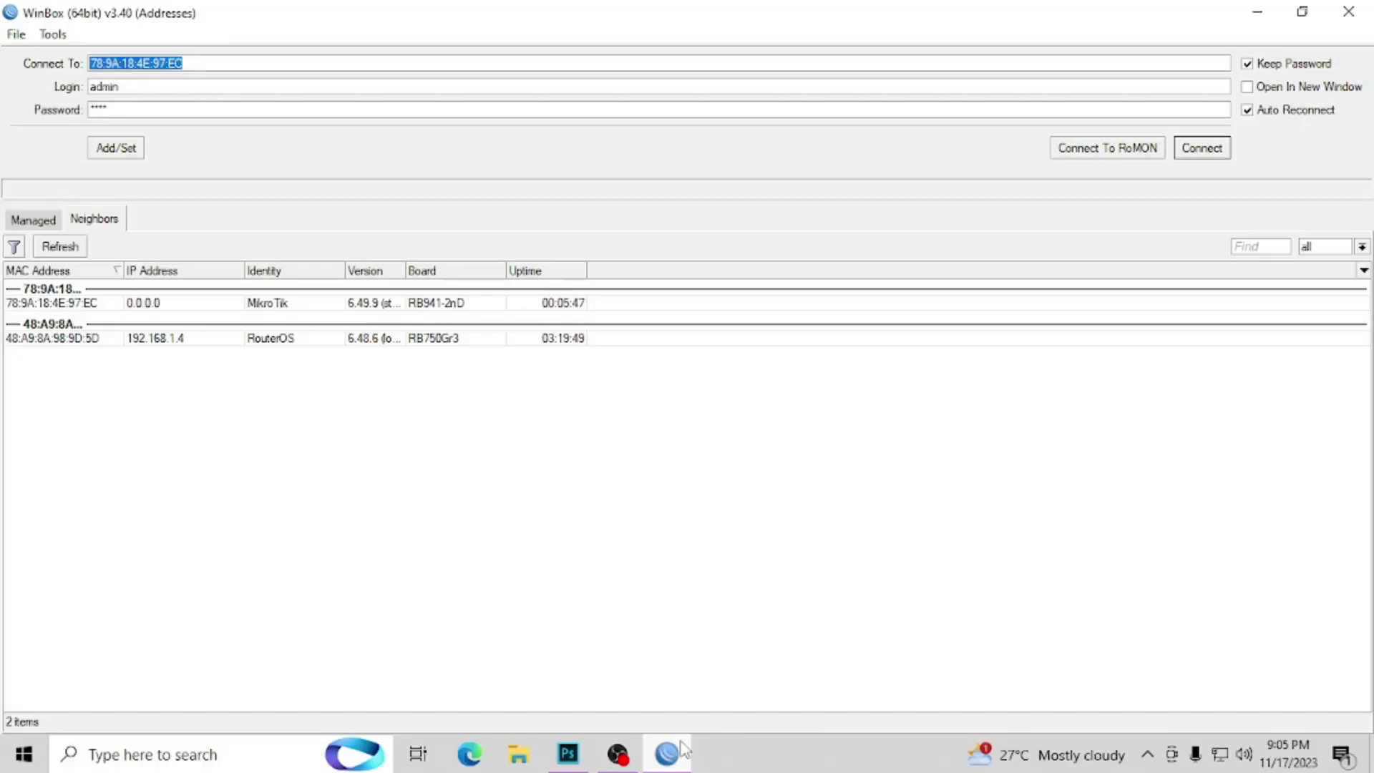
Step: Select the RB941-2nD neighbor at 78:9A:18:4E:97:EC and log in to it
left_click(73, 306)
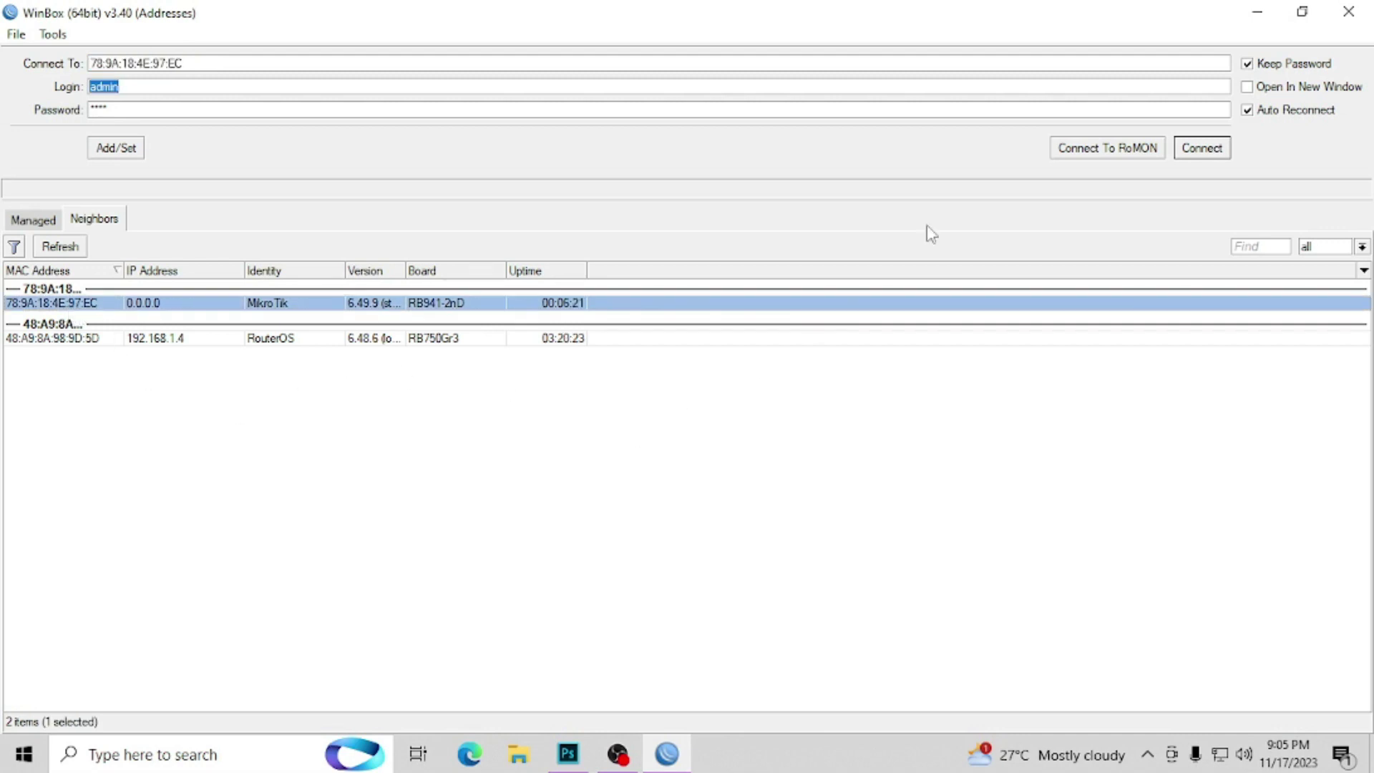
left_click(1200, 149)
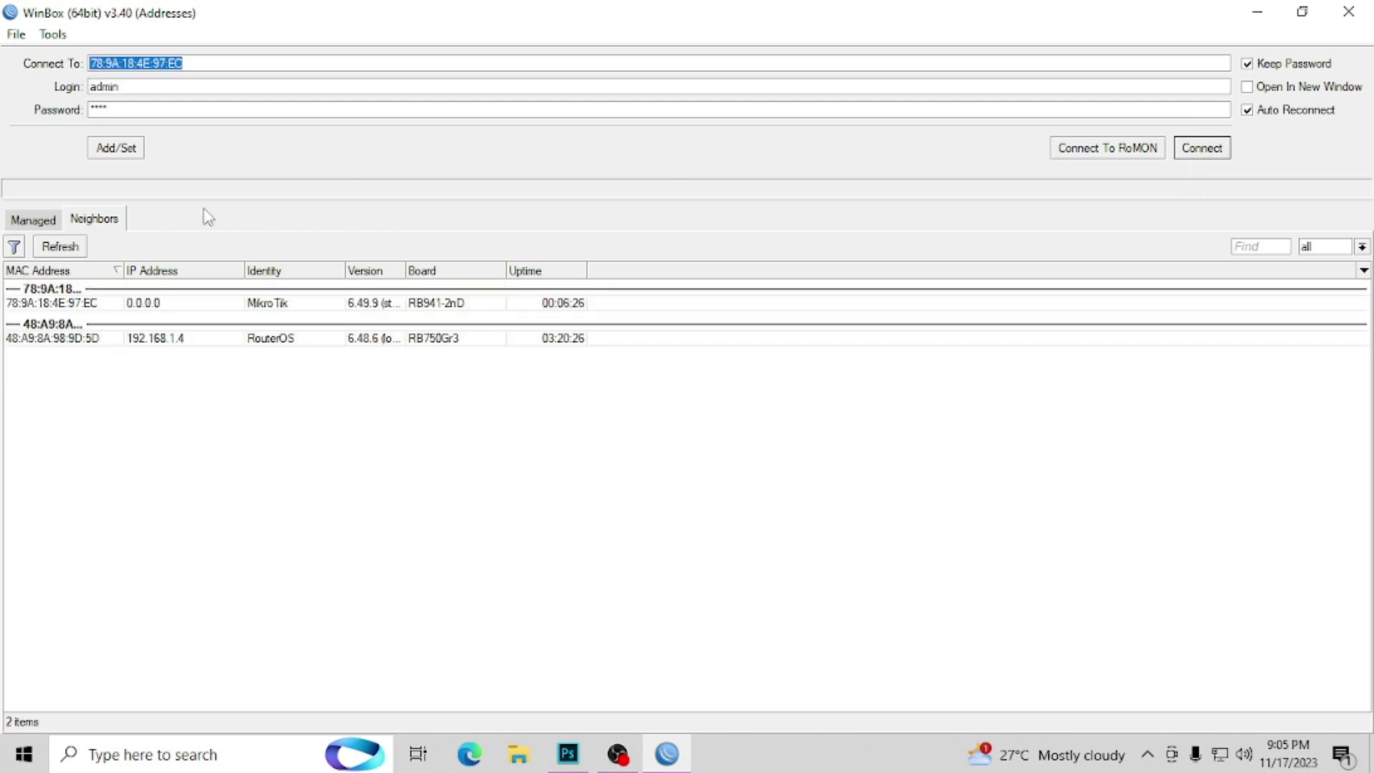
left_click(208, 304)
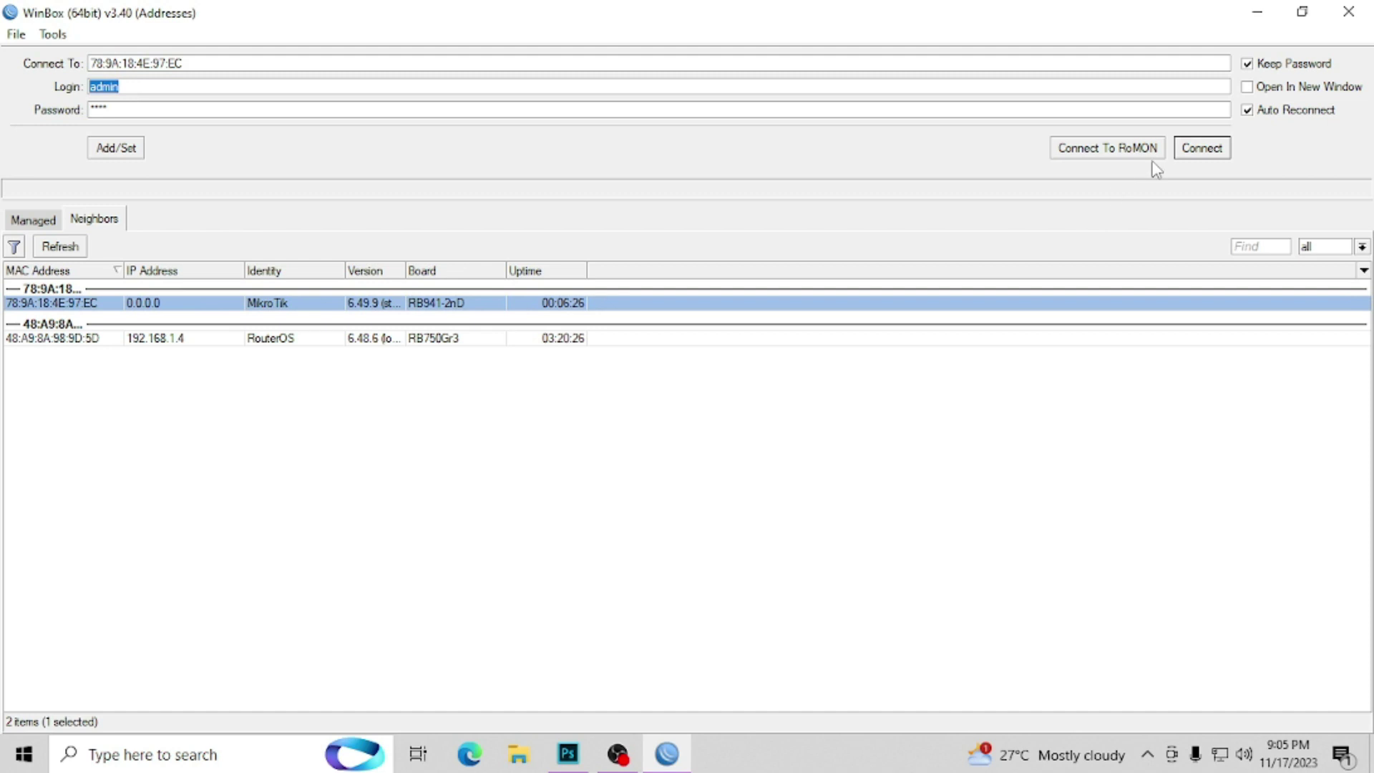
left_click(1185, 150)
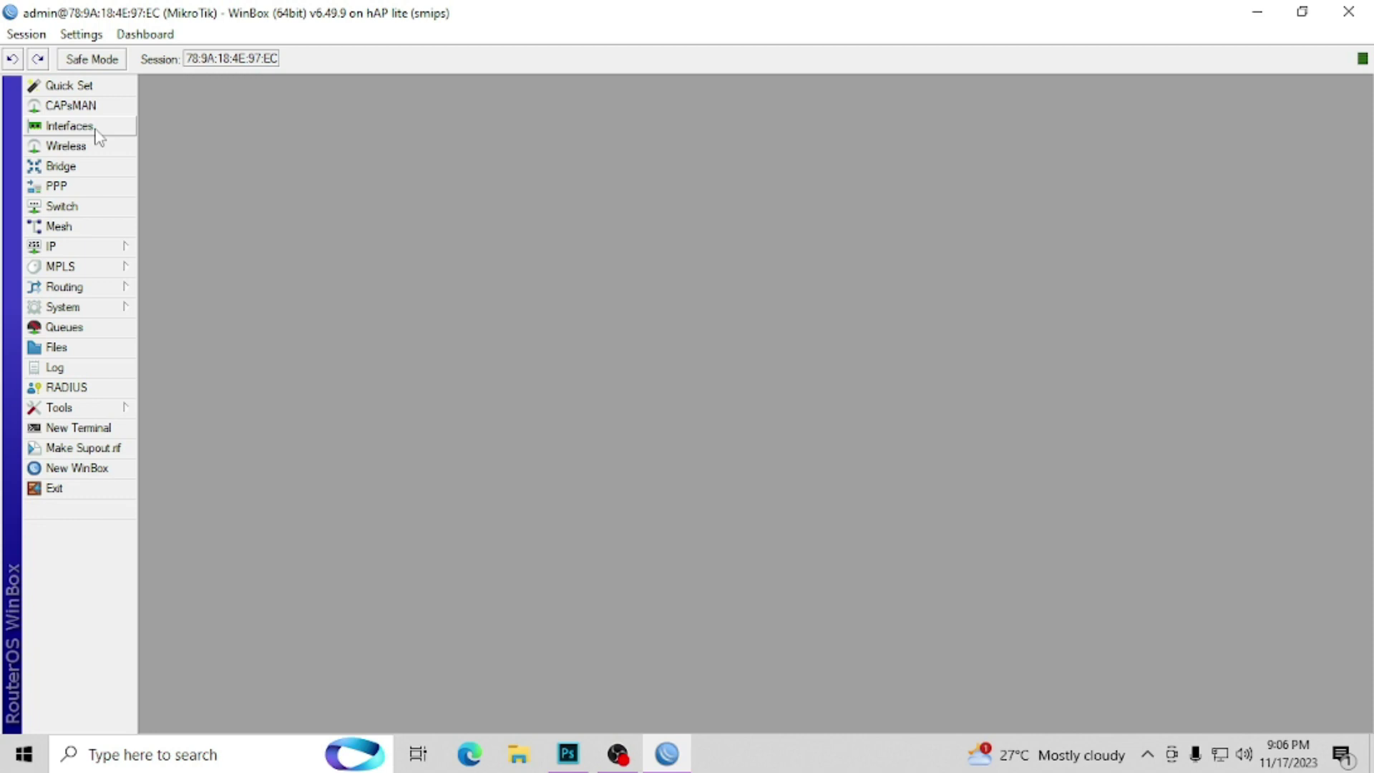
Step: Rename ether1 to ether1.ISP and ether2 to ether2.VENDO1
left_click(96, 130)
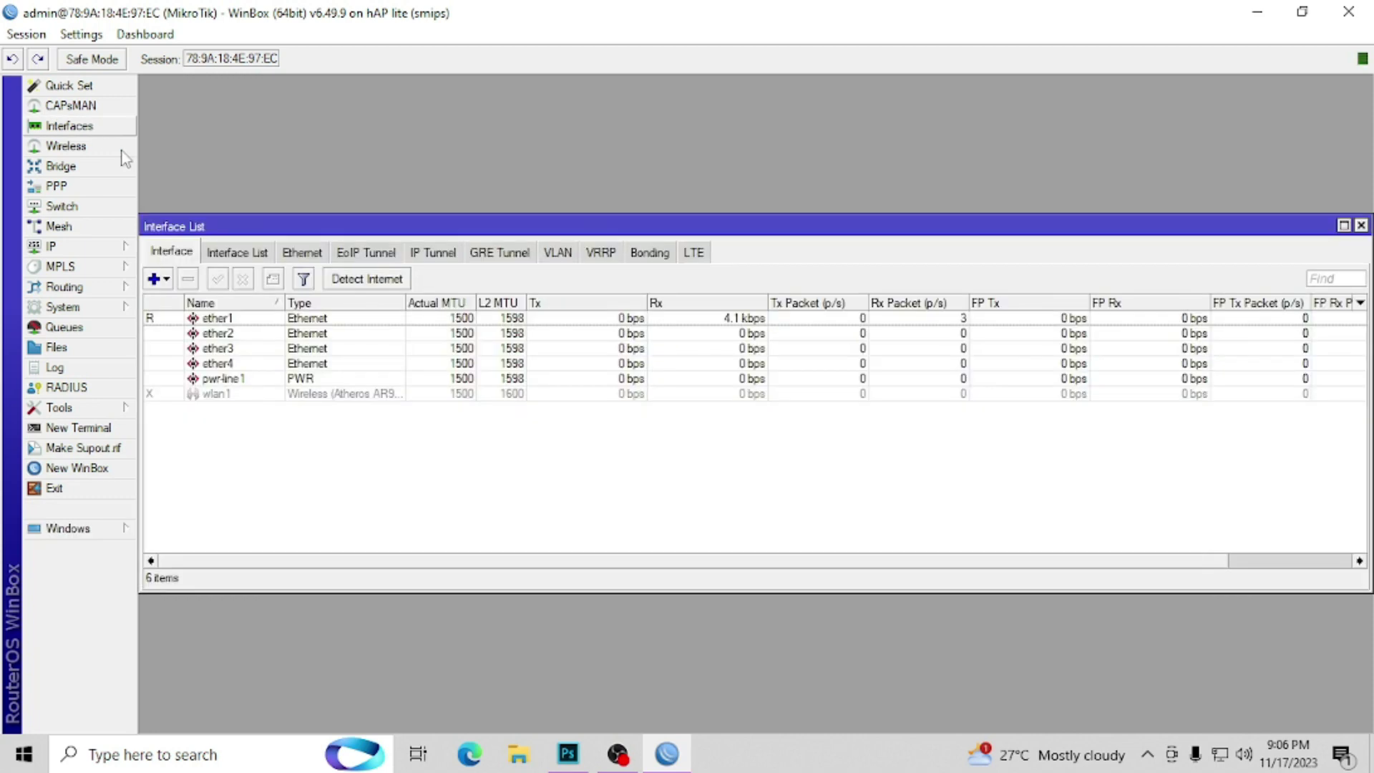
double_click(249, 321)
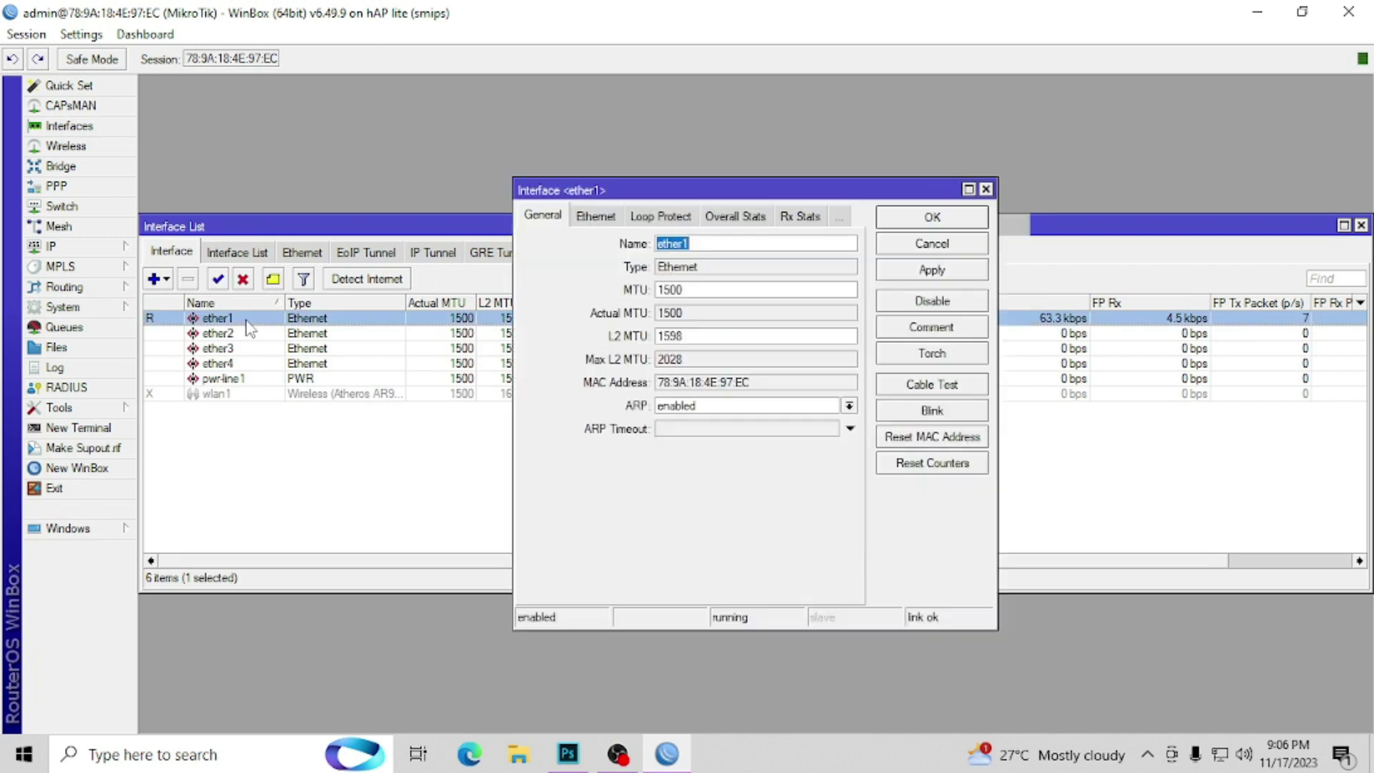
left_click(707, 245)
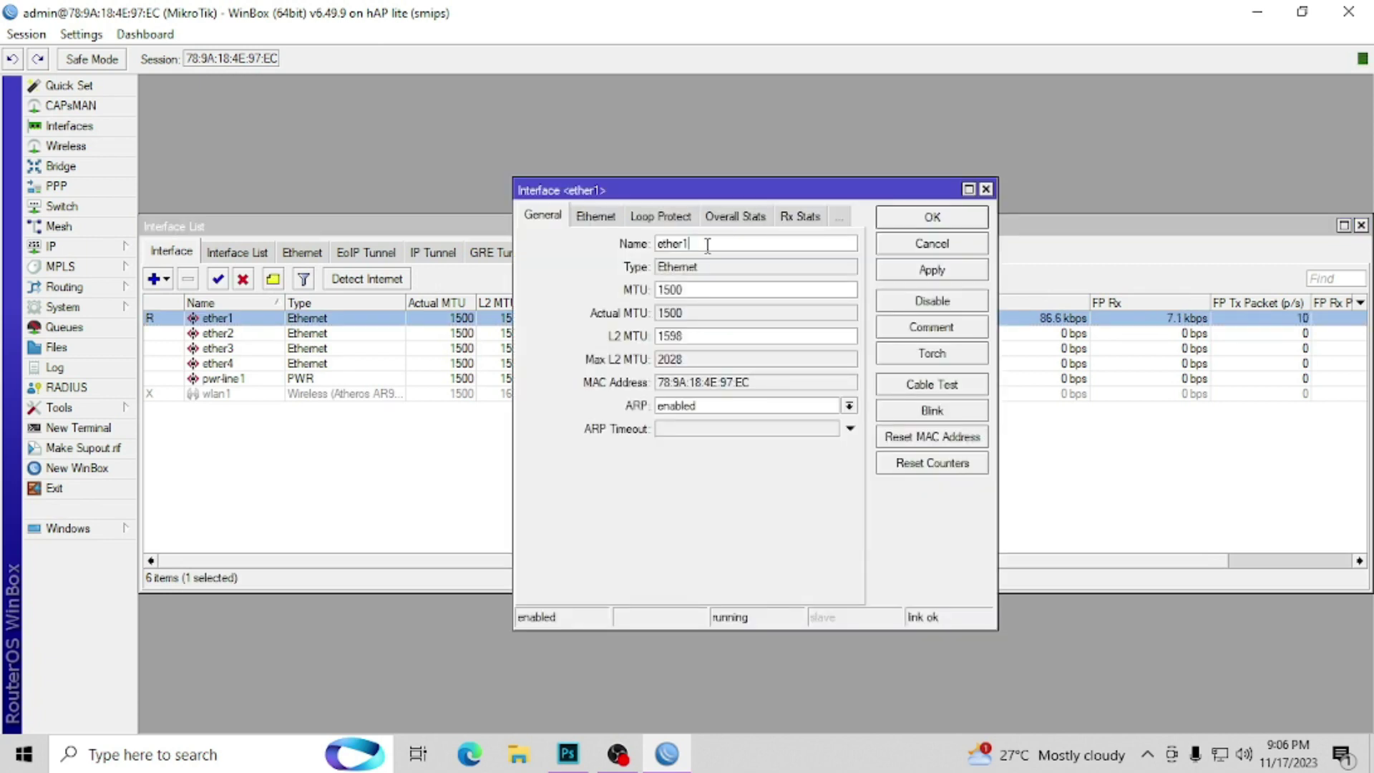
type("_ISP")
key("Return")
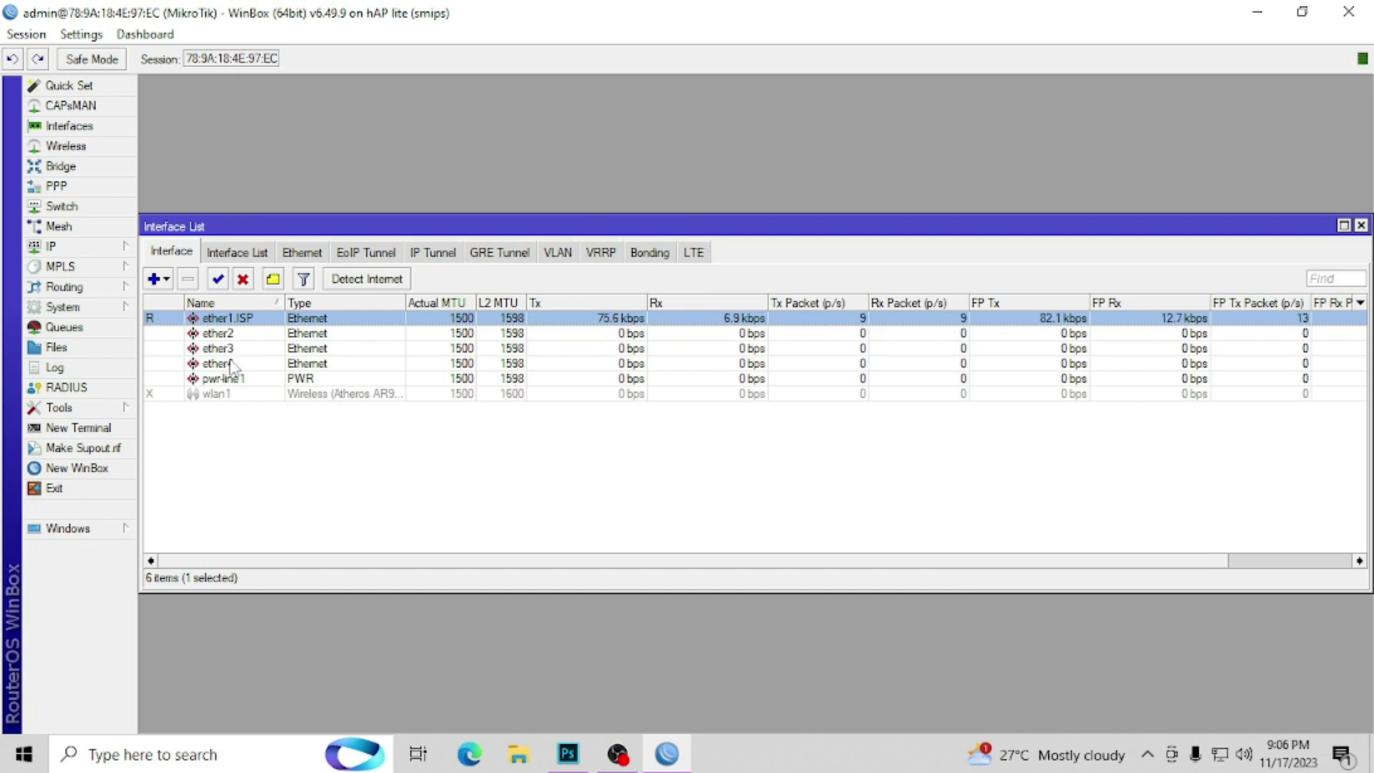
double_click(236, 333)
left_click(745, 243)
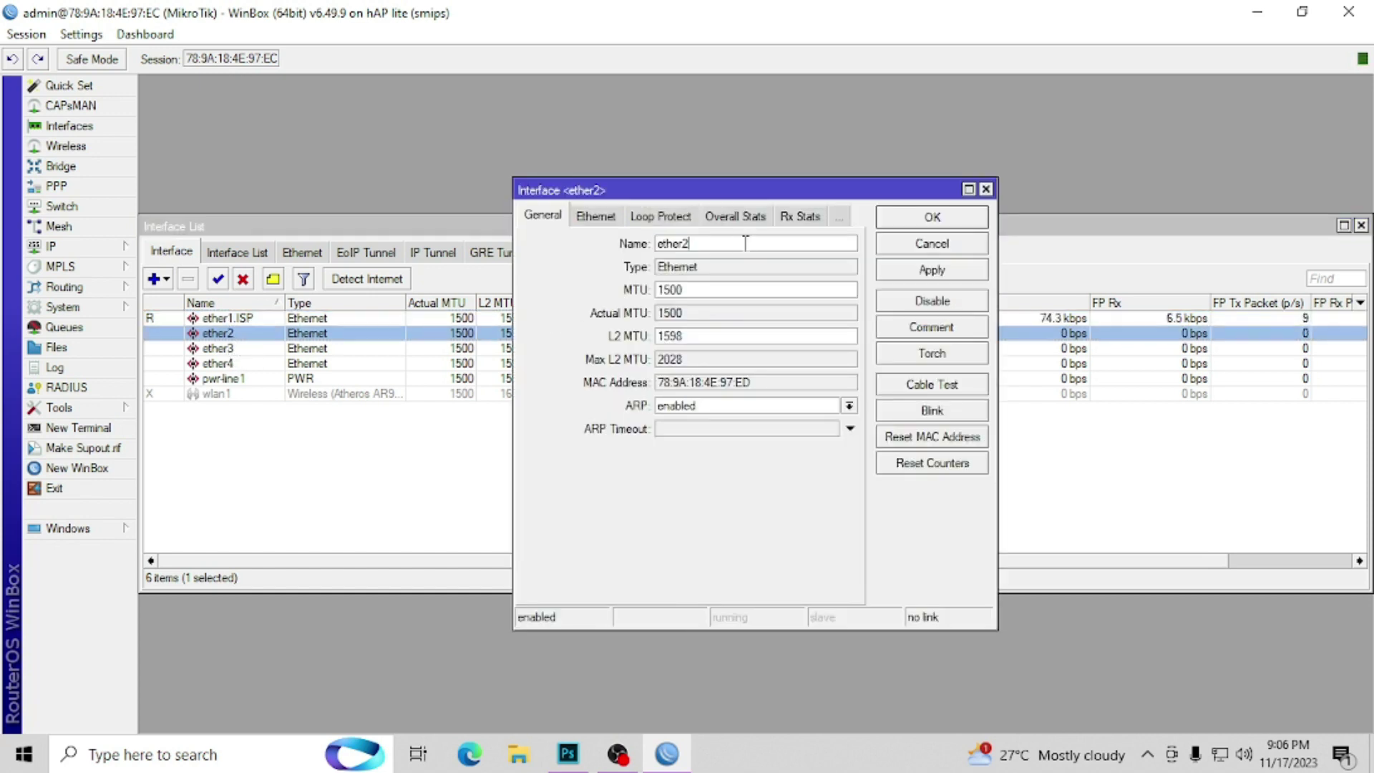
type(".VENDO1")
left_click(903, 219)
Step: Rename ether3 to ether3.VENDO2 and ether4 to ether4.VENDO3, then close the Interface List
double_click(241, 349)
left_click(706, 245)
type(".VE")
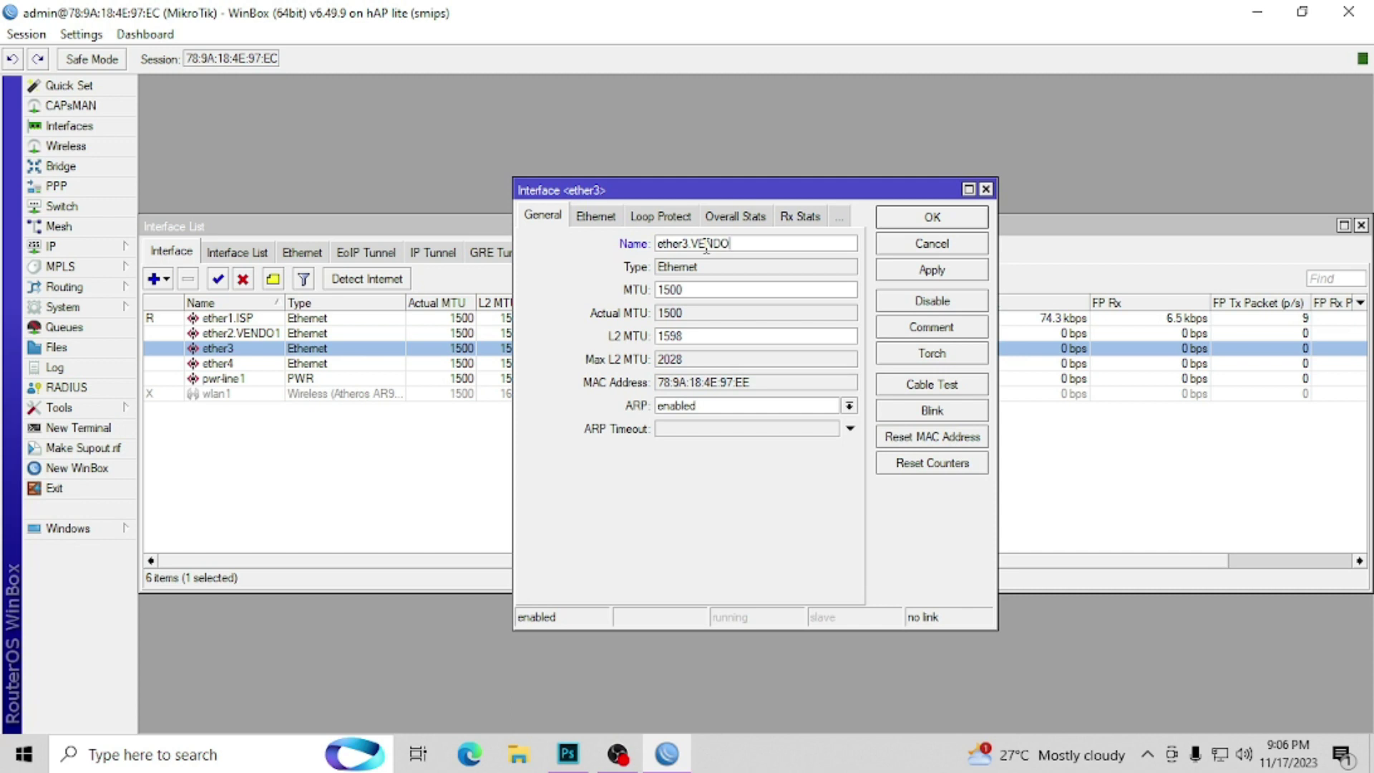
left_click(968, 226)
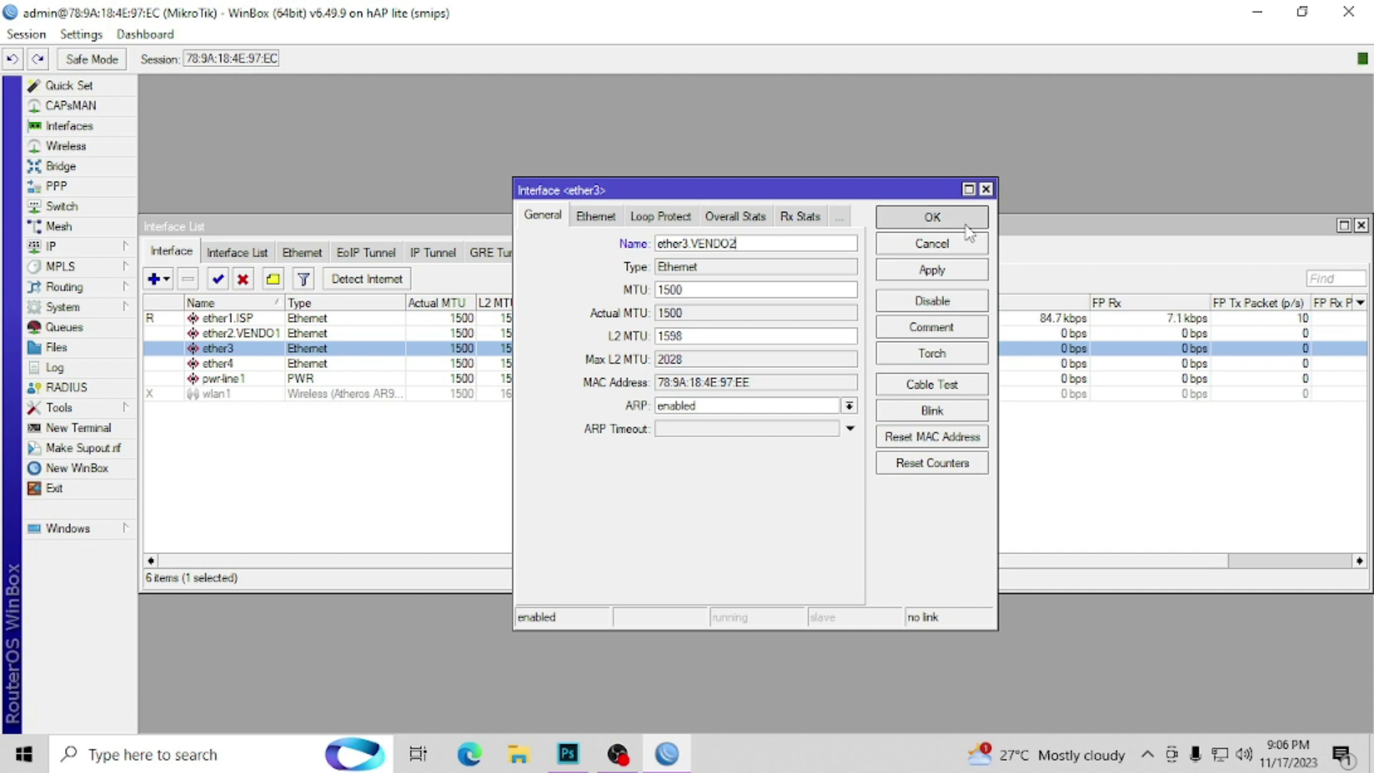
double_click(247, 363)
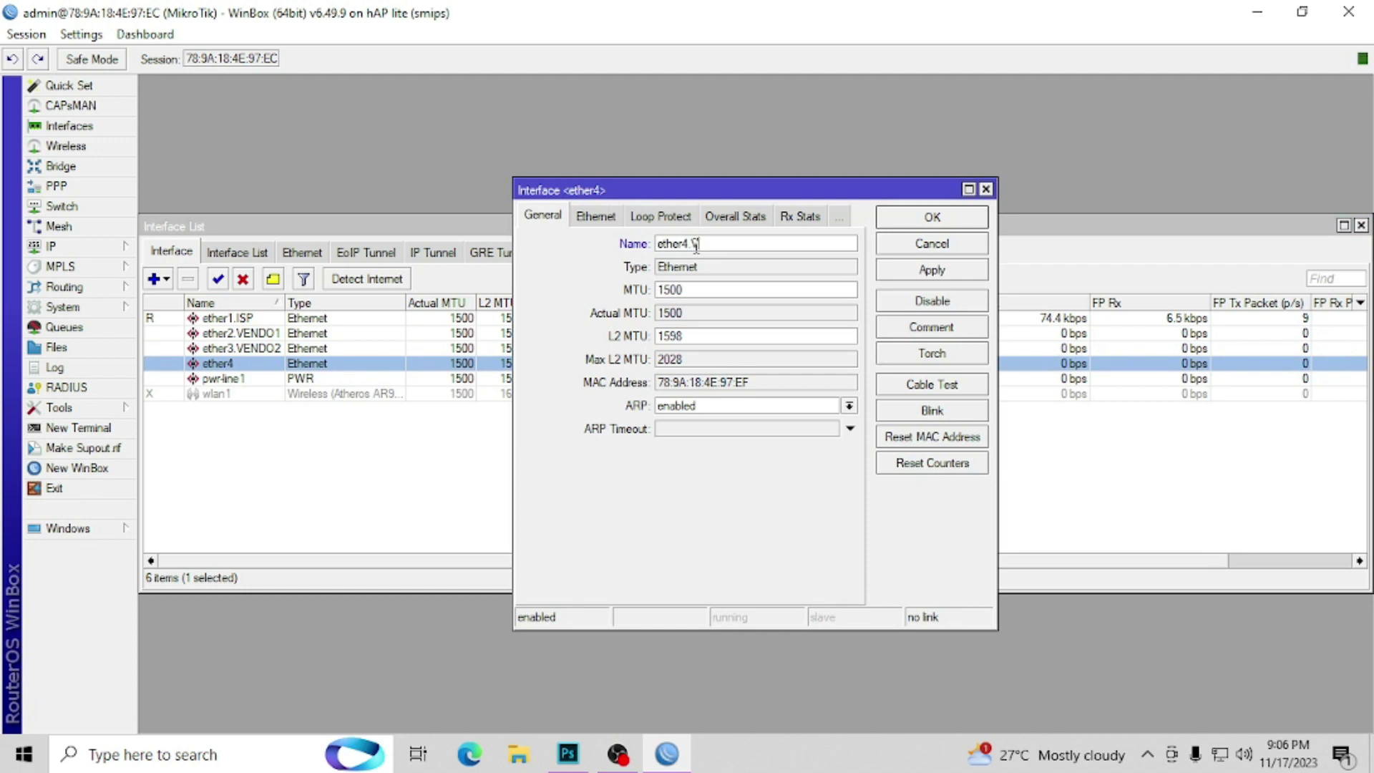
type(".VENDO")
key("Return")
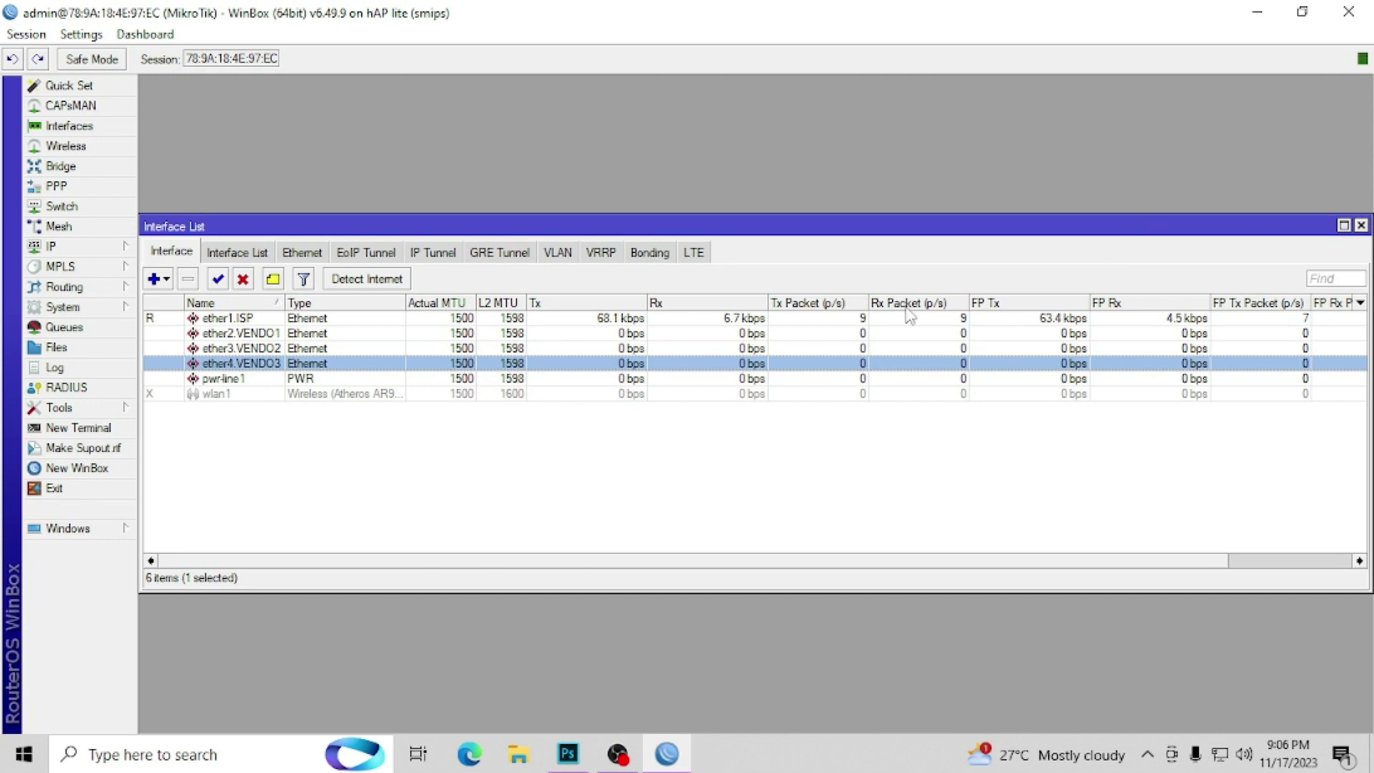
left_click(1359, 226)
Step: Create a DHCP client on interface ether1.ISP and close the DHCP Client list
left_click(108, 246)
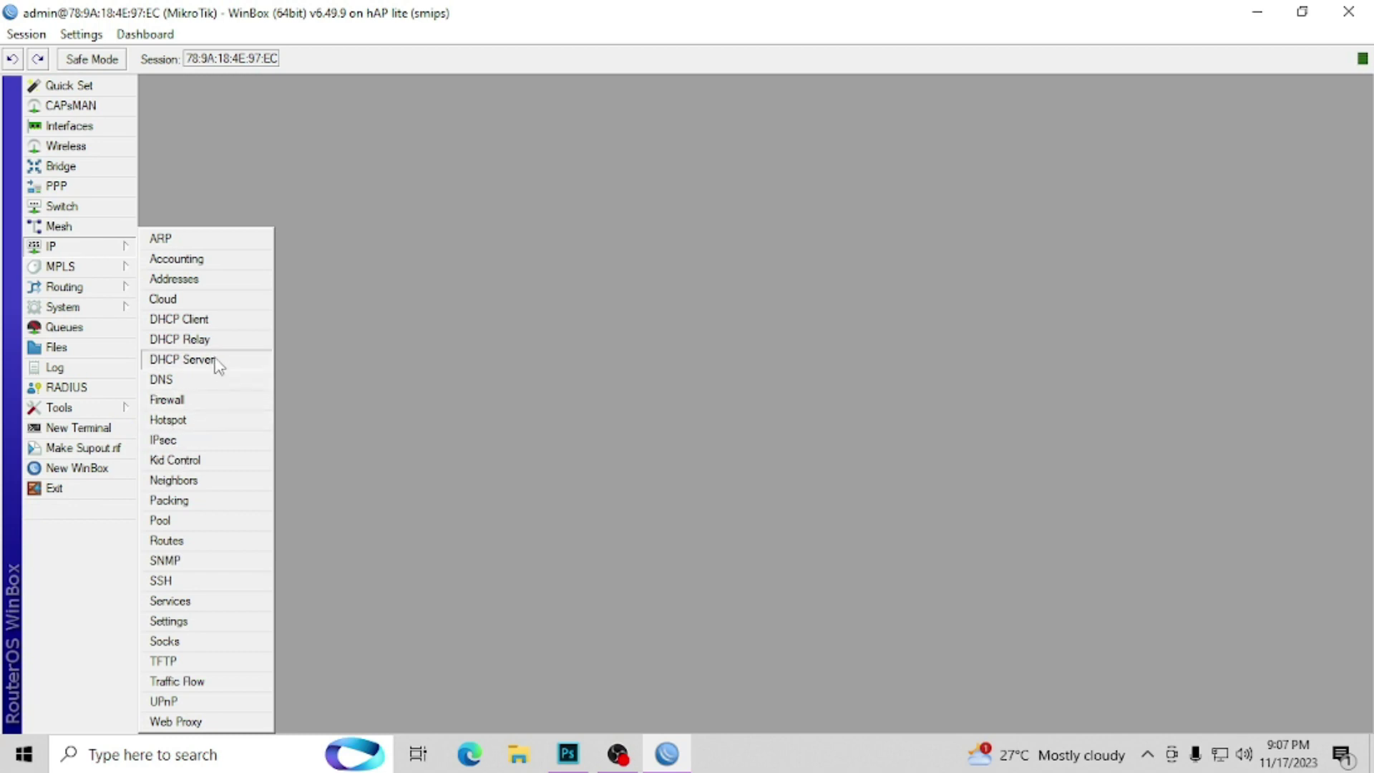
left_click(210, 320)
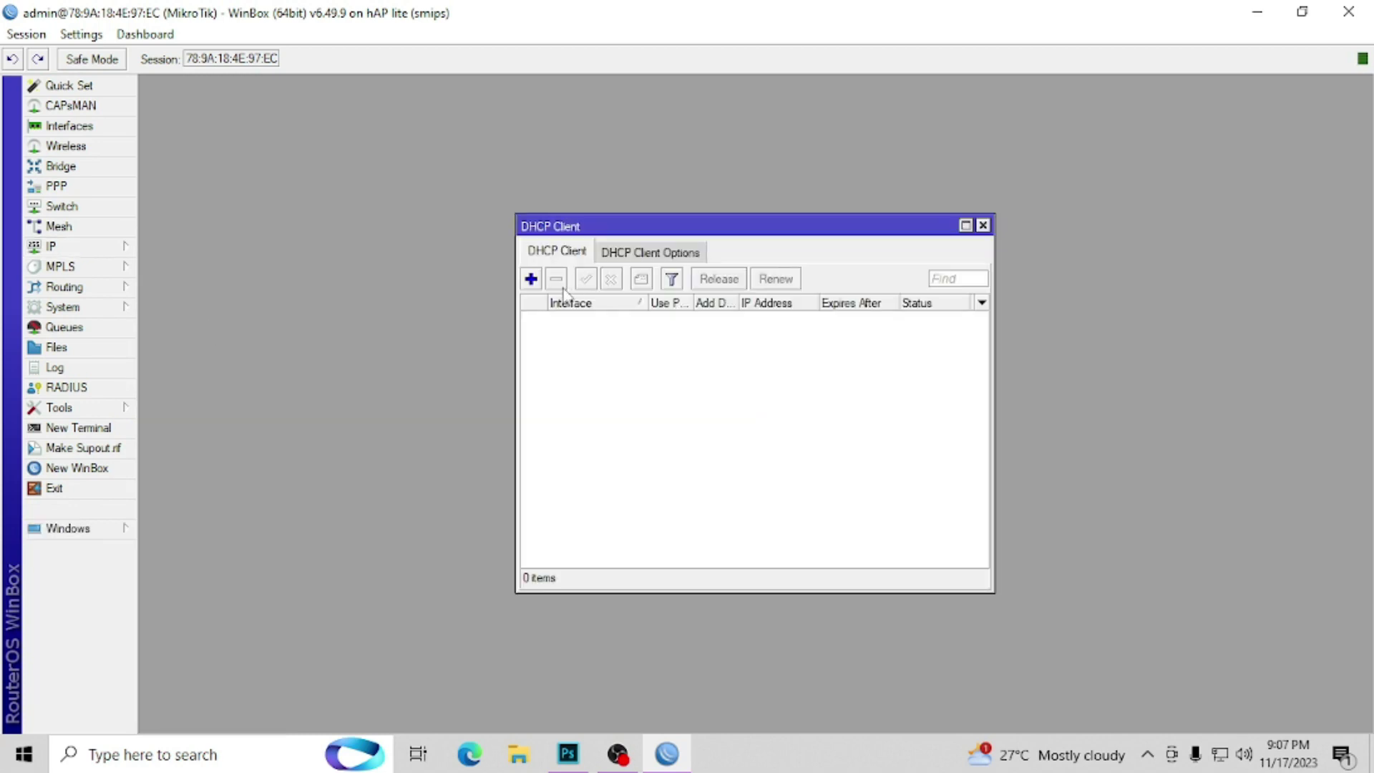
left_click(531, 279)
left_click(744, 307)
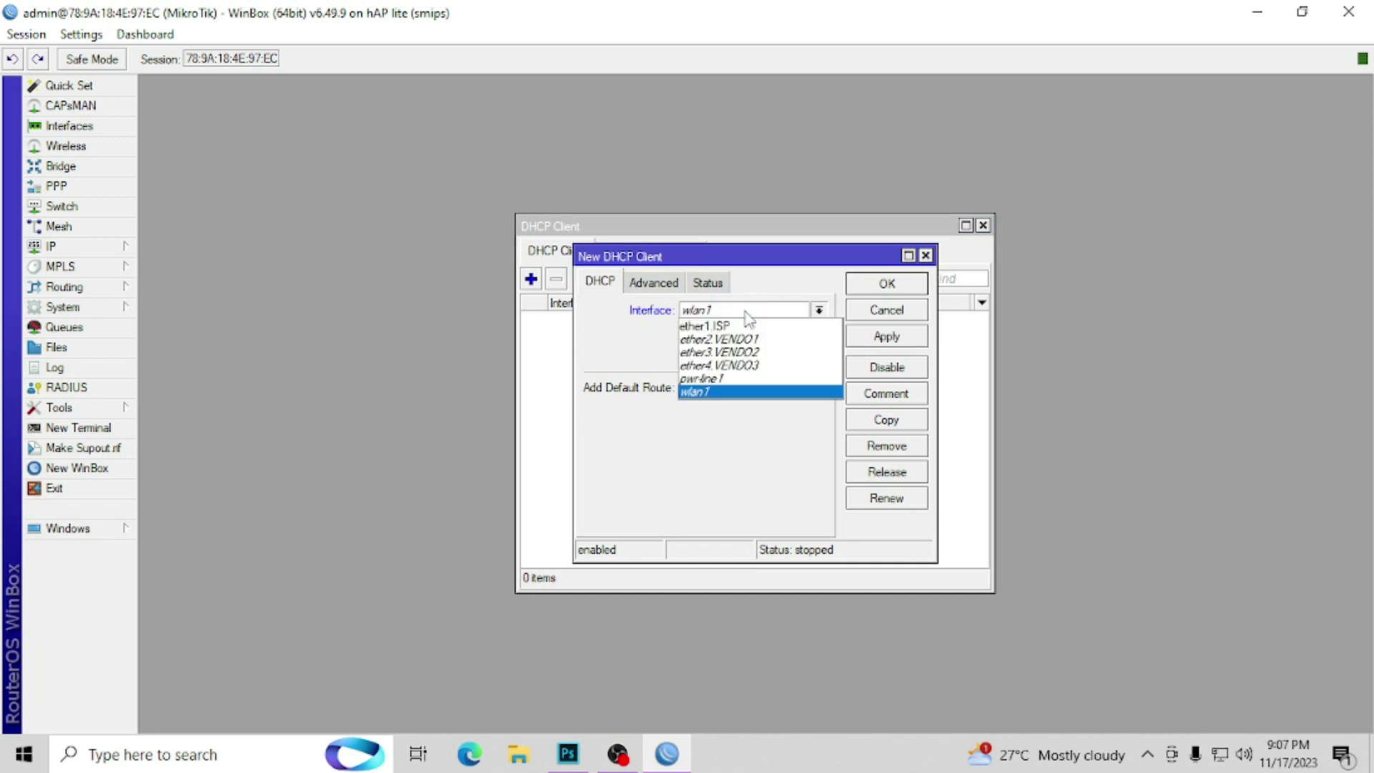
left_click(744, 320)
left_click(892, 338)
left_click(904, 283)
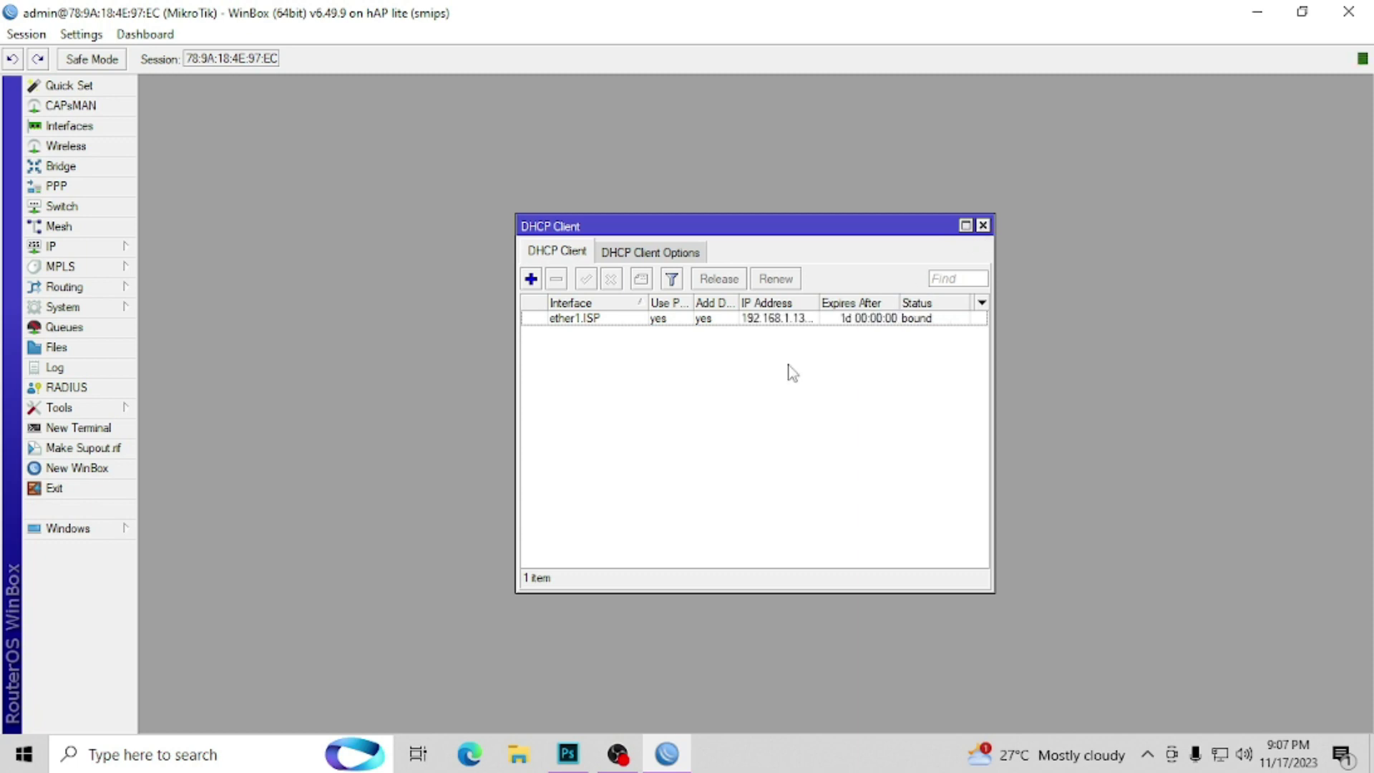
left_click(983, 225)
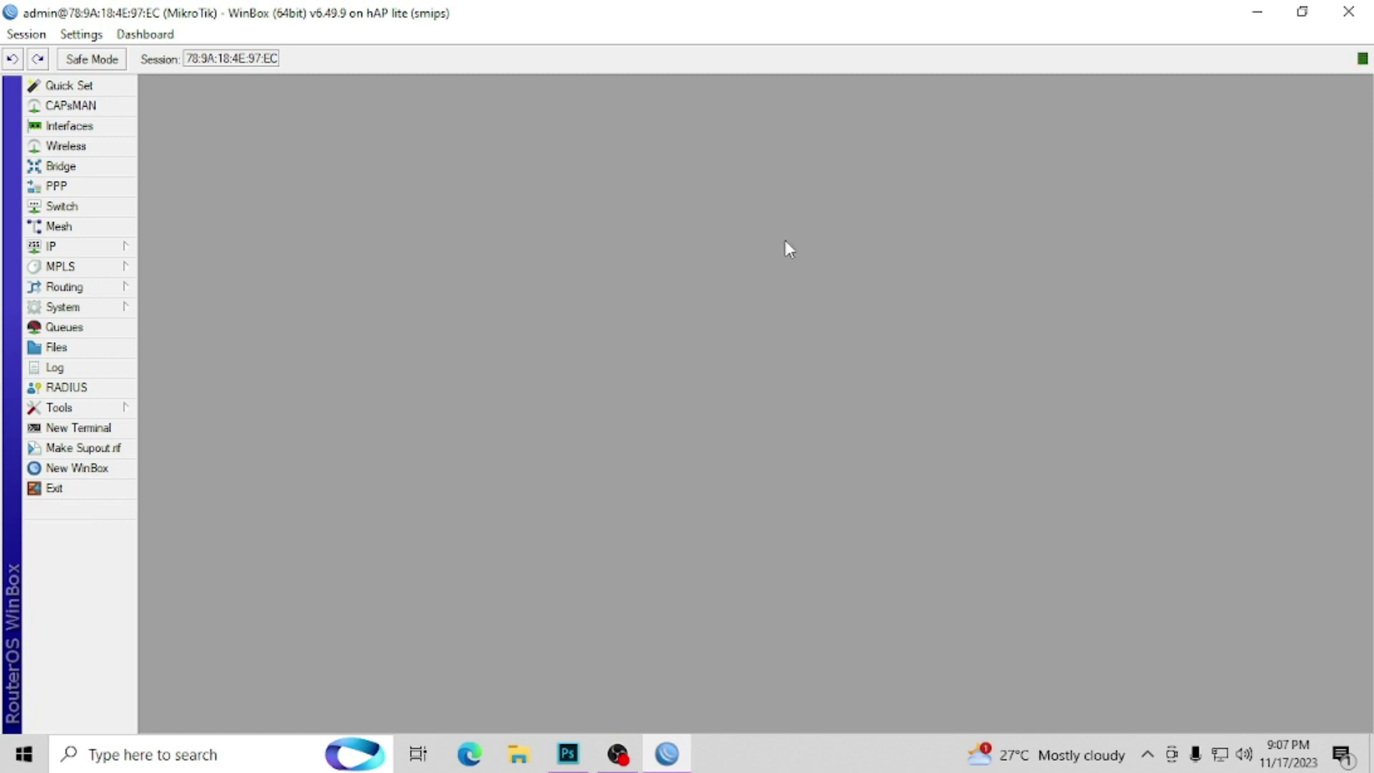
Step: Add a new firewall NAT rule with out-interface ether1.ISP
left_click(115, 252)
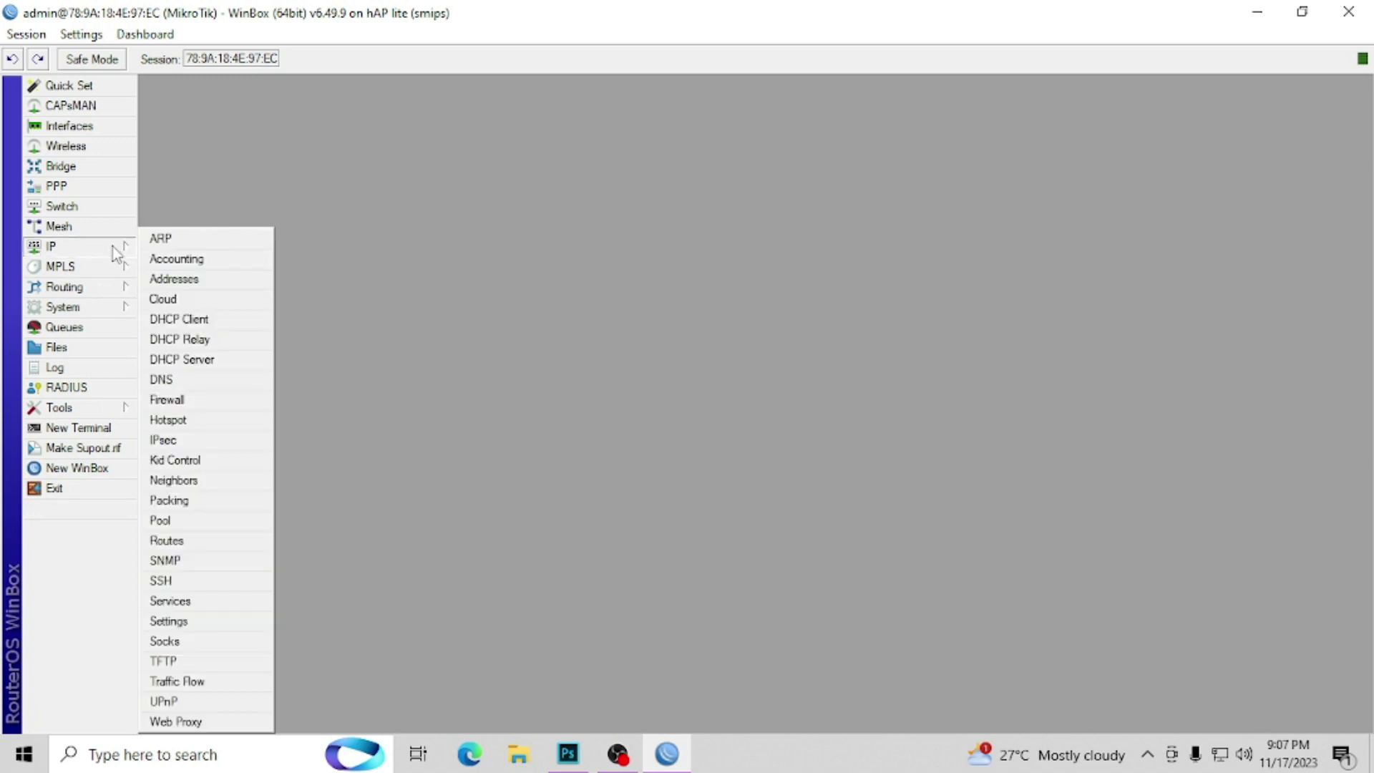
left_click(172, 400)
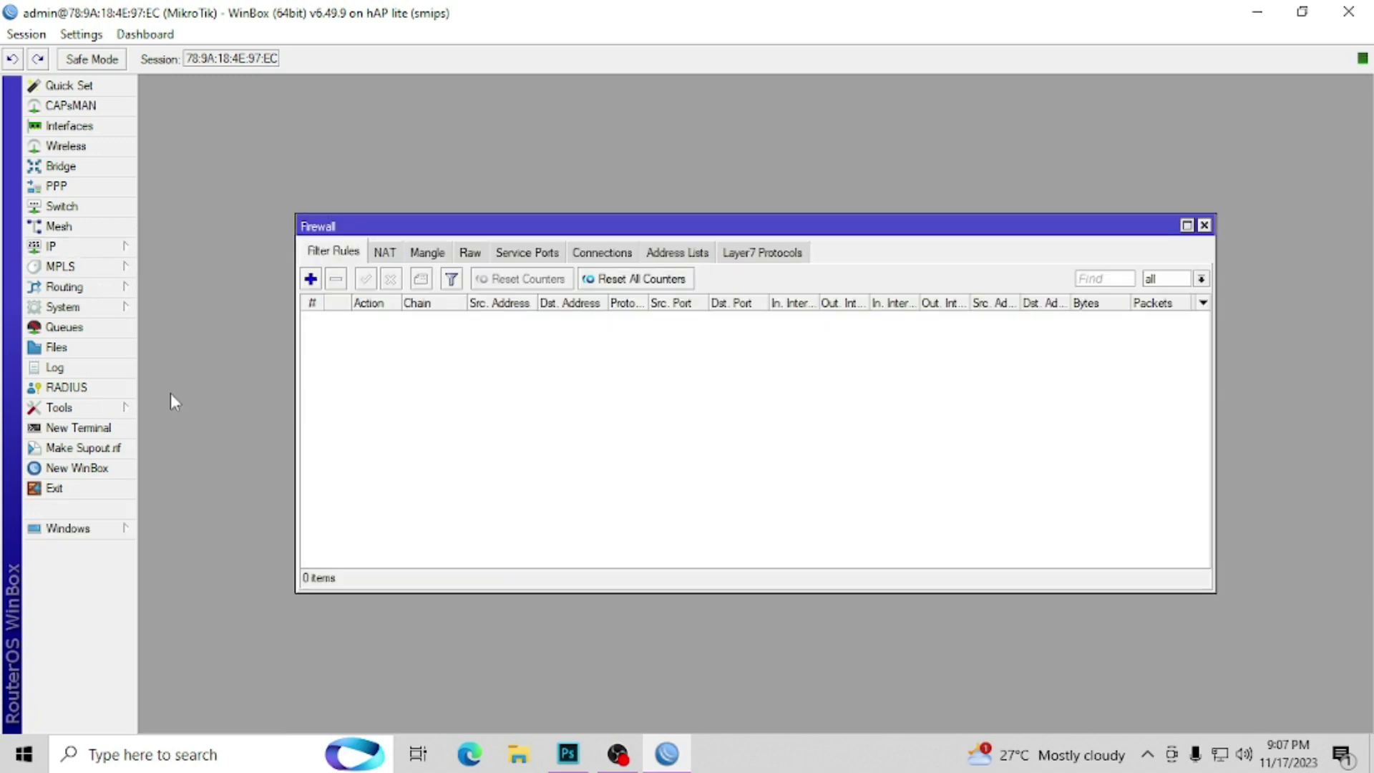
left_click(387, 257)
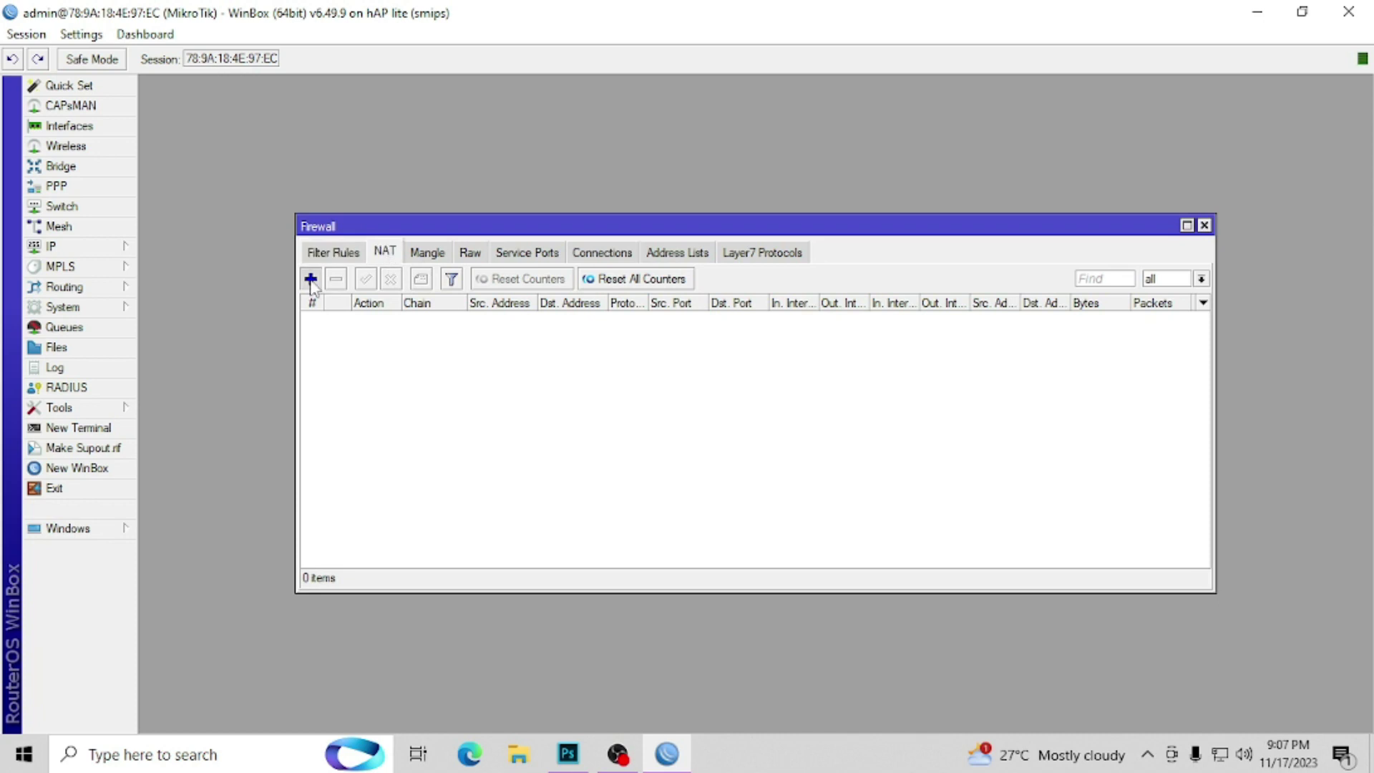
left_click(310, 279)
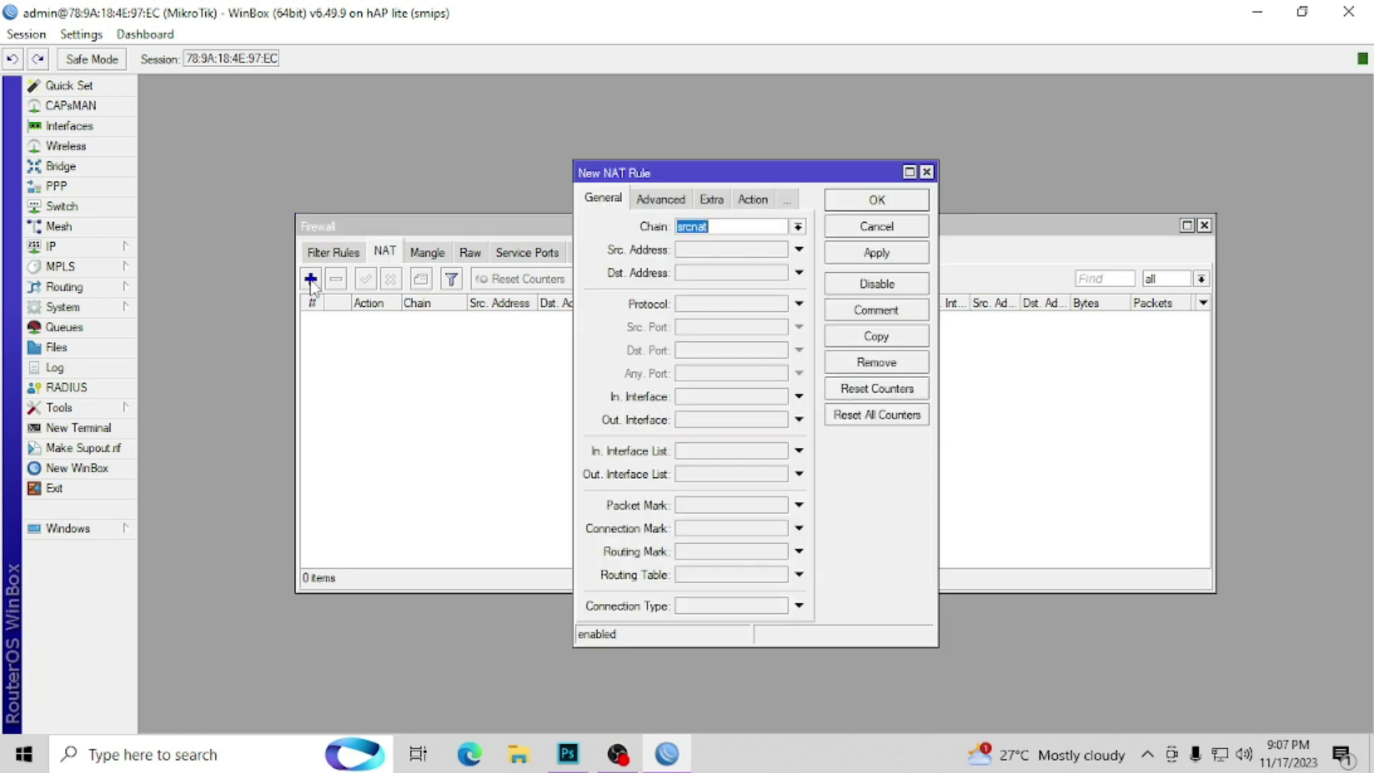
left_click(693, 422)
left_click(777, 423)
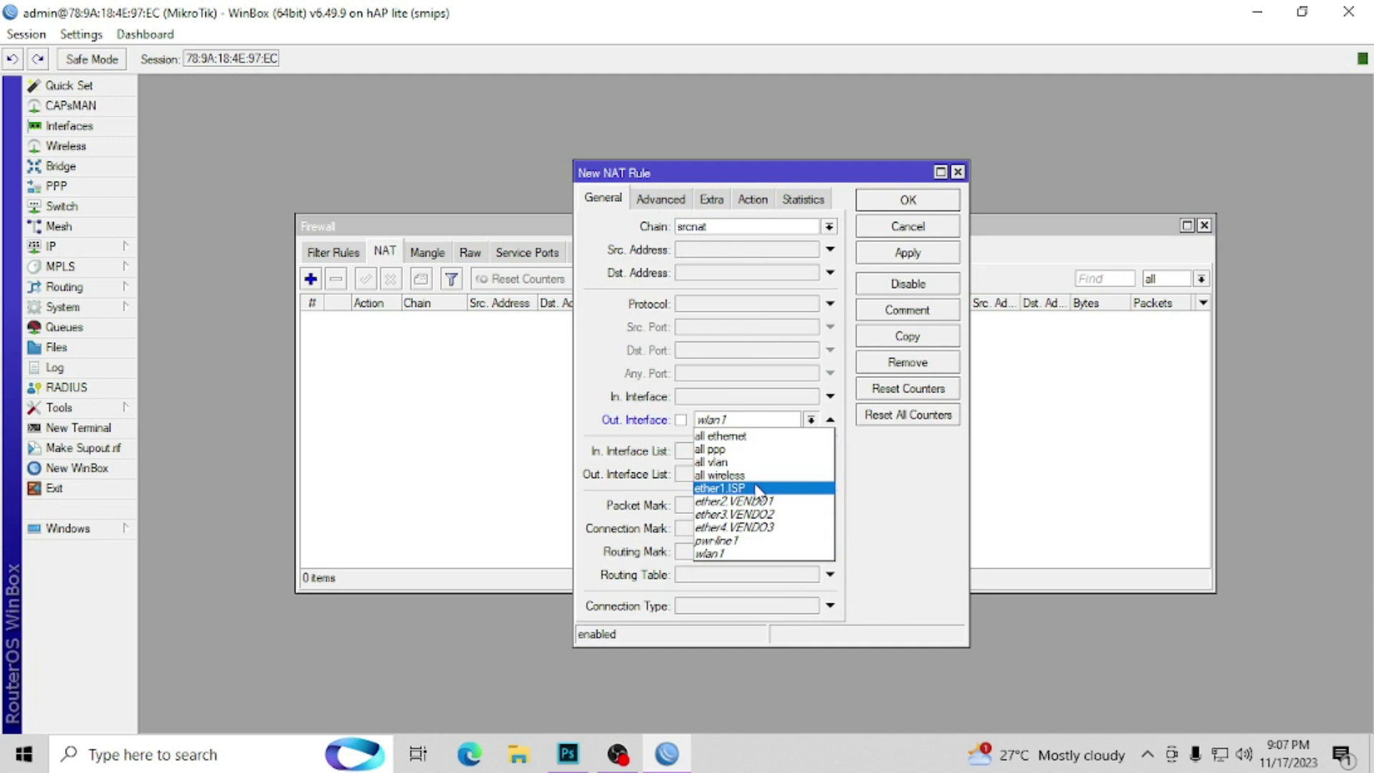
left_click(757, 489)
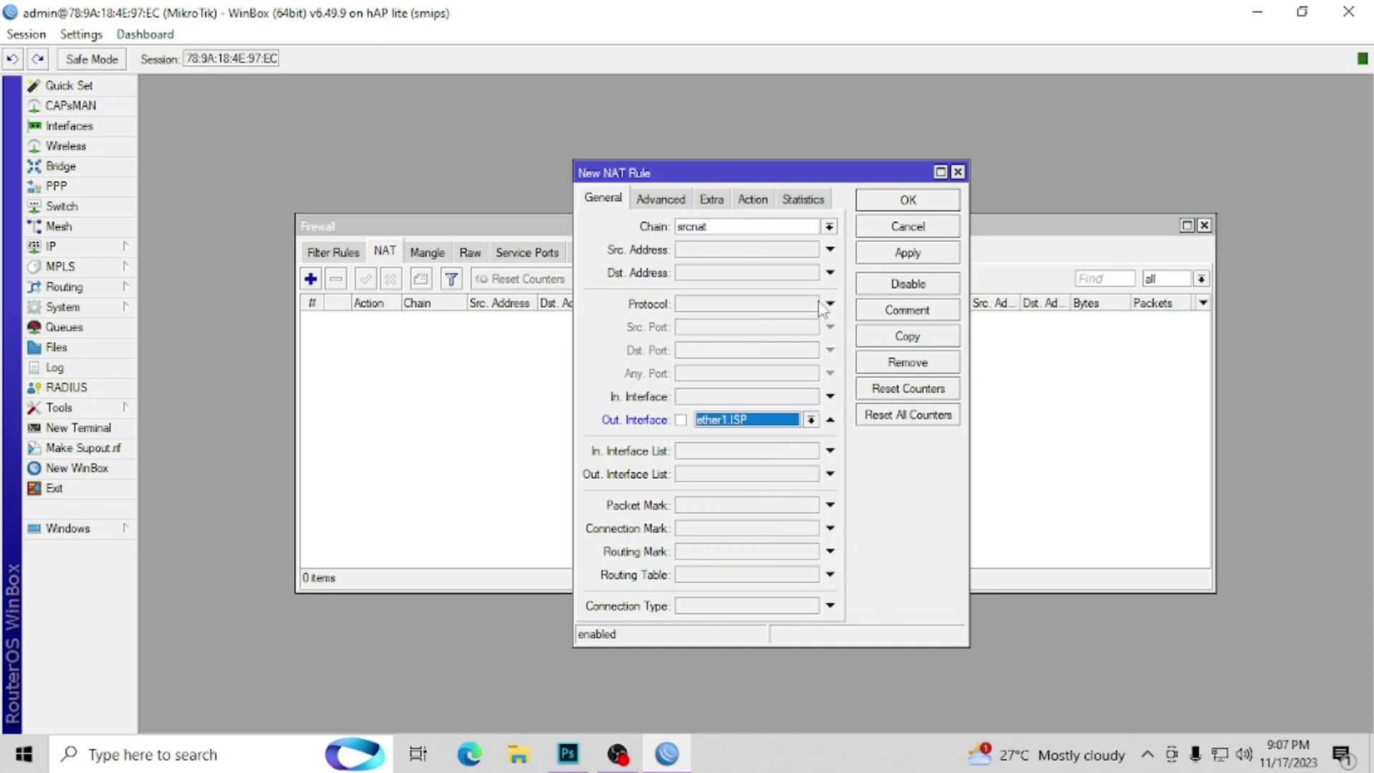
Step: Set the NAT rule's action to masquerade, save it, and close the Firewall window
left_click(763, 199)
left_click(783, 227)
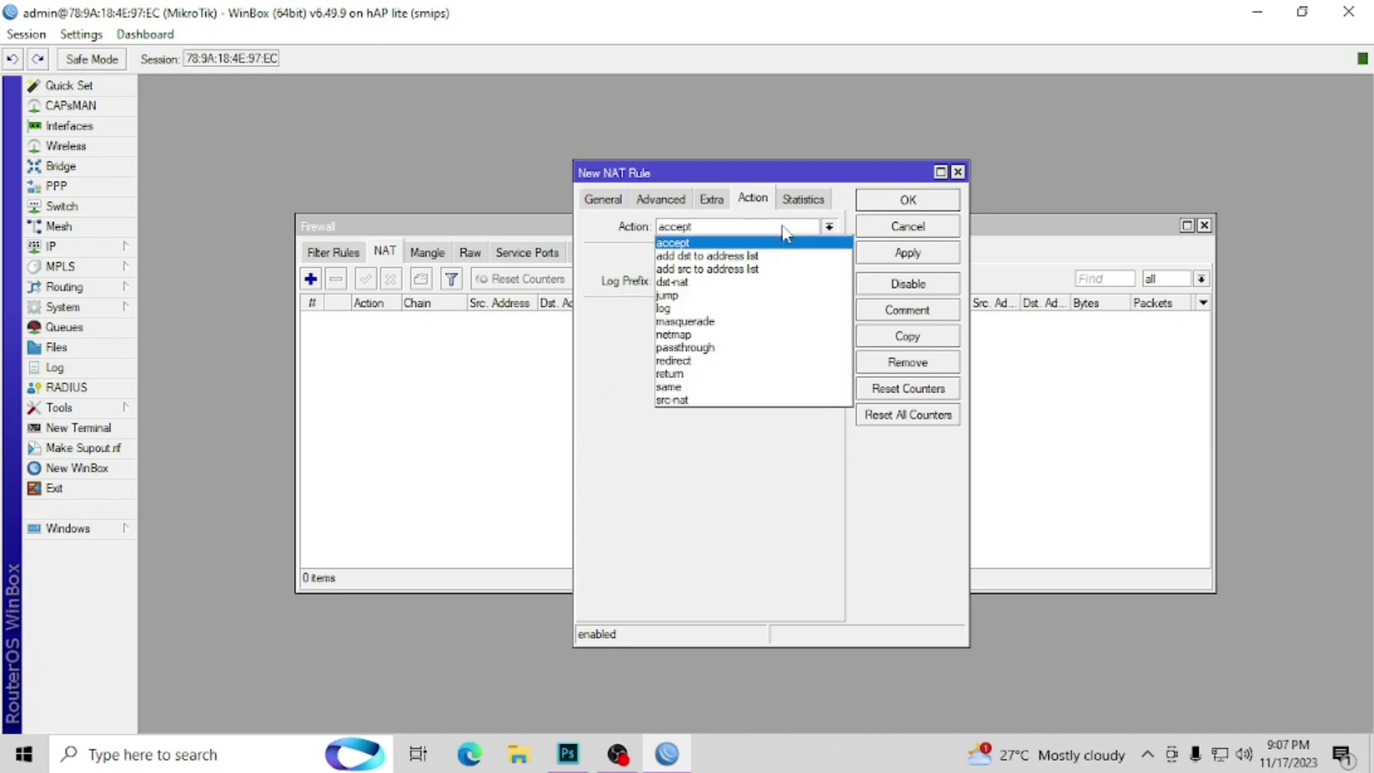
left_click(770, 321)
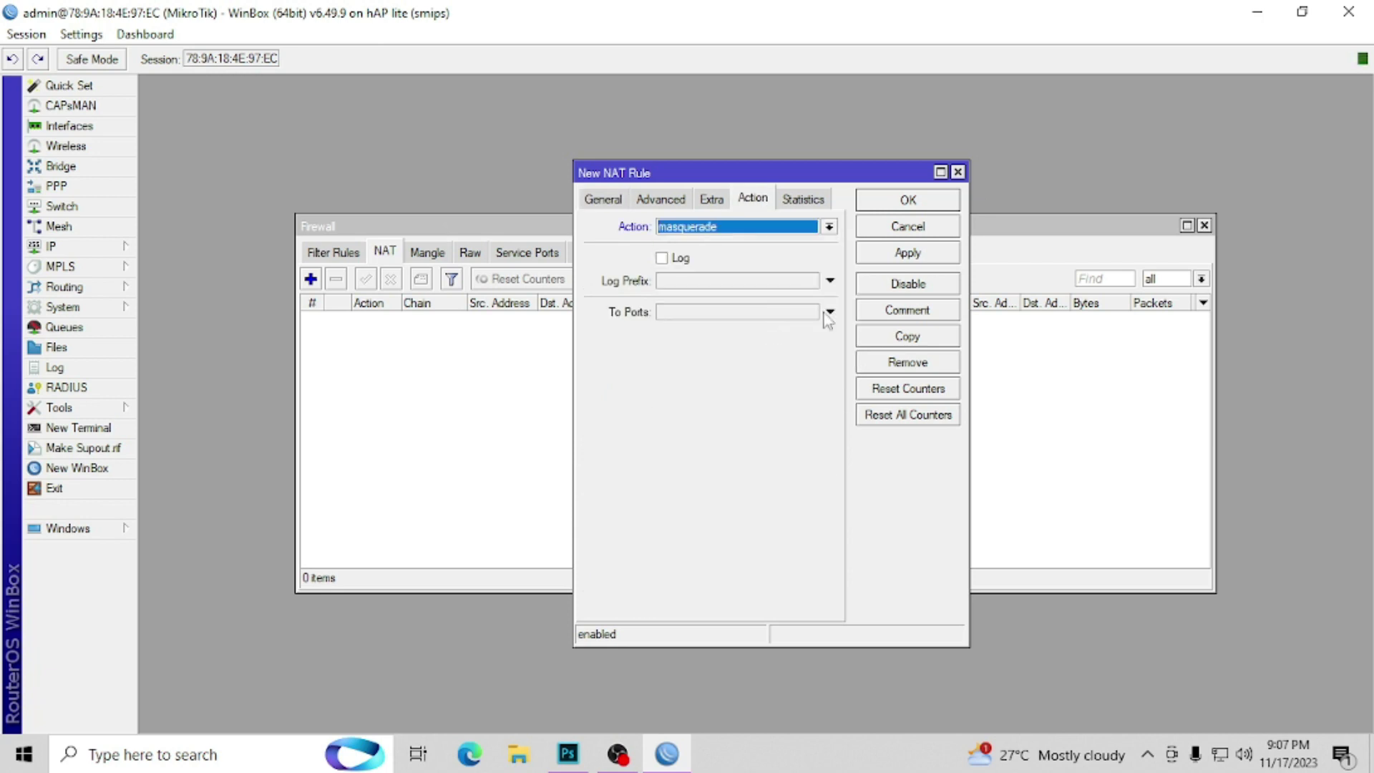
left_click(921, 256)
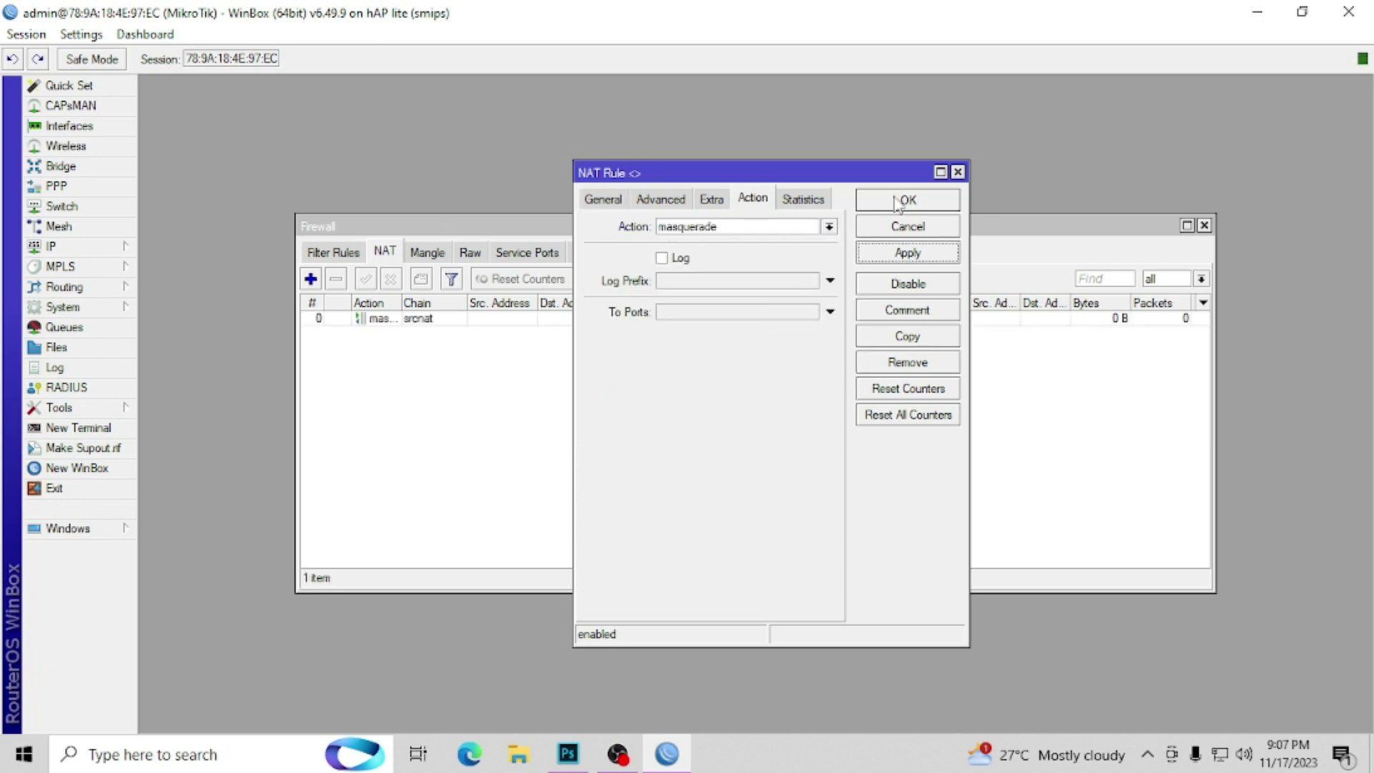
left_click(896, 202)
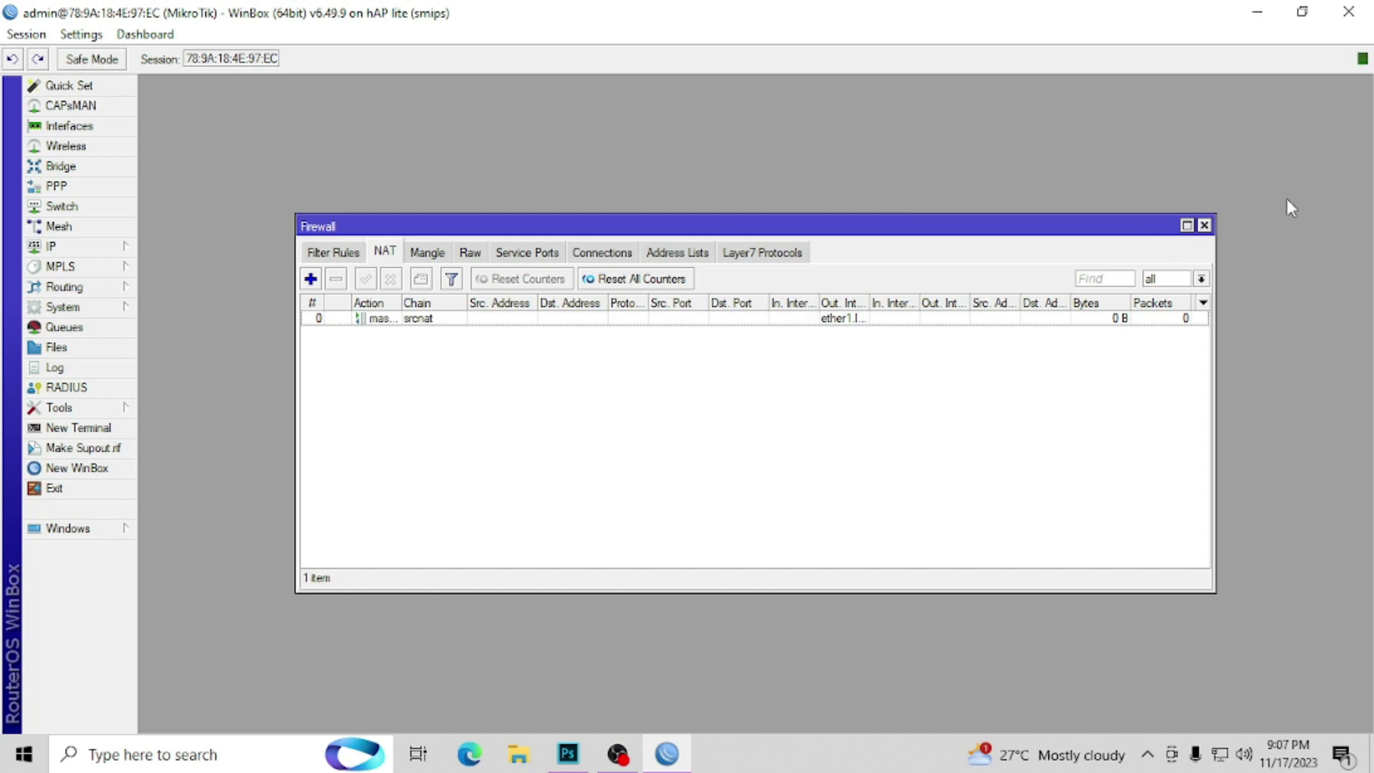
left_click(1204, 226)
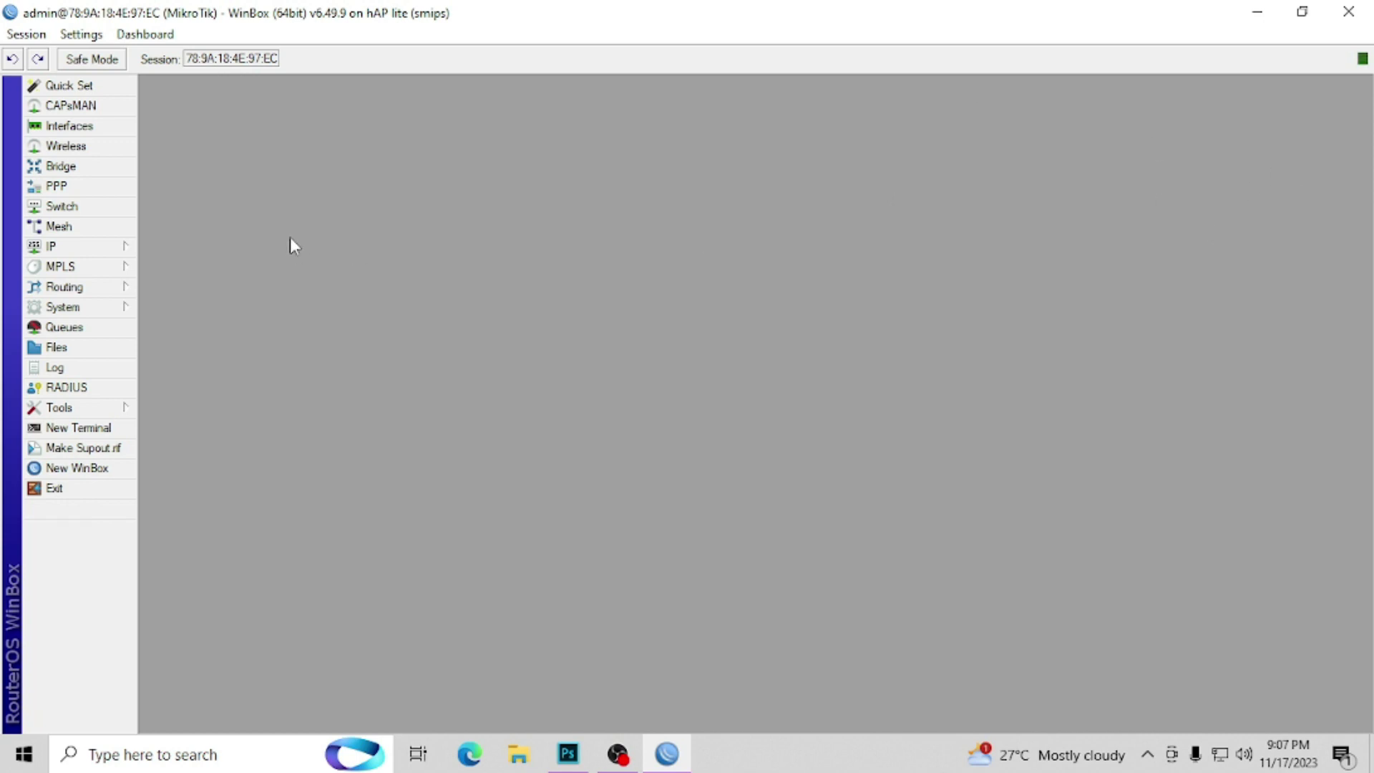
Step: Add address 10.0.0.1/24 on ether2.VENDO1
left_click(135, 250)
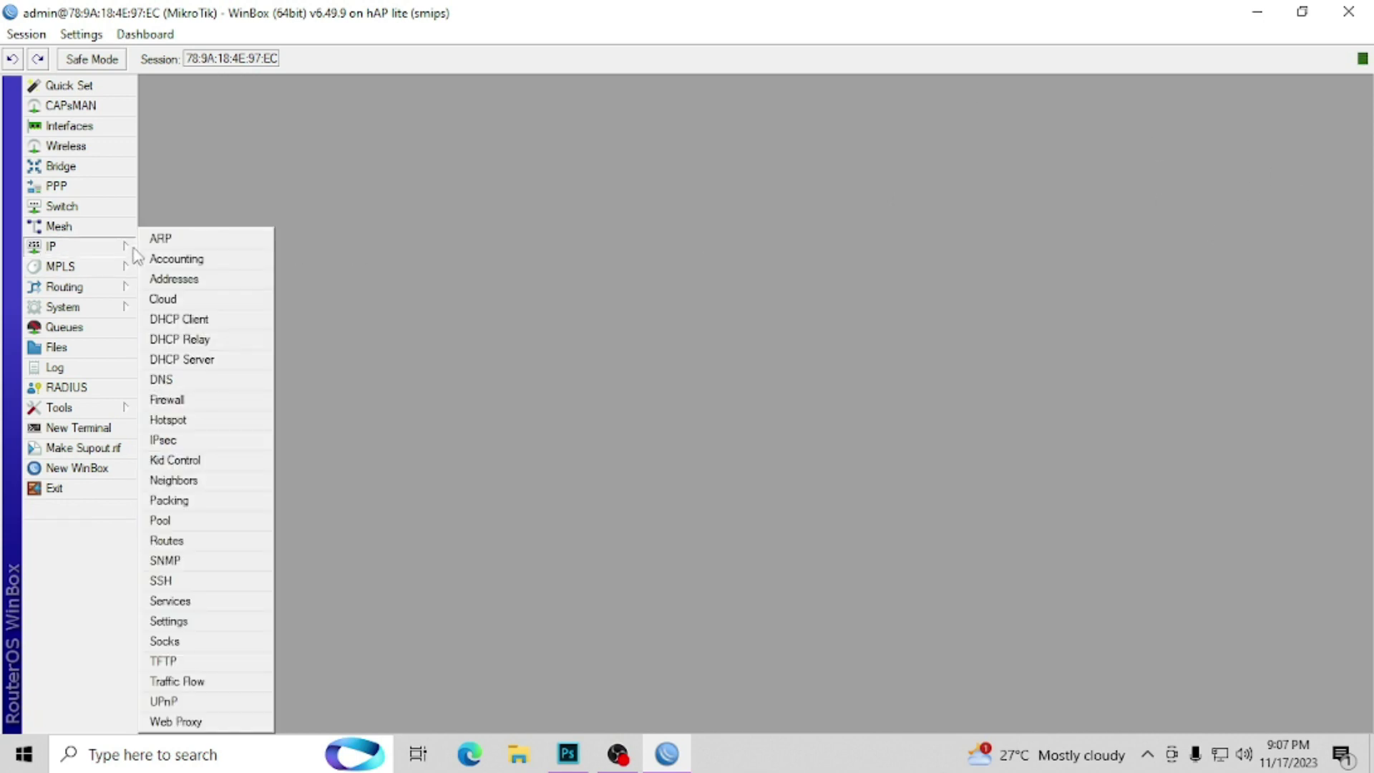
left_click(214, 287)
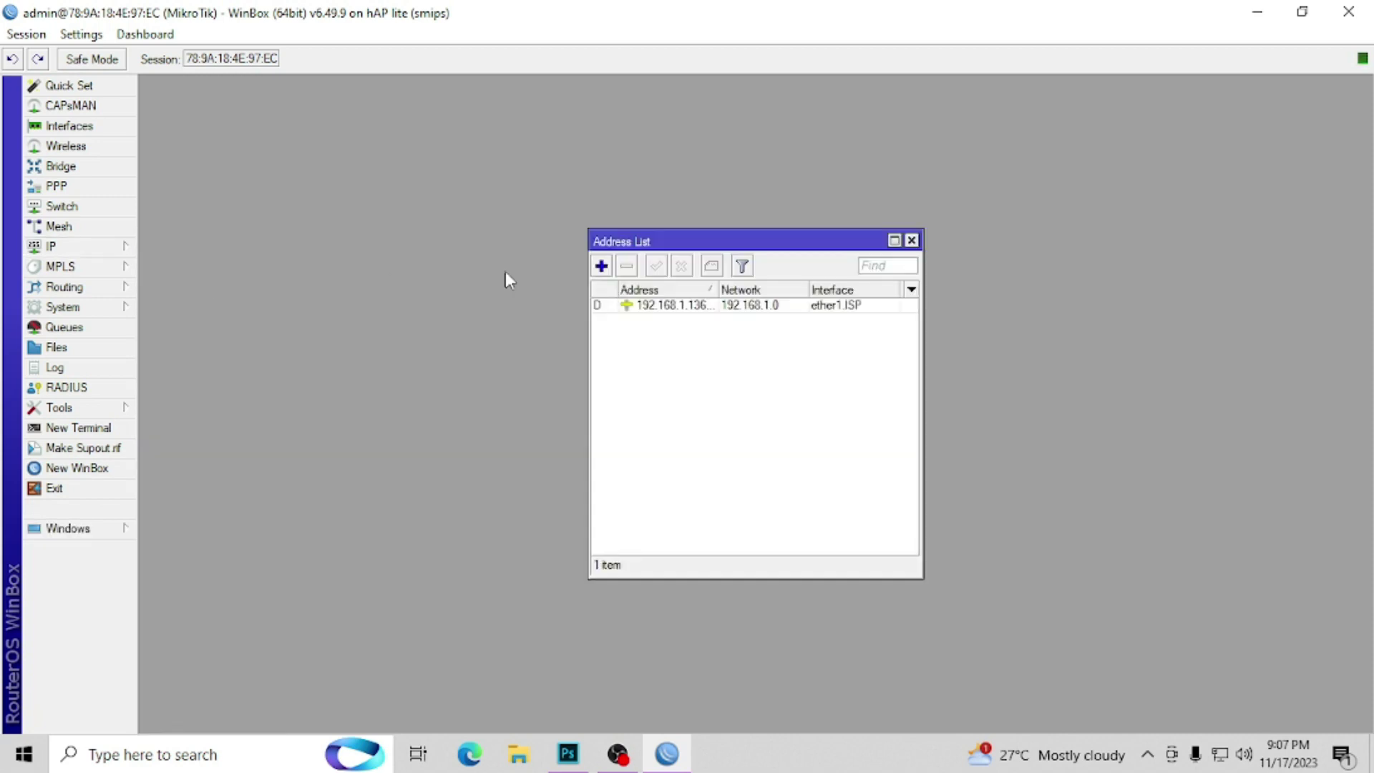
left_click(601, 266)
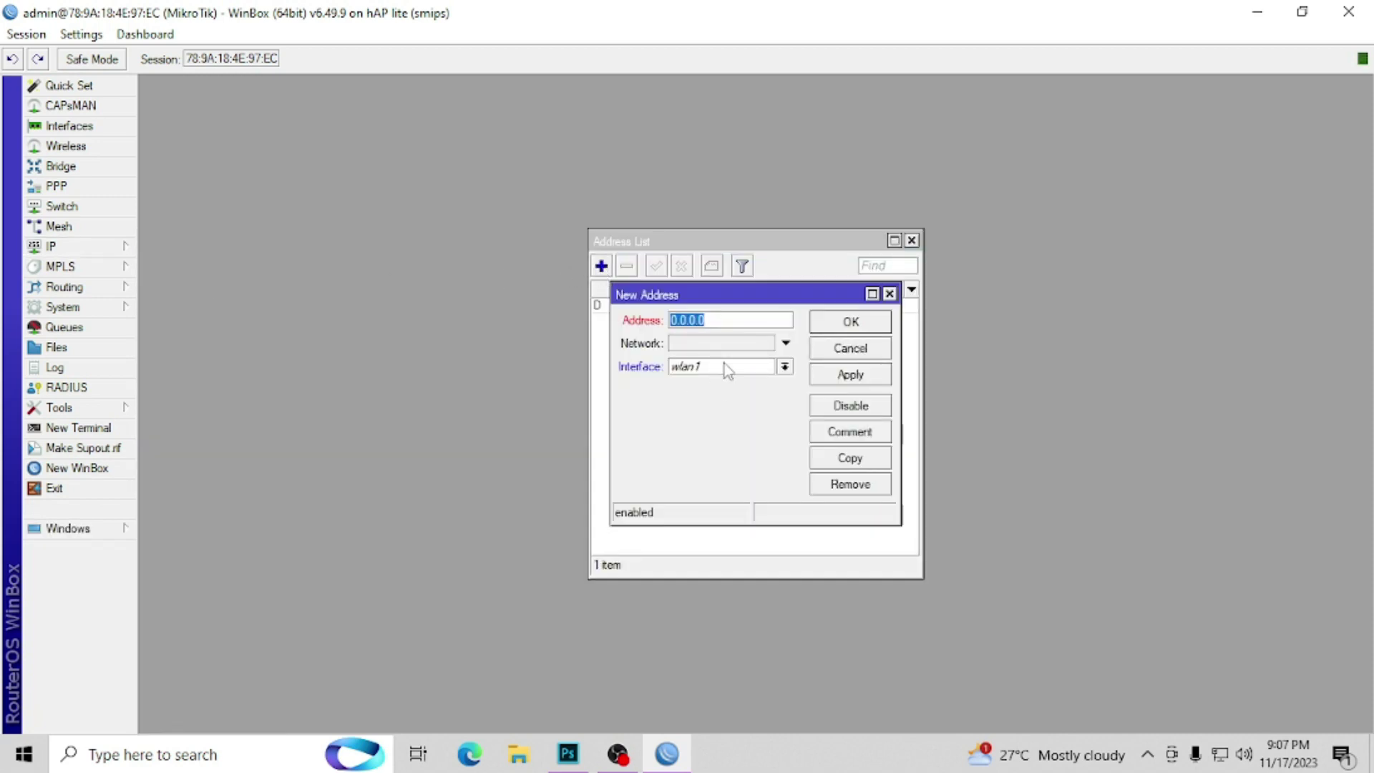
type("10.0.0.1/24")
left_click(722, 371)
left_click(704, 396)
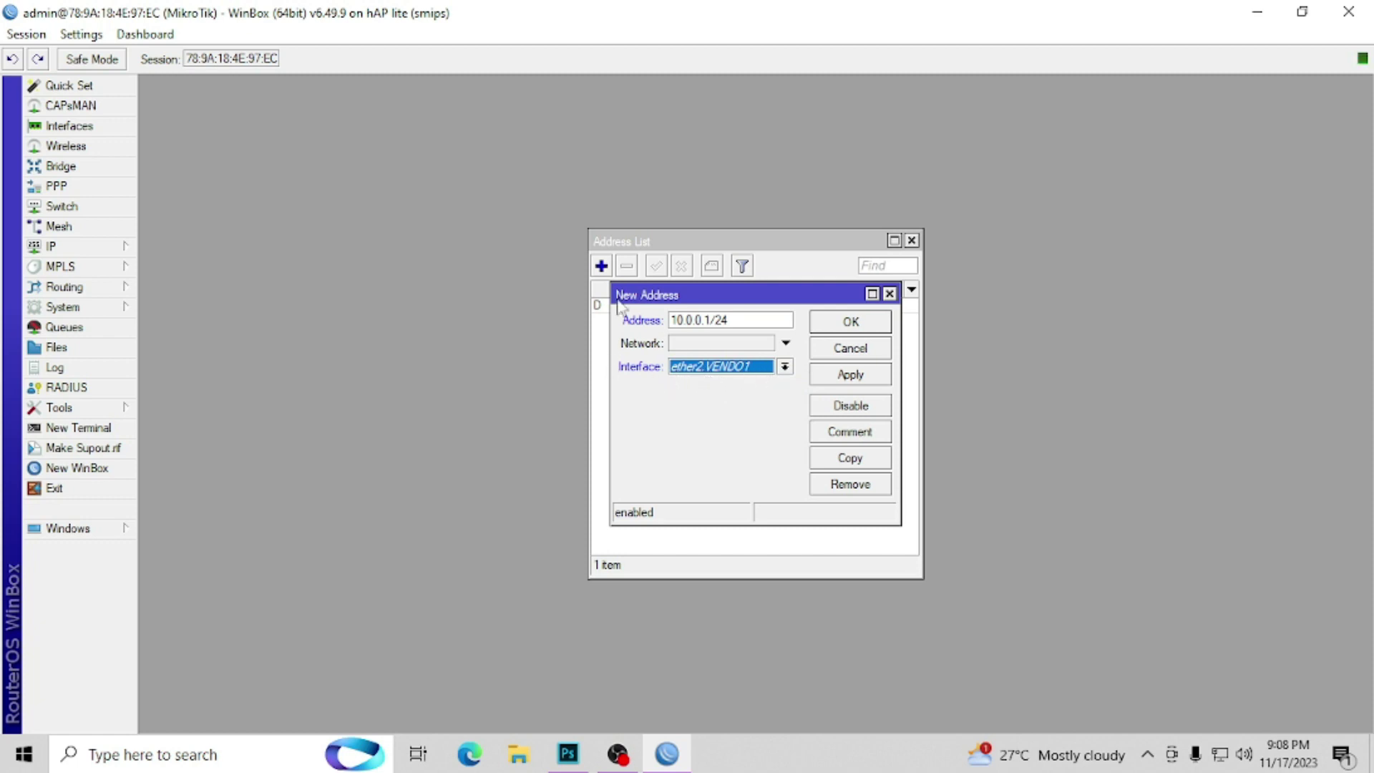
left_click_drag(733, 319, 602, 316)
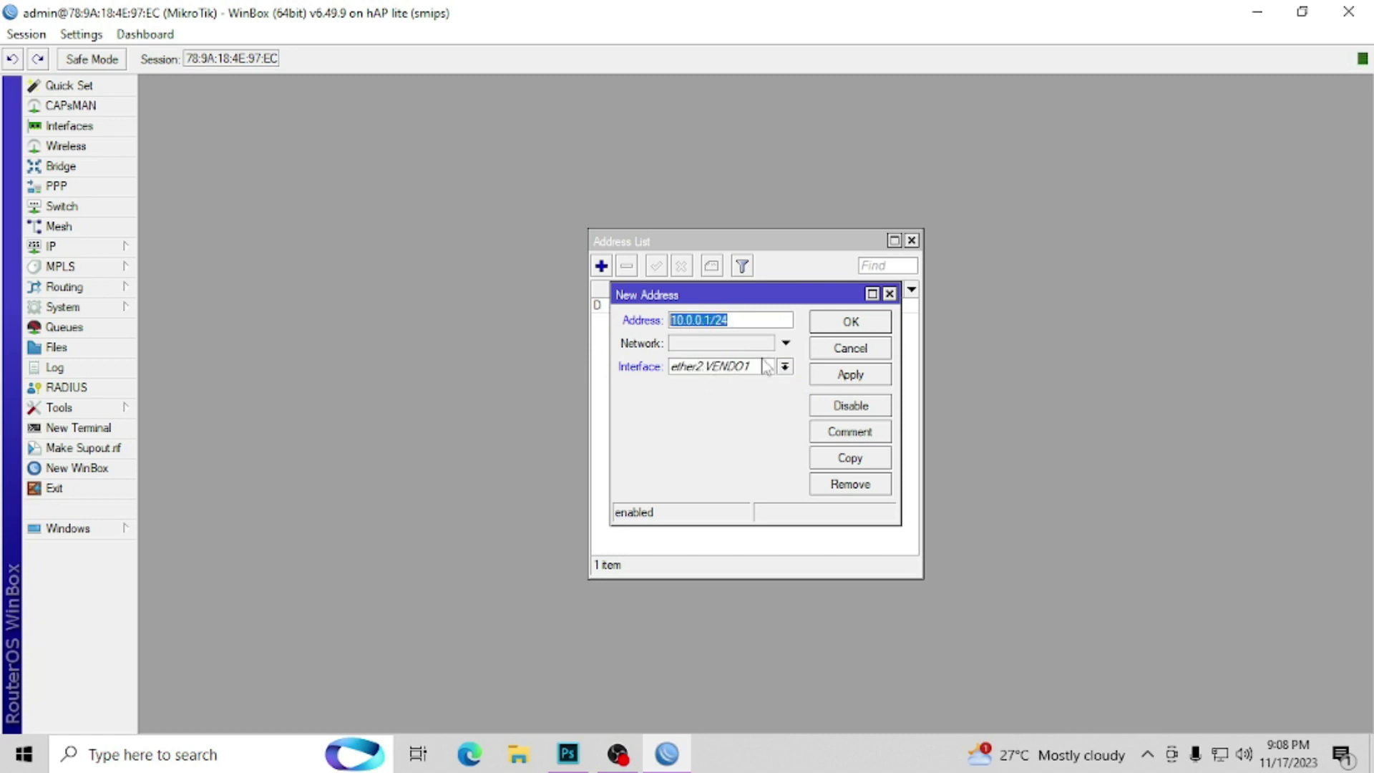
left_click(844, 323)
Step: Add address 10.0.10.1/24 on ether3.VENDO2
key("Insert")
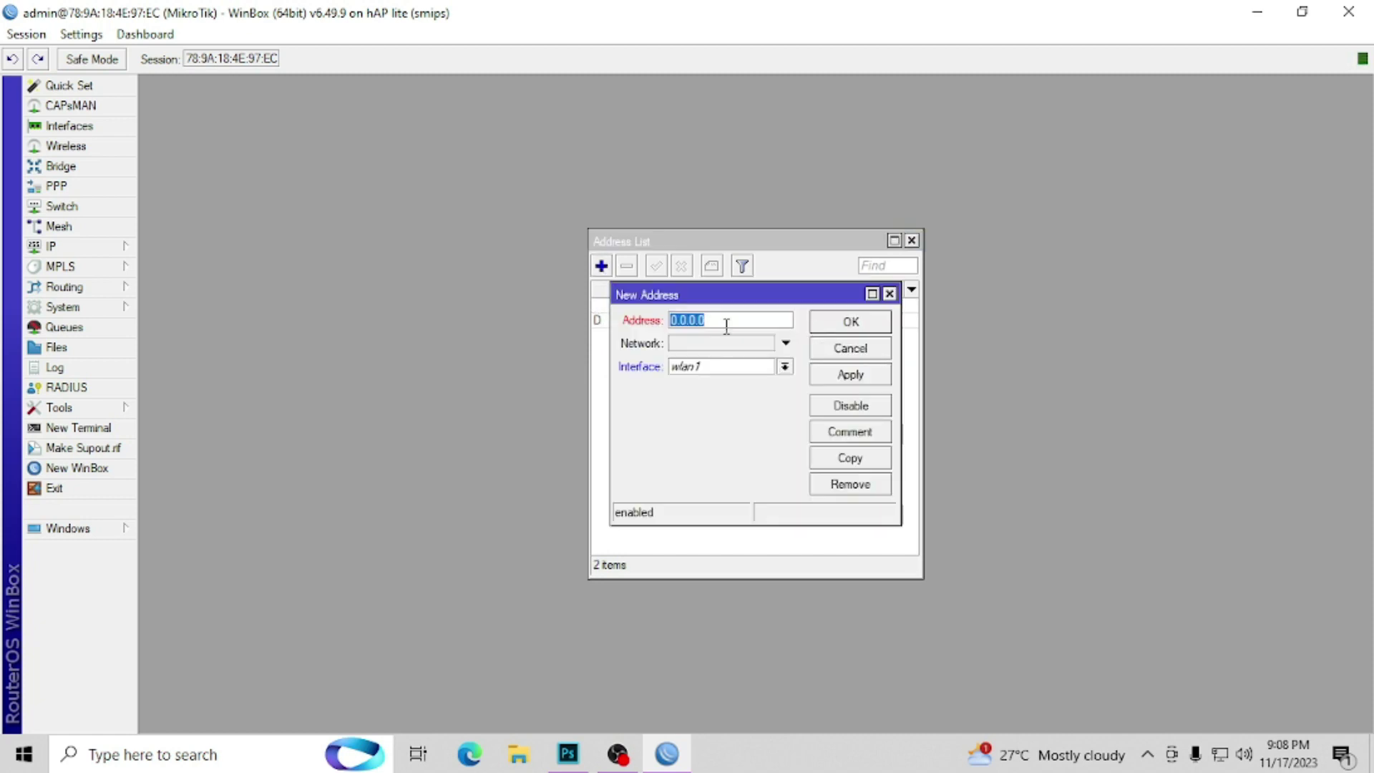
type("10.0")
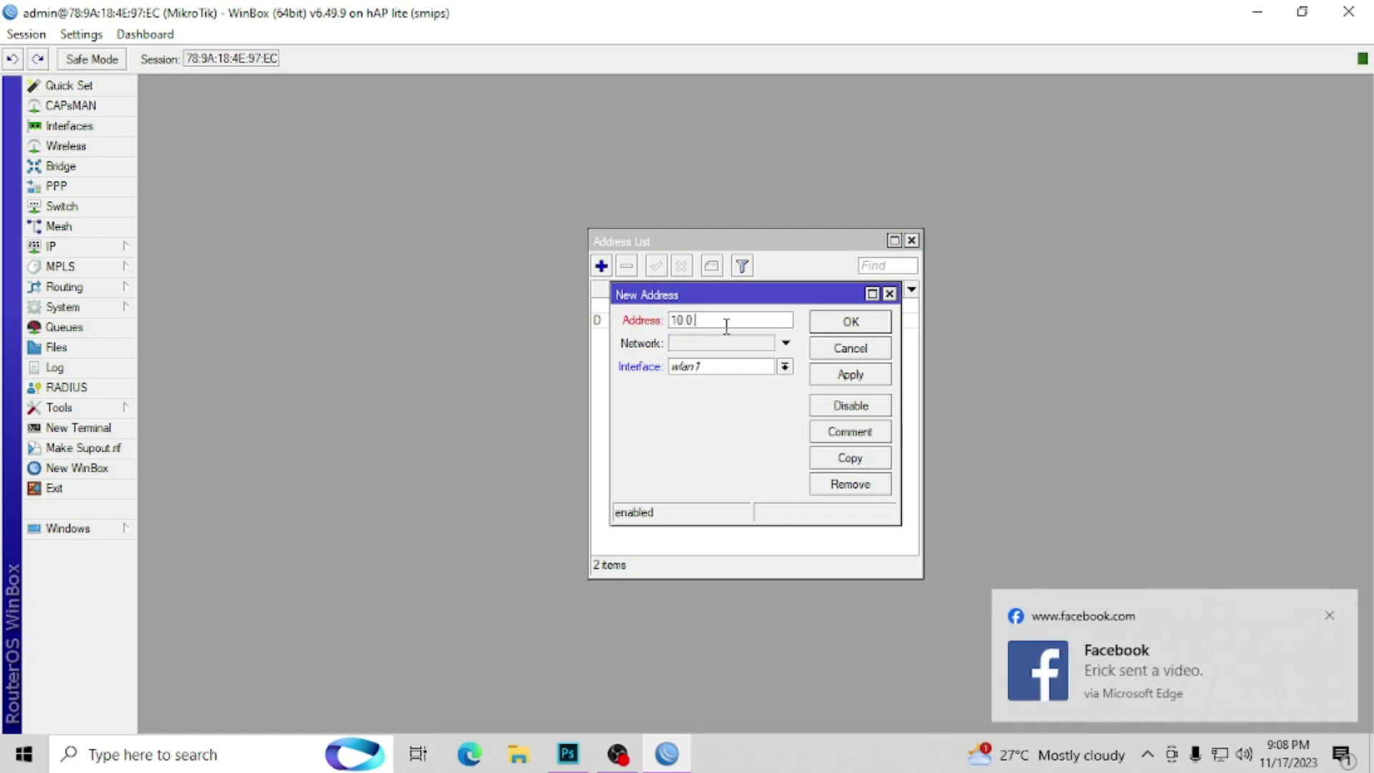
type(".10.1/24")
left_click(749, 367)
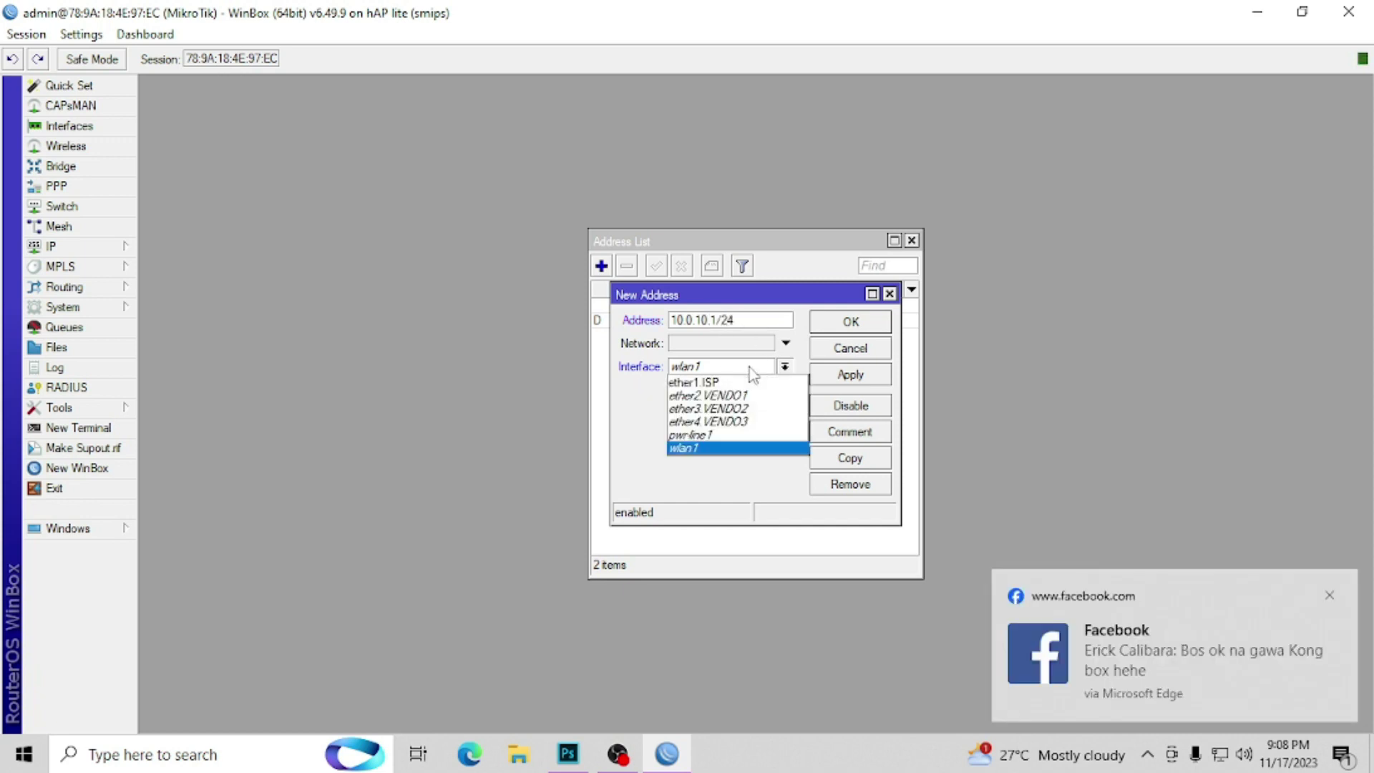
left_click(737, 414)
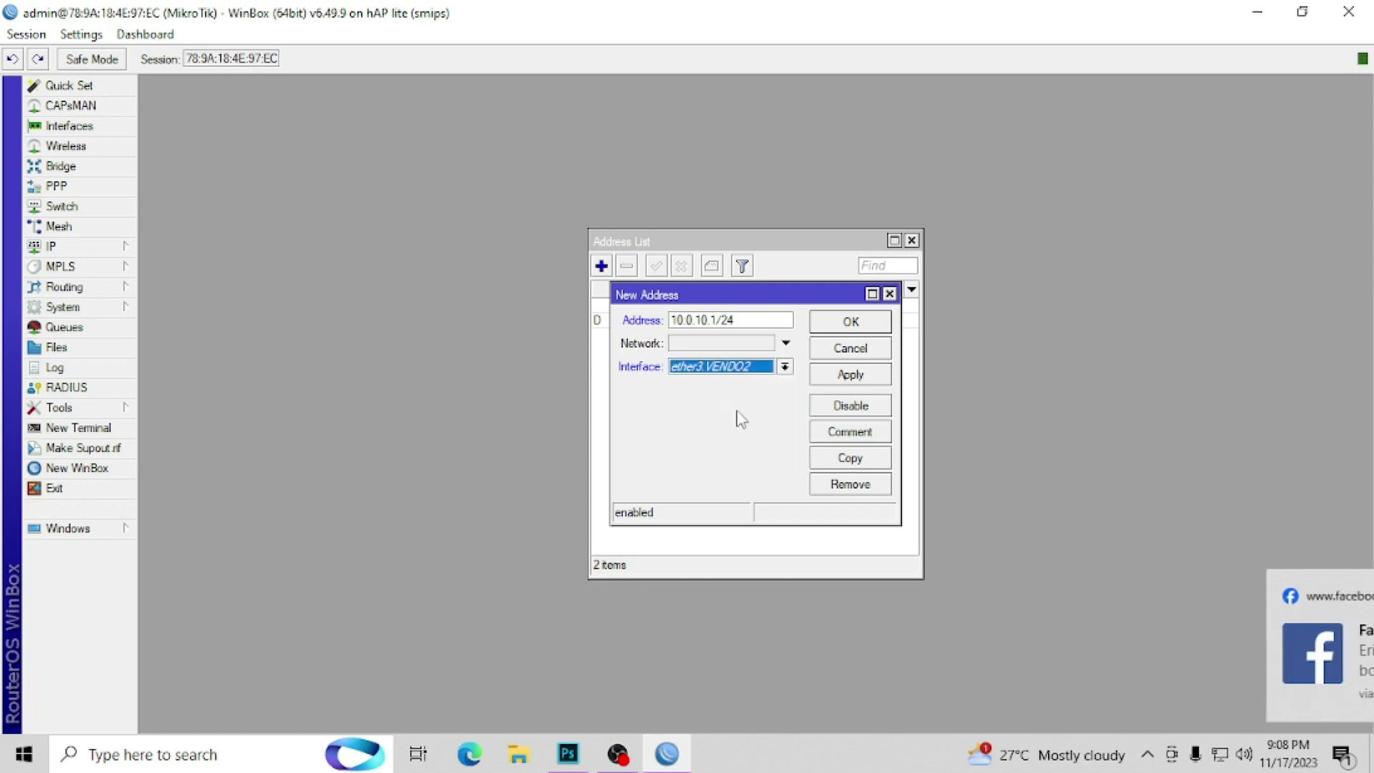
left_click(873, 328)
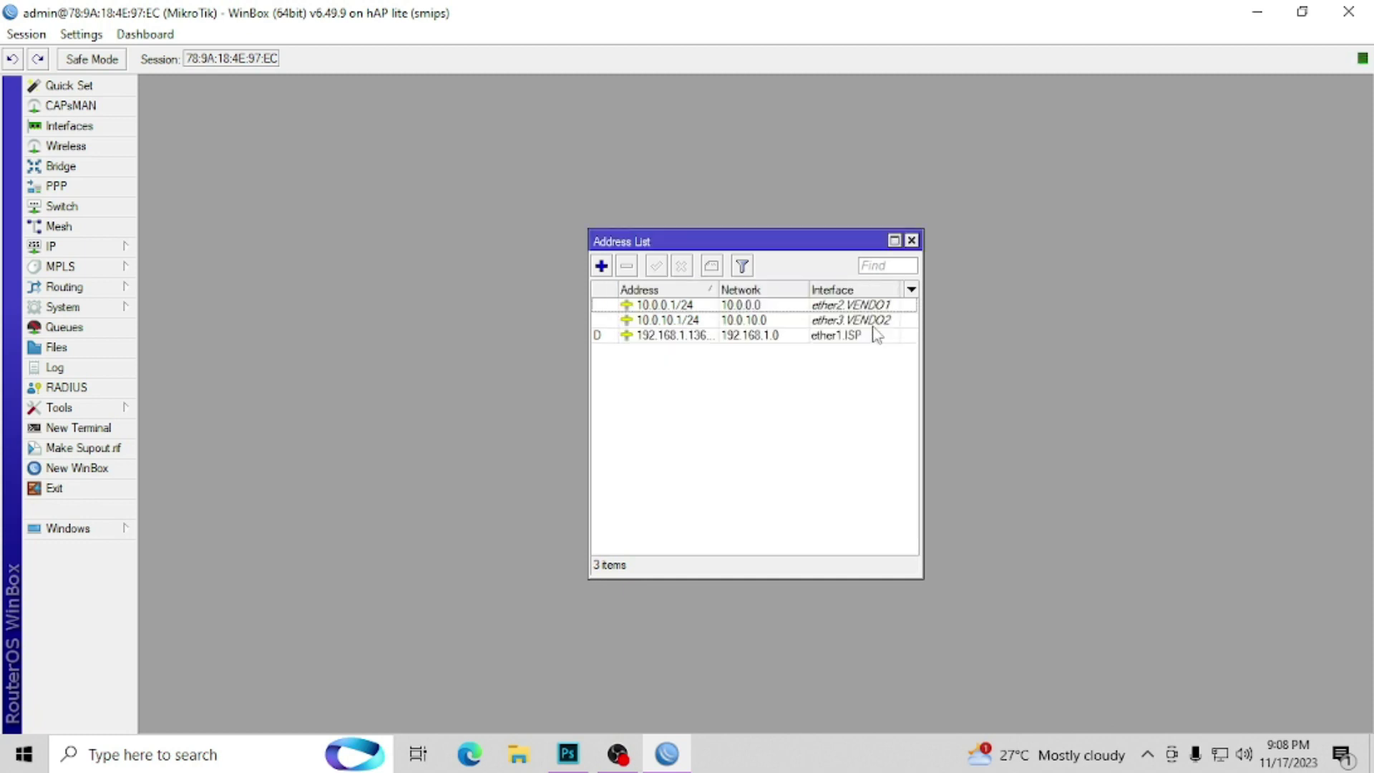
left_click(660, 324)
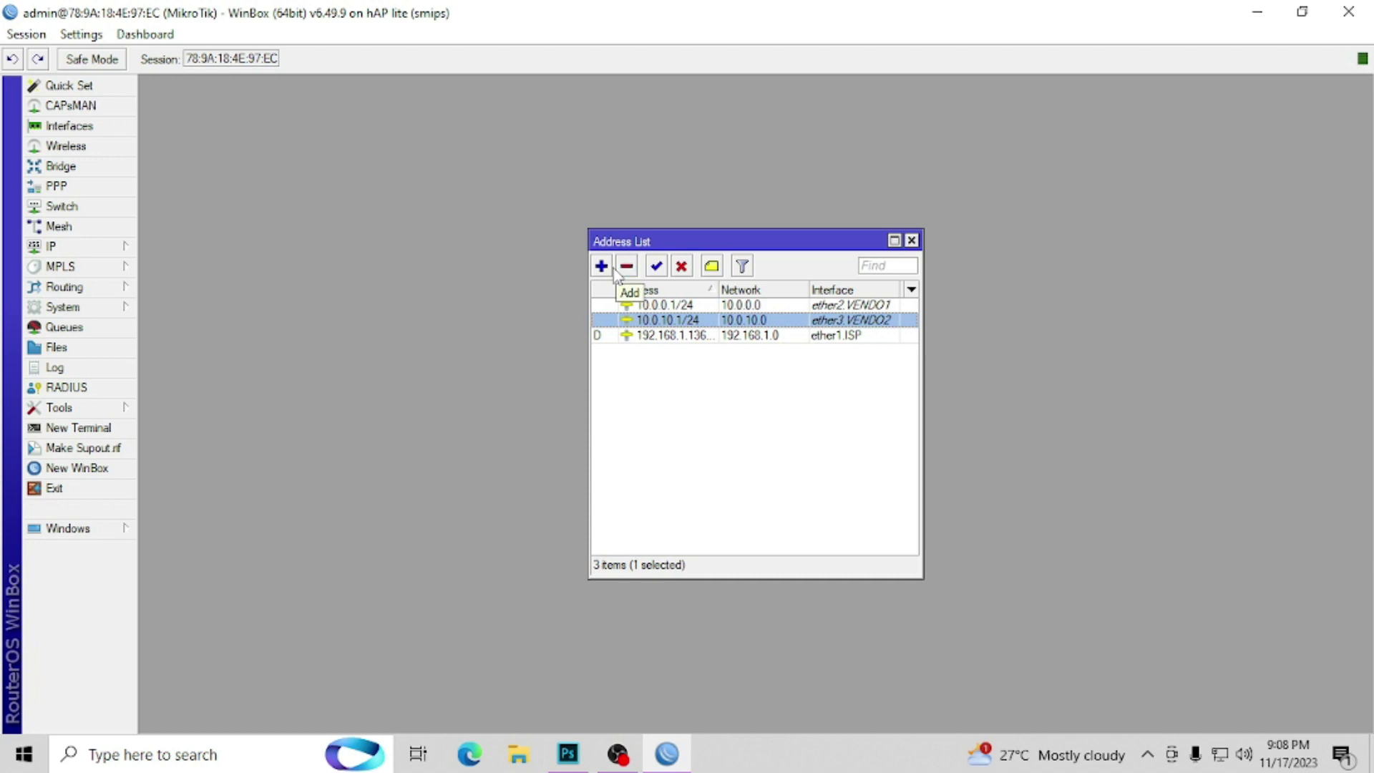
Step: Add address 10.0.20.1/24 on ether4.VENDO3 and close the address list
left_click(603, 267)
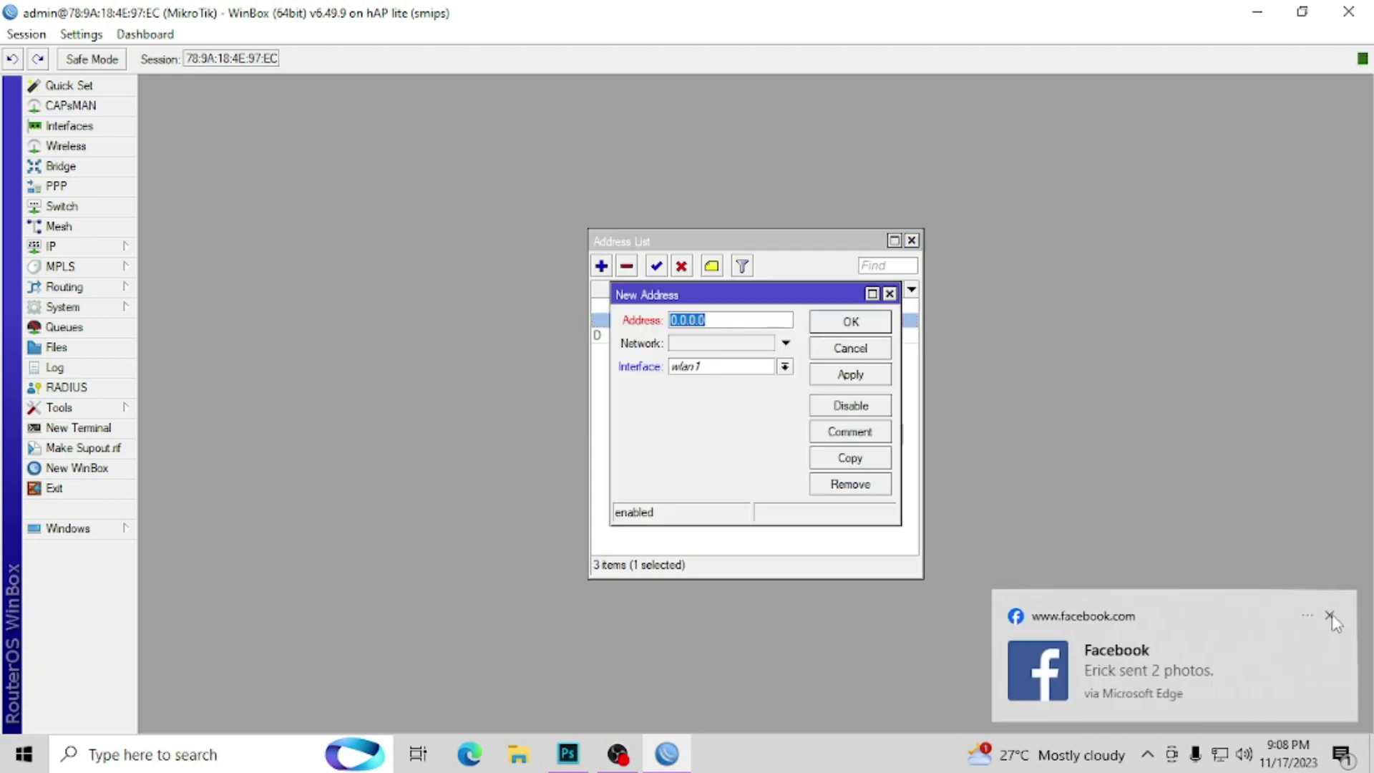
left_click(1329, 616)
type("10.0.2")
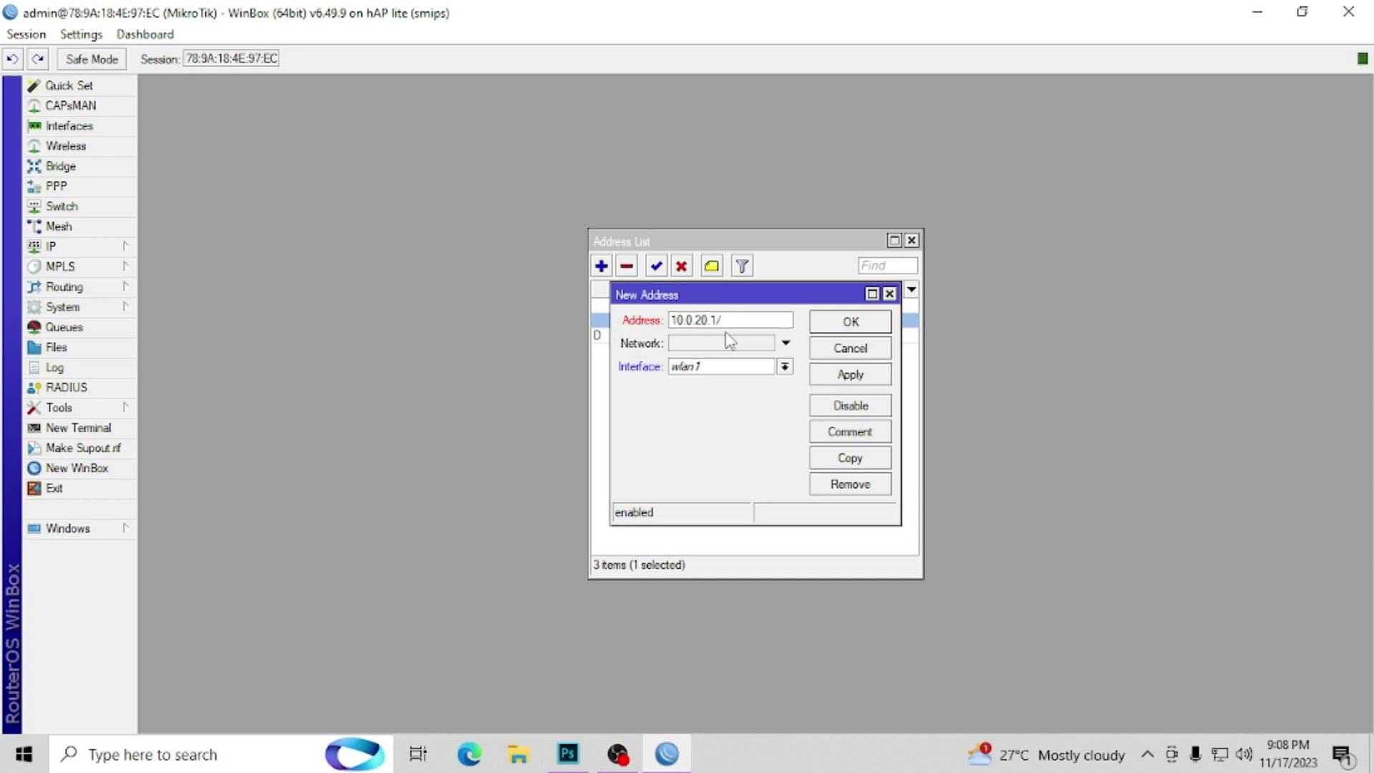
type("0.1/24")
left_click(733, 368)
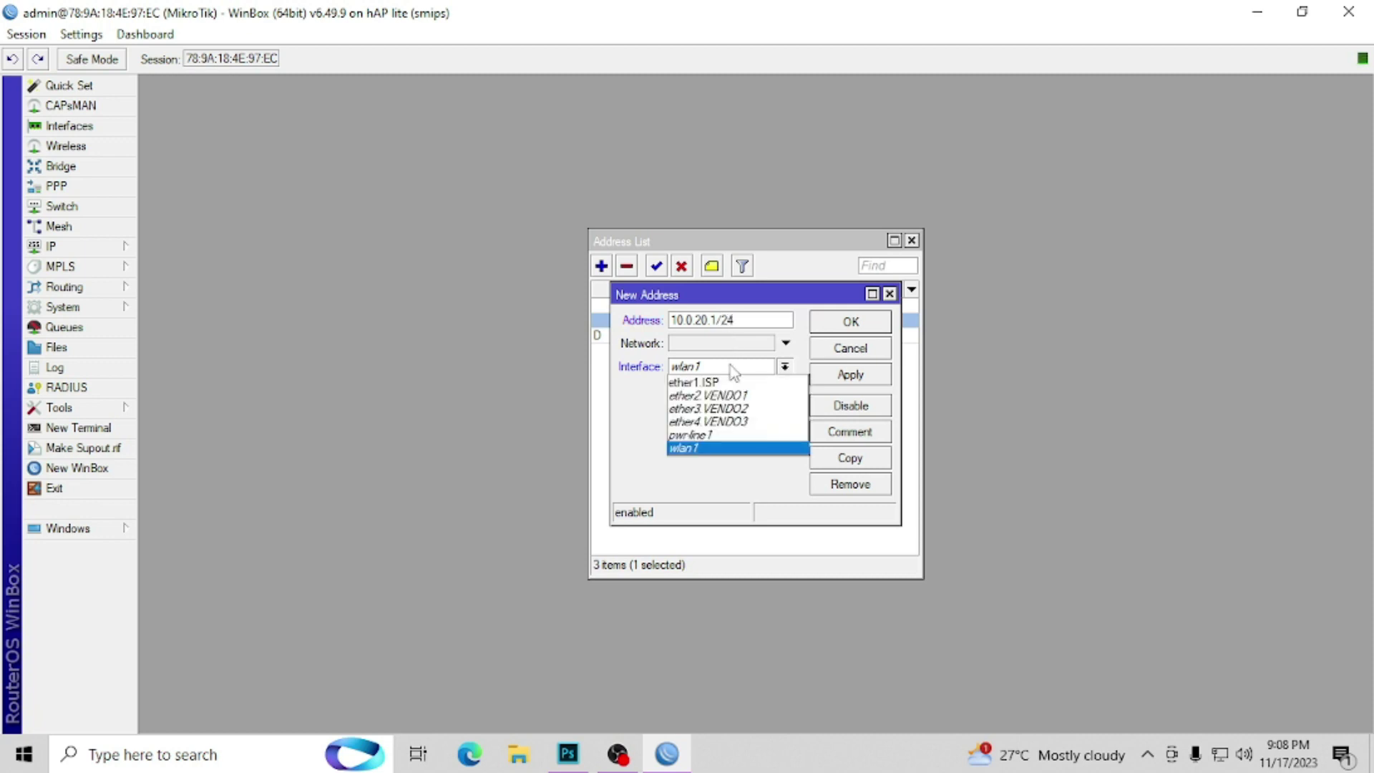
left_click(729, 422)
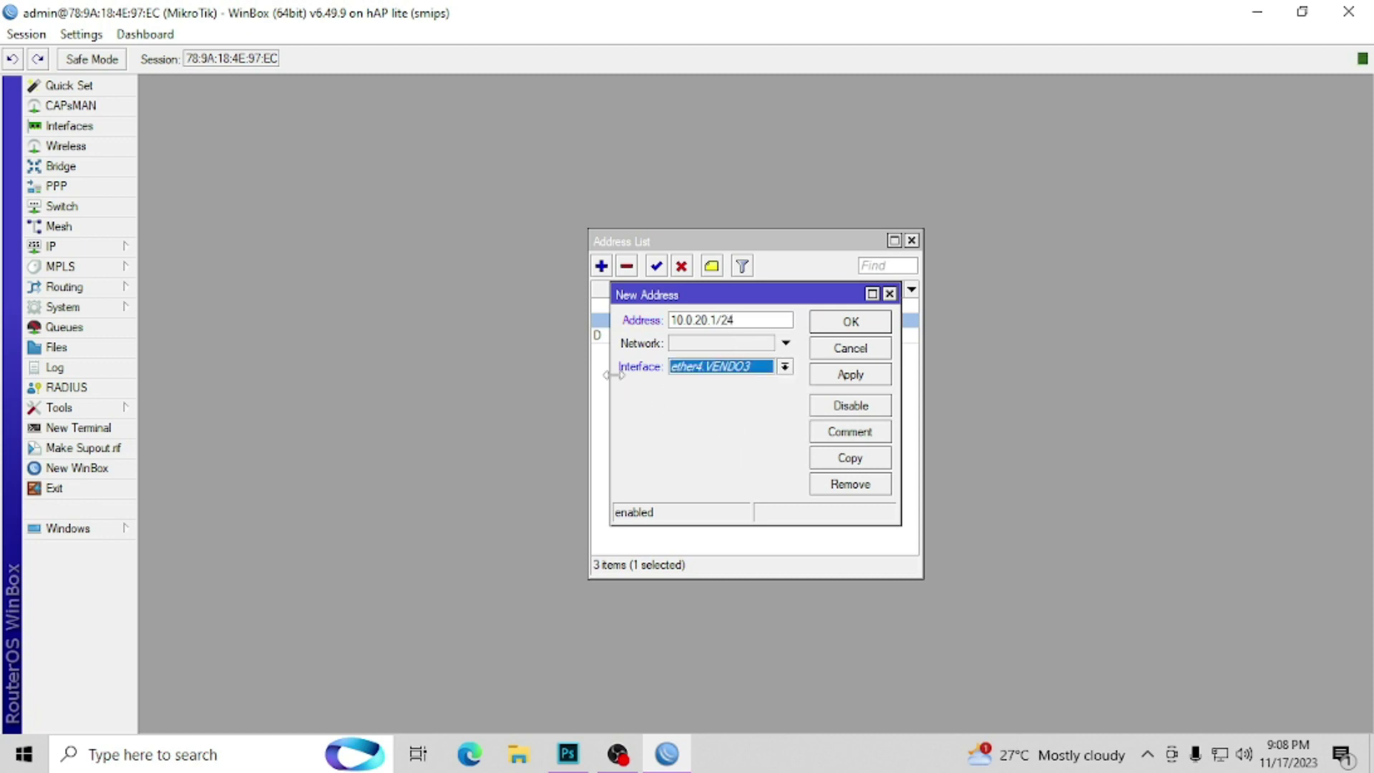
left_click(865, 322)
left_click(759, 433)
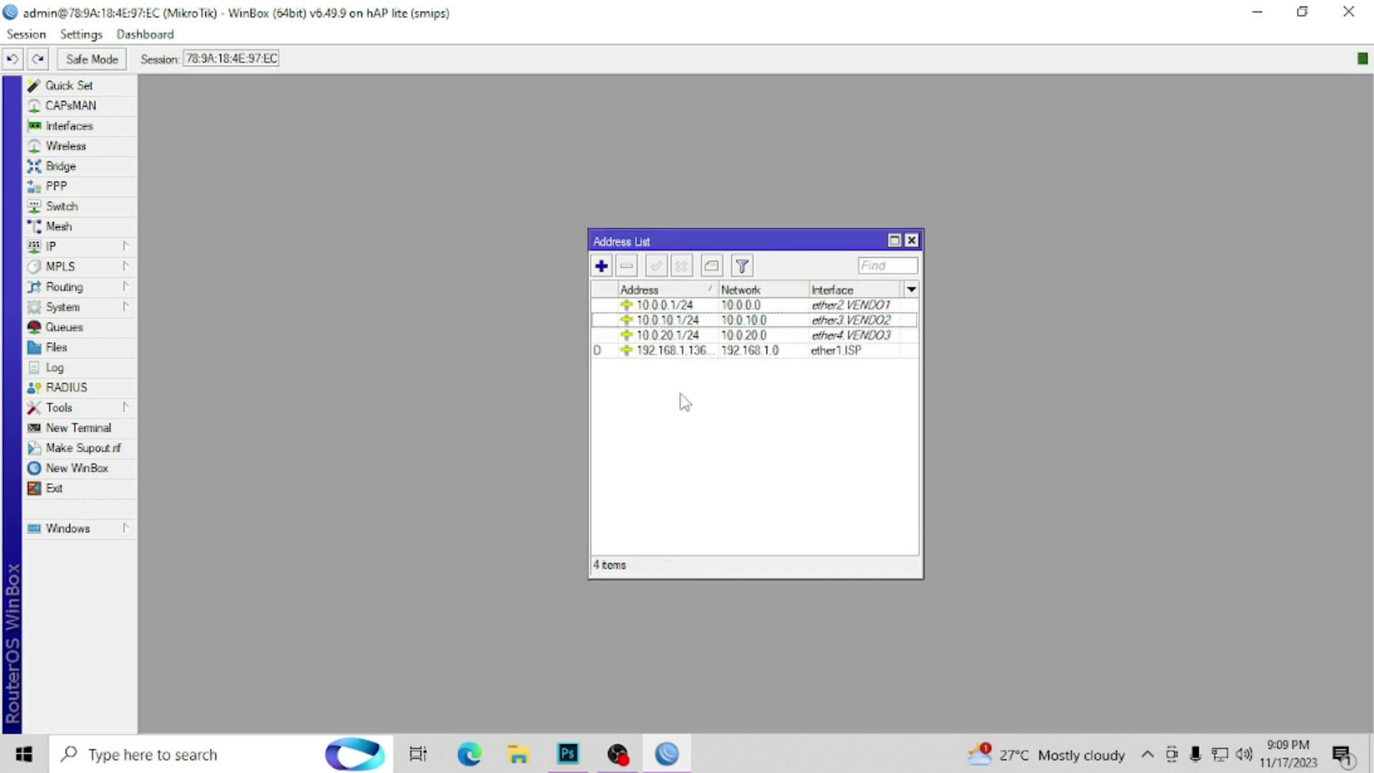
left_click(911, 240)
left_click(122, 247)
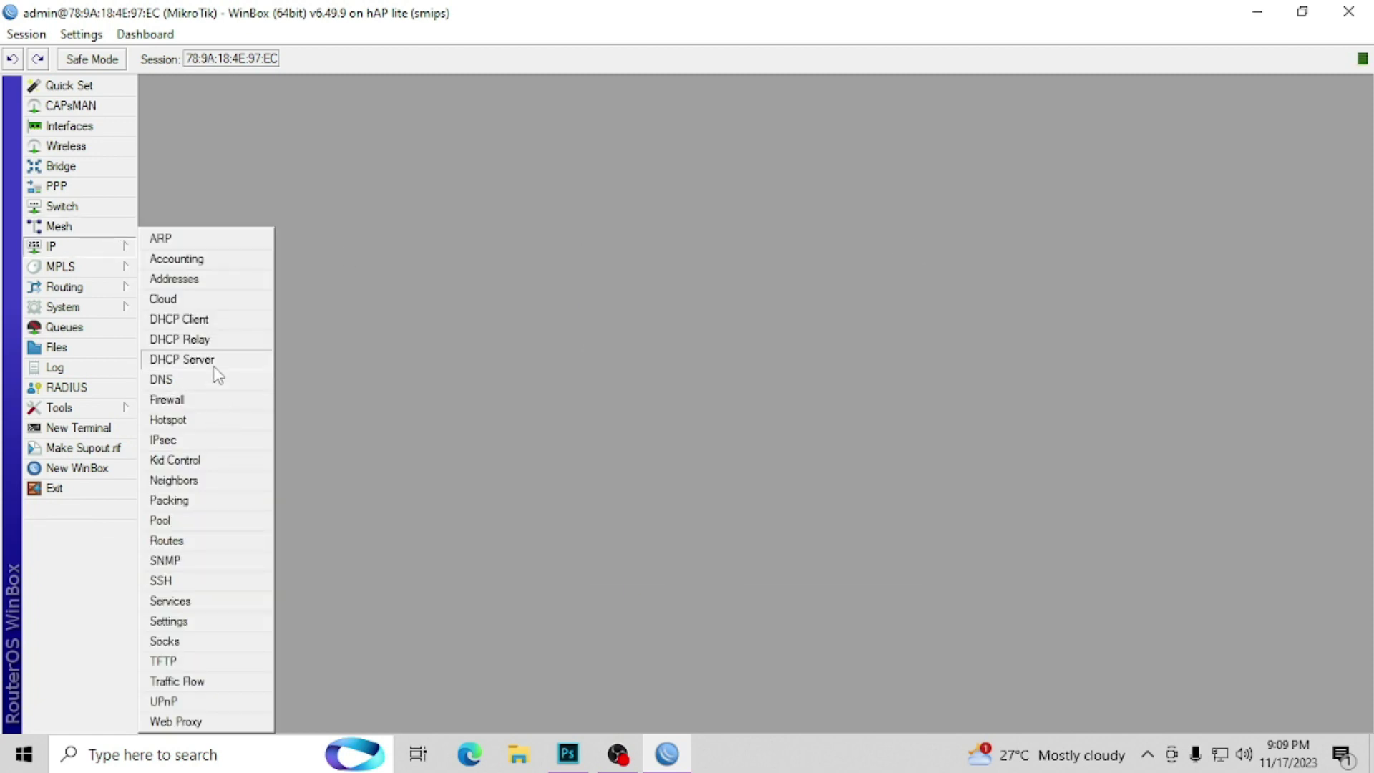
Step: Run DHCP Setup on ether2.VENDO1, accepting all default settings
left_click(213, 366)
left_click_drag(406, 160, 674, 152)
left_click(433, 177)
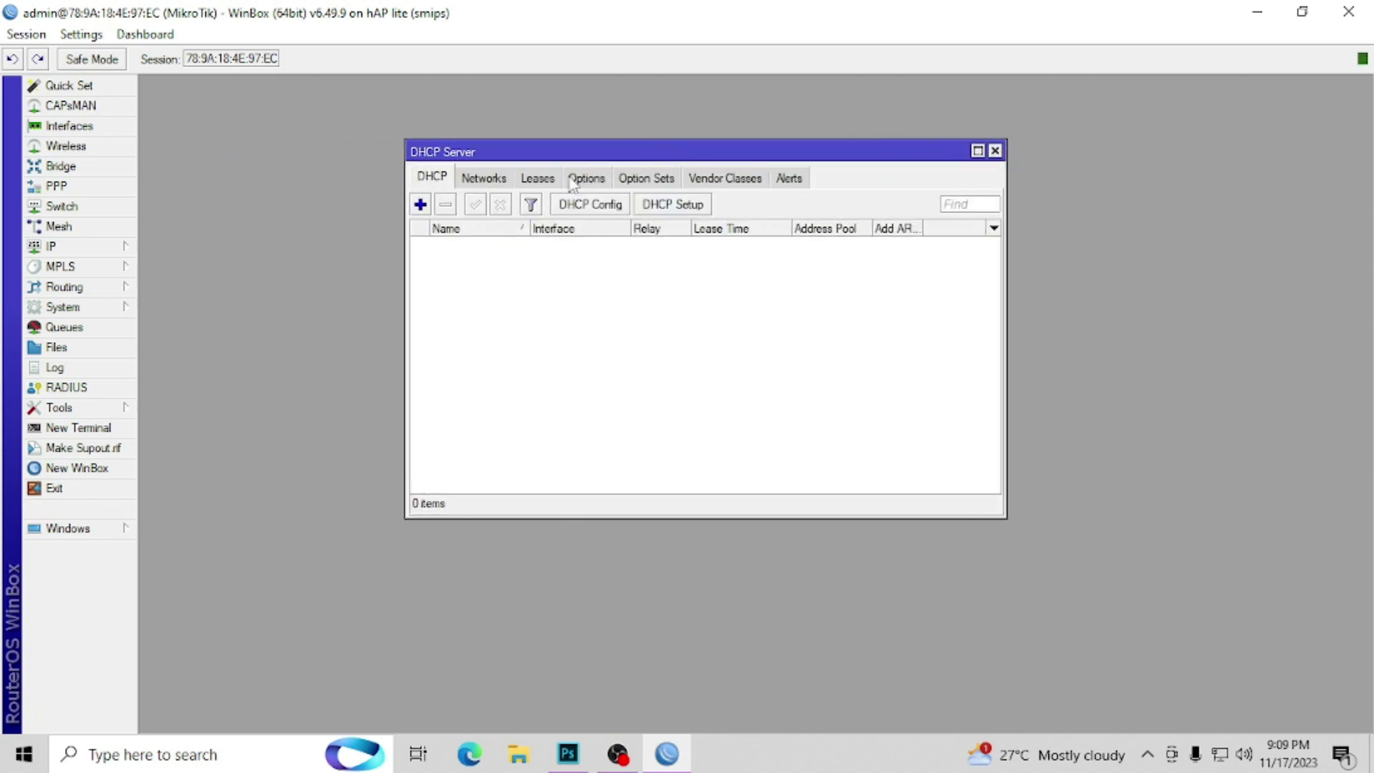
left_click(660, 205)
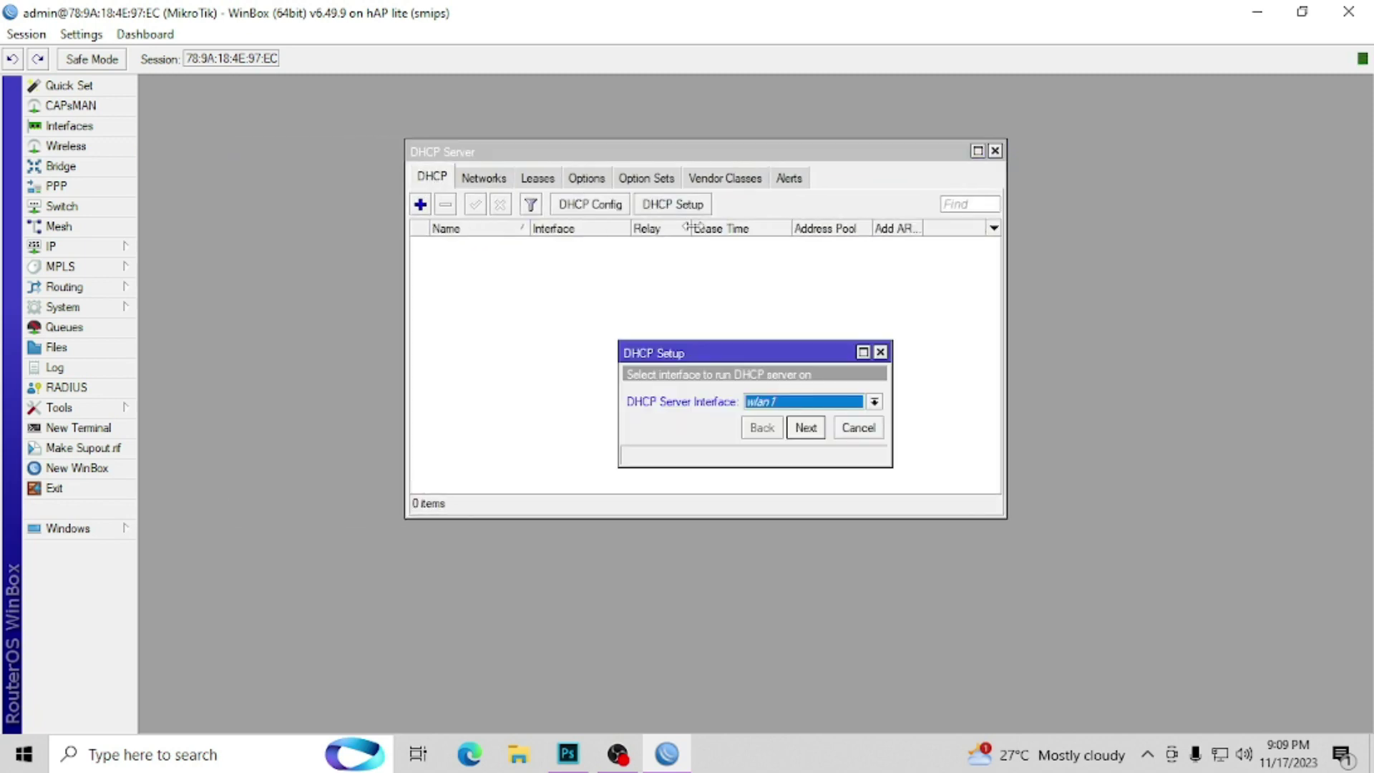
left_click(822, 402)
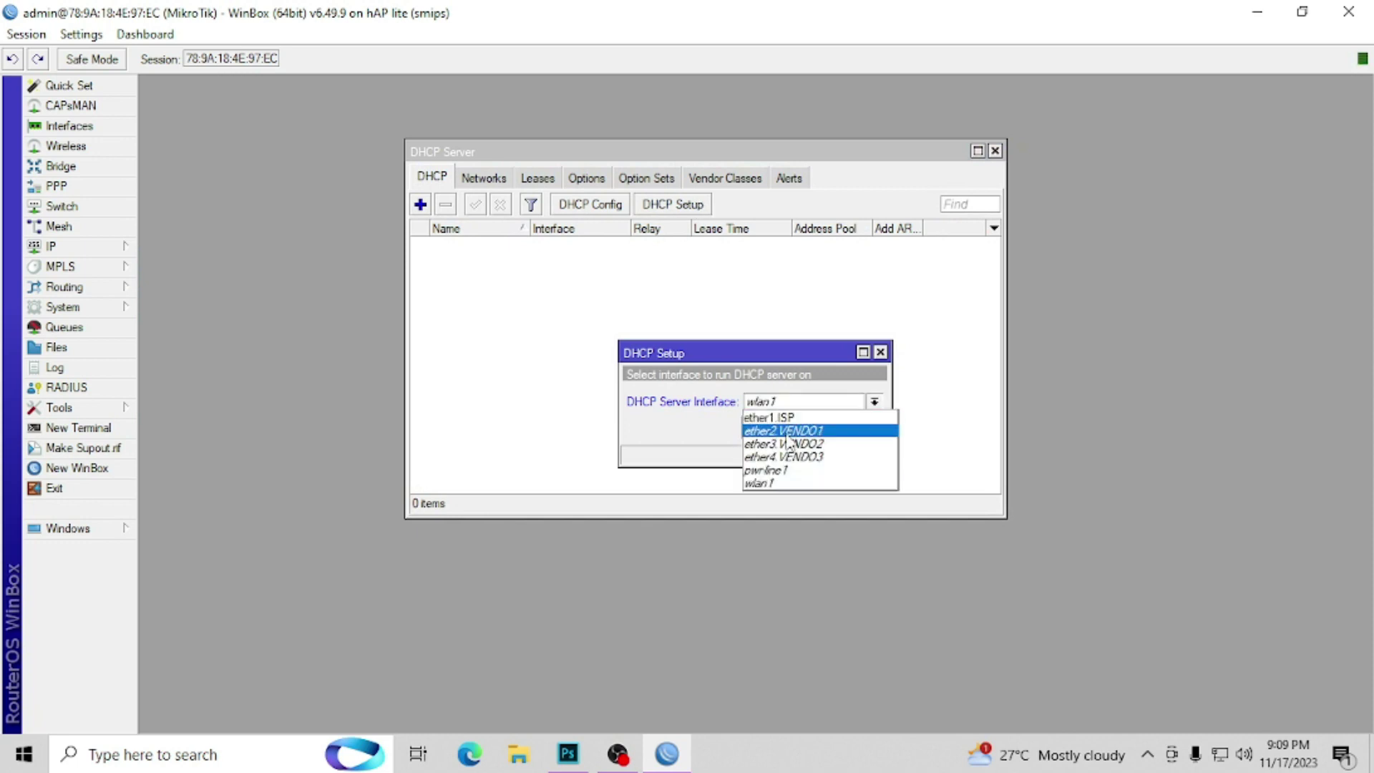
left_click(787, 432)
left_click(803, 428)
left_click(797, 430)
left_click(797, 431)
left_click(797, 430)
left_click(797, 431)
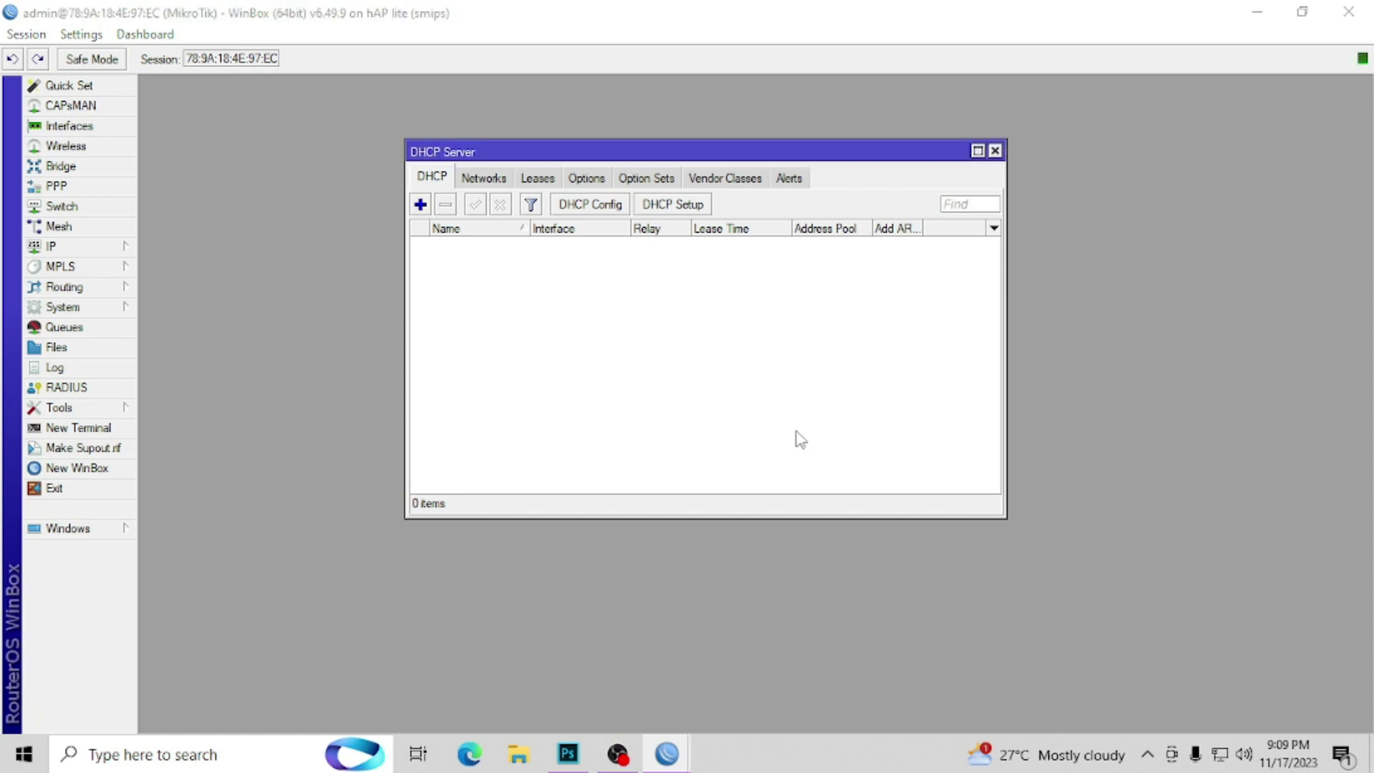
left_click(758, 397)
Step: Run DHCP Setup on ether3.VENDO2 with the default settings
left_click(689, 209)
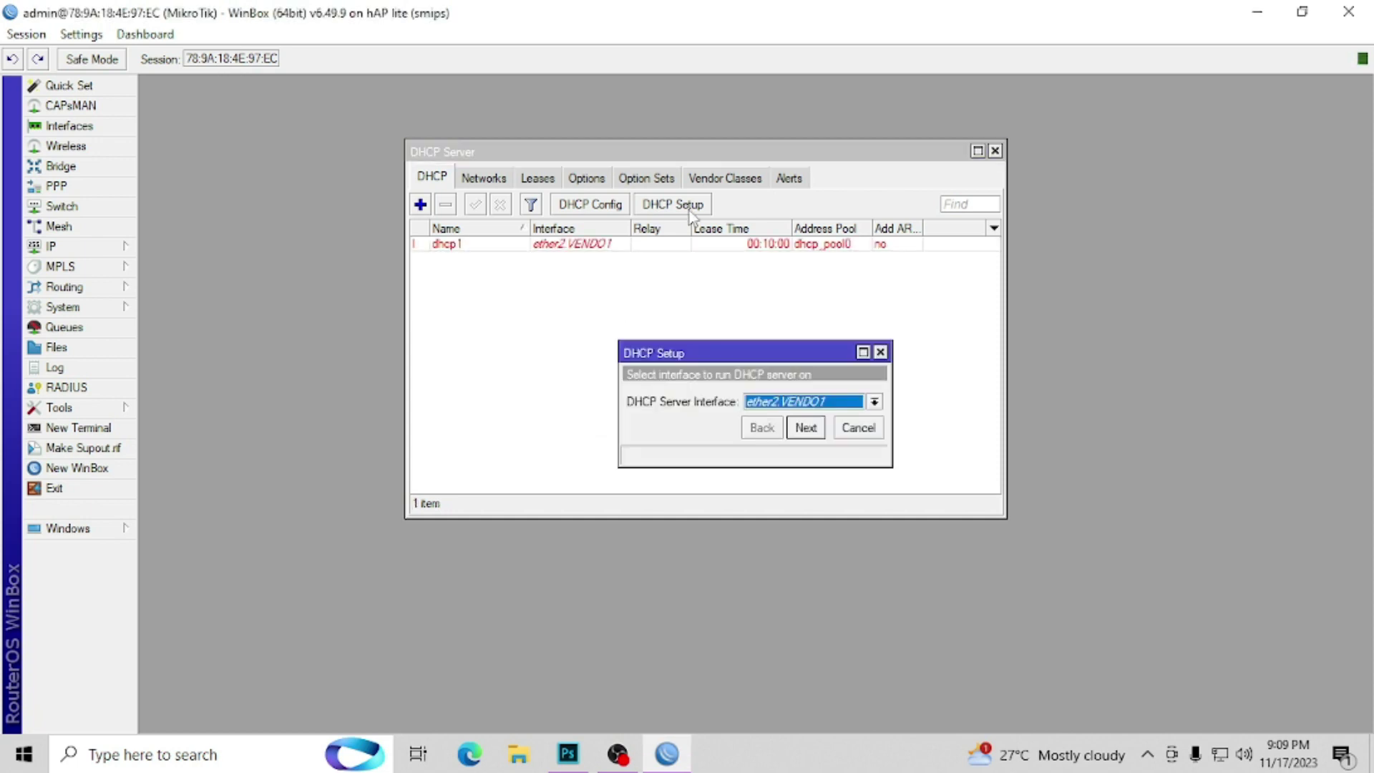
left_click(823, 403)
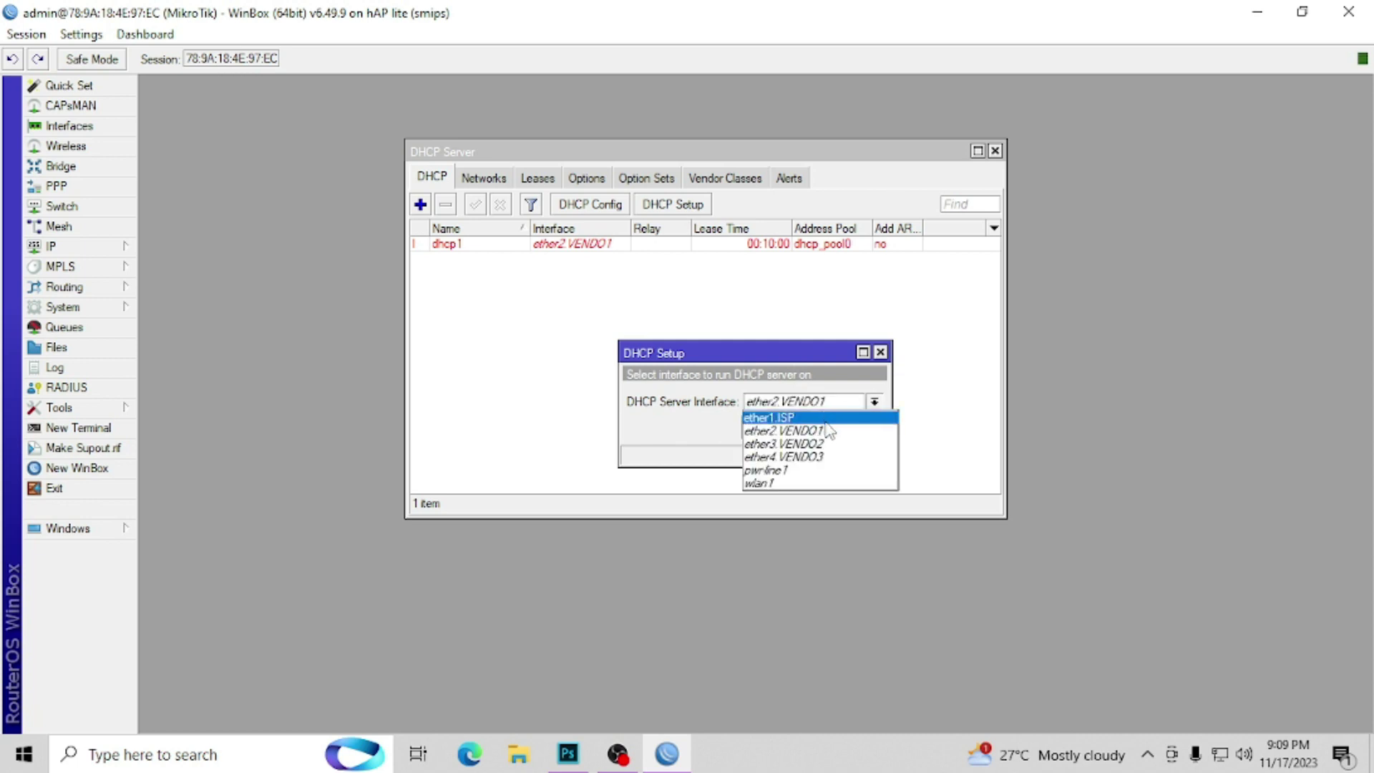
left_click(828, 444)
left_click(815, 428)
left_click(816, 428)
left_click(816, 428)
left_click(806, 428)
left_click(805, 428)
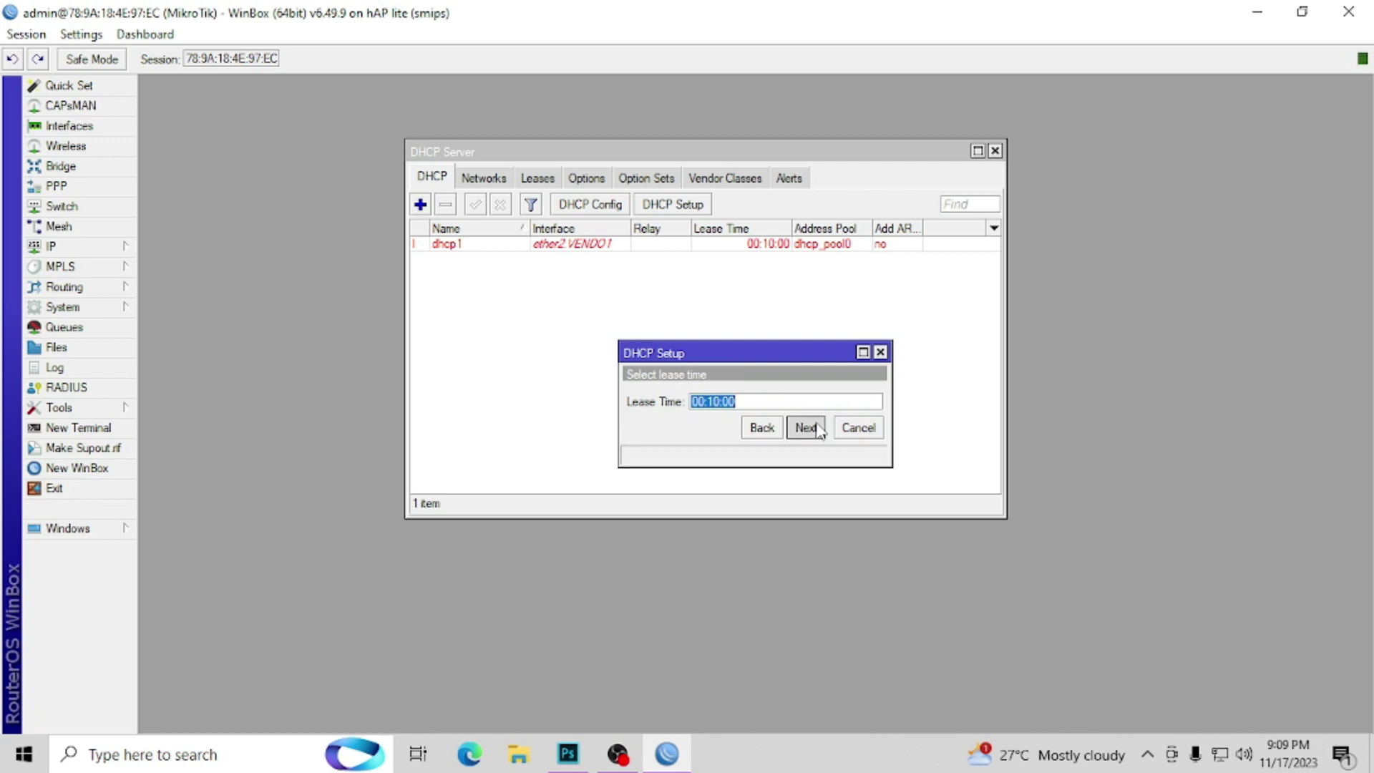
left_click(806, 428)
left_click(756, 401)
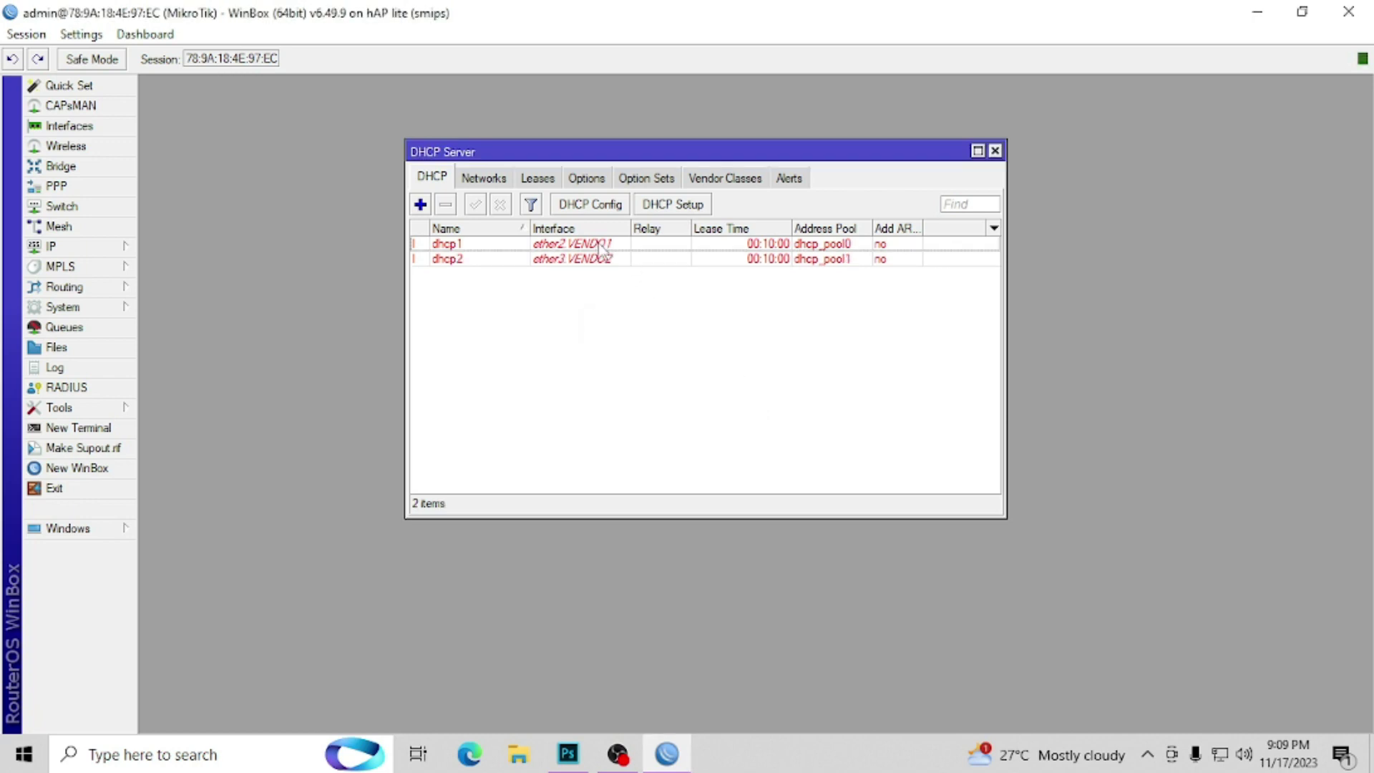
Step: Run DHCP Setup on ether4.VENDO3 with defaults and DNS 192.168.1.1, creating dhcp3
left_click(680, 208)
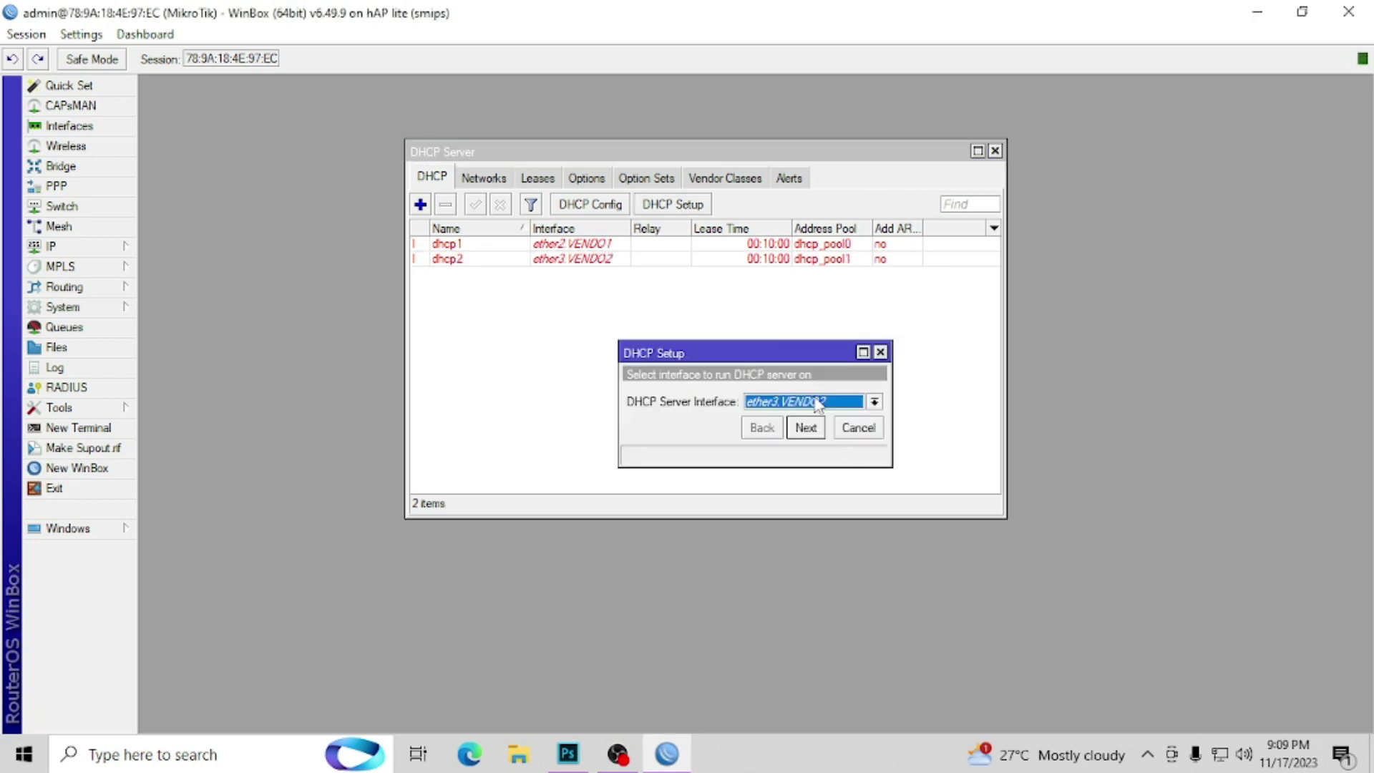
left_click(818, 403)
left_click(810, 460)
left_click(806, 430)
left_click(807, 430)
left_click(808, 429)
left_click(810, 430)
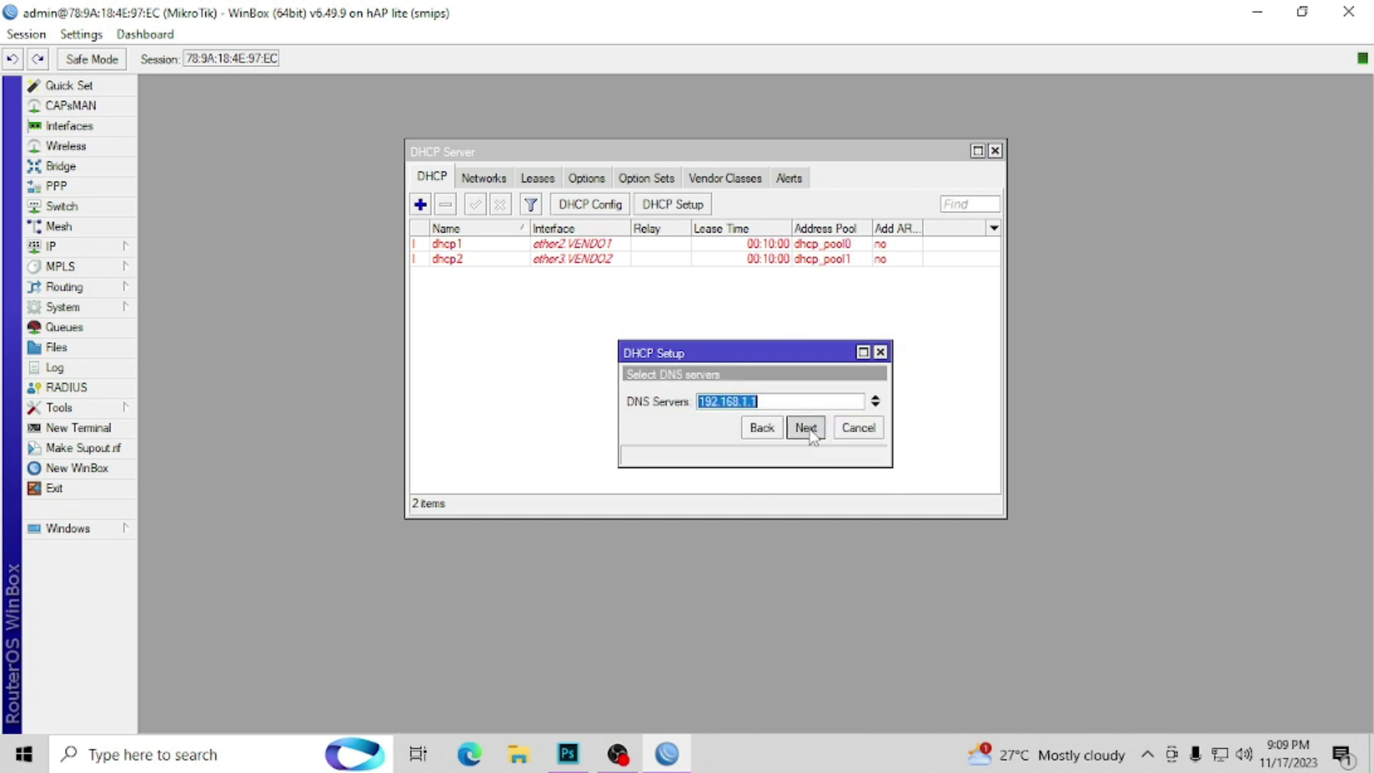
left_click(808, 429)
left_click(807, 429)
left_click(757, 396)
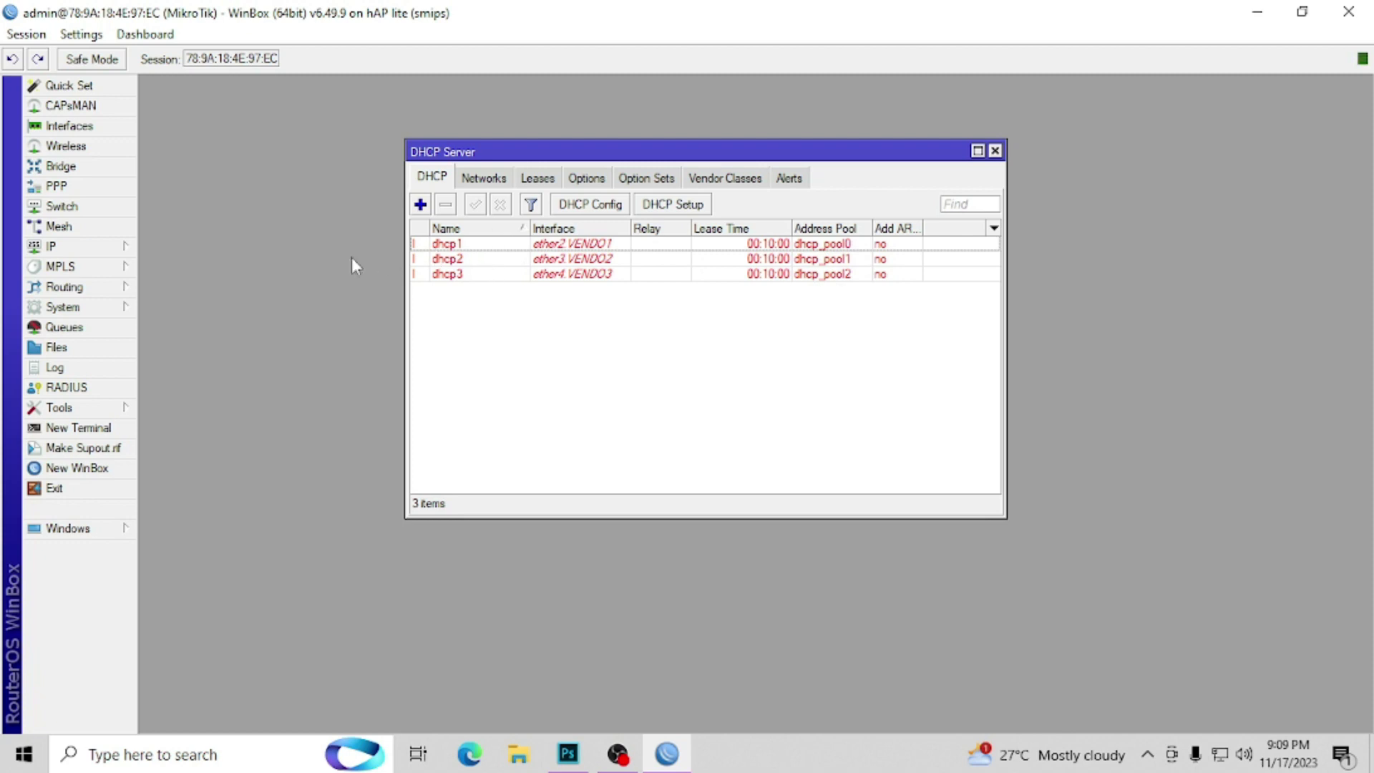
Step: Check the dhcp1 and dhcp2 entries, then briefly open and close the CAPsMAN and Interface windows
left_click(439, 248)
left_click(449, 259)
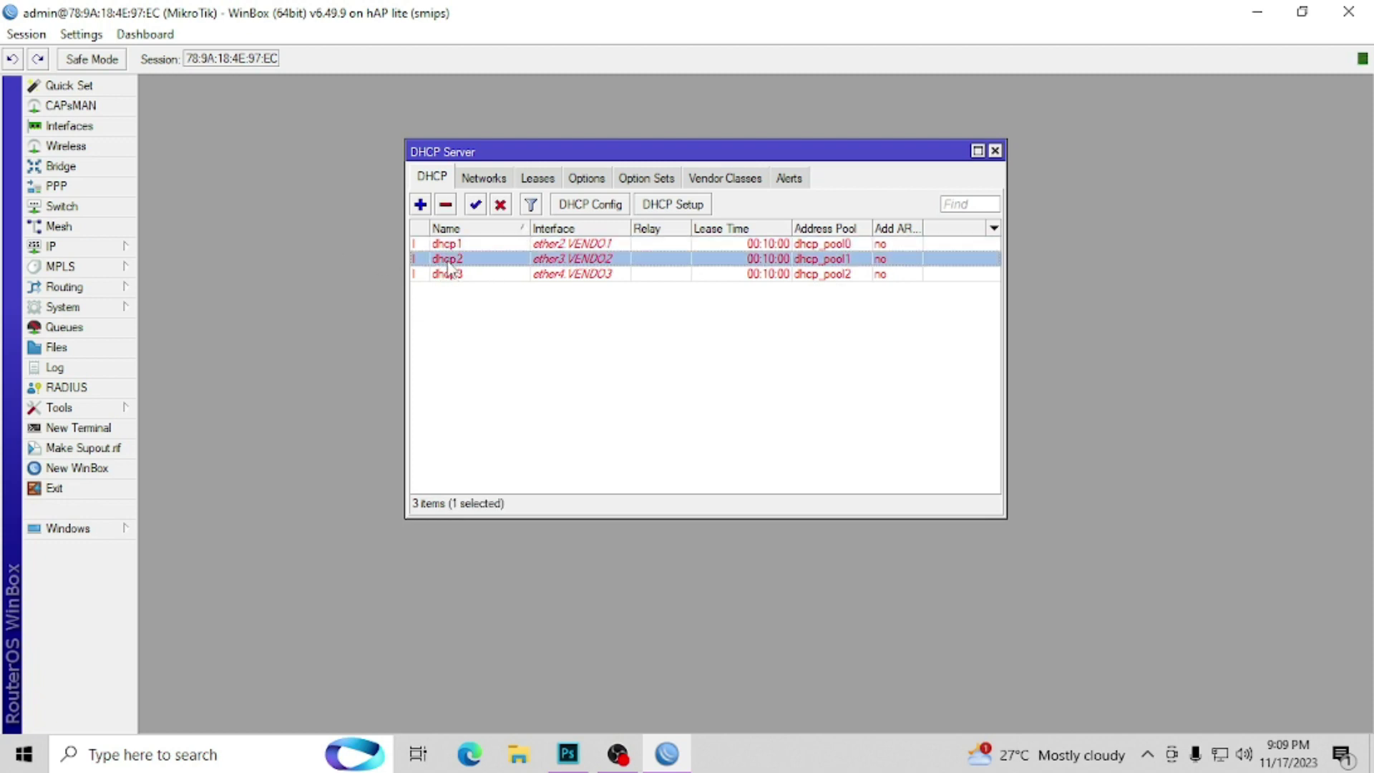
left_click(455, 245)
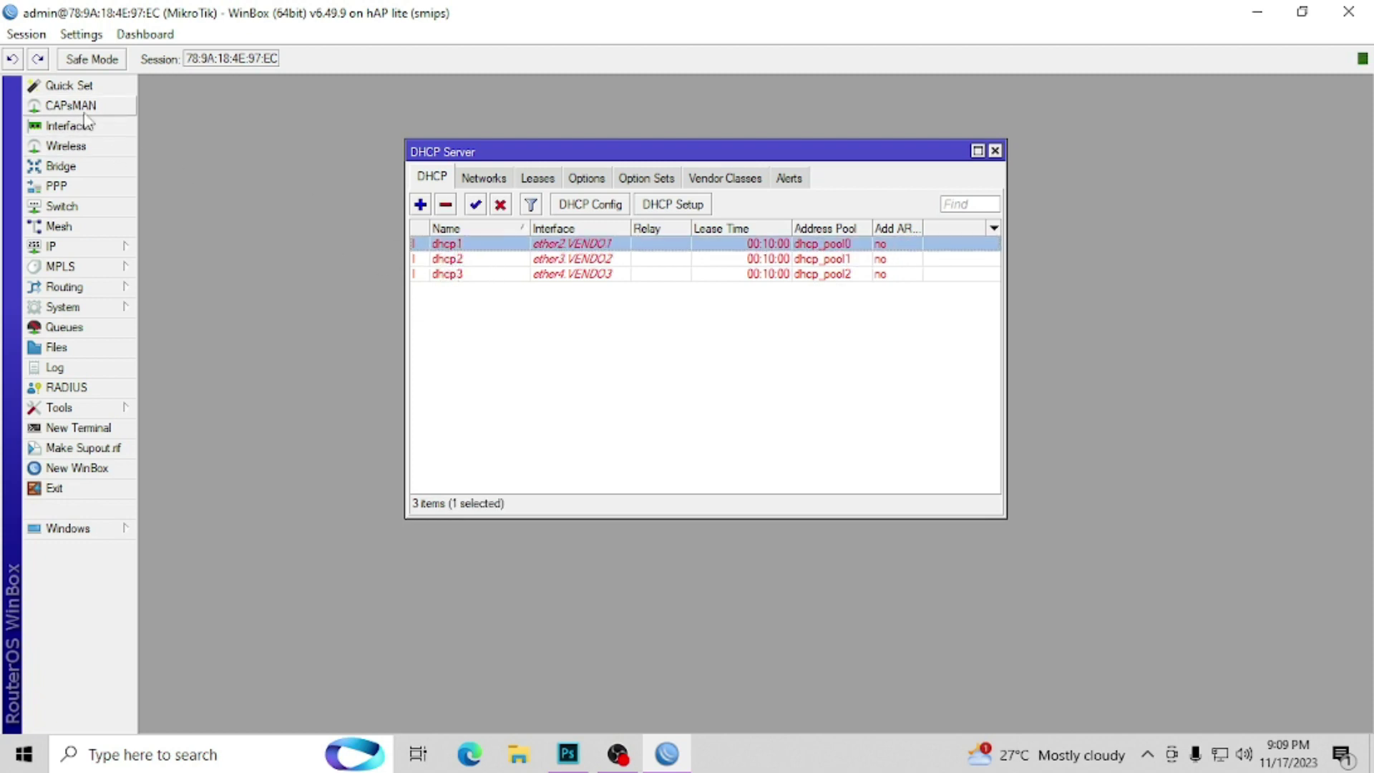
left_click(78, 106)
left_click(87, 127)
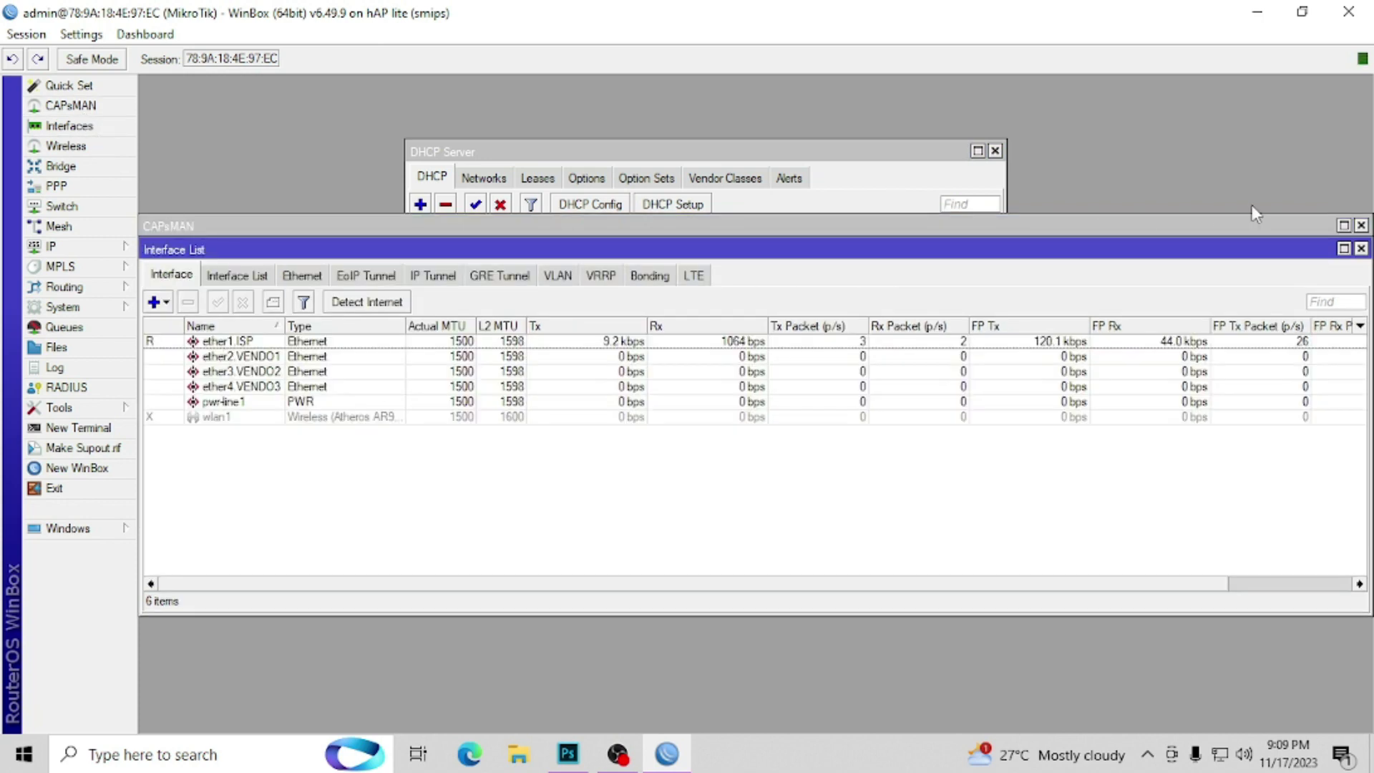
left_click(1361, 248)
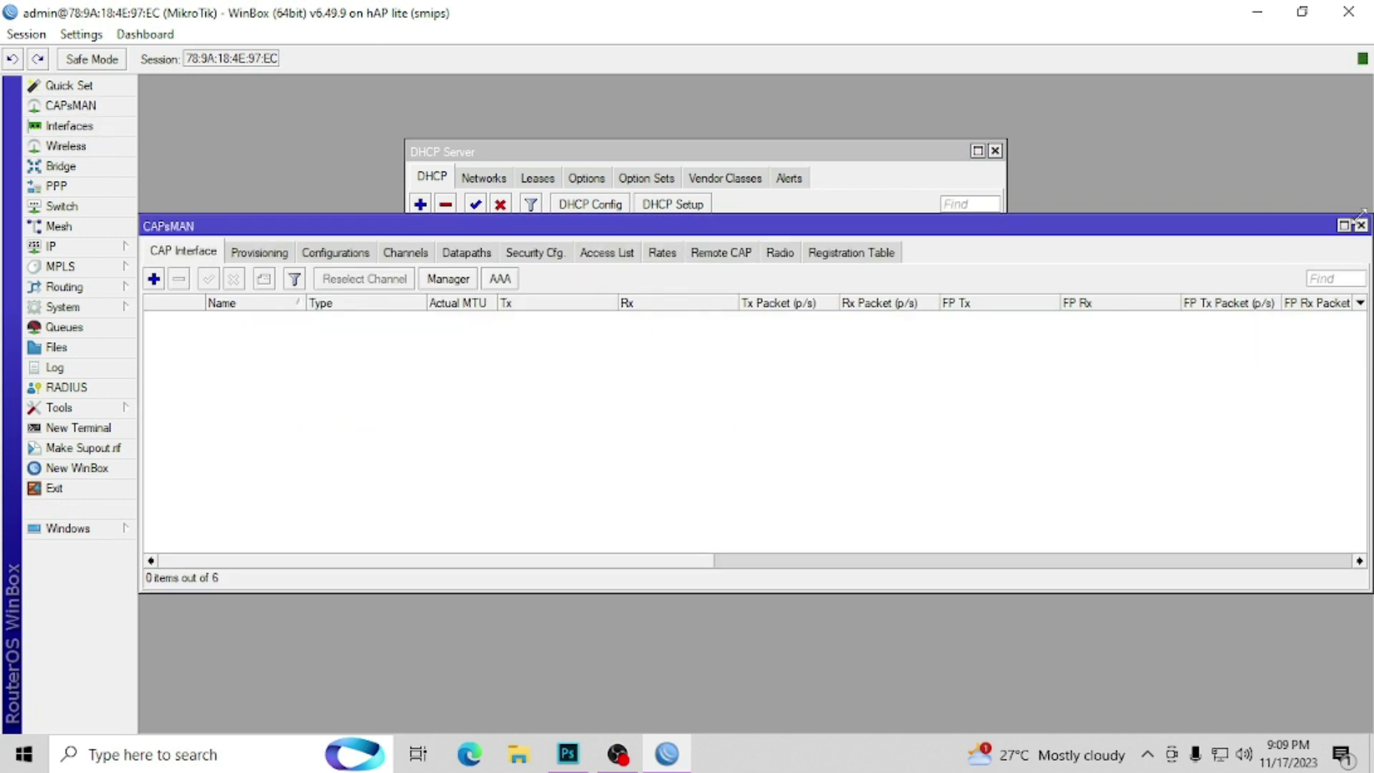
left_click(1360, 226)
left_click(126, 248)
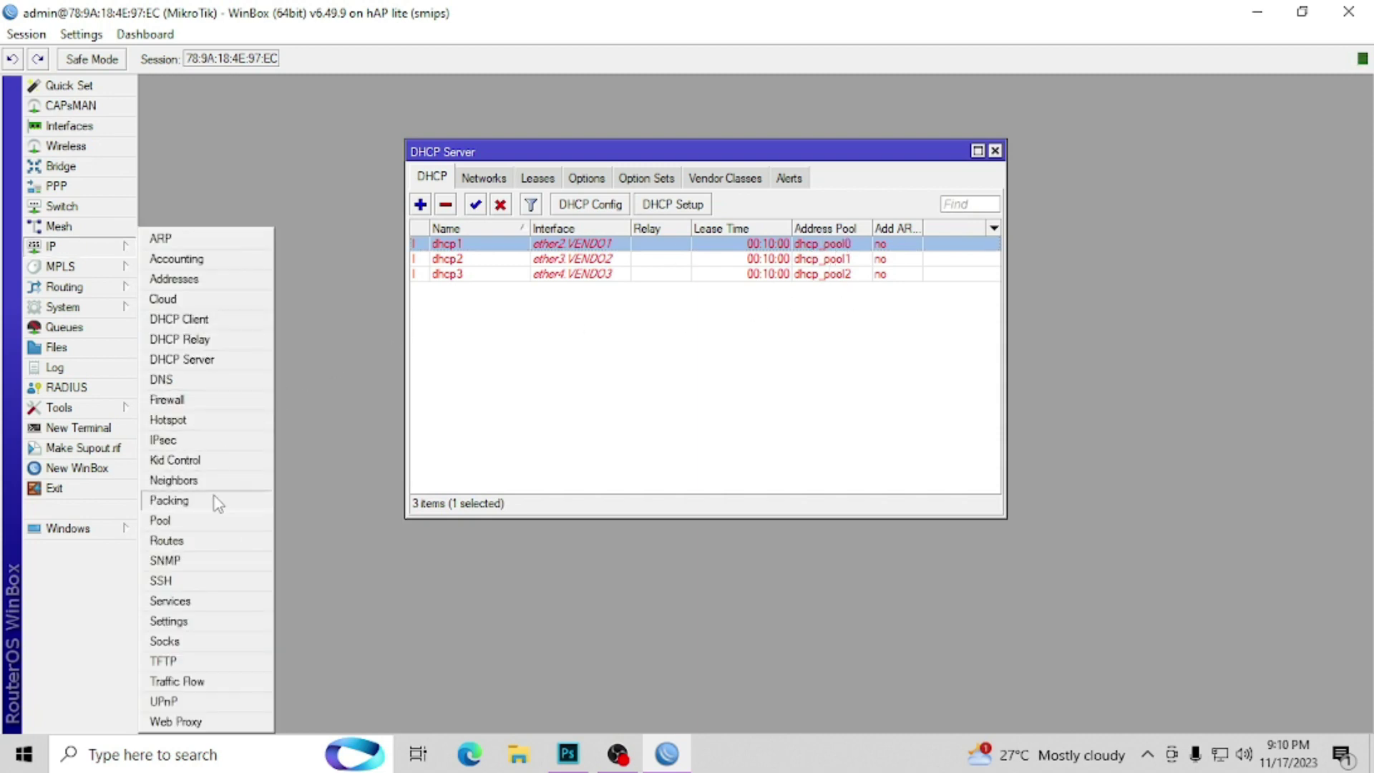
Step: Rename address pool dhcp_pool0 to POOL.V1
left_click(205, 520)
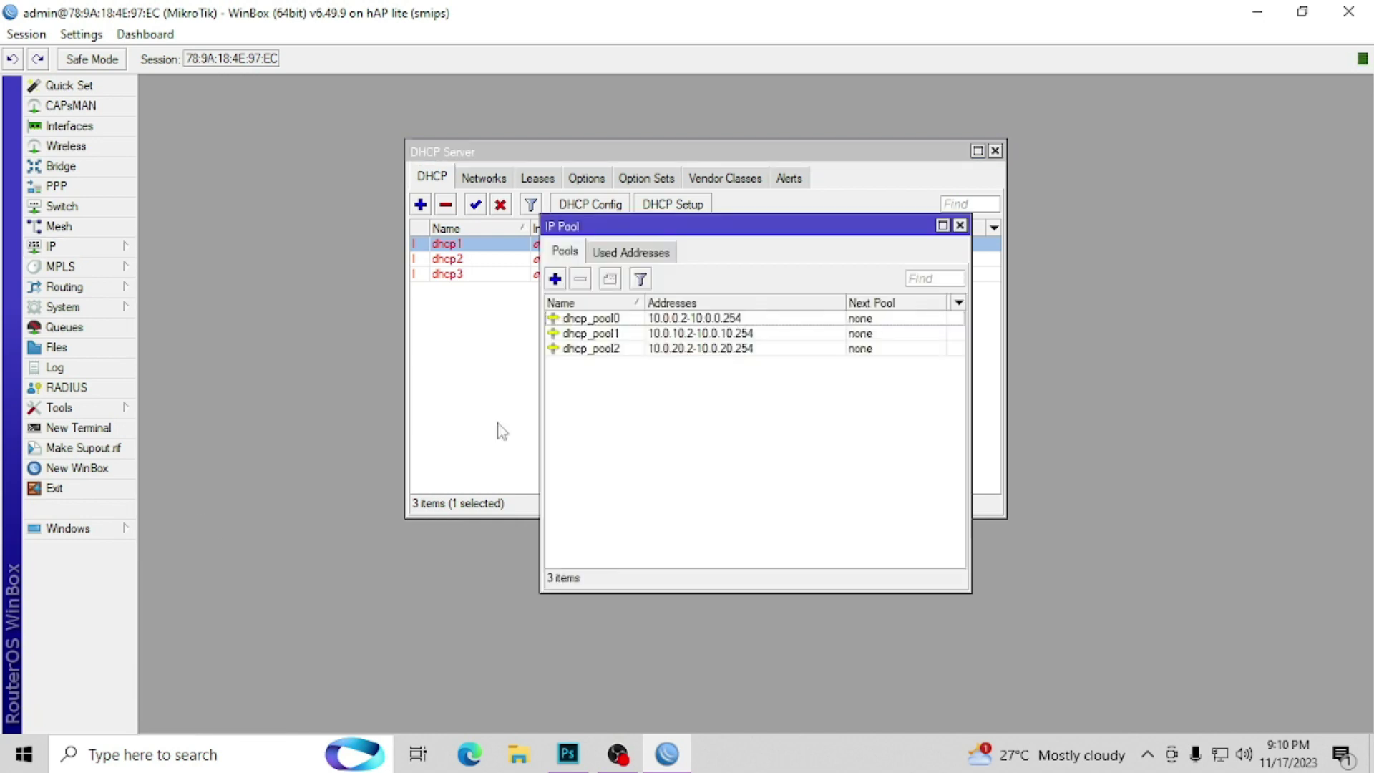
left_click_drag(727, 228, 1111, 200)
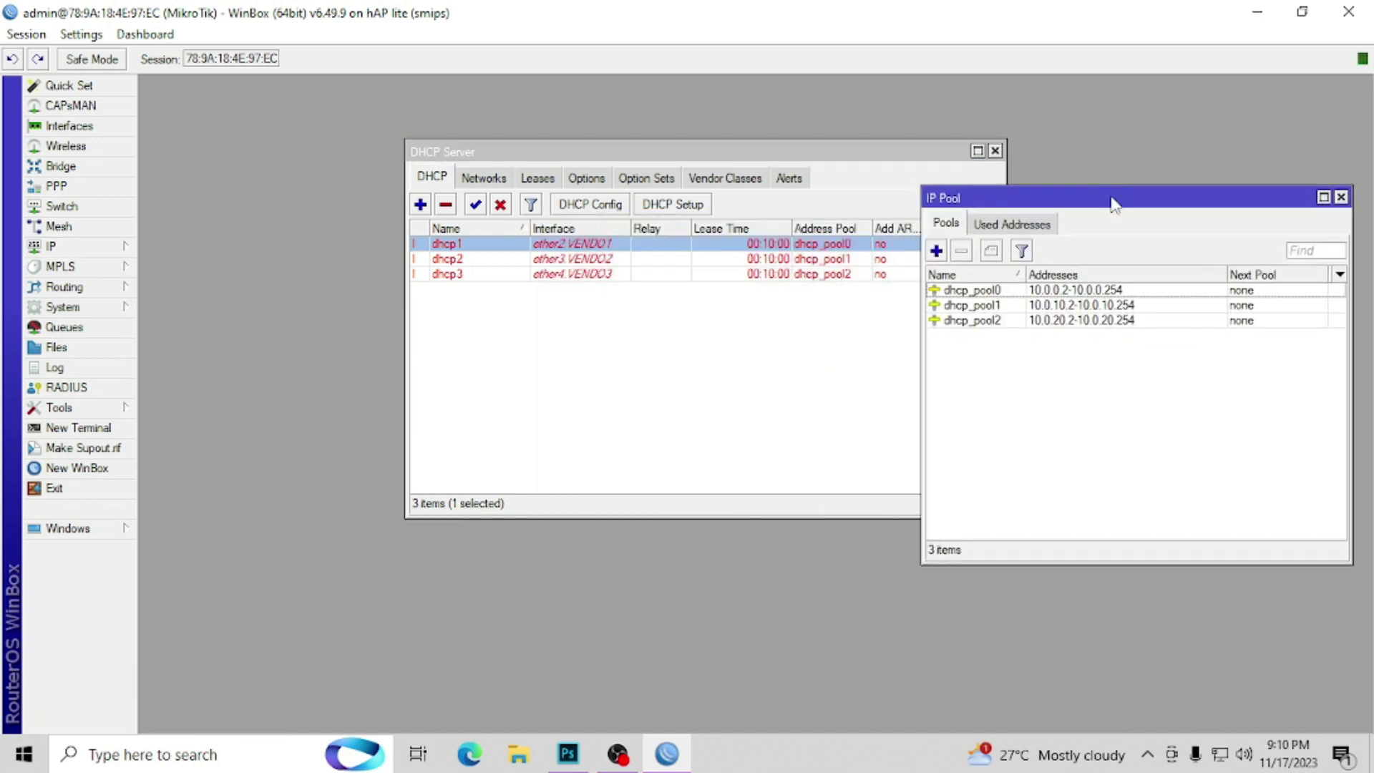
double_click(1009, 292)
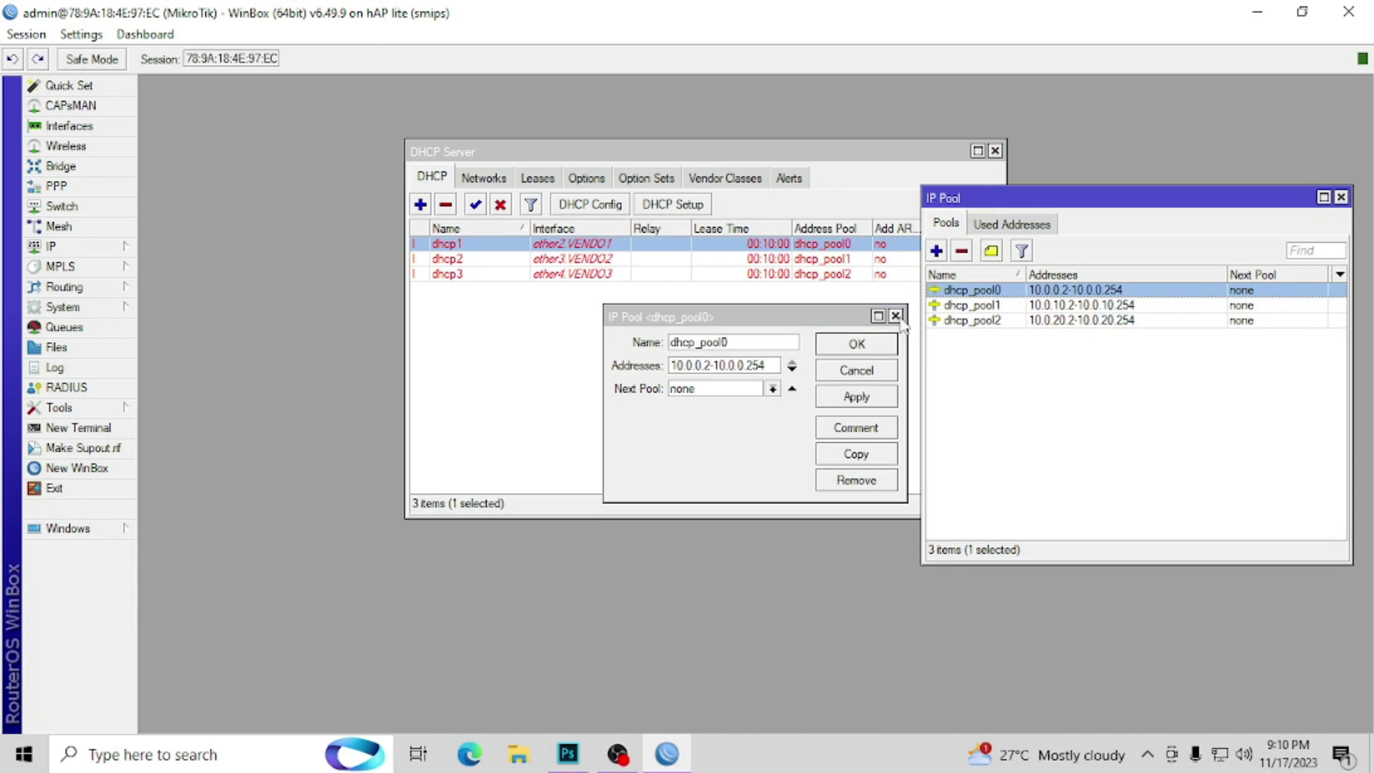
left_click(768, 320)
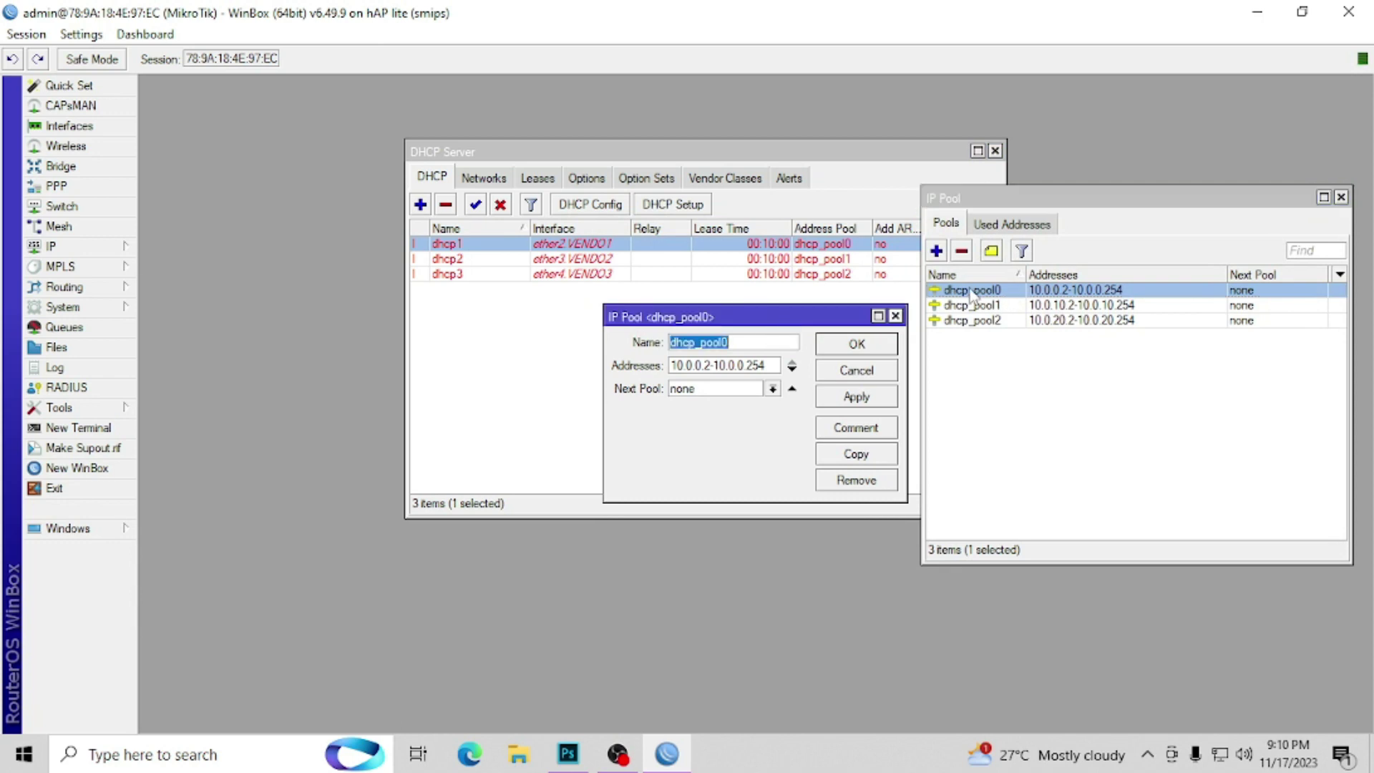
type("POOL.V1")
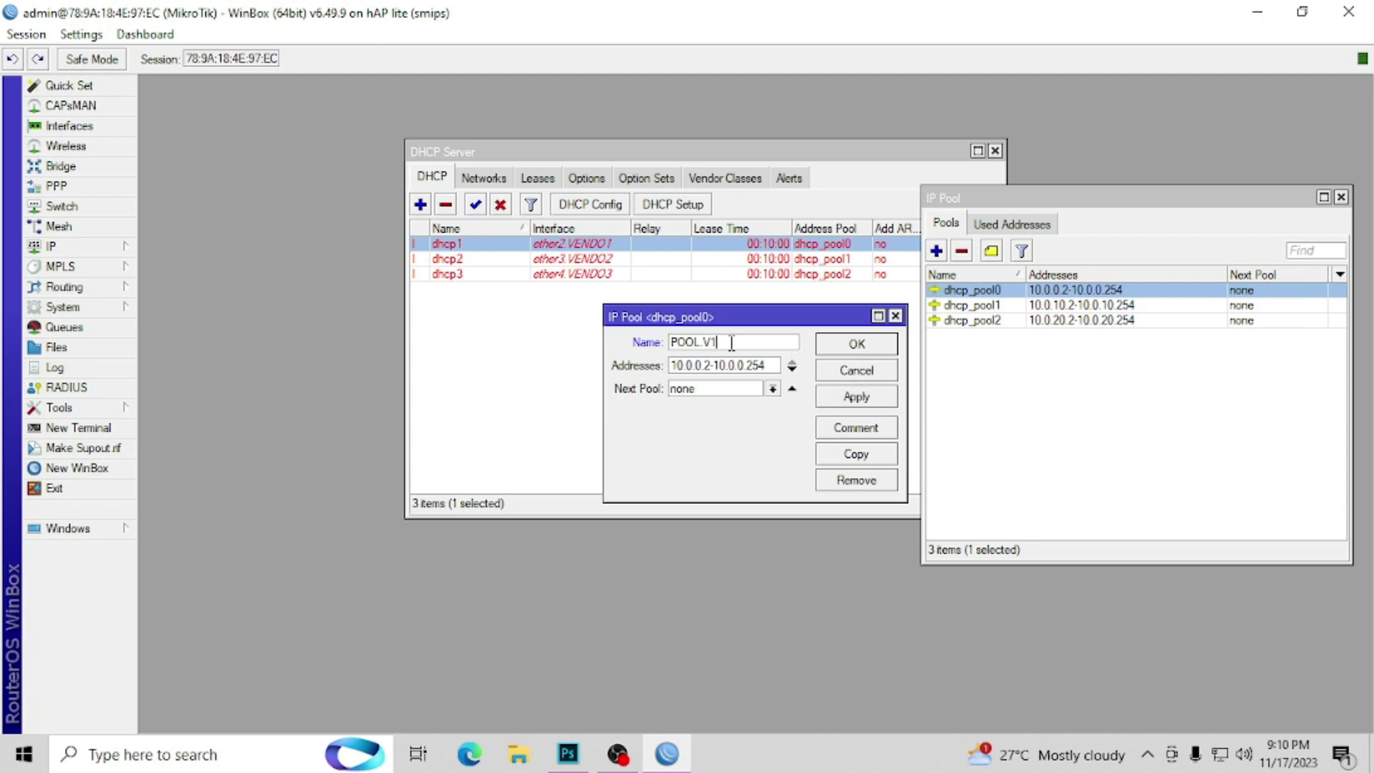
key("Return")
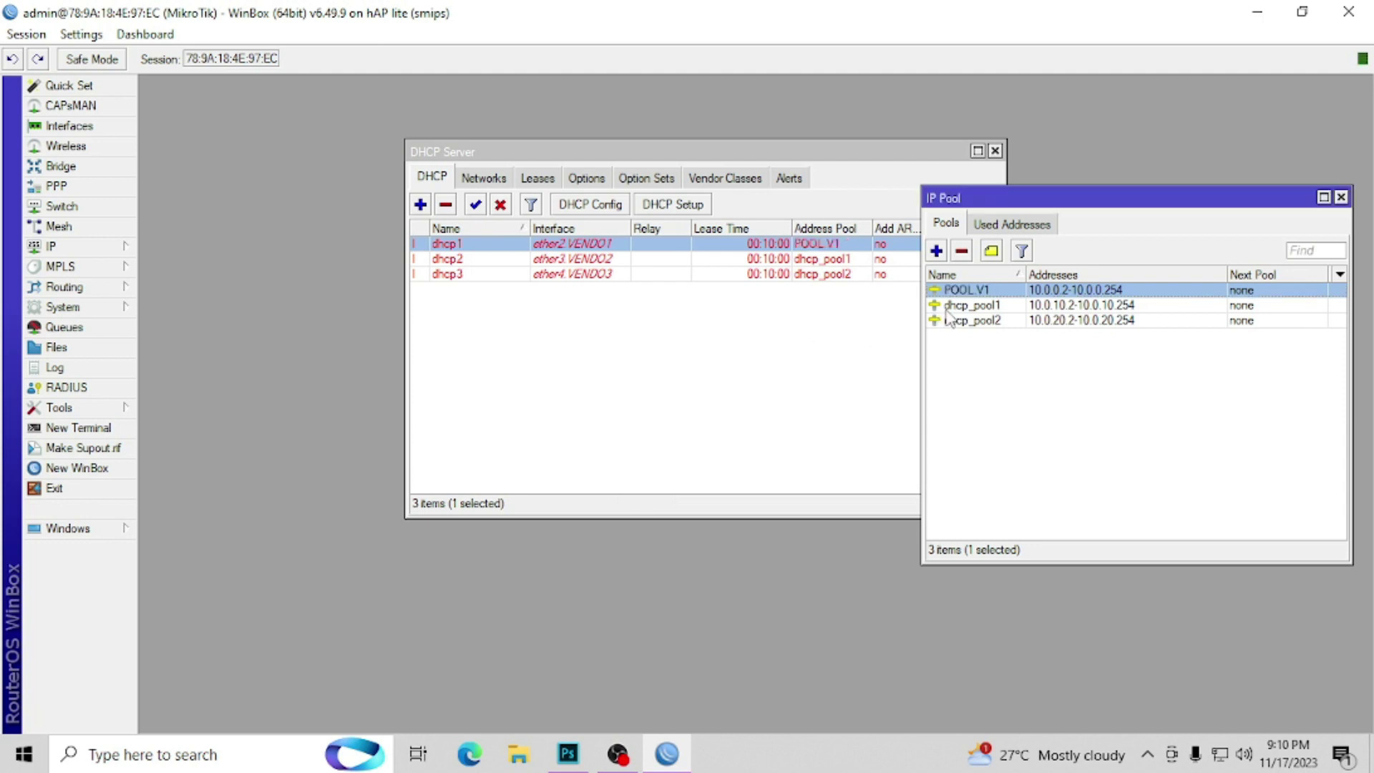
Step: Rename dhcp_pool1 to POOL.V2 and dhcp_pool2 to POOL.V3, then close the IP Pool list
double_click(948, 306)
type("POOL V2")
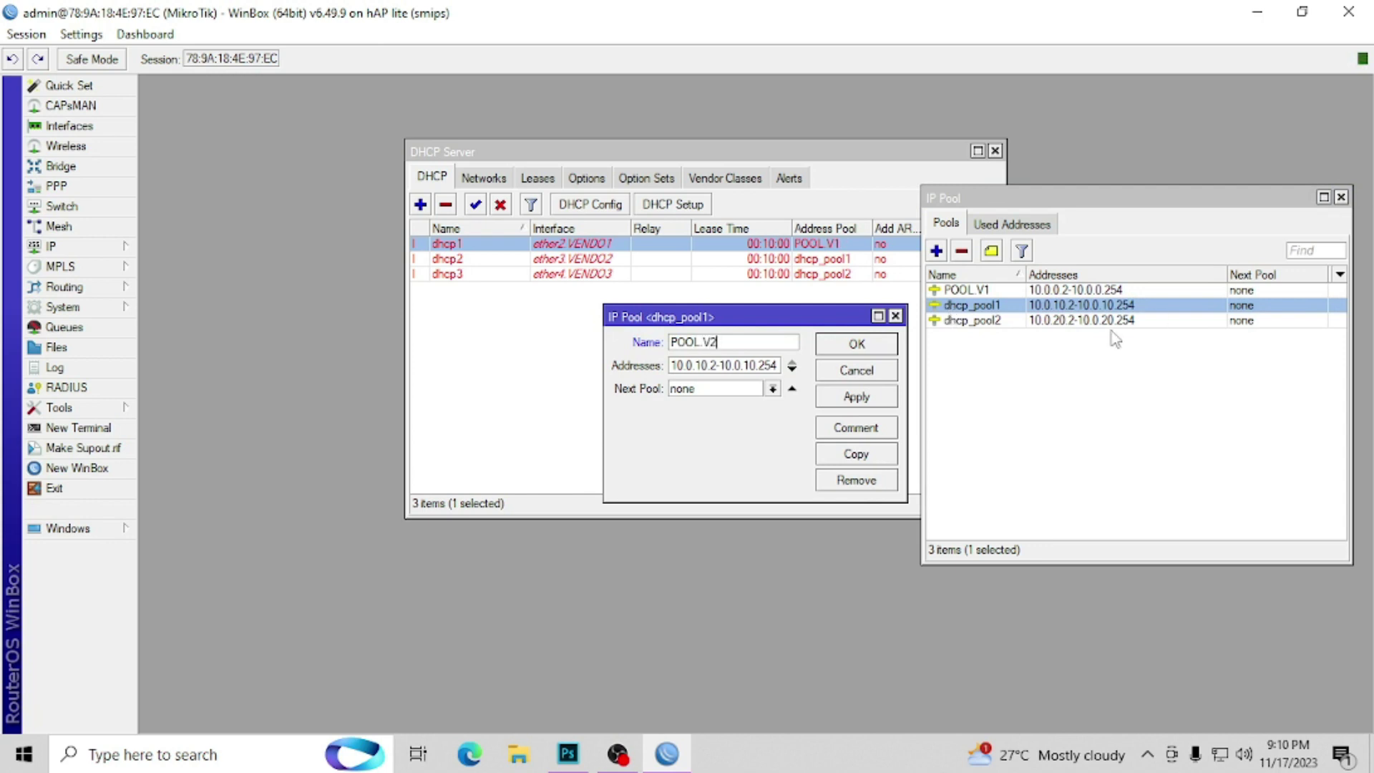
left_click(857, 344)
double_click(980, 322)
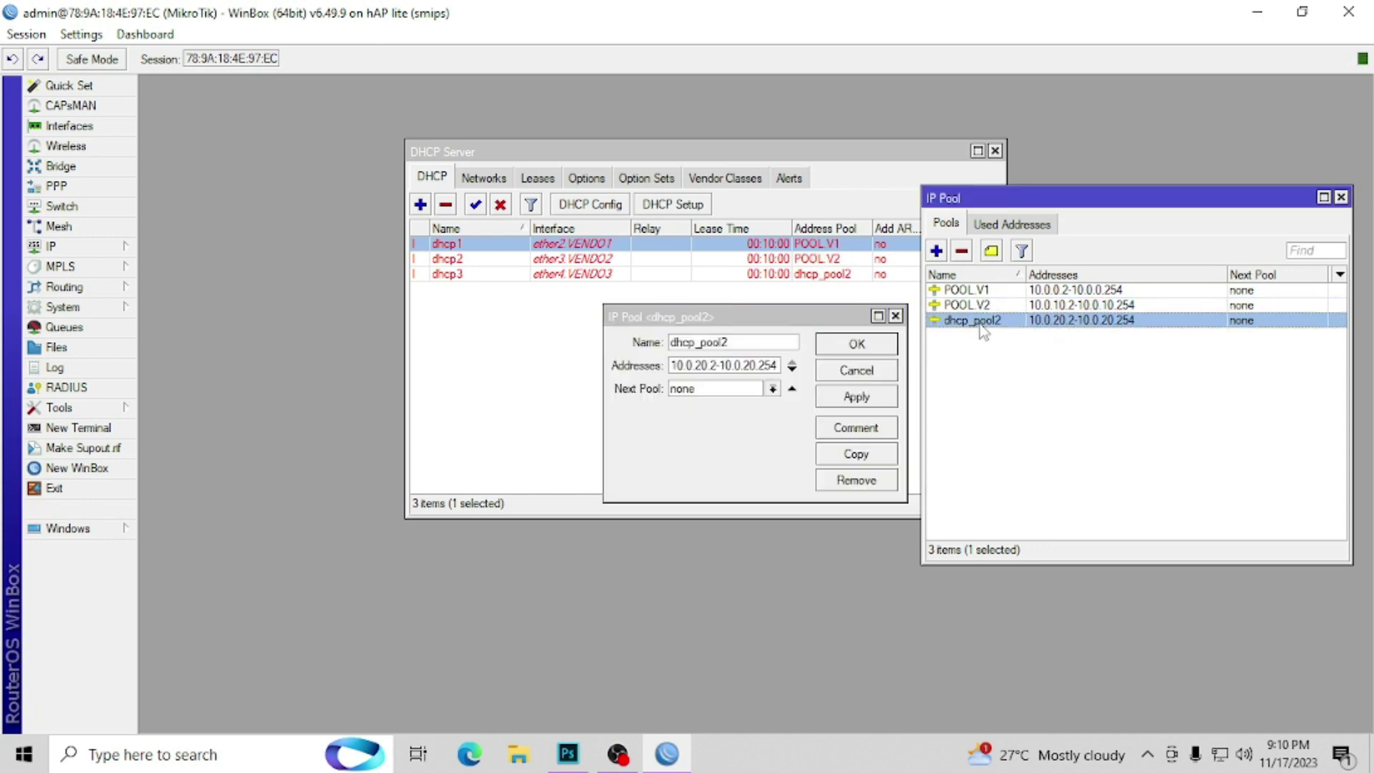
type("POOL V3")
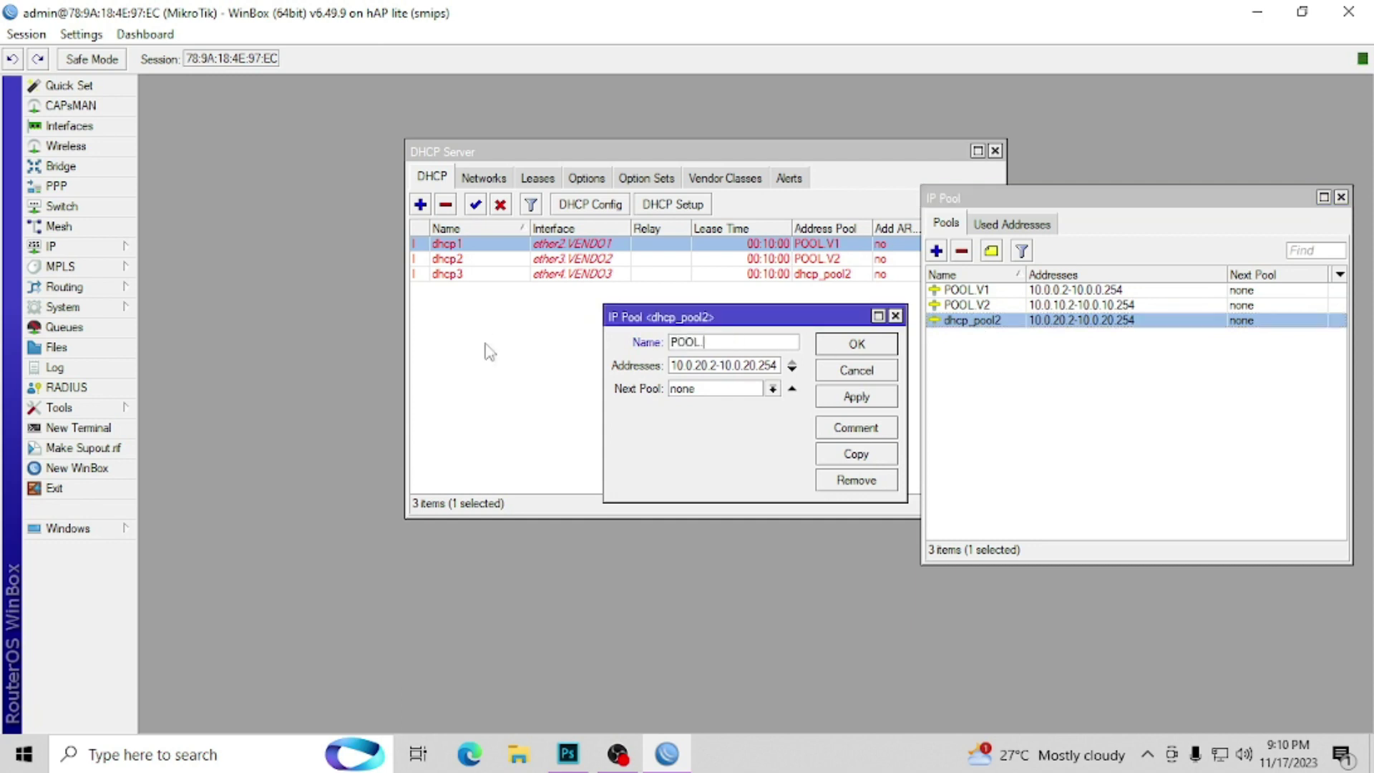
left_click(848, 345)
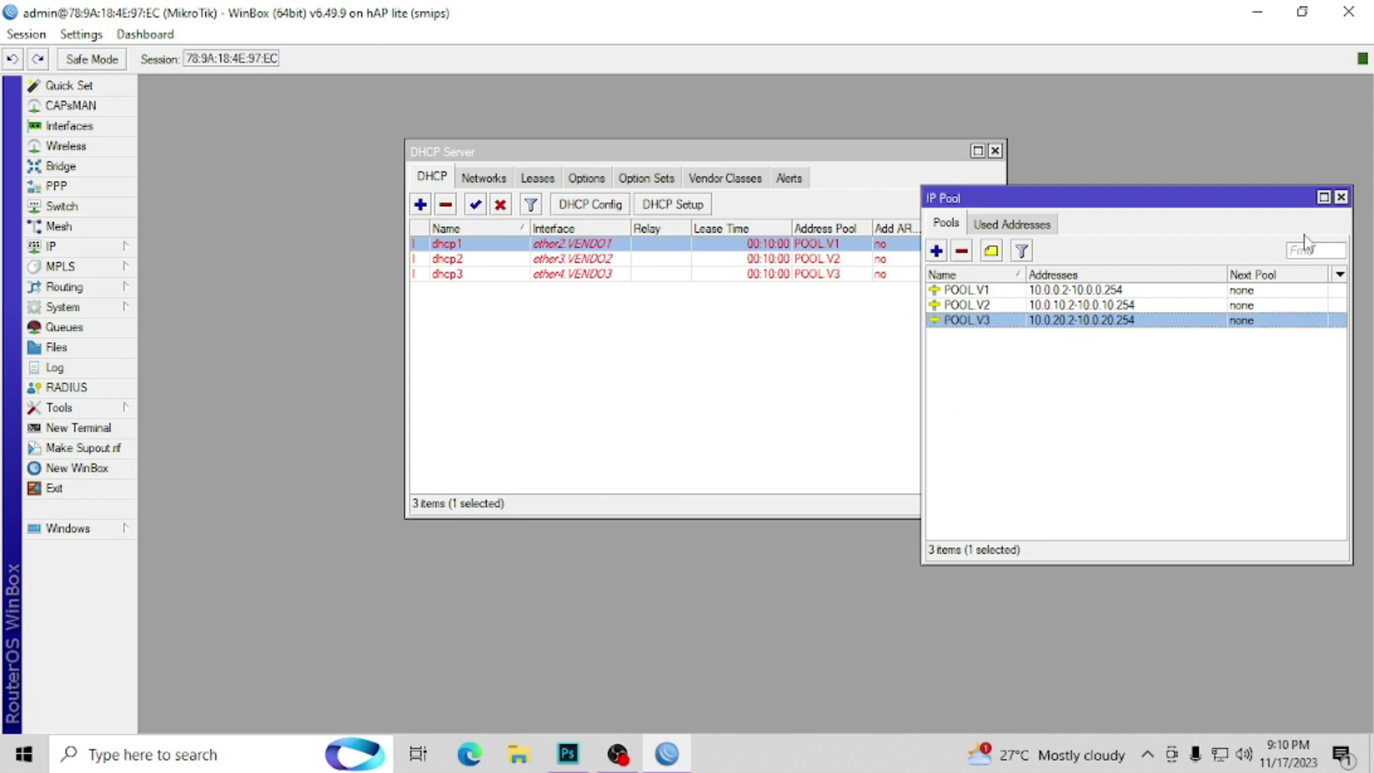
left_click(1340, 197)
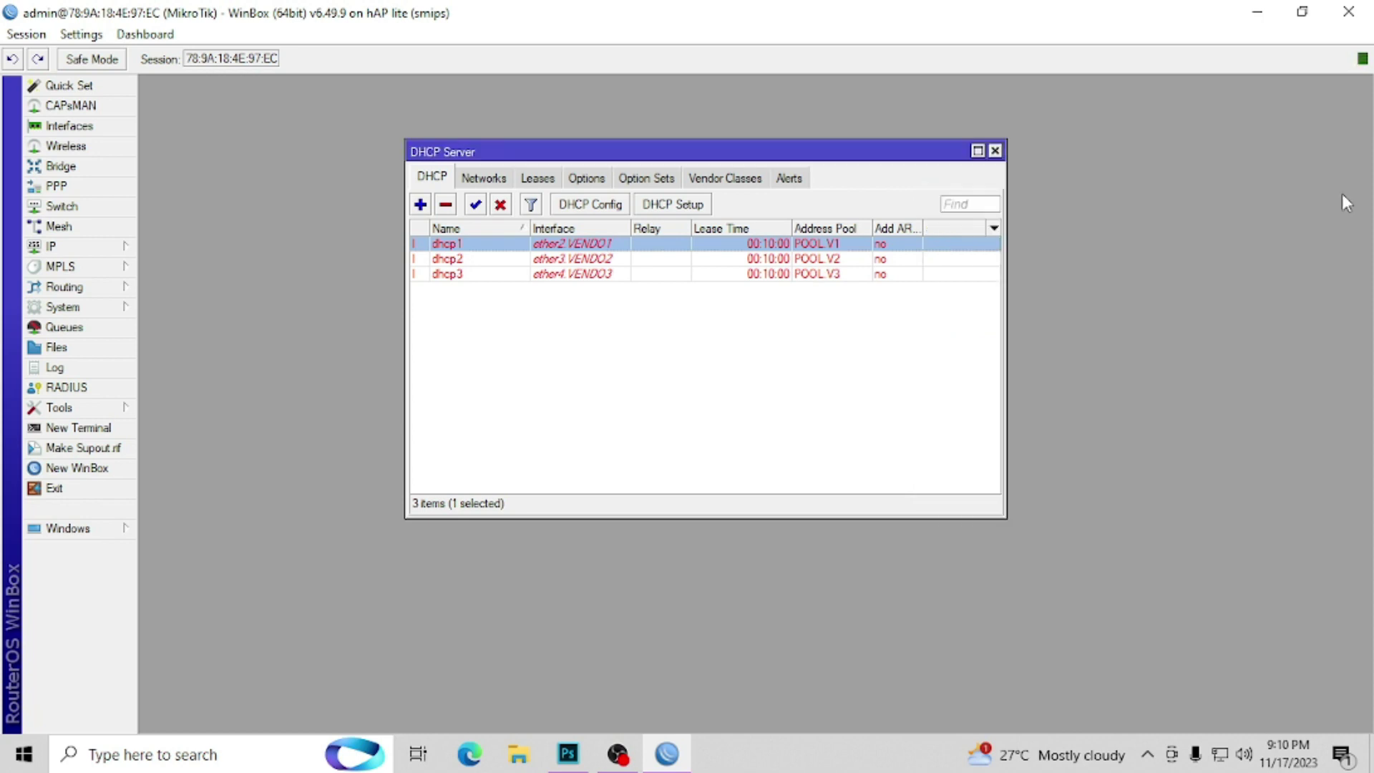
Step: Enable Allow Remote Requests in DNS settings and set 8.8.8.8 as the upstream server
left_click(995, 150)
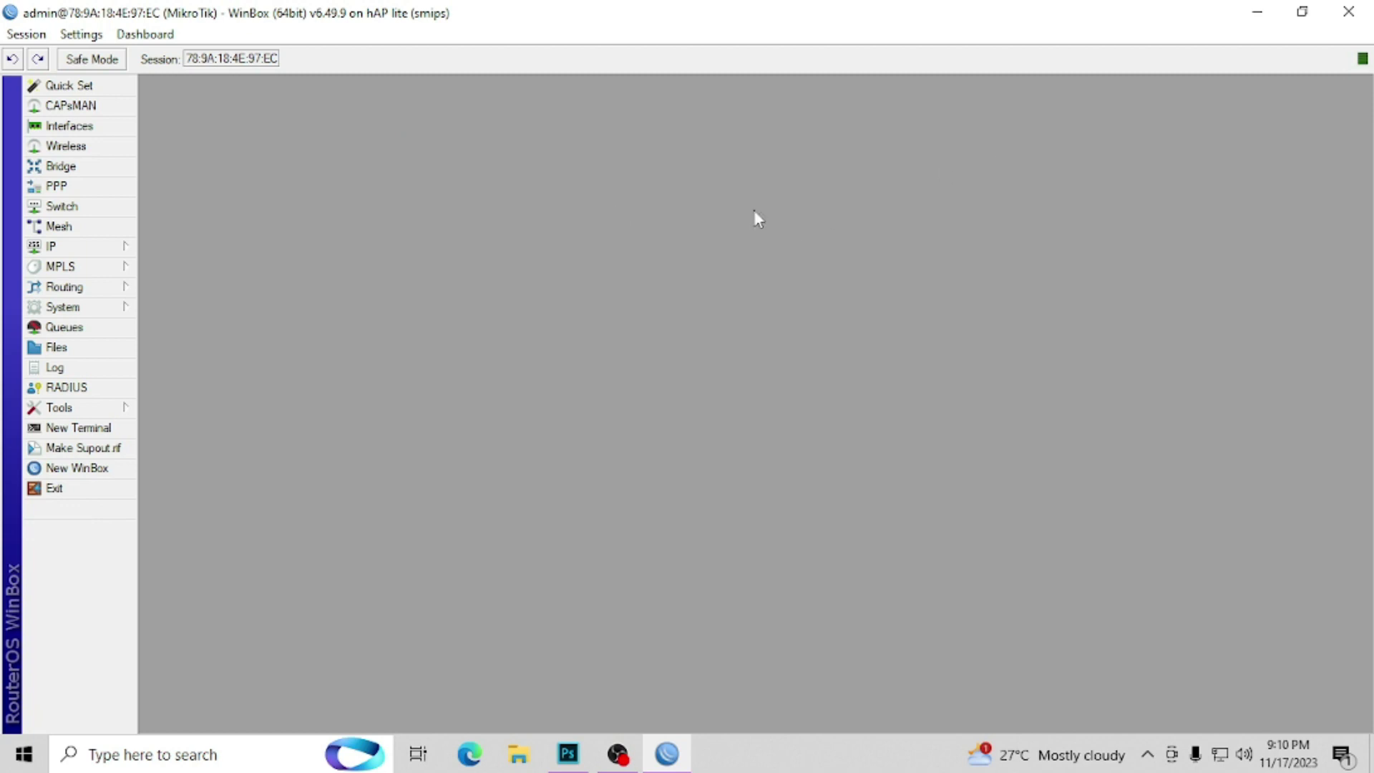
left_click(123, 249)
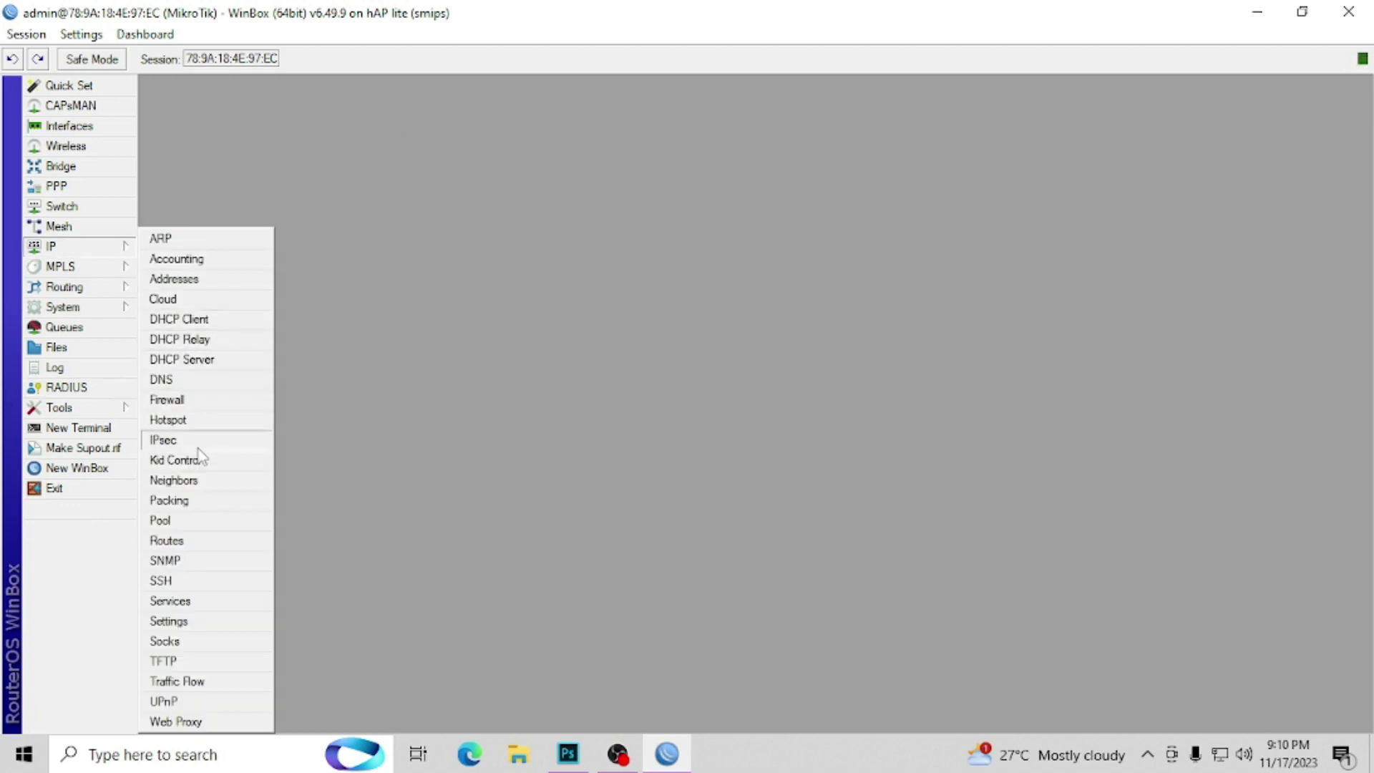
left_click(175, 382)
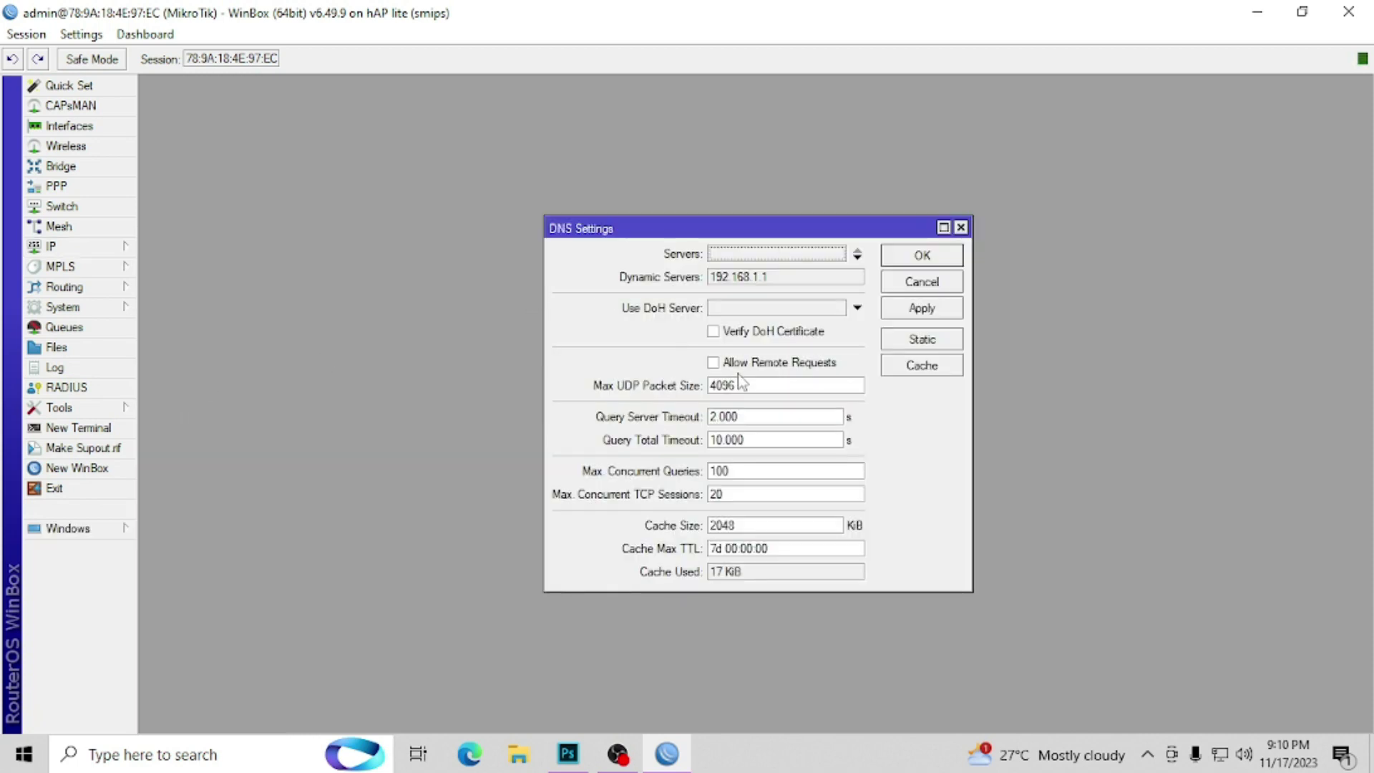
left_click(715, 367)
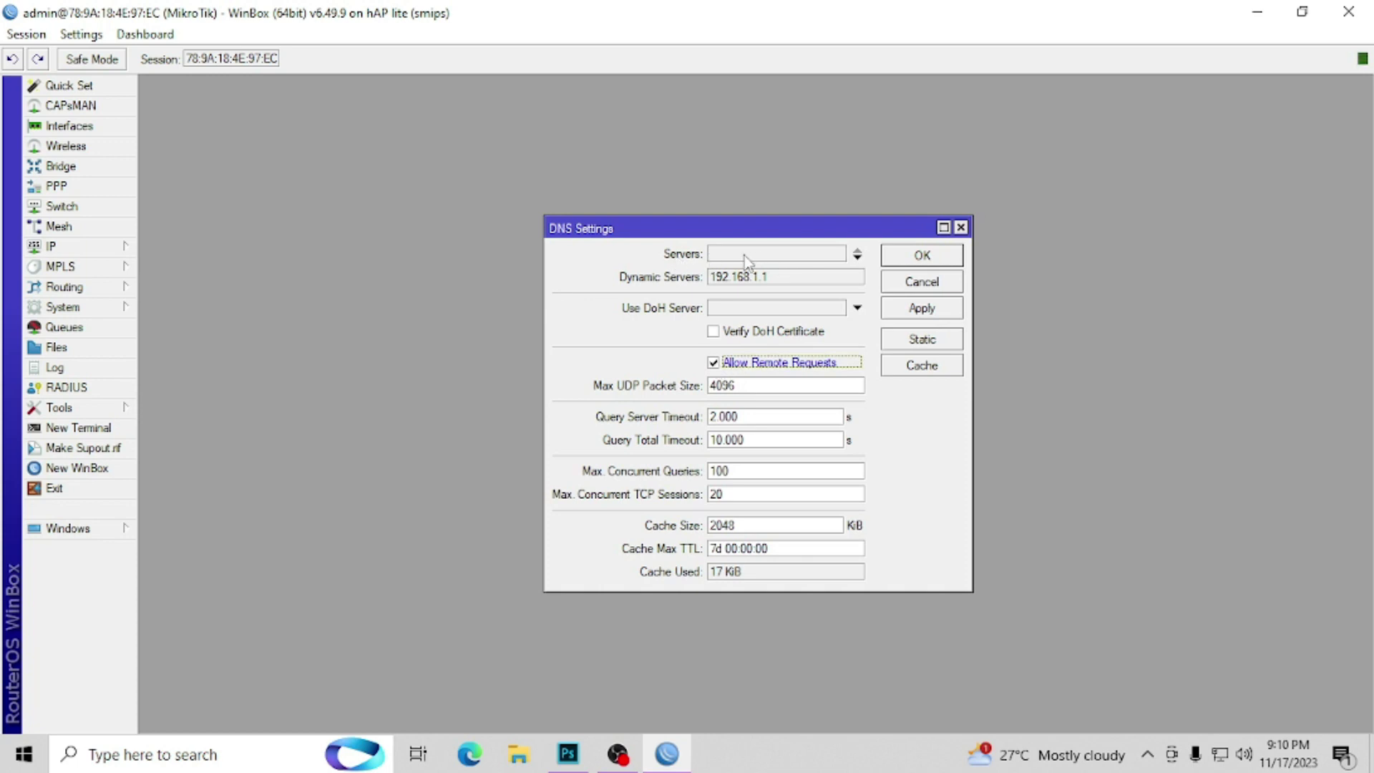
left_click(771, 254)
type("8.8.8.8")
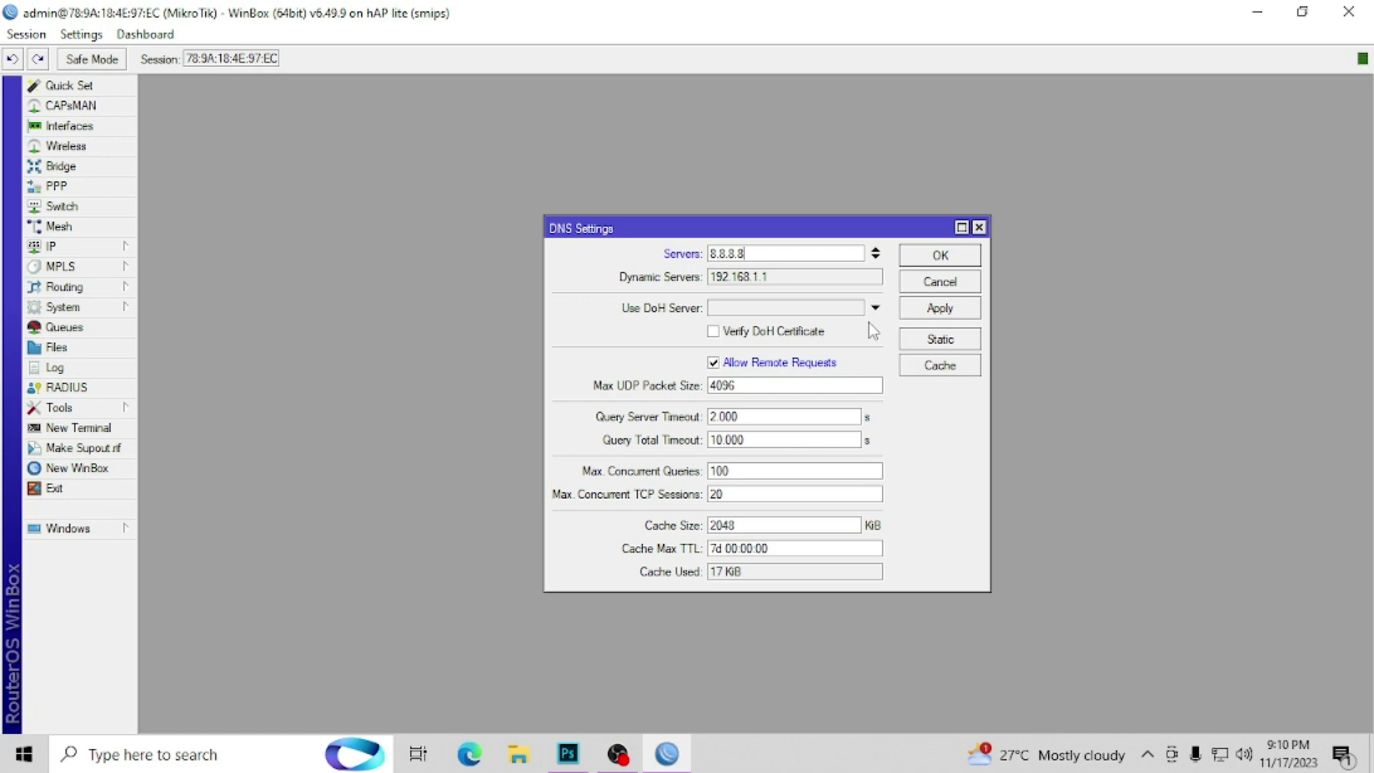
left_click(875, 257)
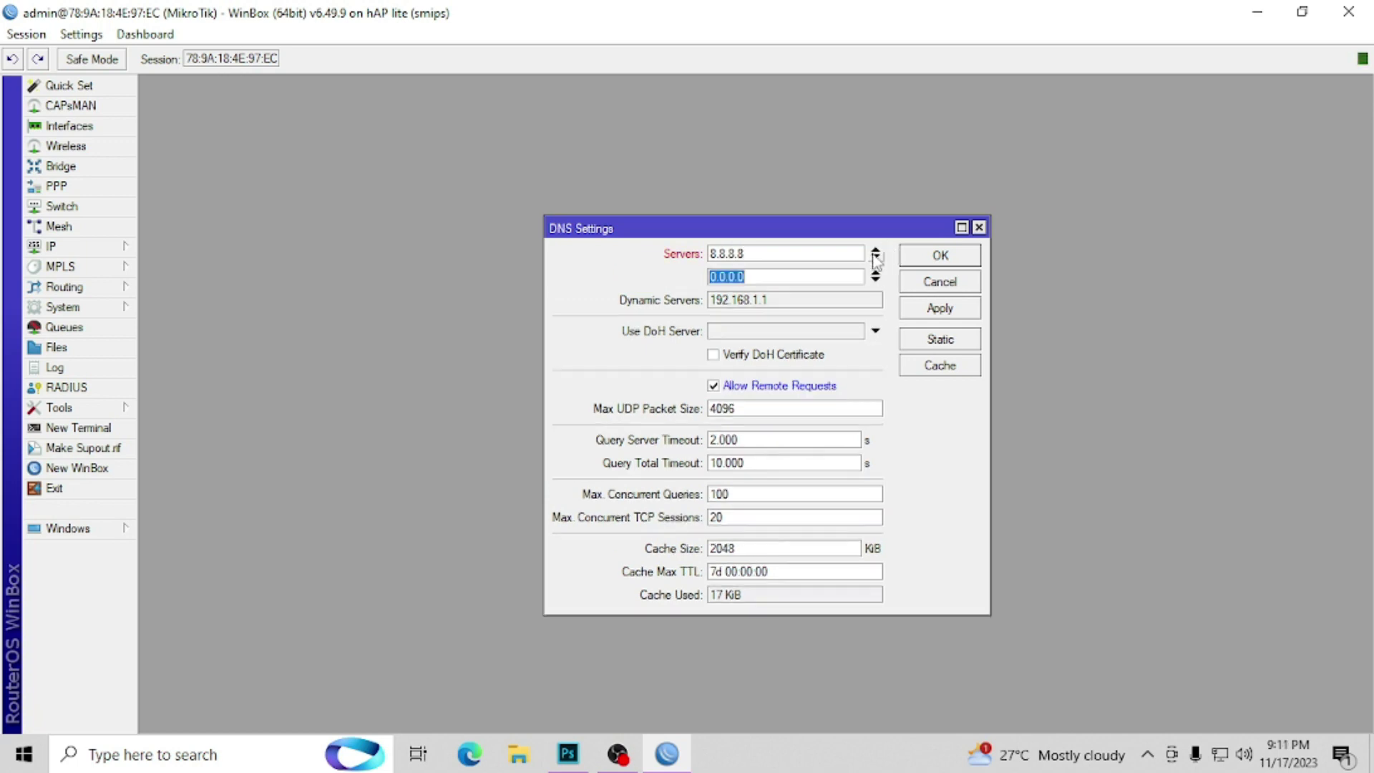
left_click(875, 250)
left_click(937, 257)
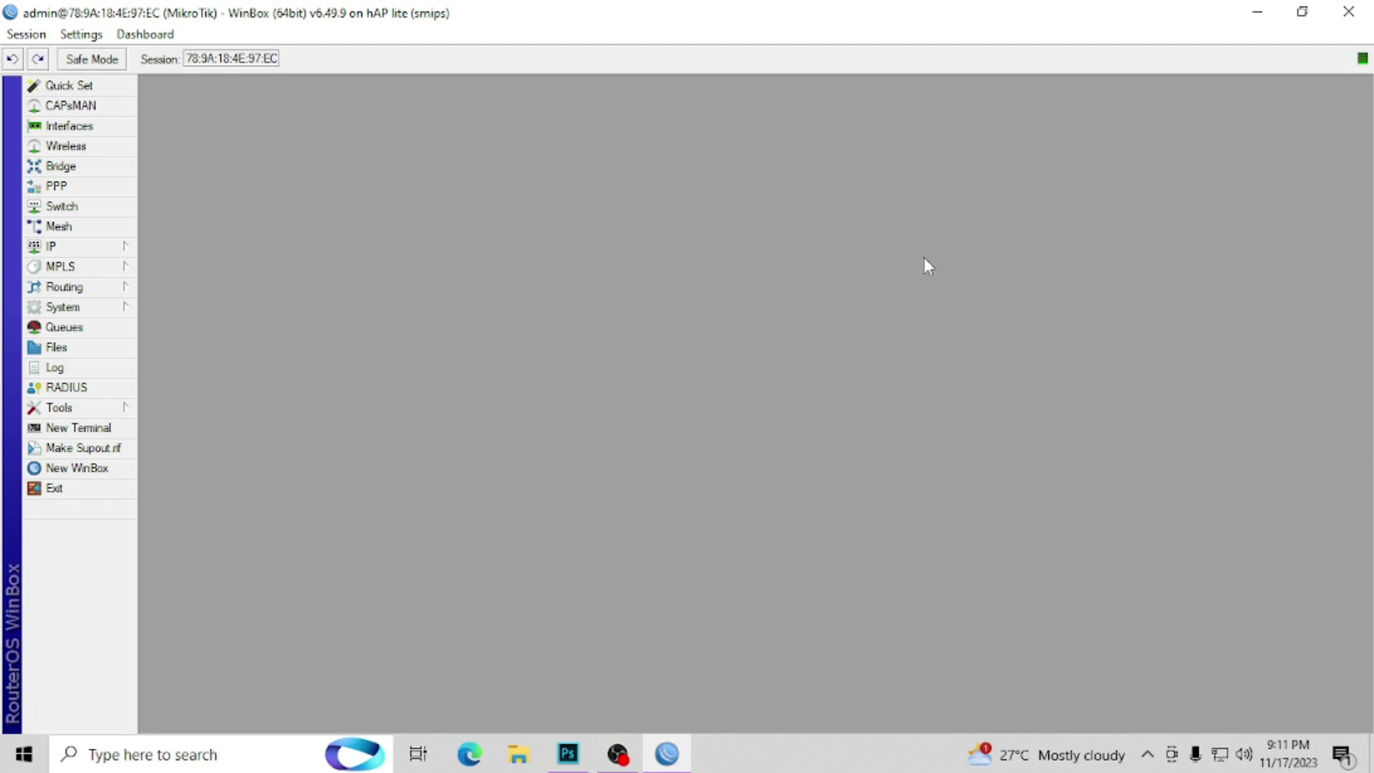
Step: Open the Servers list in the IP > Hotspot window
left_click(125, 251)
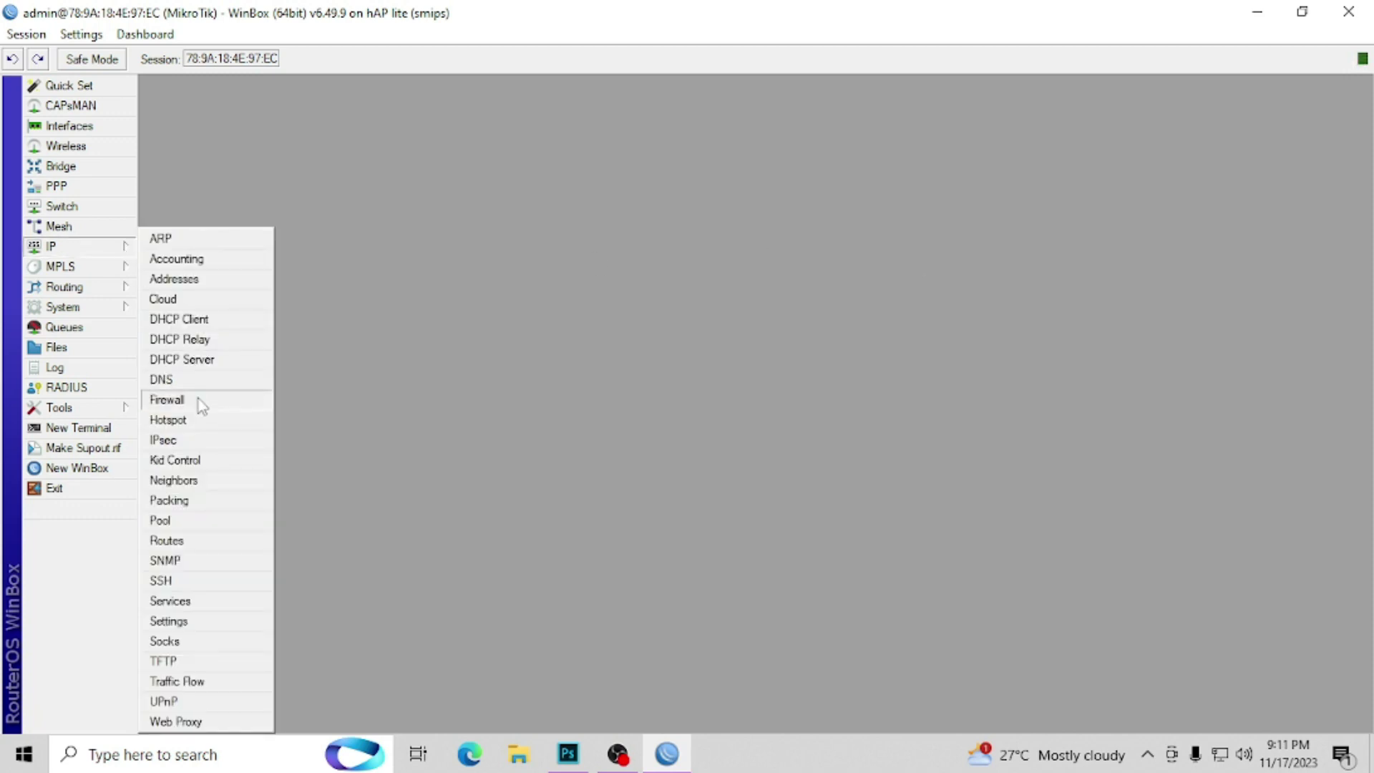
left_click(187, 427)
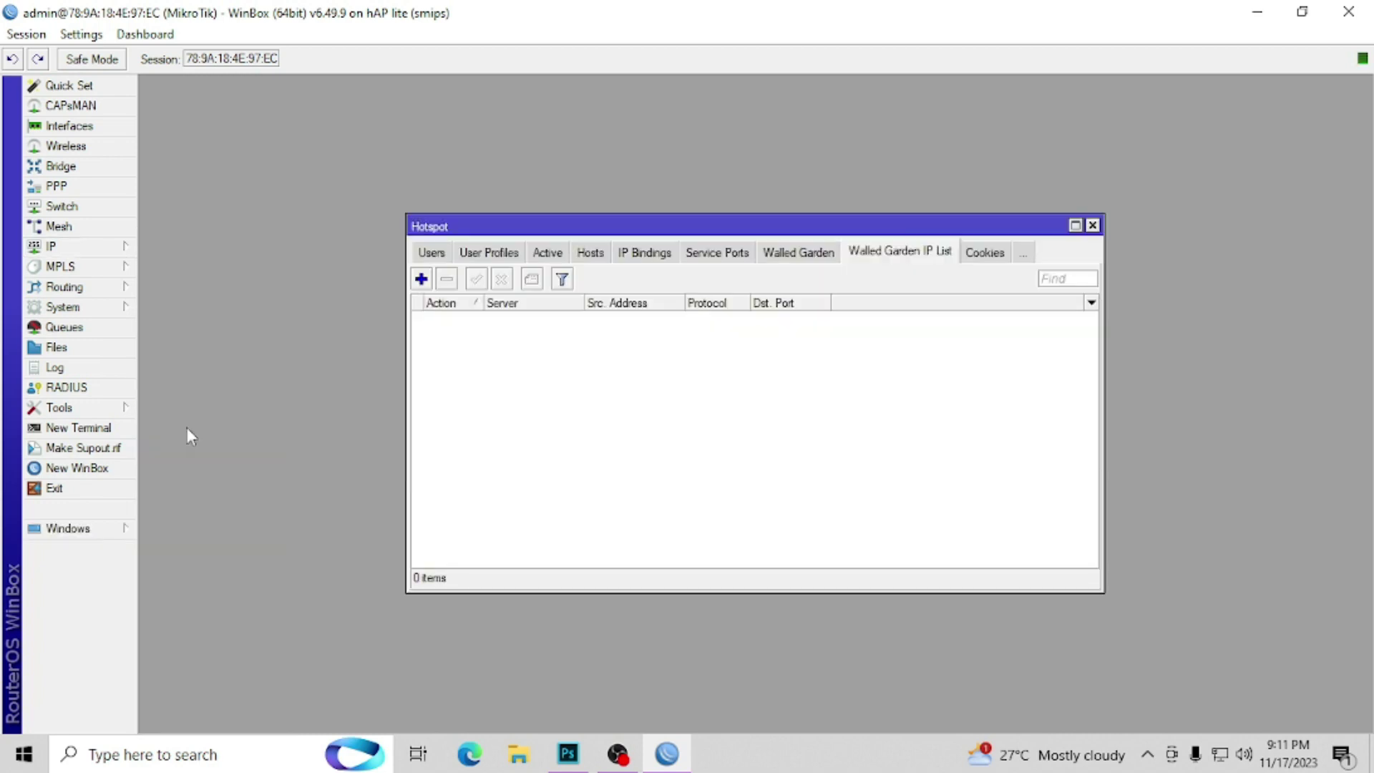
left_click(433, 255)
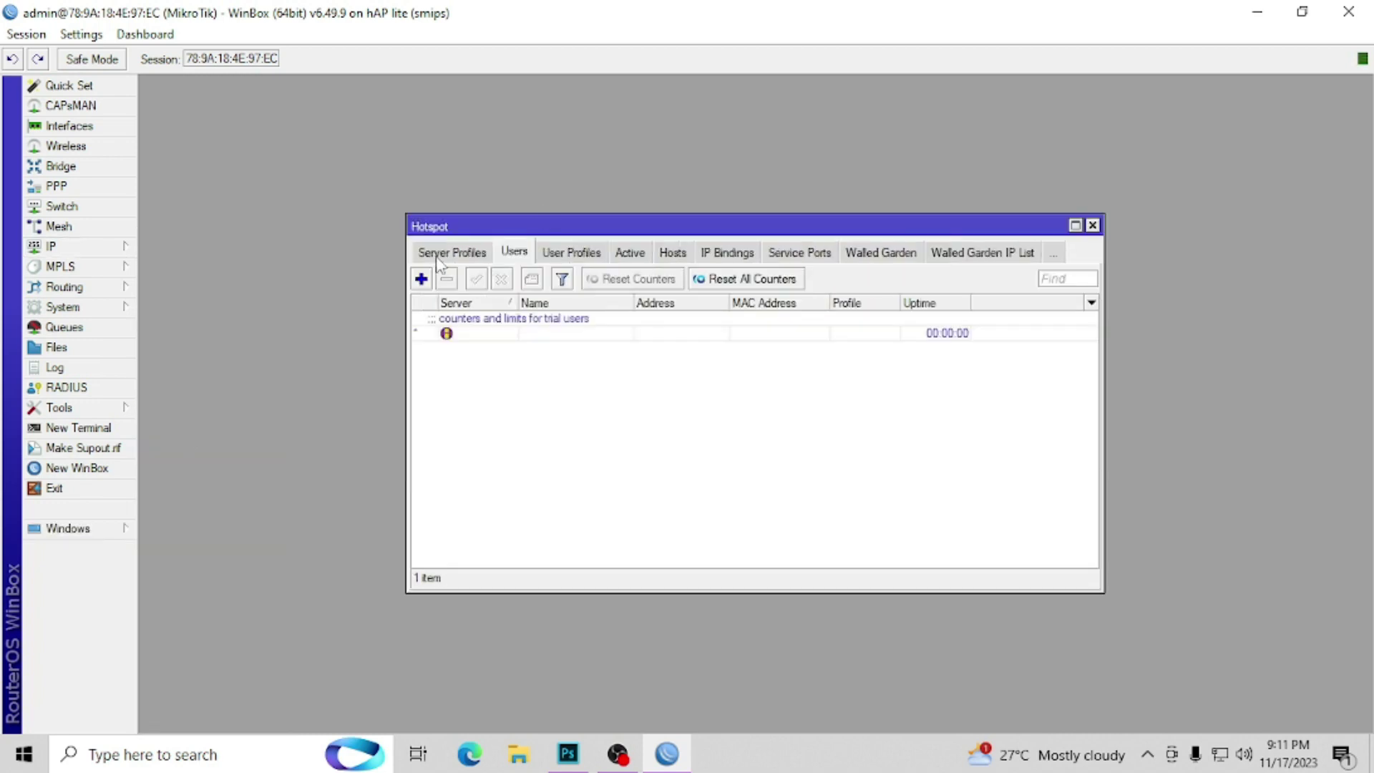
left_click(435, 254)
left_click(436, 254)
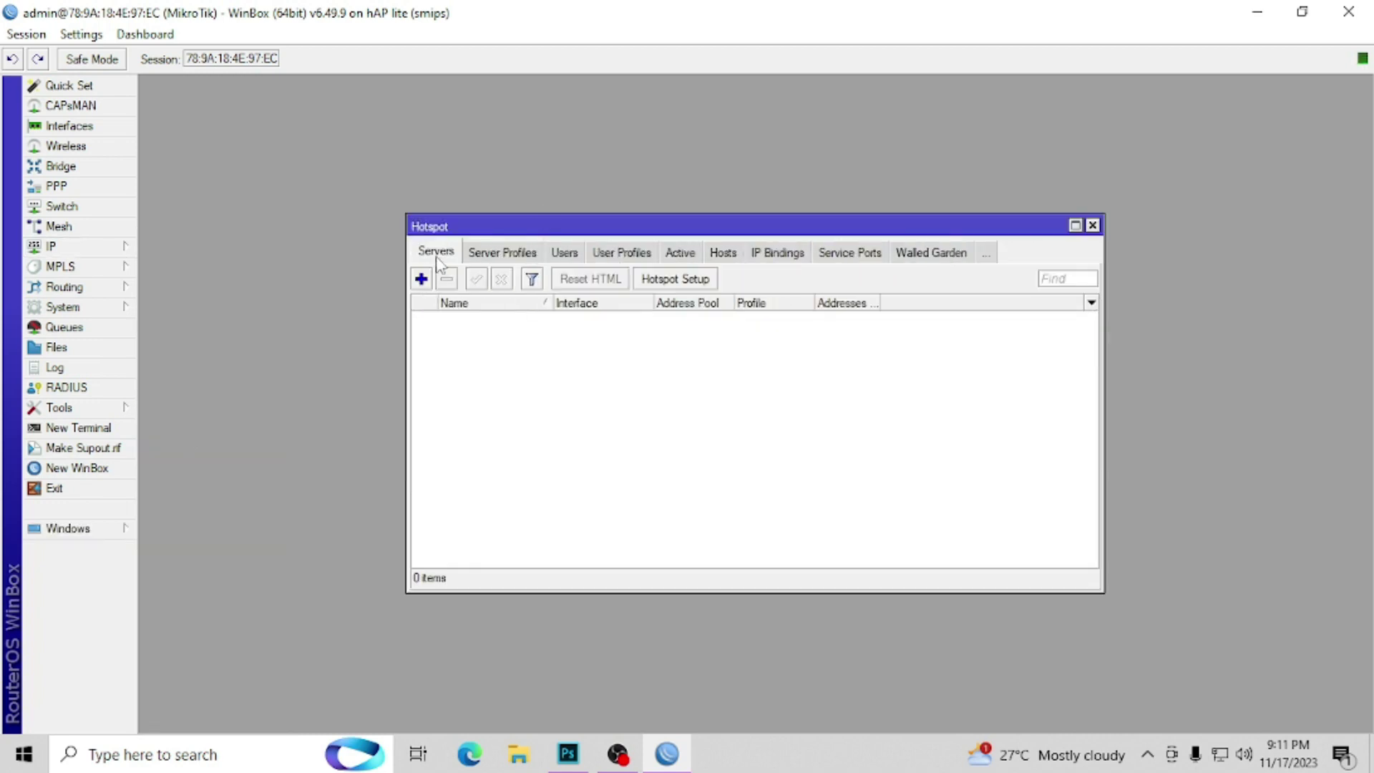
Step: Run Hotspot Setup on ether2.VENDO1, accepting all default settings
left_click(697, 285)
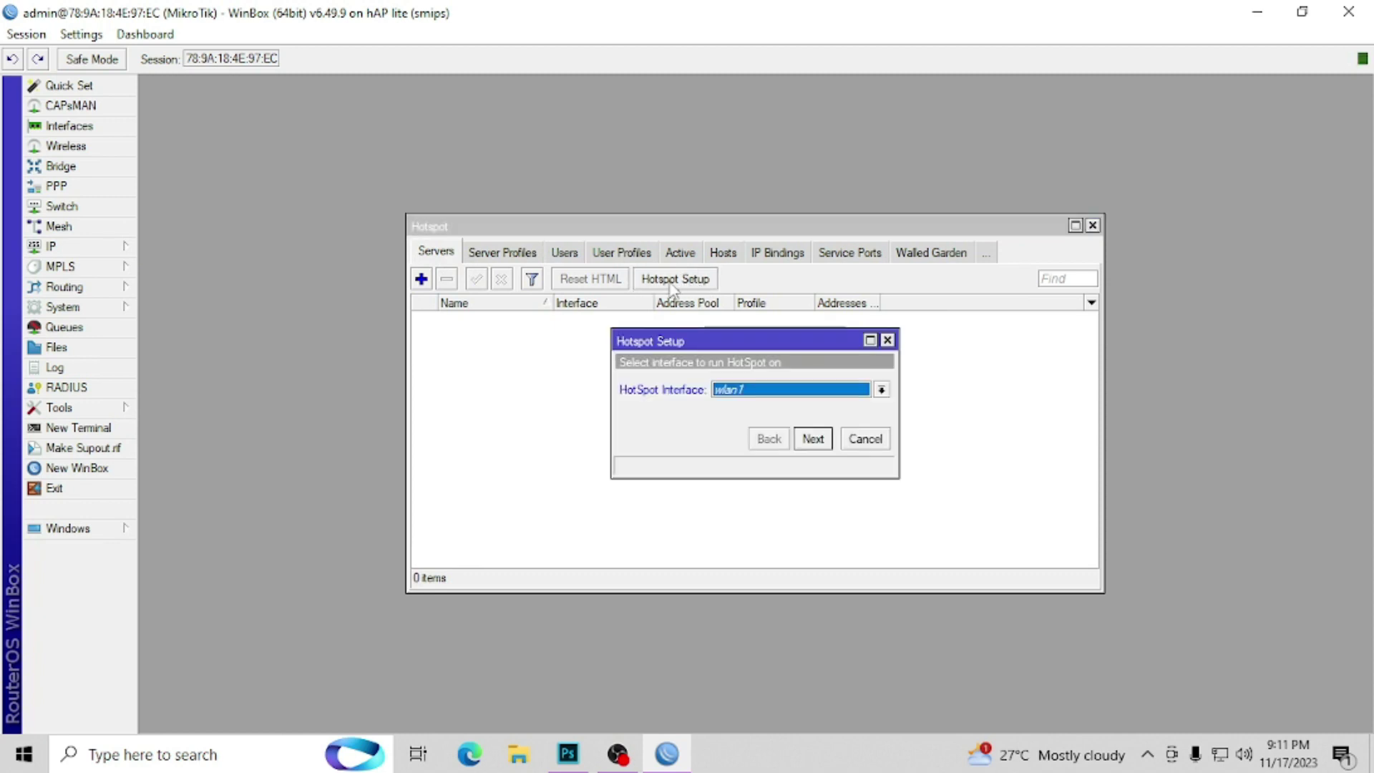
left_click(776, 394)
left_click(792, 418)
left_click(818, 442)
left_click(822, 444)
left_click(823, 444)
left_click(823, 444)
left_click(823, 444)
left_click(823, 443)
left_click(822, 444)
left_click(823, 443)
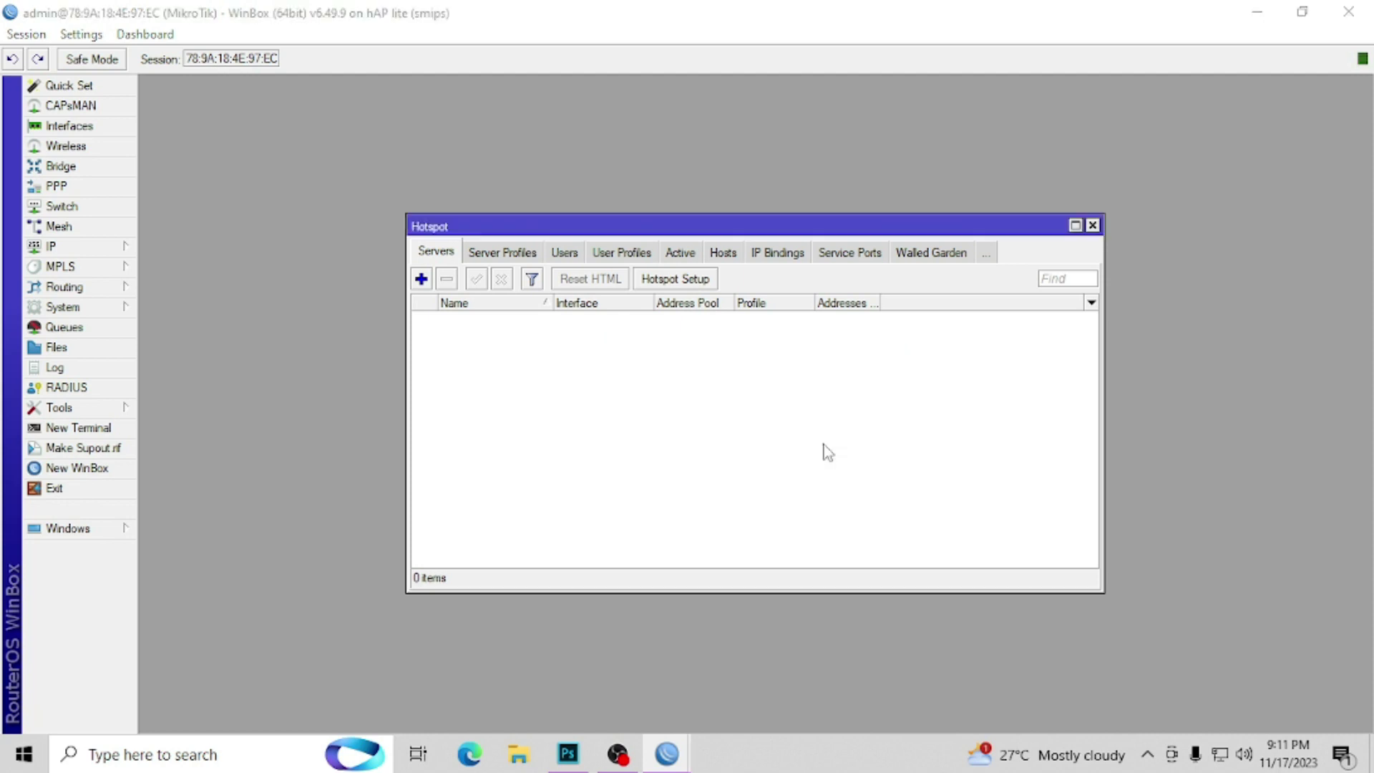
left_click(759, 399)
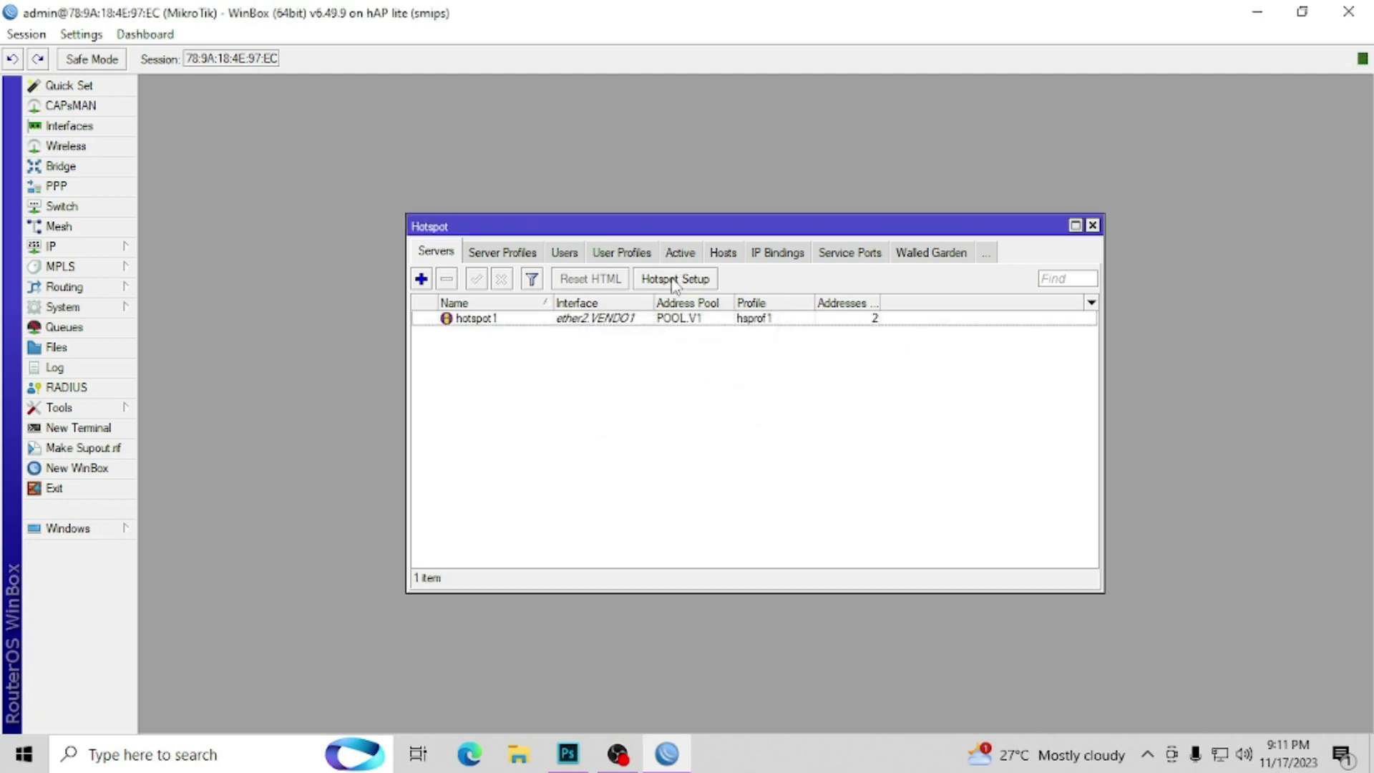
Step: Run Hotspot Setup on ether3.VENDO2 with certificate none and other defaults
left_click(674, 279)
left_click(827, 389)
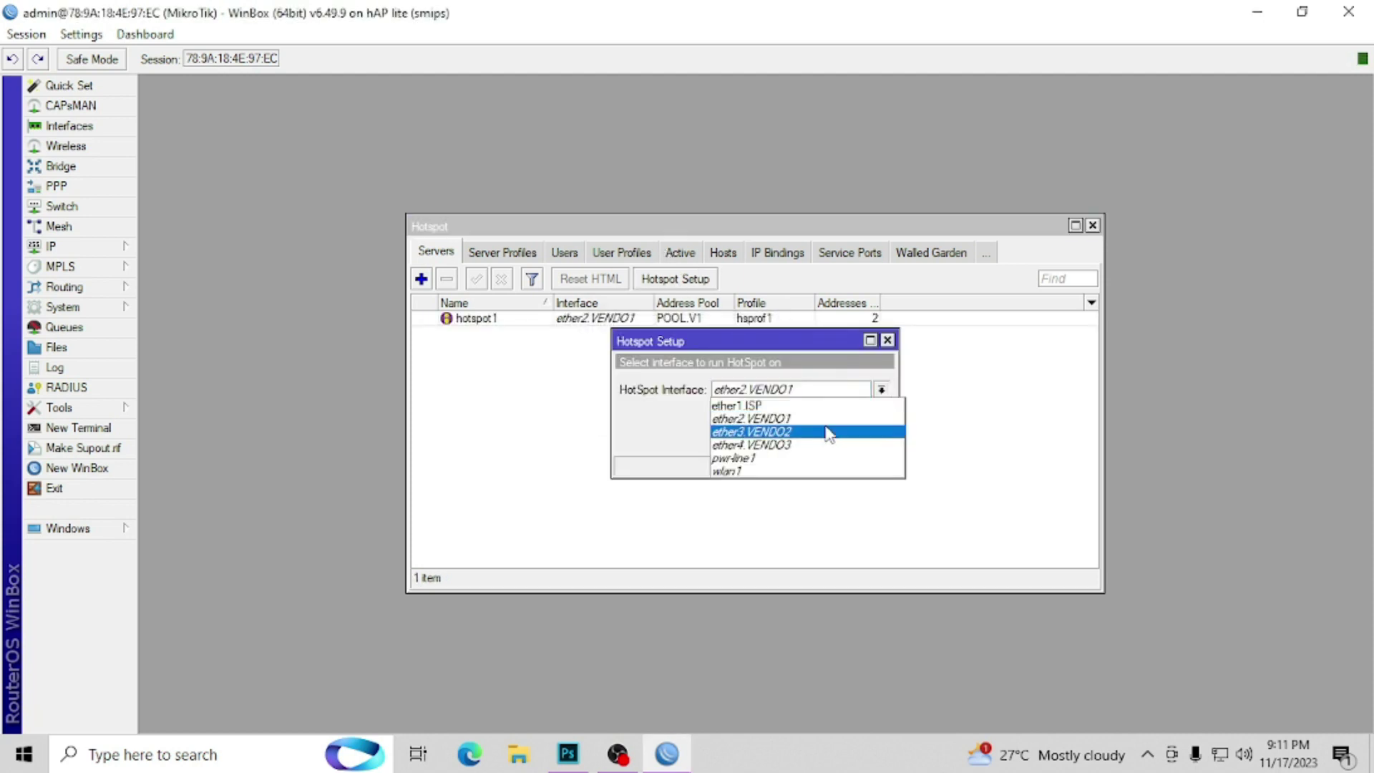
left_click(828, 433)
left_click(814, 438)
left_click(822, 441)
left_click(821, 440)
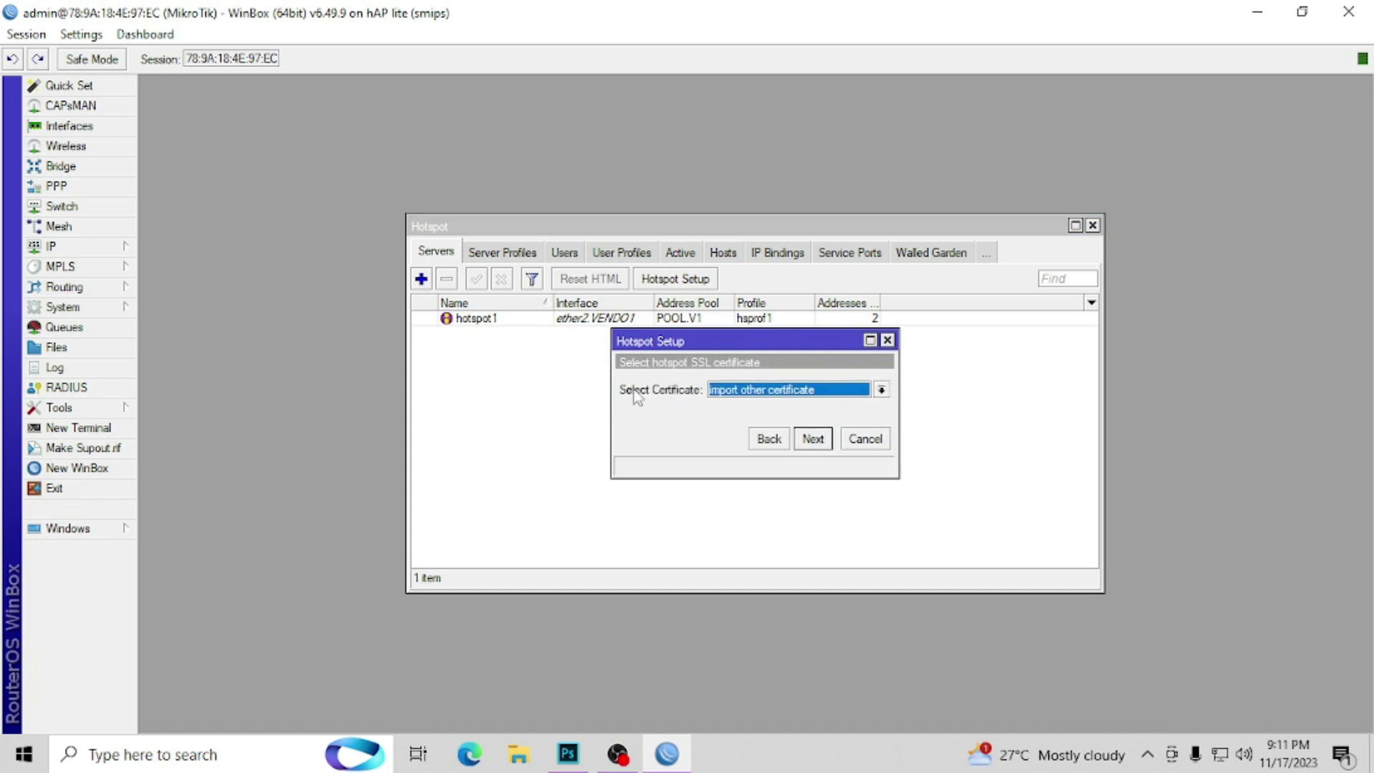
left_click(724, 393)
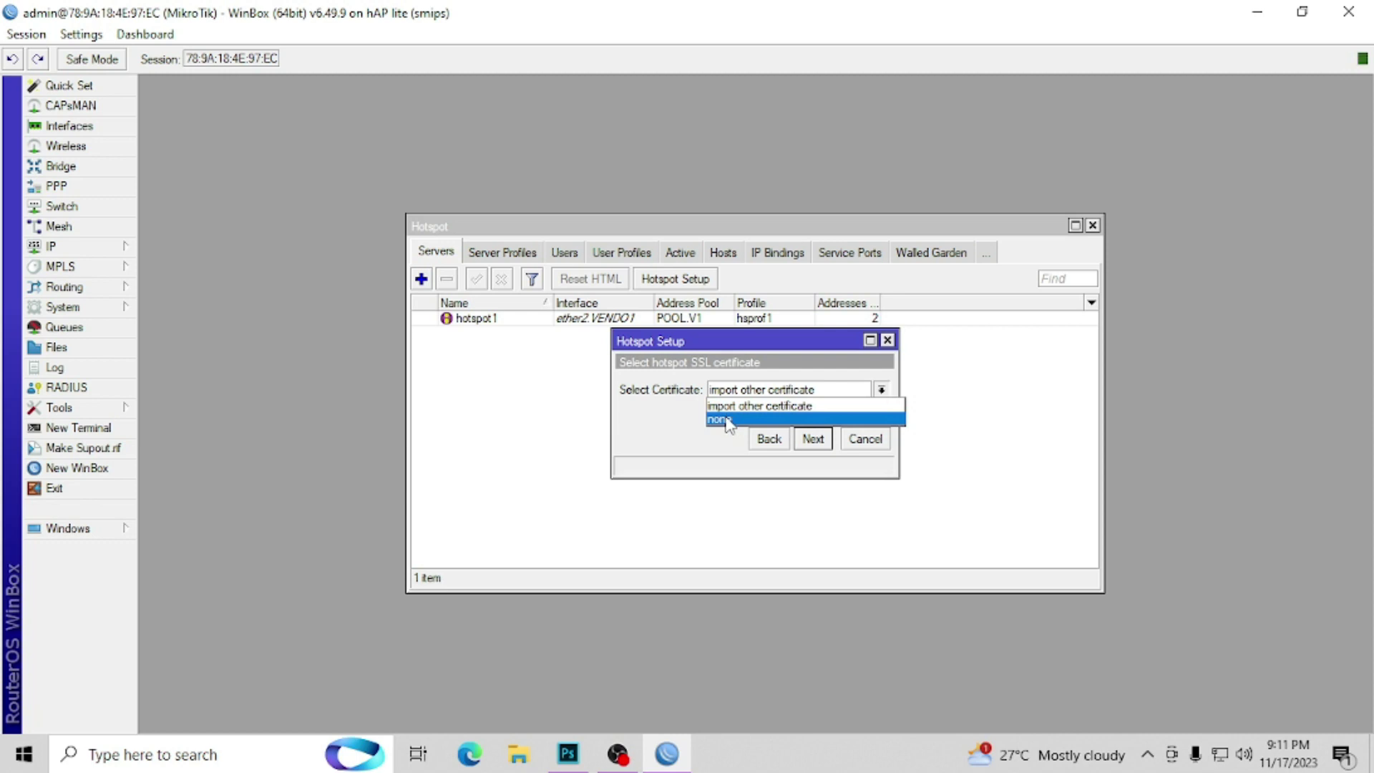
left_click(725, 417)
left_click(812, 439)
left_click(813, 438)
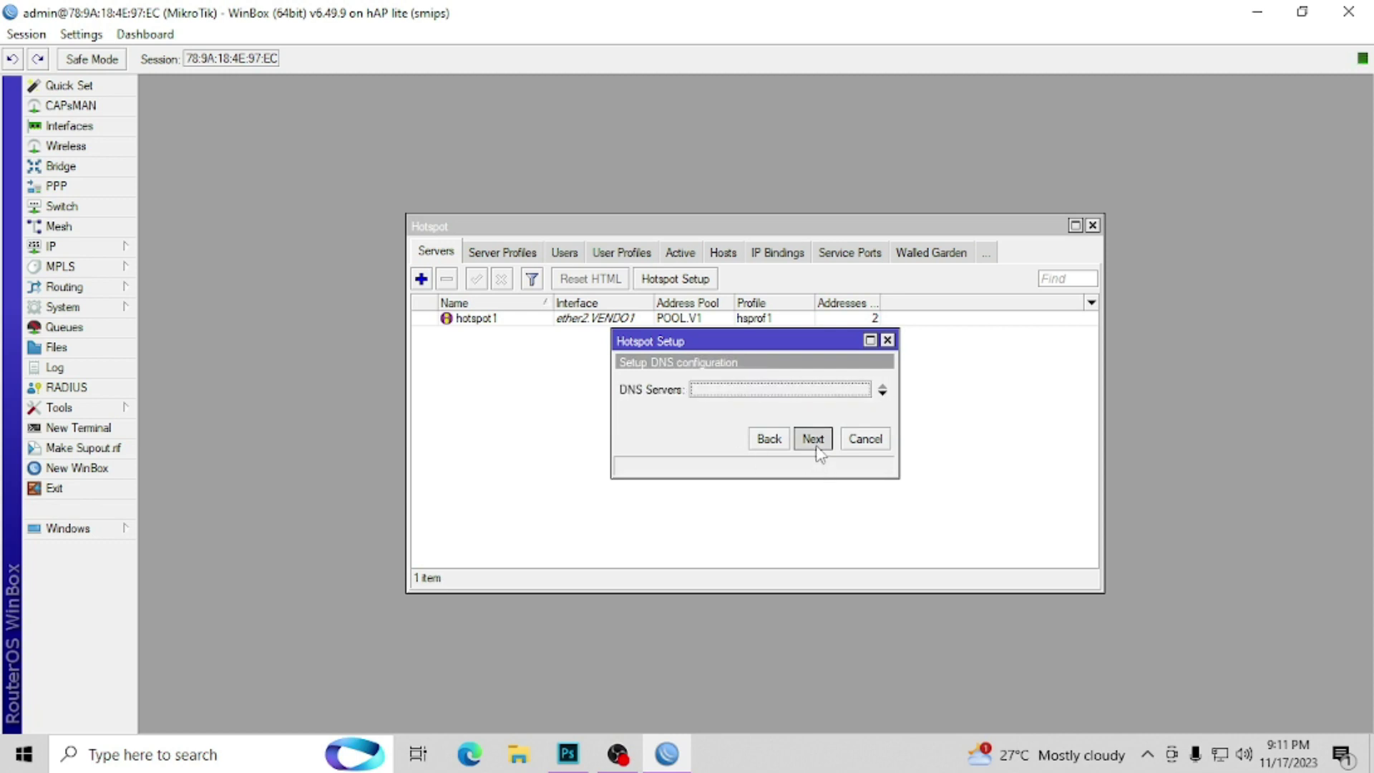
left_click(813, 438)
left_click(755, 397)
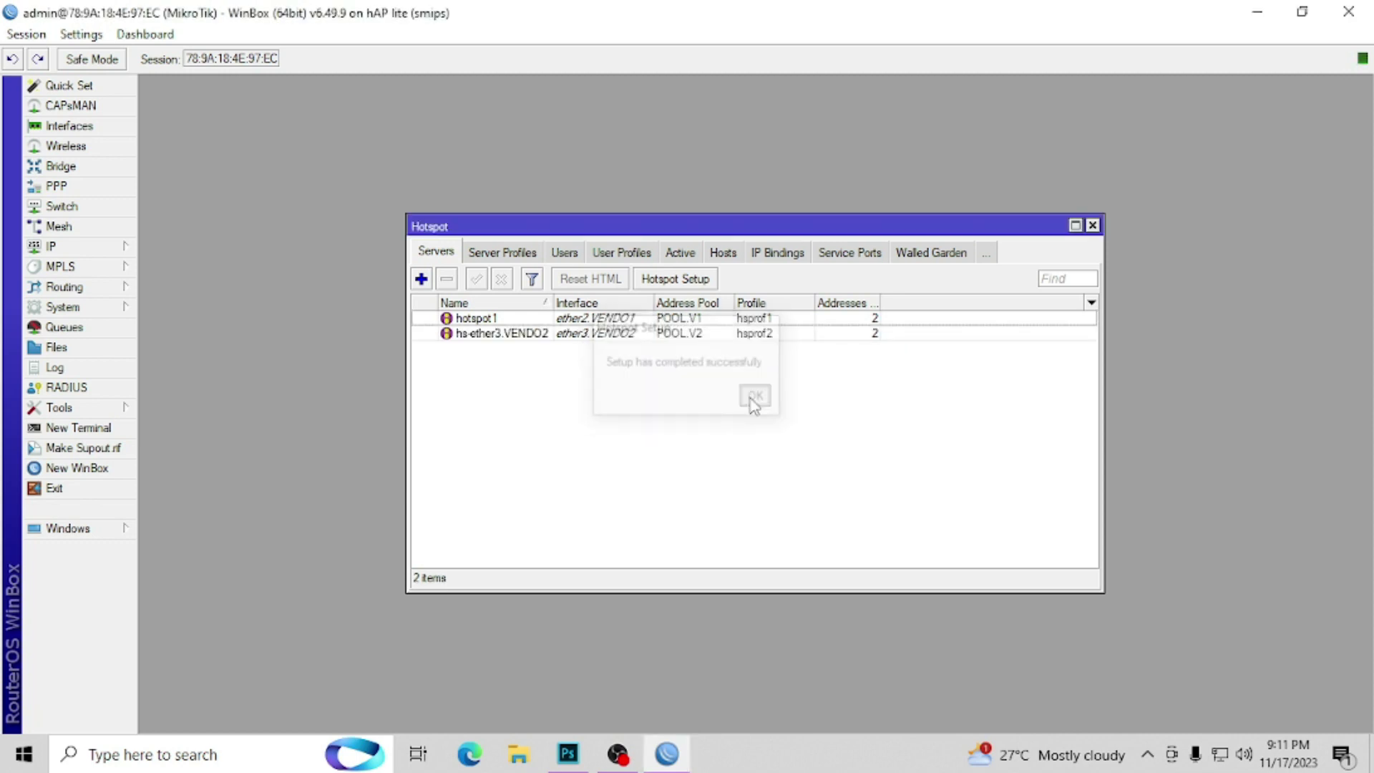
Step: Run Hotspot Setup on ether4.VENDO3 with certificate none and other defaults
left_click(690, 279)
left_click(809, 391)
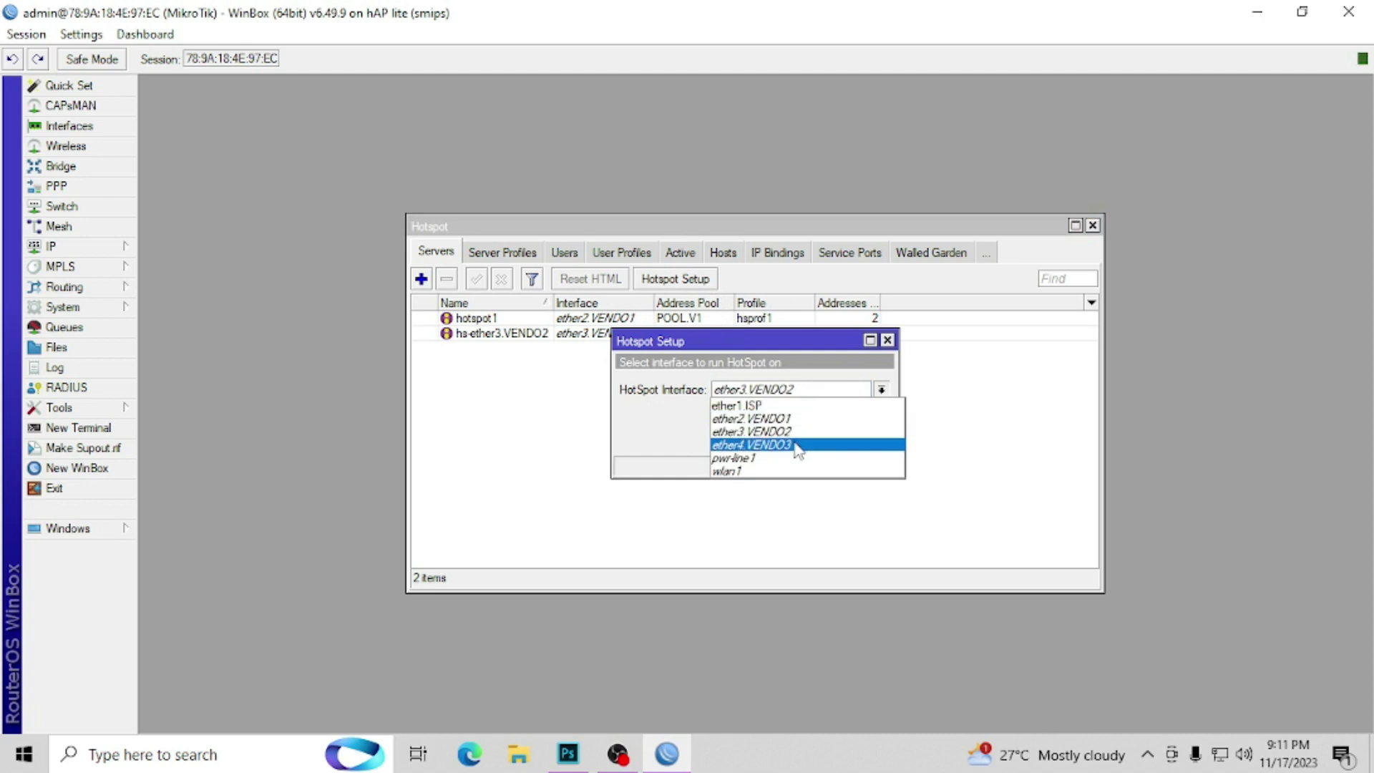
left_click(805, 442)
left_click(810, 440)
left_click(810, 440)
left_click(812, 441)
left_click(755, 392)
left_click(757, 424)
left_click(810, 440)
left_click(811, 441)
left_click(810, 441)
left_click(811, 441)
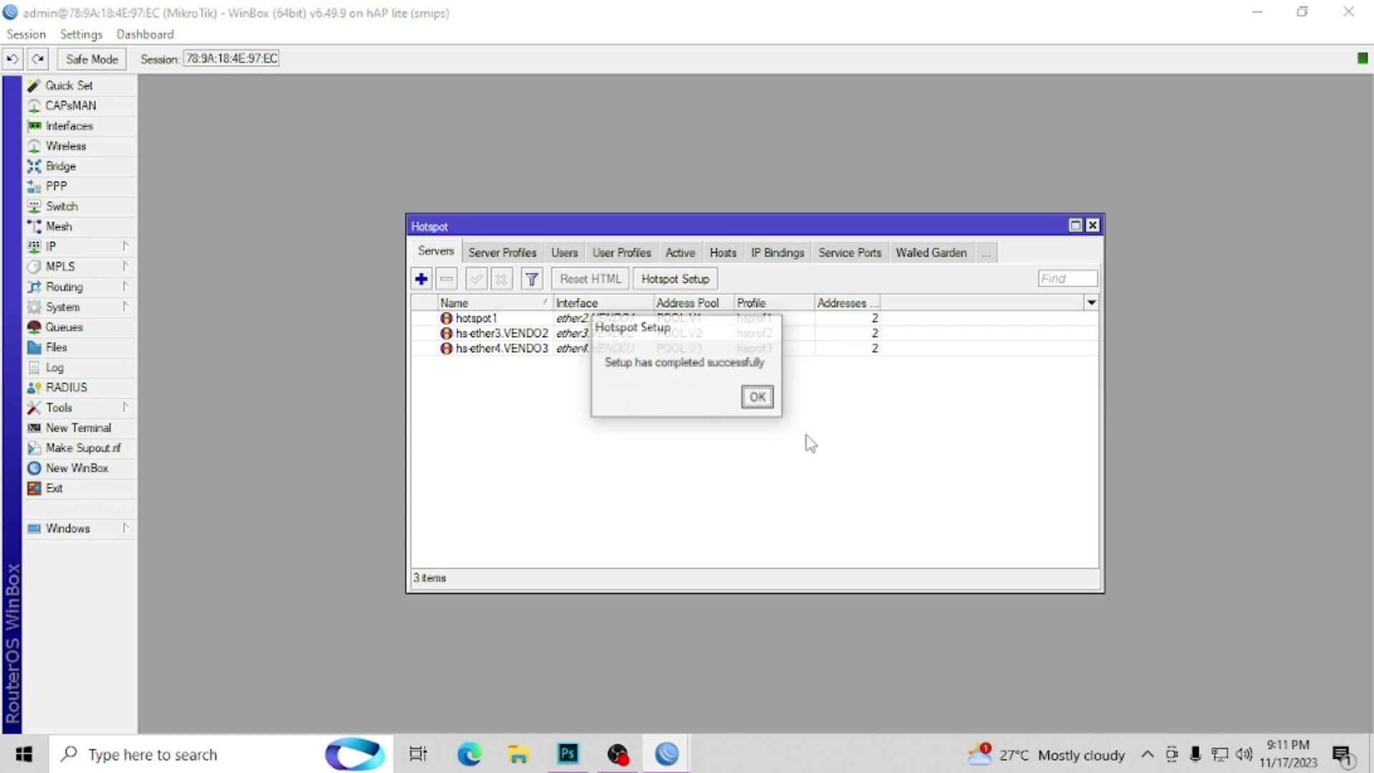
left_click(760, 399)
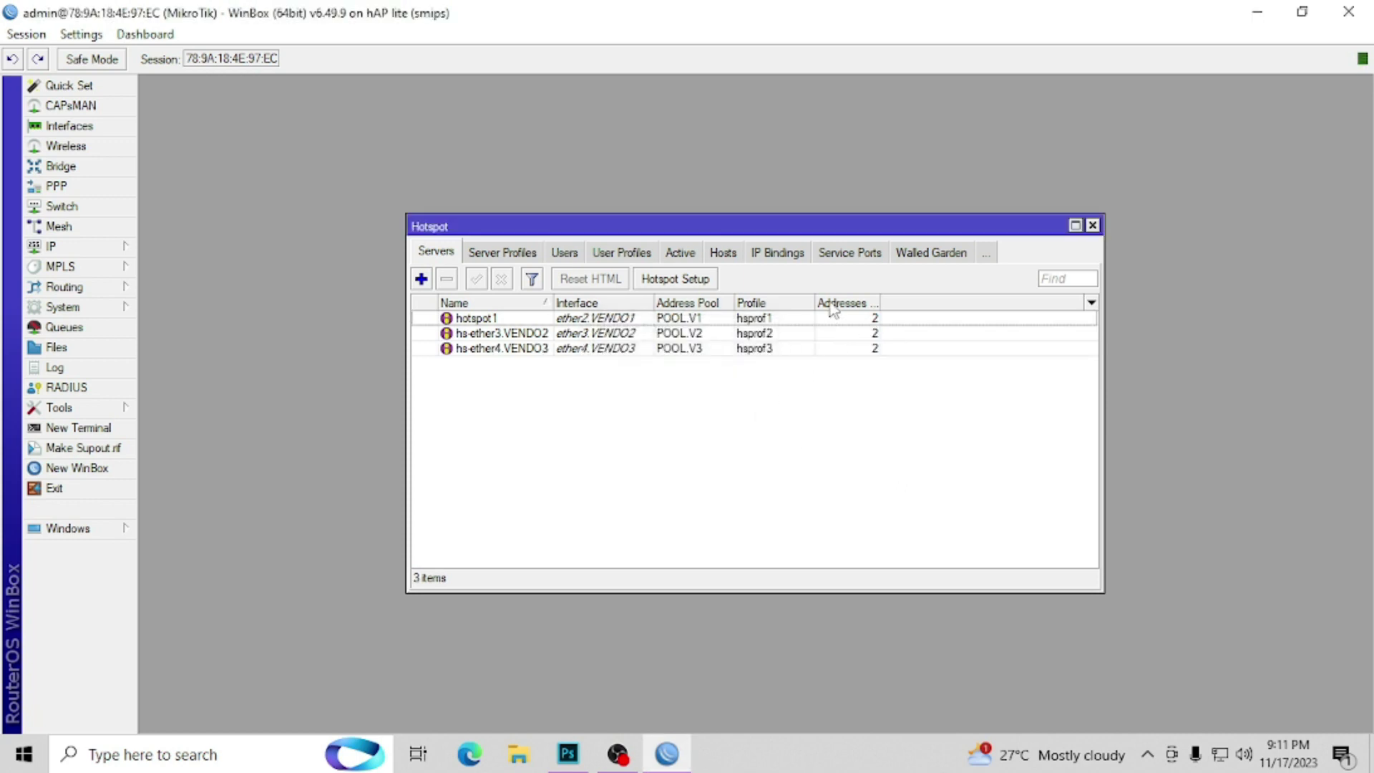
Step: Set Addresses Per MAC to 1 on hotspot1, hs-ether3.VENDO2 and hs-ether4.VENDO3
double_click(875, 319)
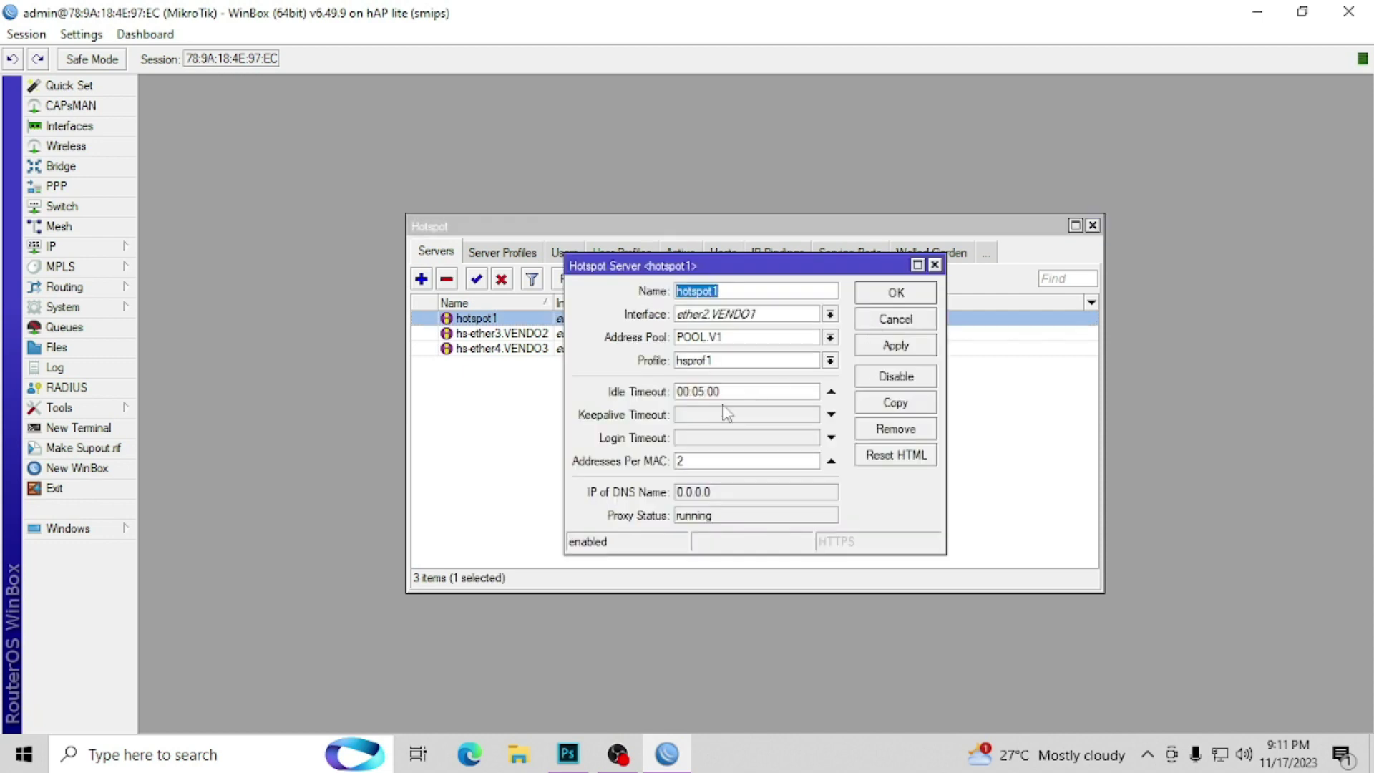
left_click(694, 460)
type("1")
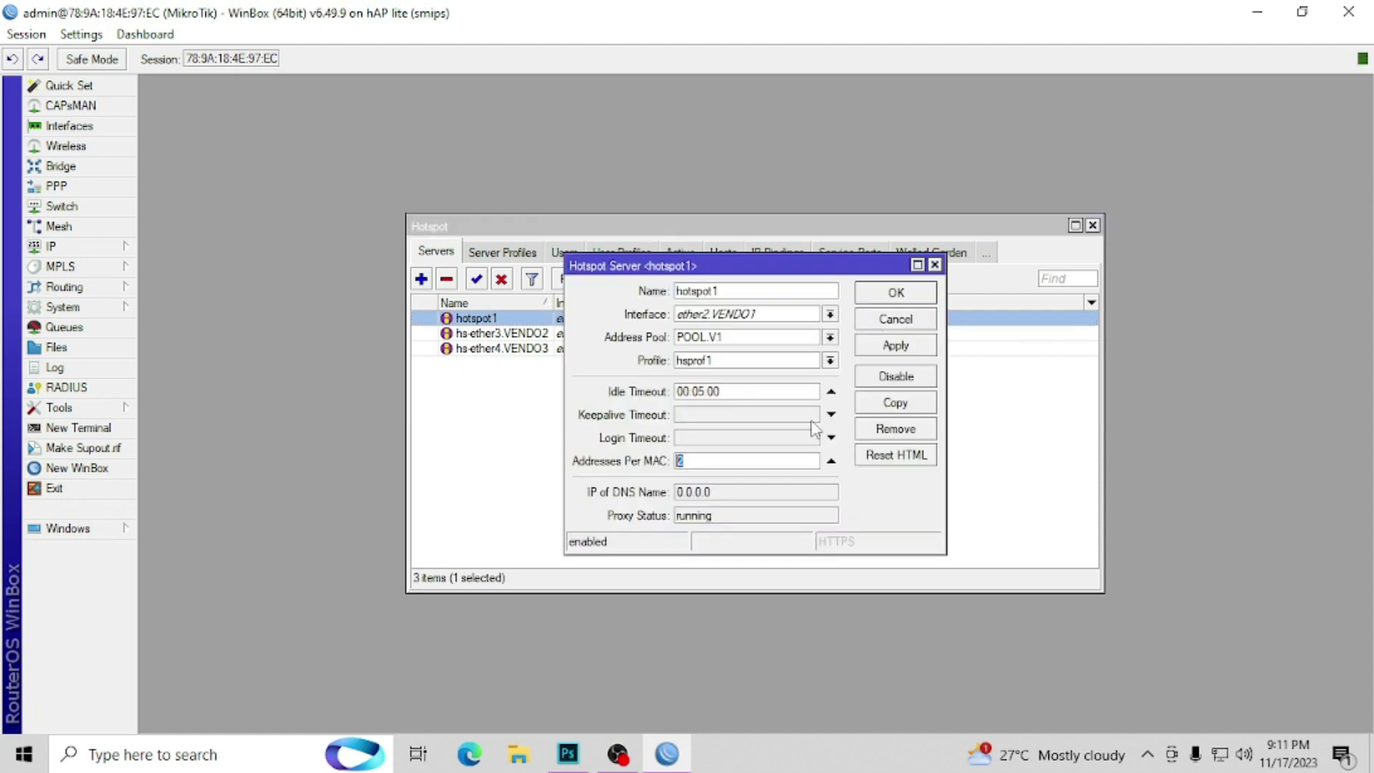
left_click(893, 295)
double_click(762, 334)
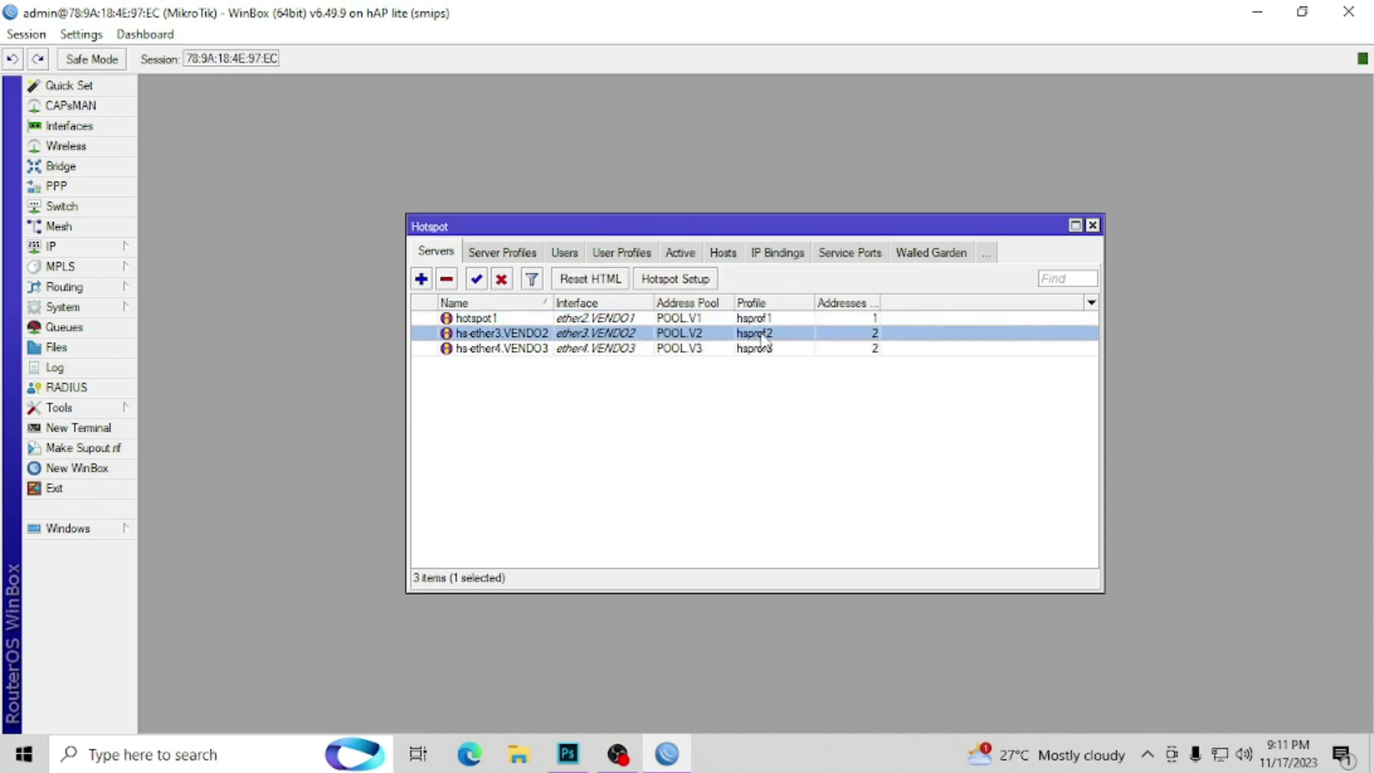
left_click(759, 460)
key("BackSpace")
type("1")
left_click(896, 293)
double_click(787, 348)
left_click(714, 460)
key("BackSpace")
type("1")
left_click(896, 293)
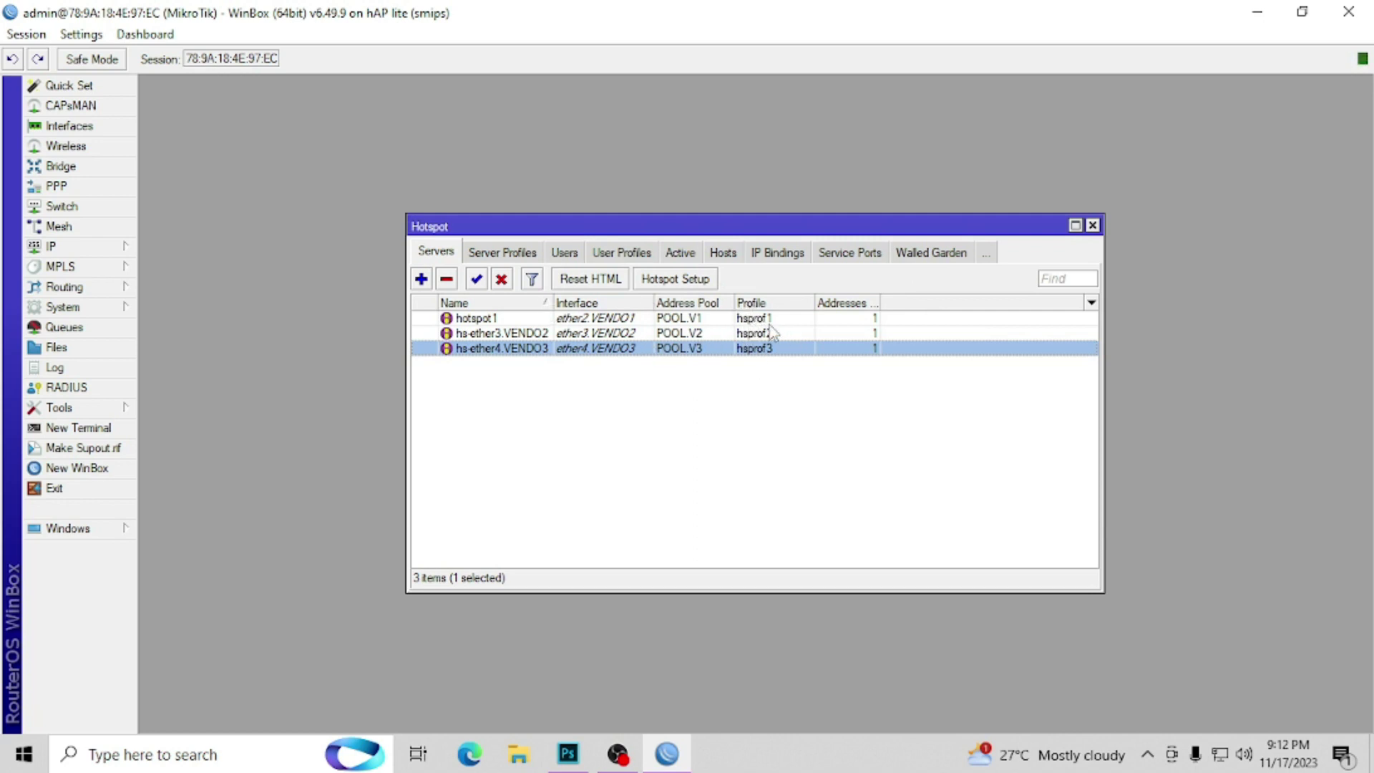
Step: Inspect the hsprof1 server profile's hotspot address 10.0.0.1, then close it
left_click(756, 321)
left_click(509, 253)
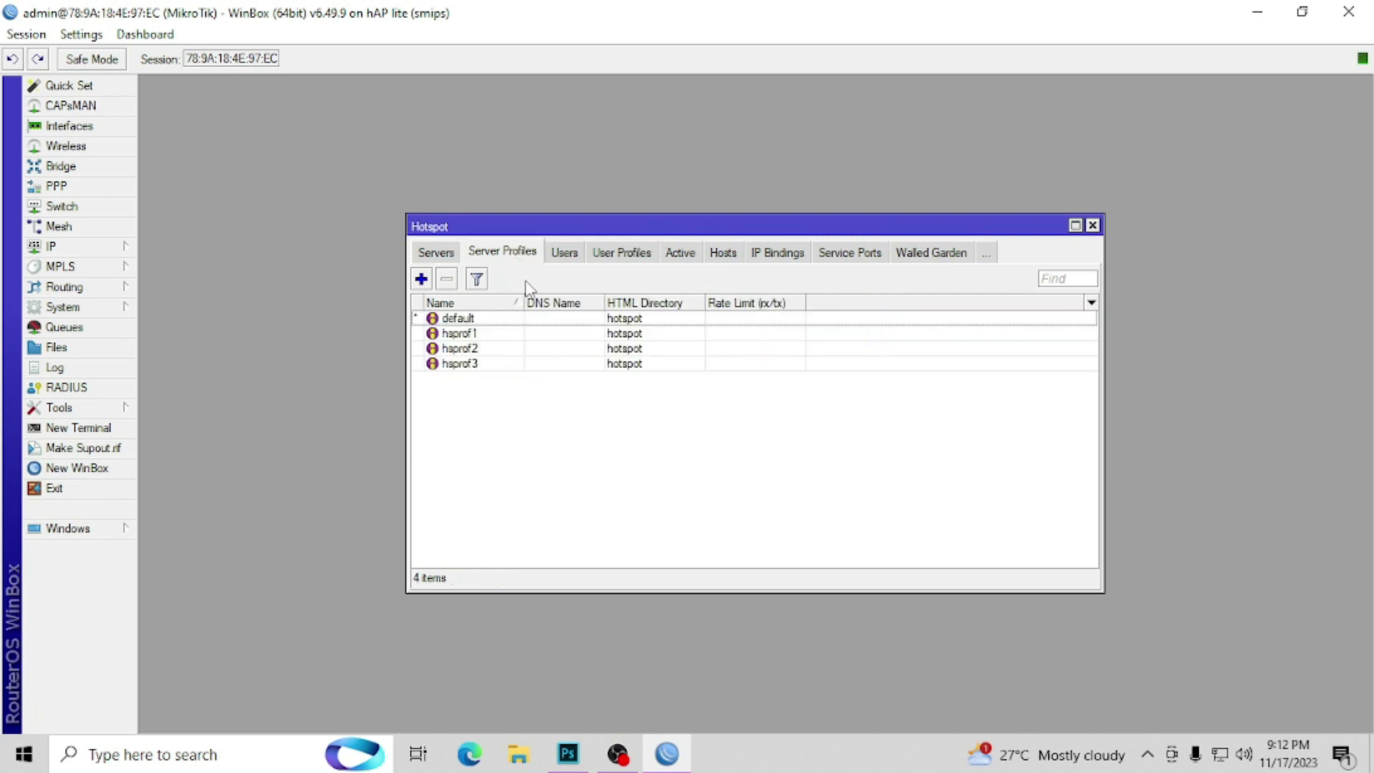
double_click(495, 335)
left_click(499, 341)
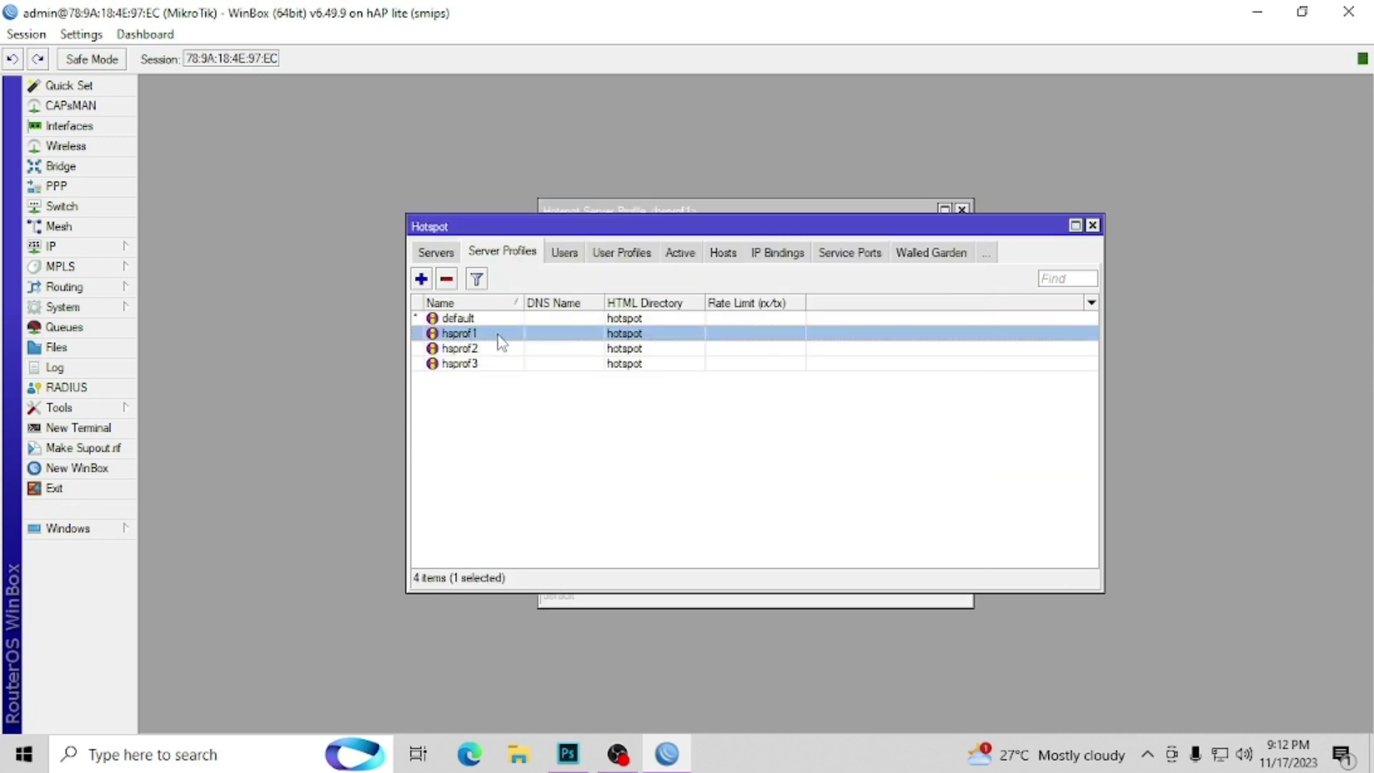
left_click(640, 205)
left_click(752, 290)
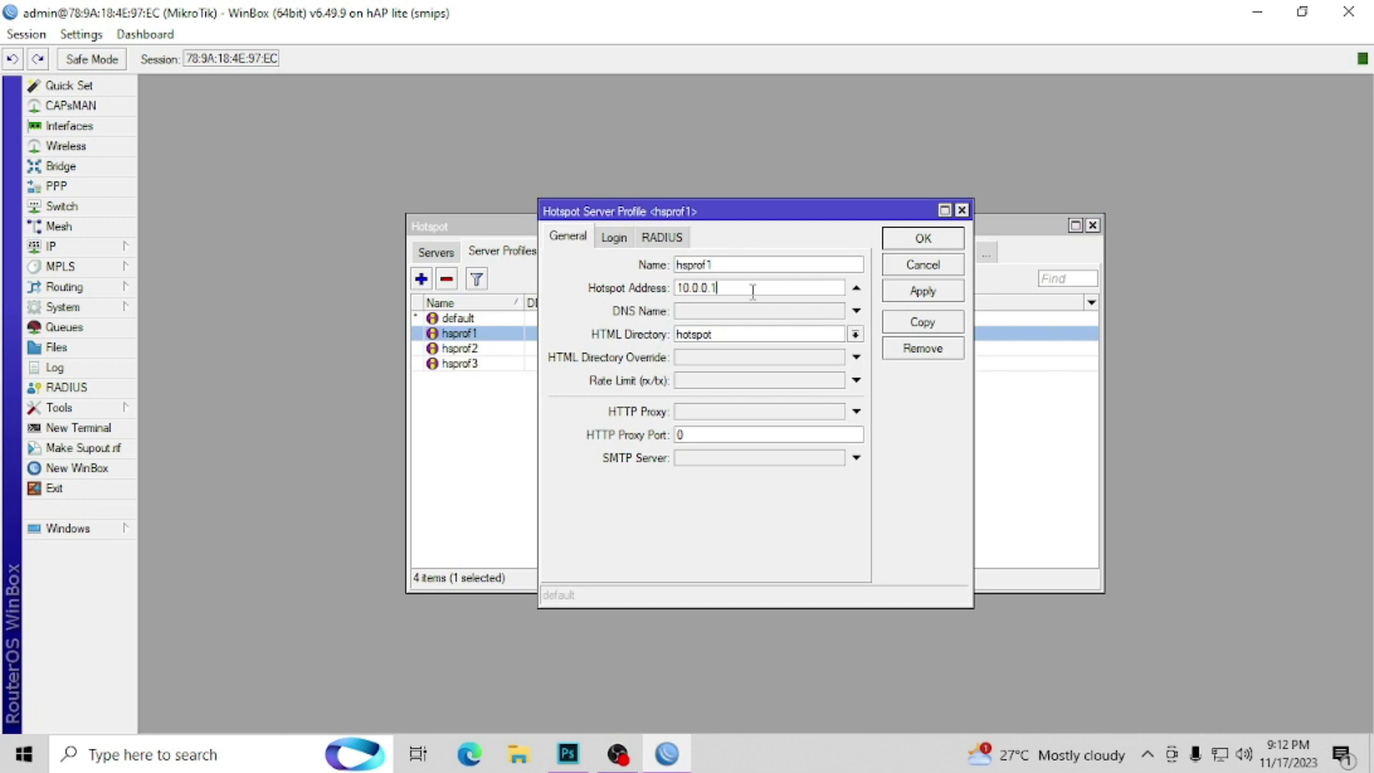
left_click_drag(752, 290, 602, 290)
left_click(894, 241)
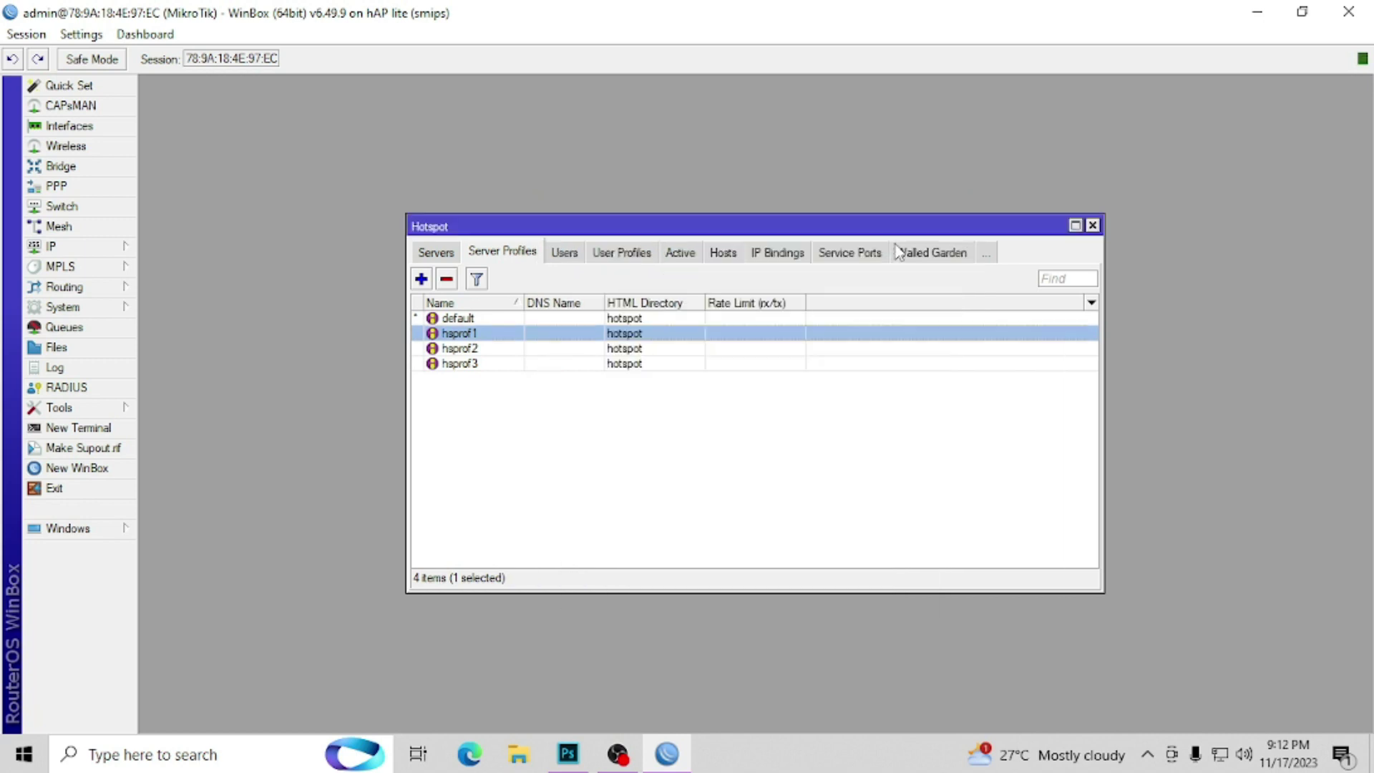
Step: Switch hs-ether3.VENDO2 and hs-ether4.VENDO3 from hsprof2/hsprof3 to the hsprof1 profile
left_click(436, 253)
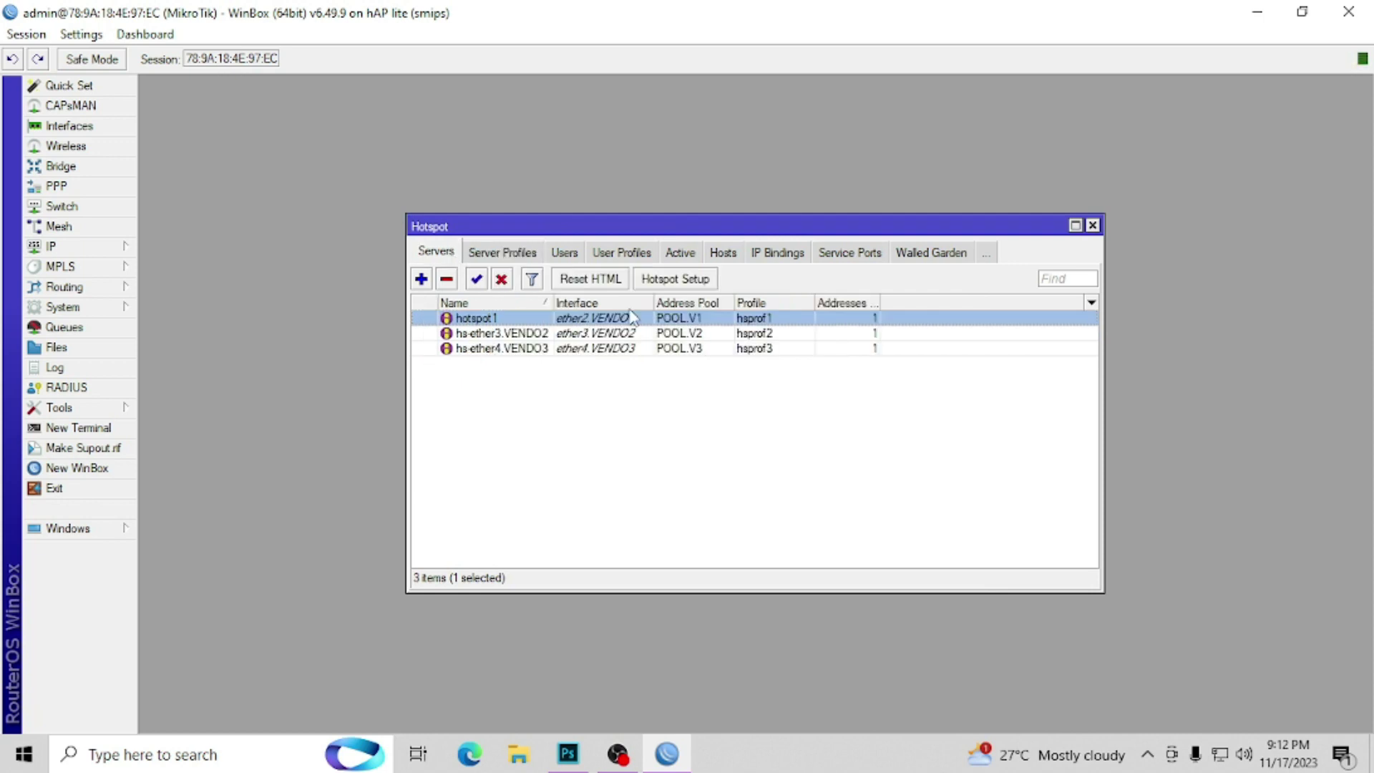
double_click(782, 335)
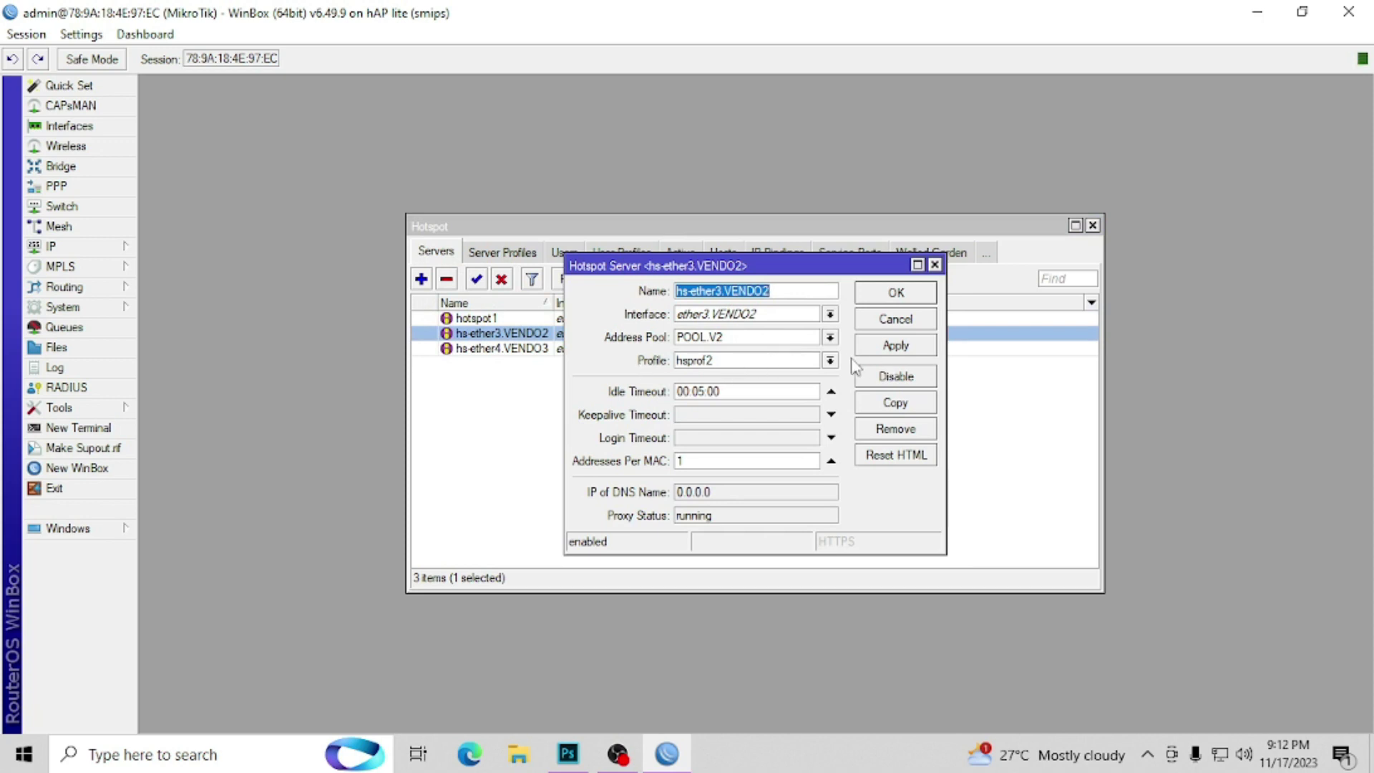
left_click(830, 361)
left_click(761, 386)
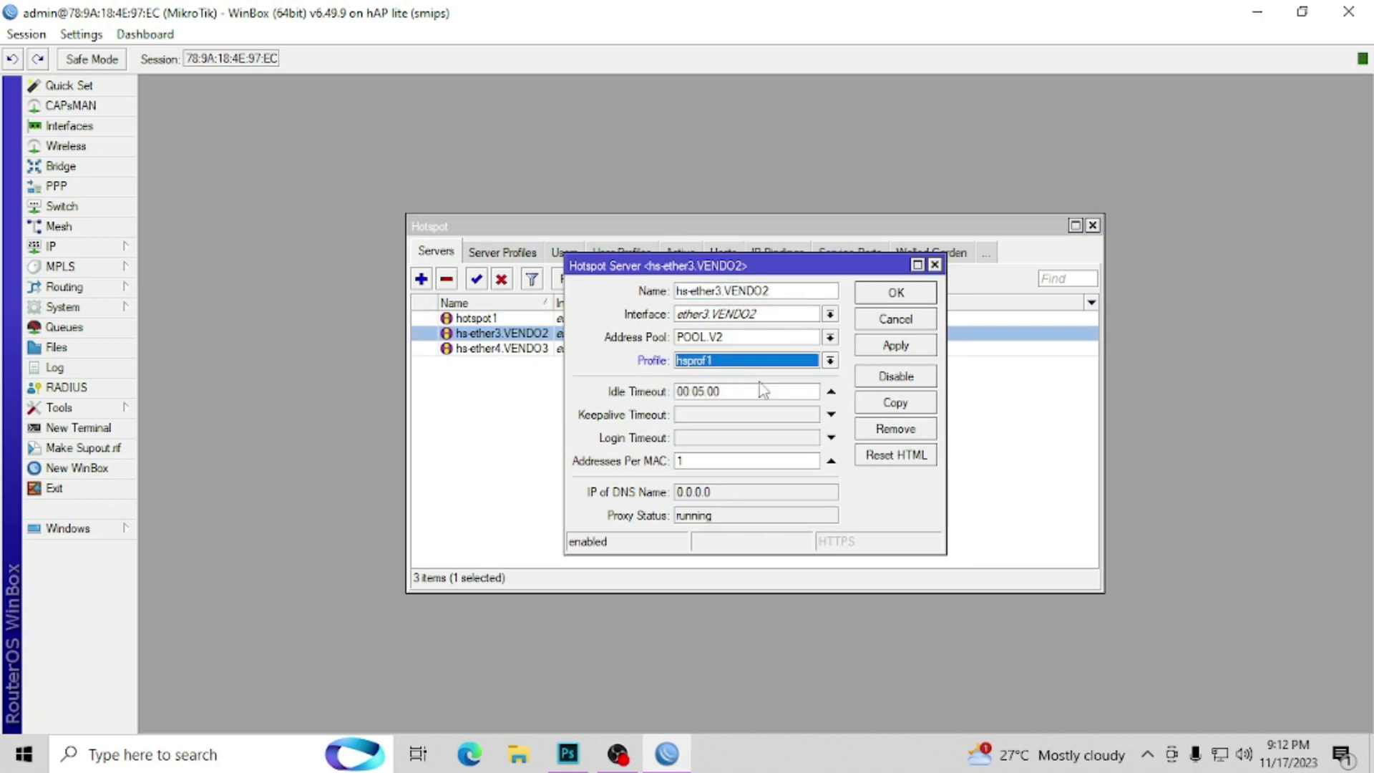
left_click(895, 292)
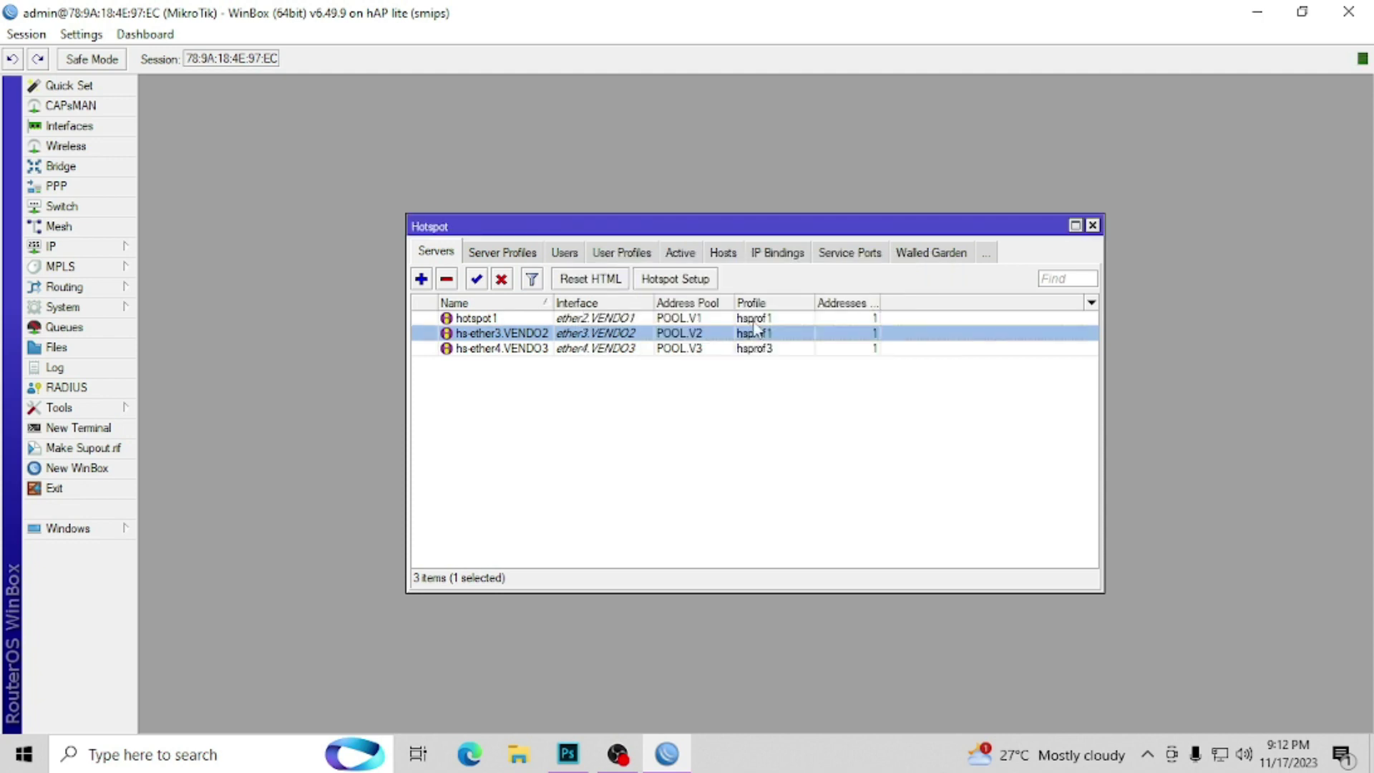
double_click(702, 352)
left_click(761, 363)
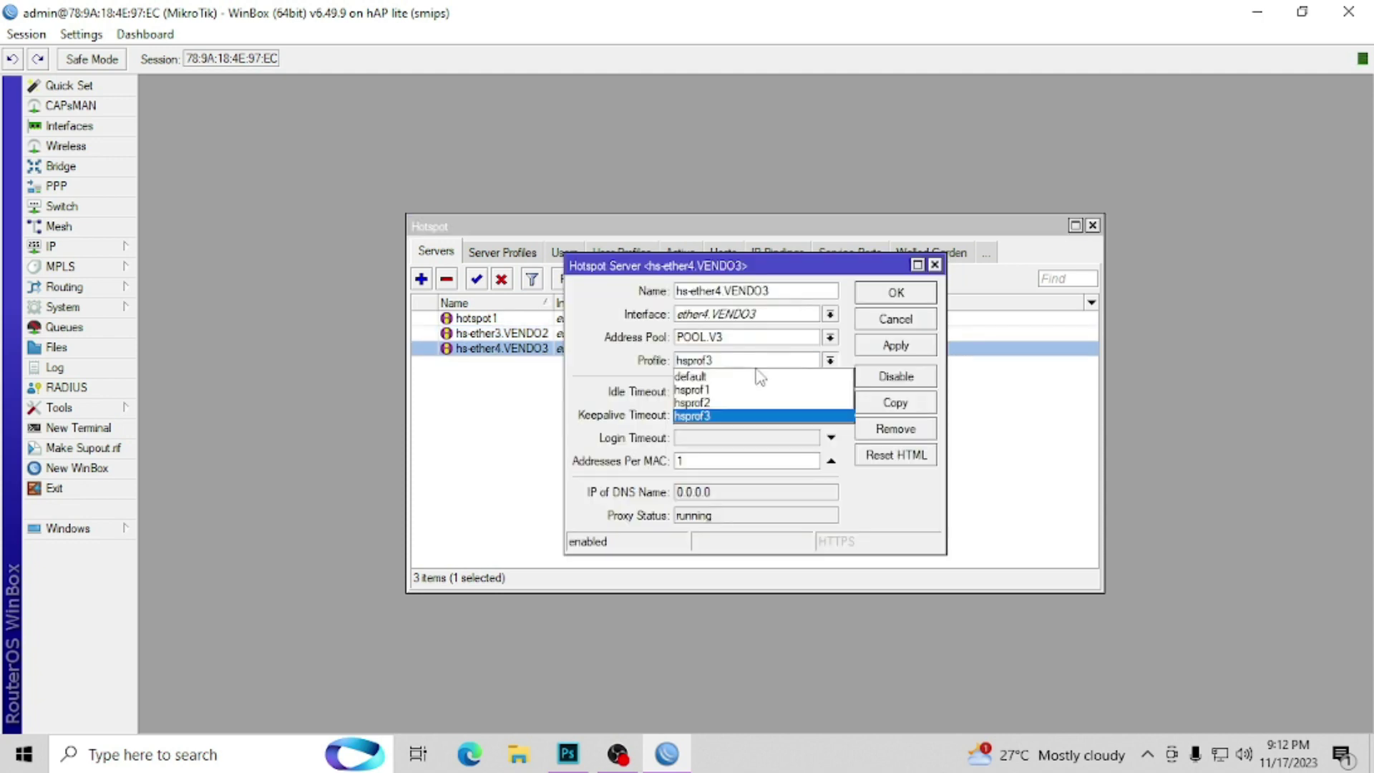
left_click(749, 386)
left_click(887, 298)
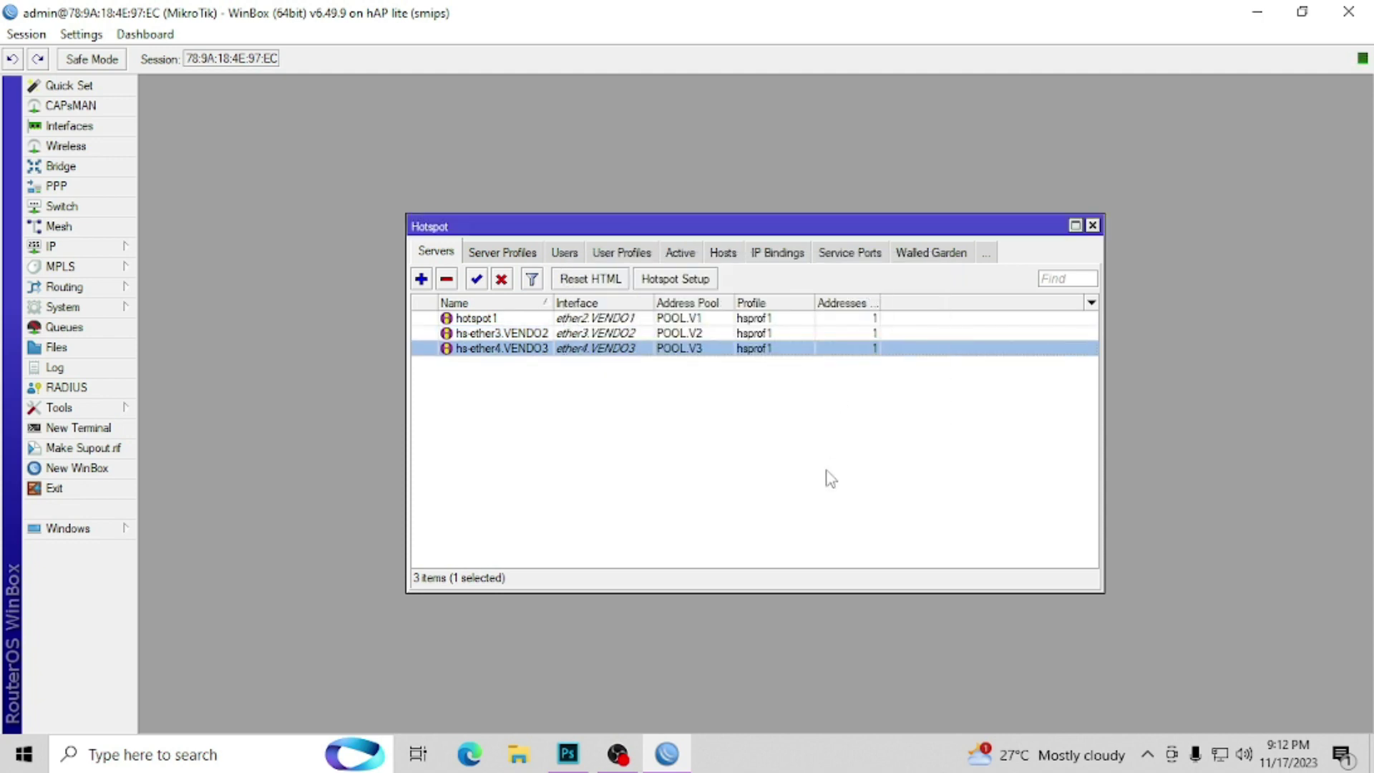
left_click(758, 402)
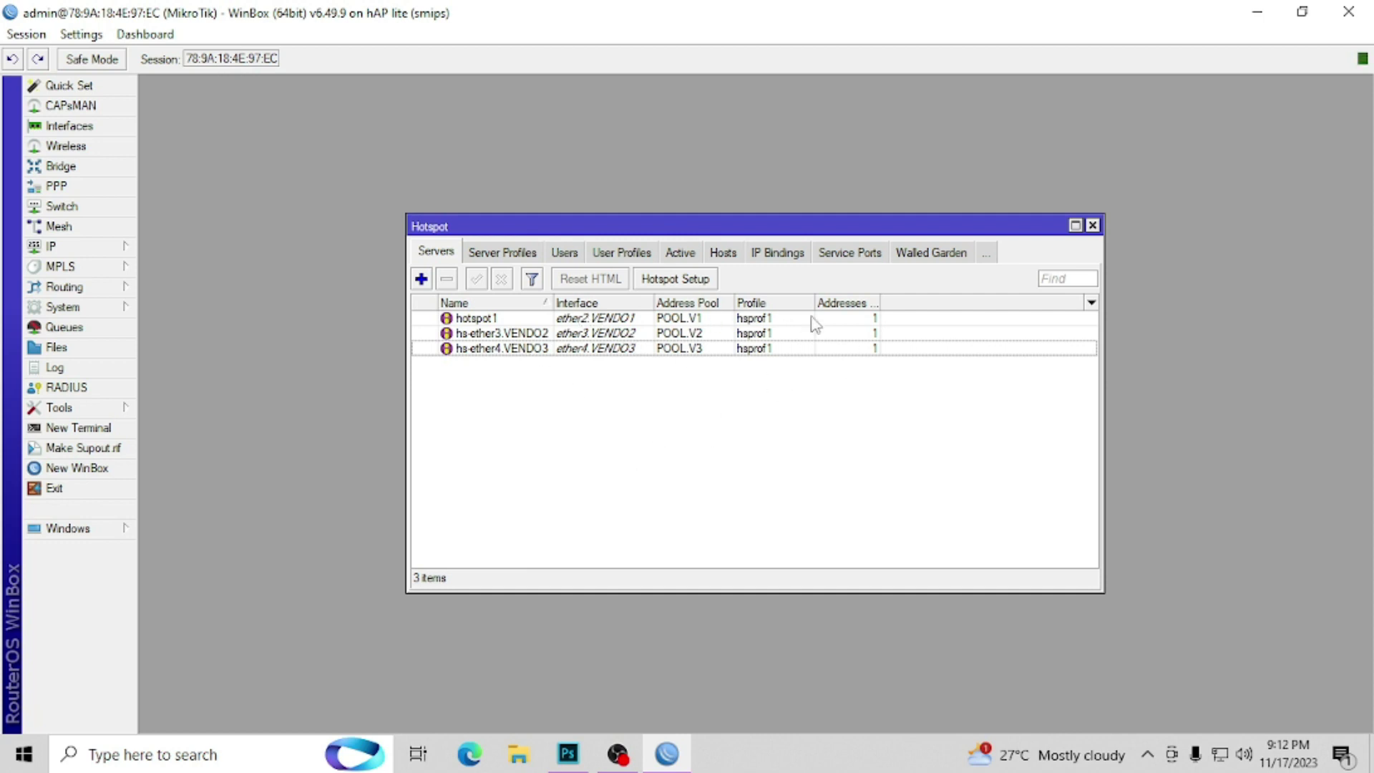
Step: Rename hotspot1, hs-ether3.VENDO2 and hs-ether4.VENDO3 to HS-V1, HS-V2 and HS-V3
double_click(488, 319)
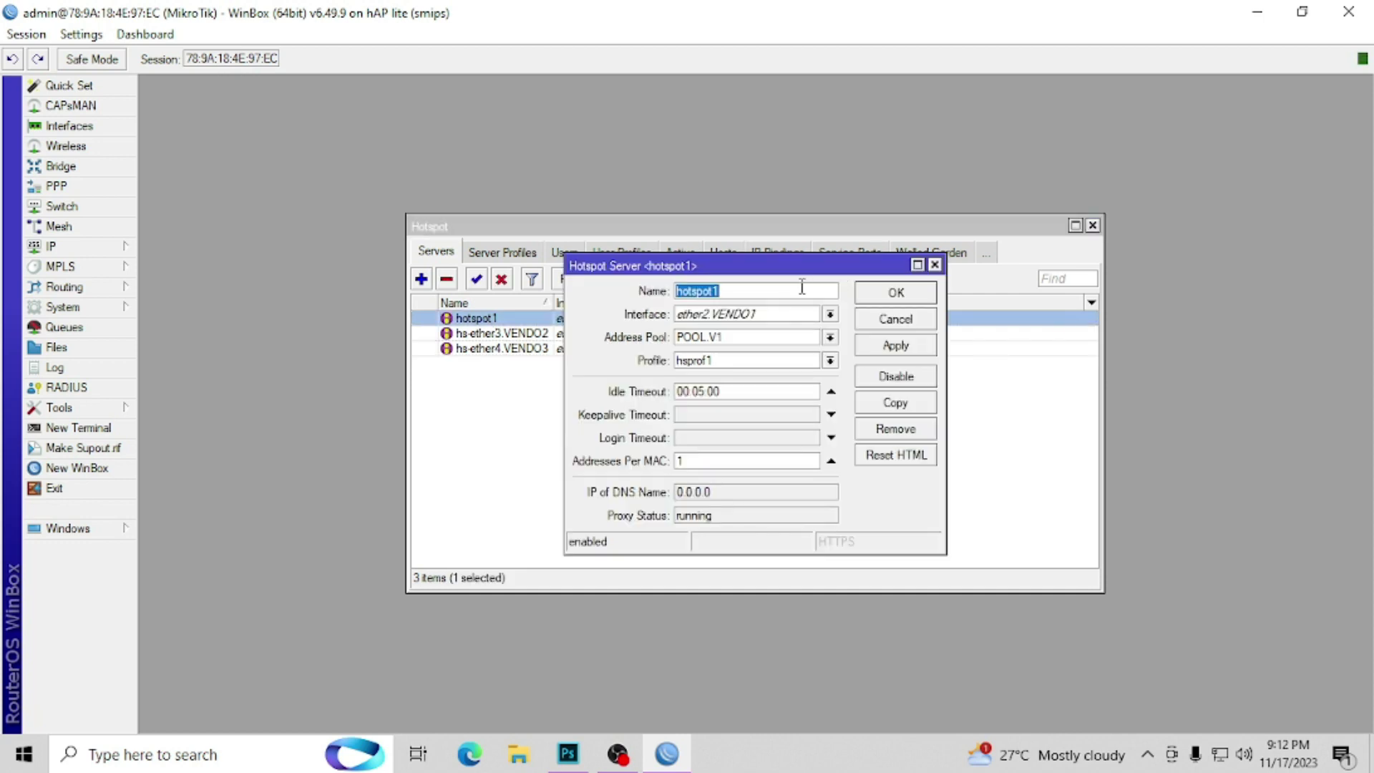
type("HS")
left_click(887, 293)
left_click(525, 334)
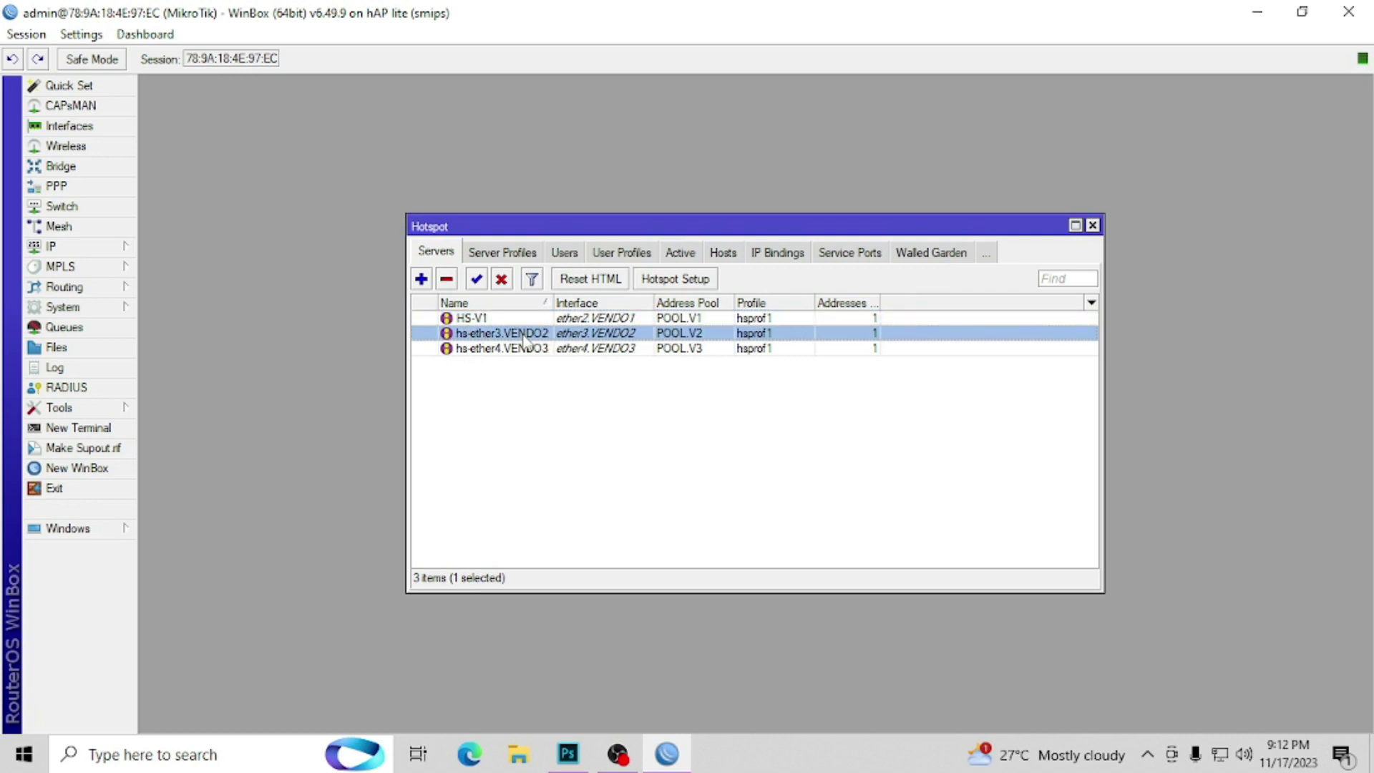
double_click(526, 340)
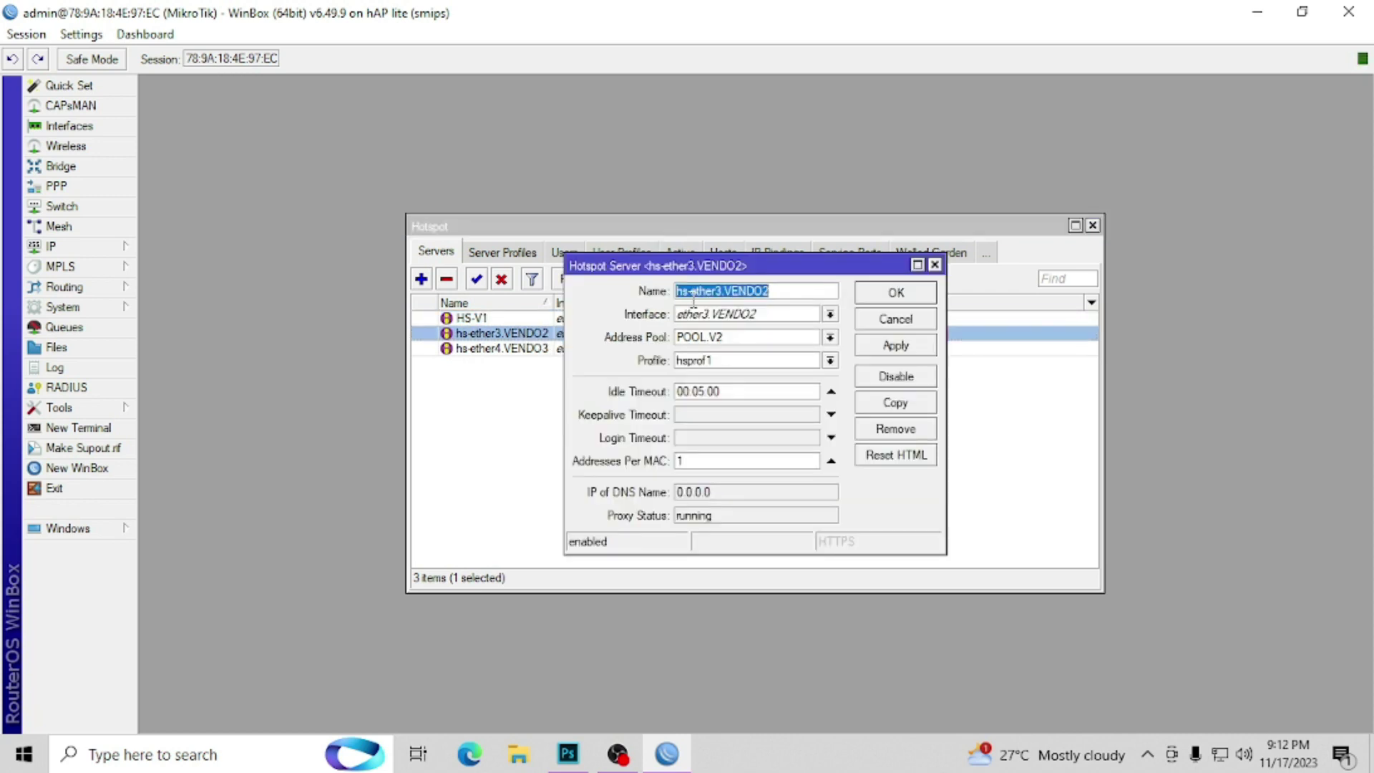
type("HS-V2")
left_click(896, 293)
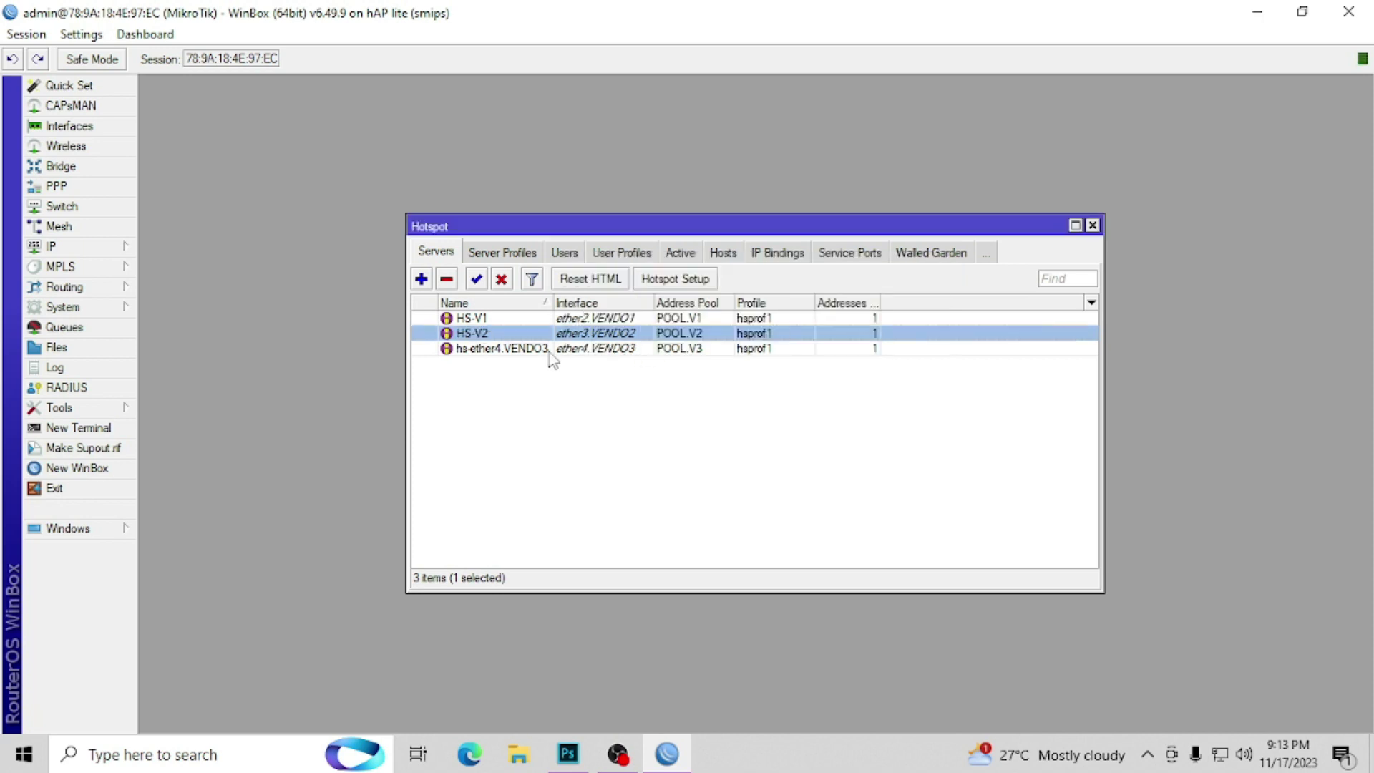
double_click(551, 353)
type("HS-V3")
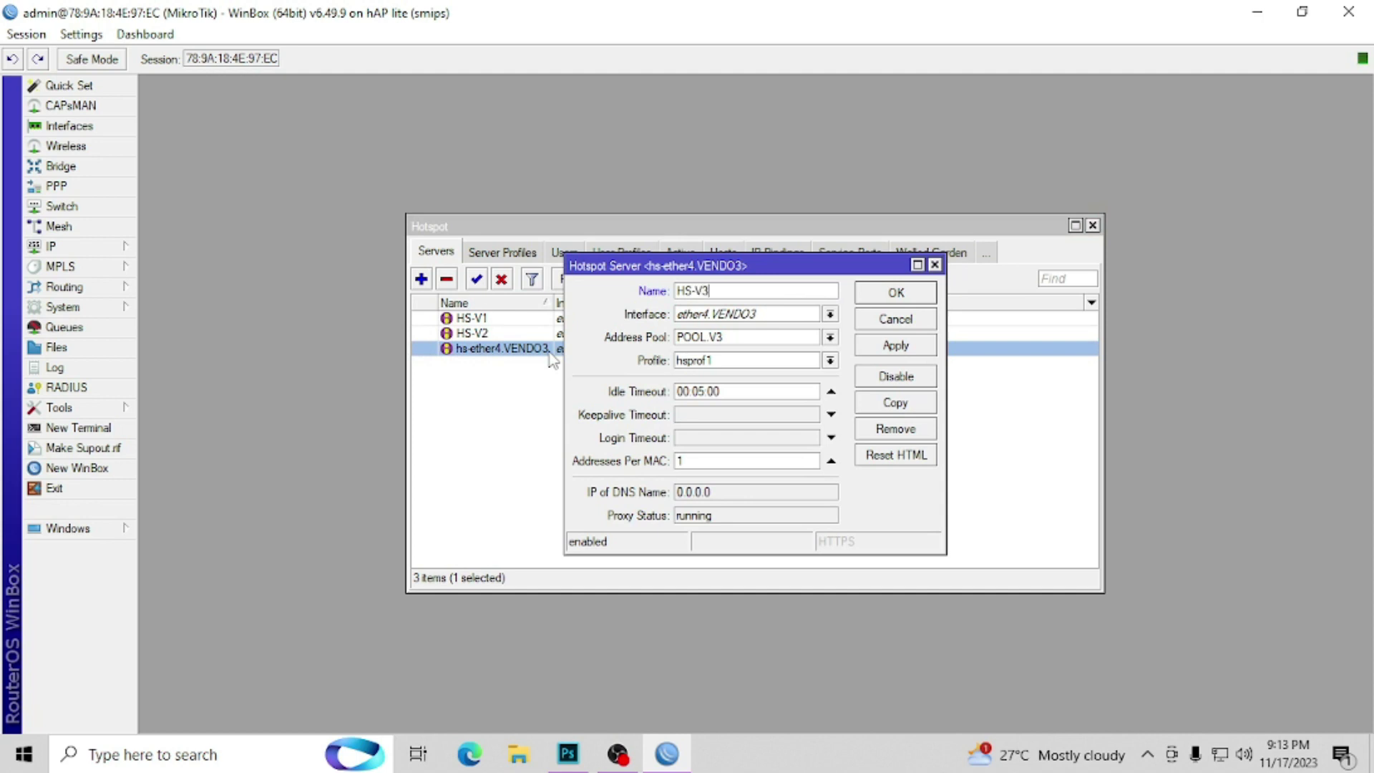
left_click(869, 297)
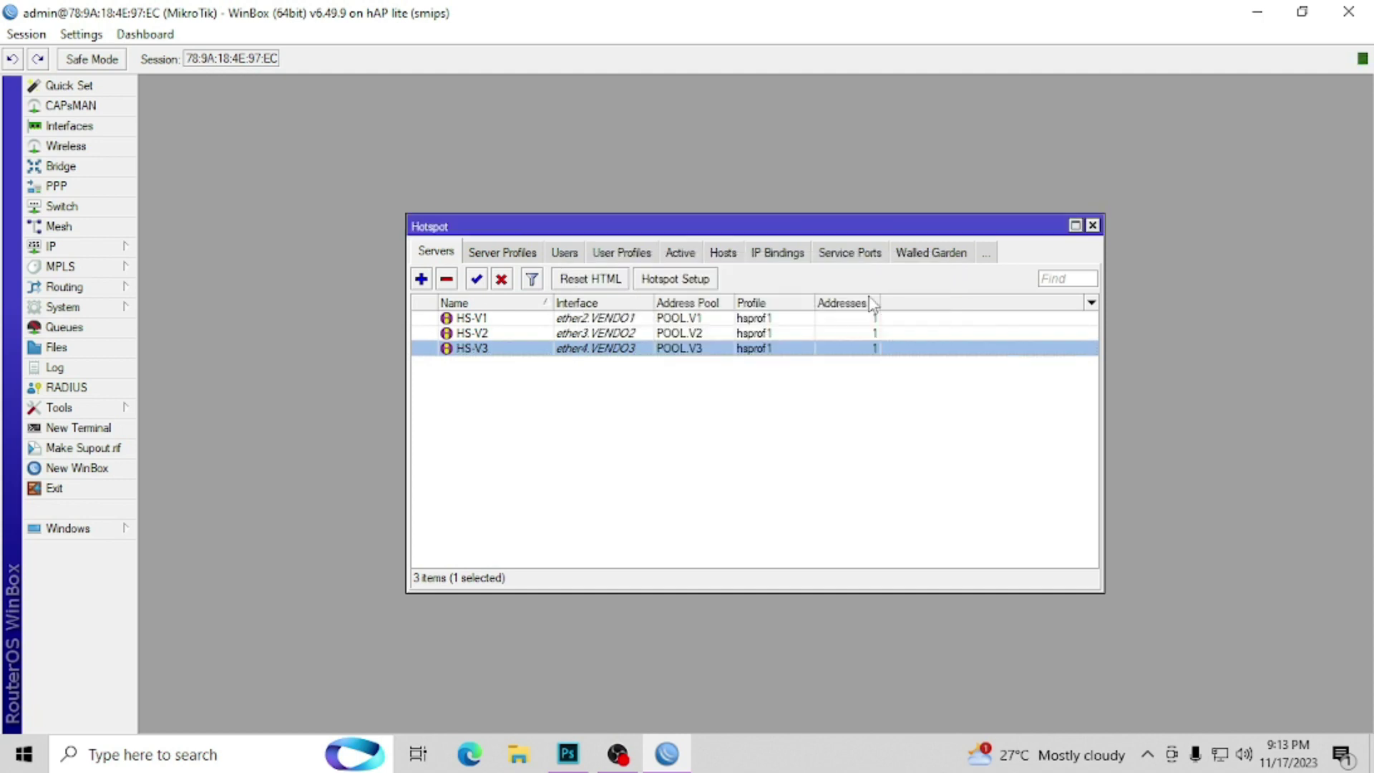
left_click(701, 428)
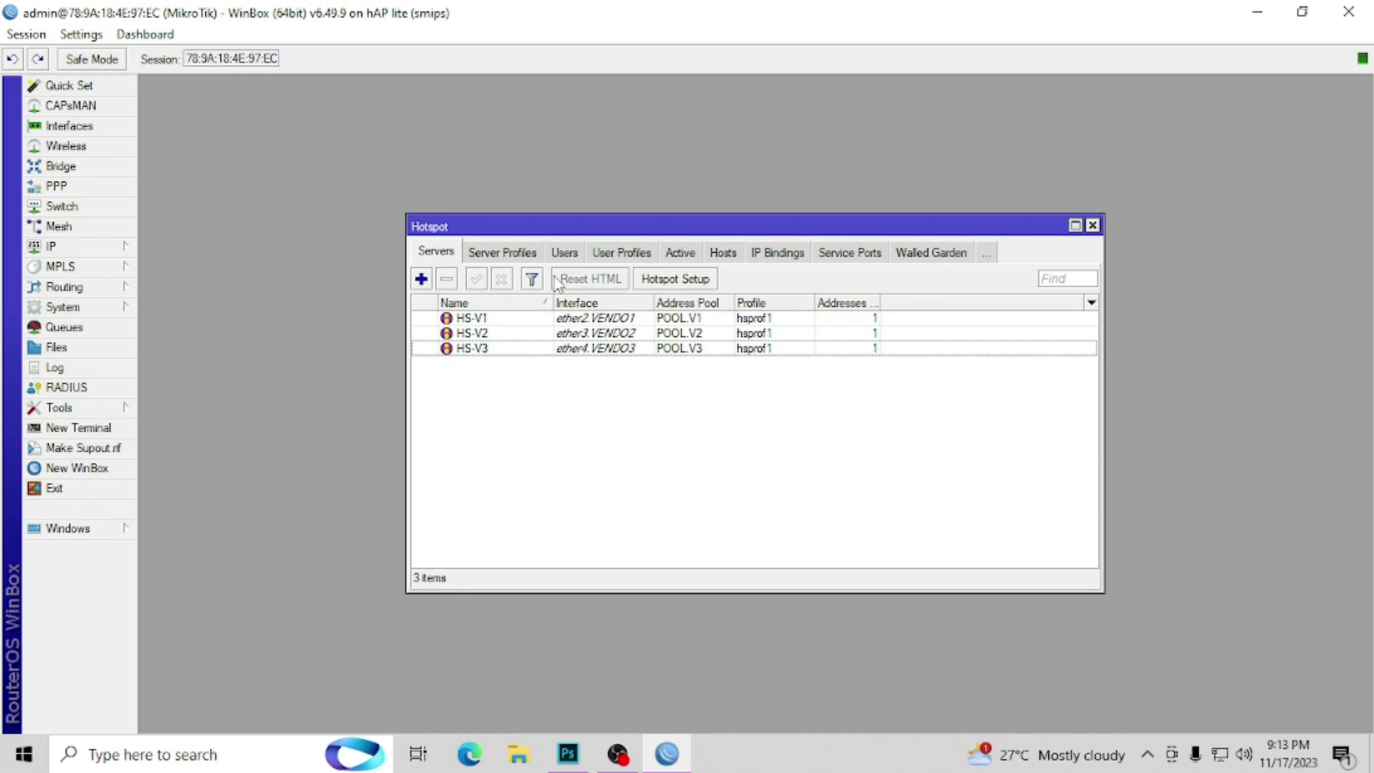
Step: Enable HTTP PAP and MAC Cookie login methods on the hsprof1 server profile
left_click(520, 255)
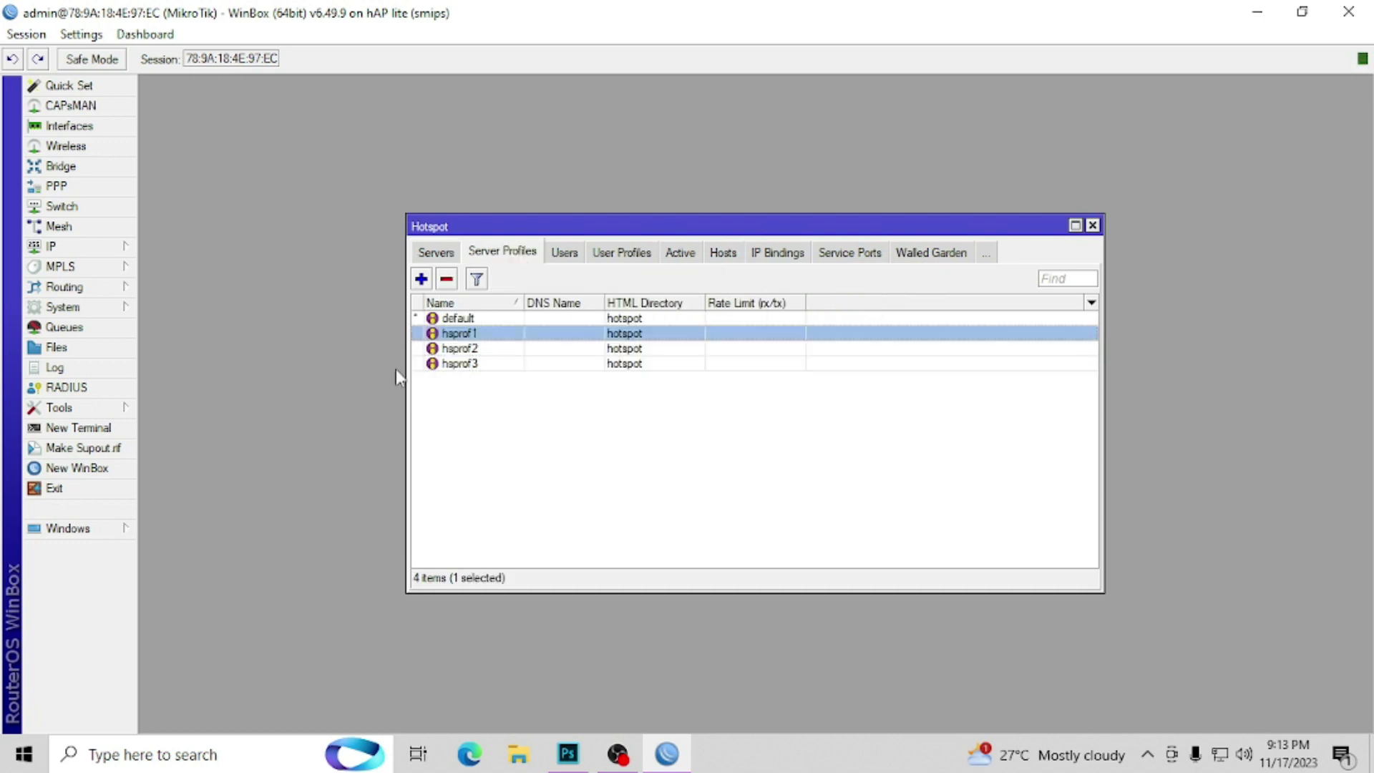
double_click(453, 335)
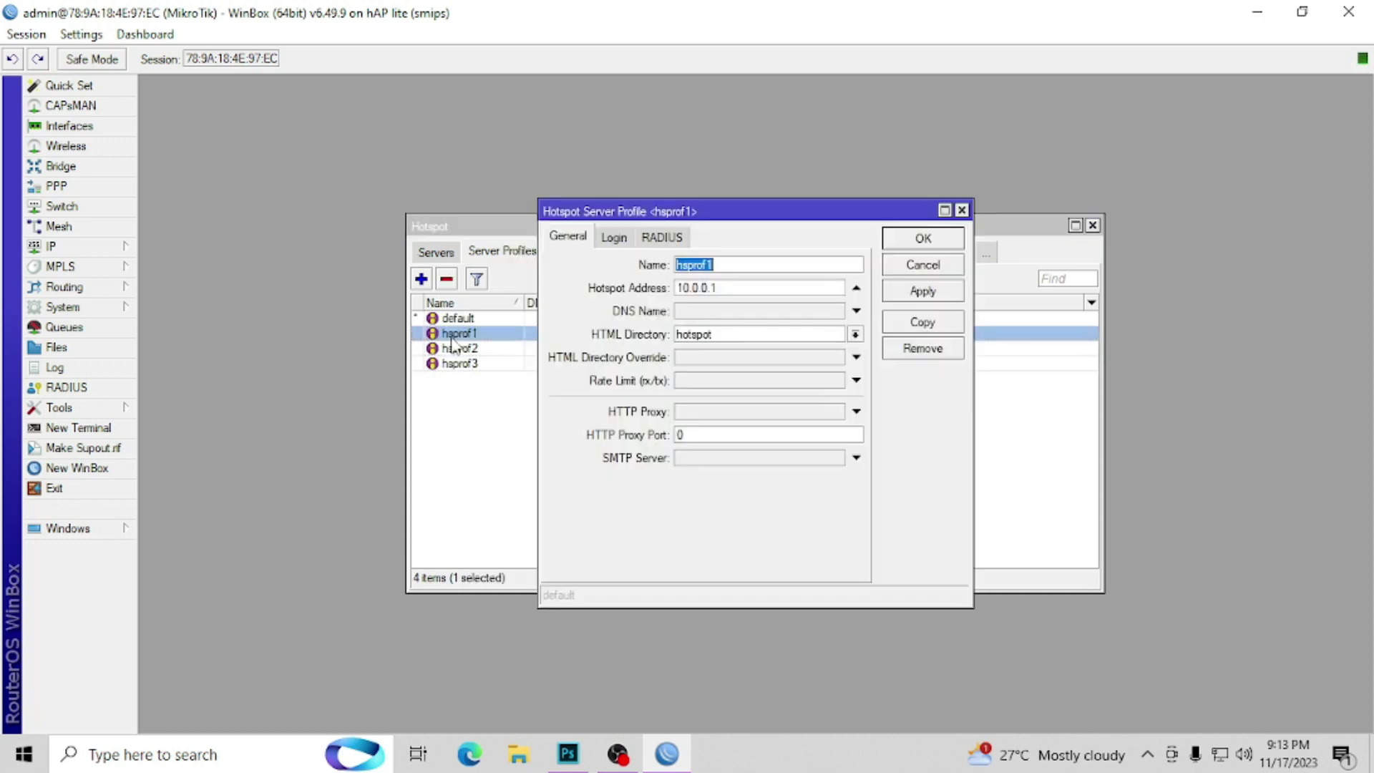
left_click(616, 239)
left_click(694, 315)
left_click(698, 334)
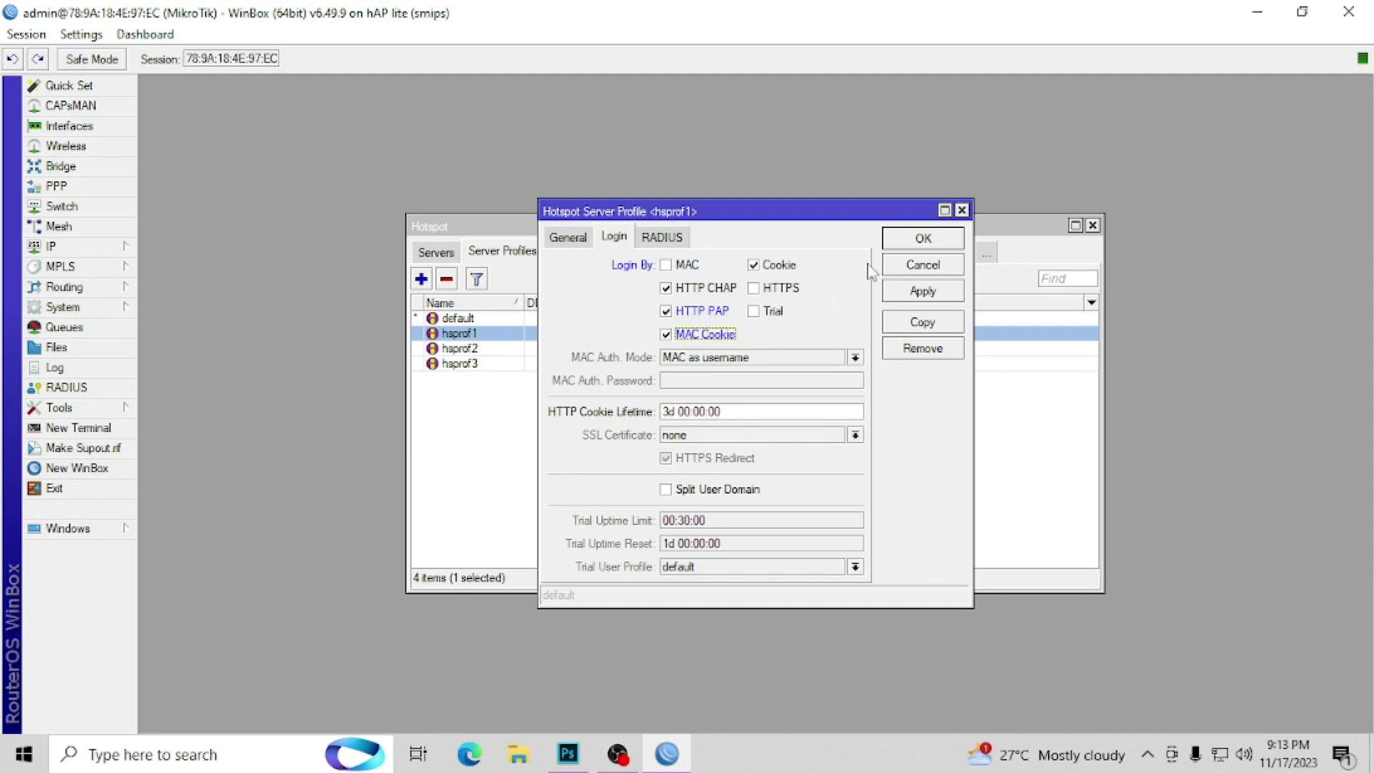
left_click(919, 239)
left_click(583, 473)
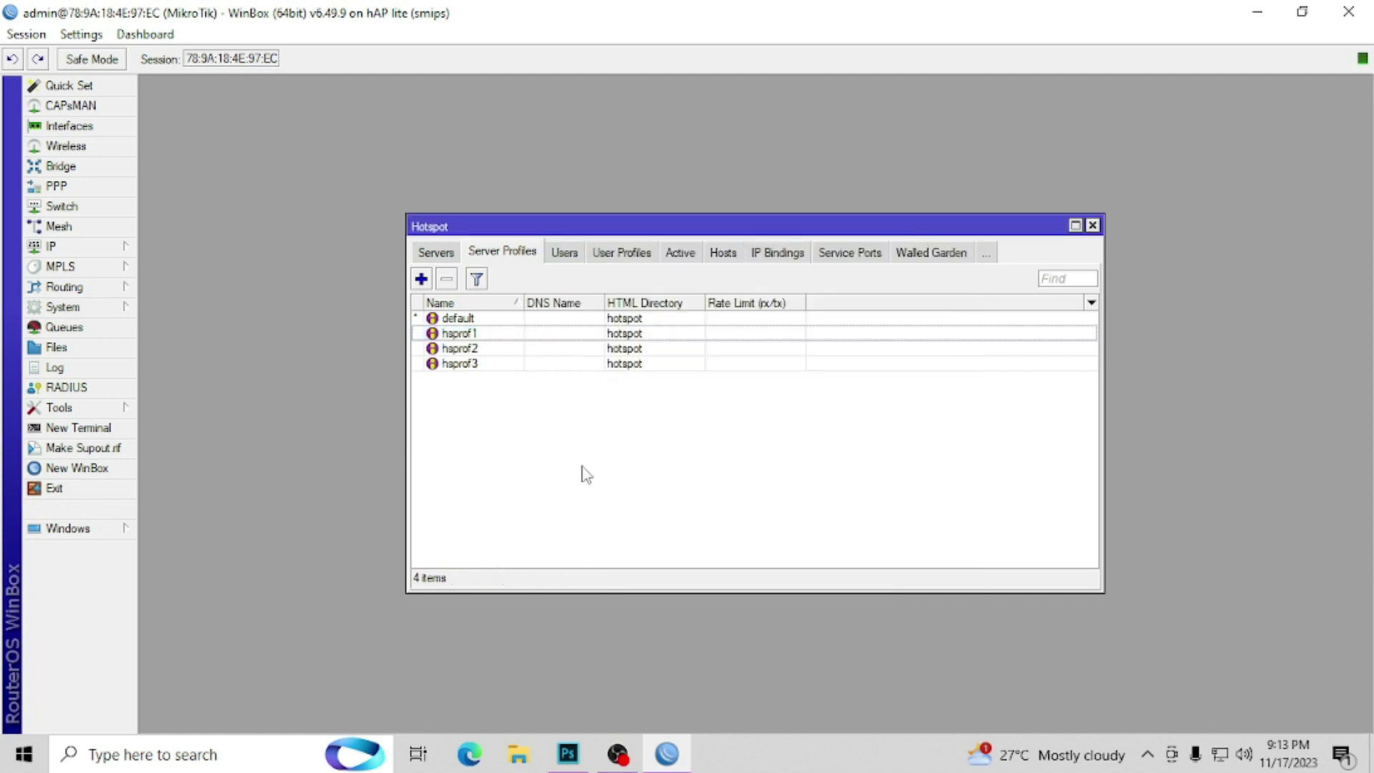
Step: Open the default user profile's Scripts tab
left_click(637, 259)
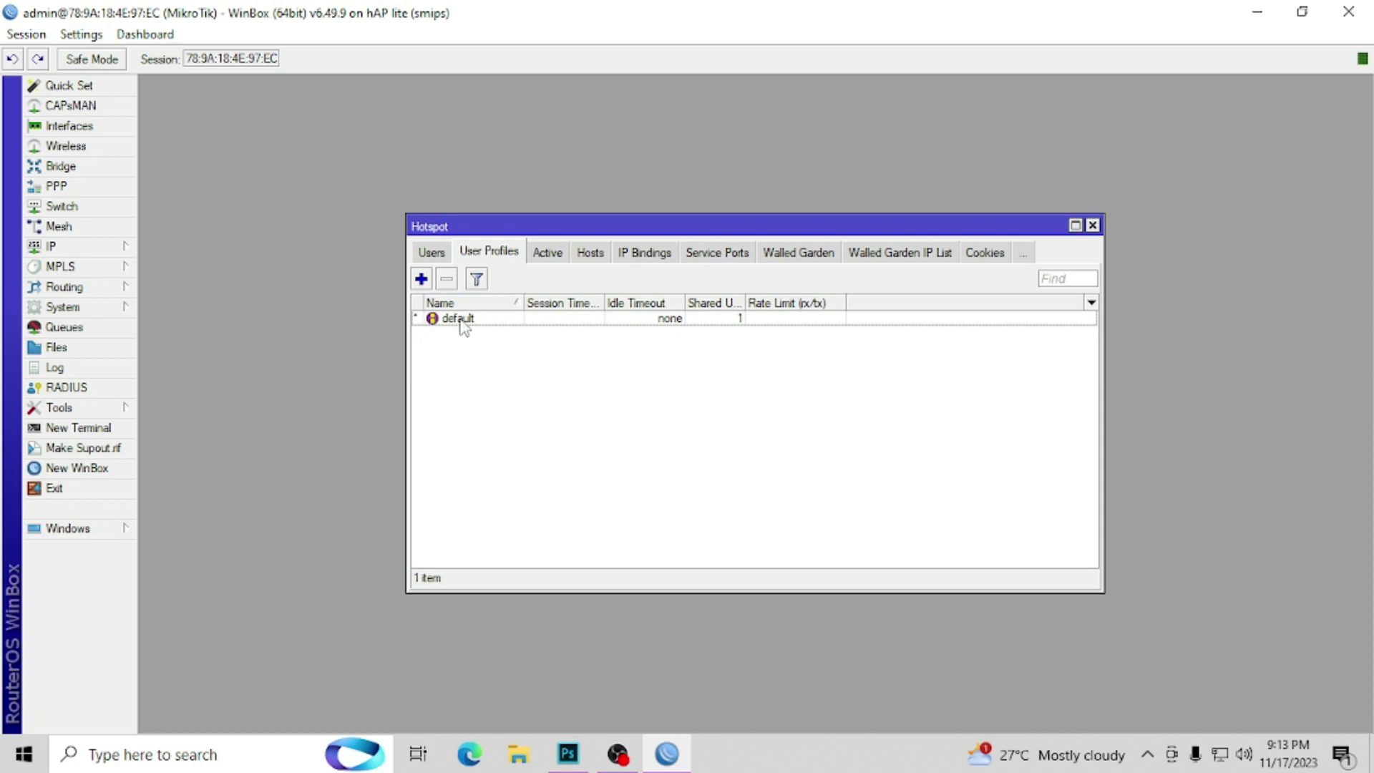
double_click(462, 322)
left_click(671, 179)
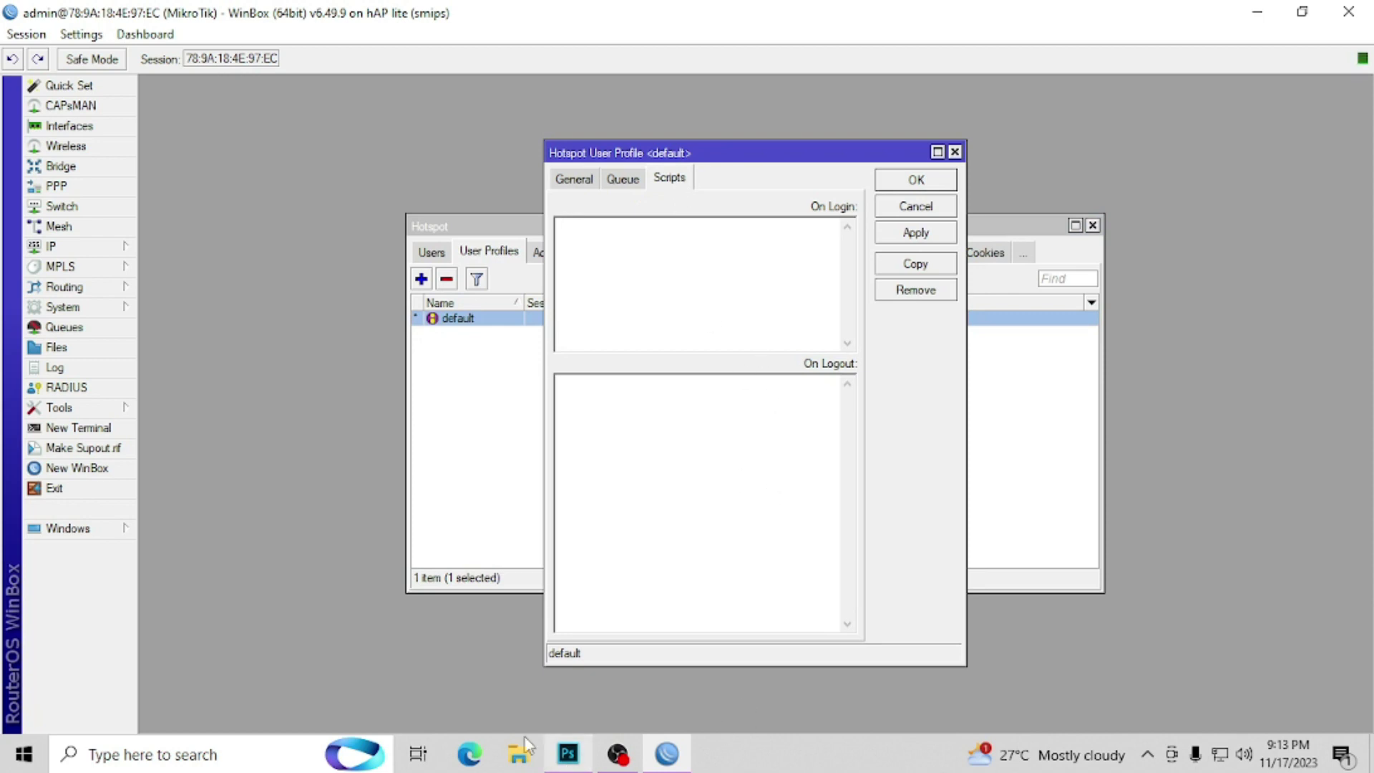
Step: Search for 'juanfi github' from the Edge address bar
left_click(471, 757)
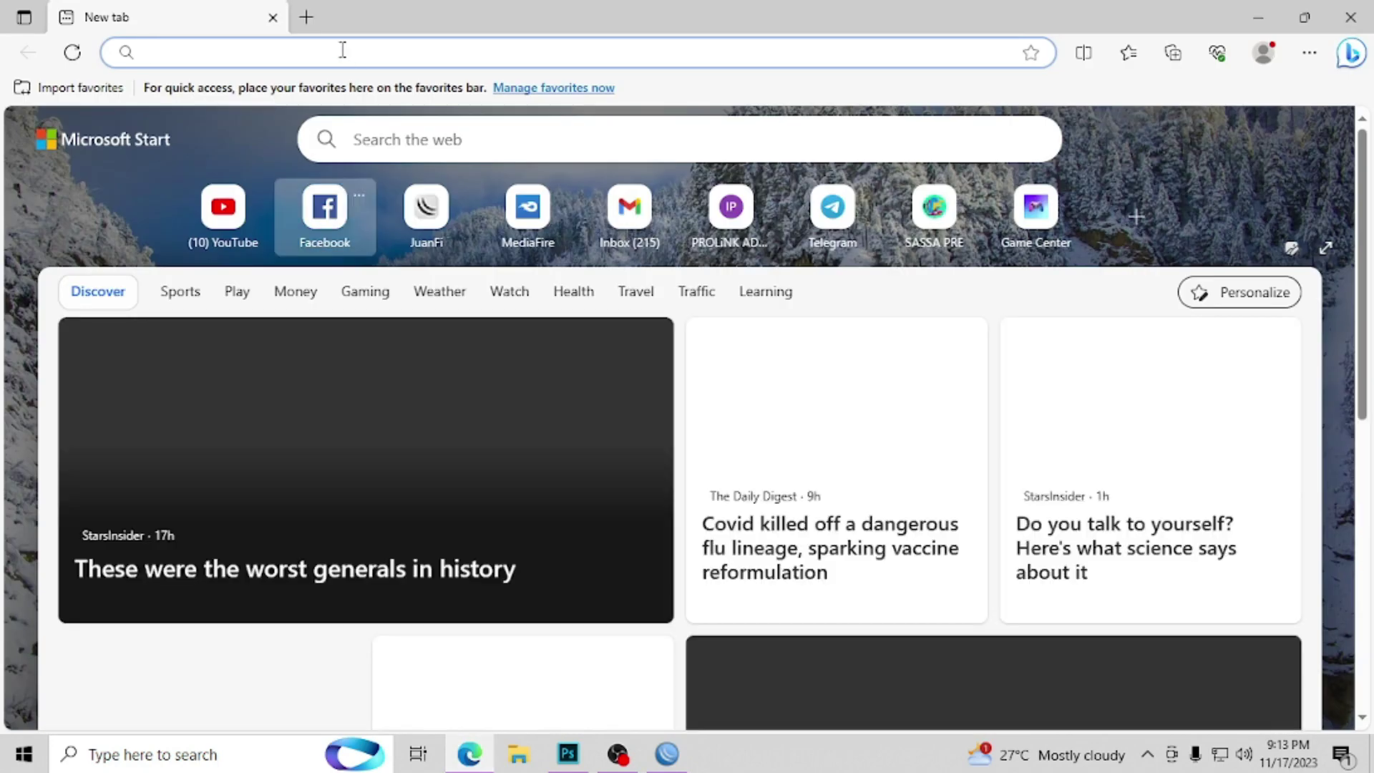
type("JU")
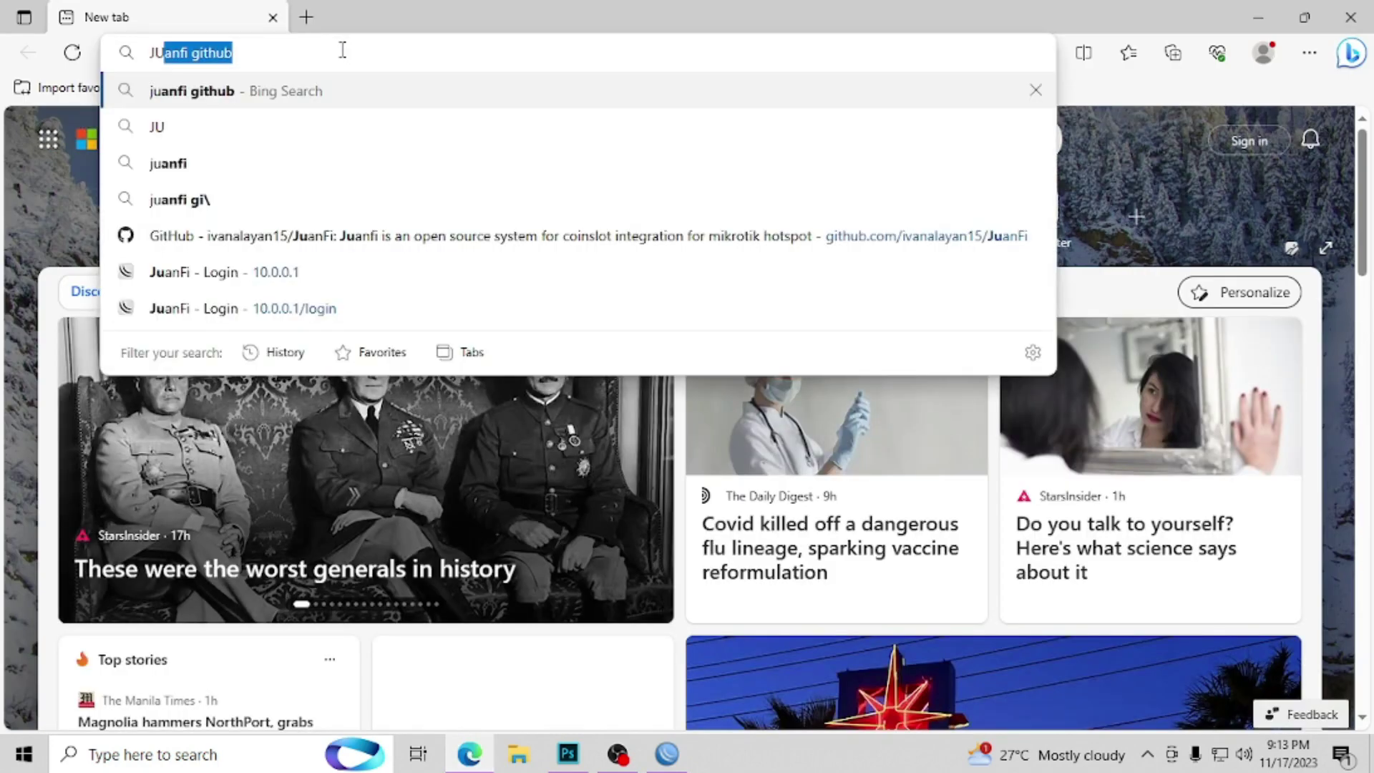
type("AN")
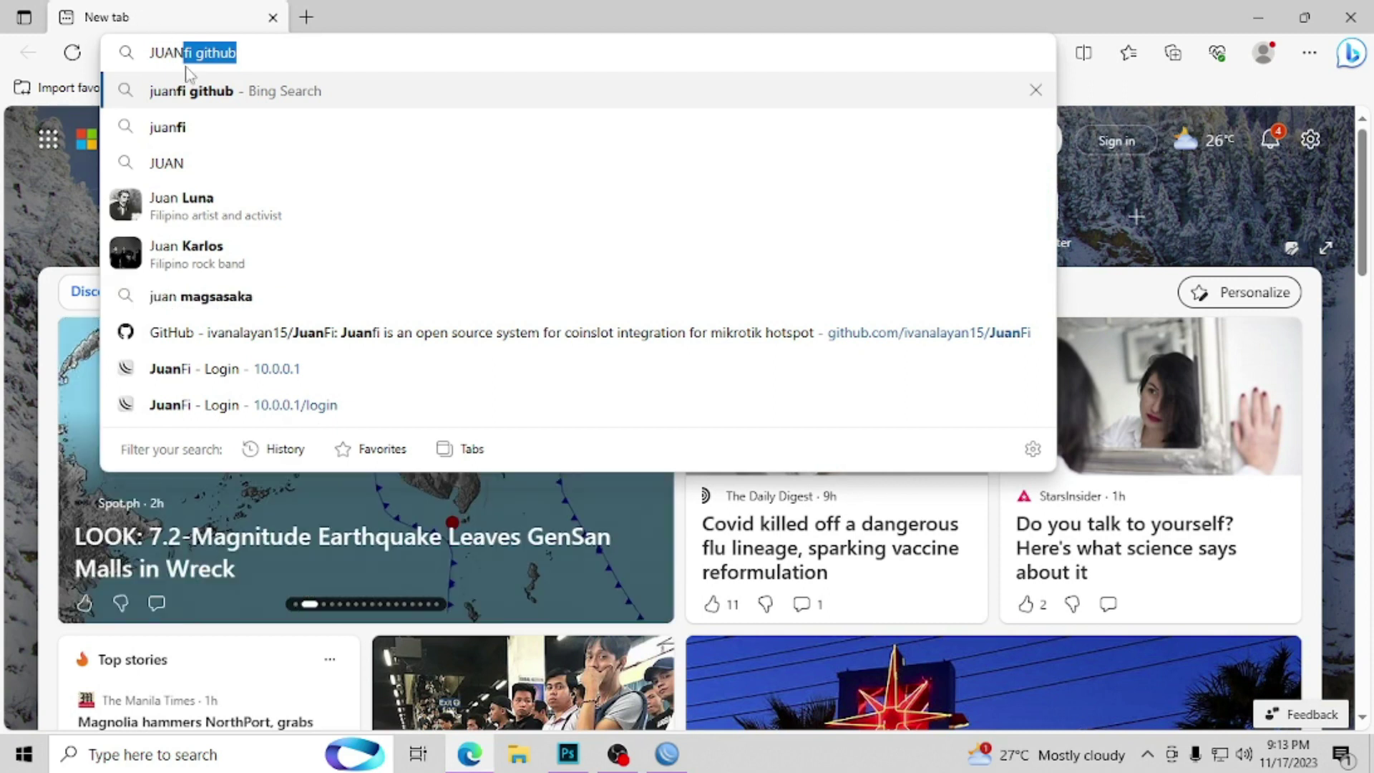
left_click(190, 96)
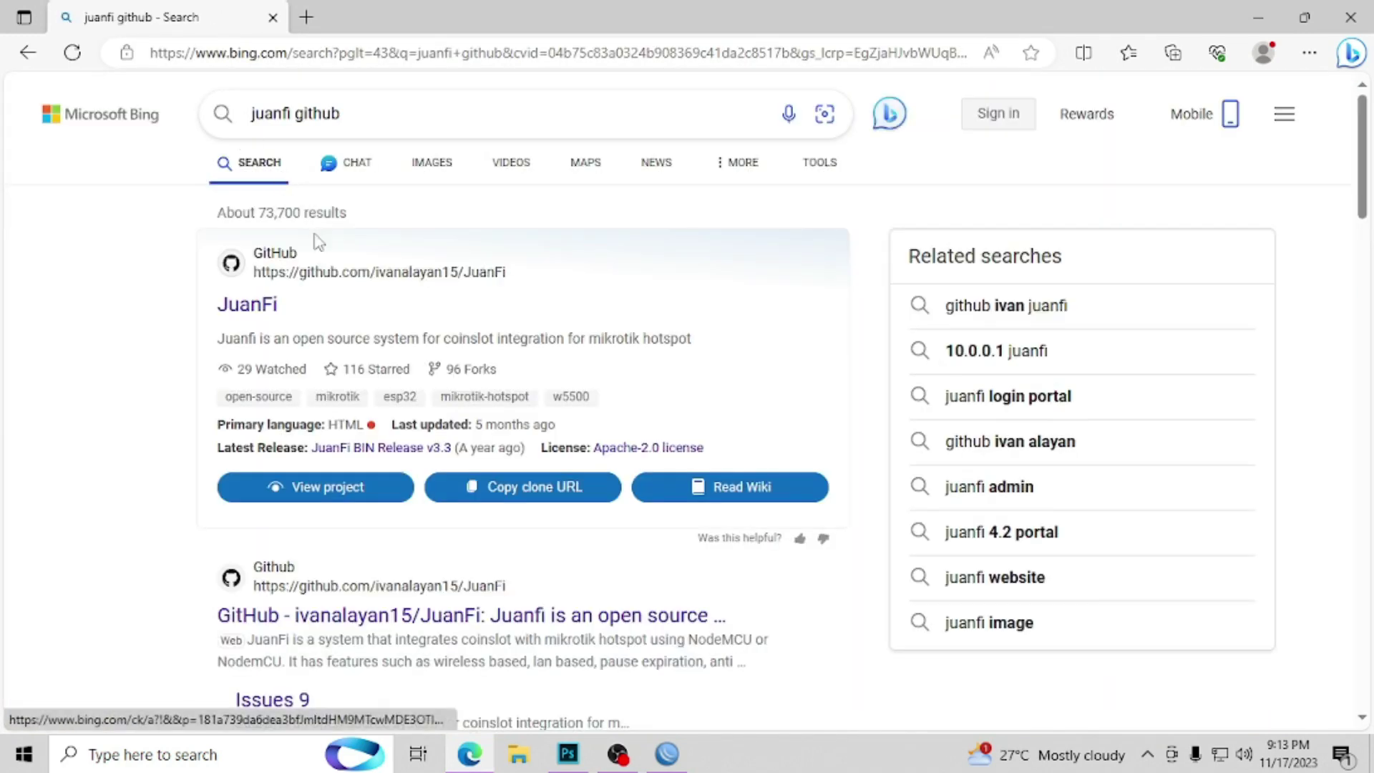
Step: Copy the on-login script from the JuanFi GitHub README, then return to WinBox
left_click(273, 313)
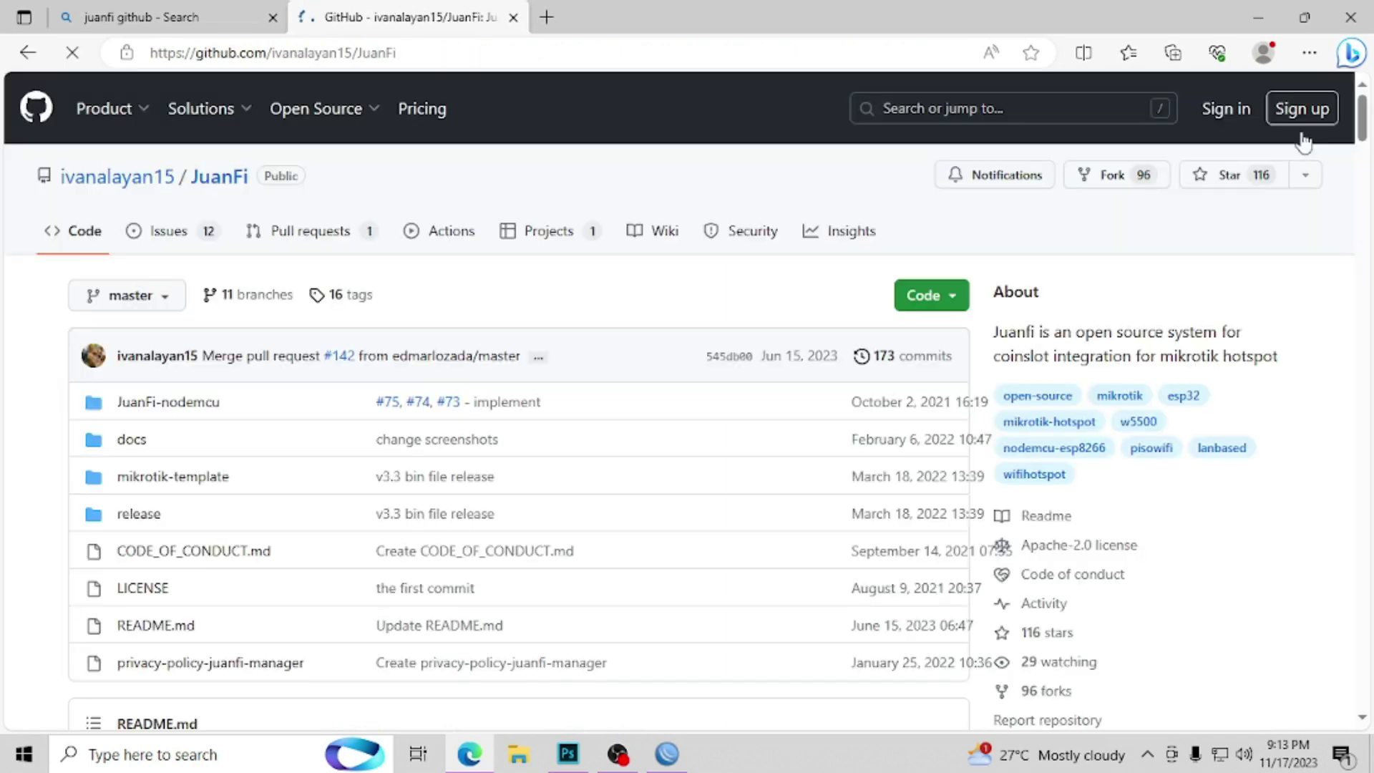
left_click_drag(1362, 108, 1368, 513)
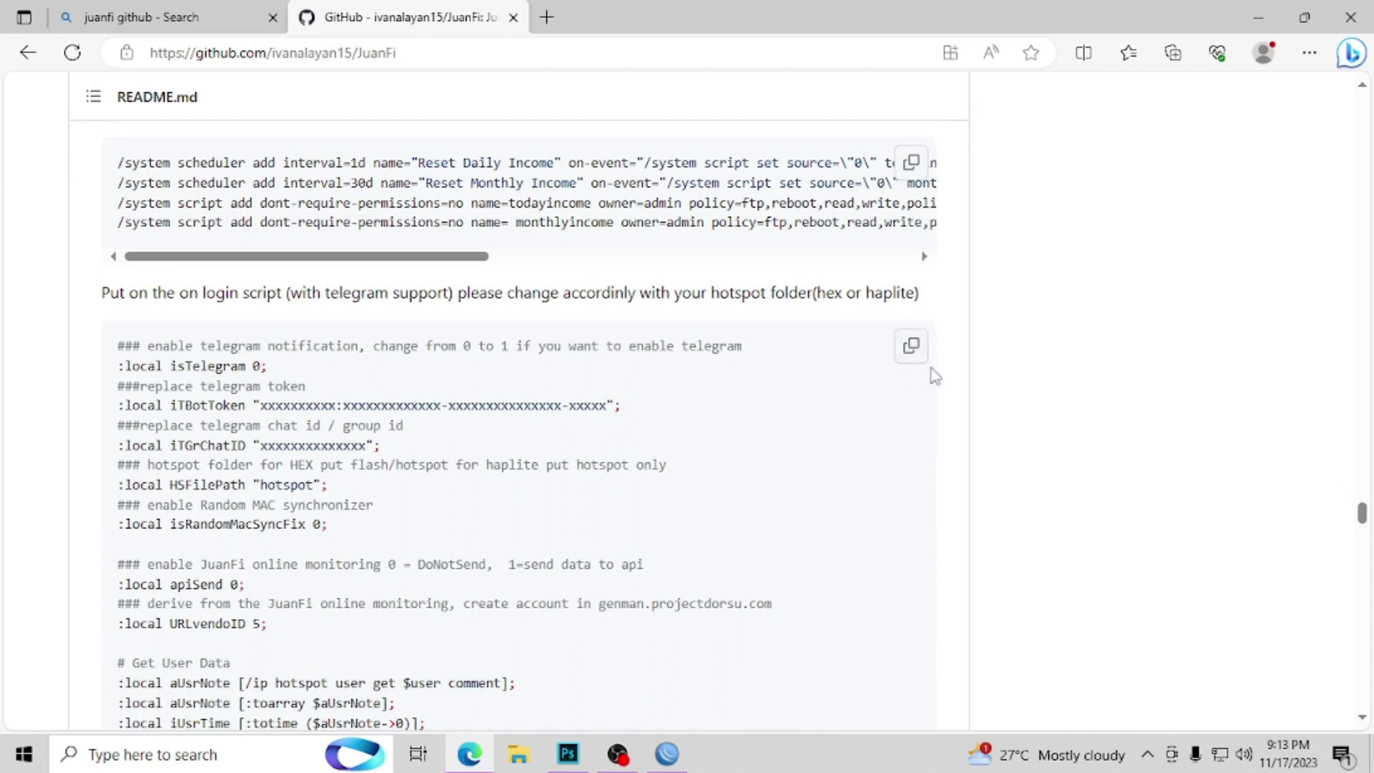
left_click(913, 350)
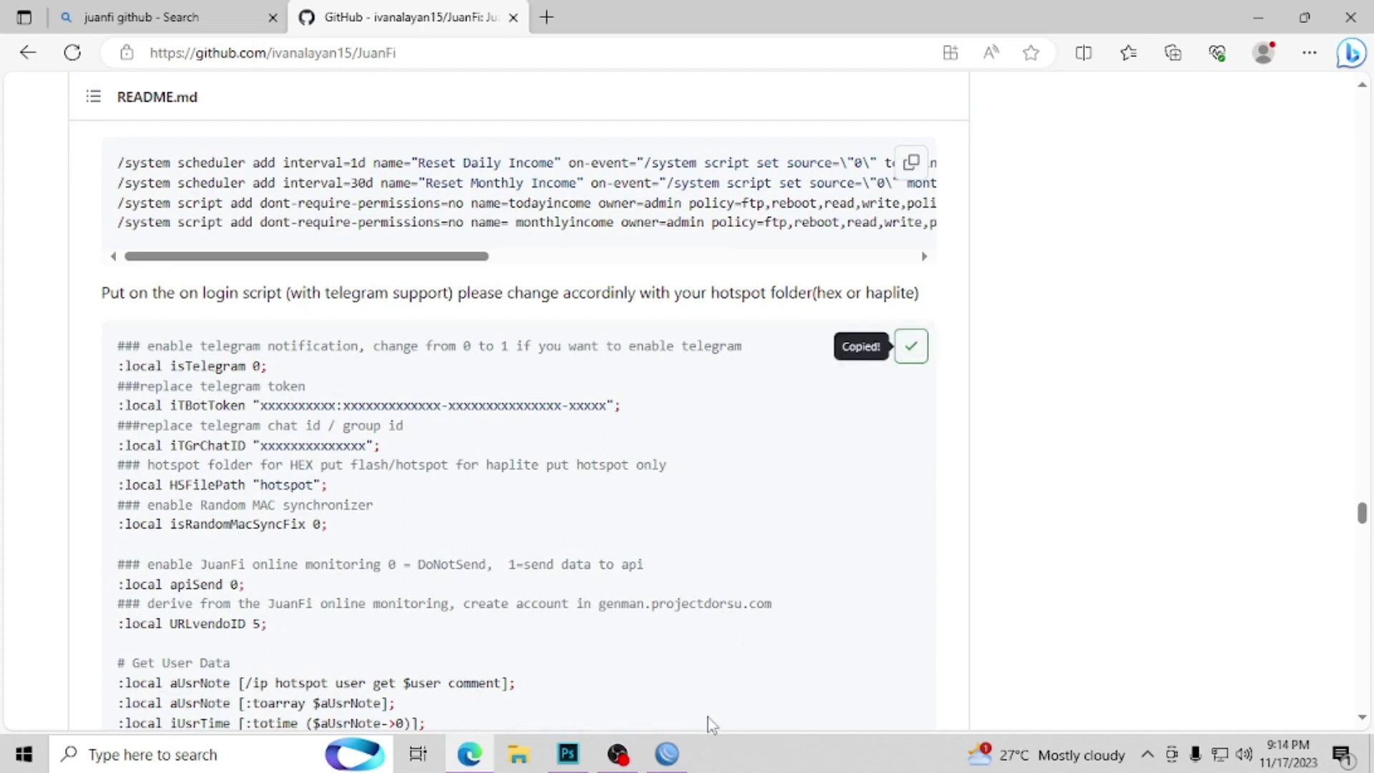
left_click(676, 754)
Step: Paste the JuanFi script into the default user profile's On Login box
right_click(679, 246)
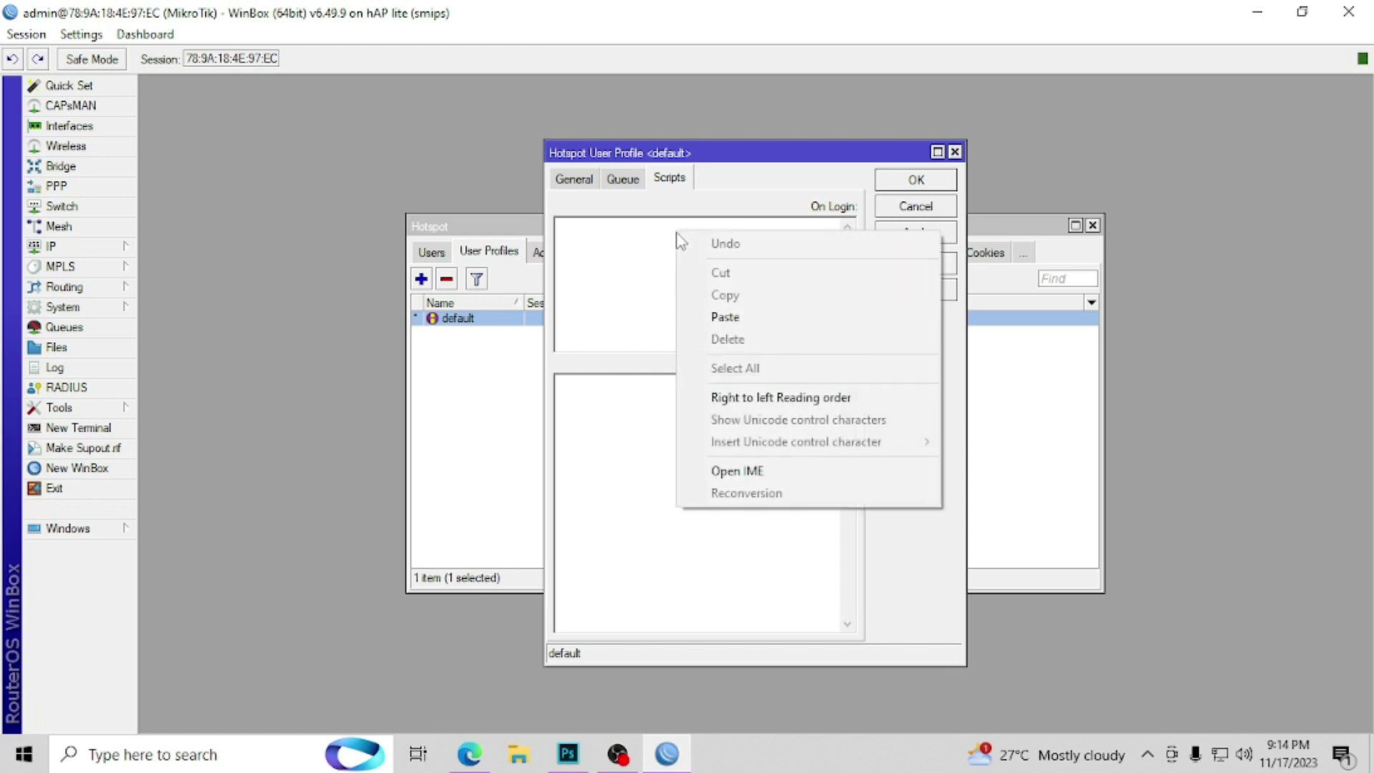
left_click(720, 315)
left_click_drag(847, 327, 847, 239)
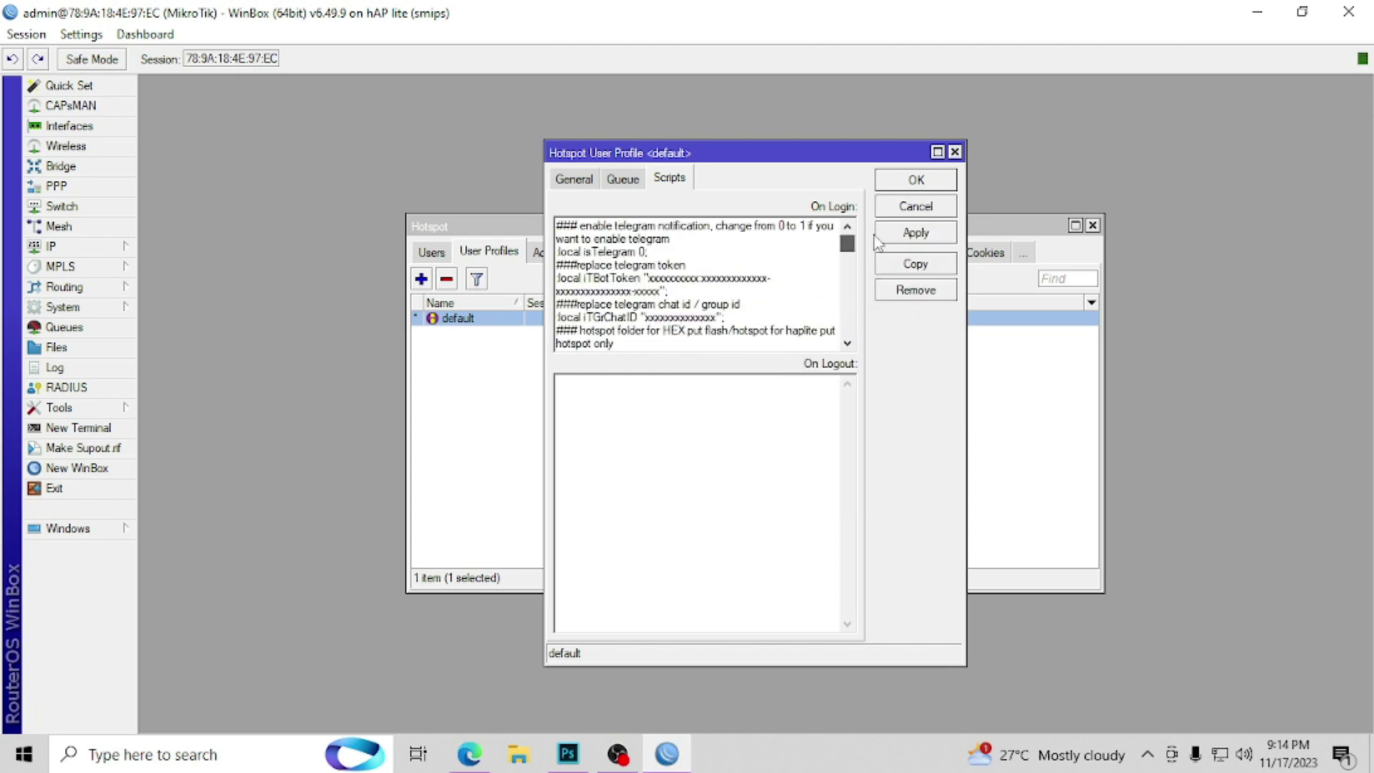
left_click(847, 343)
left_click(847, 344)
left_click(847, 343)
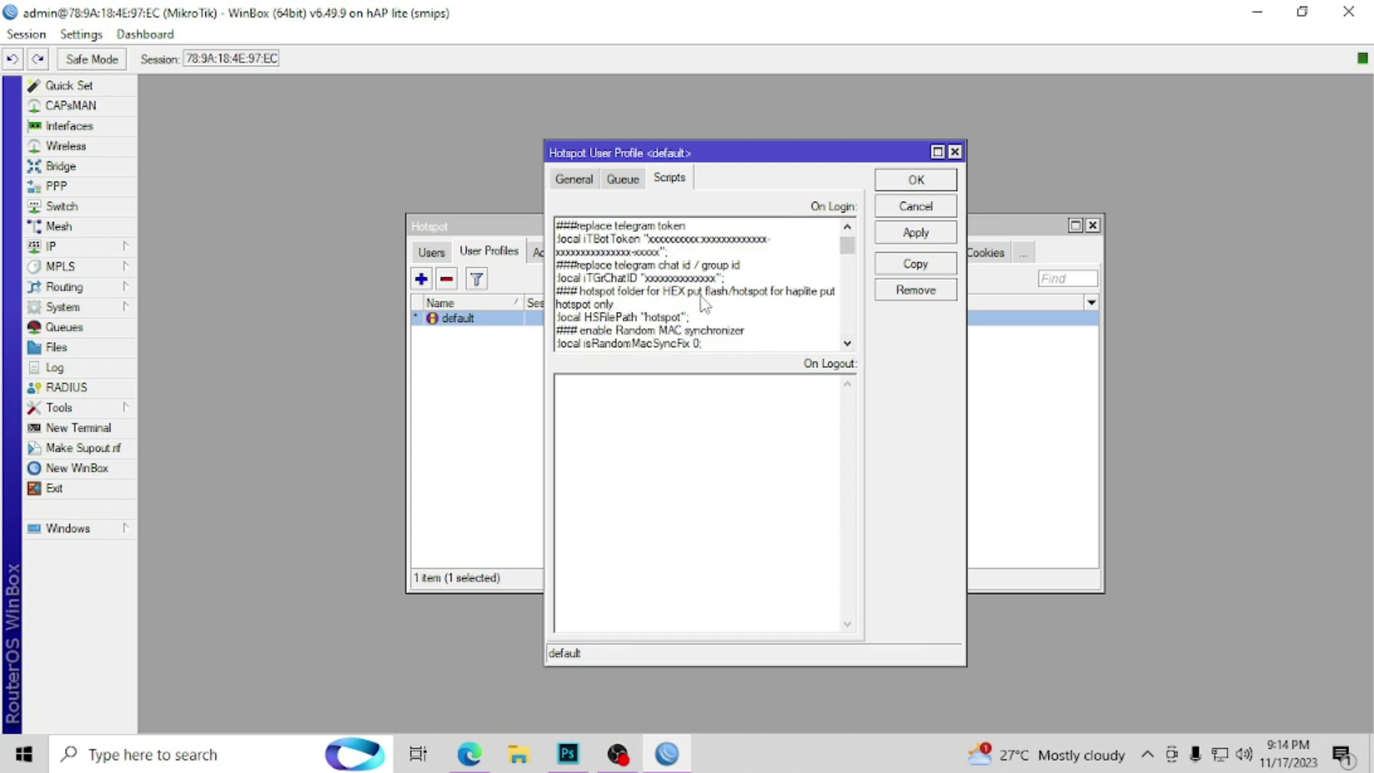
Step: Change the HSFilePath line to read "flash/hotspot"
left_click_drag(707, 291, 765, 293)
left_click(681, 317)
type("flash/")
key("BackSpace")
key("BackSpace")
key("BackSpace")
key("BackSpace")
key("BackSpace")
key("BackSpace")
type("flash/")
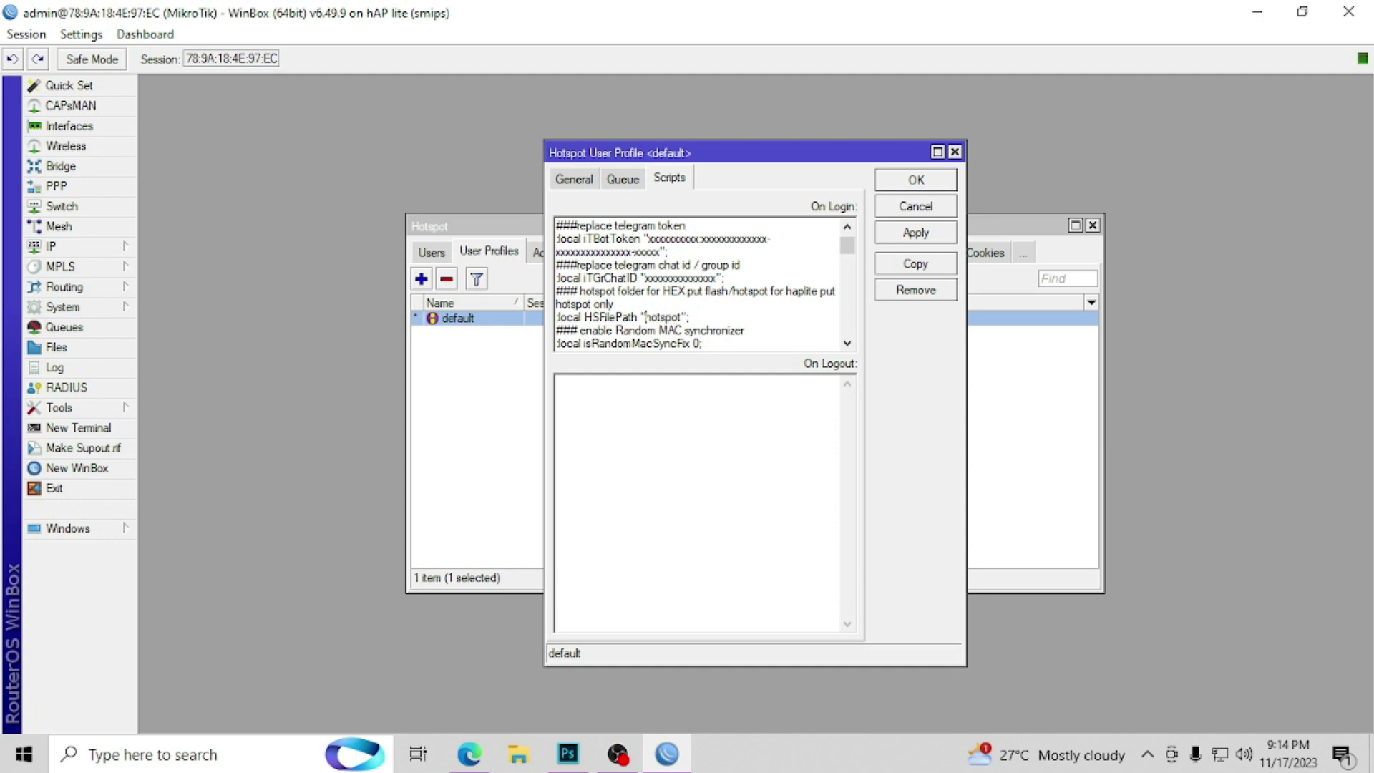
Step: In the JuanFi GitHub README, copy the 'Put on the on logout script' code block
left_click(657, 759)
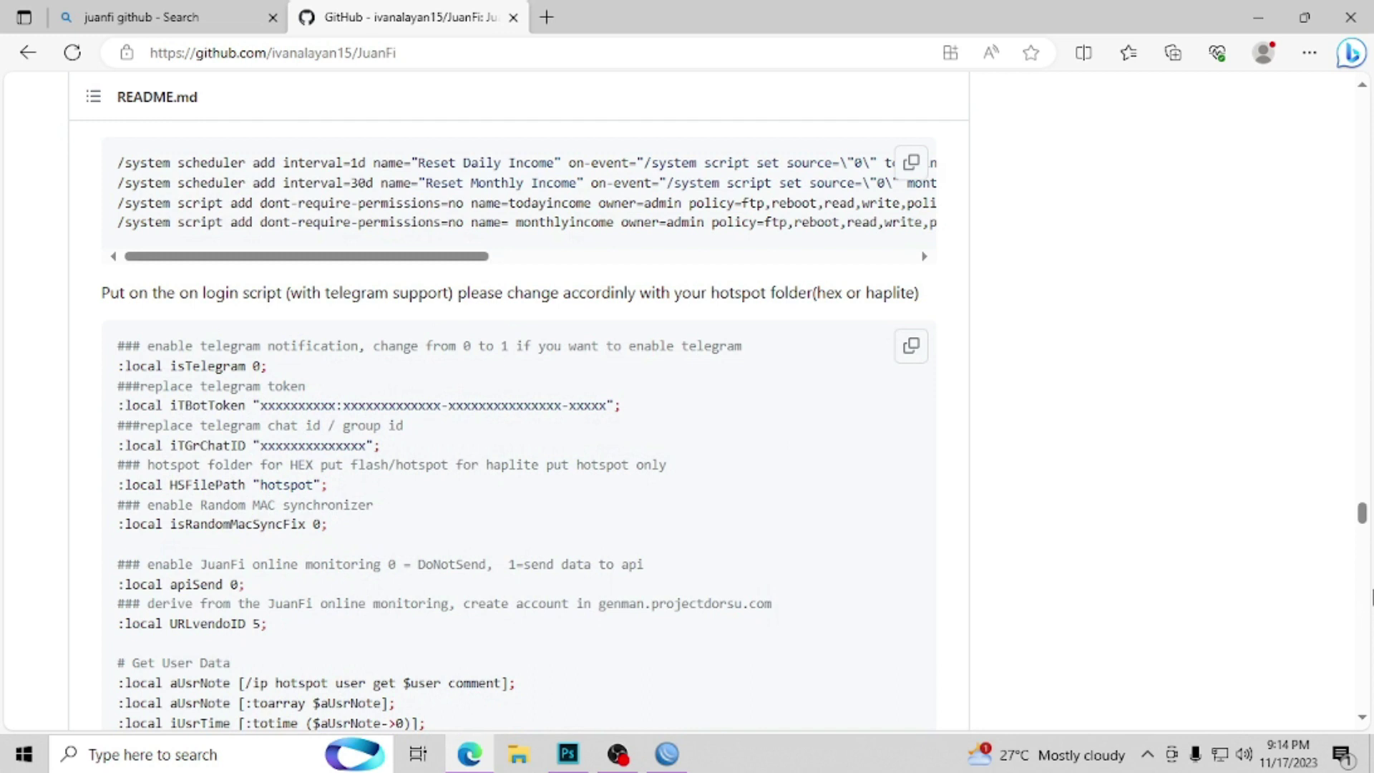
scroll(1370, 596, "down", 20)
mouse_move(1369, 587)
left_mouse_down()
mouse_move(1370, 644)
mouse_move(1364, 597)
left_mouse_up()
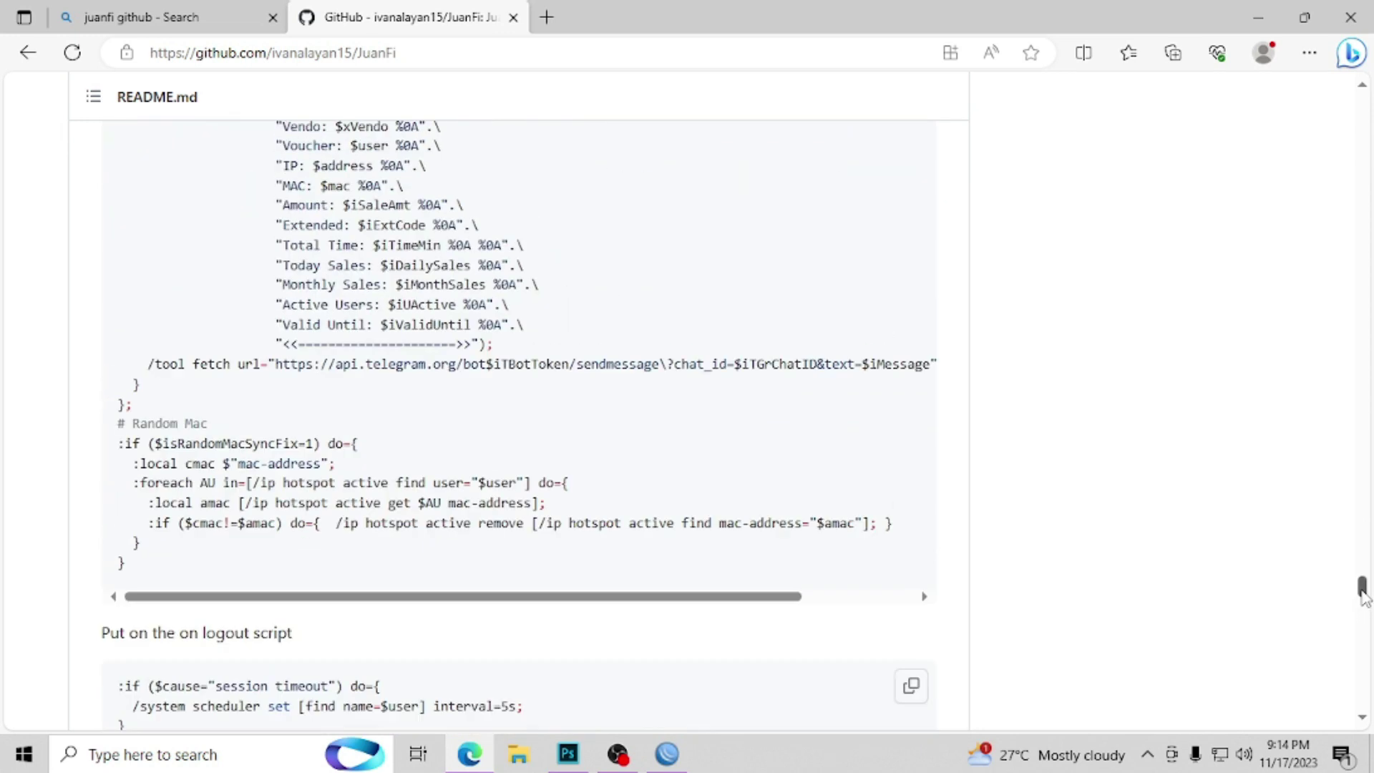
left_click(911, 685)
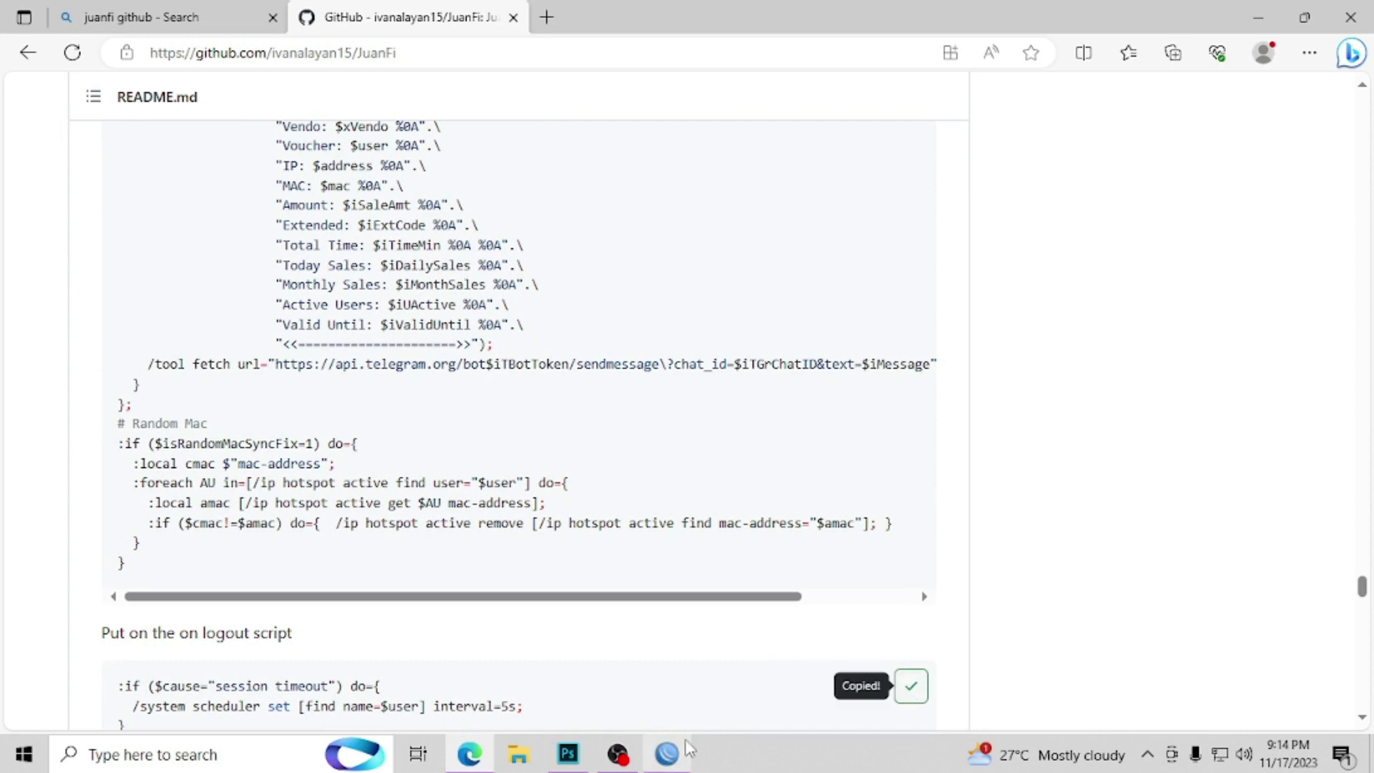
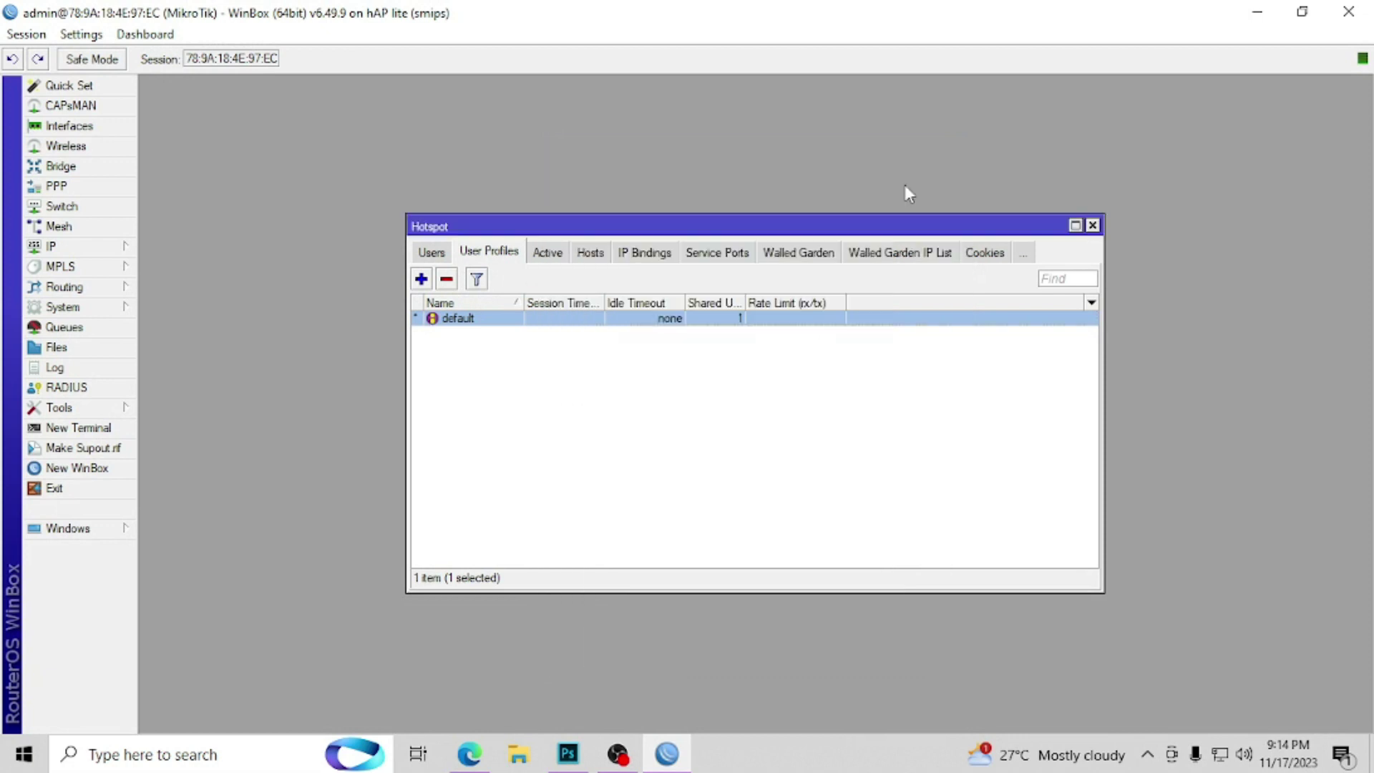
Step: Copy the JuanFi README's step 7 walled-garden and firewall commands for 10.0.10.253, then return to WinBox
left_click(546, 477)
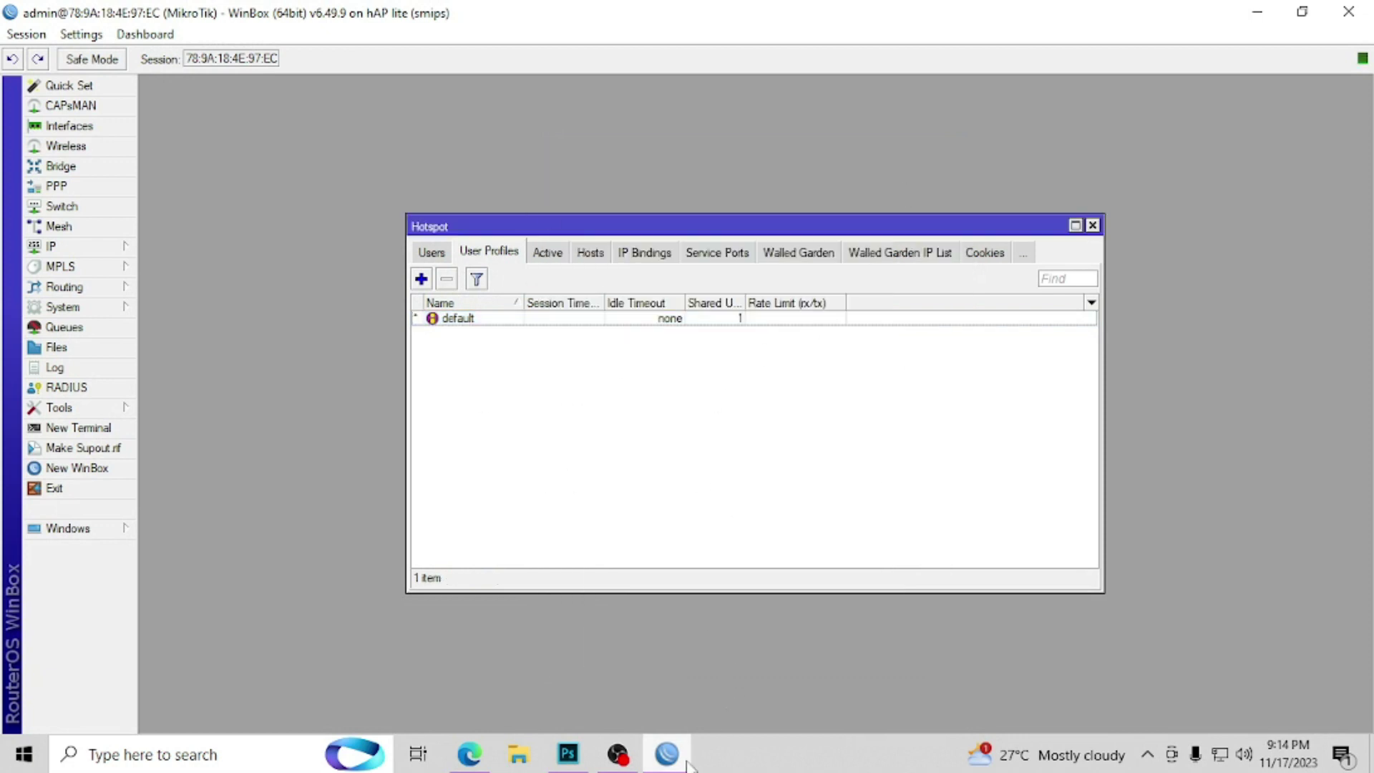
left_click(674, 764)
left_click_drag(1363, 583, 1362, 500)
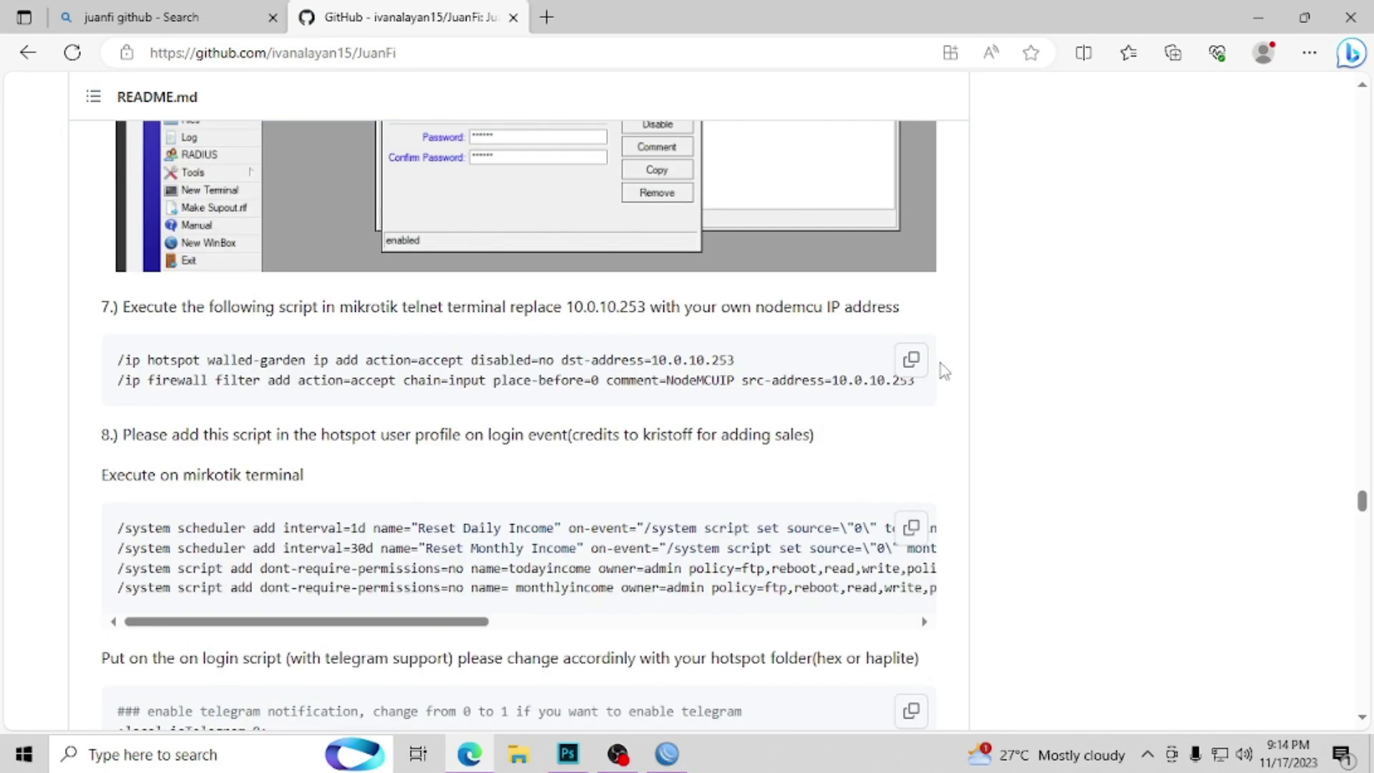
left_click(912, 361)
left_click(667, 753)
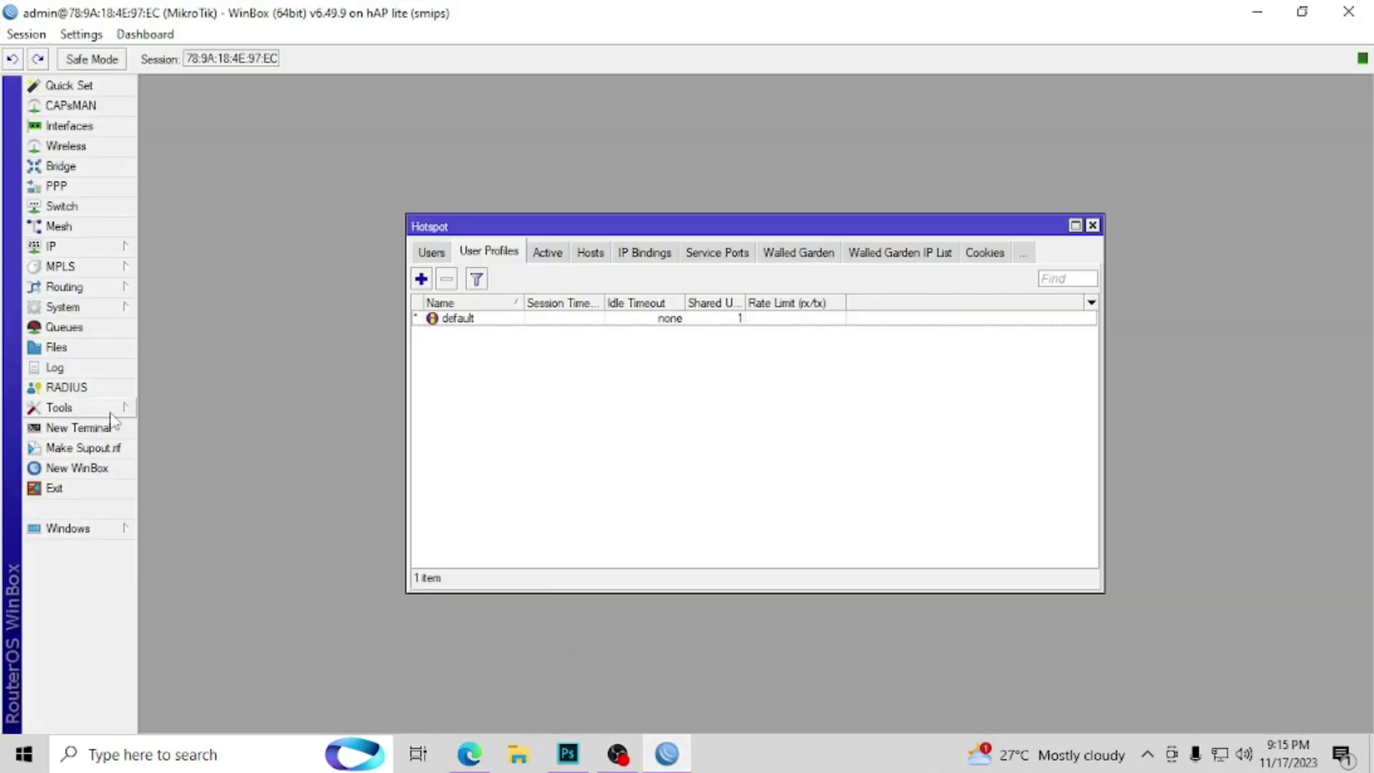
Step: Paste the step 7 walled-garden and firewall commands into a new WinBox terminal
left_click(111, 428)
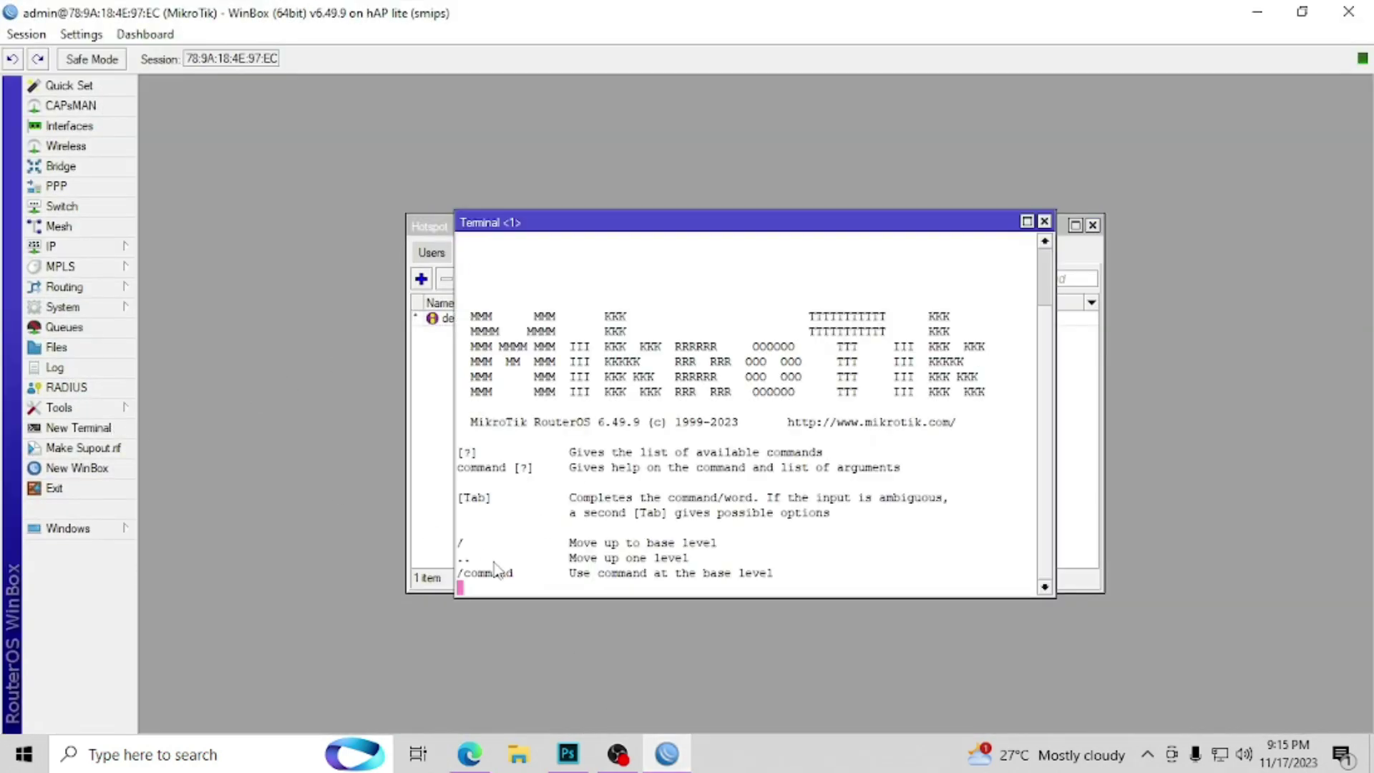
right_click(640, 592)
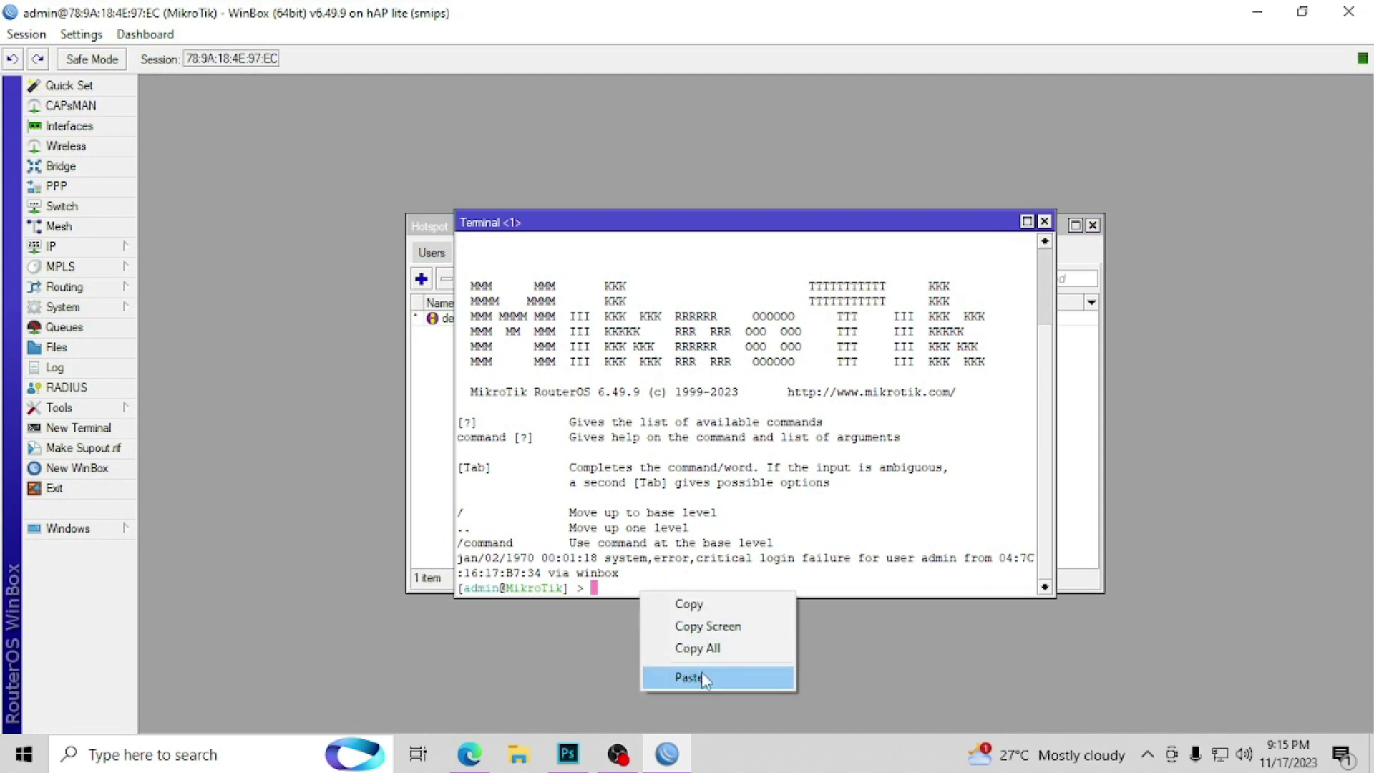
left_click(701, 676)
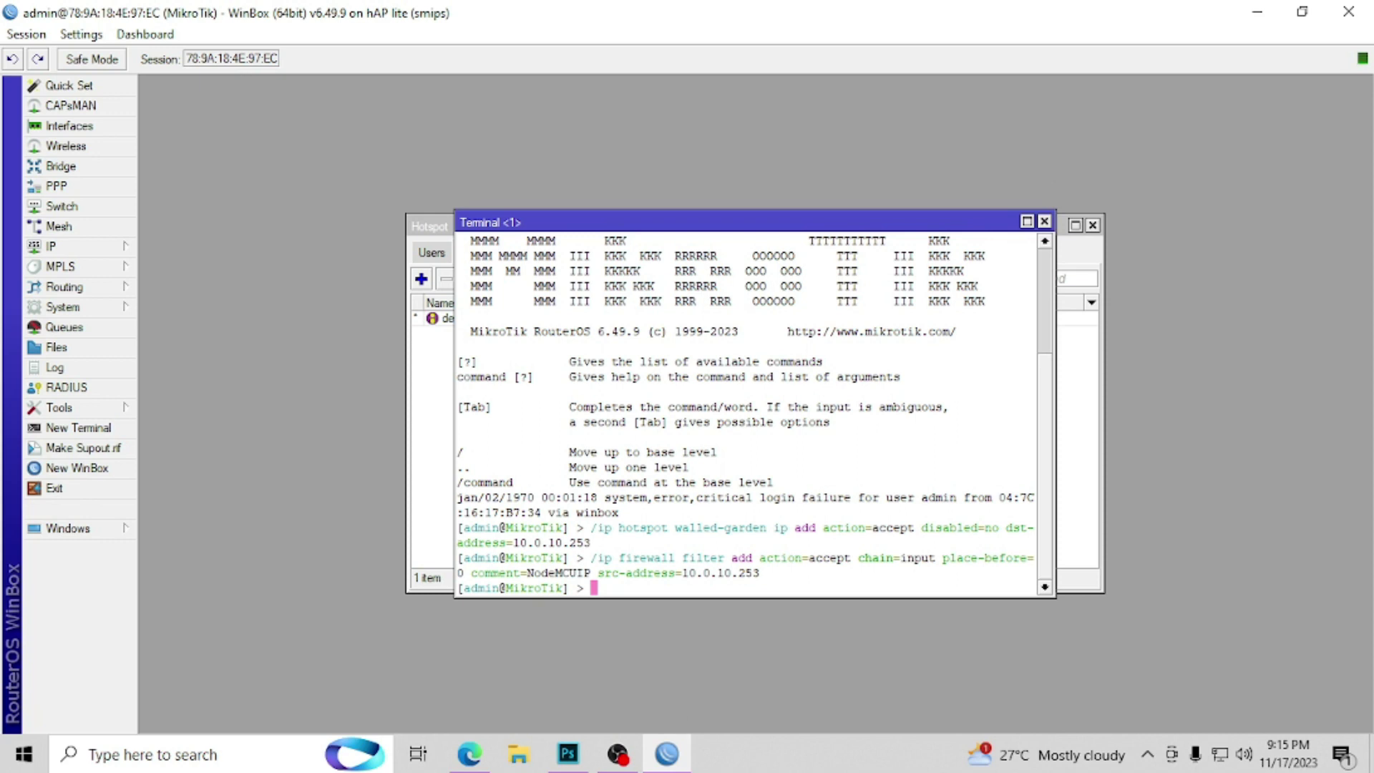
Step: Copy step 8's scheduler and todayincome/monthlyincome script commands from the README and run them in the terminal
key("alt+Tab")
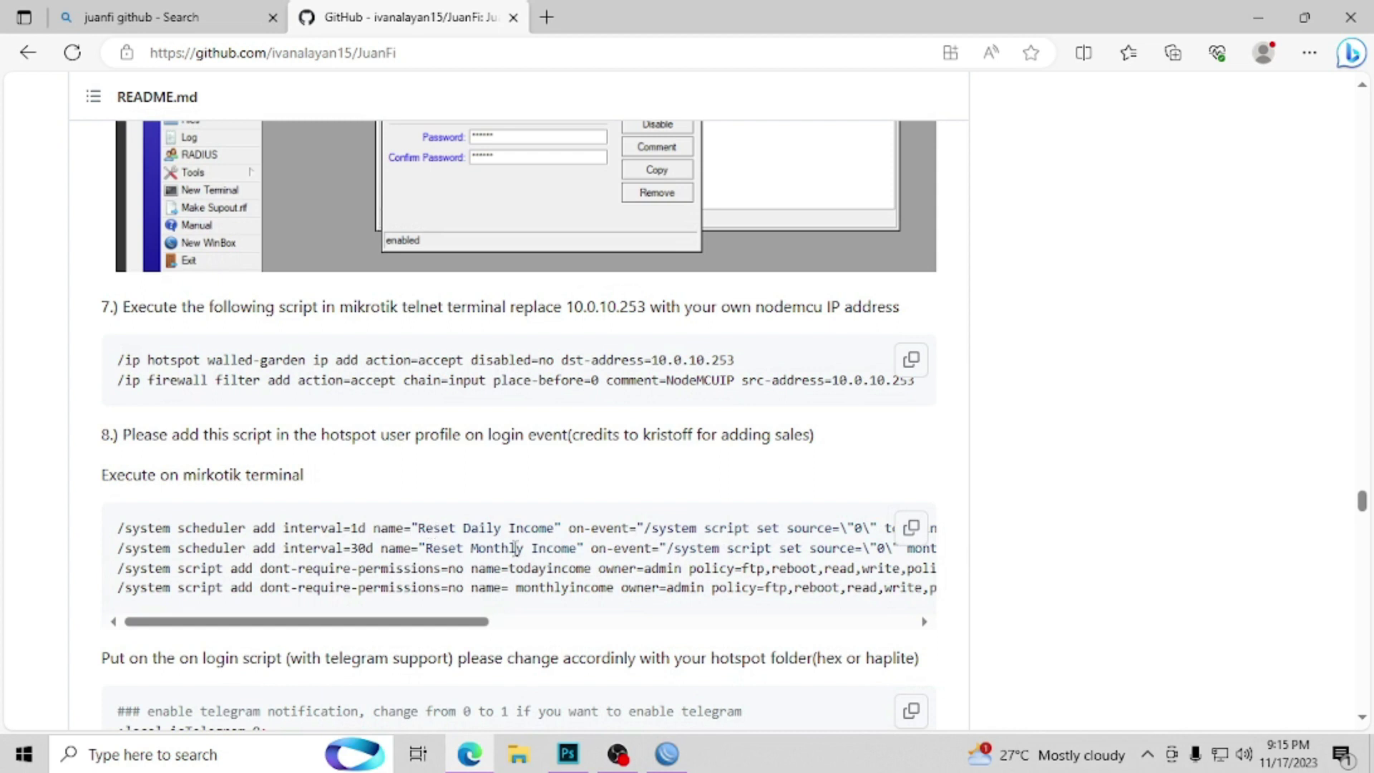
left_click(911, 527)
left_click(667, 758)
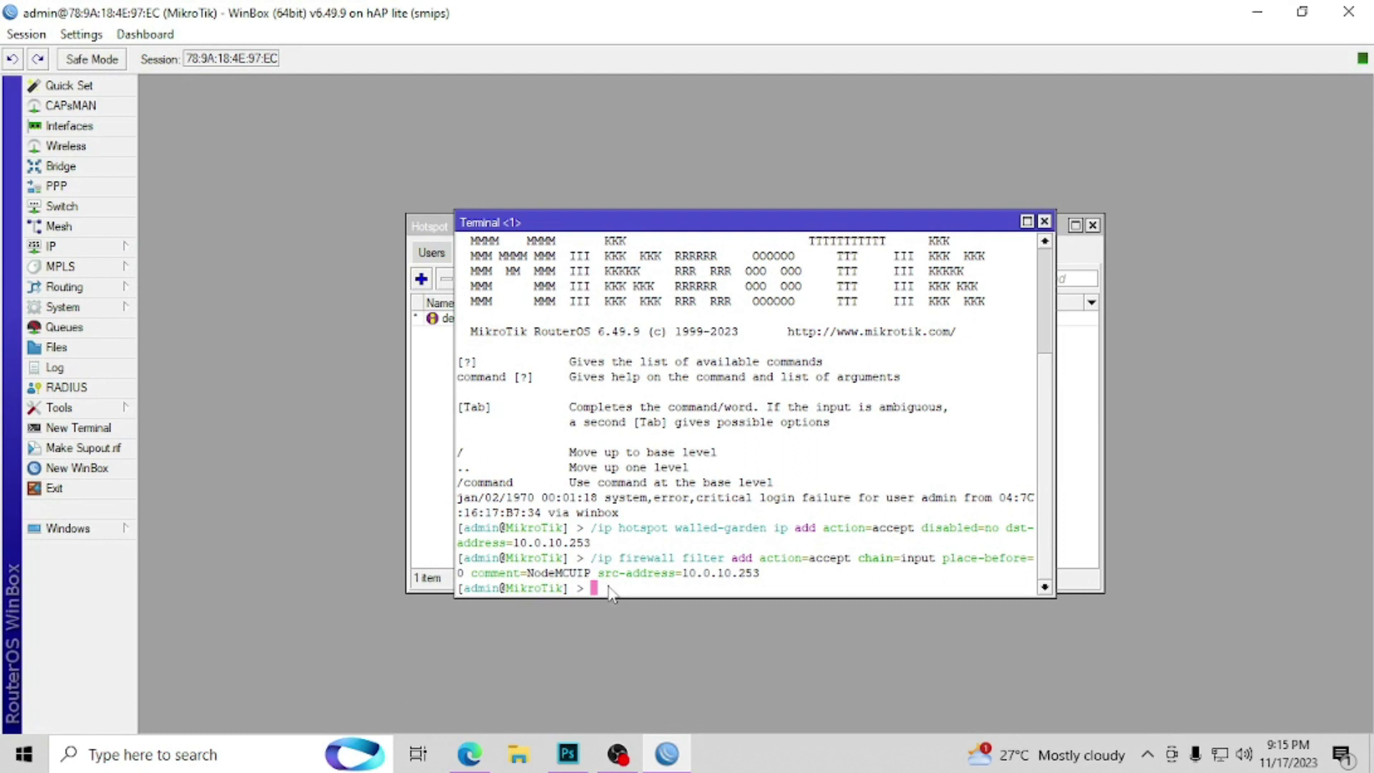
right_click(610, 591)
left_click(639, 672)
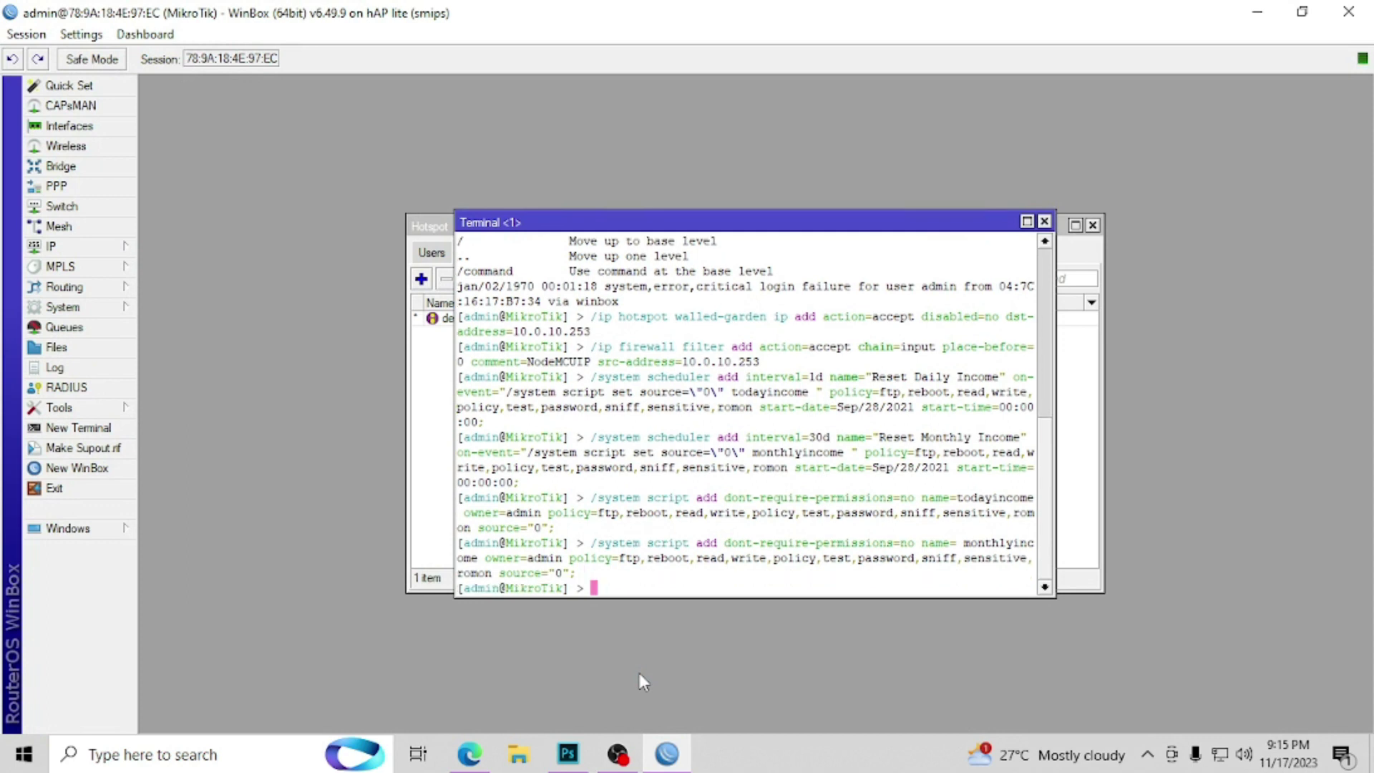
left_click(1044, 223)
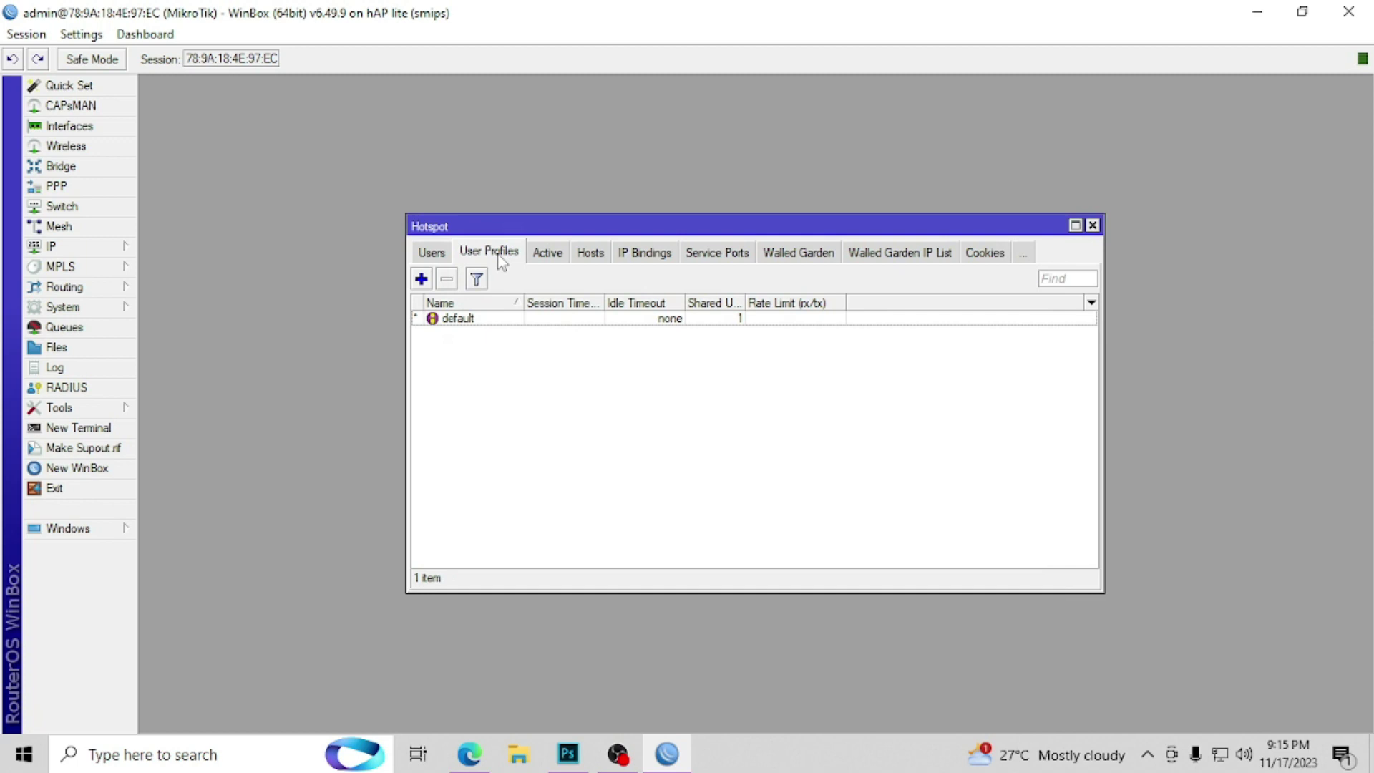
Step: Create router user pisonet in the full group with a confirmed password
left_click(1092, 226)
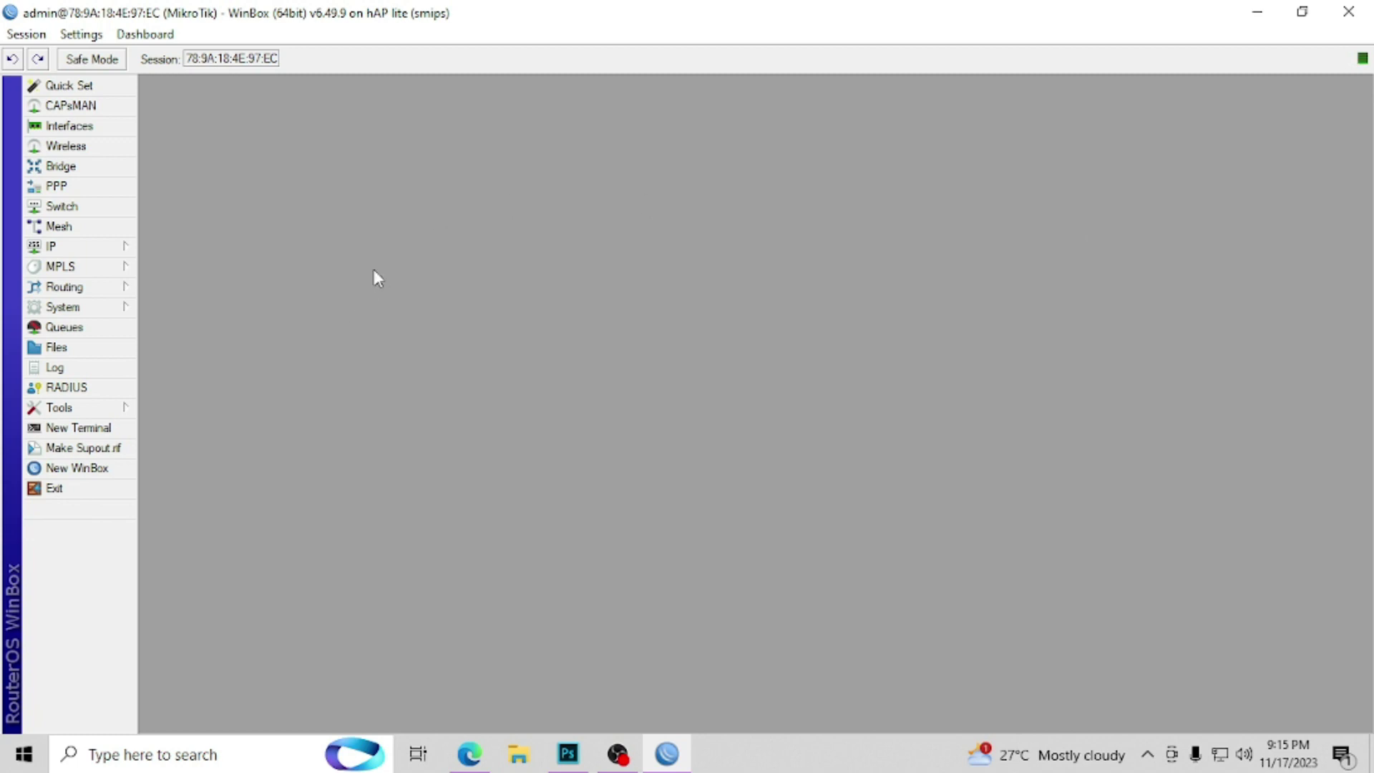
left_click(114, 315)
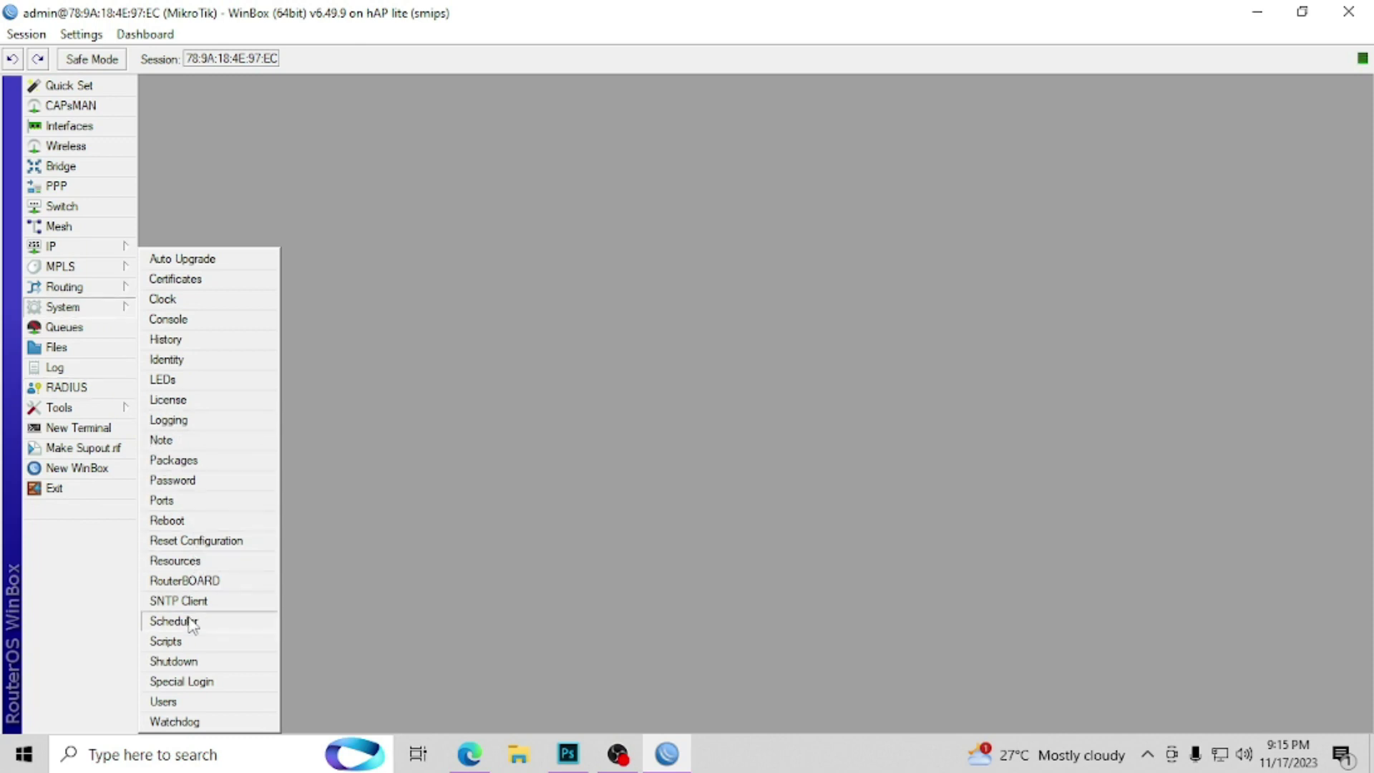
left_click(179, 702)
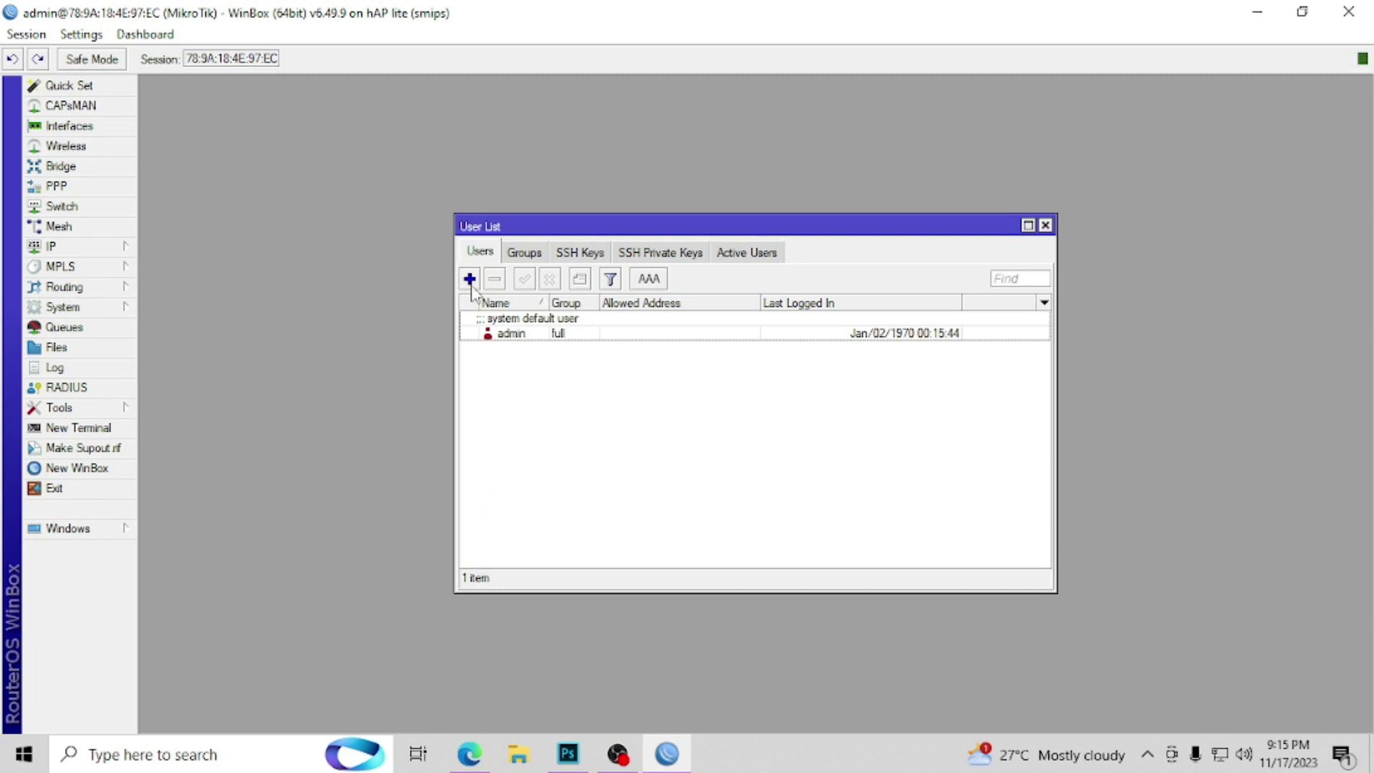
left_click(470, 279)
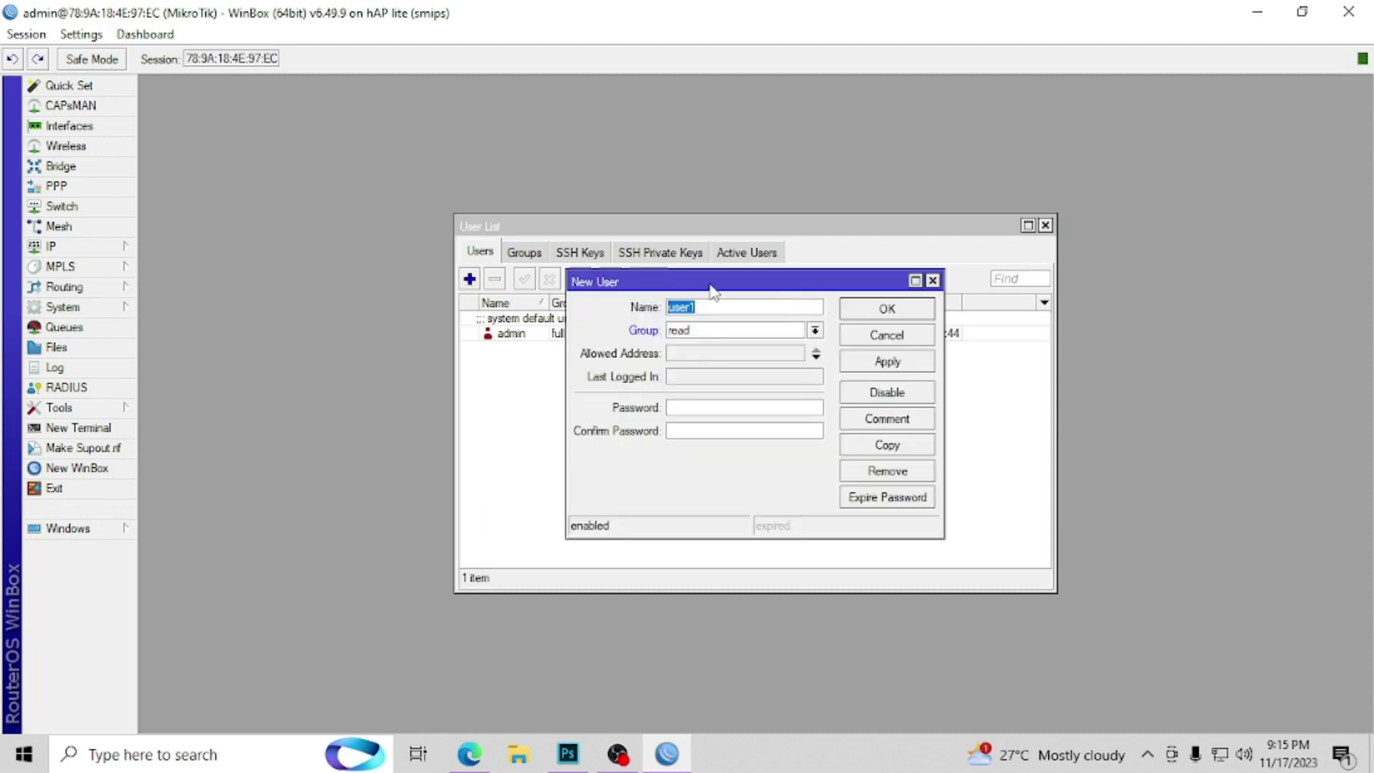
type("pisone")
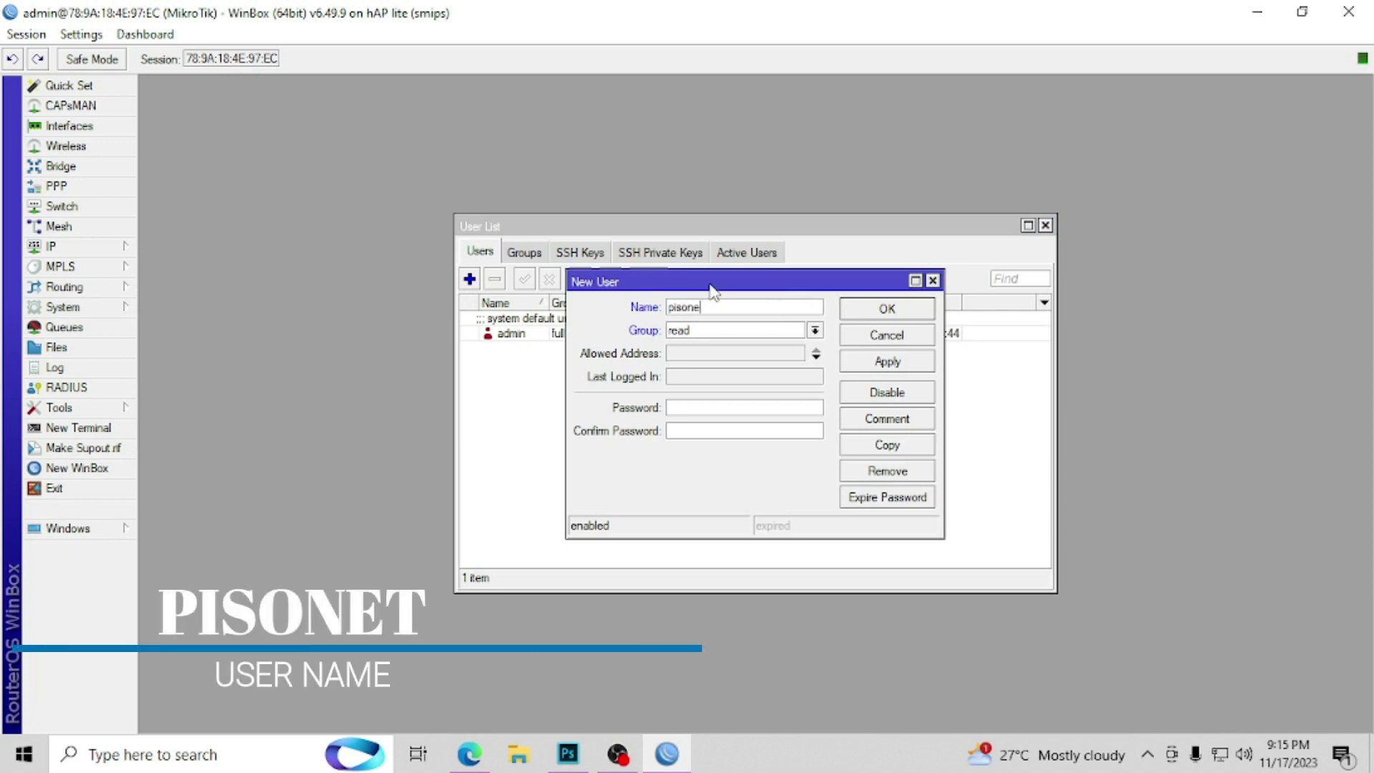
left_click(757, 330)
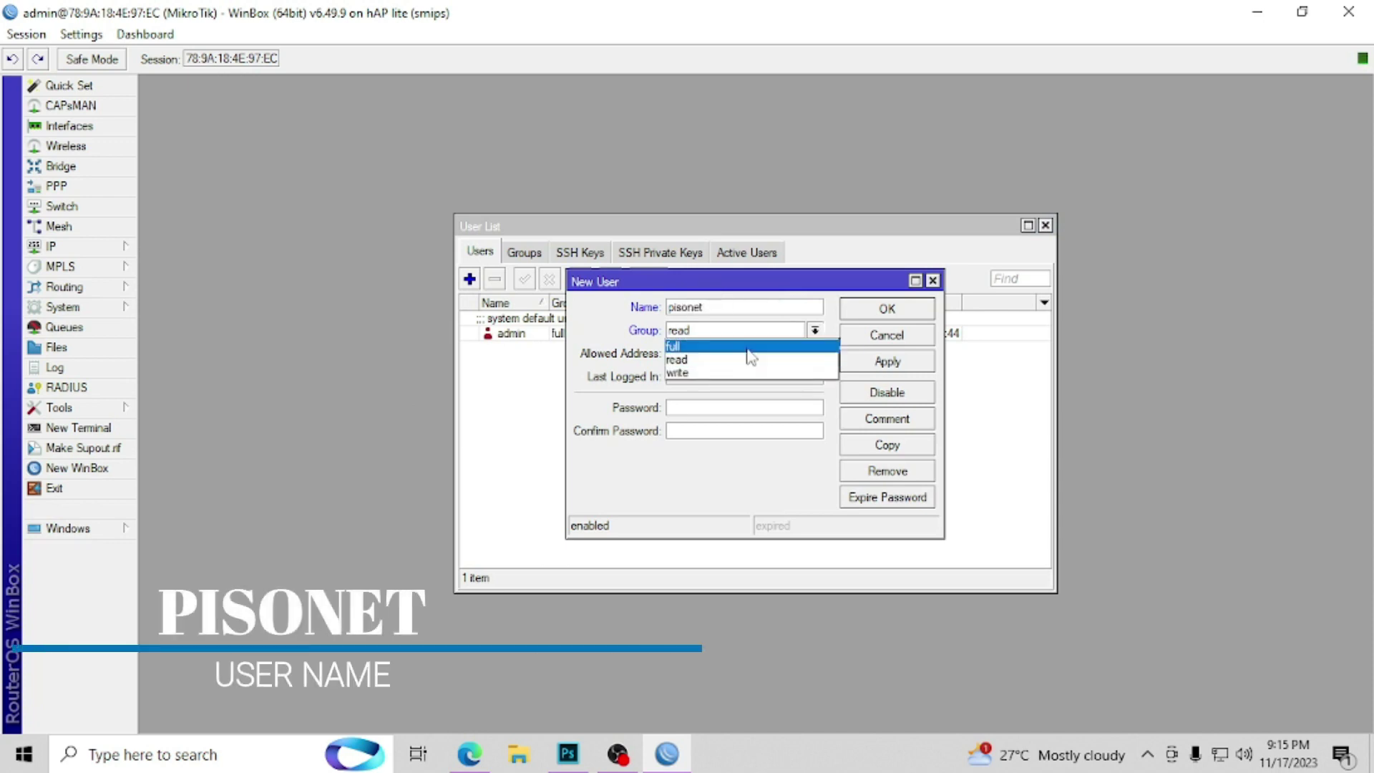
left_click(732, 347)
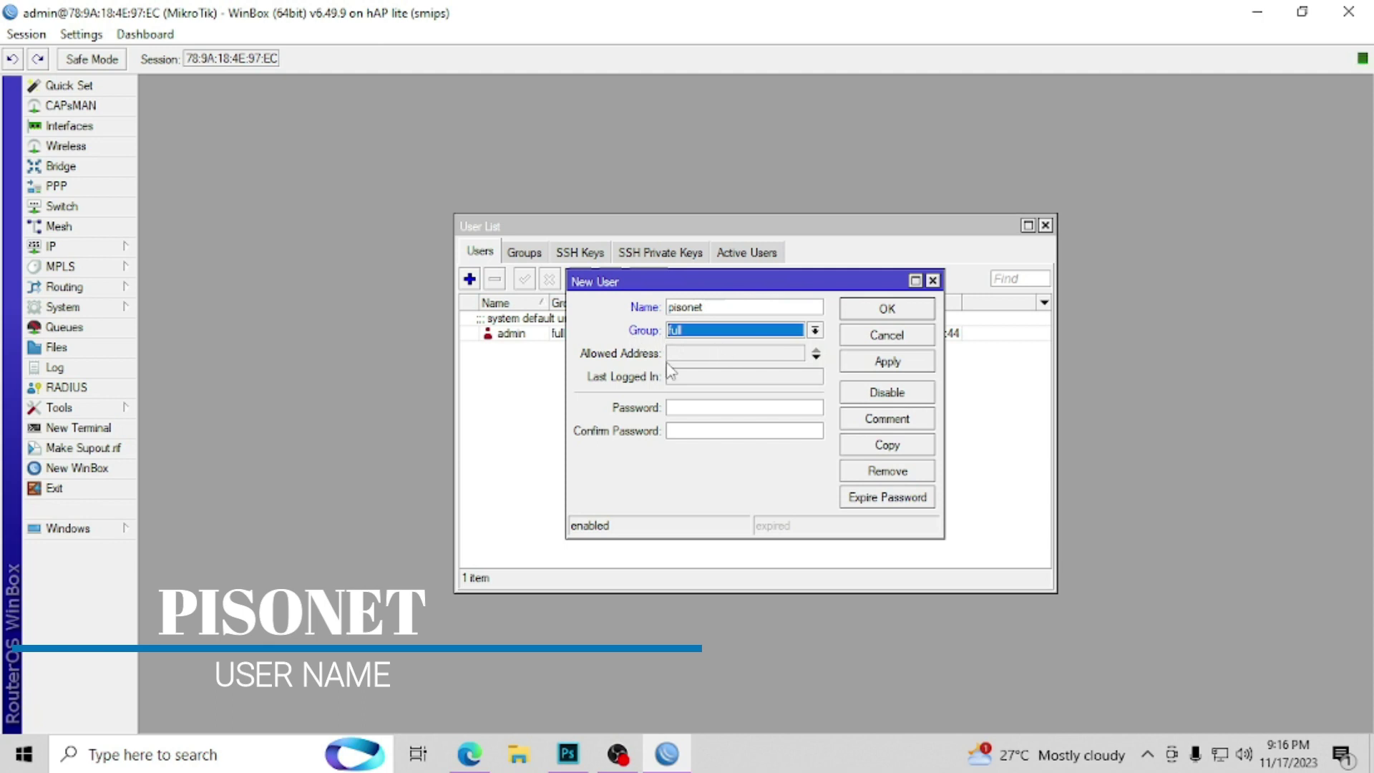
left_click(699, 408)
type("A")
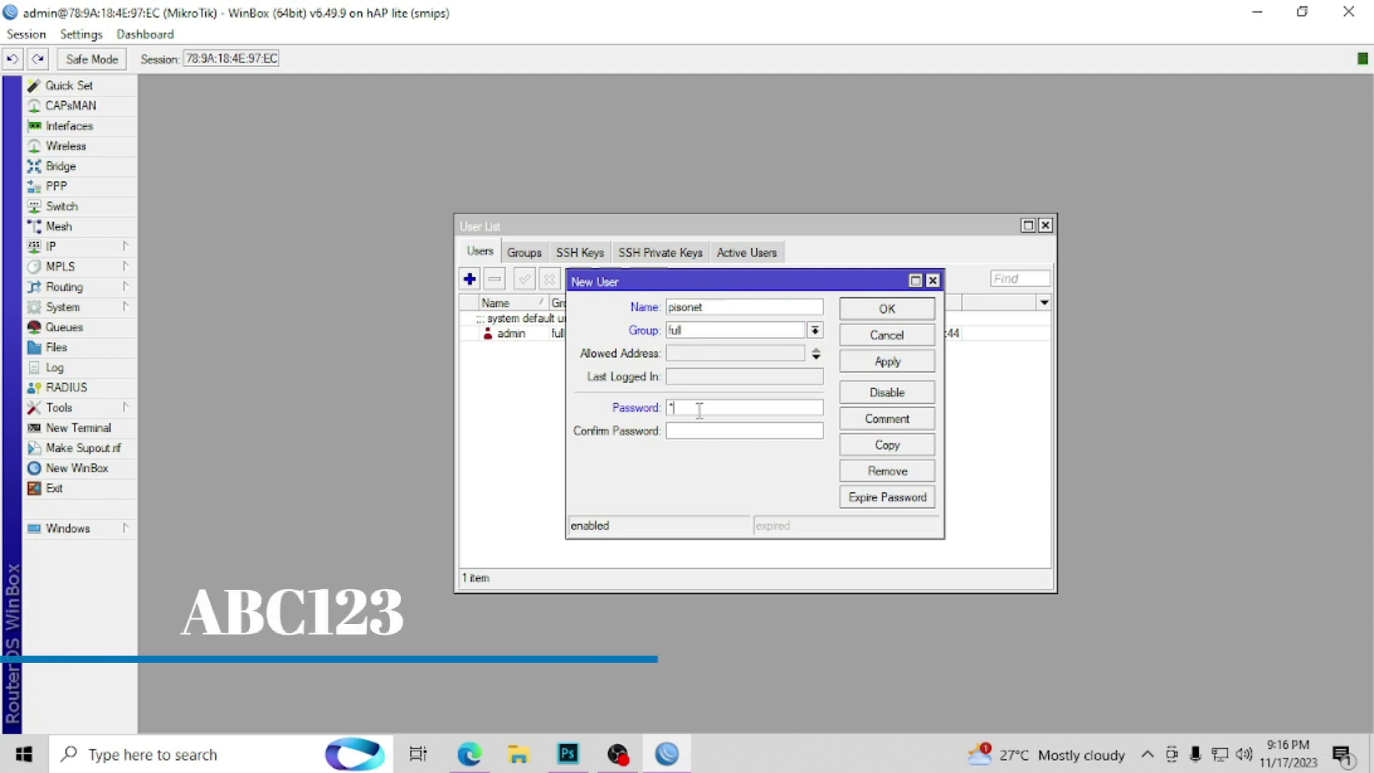
type("BC123")
left_click(706, 424)
type("AB")
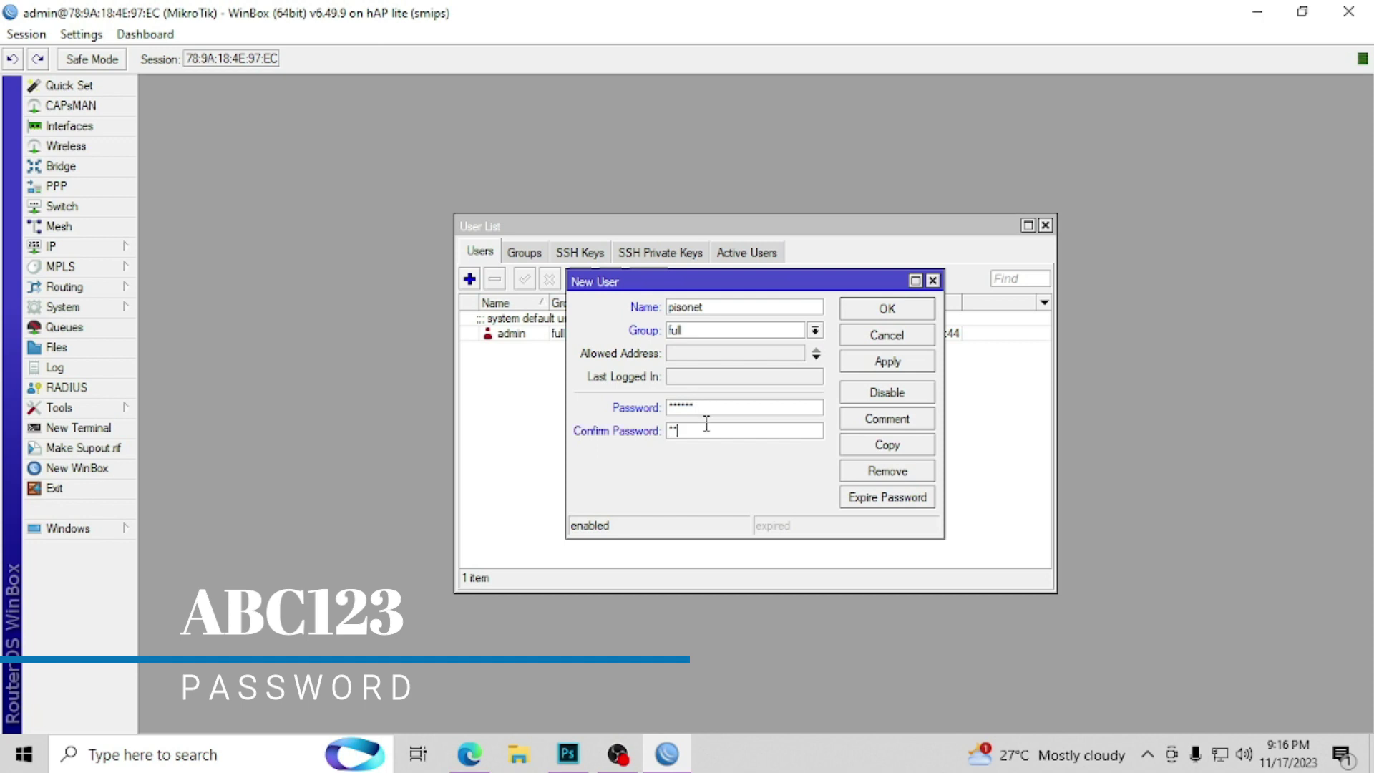
type("C123")
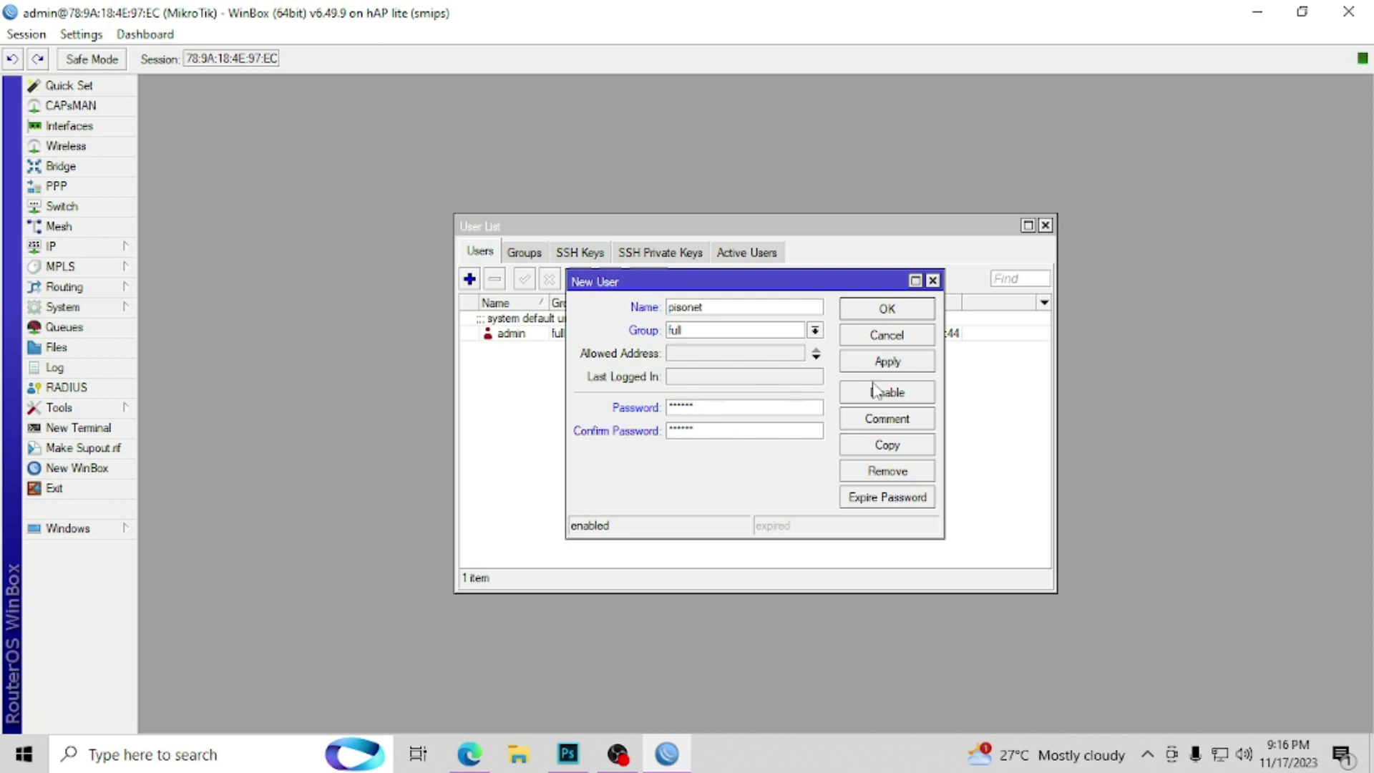
left_click(874, 364)
left_click(876, 315)
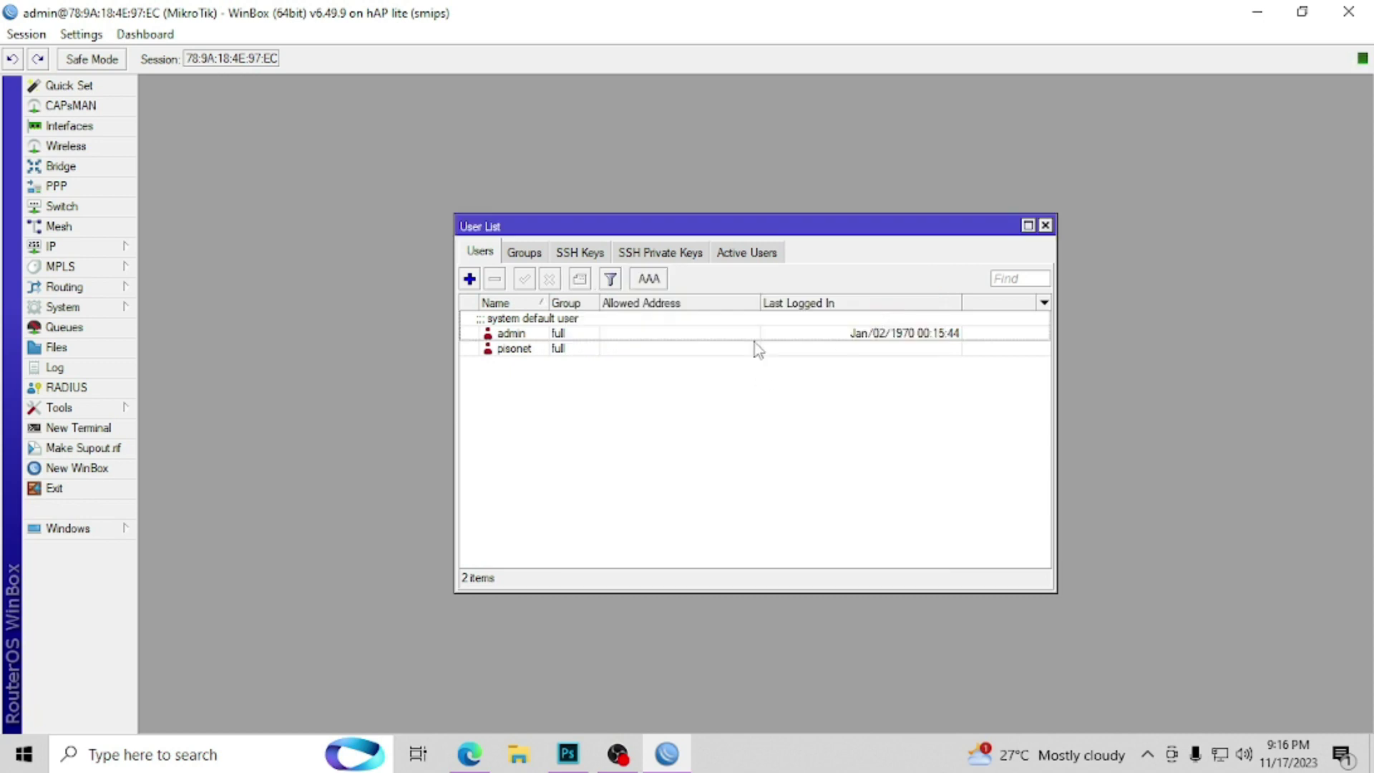
Step: Give the pisonet user the comment 'JUANFI VENDOS'
double_click(754, 342)
left_click(896, 424)
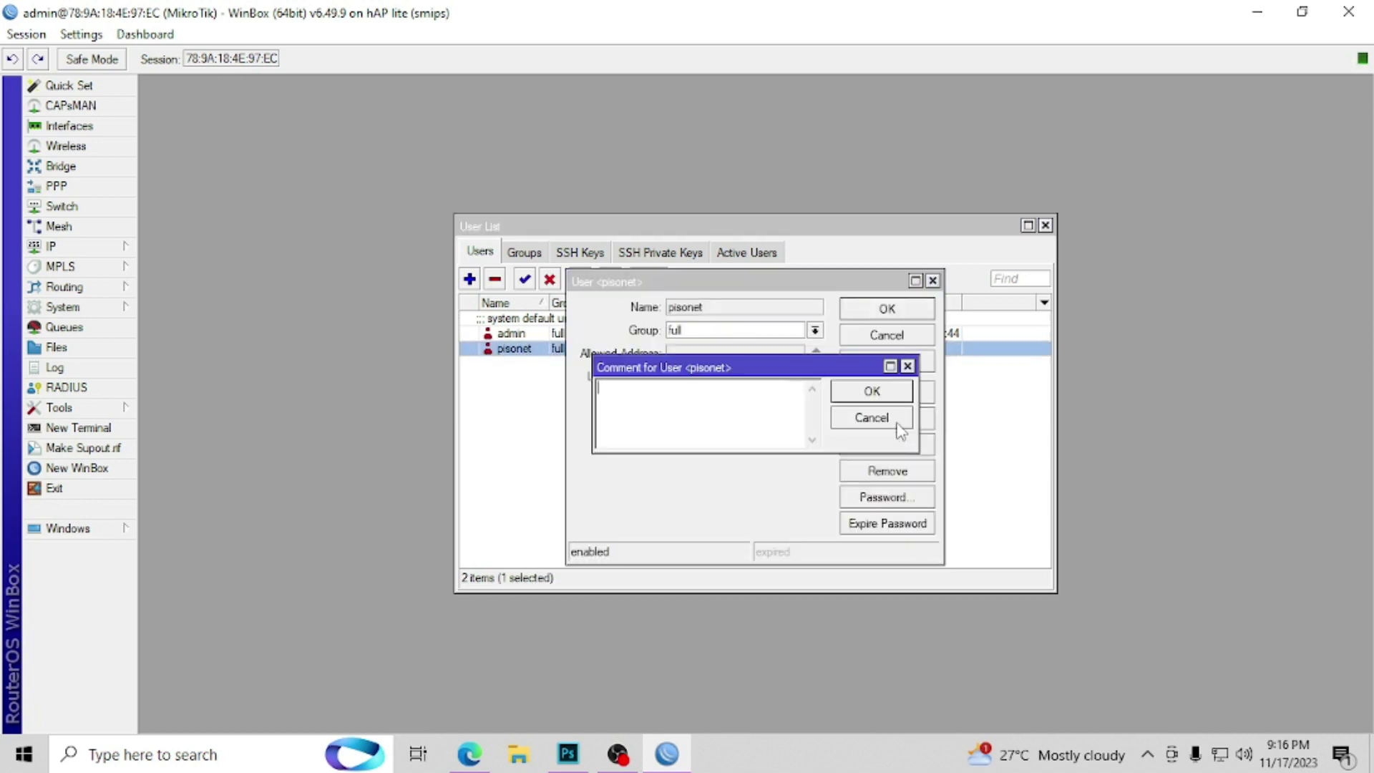
type("JUA")
type("NFI VENDOS")
key("Return")
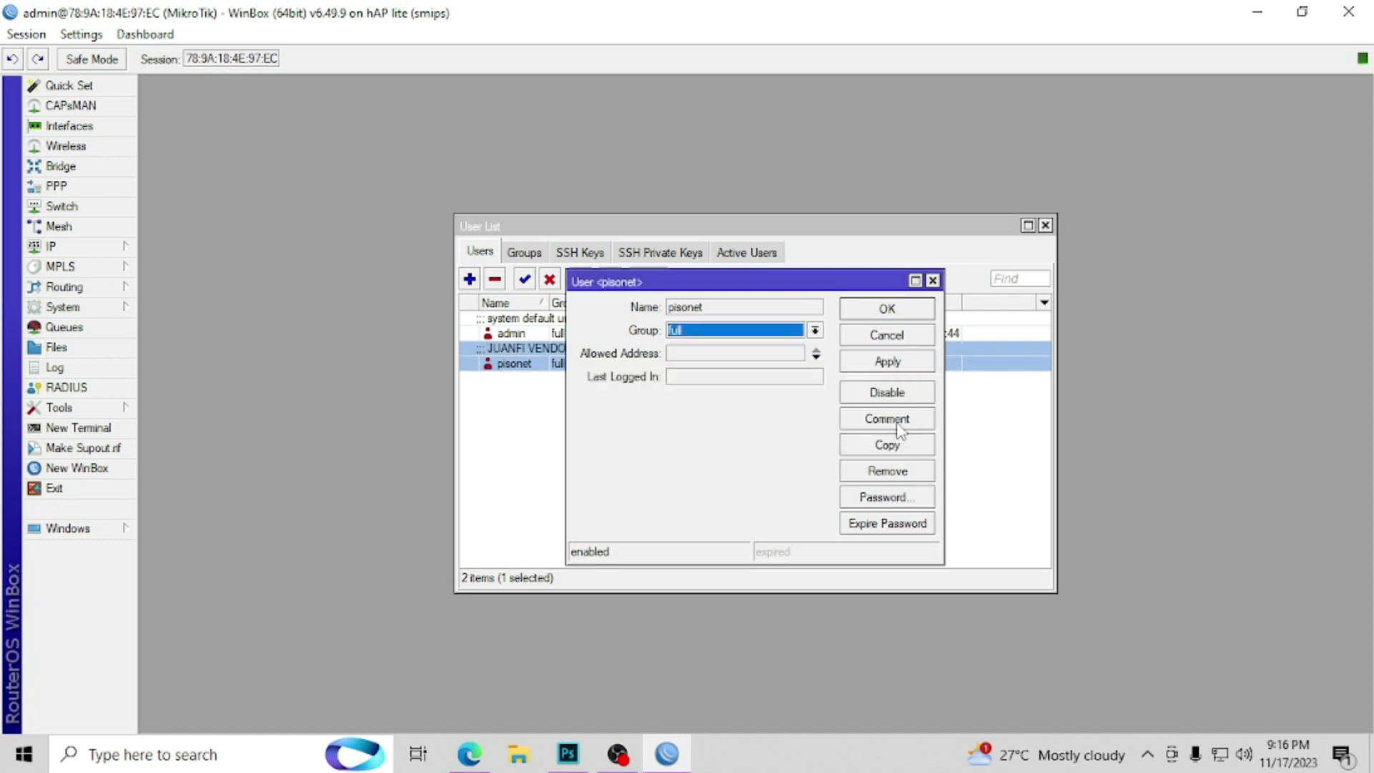
left_click(887, 323)
left_click(642, 413)
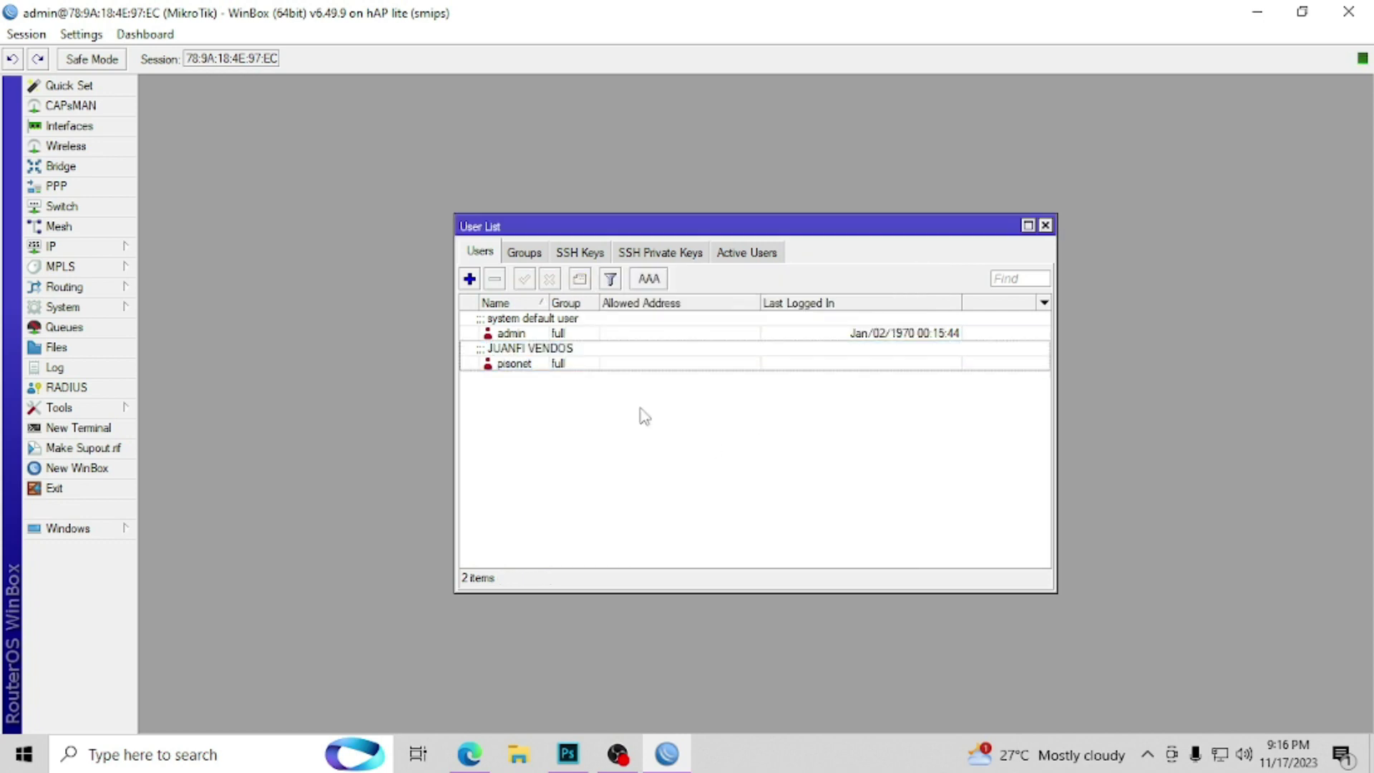
Step: Close the User List, glance at the Interface List, and close it too
left_click(1046, 226)
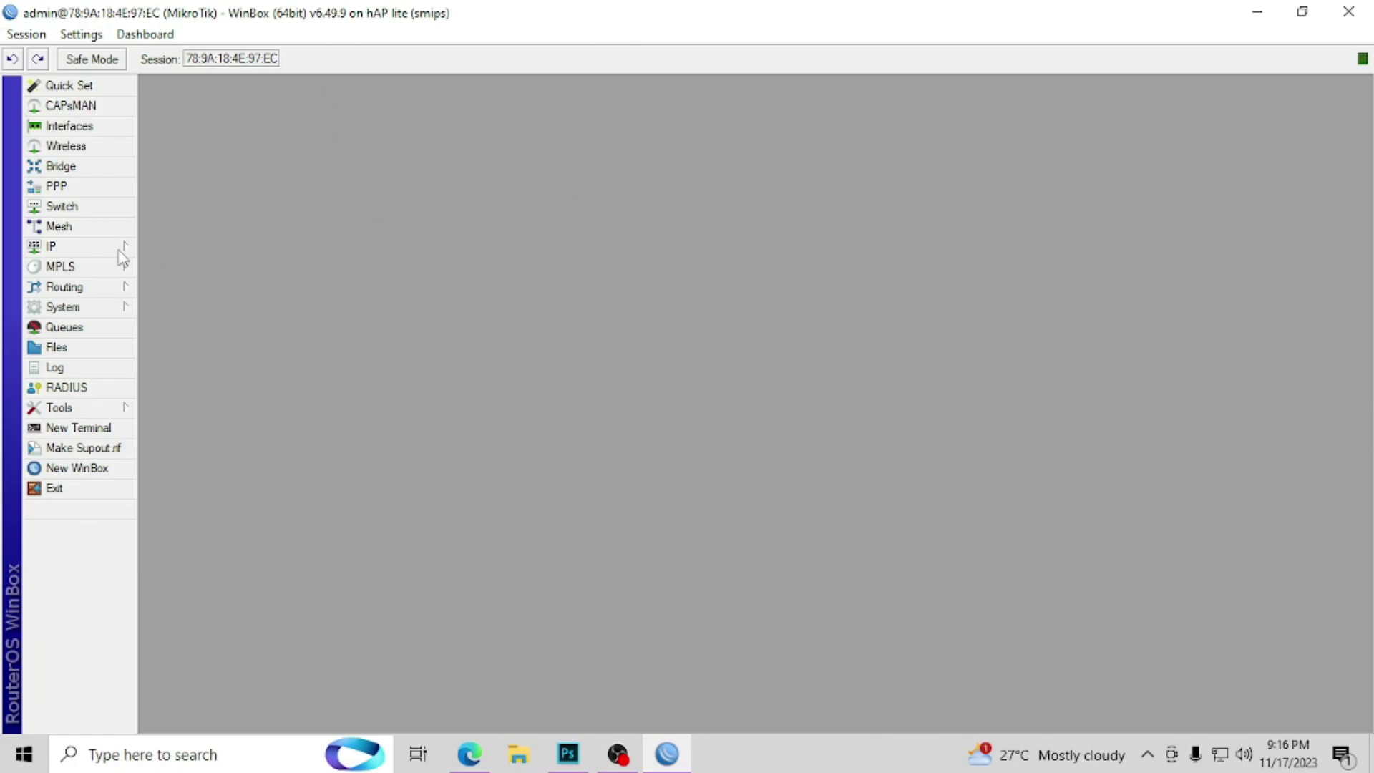
left_click(90, 127)
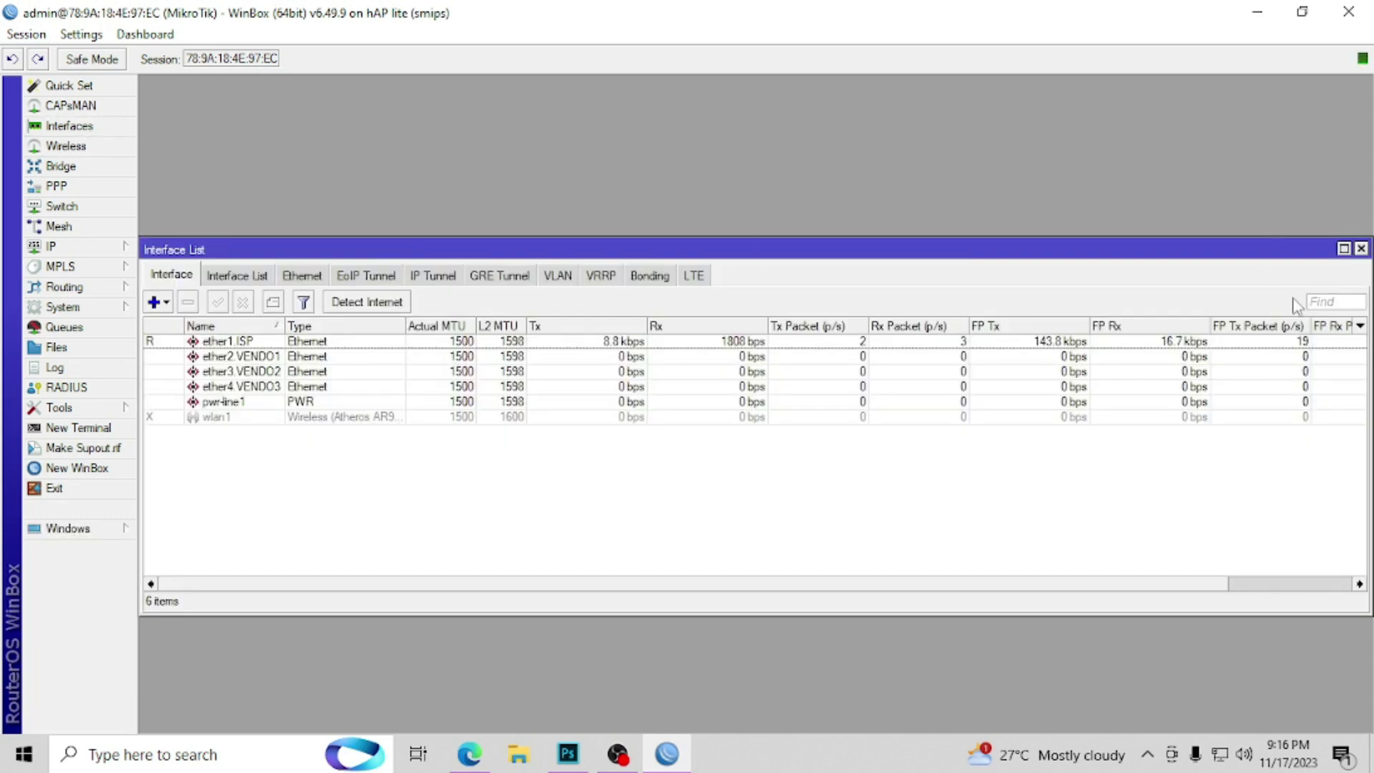
left_click(1361, 249)
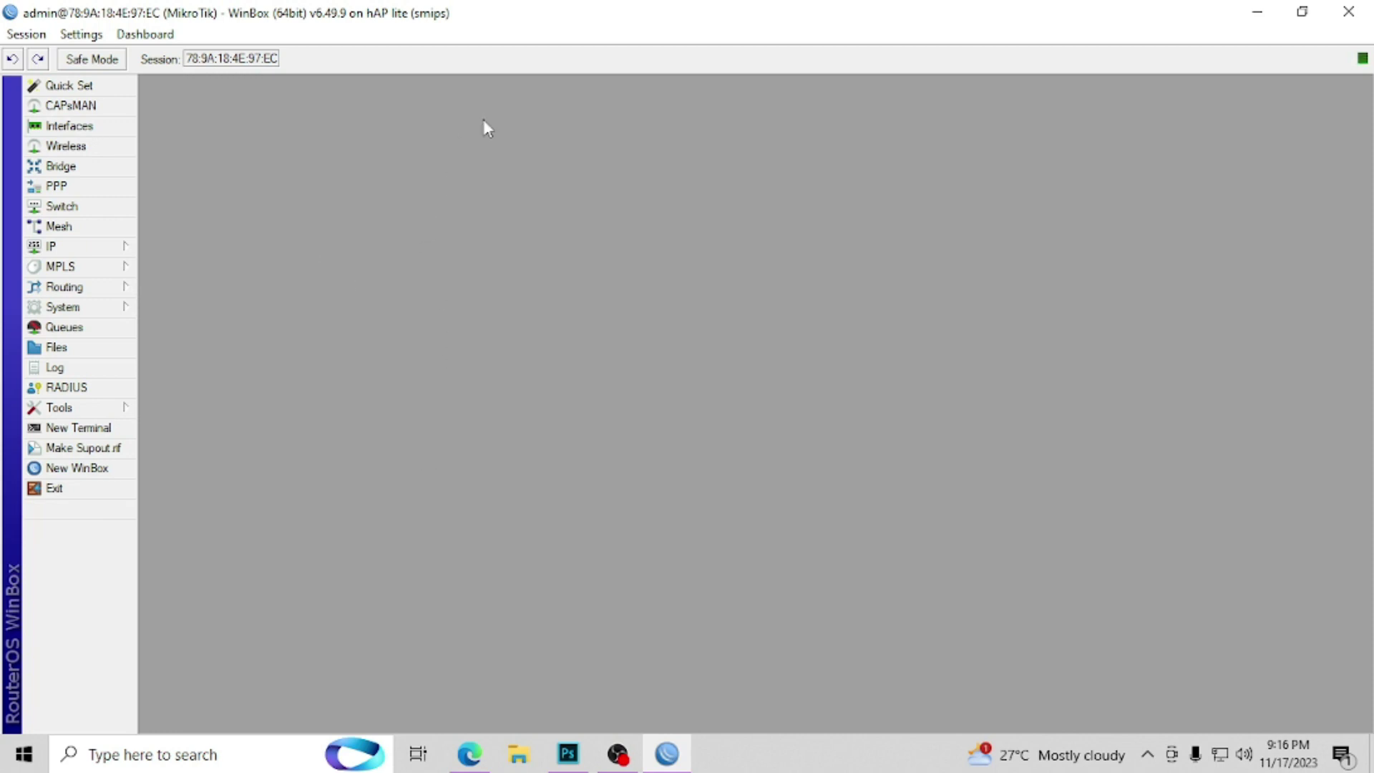
Step: On COM3, flash JuanFi-FlashFile1.bin at 0x000000 and JuanFi-FlashFile2.bin at 0x200000, then close PyFlasher
mouse_move(625, 761)
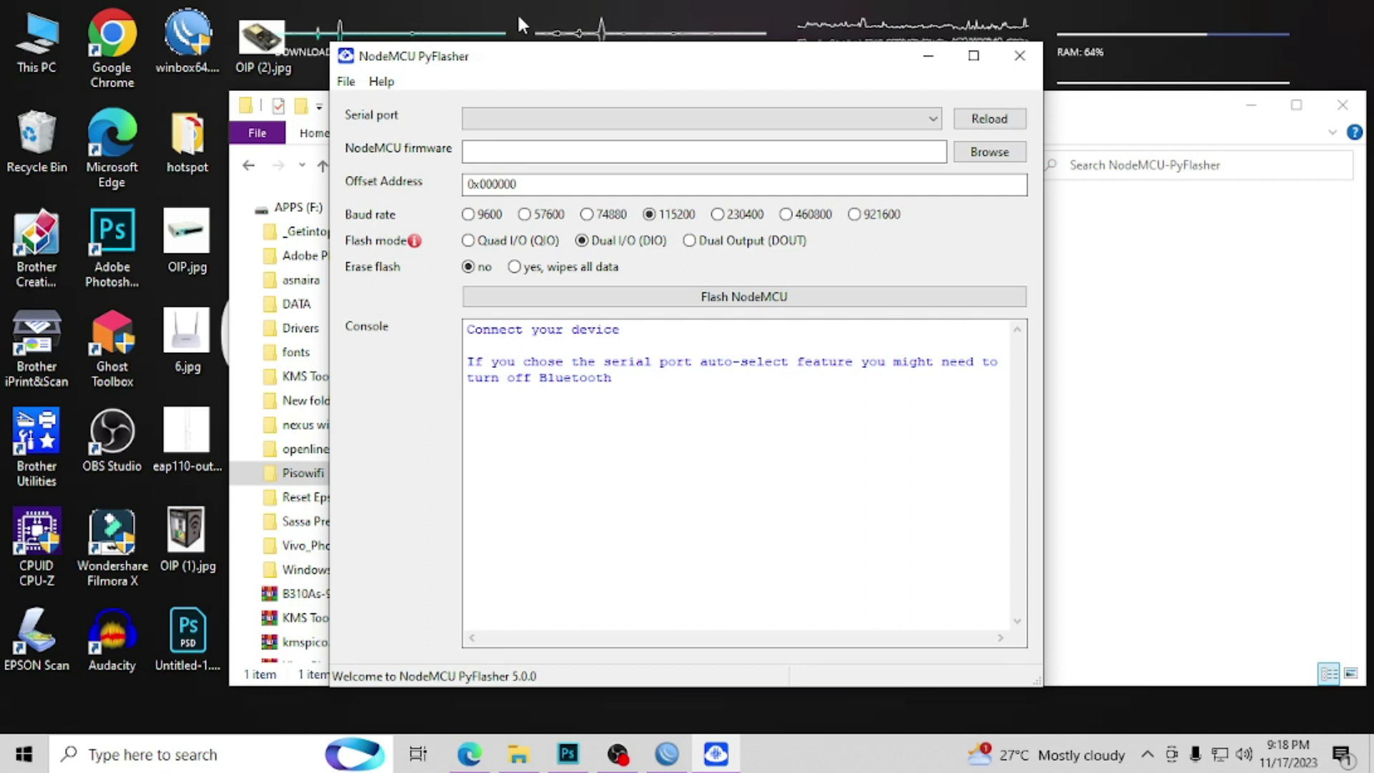
left_click(896, 119)
left_click(501, 167)
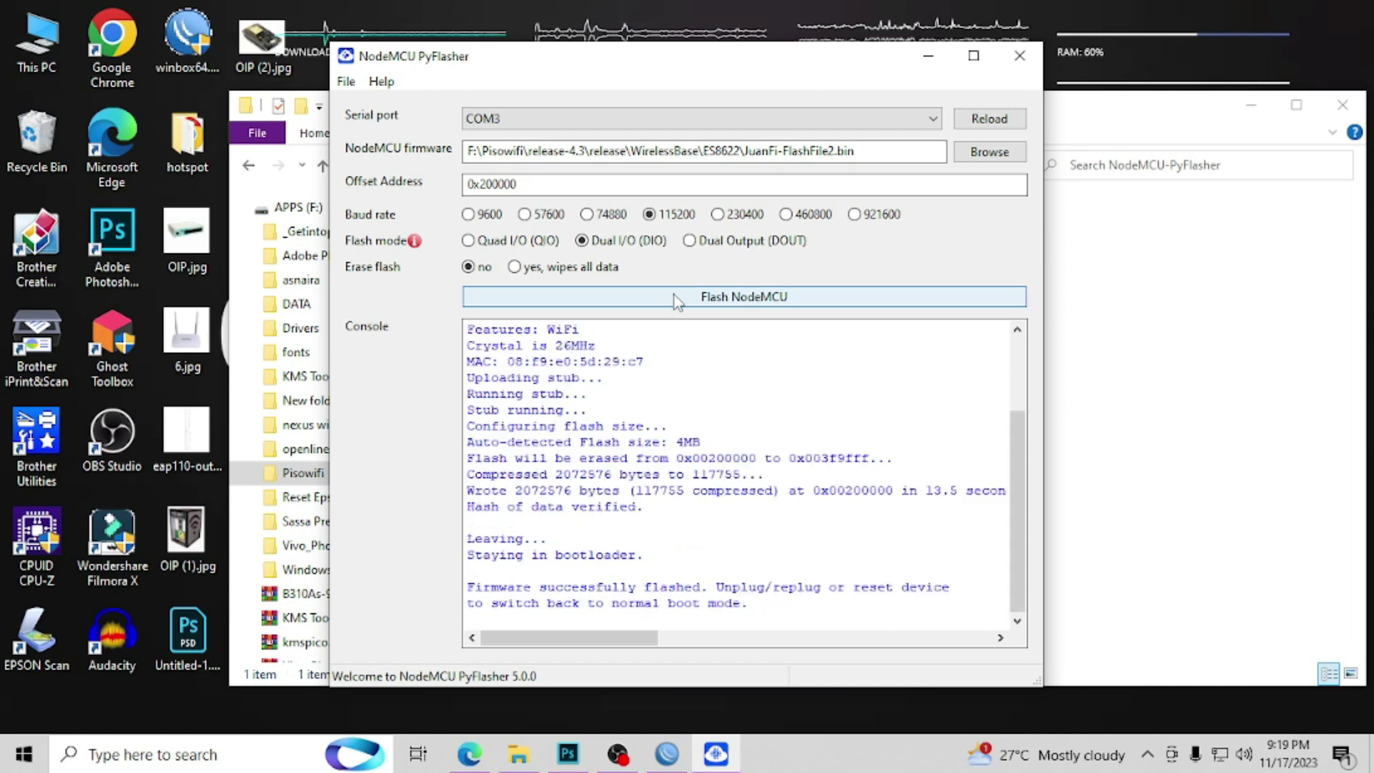
left_click(629, 299)
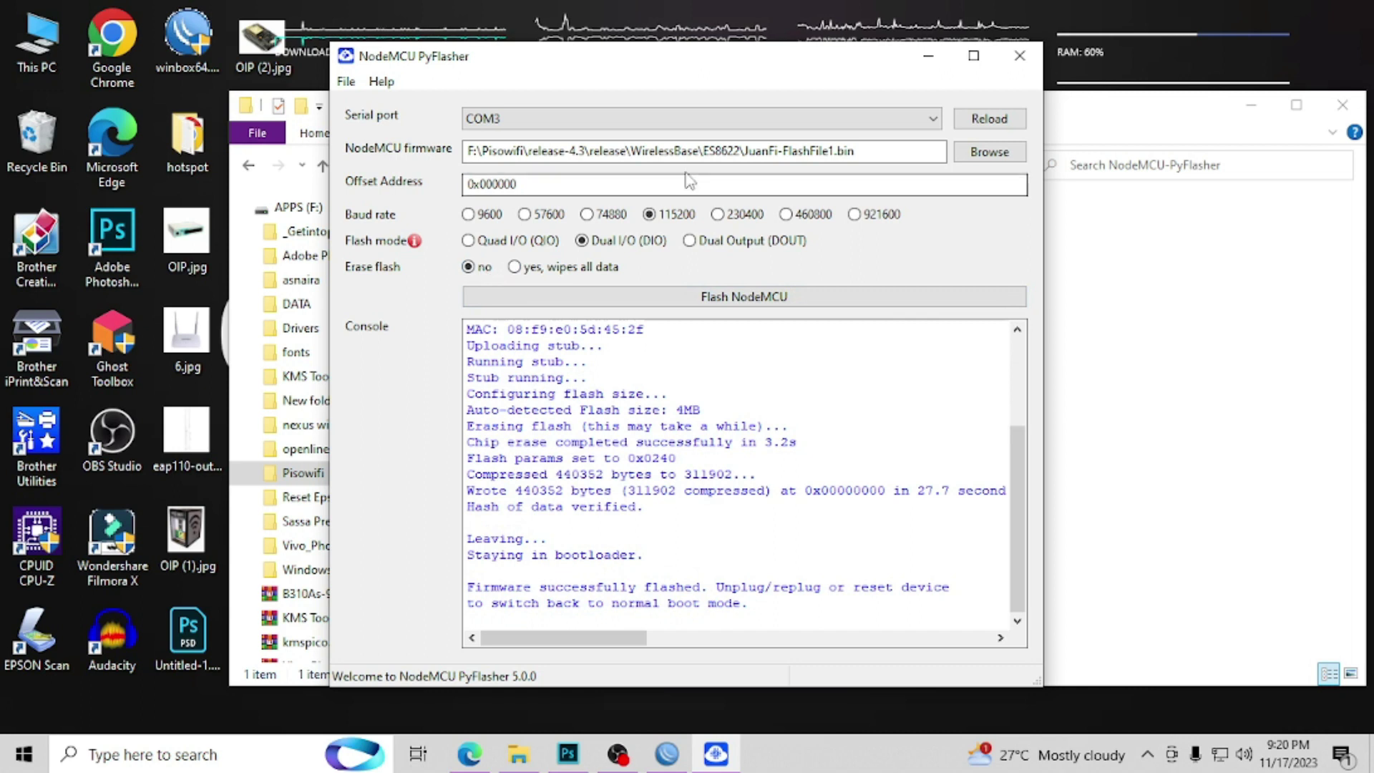
left_click(584, 303)
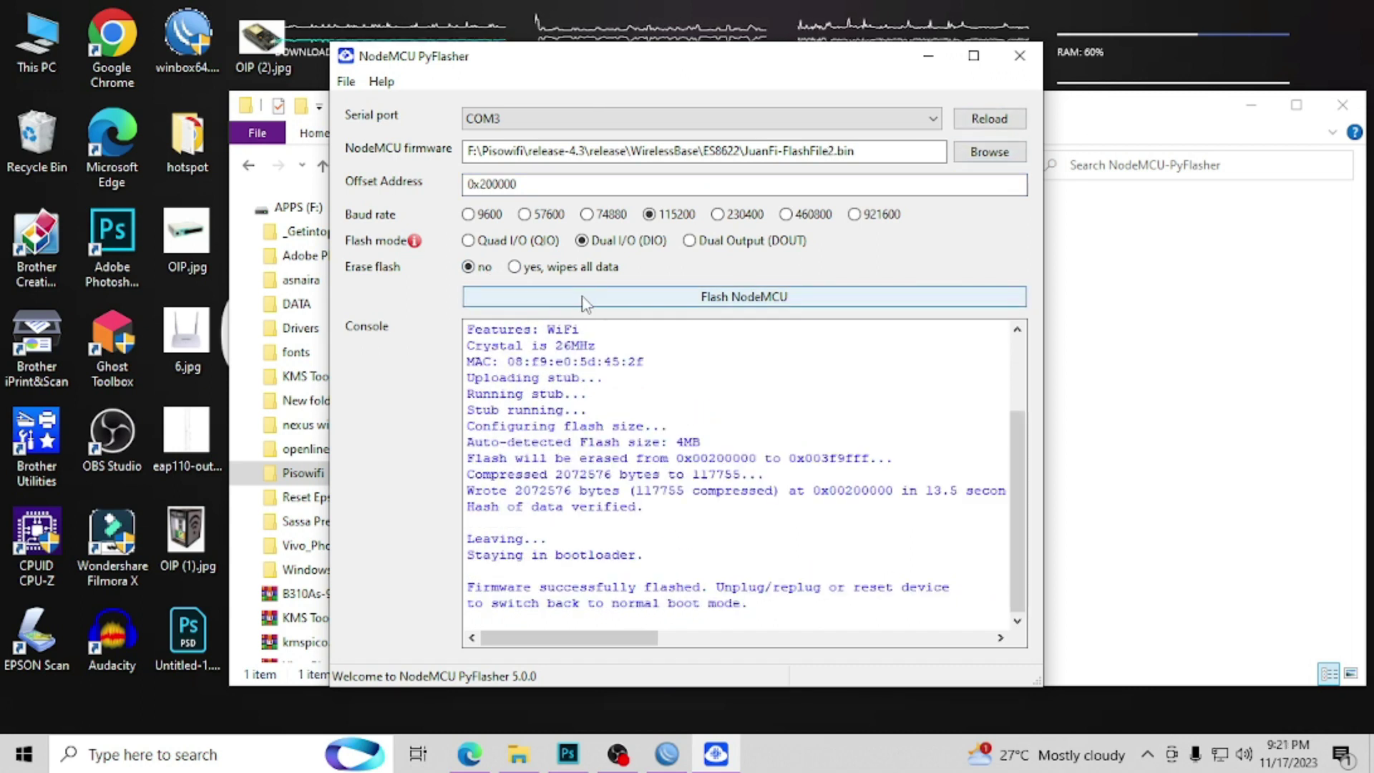
left_click(1019, 56)
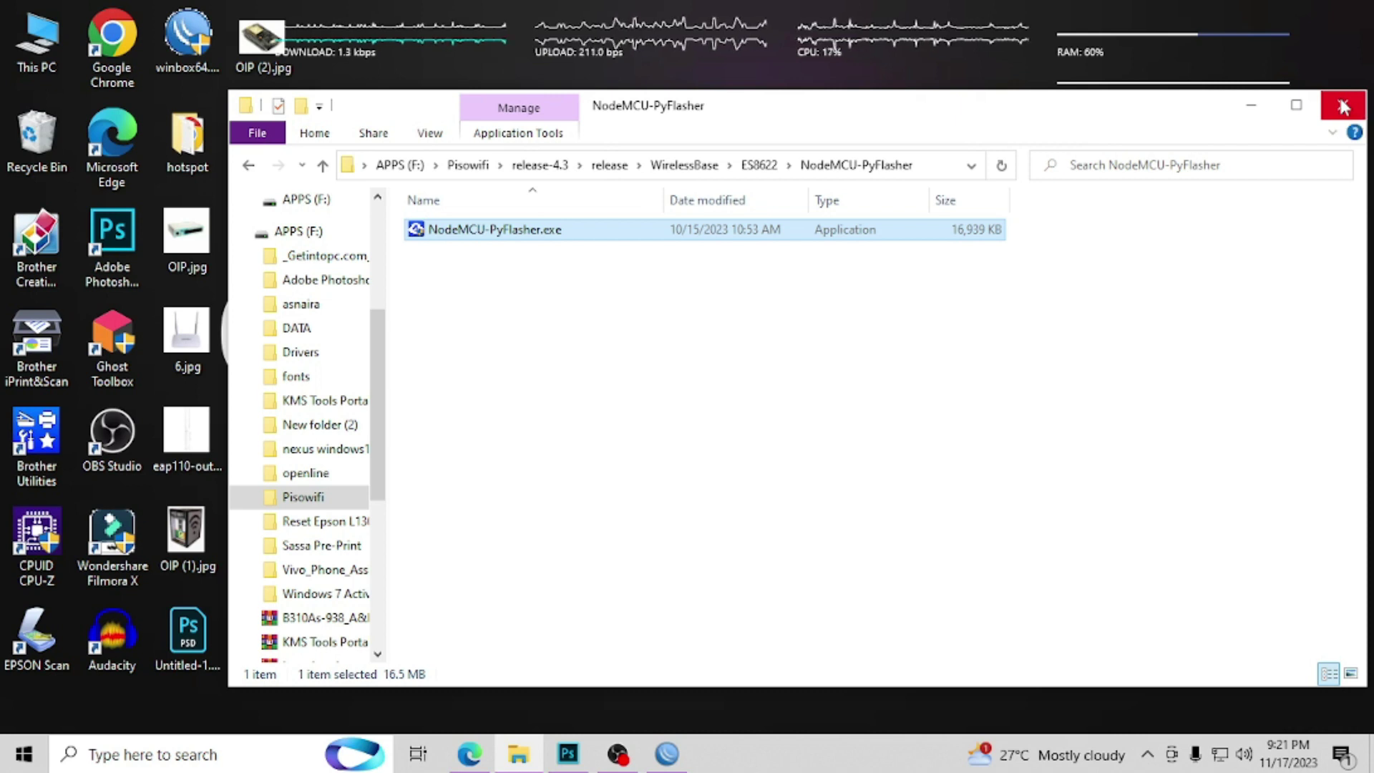
Step: Close the PyFlasher folder and open This PC maximized, listing drives C:, E: and F:
left_click(1343, 106)
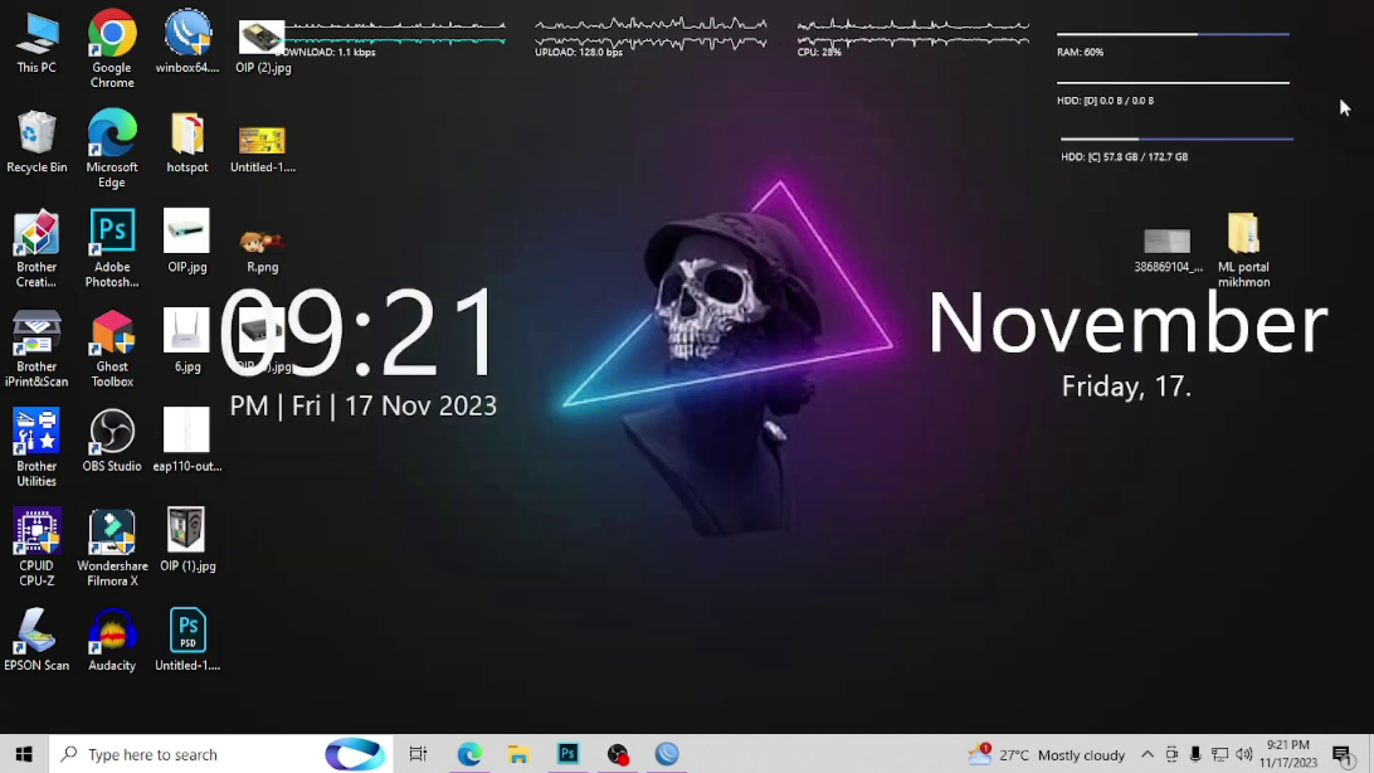
double_click(63, 31)
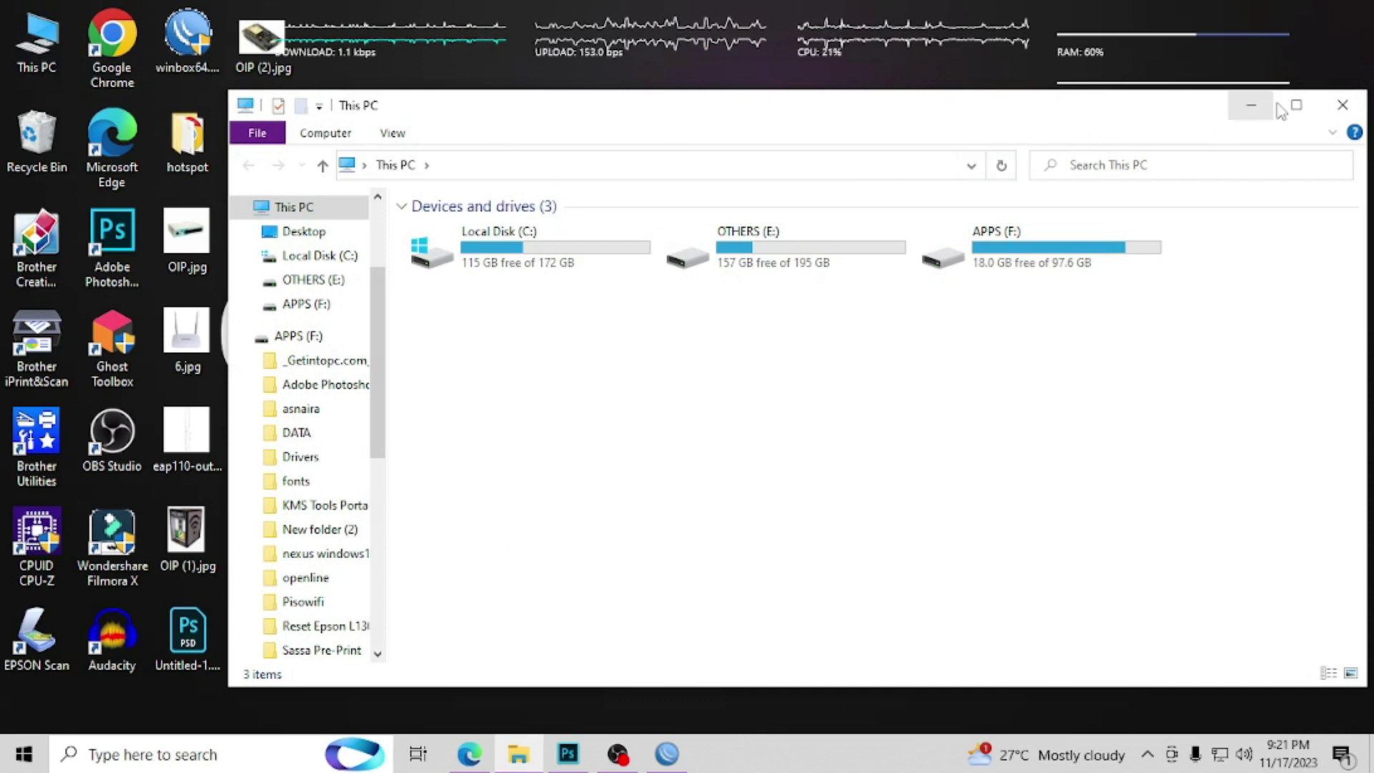
left_click(1292, 109)
left_click(1089, 121)
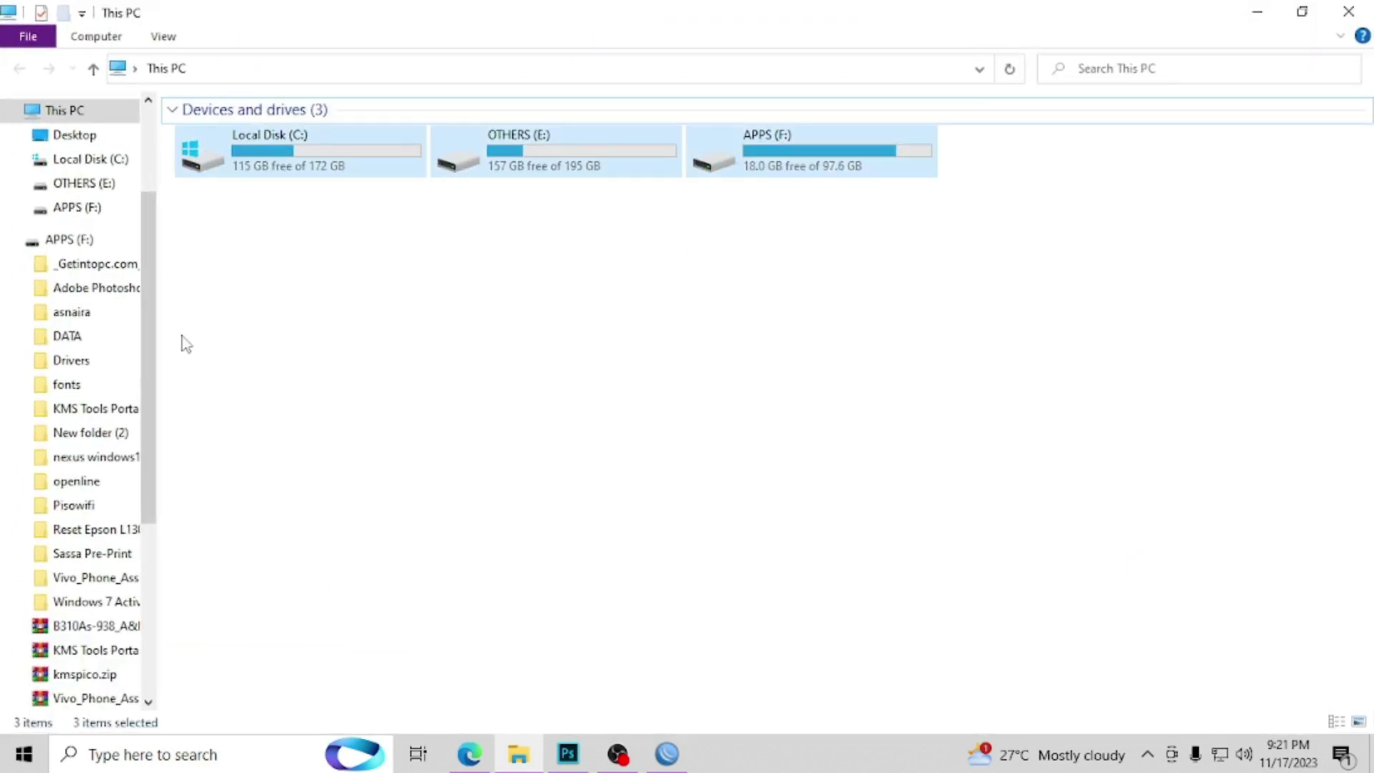
left_click(12, 243)
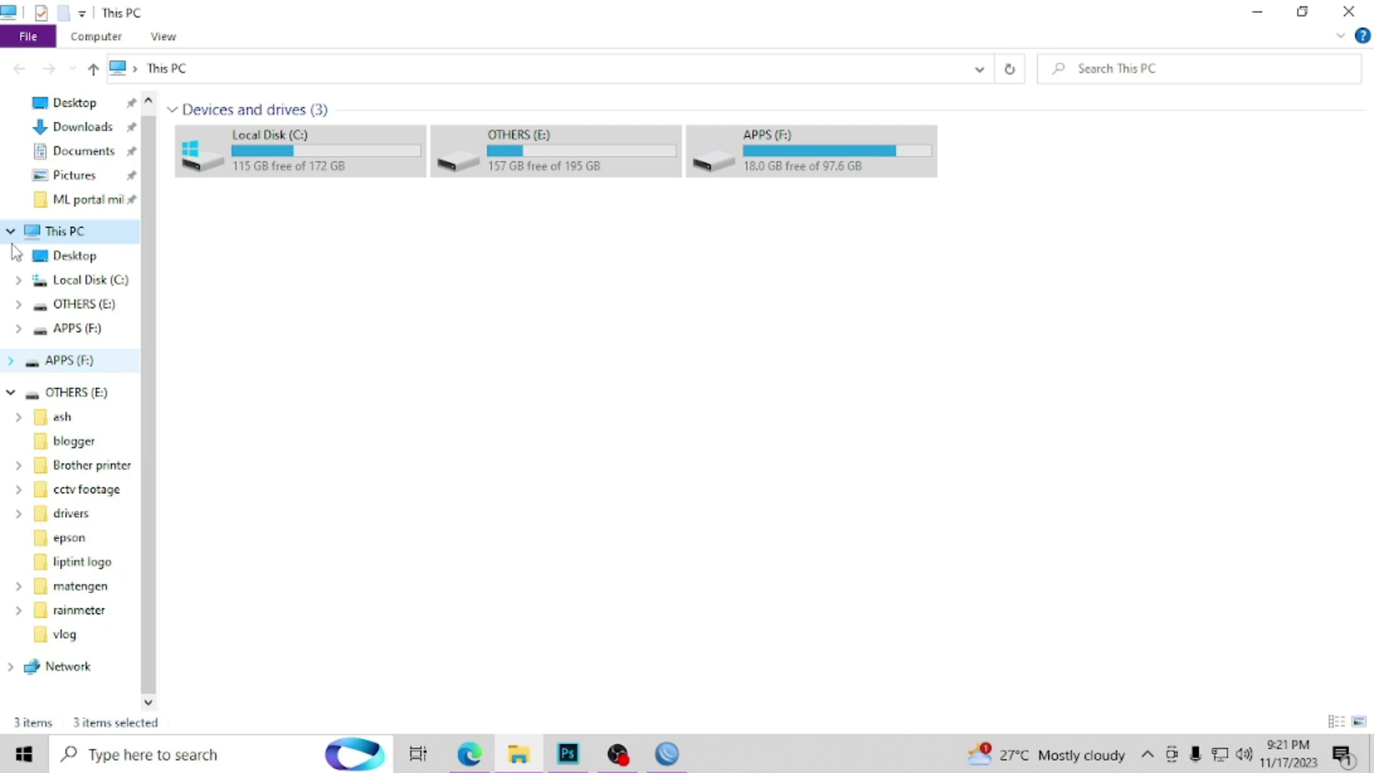
left_click(340, 352)
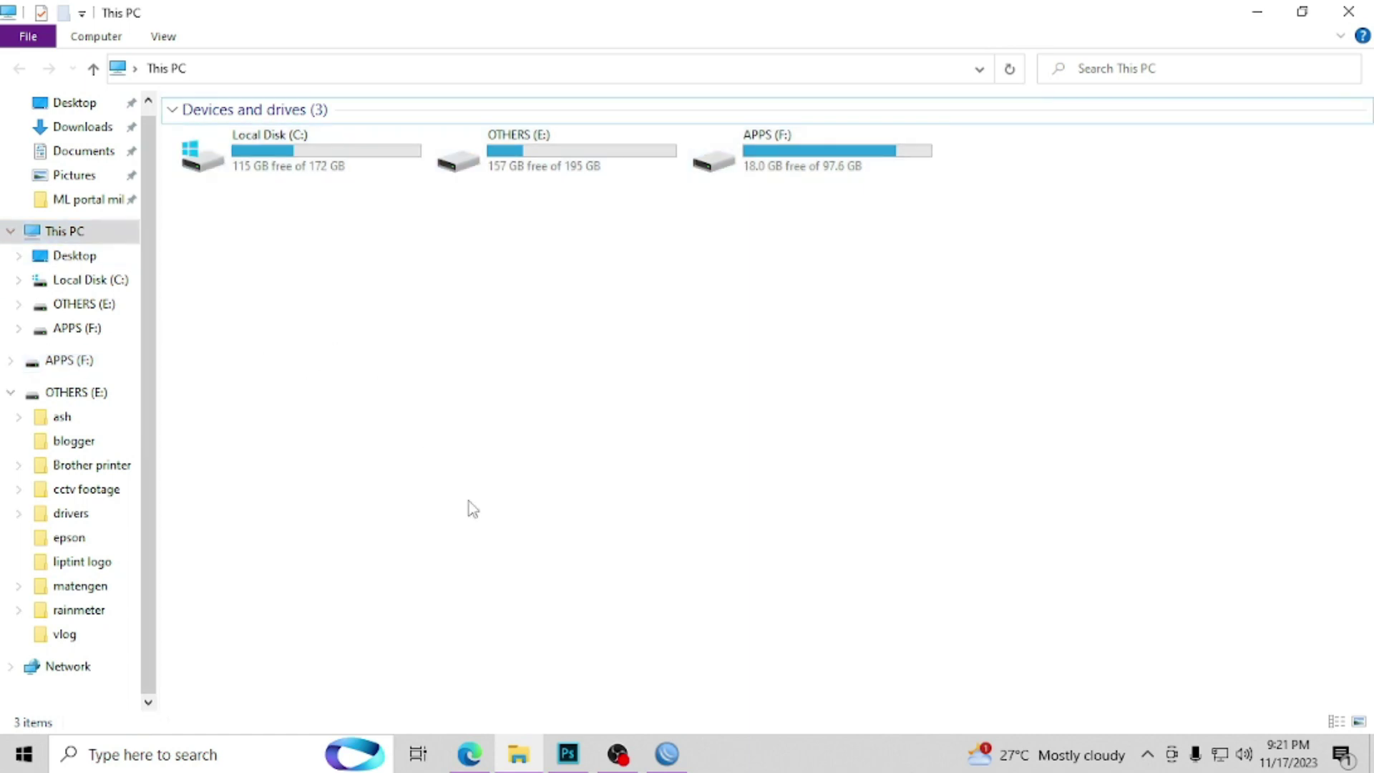
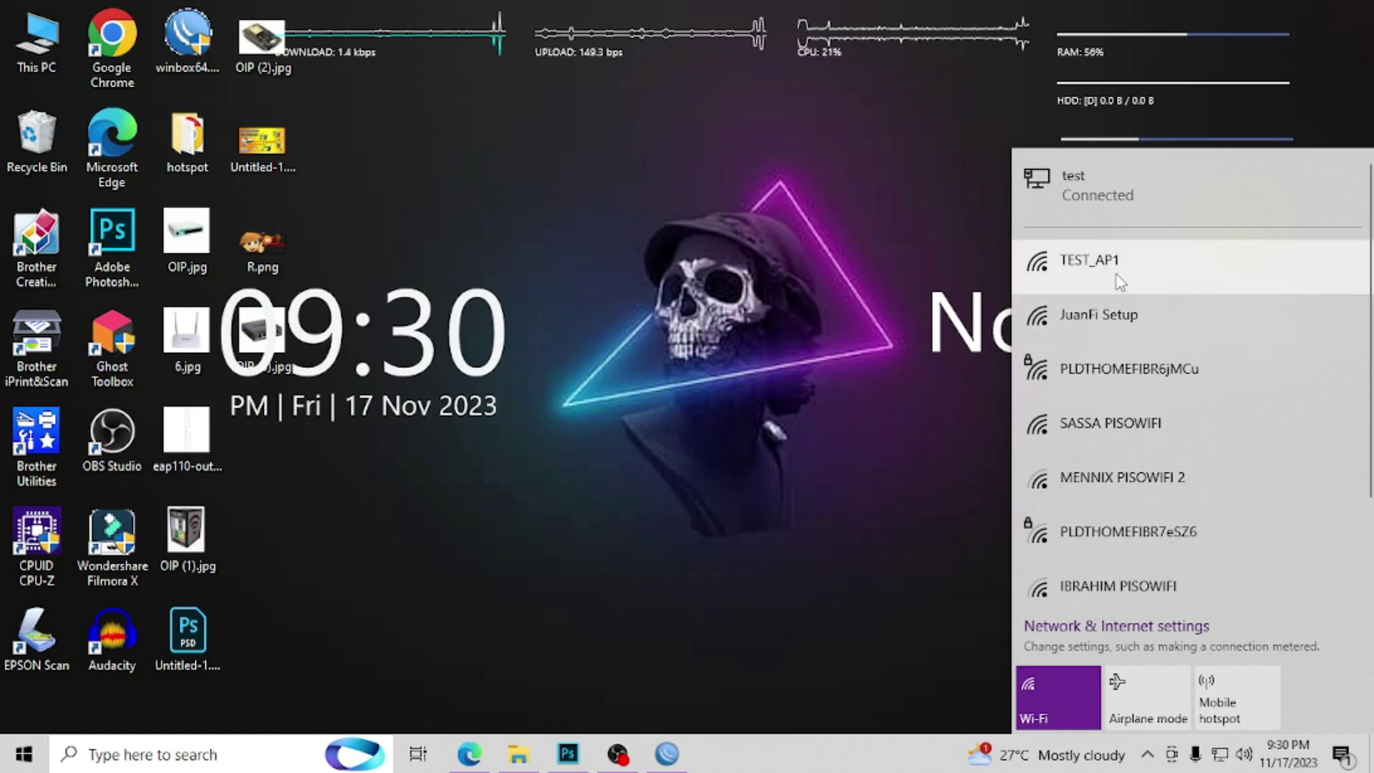
Step: Join the open JuanFi Setup Wi-Fi network and return to Edge with the JuanFi README
left_click(1133, 324)
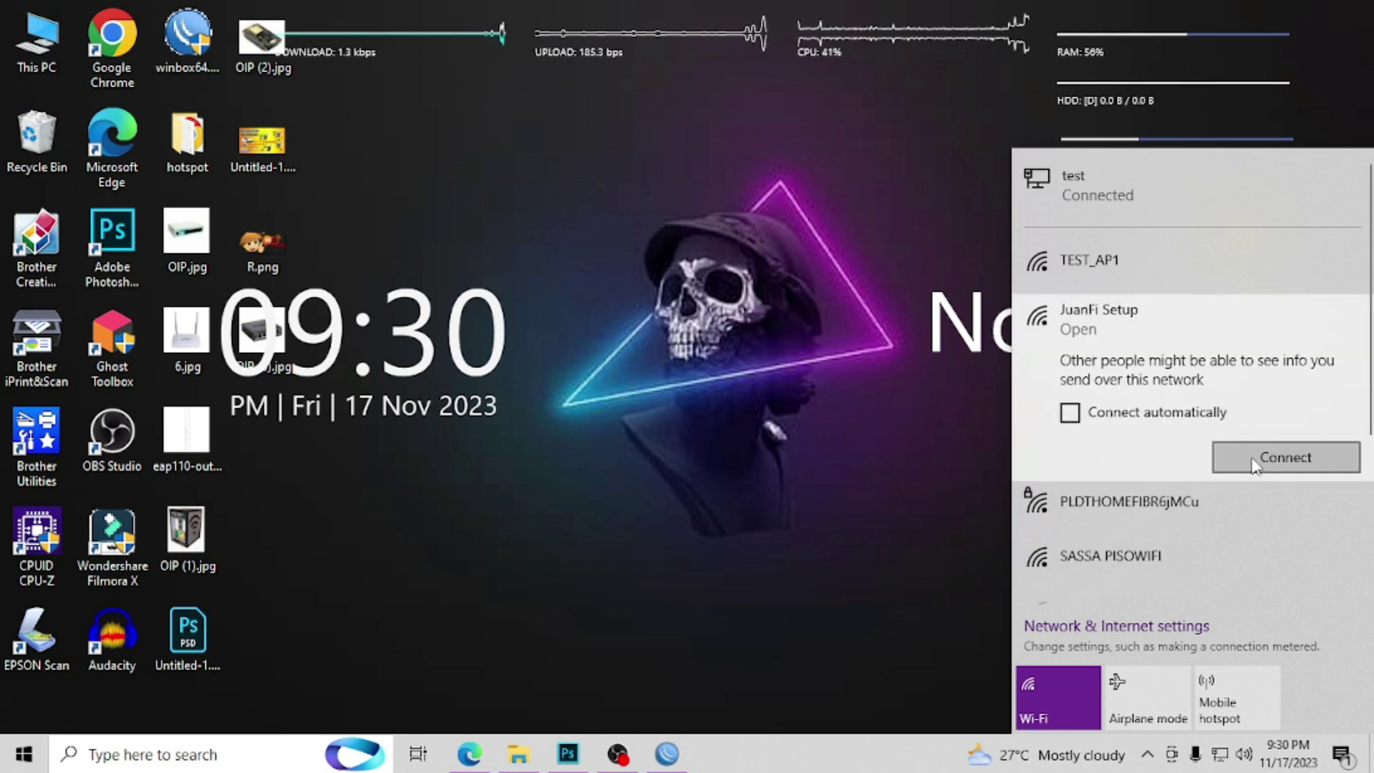
left_click(1261, 472)
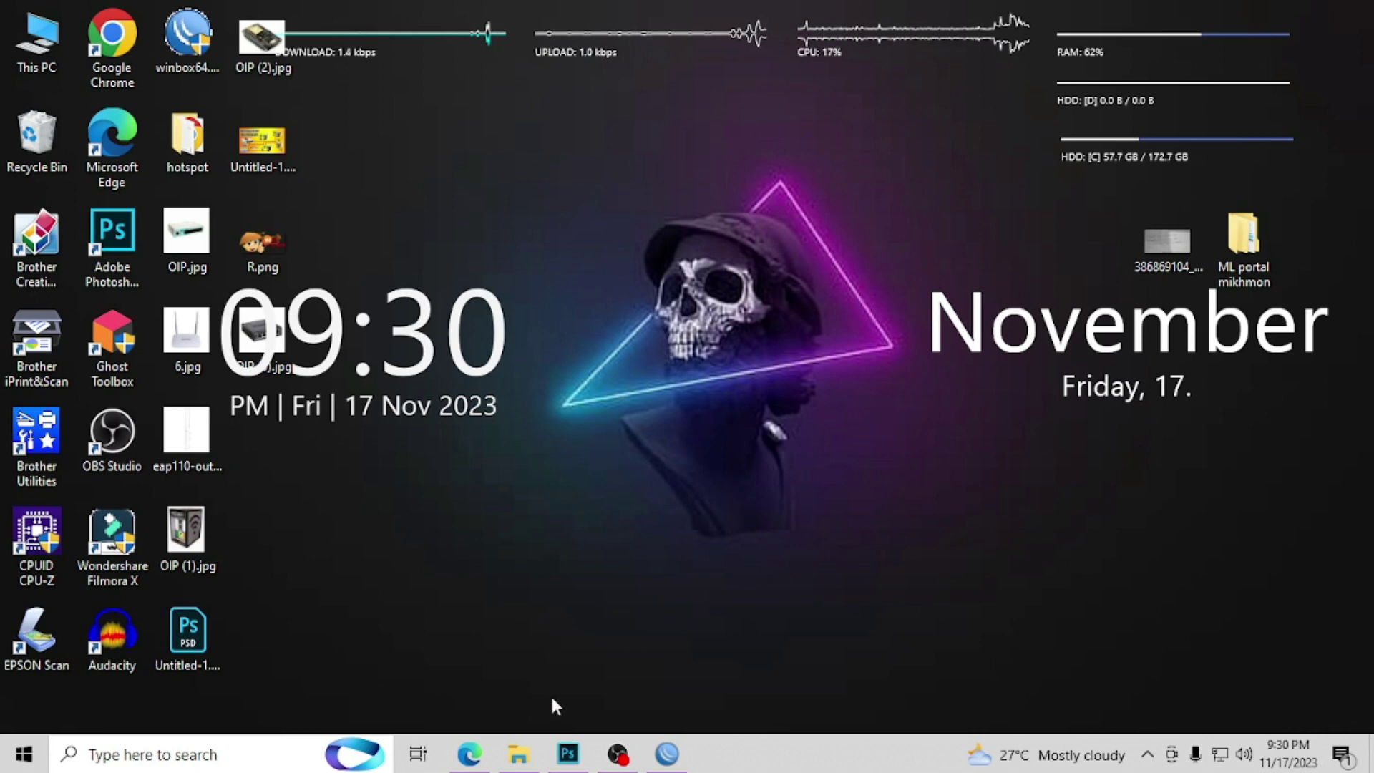
left_click(478, 754)
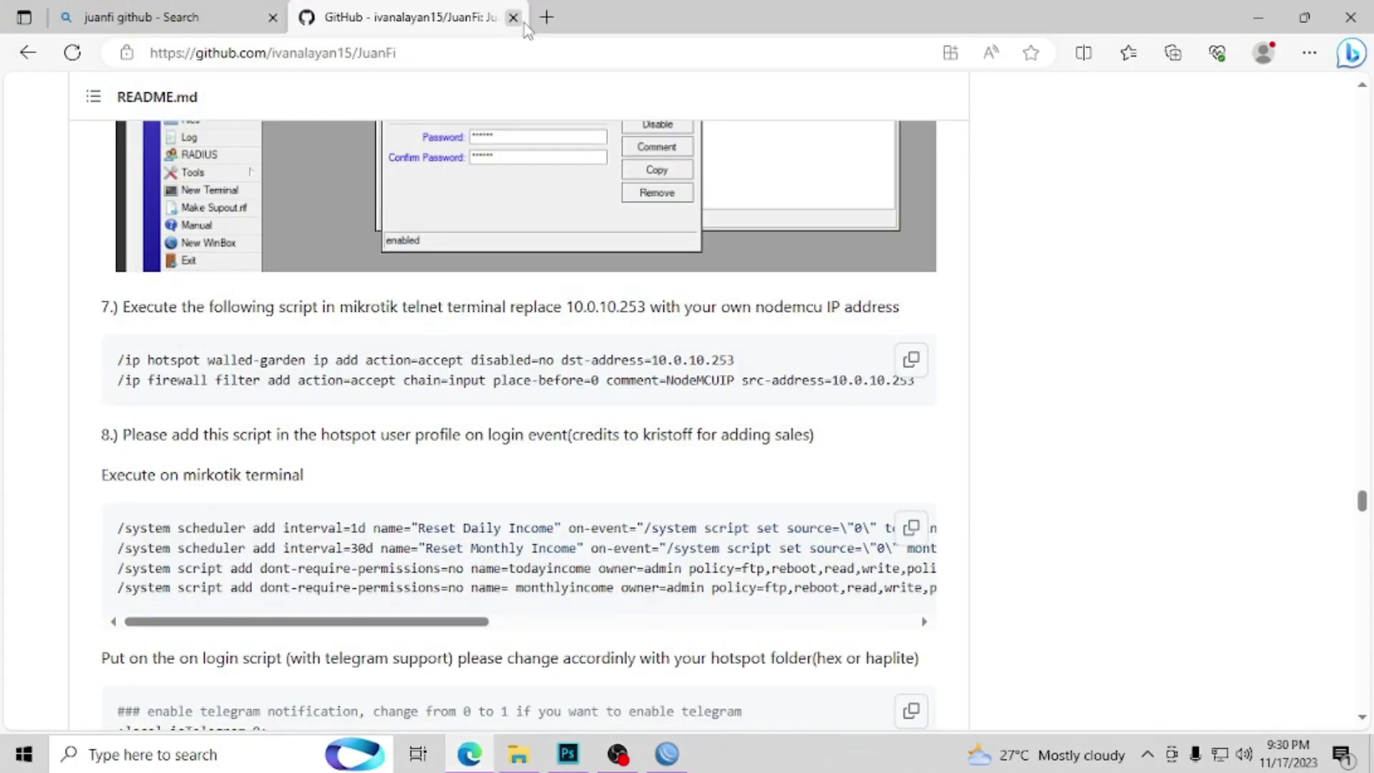
Step: In a new tab, go to 172.217.28.1/admin to reach the JuanFi v4.3 login page
left_click(546, 17)
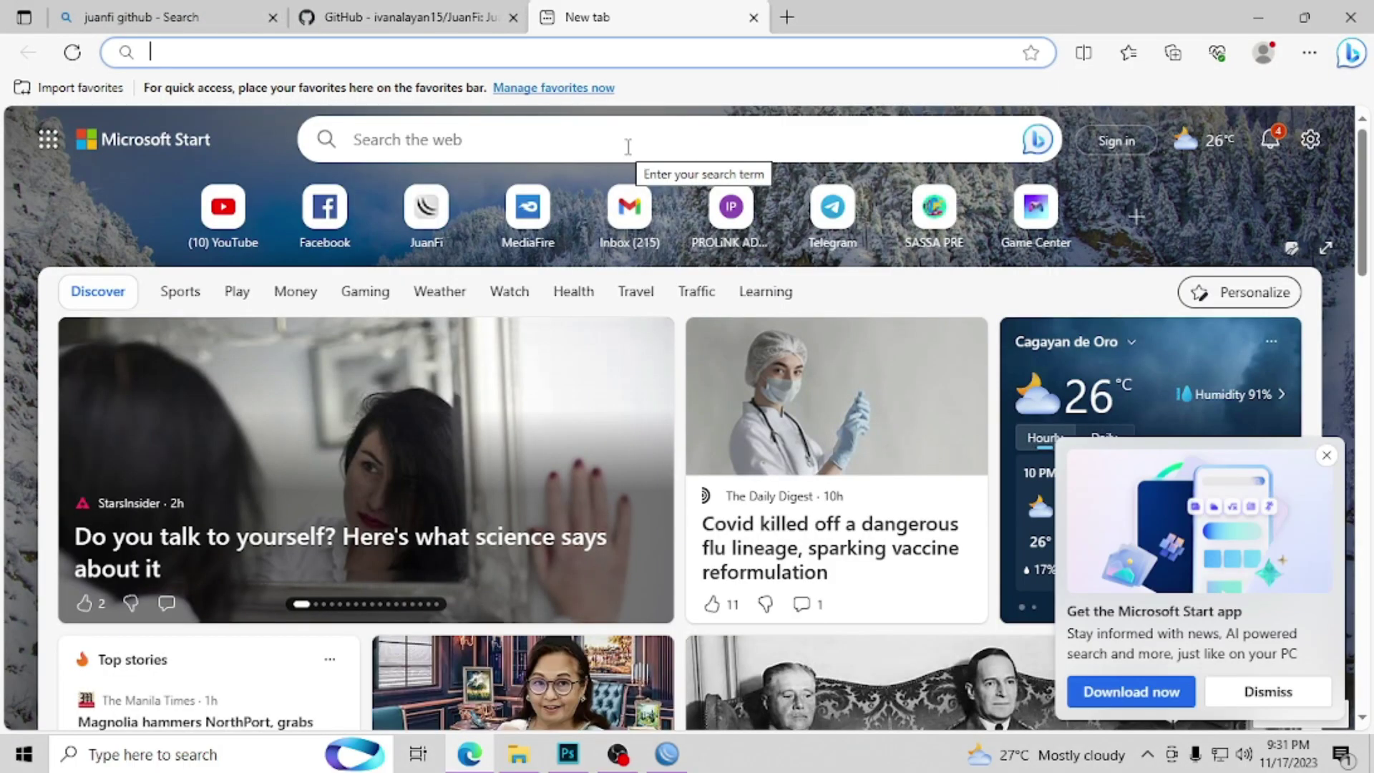
type("172")
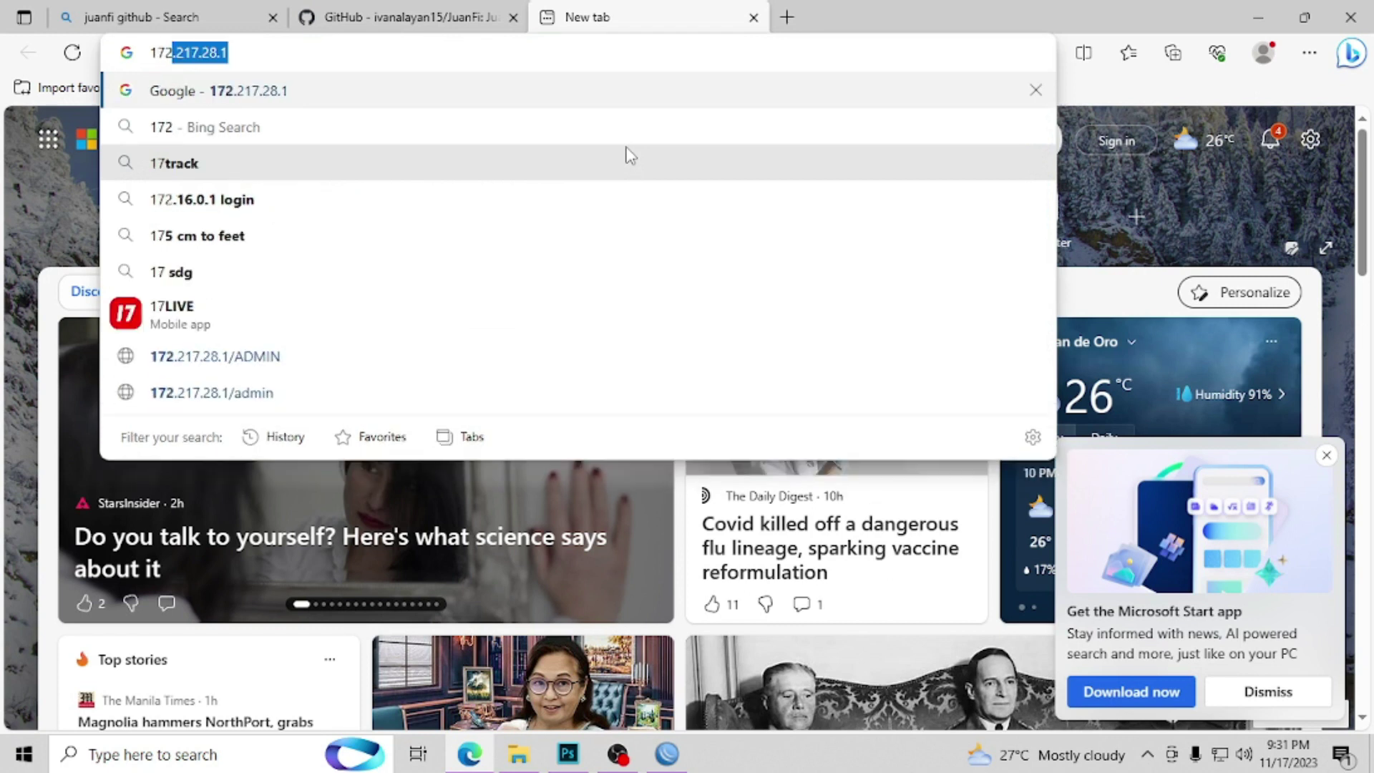
type(".")
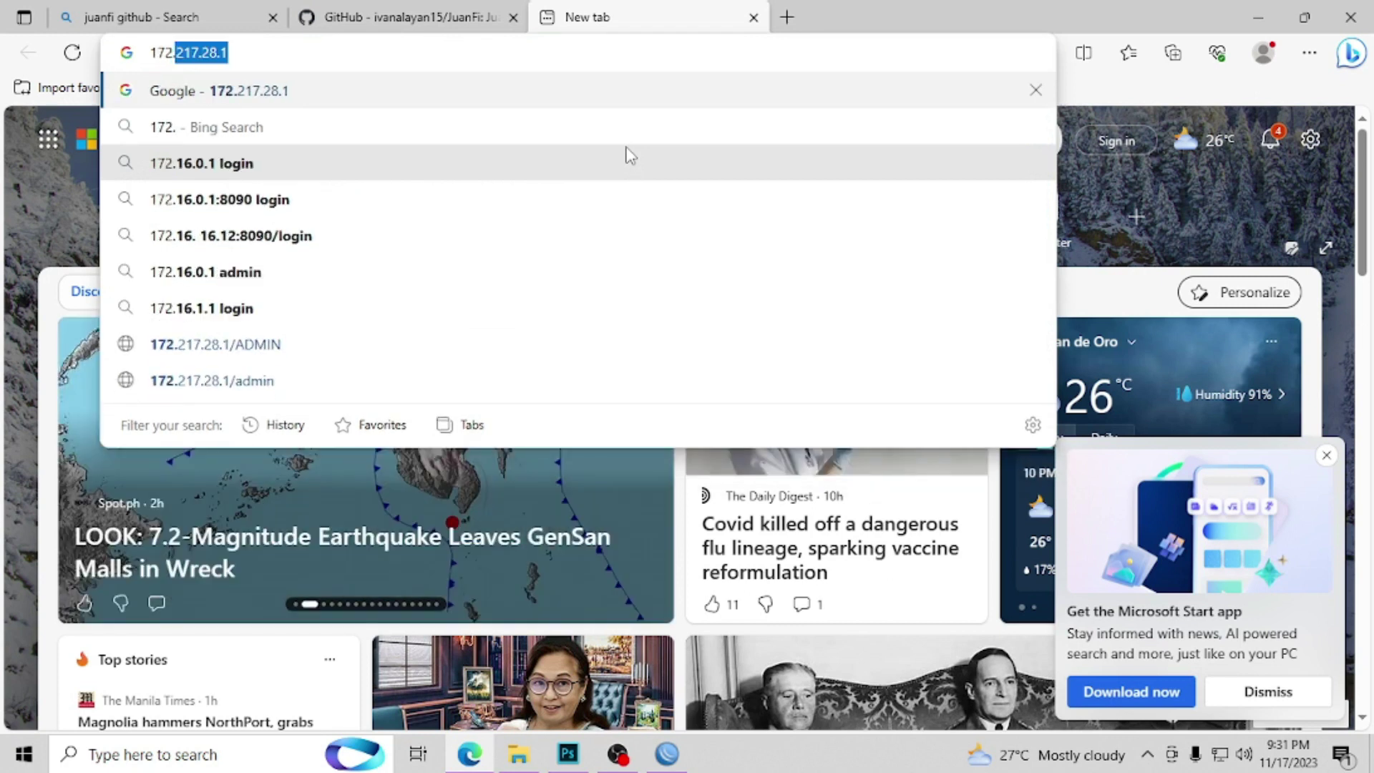
type("217.")
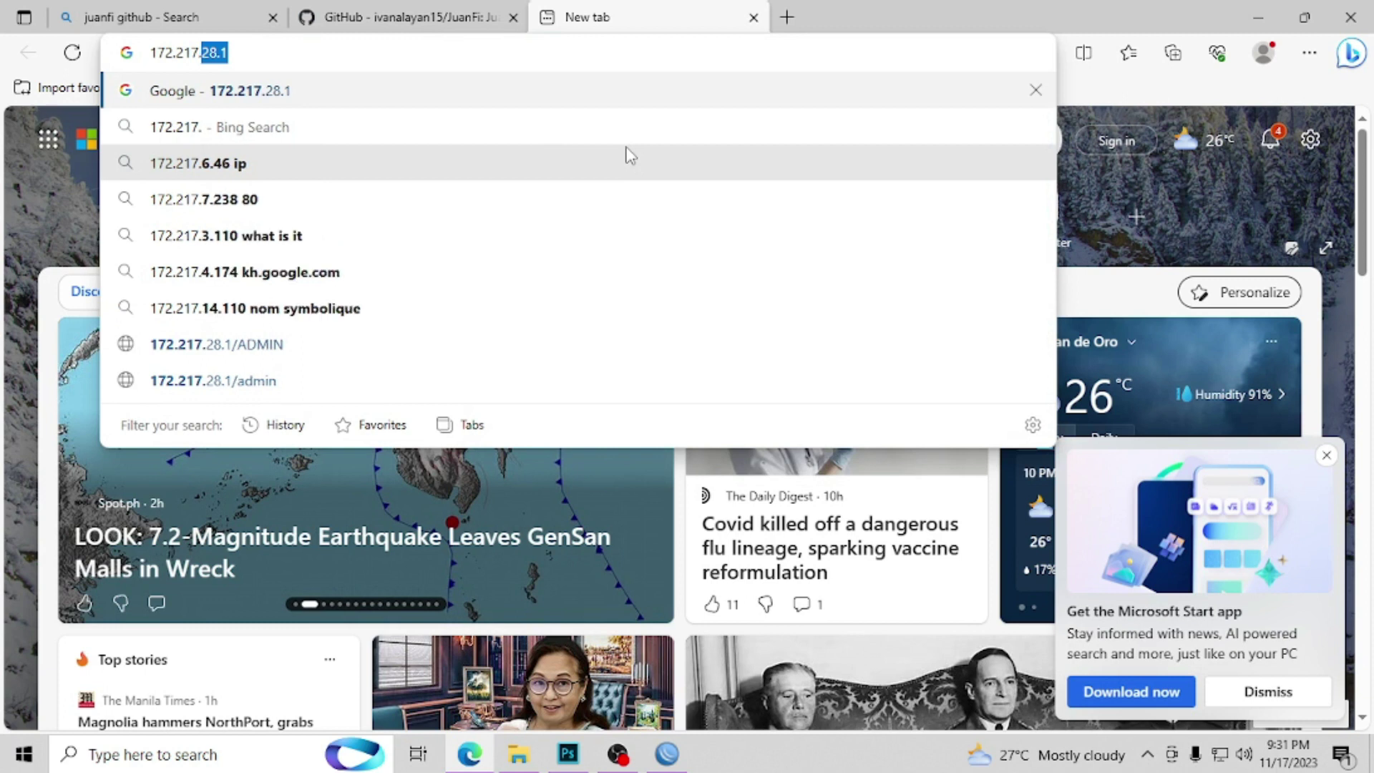
type("28.1")
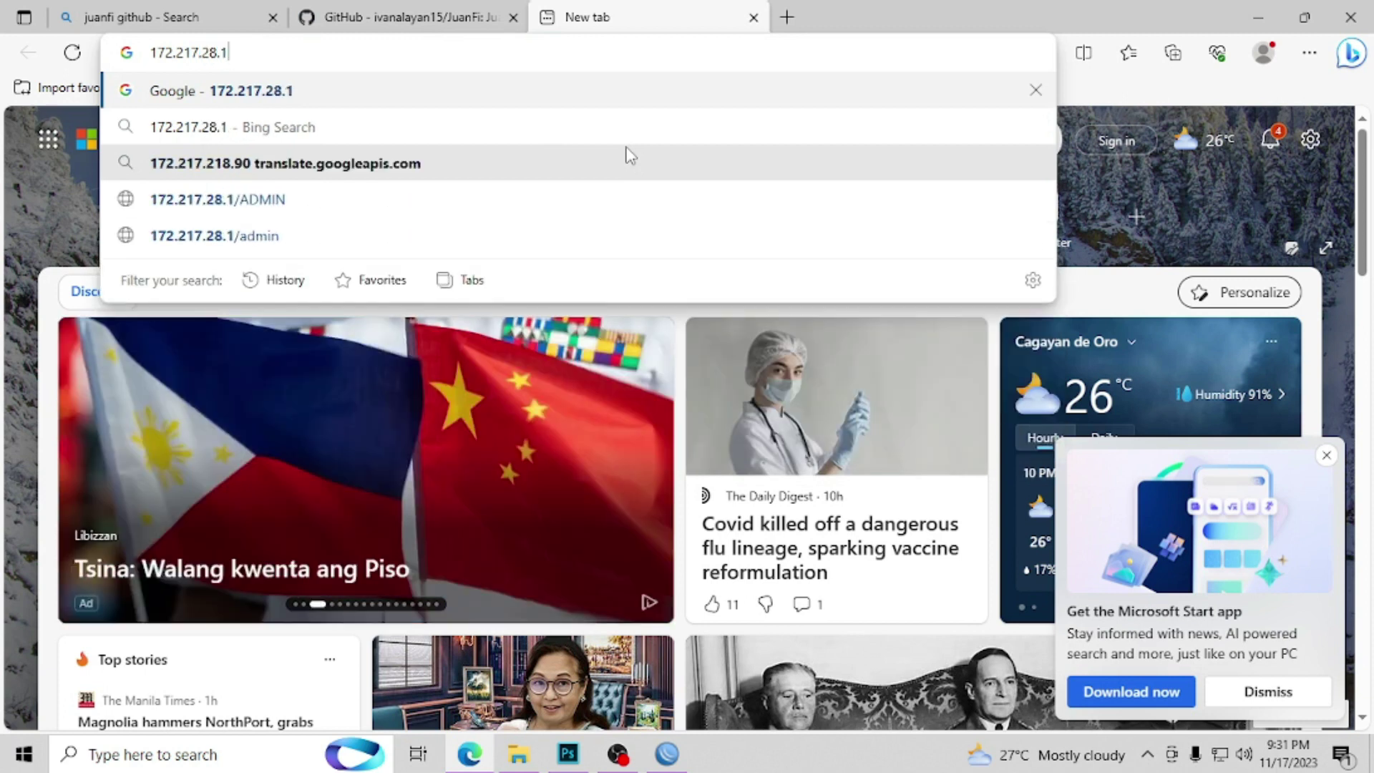
type("/ADMIN")
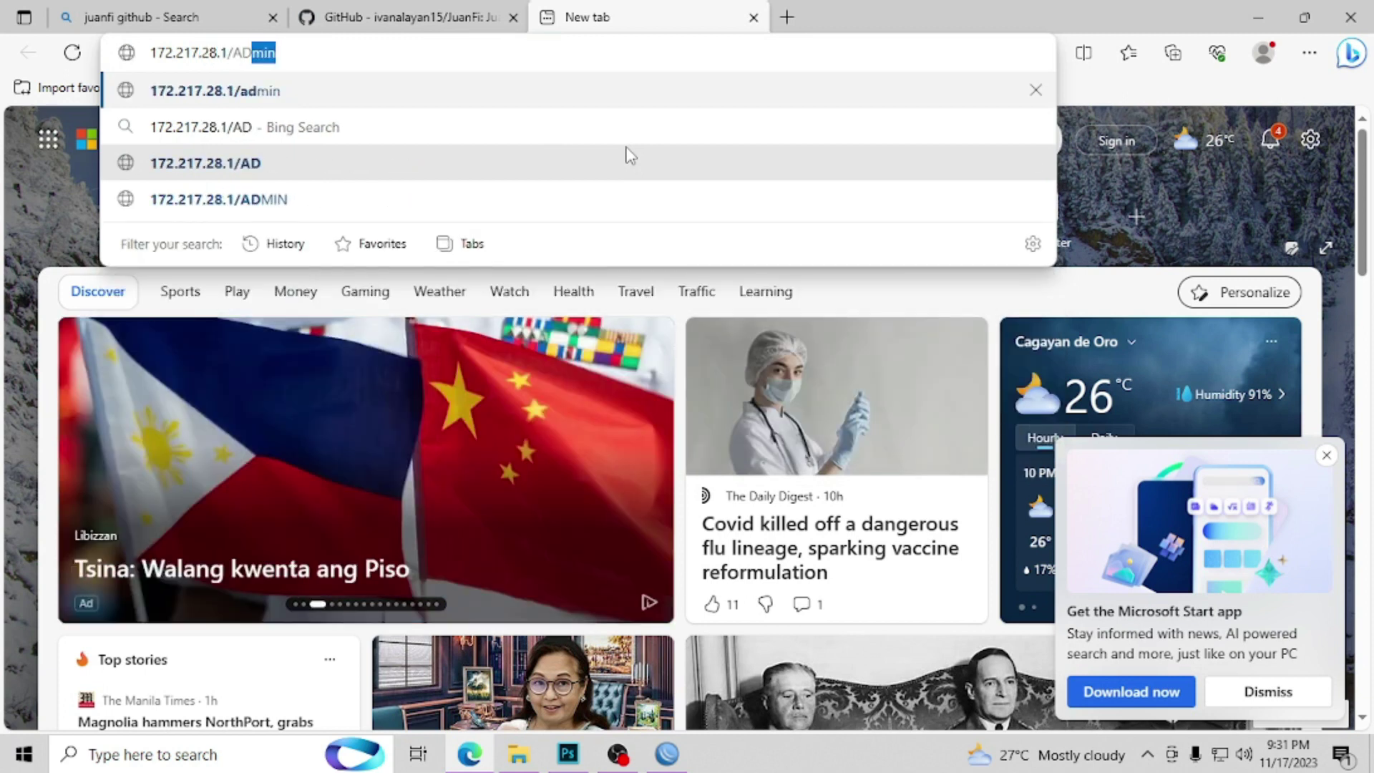
key("BackSpace")
key("BackSpace")
key("BackSpace")
key("BackSpace")
key("BackSpace")
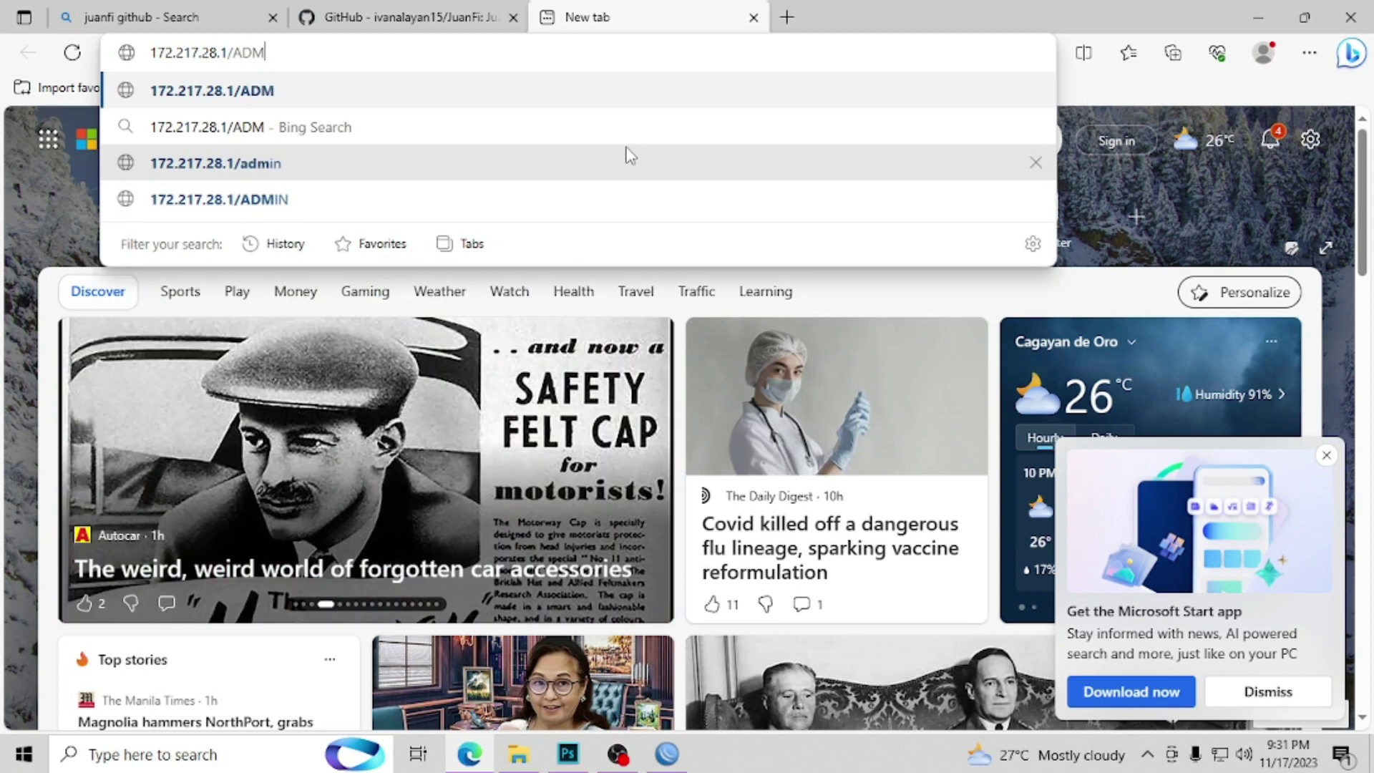
type("admin")
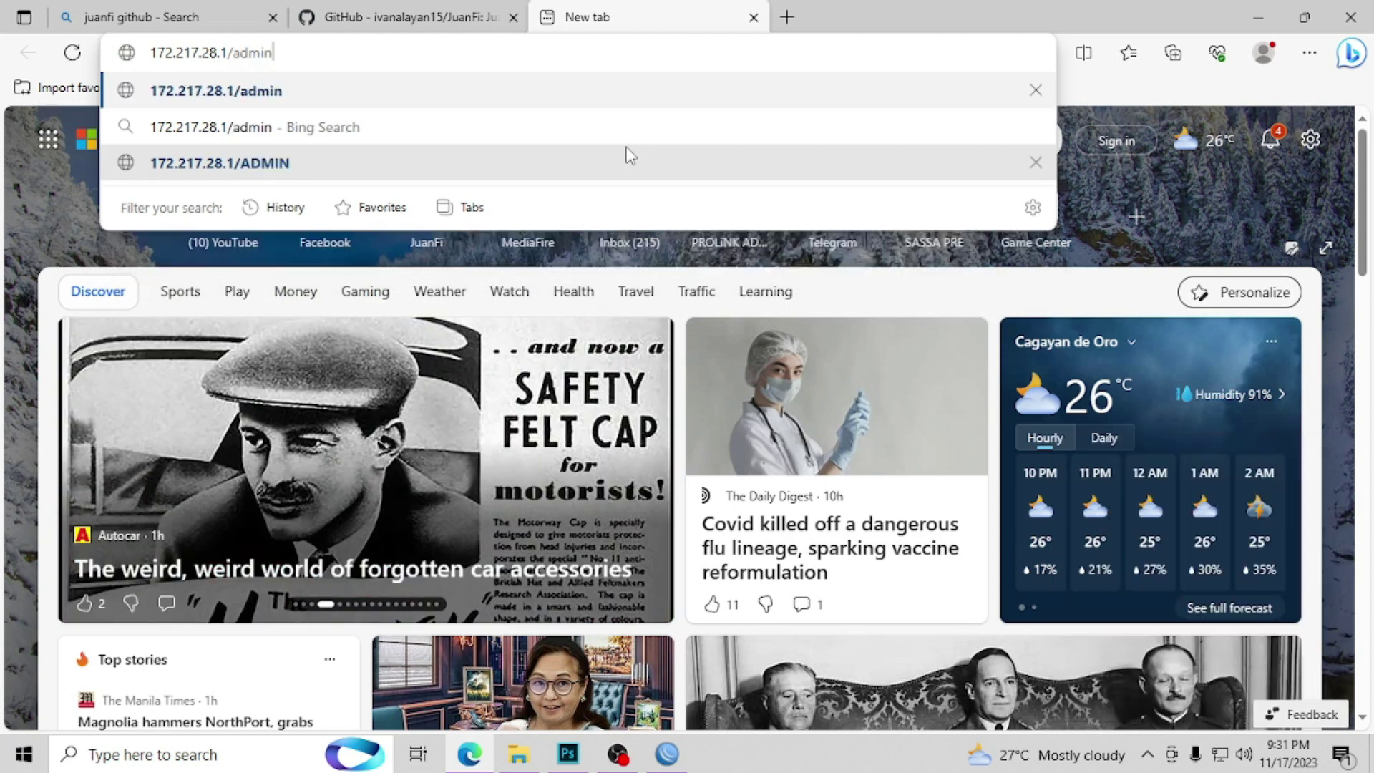
key("Return")
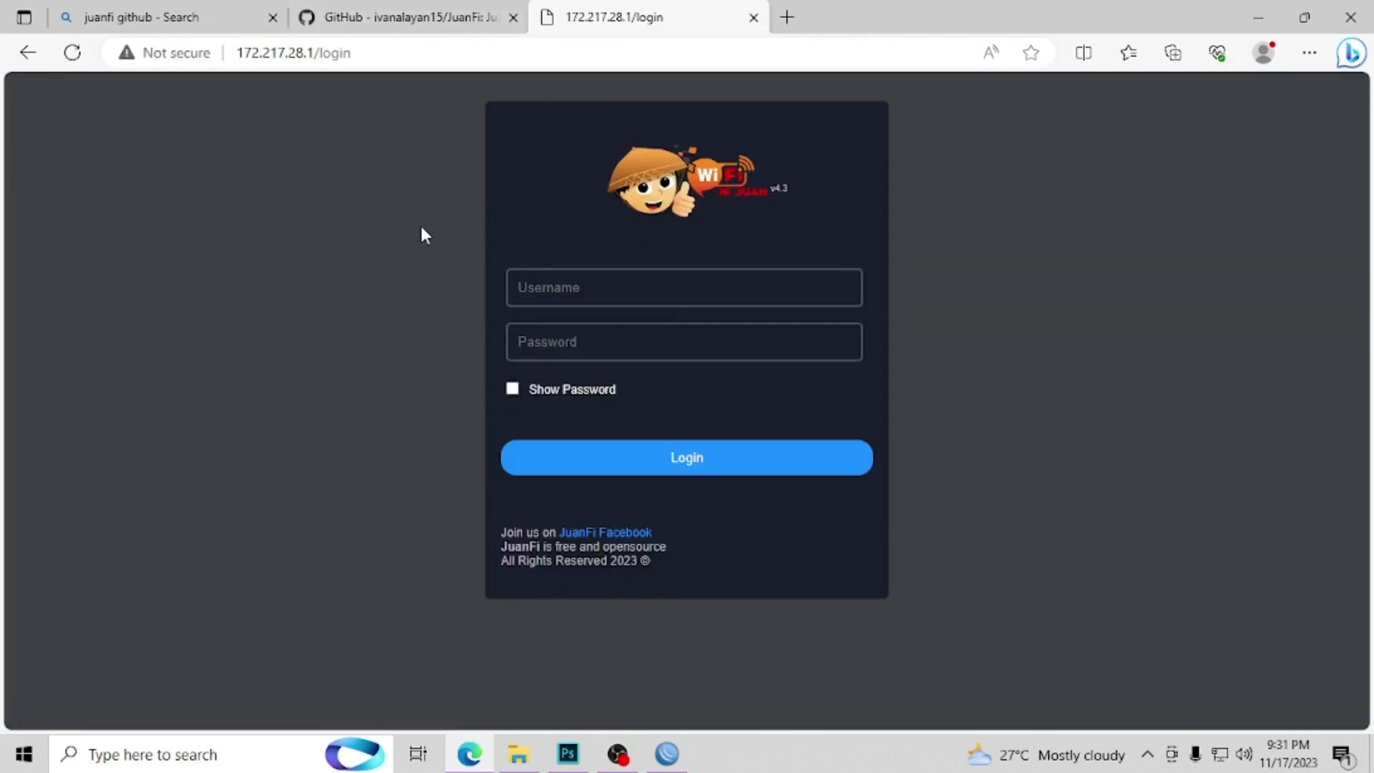
Step: Log in to the JuanFi Admin Console as admin, revealing the password to verify it first
left_click(606, 291)
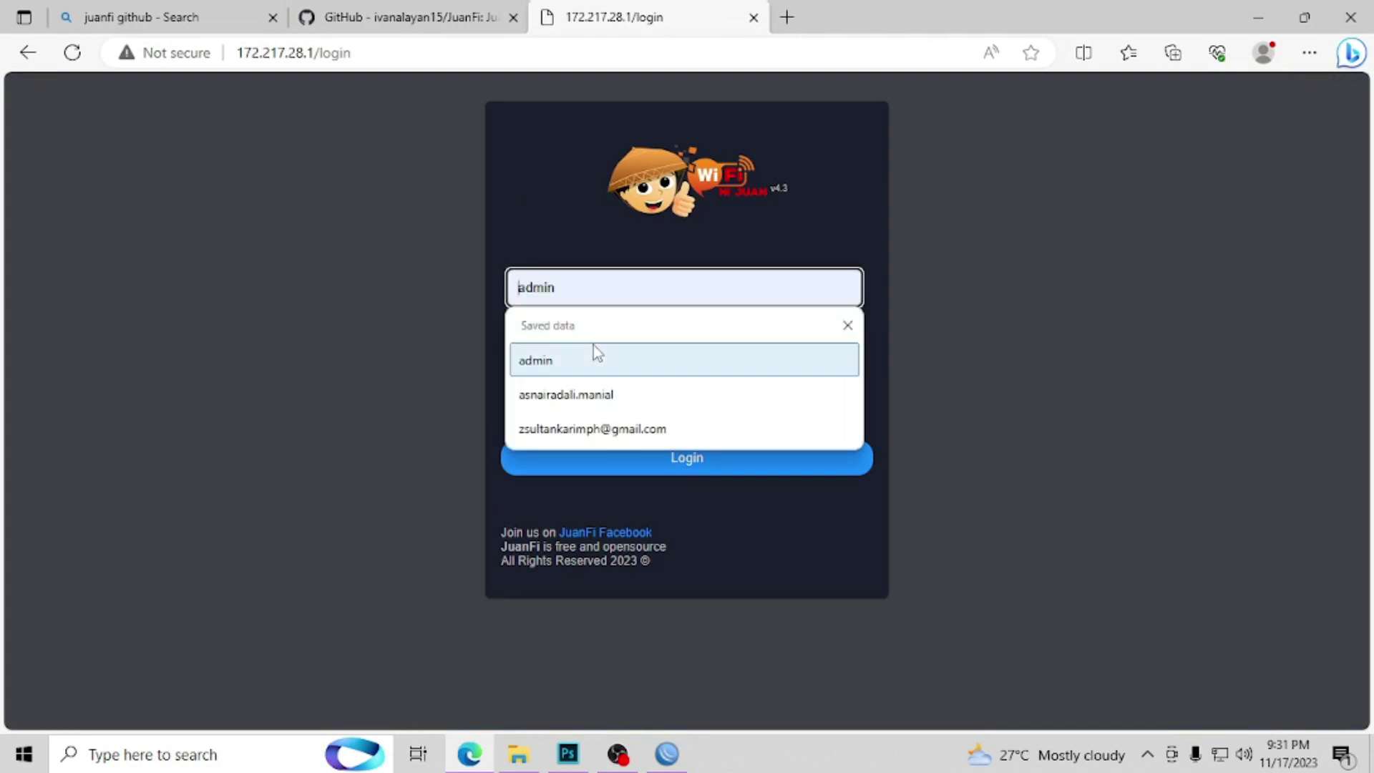
left_click(592, 348)
left_click(593, 346)
type("admin")
left_click(512, 387)
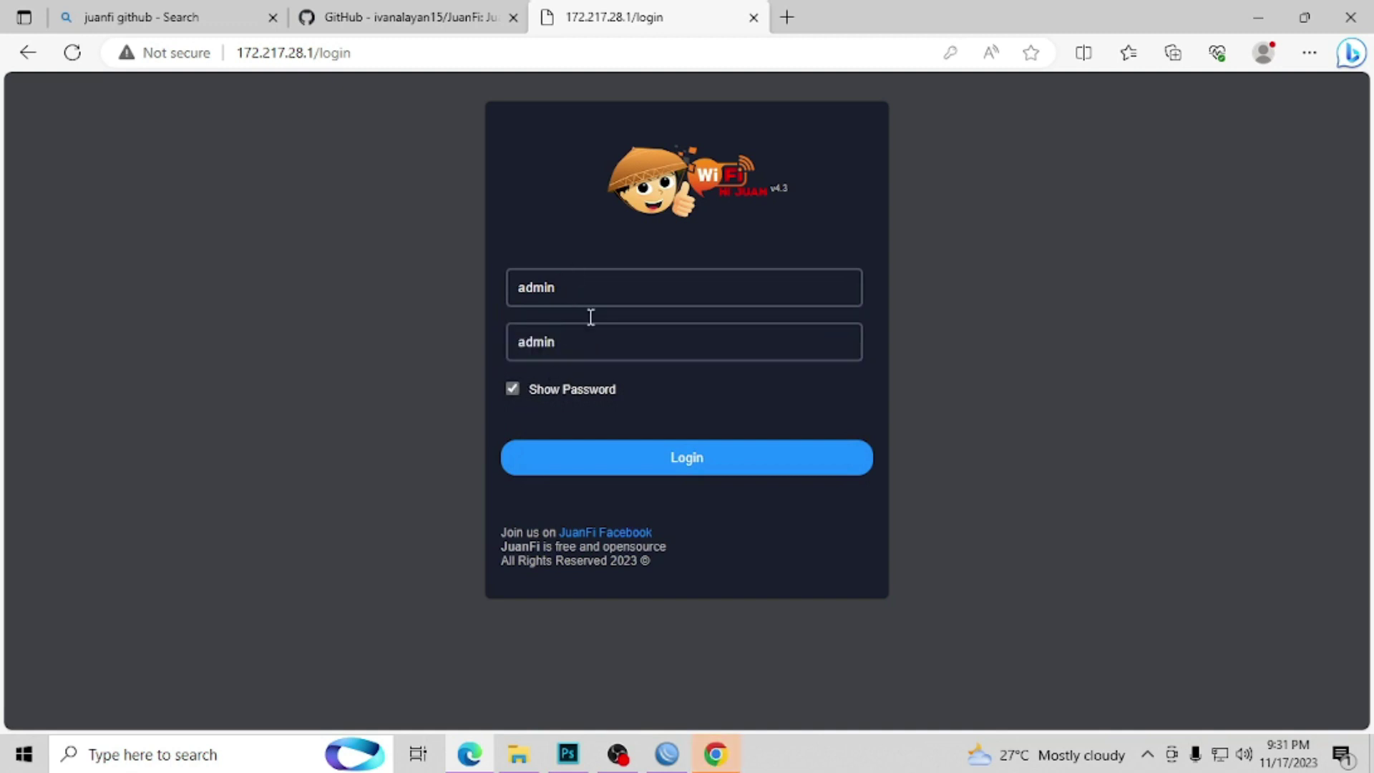
left_click(649, 469)
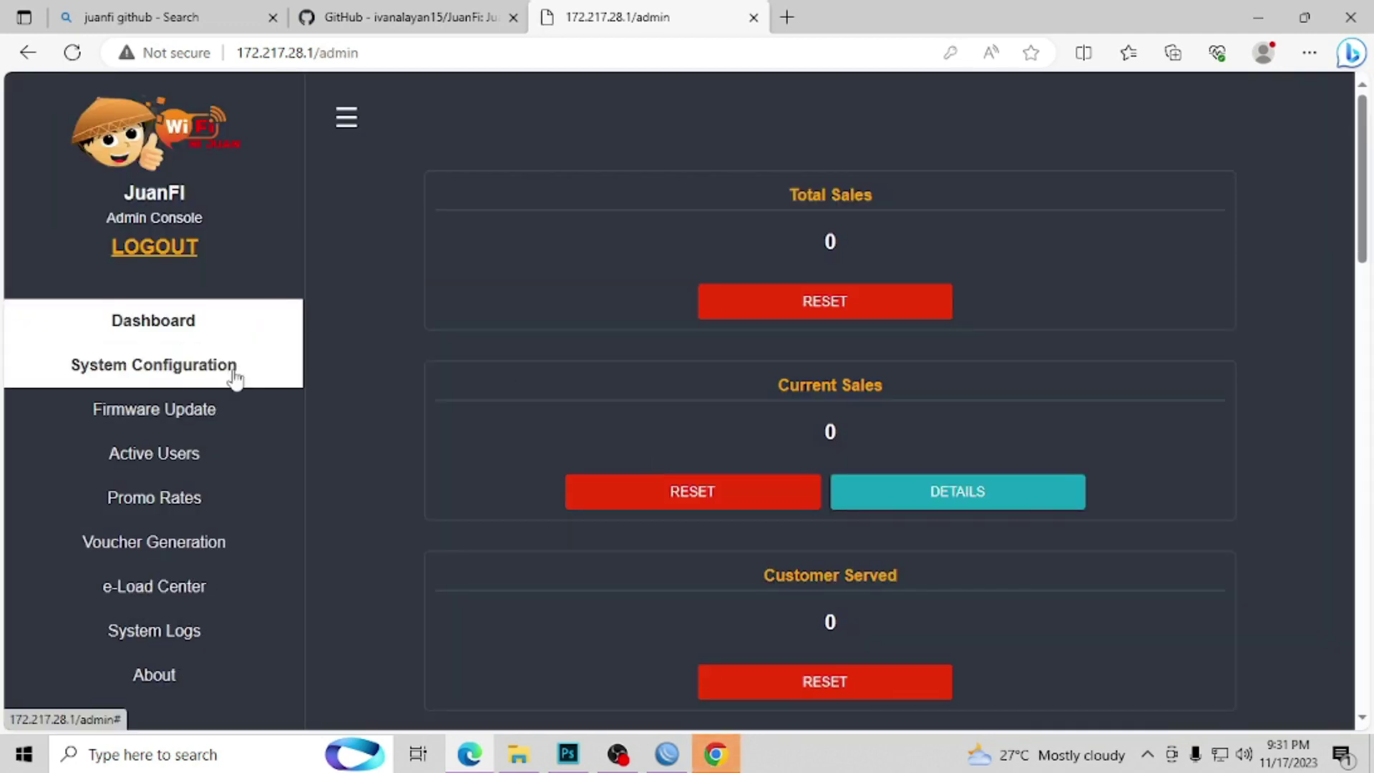
Step: Open System Configuration and rename the vendo from JuanFi to Vendo 1
left_click(235, 378)
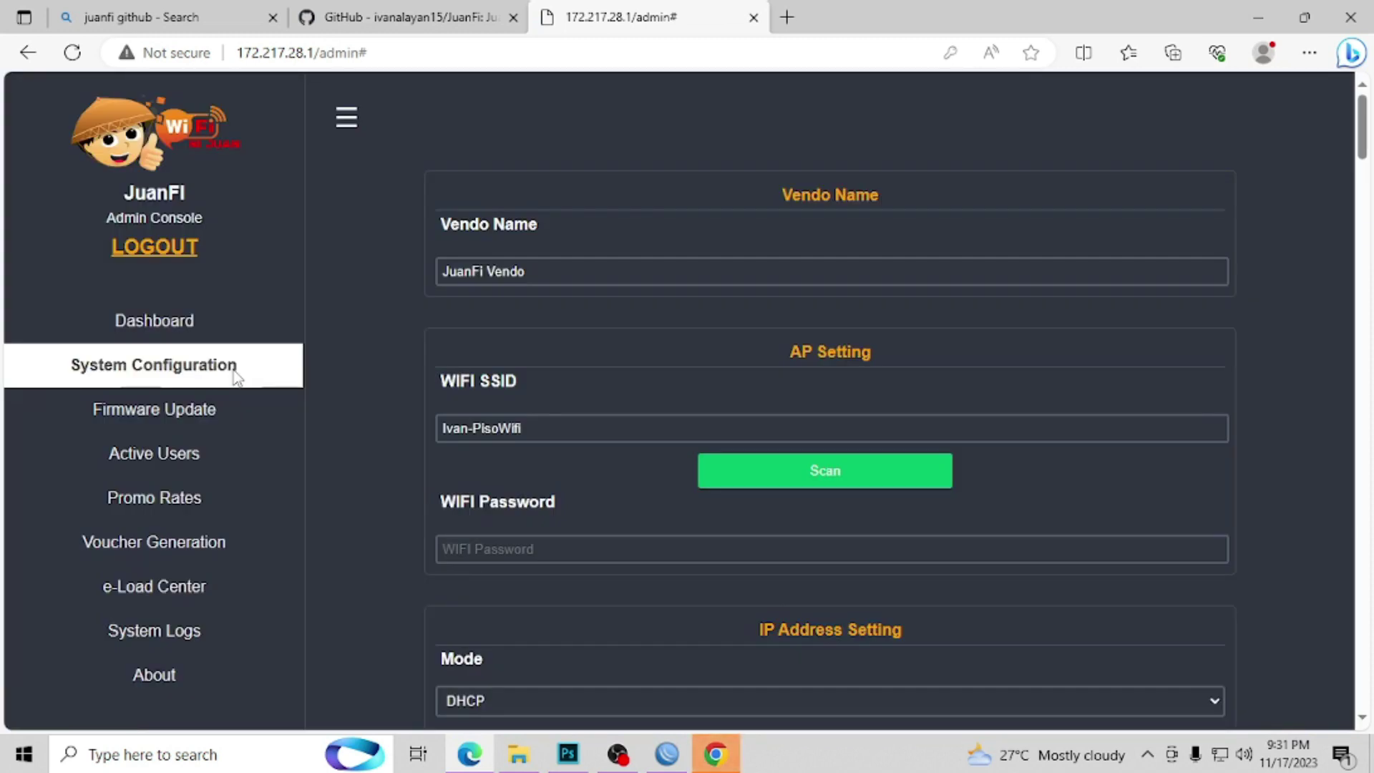
left_click(487, 269)
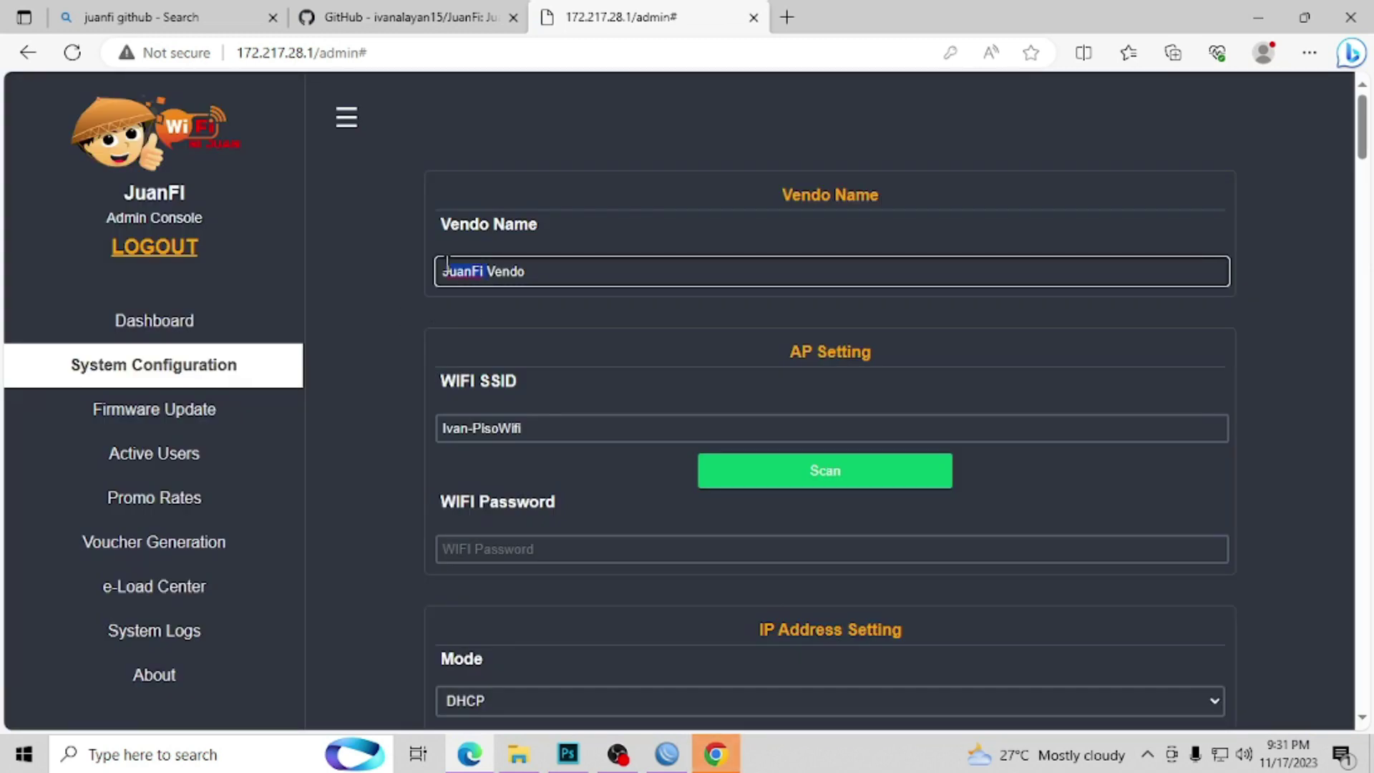
key("BackSpace")
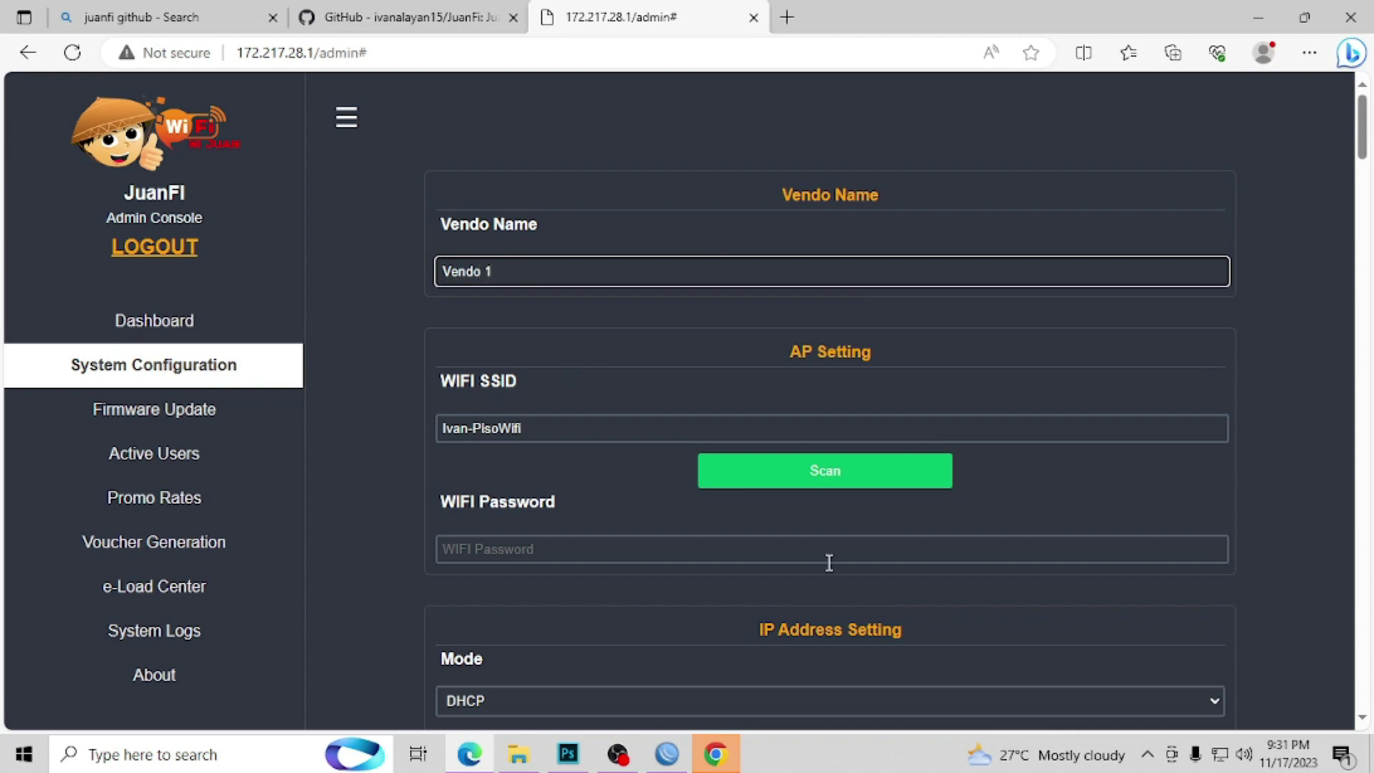
Step: Scan for Wi-Fi networks and set the WIFI SSID to TEST_AP1
left_click(1220, 754)
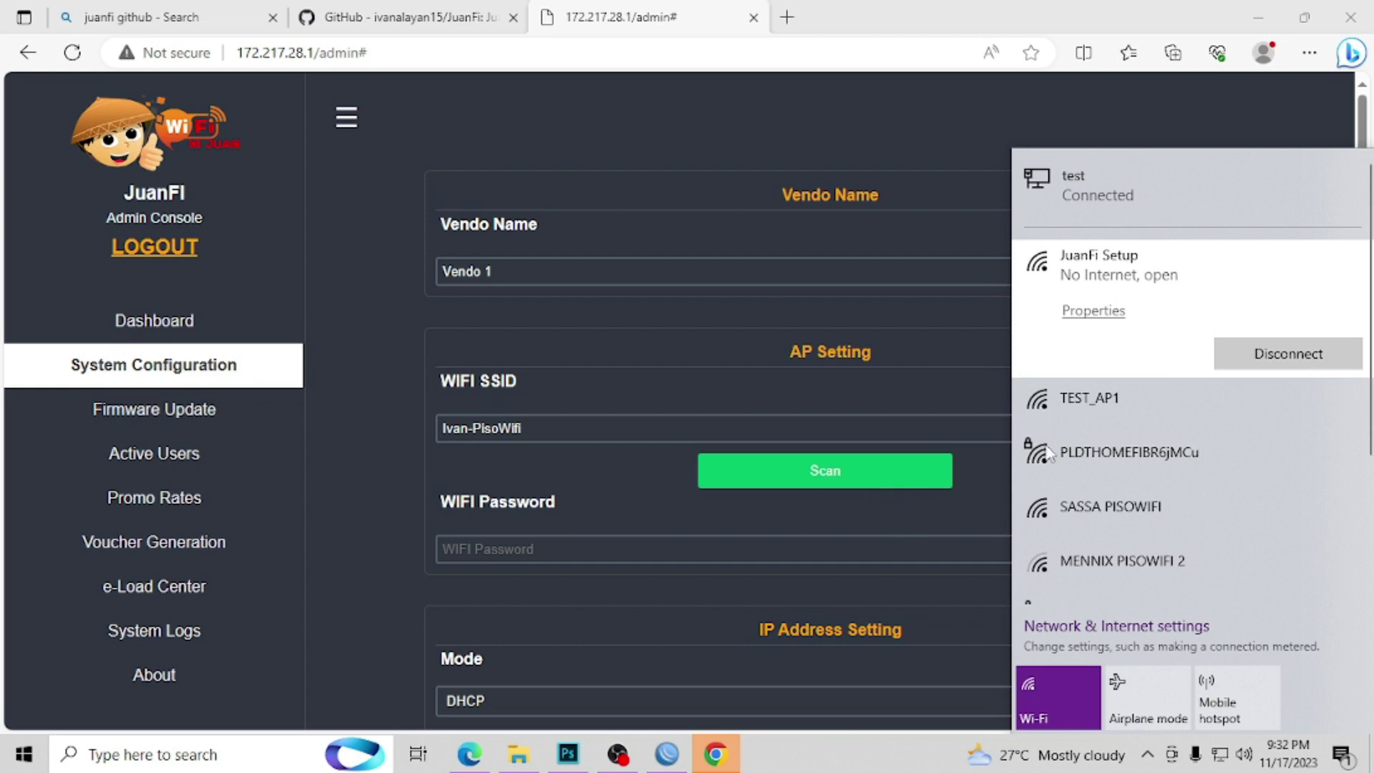
left_click(894, 477)
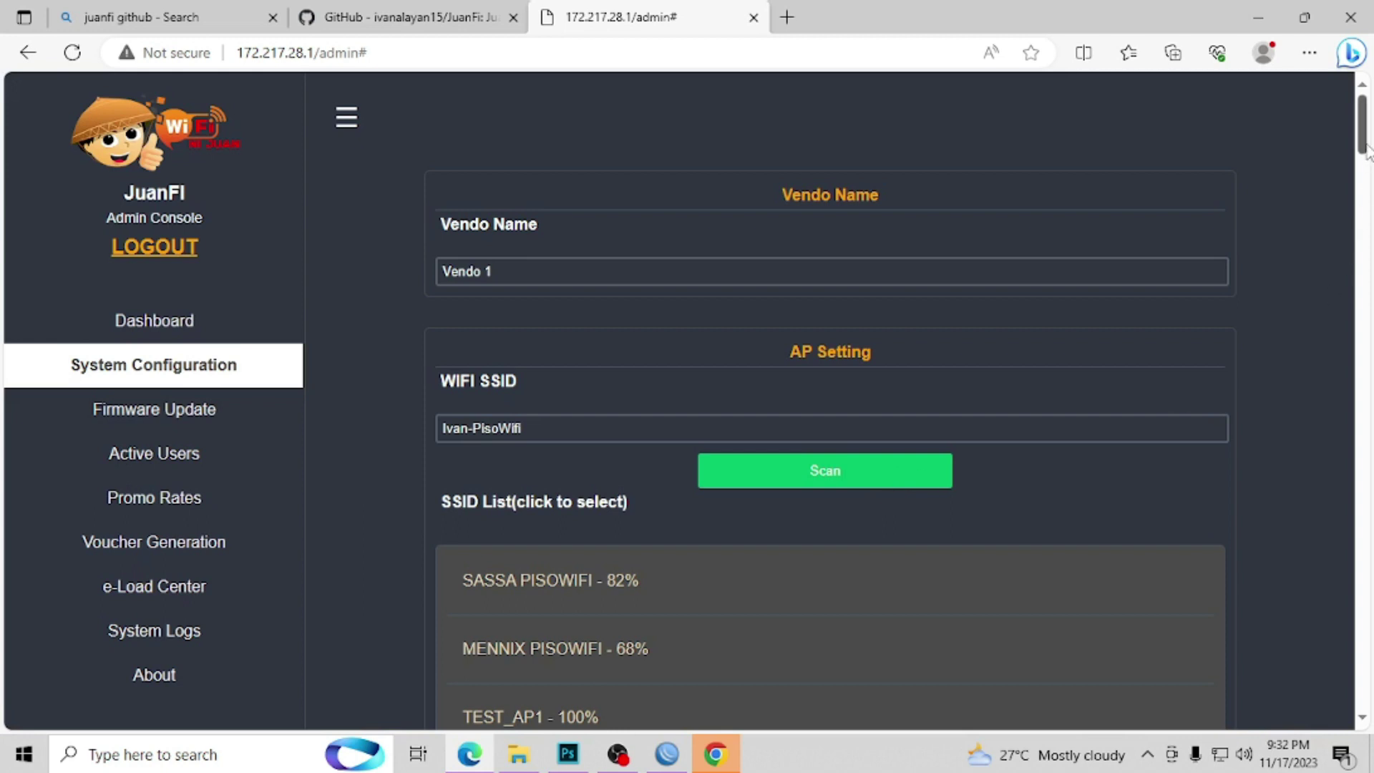
scroll(1363, 194, "down", 5)
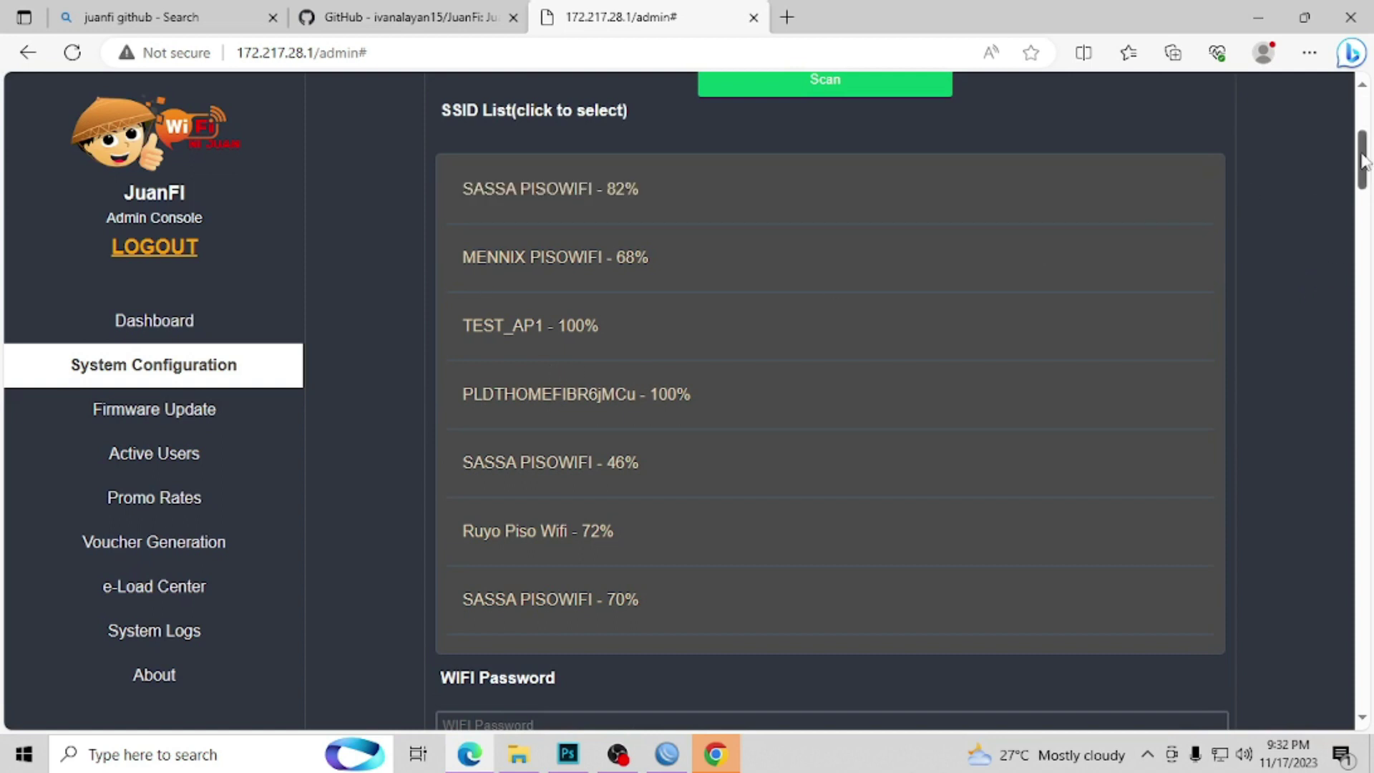
scroll(1363, 161, "up", 4)
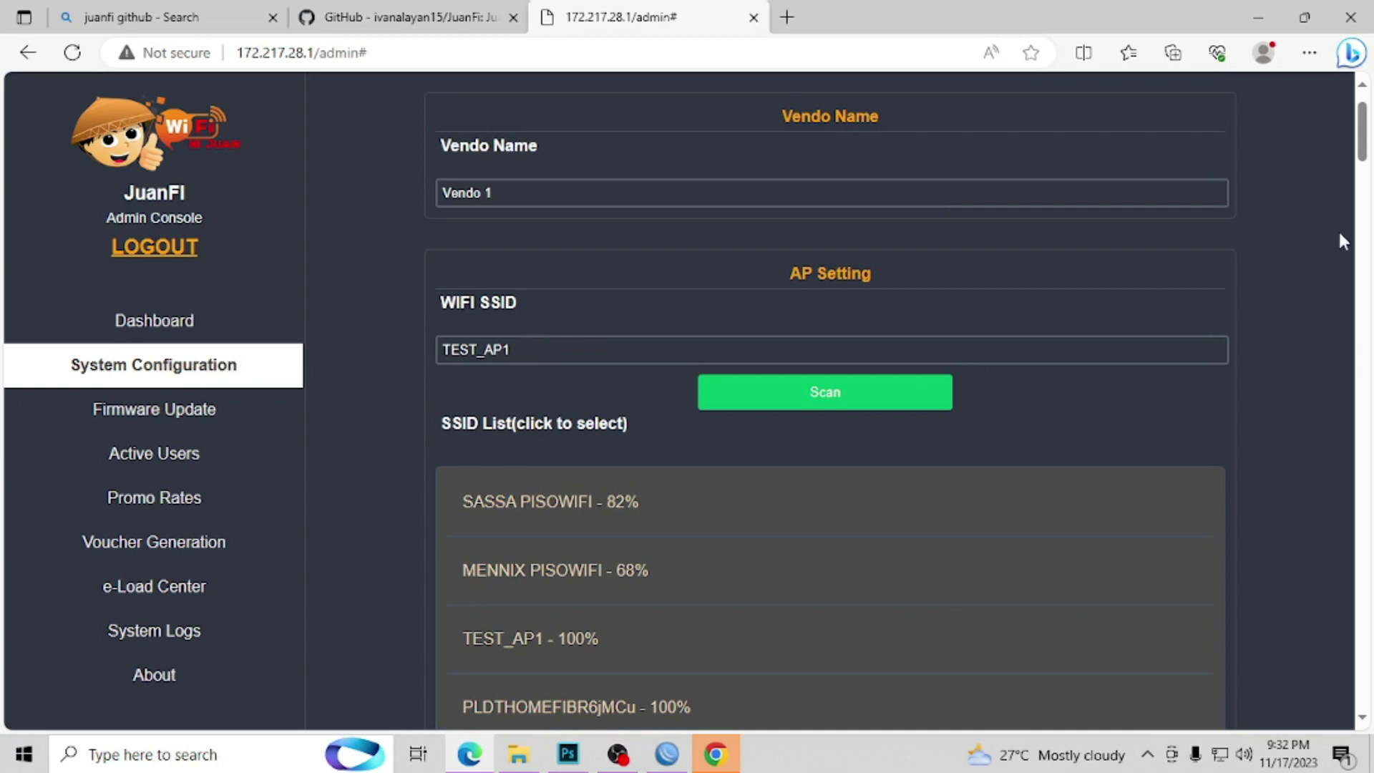
Step: Change the Mikrotik Router IP from 10.0.10.1 to 10.0.0.1, then bring WinBox forward
left_click_drag(1365, 157, 1368, 247)
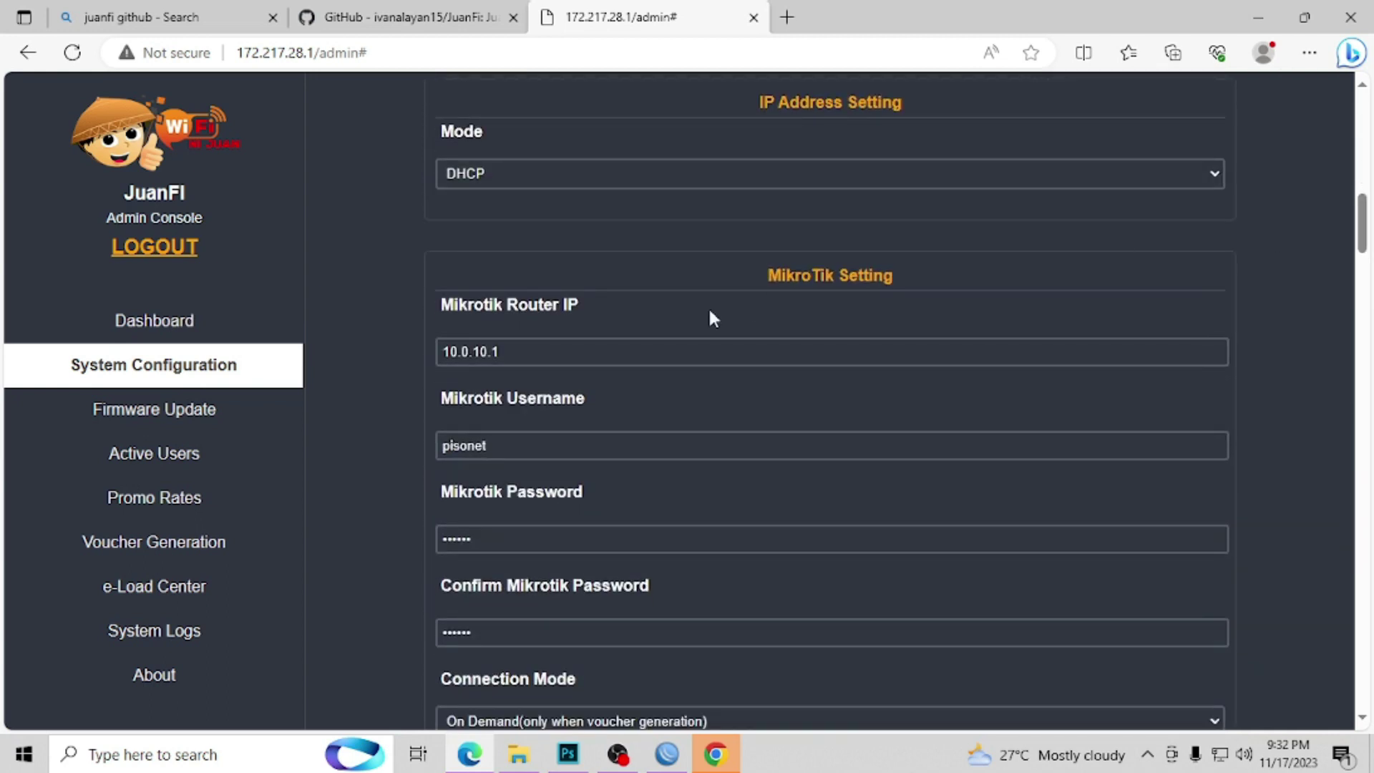
left_click_drag(441, 311, 571, 299)
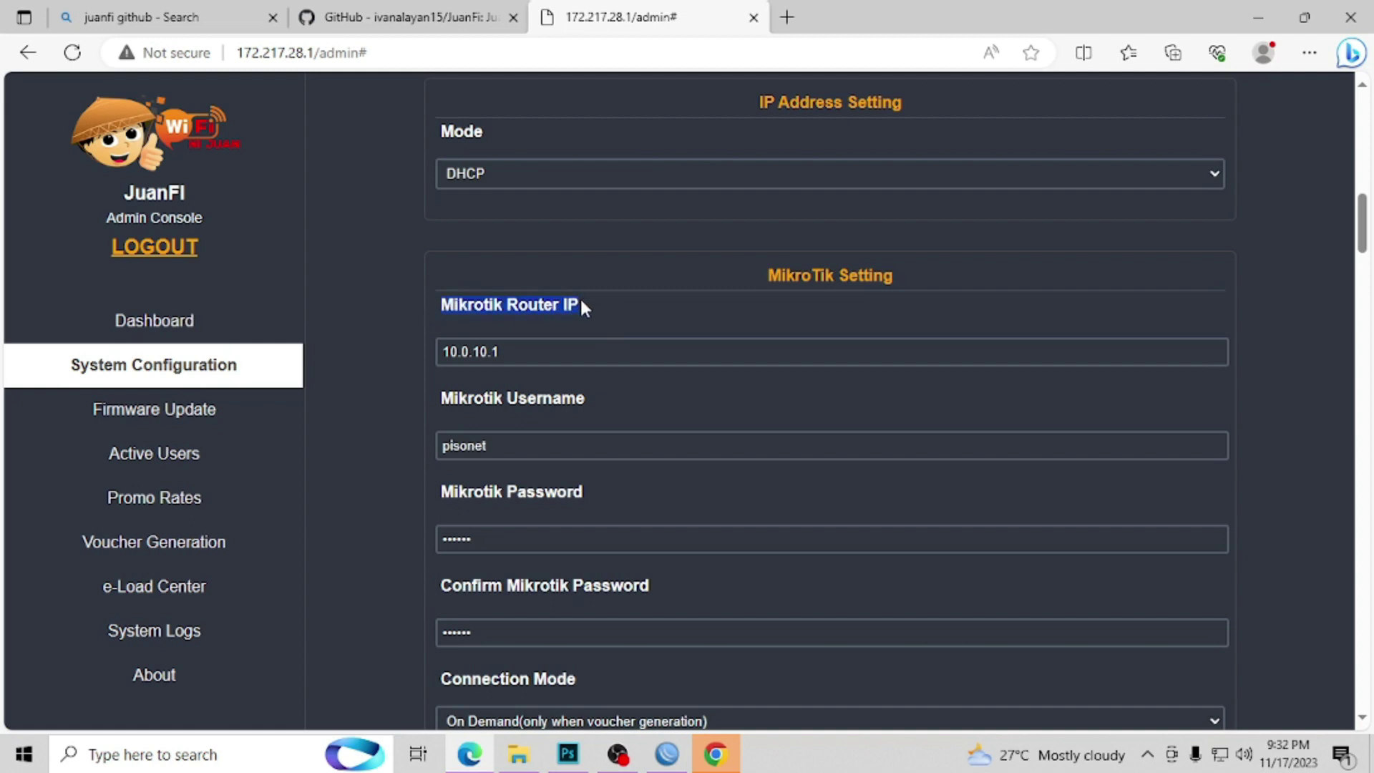
left_click(483, 351)
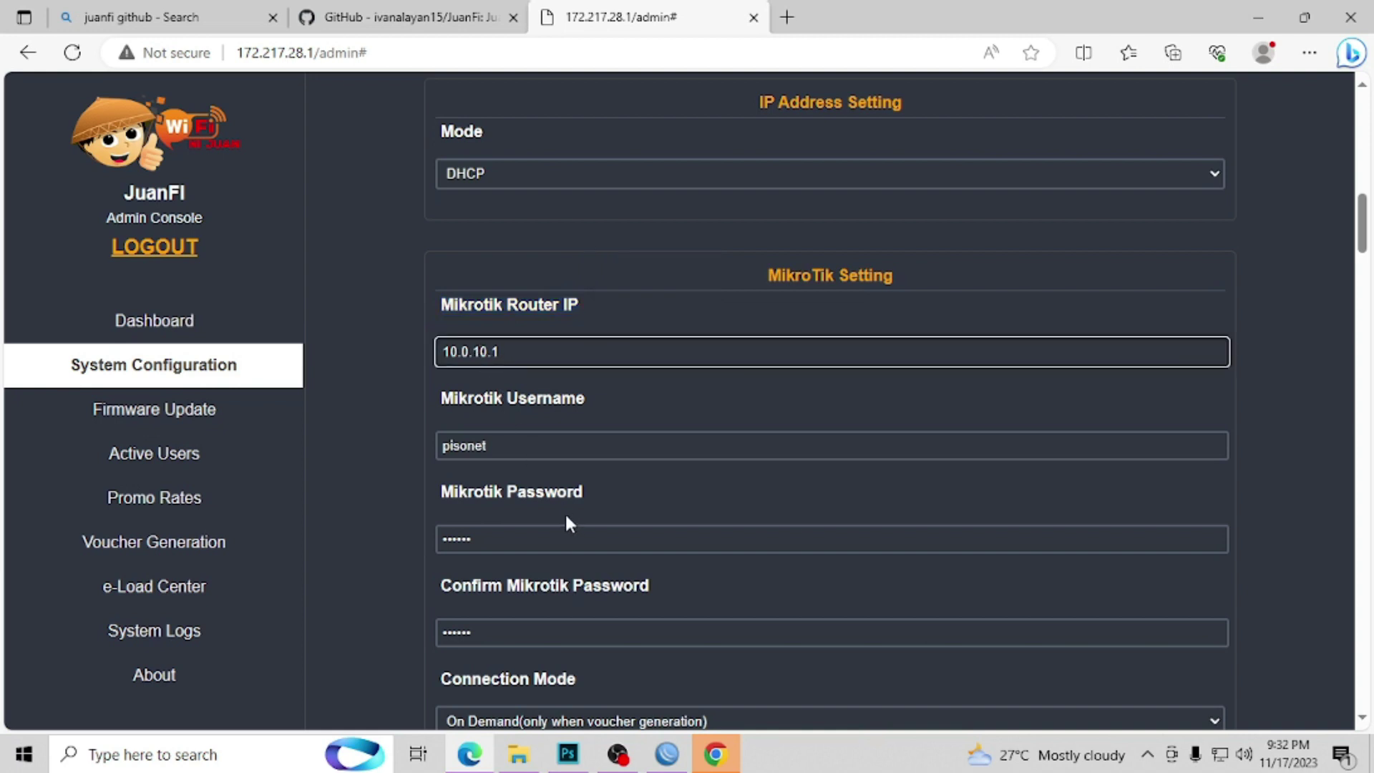
key("BackSpace")
left_click(500, 351)
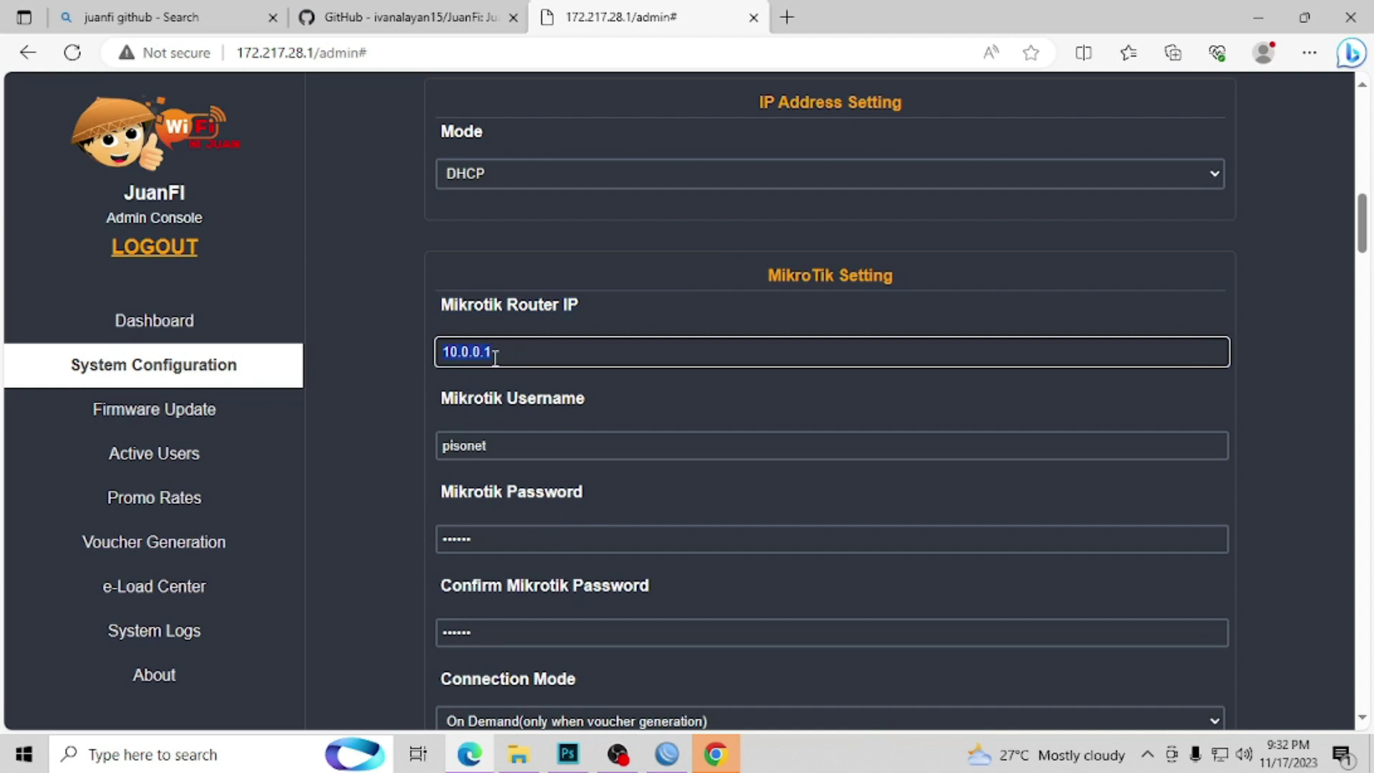
left_click(664, 758)
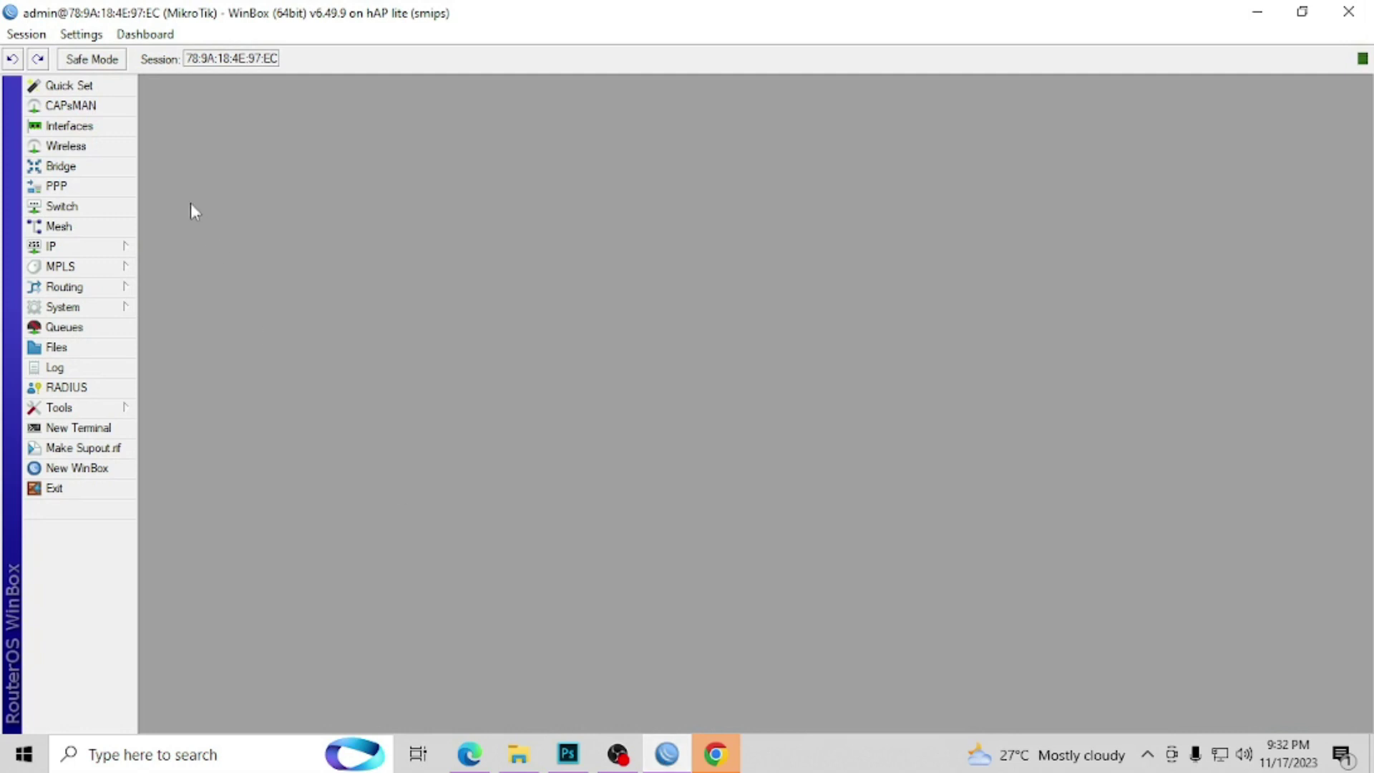
Step: Check the router's addresses and interfaces (10.0.0.1/24 on ether2 VENDO1), then minimize WinBox
left_click(107, 248)
left_click(210, 284)
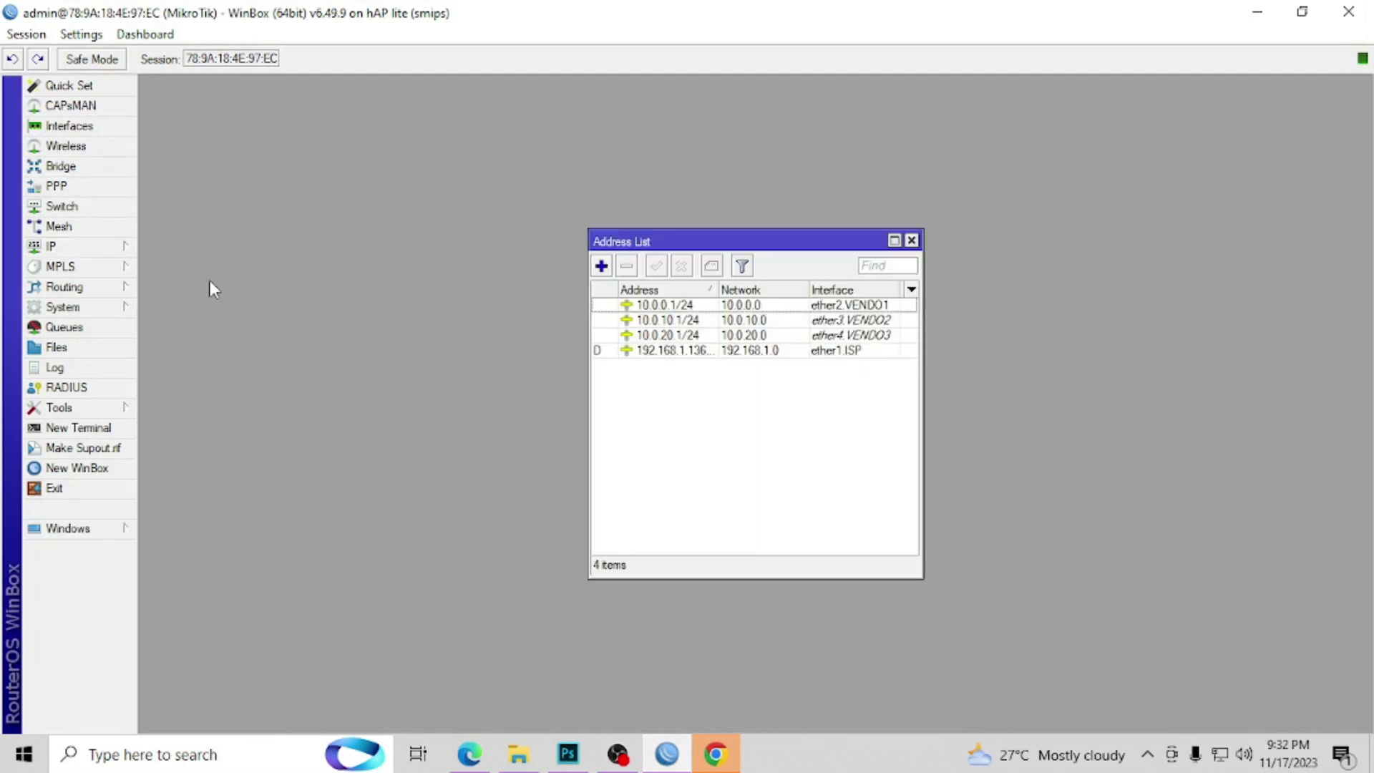
left_click(685, 308)
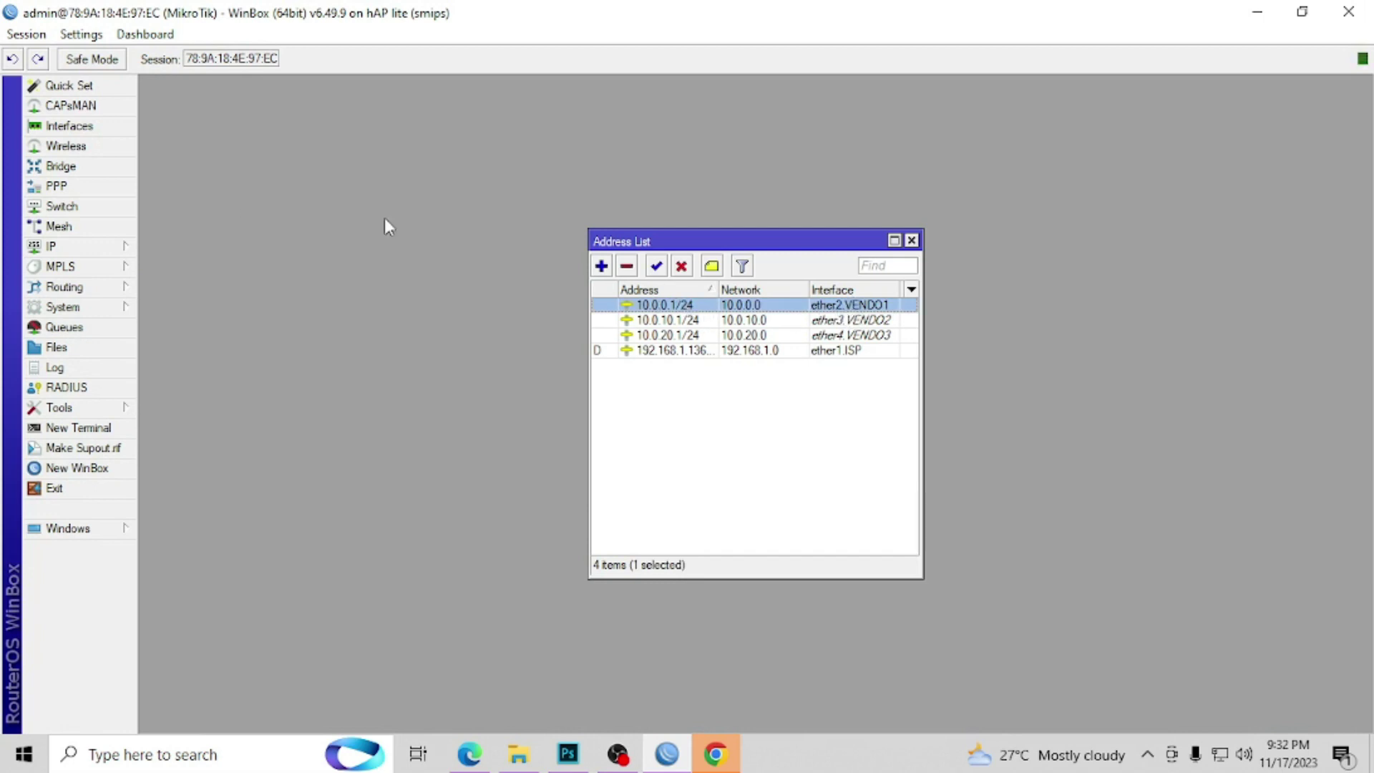
left_click(131, 248)
left_click(75, 127)
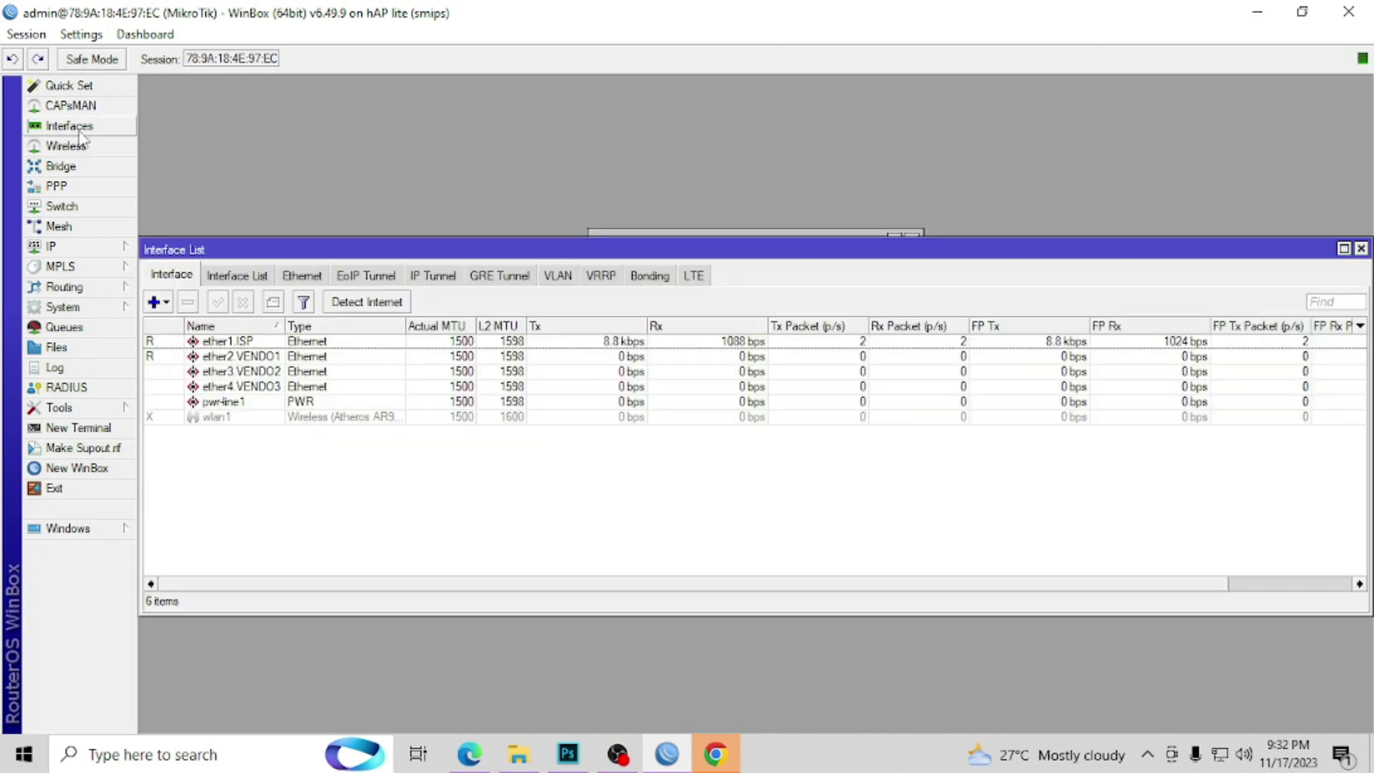
left_click(233, 358)
left_click(1360, 249)
left_click(661, 305)
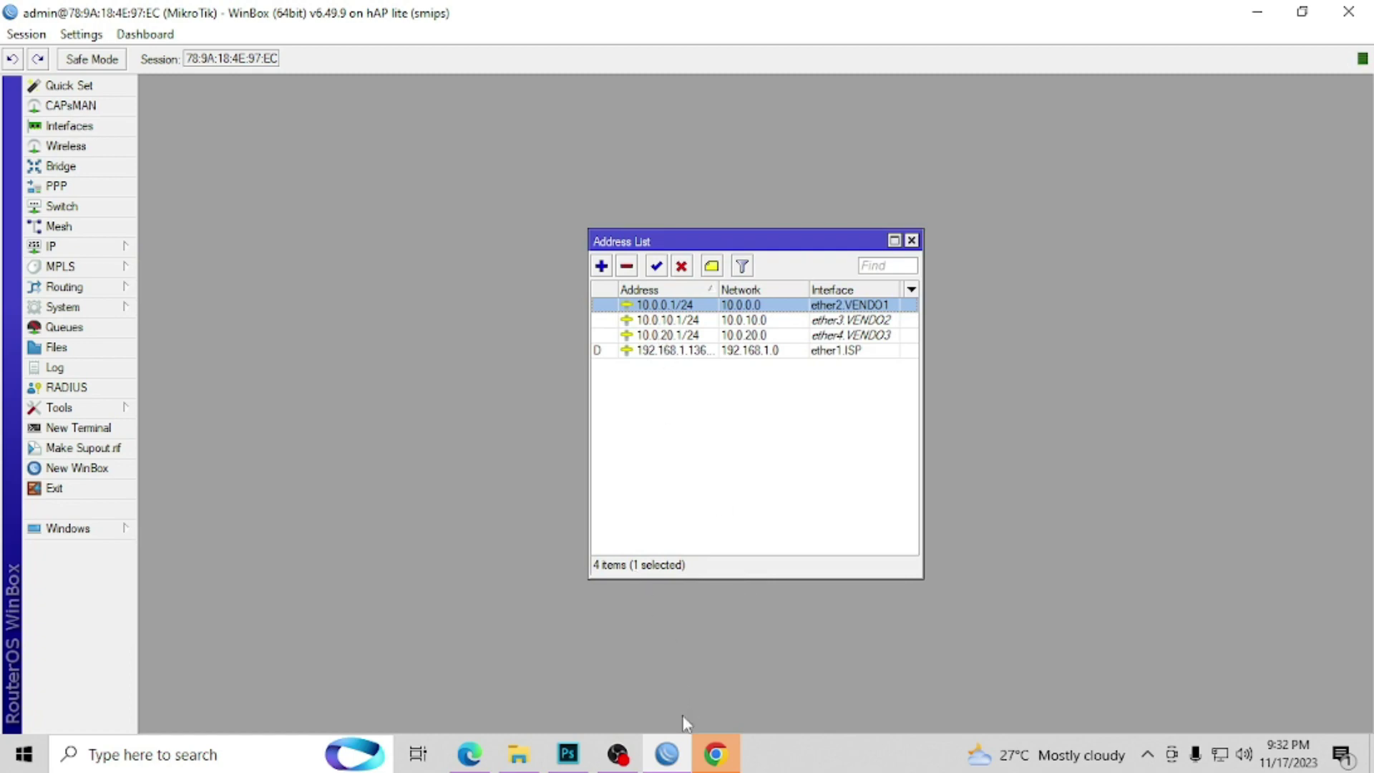
left_click(666, 754)
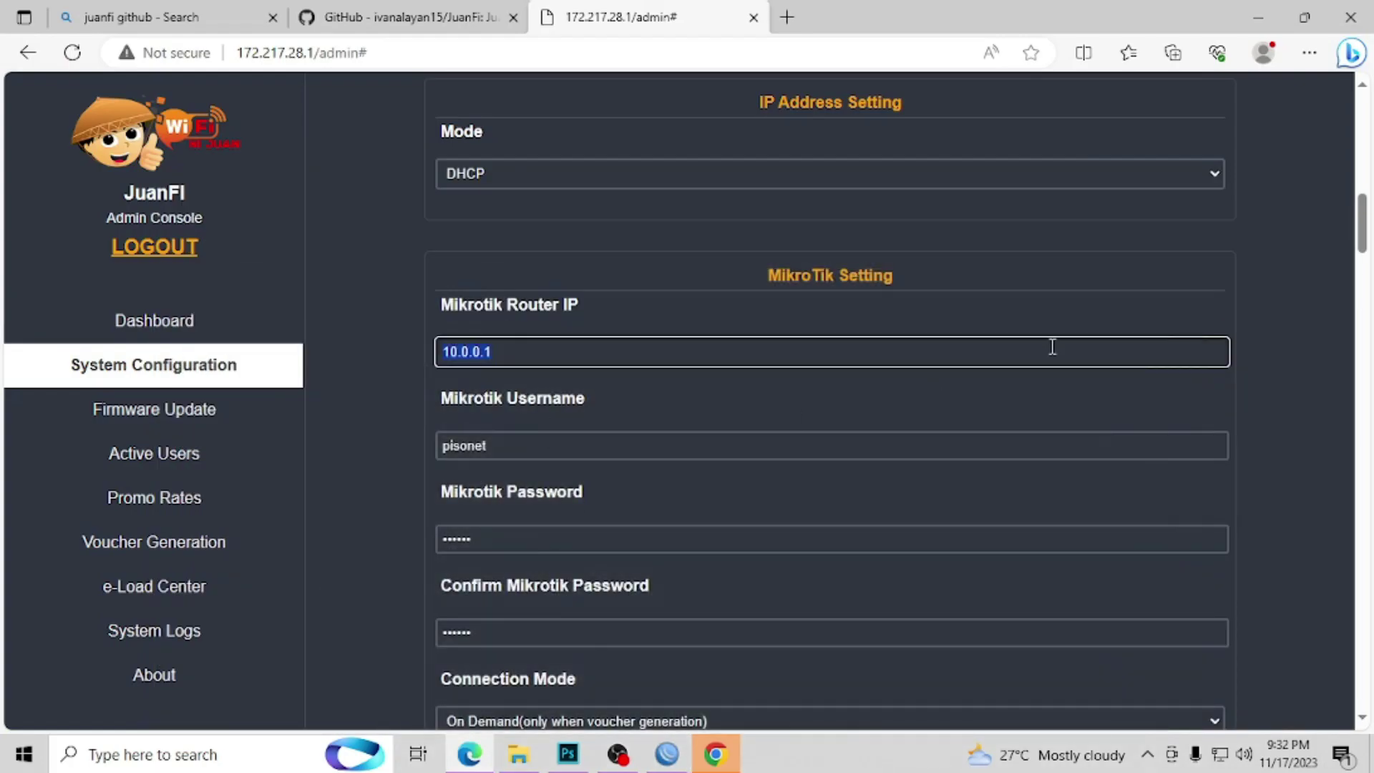
Step: Save the vendo system configuration, acknowledge the restart notice, and close the admin tab
left_click_drag(1362, 229, 1369, 691)
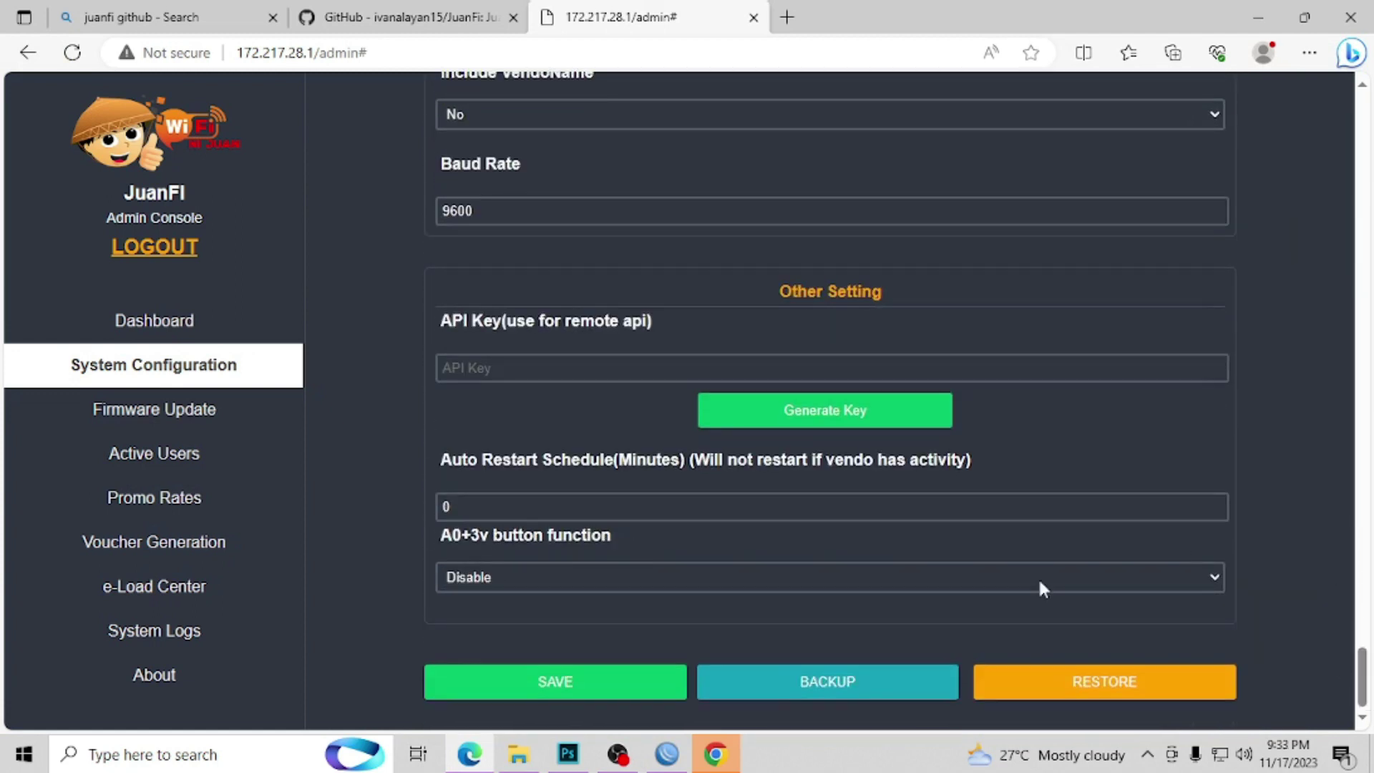
left_click(581, 692)
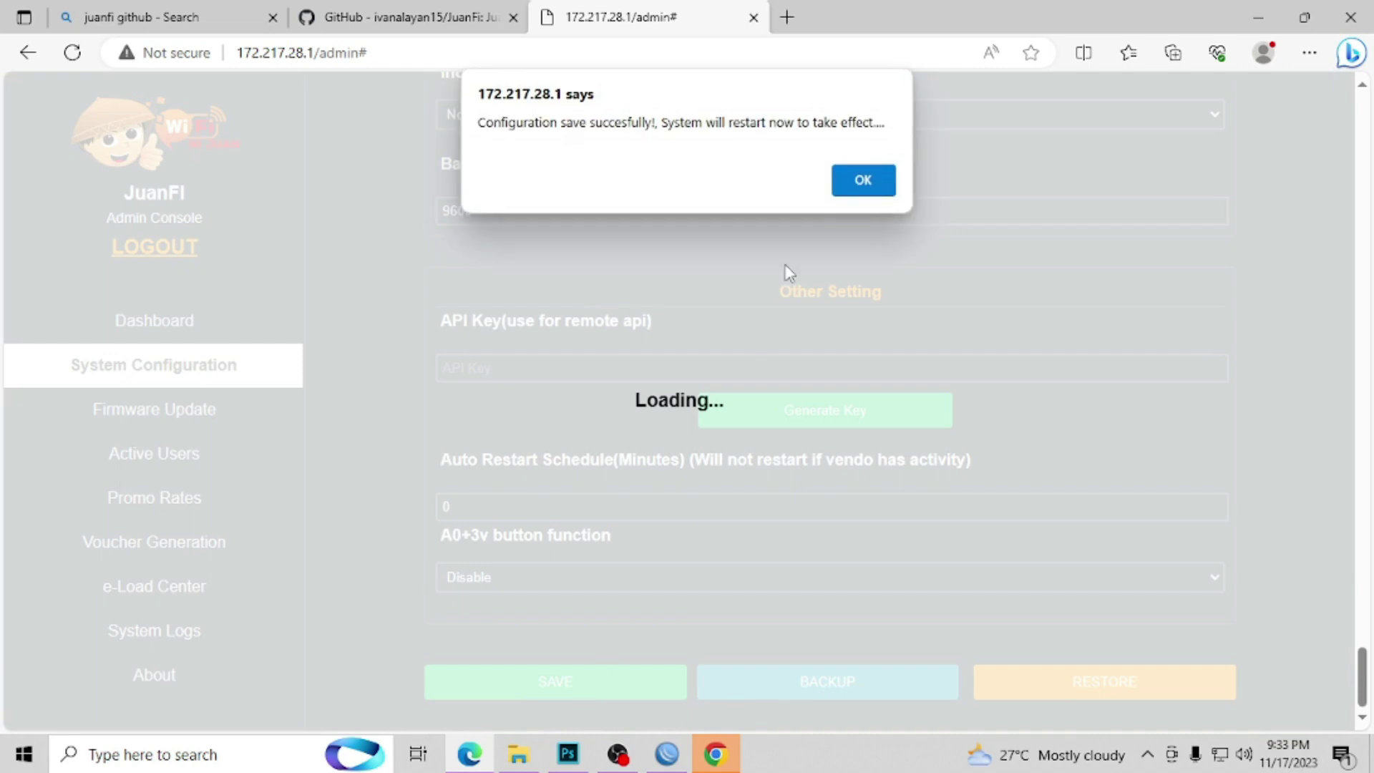
left_click(863, 180)
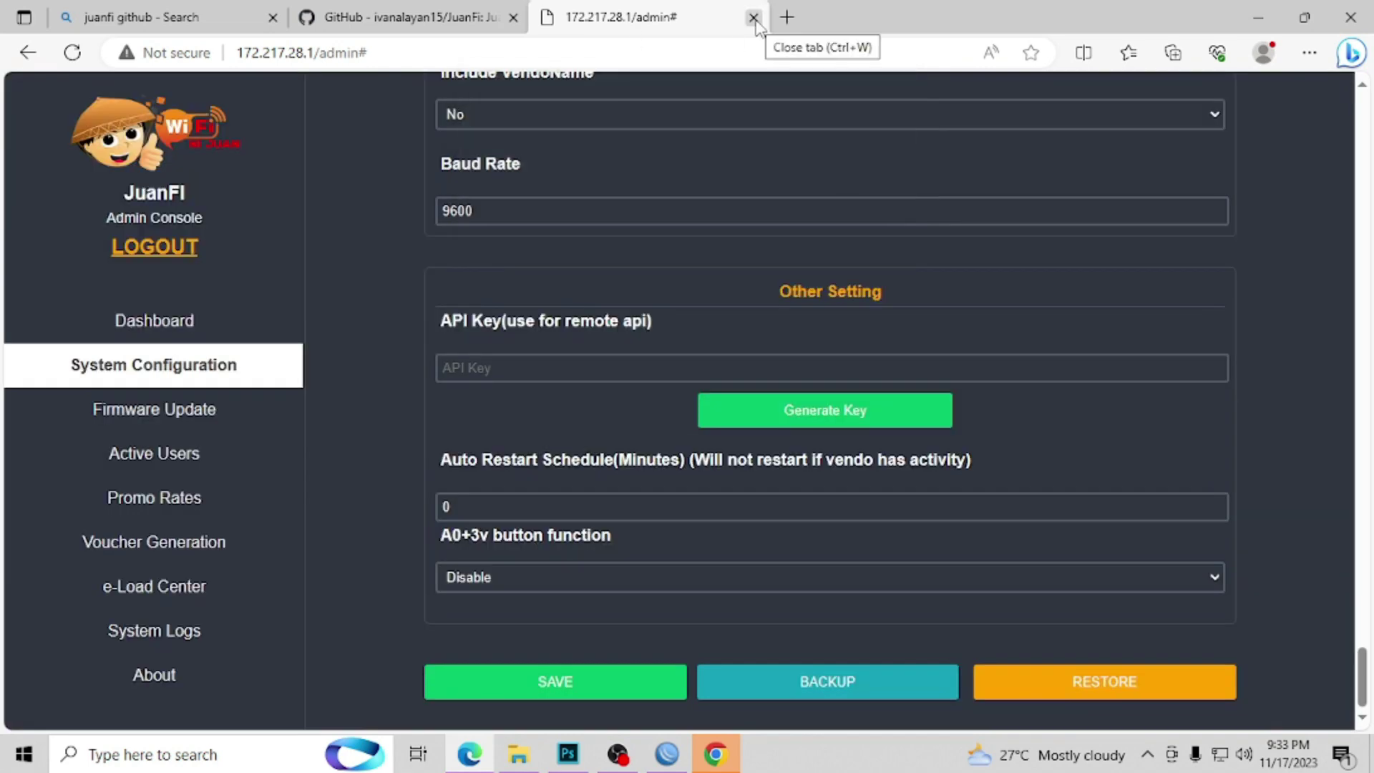
left_click(754, 17)
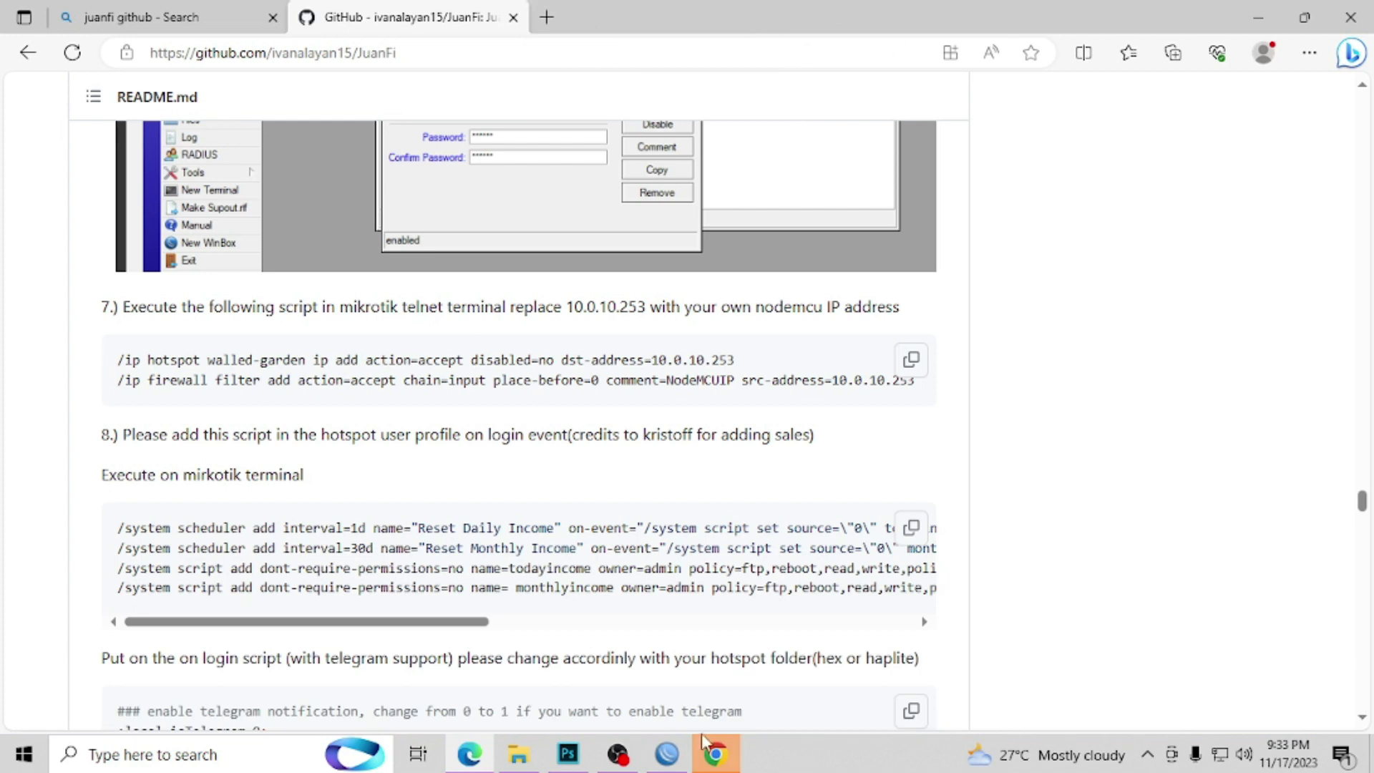
Step: In WinBox, close the Address List and show the DHCP Server leases
left_click(667, 753)
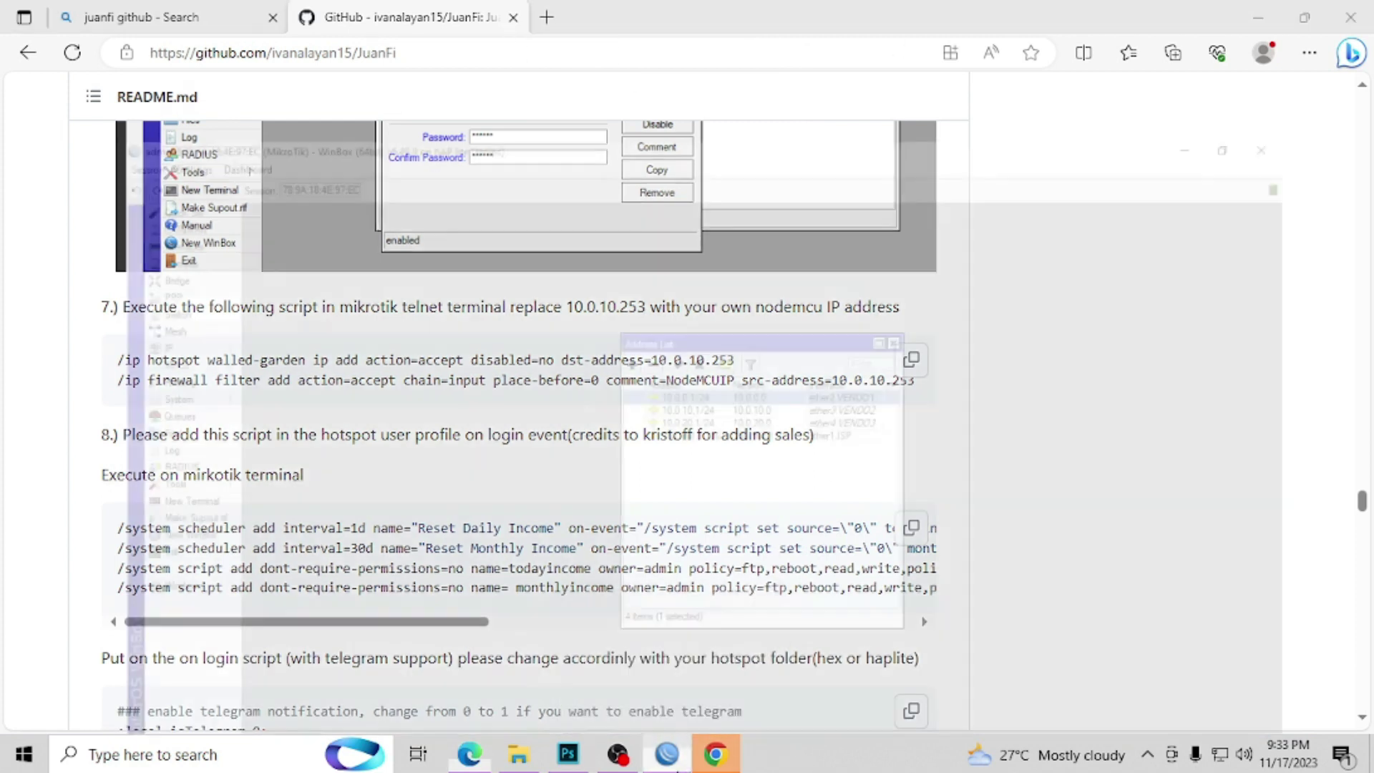
left_click(912, 241)
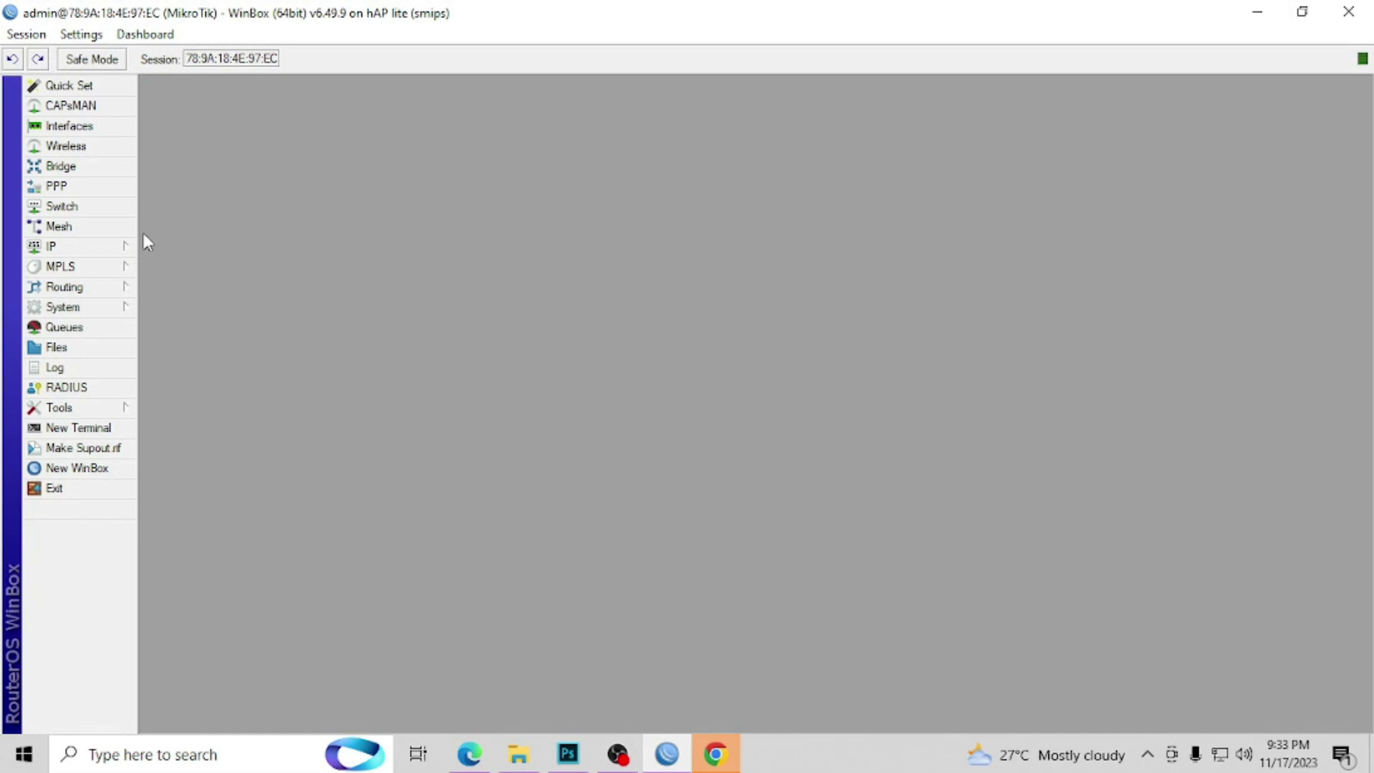
left_click(71, 246)
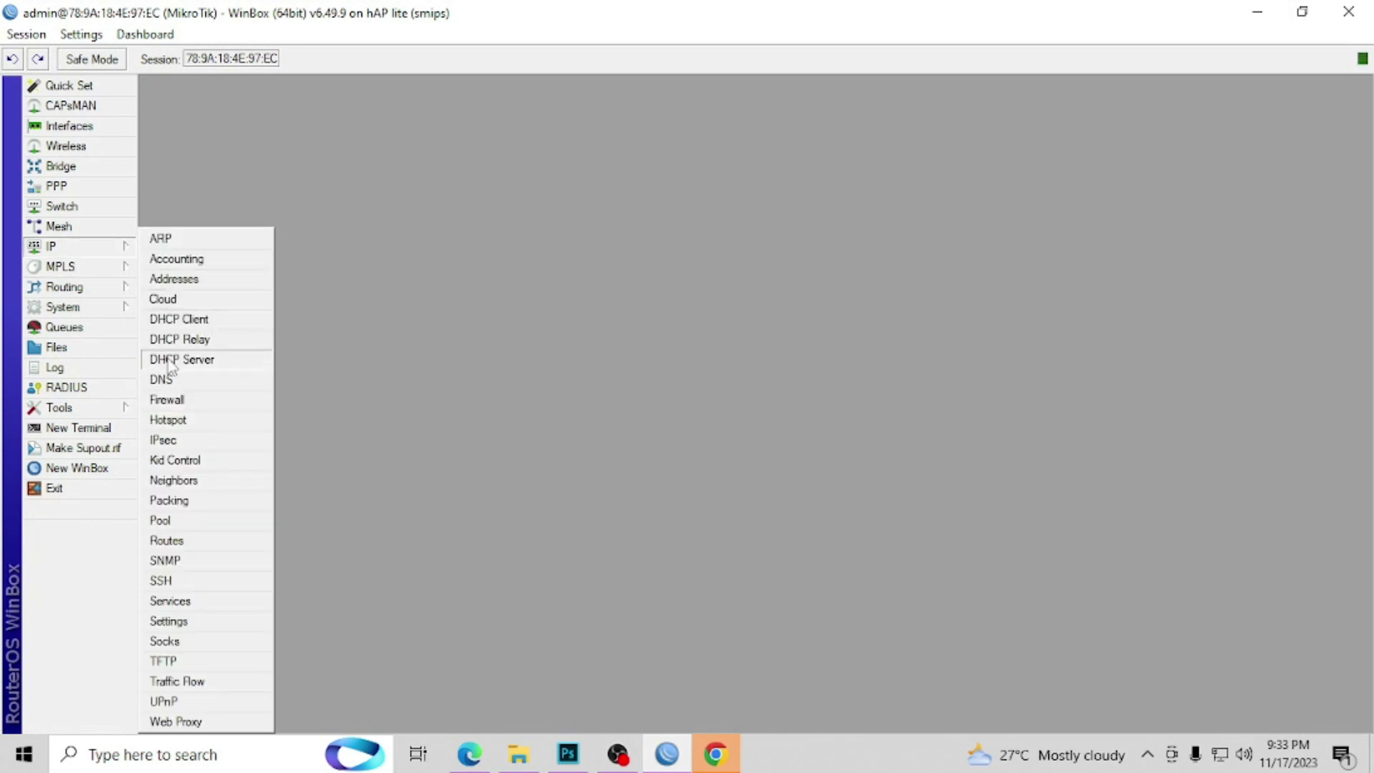
left_click(195, 362)
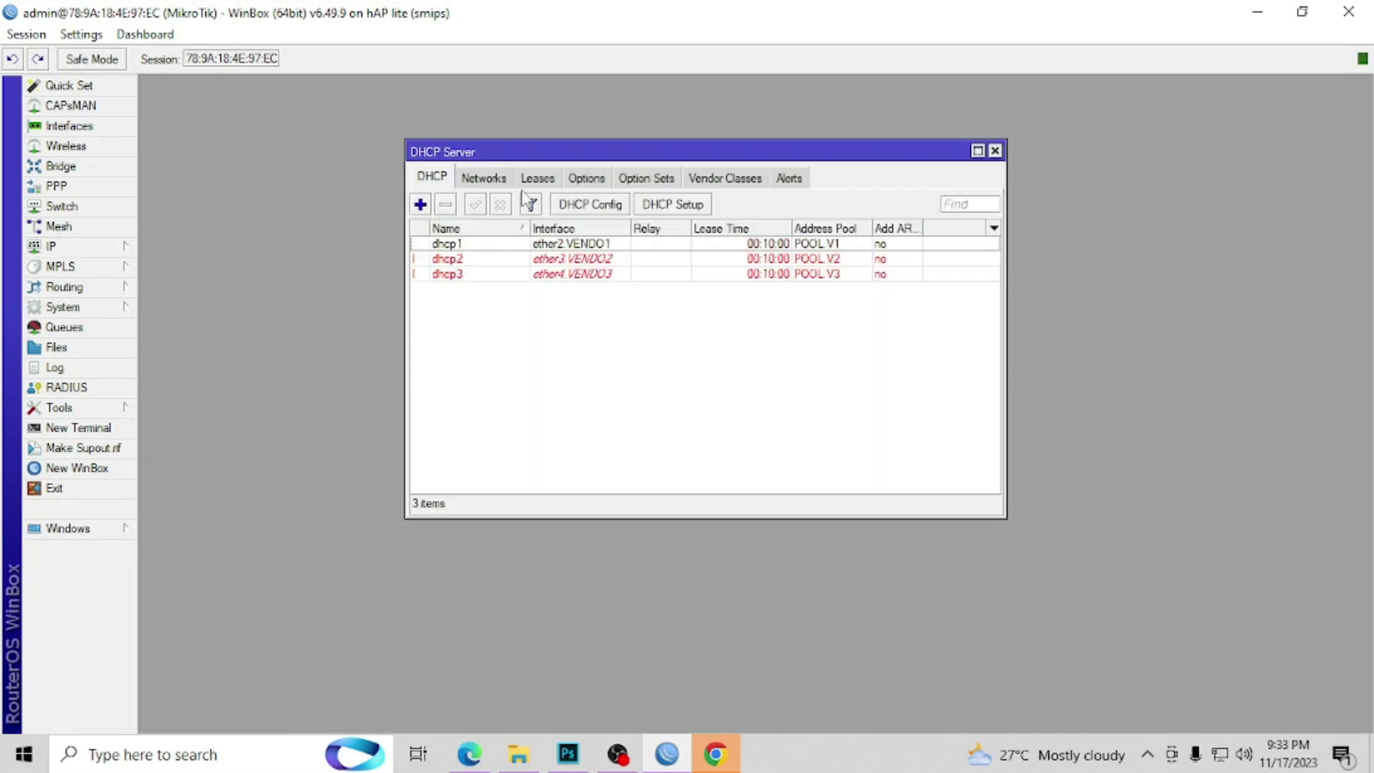
left_click(542, 181)
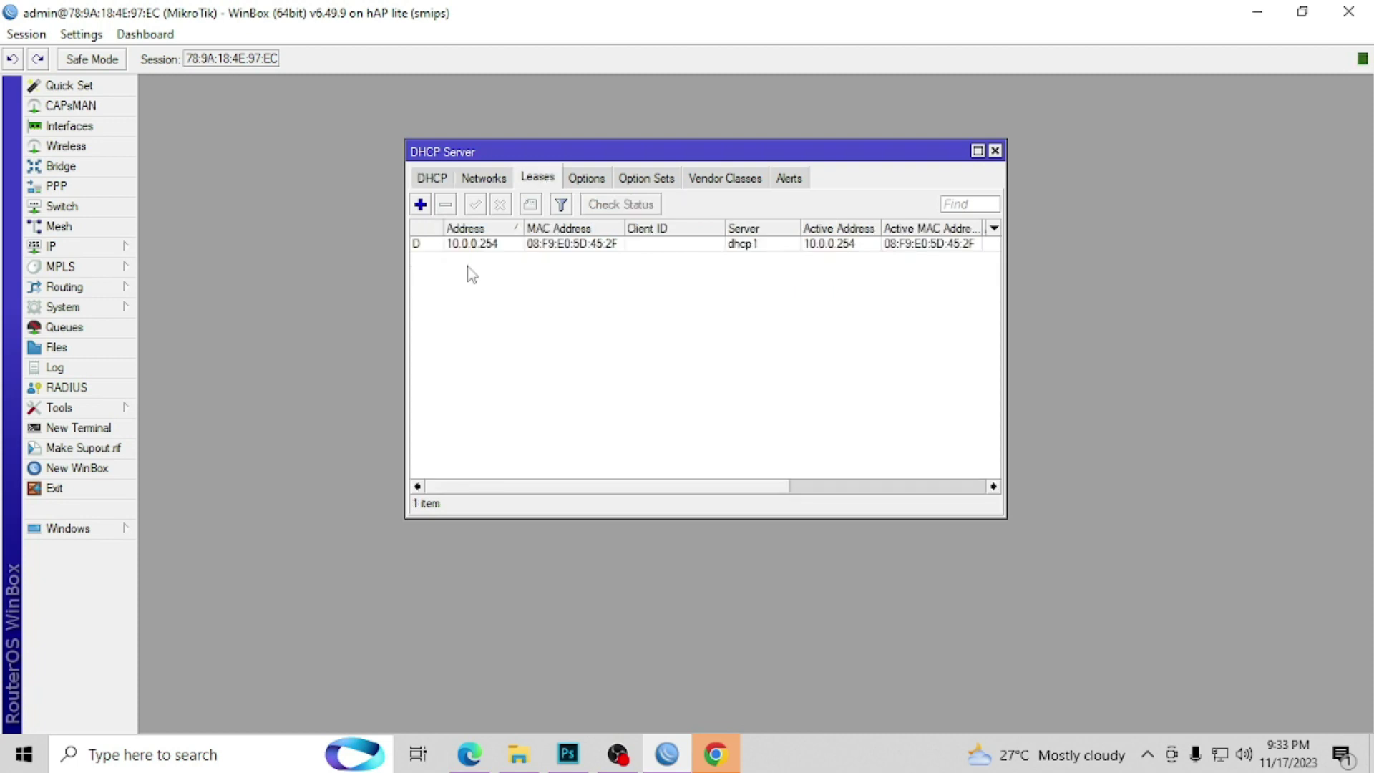
Step: Make the 10.0.0.254 lease on dhcp1 static and close the DHCP Server window
left_click(453, 245)
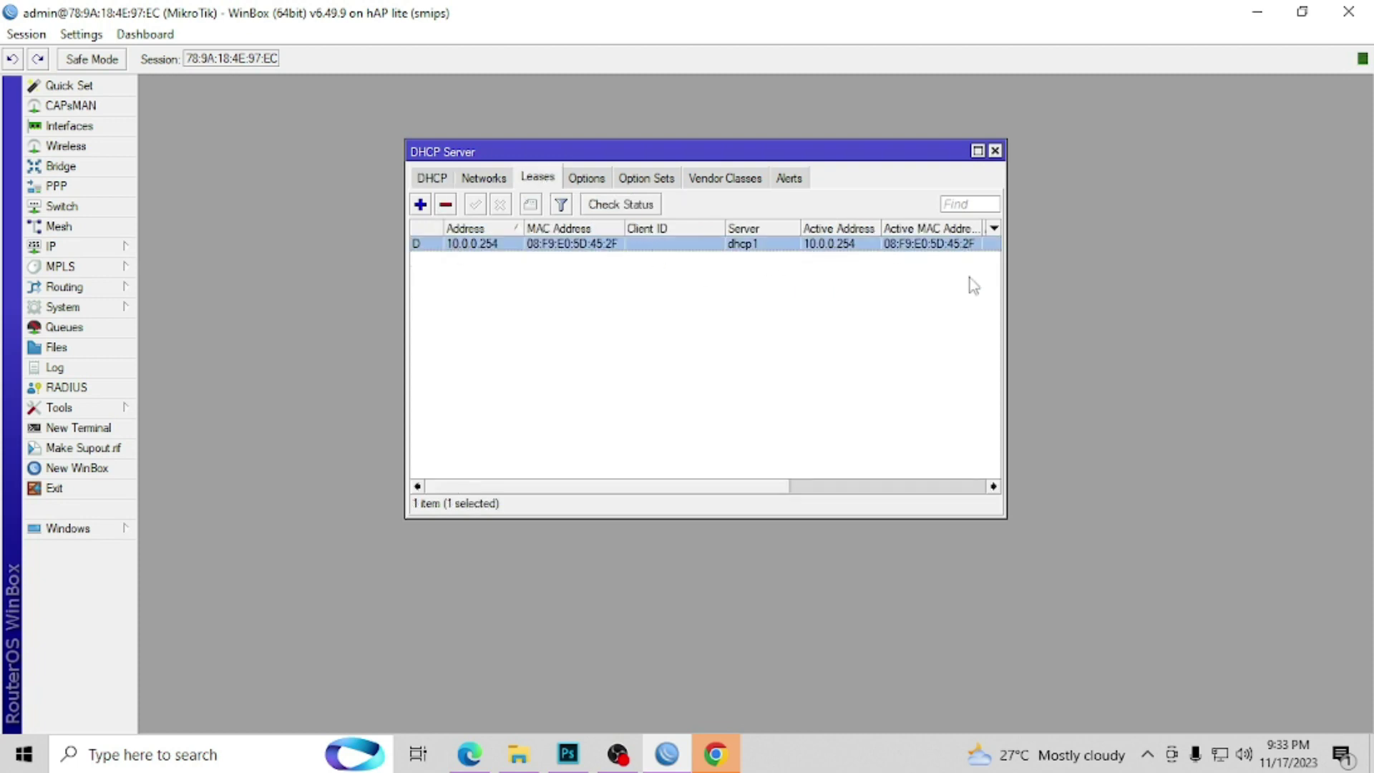
left_click_drag(1007, 252, 1299, 254)
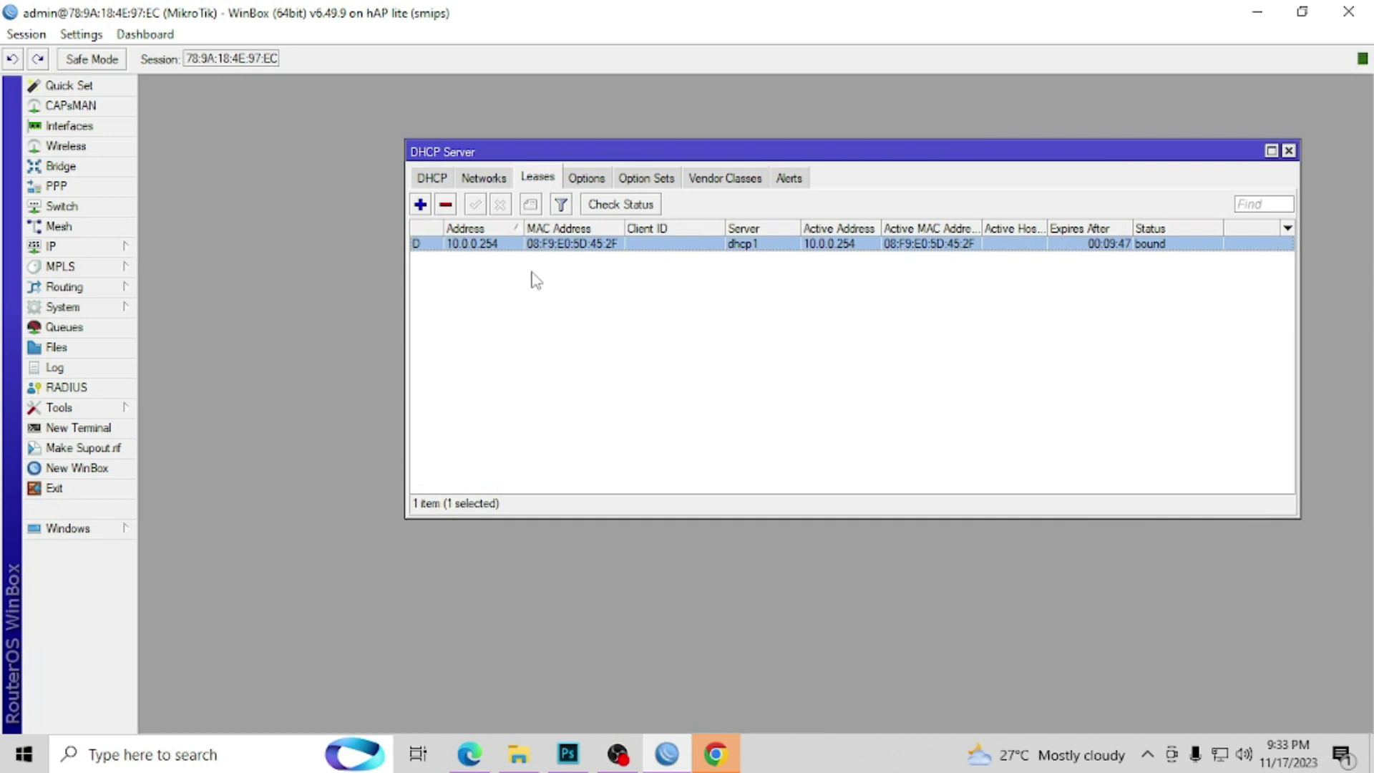
right_click(491, 248)
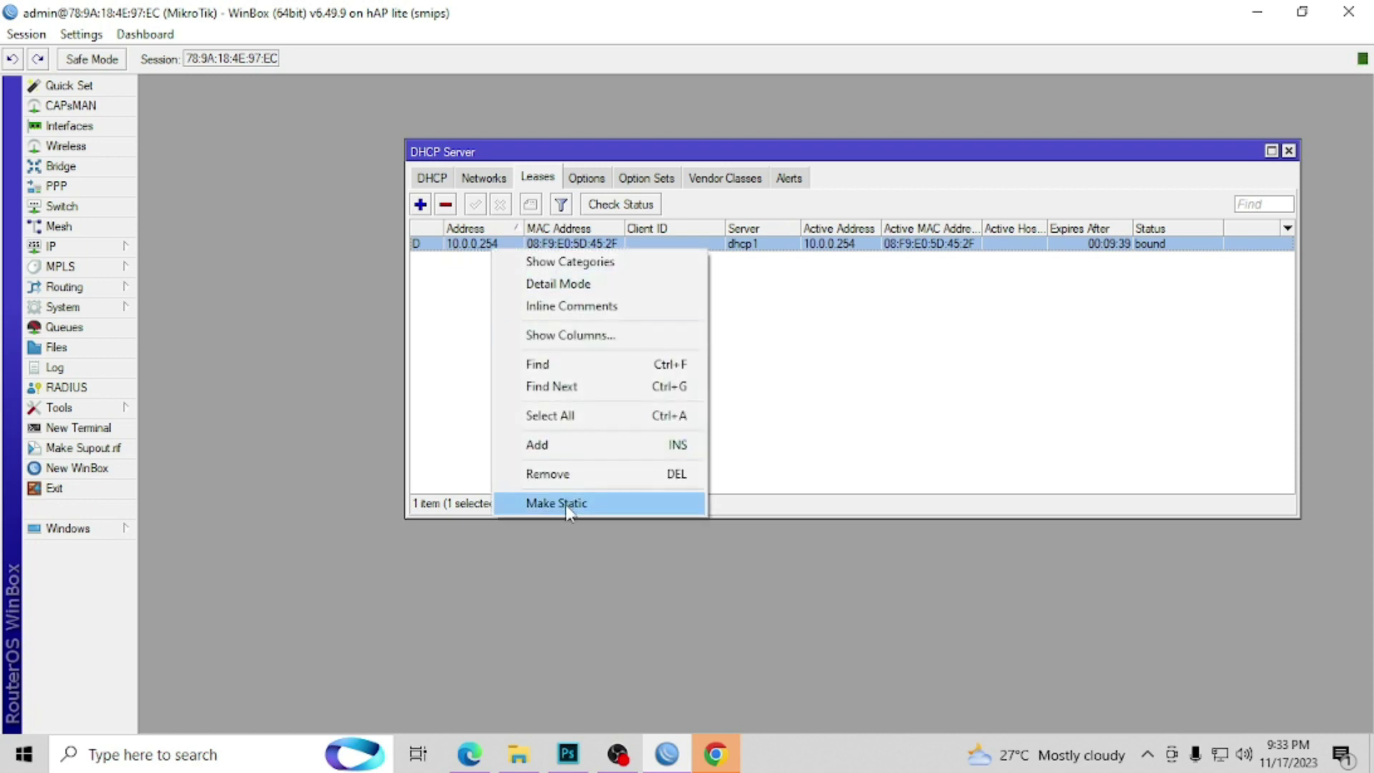
right_click(446, 249)
right_click(445, 249)
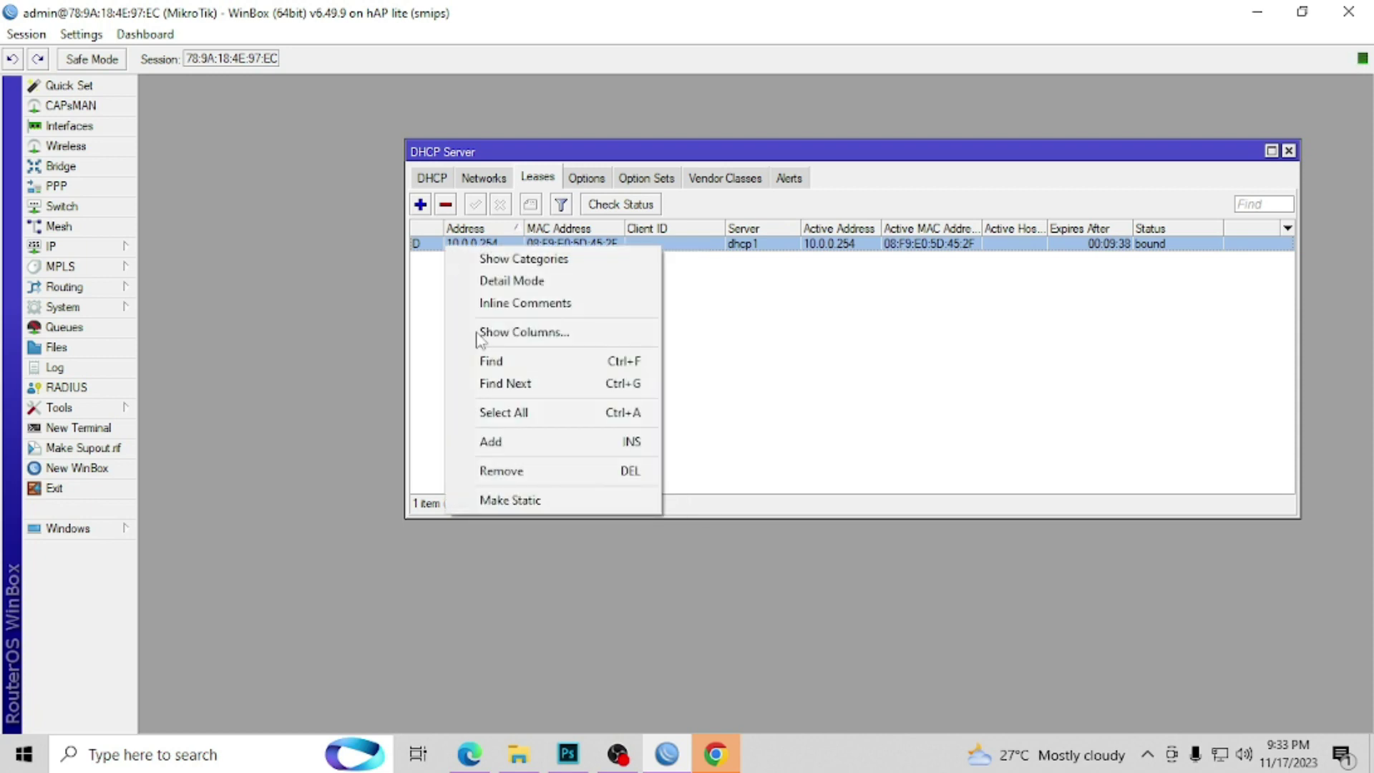
left_click(528, 504)
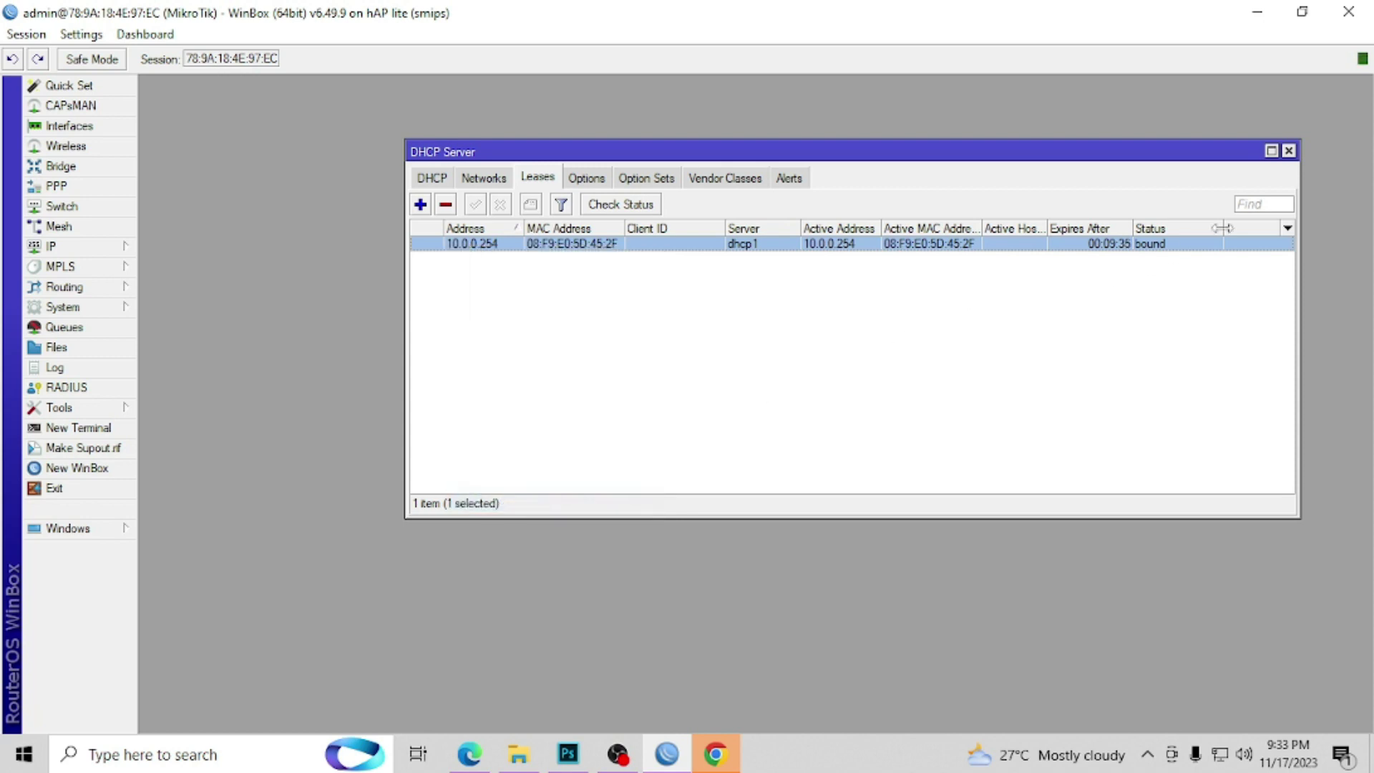
left_click(1288, 151)
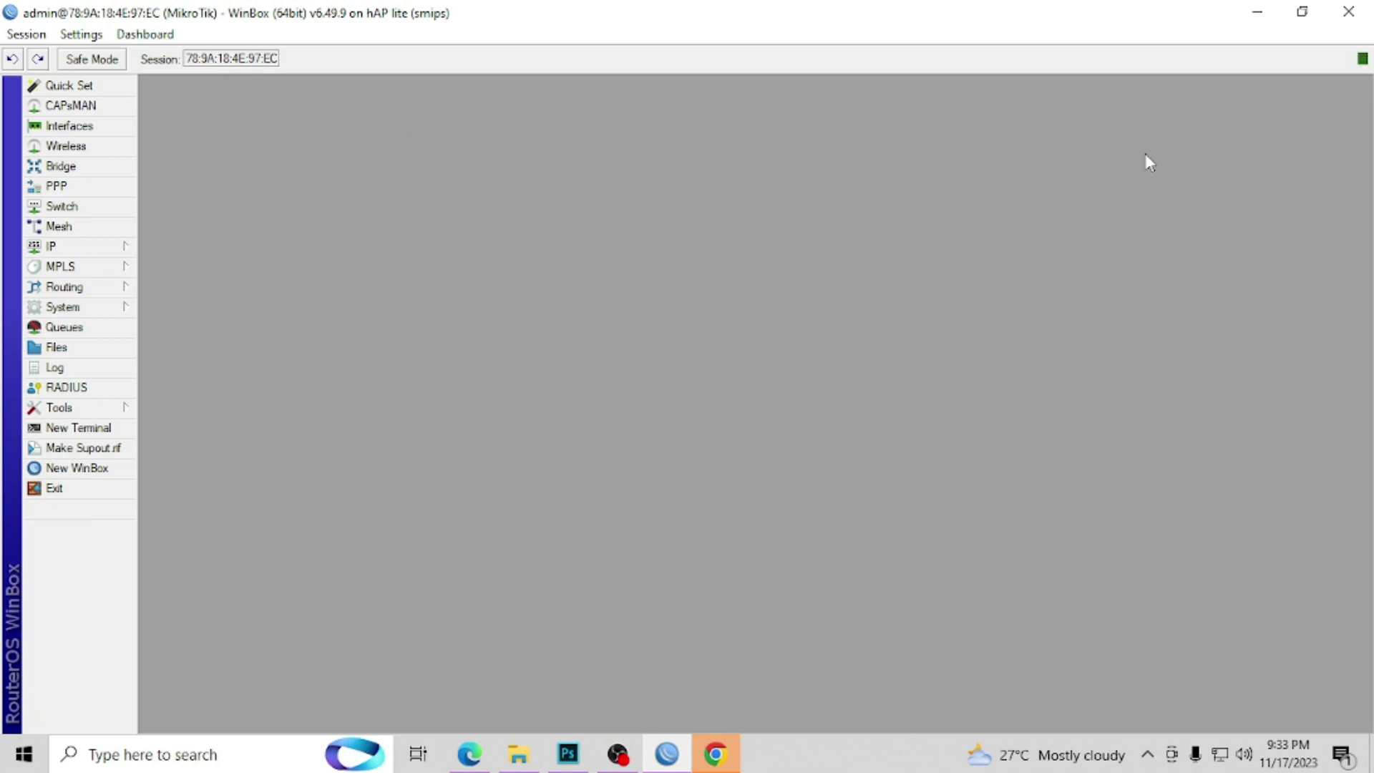
Step: From the Hotspot hosts list, create a bypassed IP binding for 10.0.0.254 on HS-V1
mouse_move(135, 242)
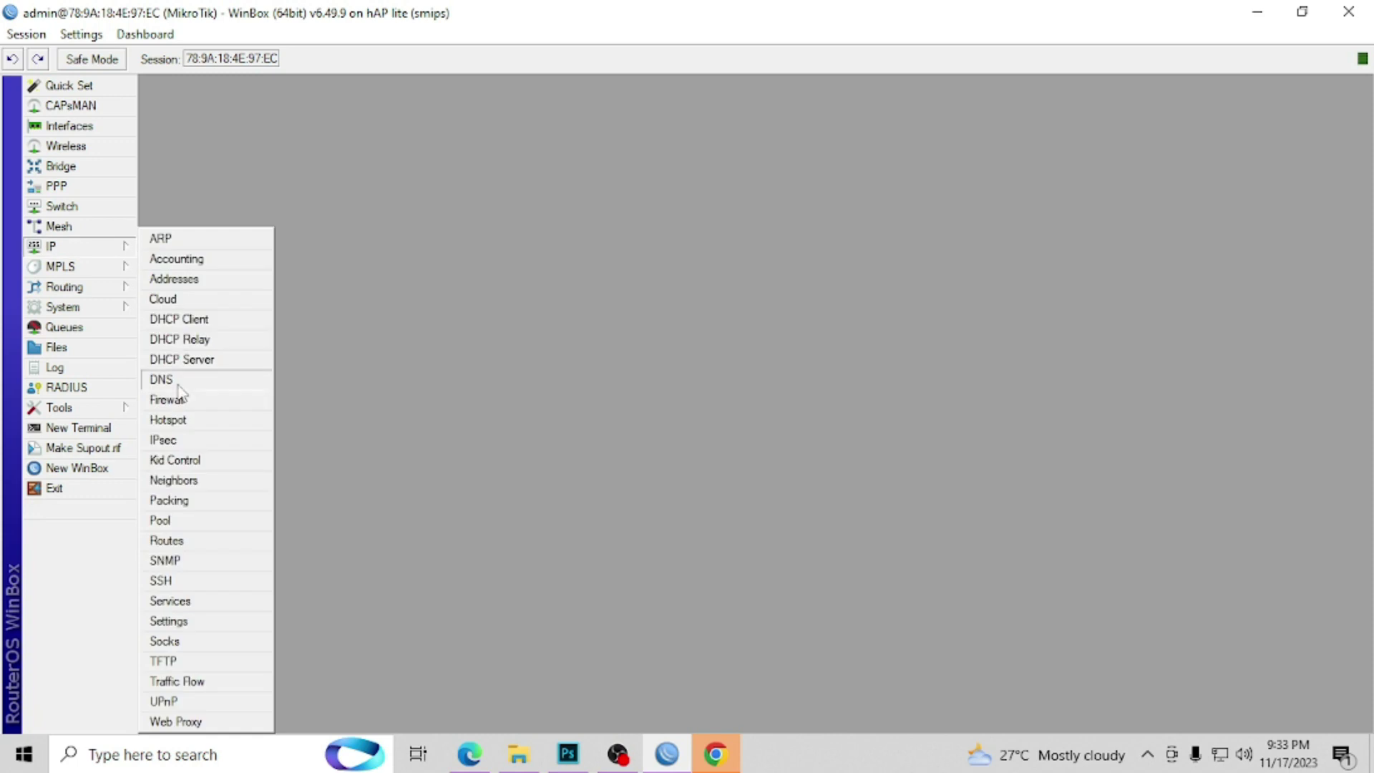
left_click(172, 418)
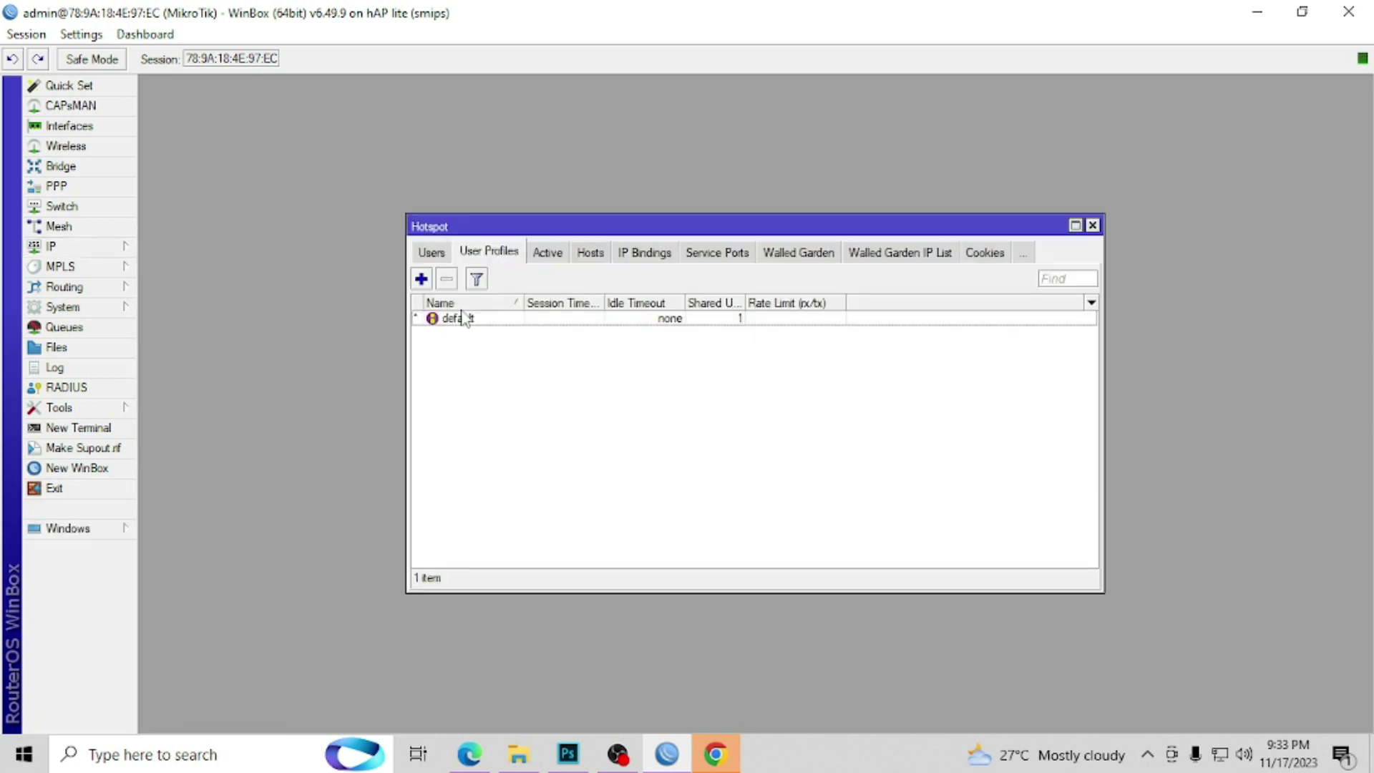
left_click(591, 259)
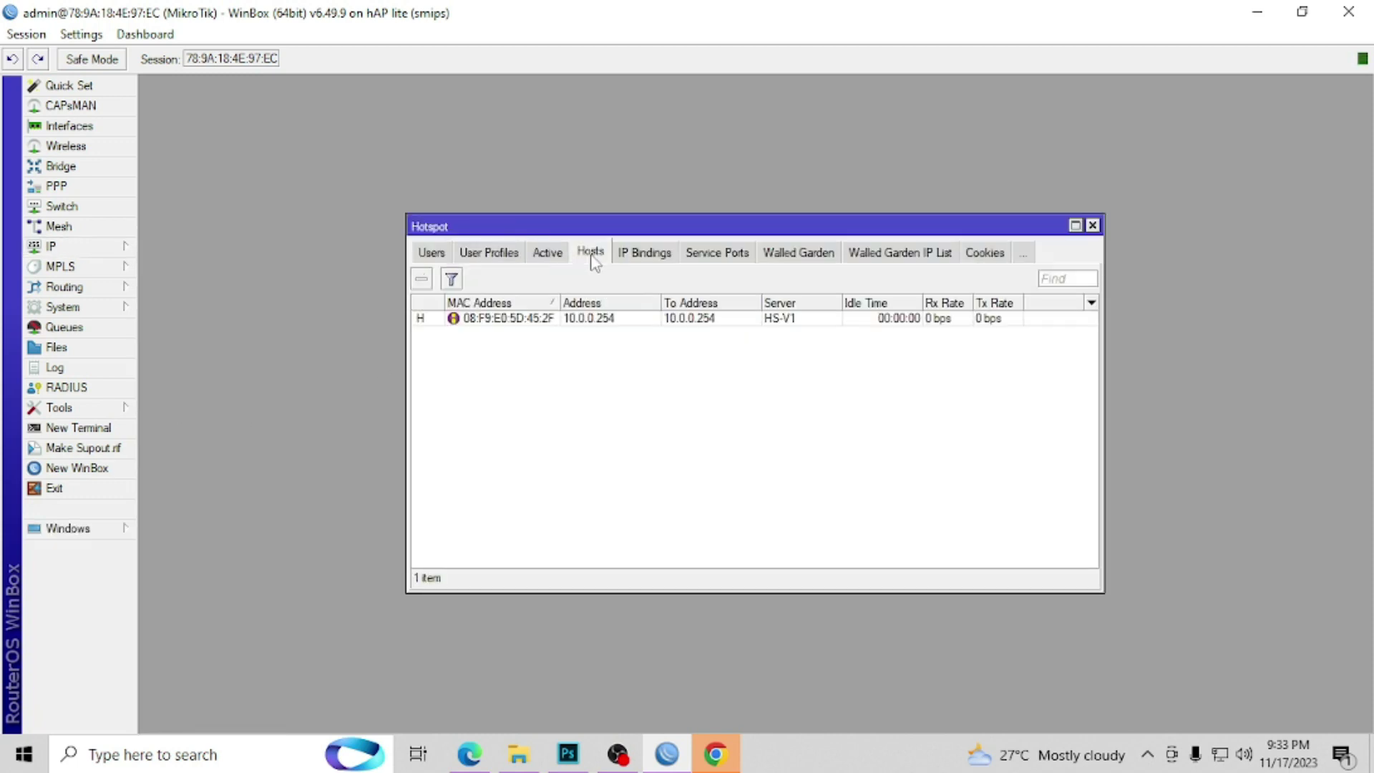
right_click(519, 322)
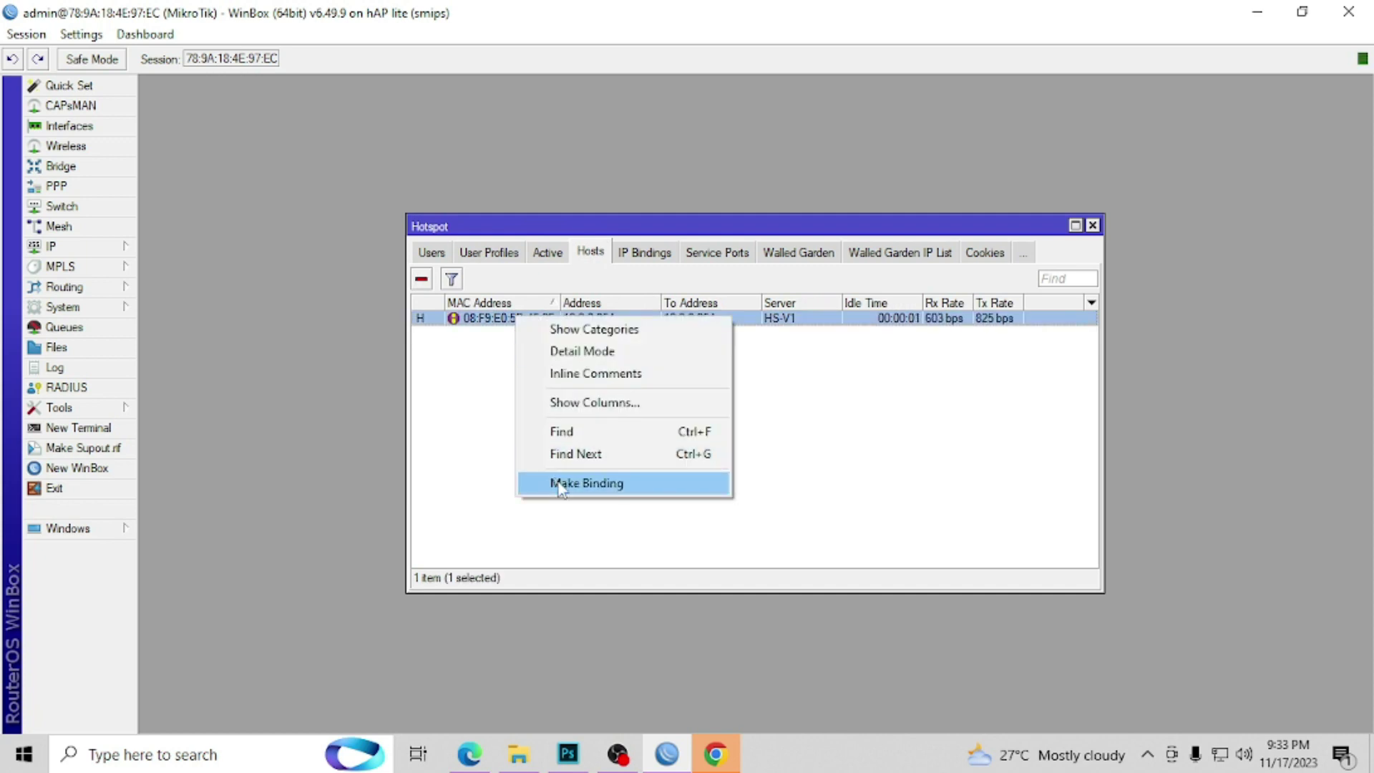
left_click(561, 483)
left_click(710, 413)
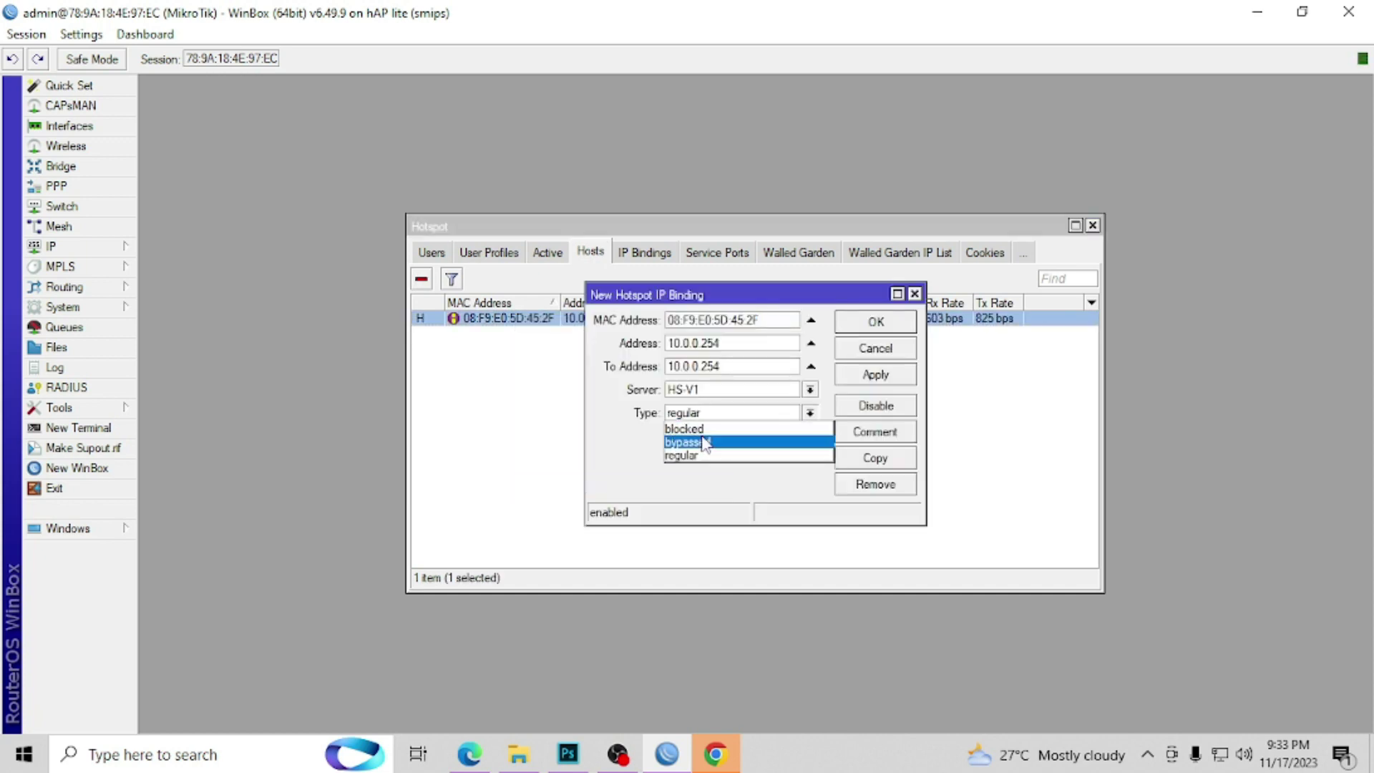
left_click(706, 442)
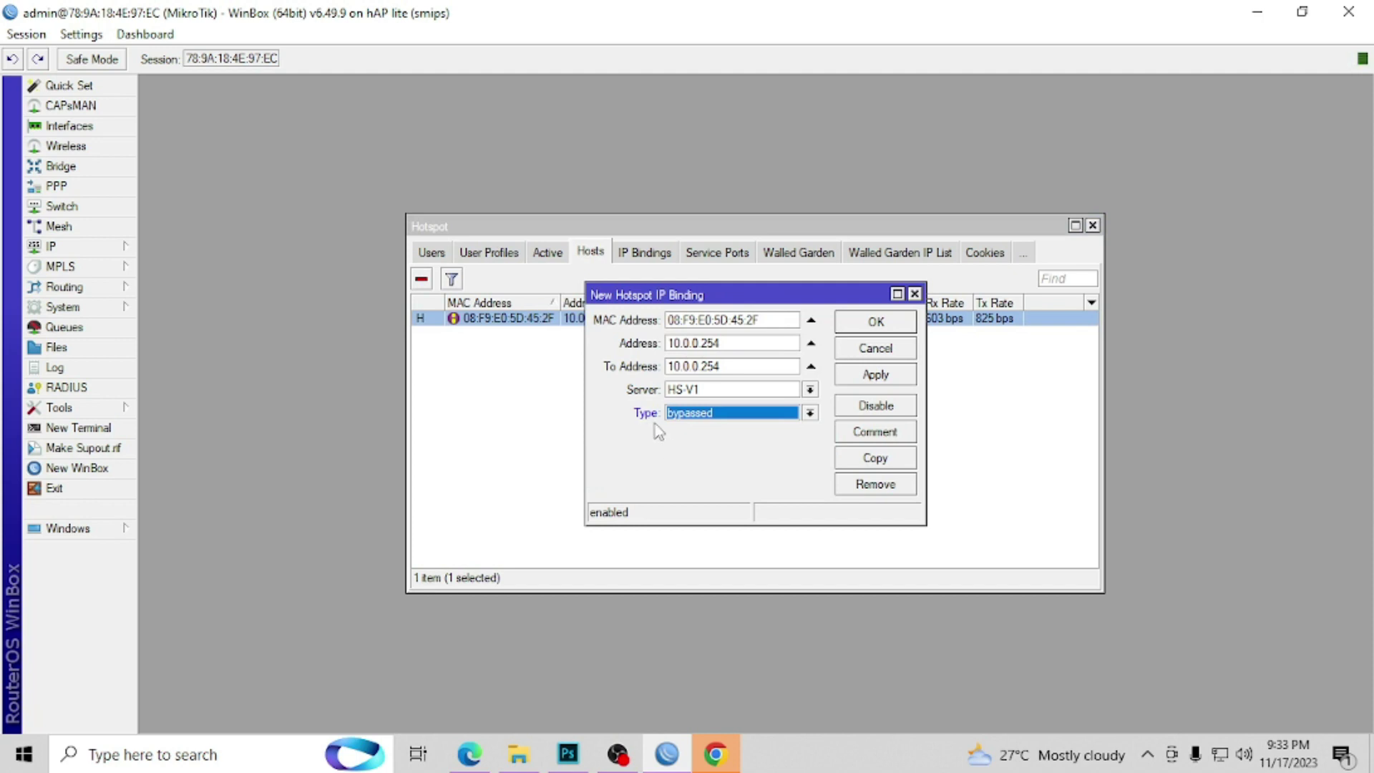
left_click(901, 328)
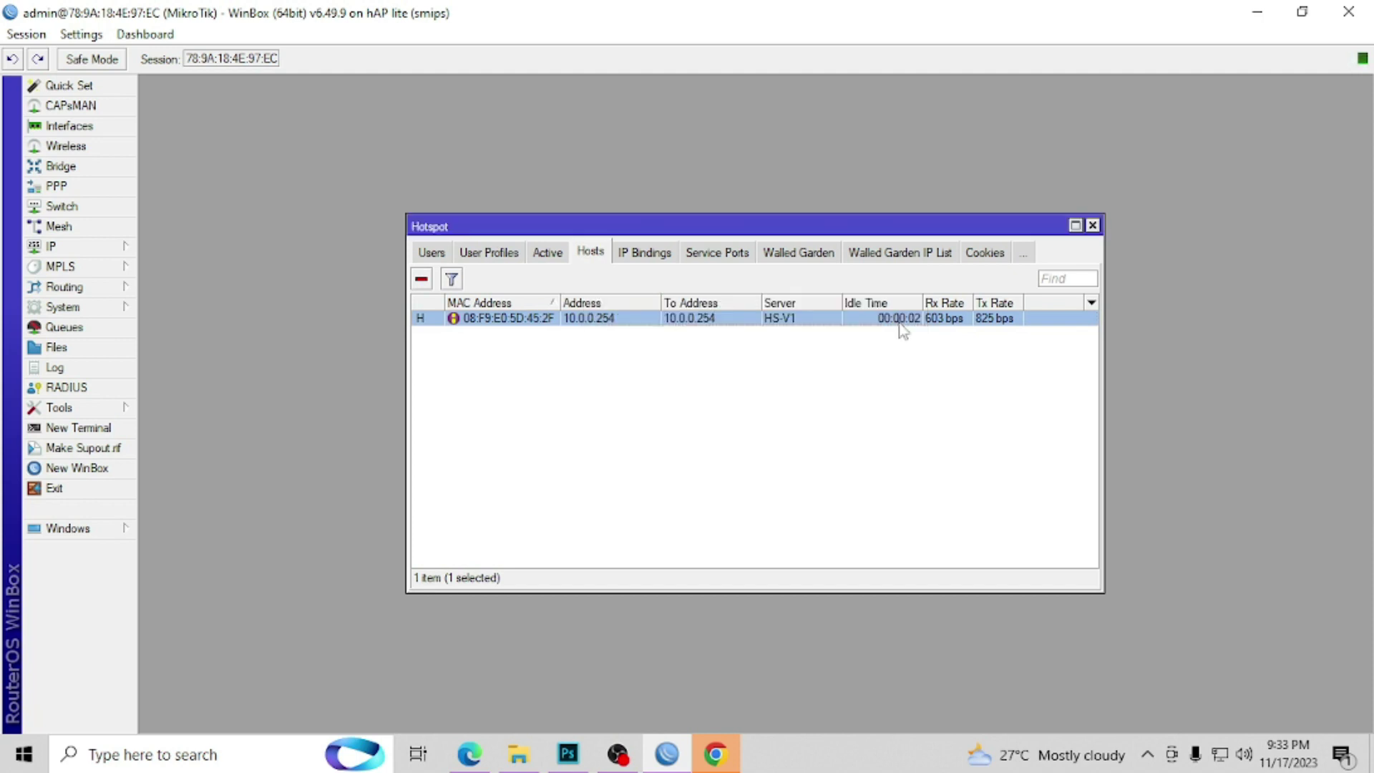
Step: Open the 10.0.10.253 walled-garden IP entry and check the bypassed binding in IP Bindings
left_click(899, 258)
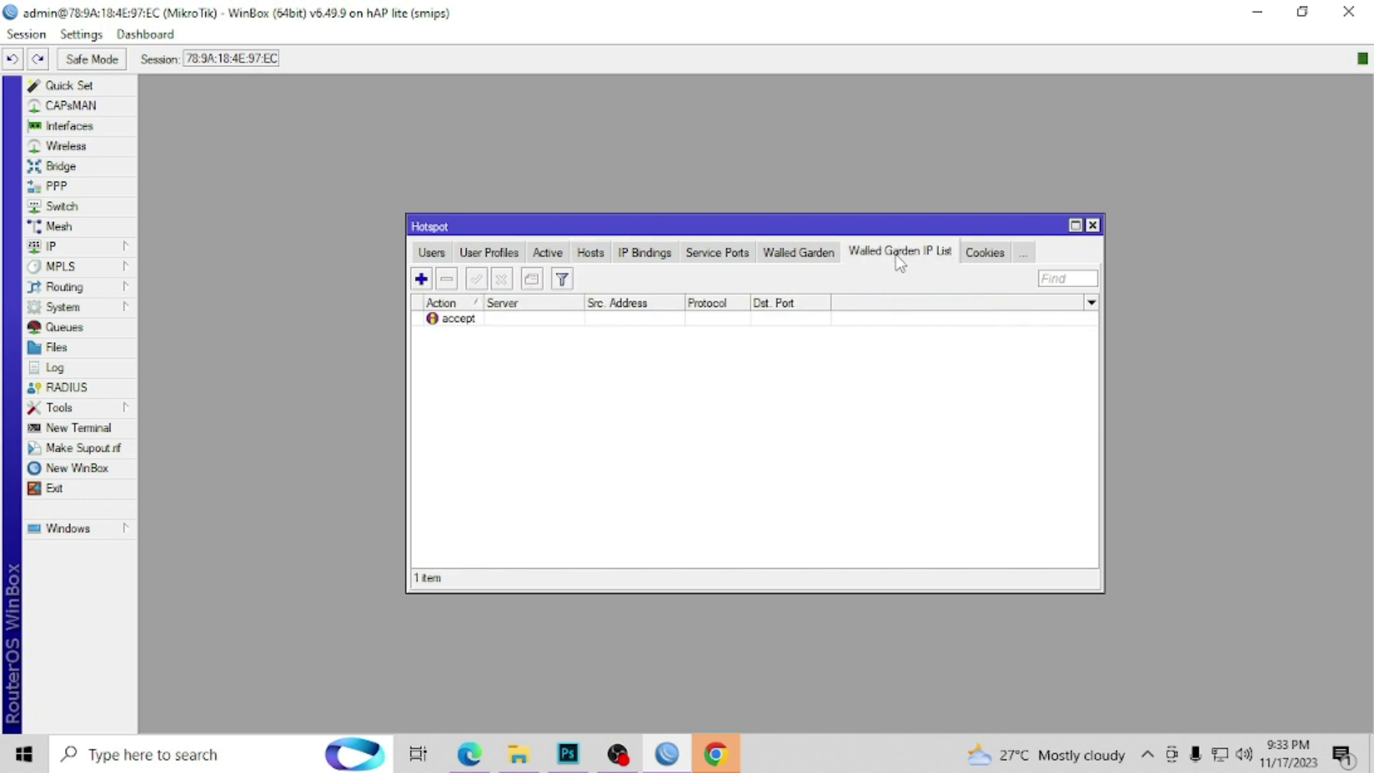
double_click(451, 320)
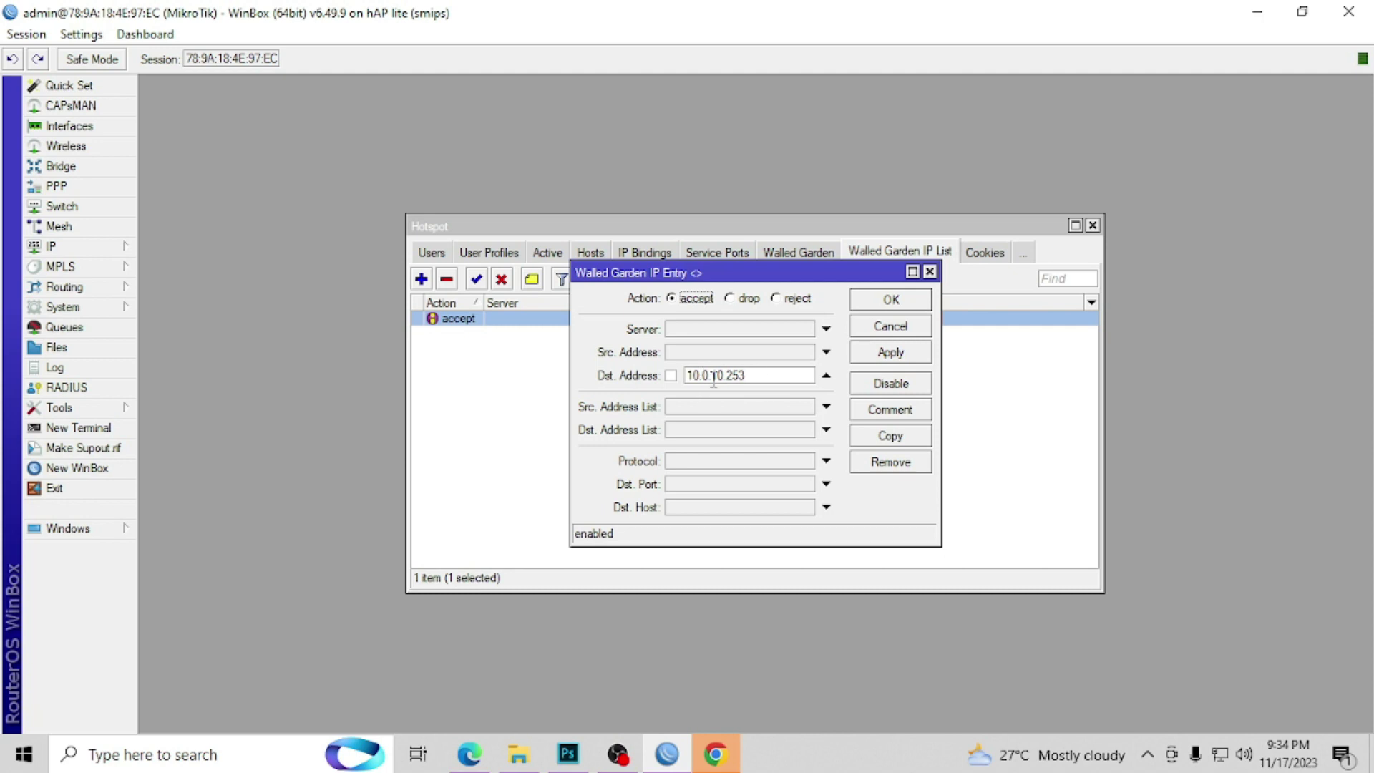
left_click_drag(715, 275, 880, 272)
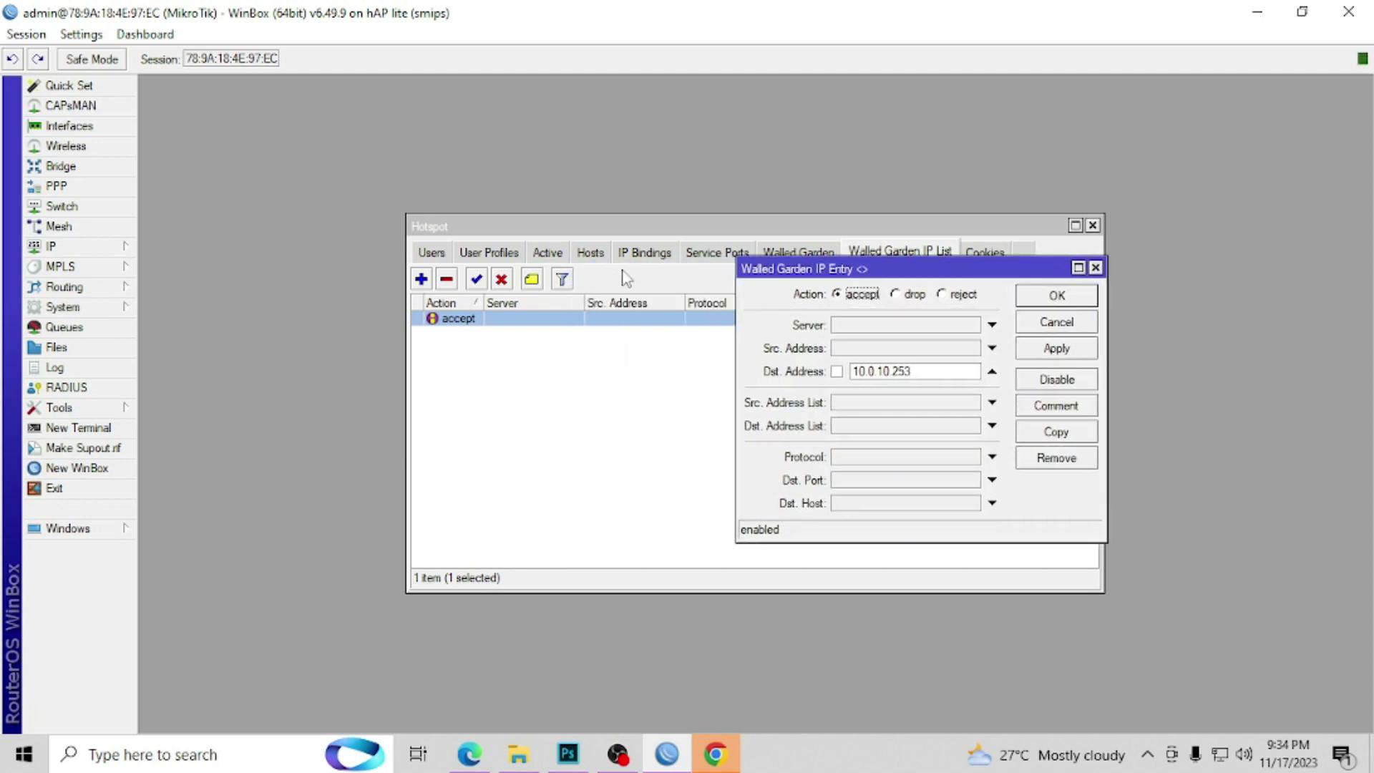
left_click(647, 252)
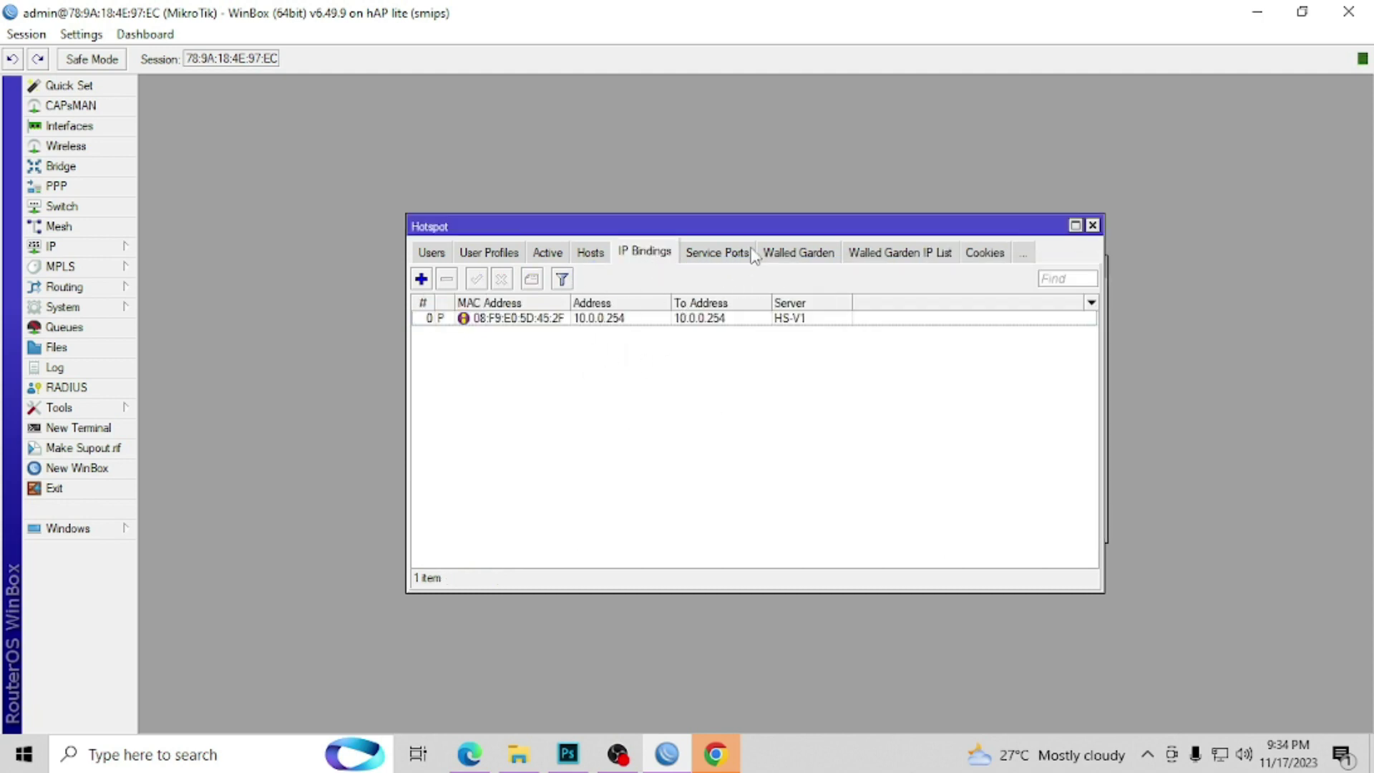
left_click_drag(674, 229, 558, 189)
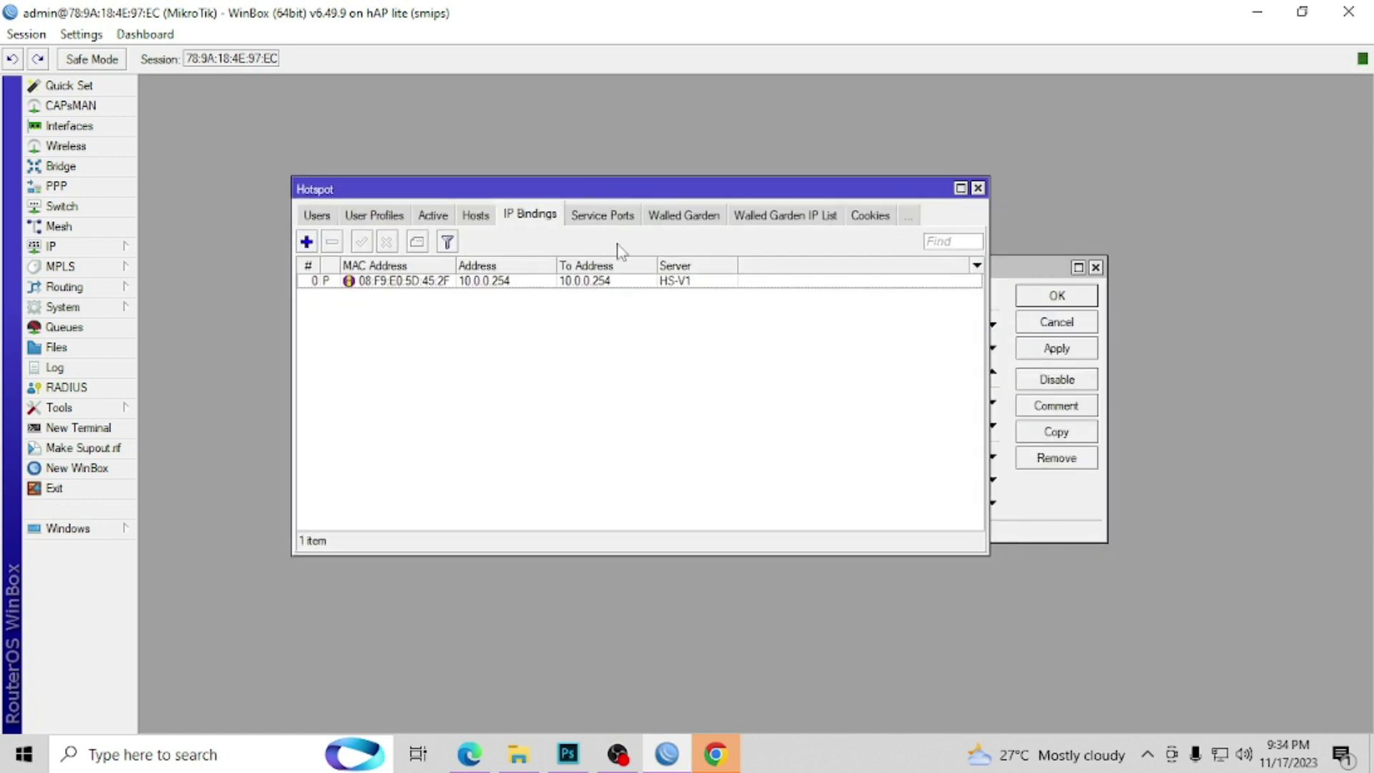
left_click(1013, 279)
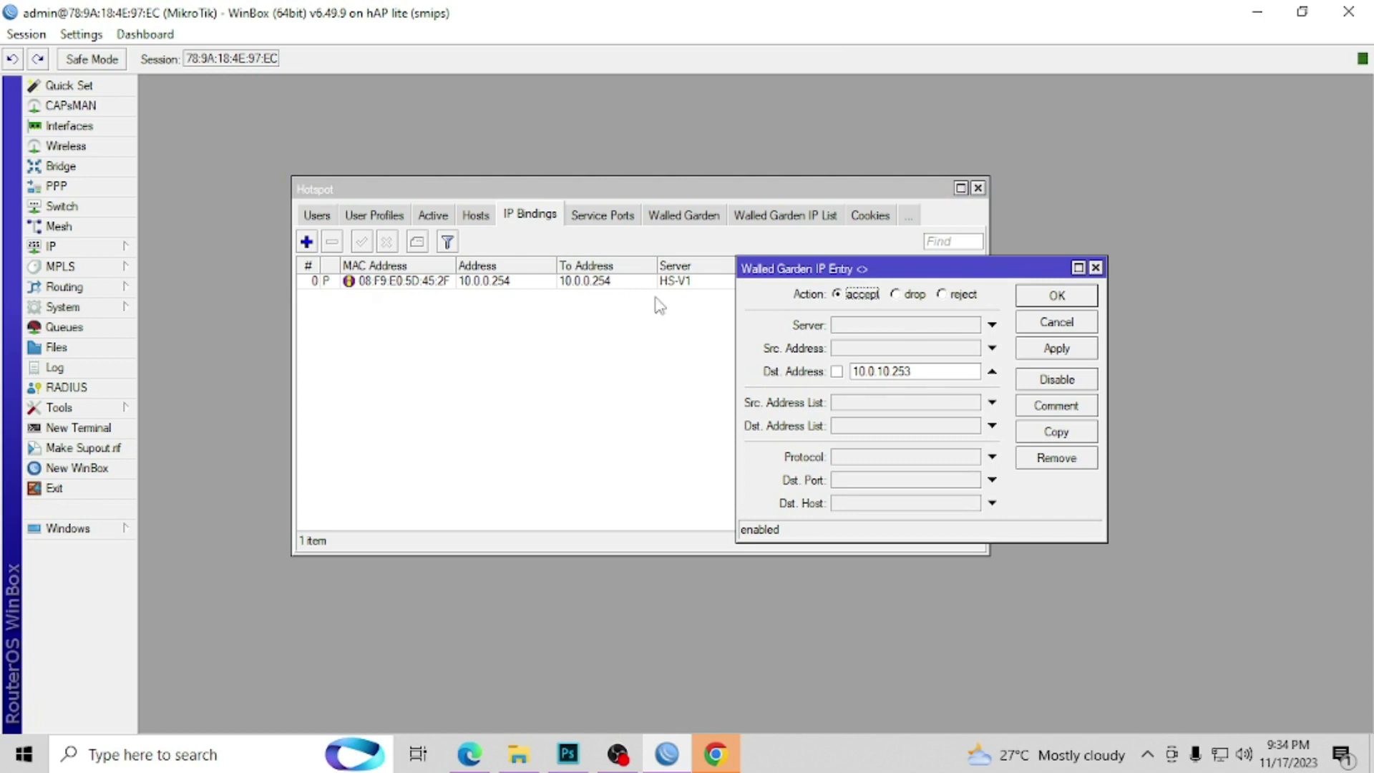
Step: Change the walled-garden entry's Dst. Address to 10.0.0.254 and apply it
left_click(886, 372)
key("Left")
key("Left")
key("Left")
key("Left")
key("Left")
key("BackSpace")
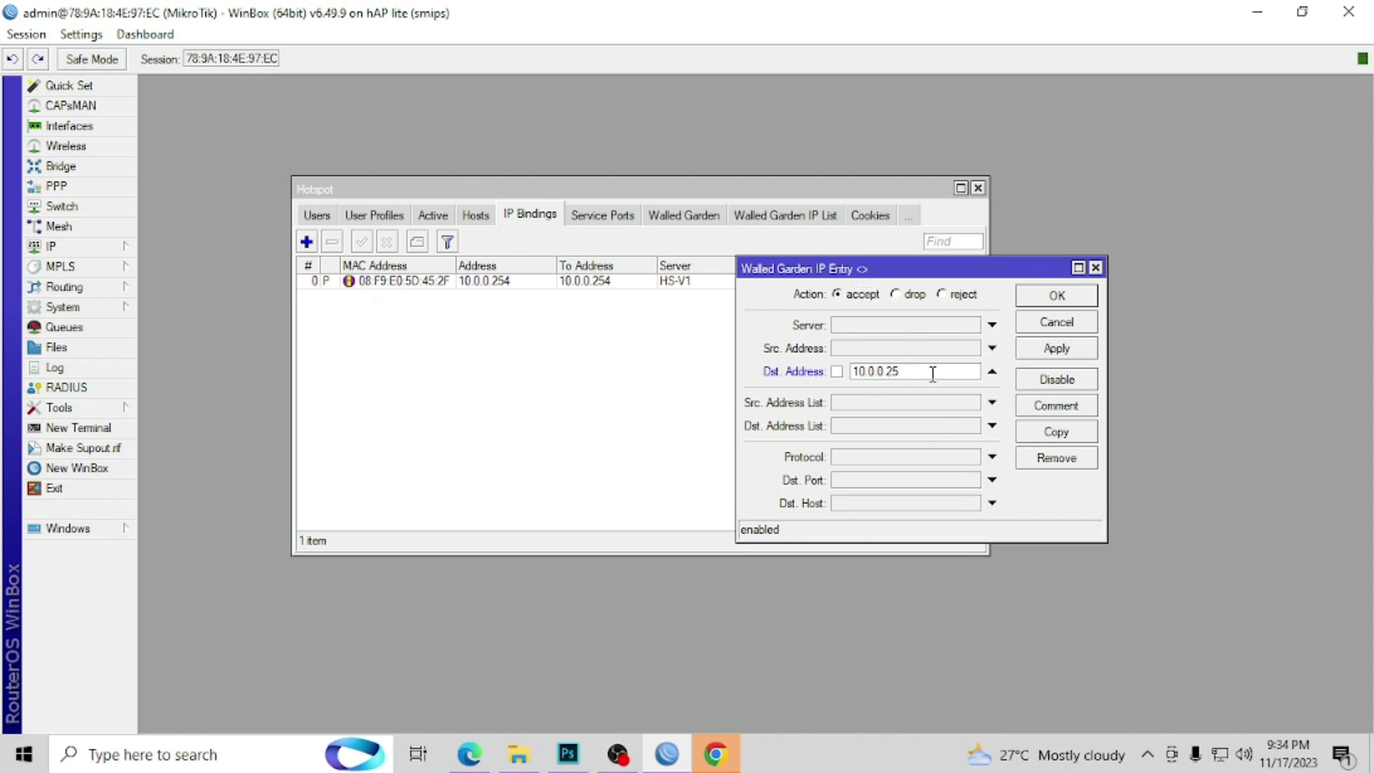
type("4")
left_click(1077, 351)
left_click(1060, 298)
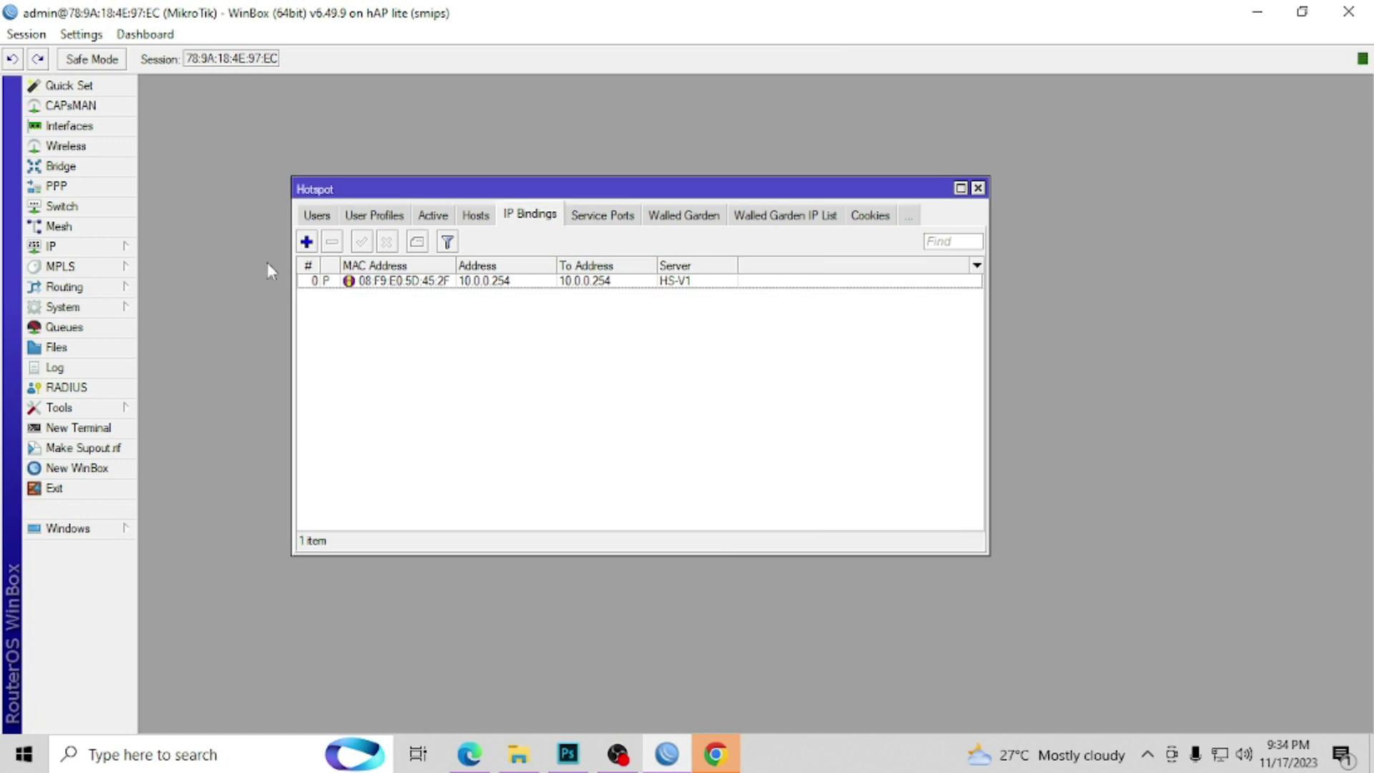
left_click(129, 246)
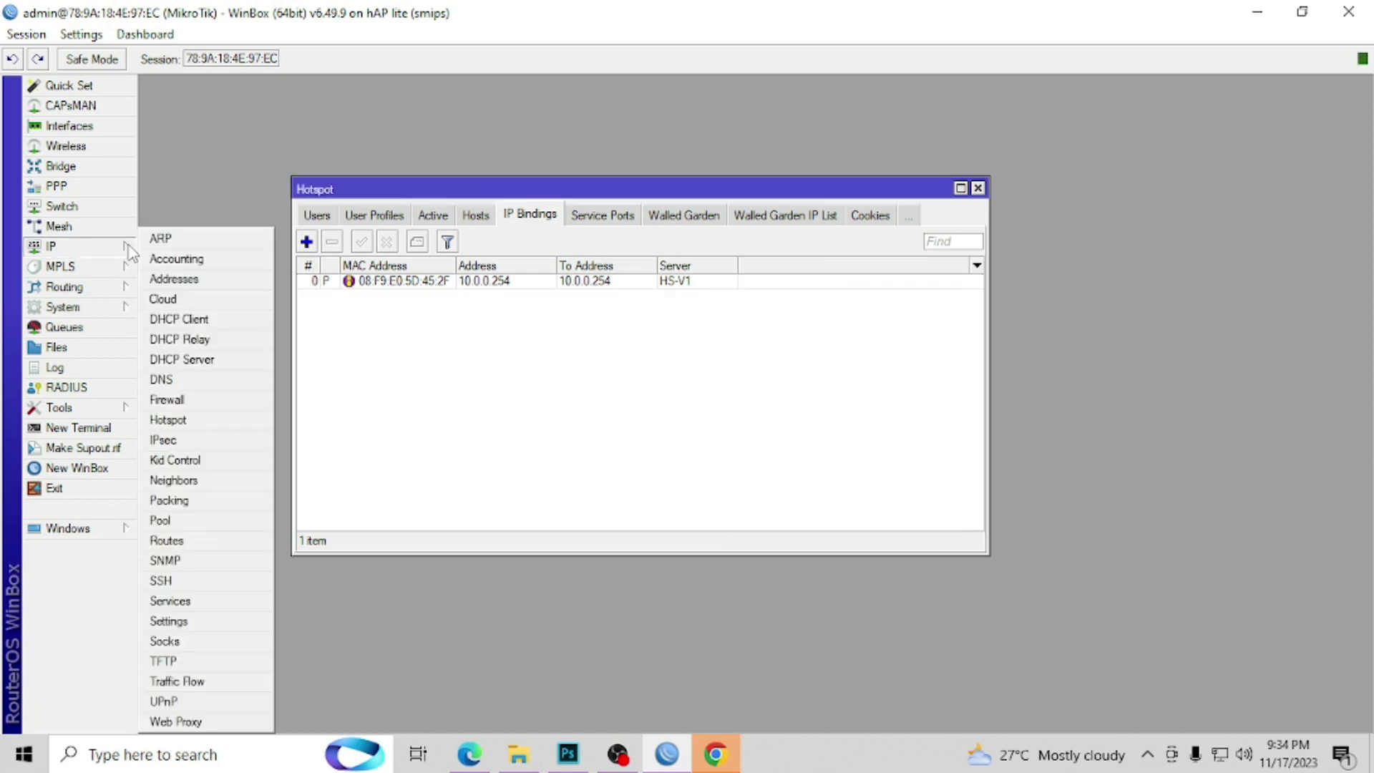
Step: Change firewall rule 0's source address to 10.0.0.254
left_click(199, 401)
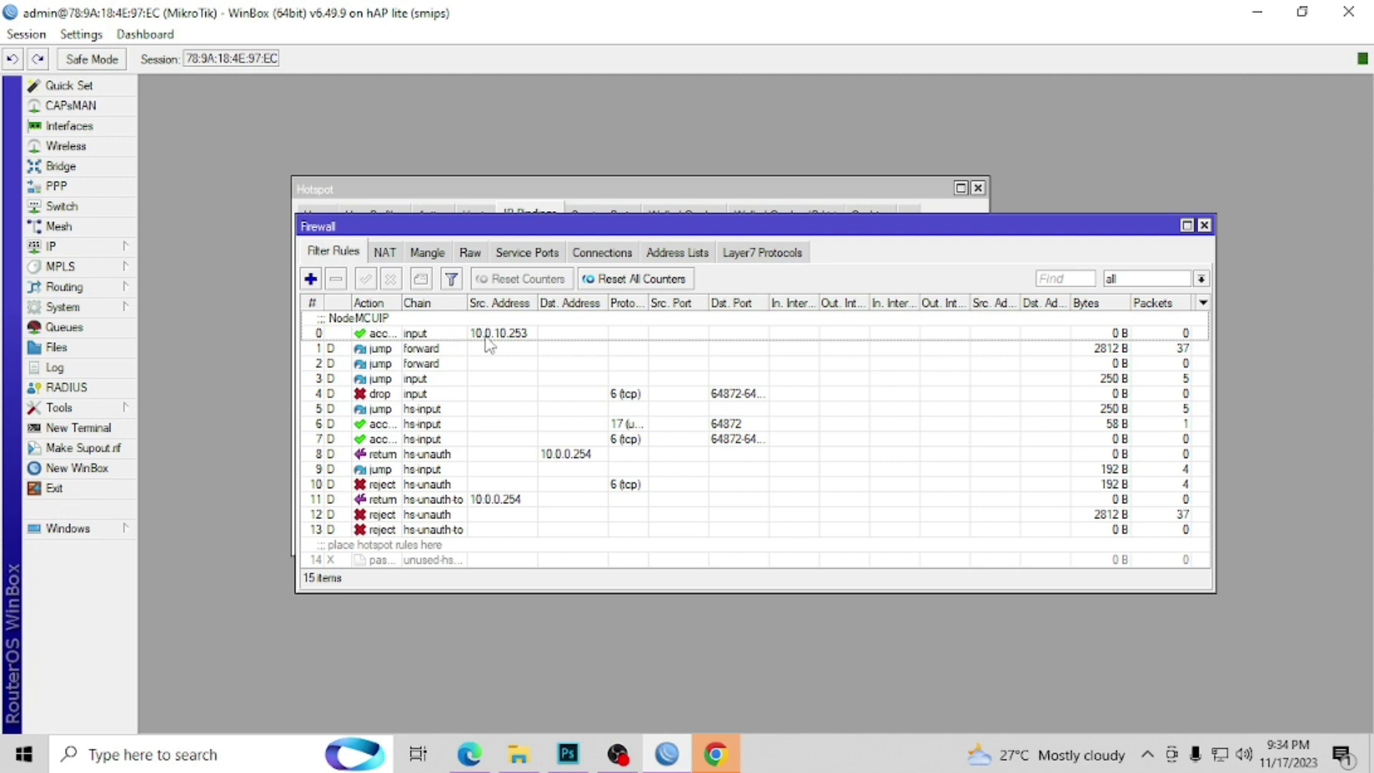
double_click(485, 336)
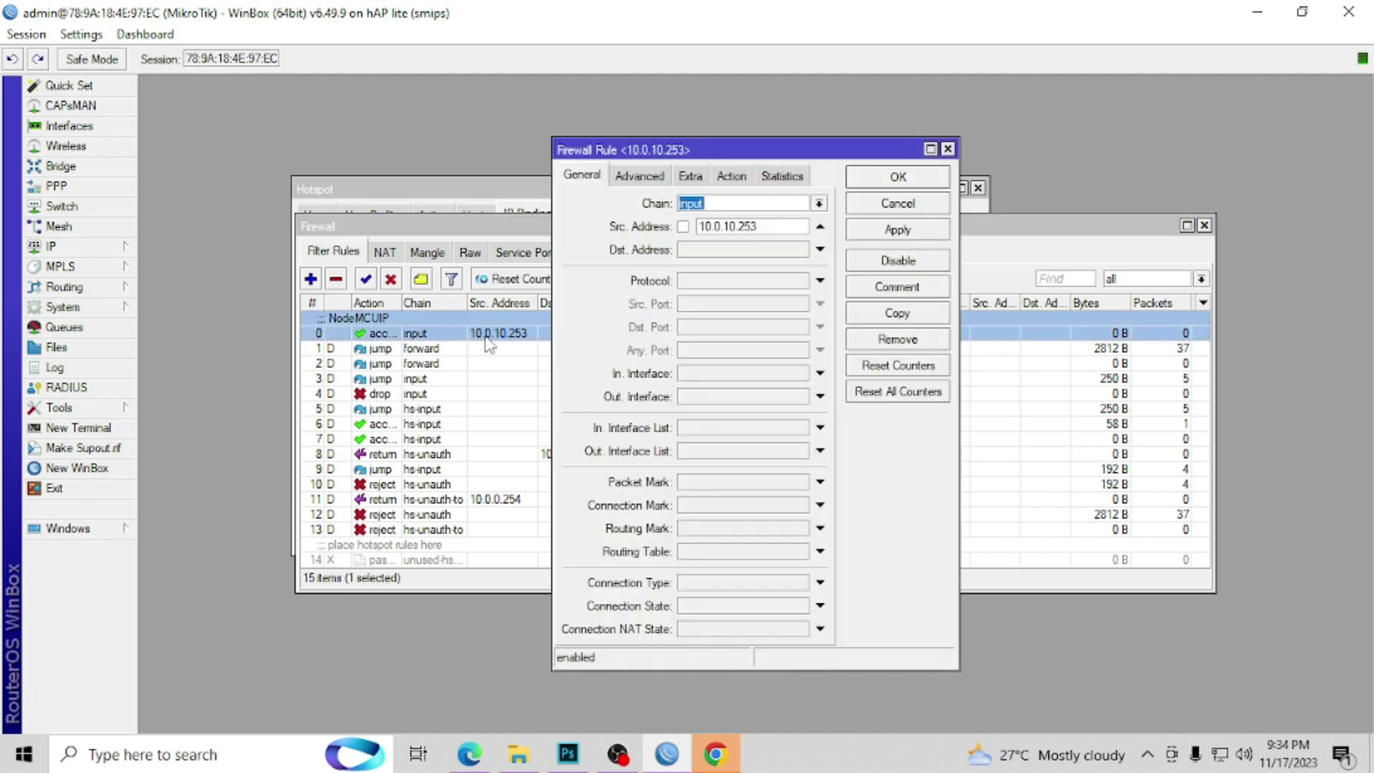
left_click(732, 226)
key("BackSpace")
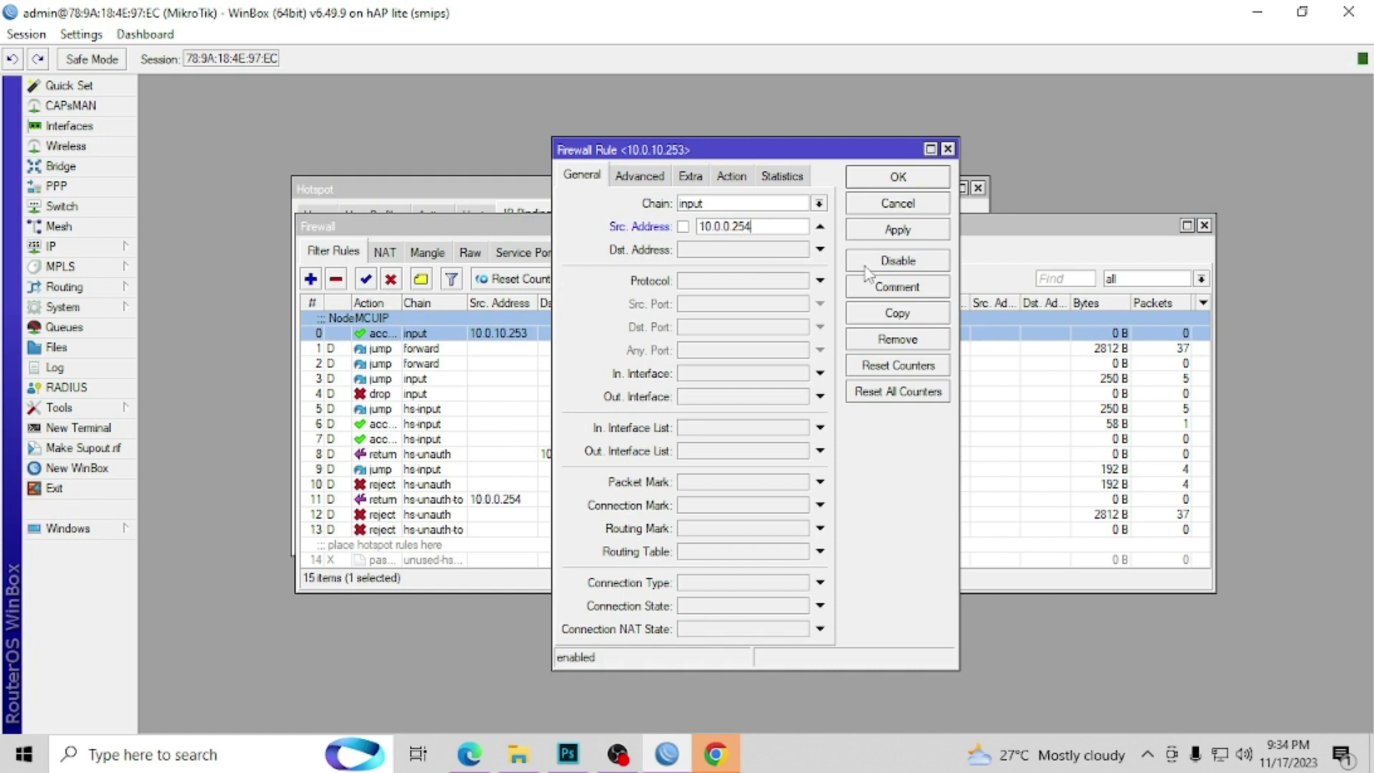
Step: Replace the rule's NodeMCUIP comment with VENDO1-IP, save the rule, and close Firewall
left_click(887, 292)
left_click(677, 389)
key("ctrl+a")
key("BackSpace")
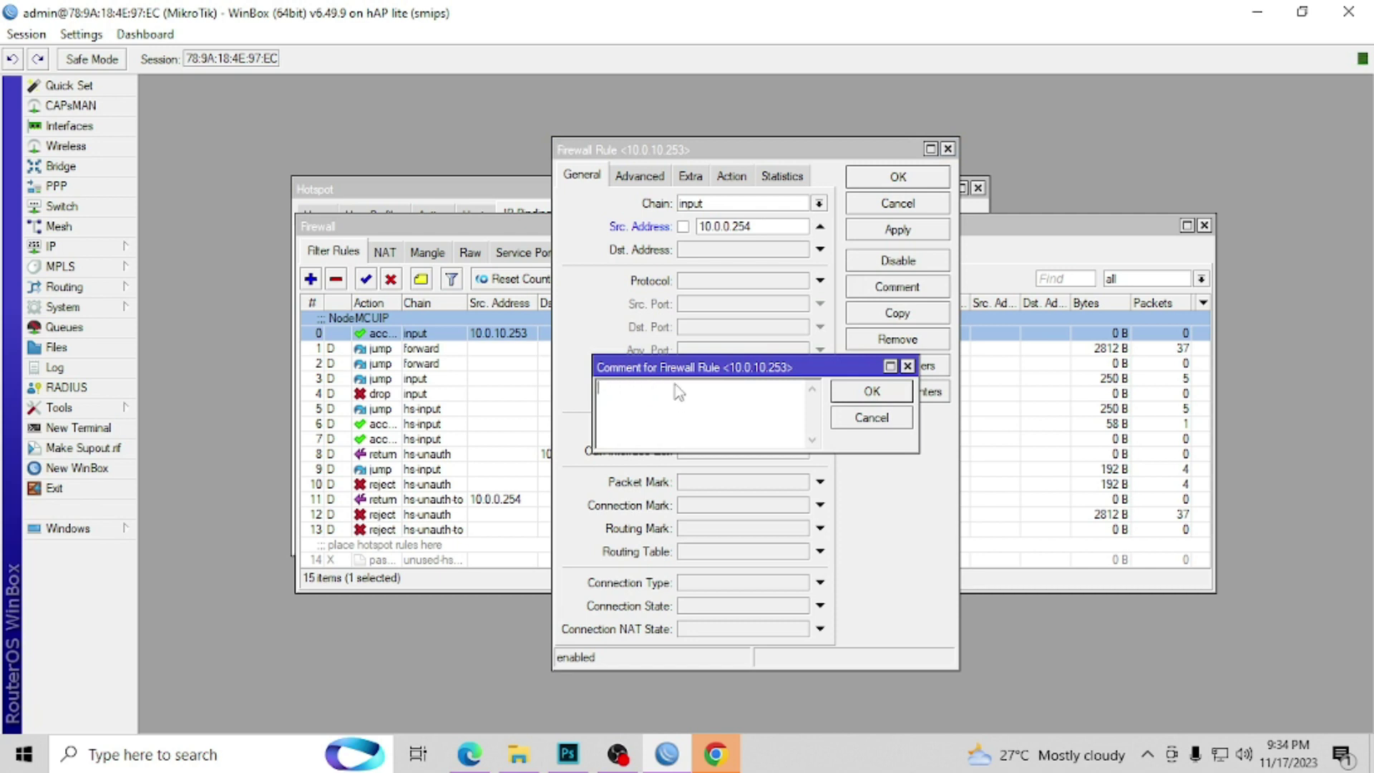
type("veNDO1-IP")
key("Return")
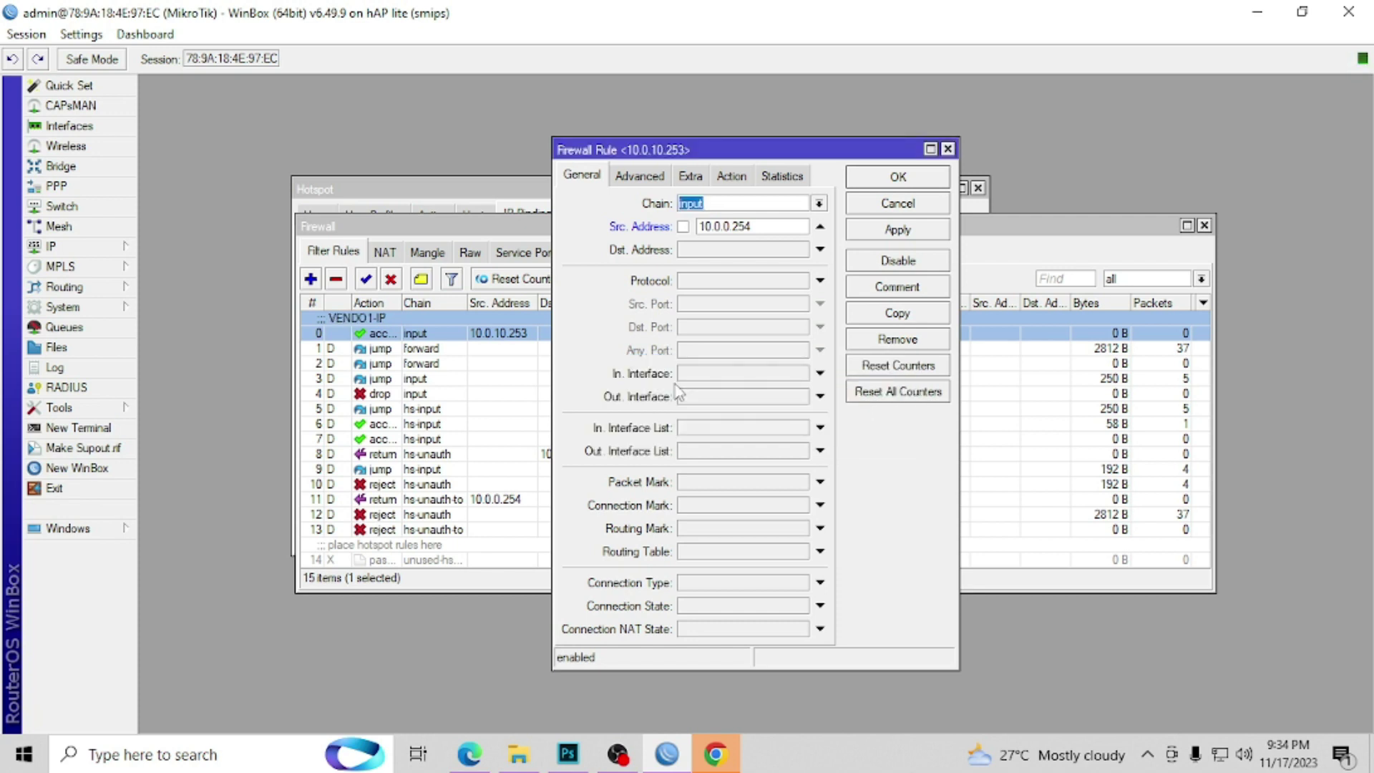
key("Return")
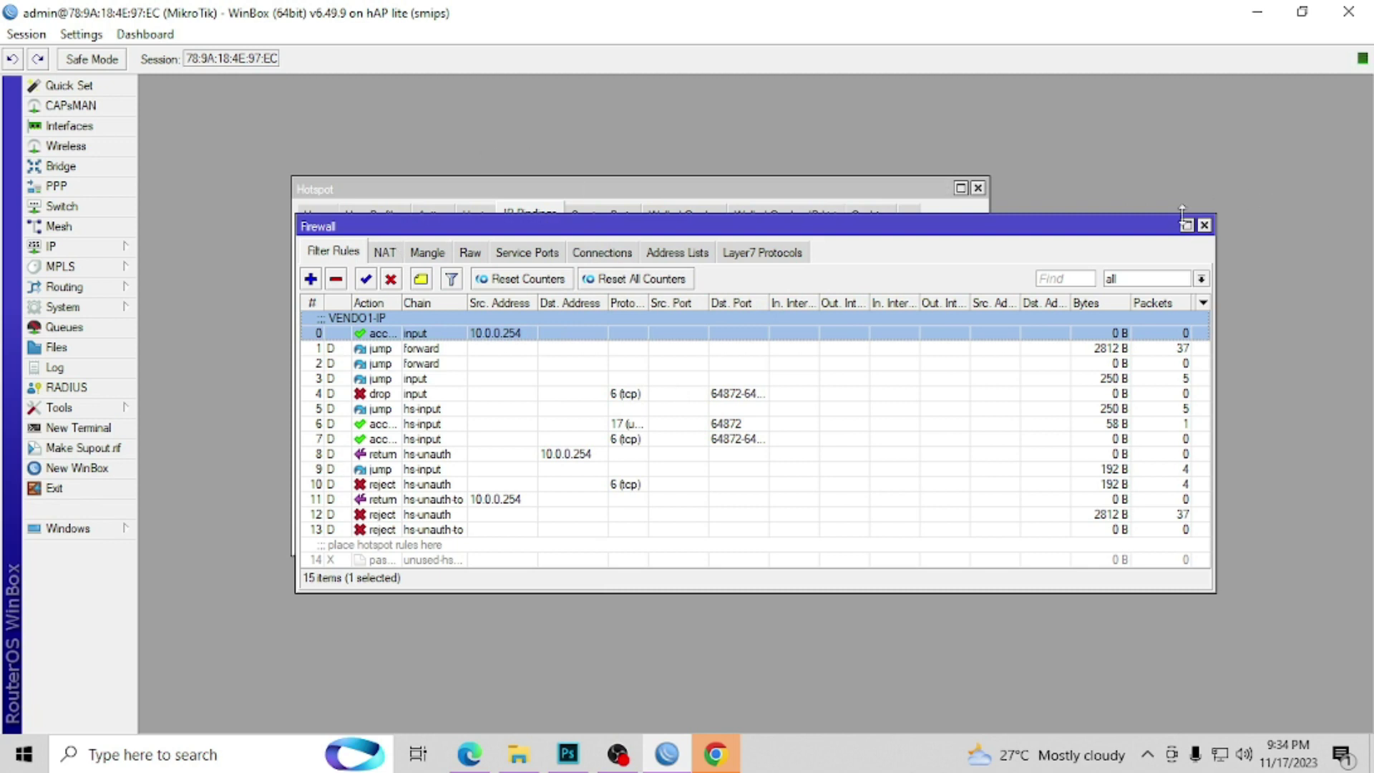
left_click(1203, 225)
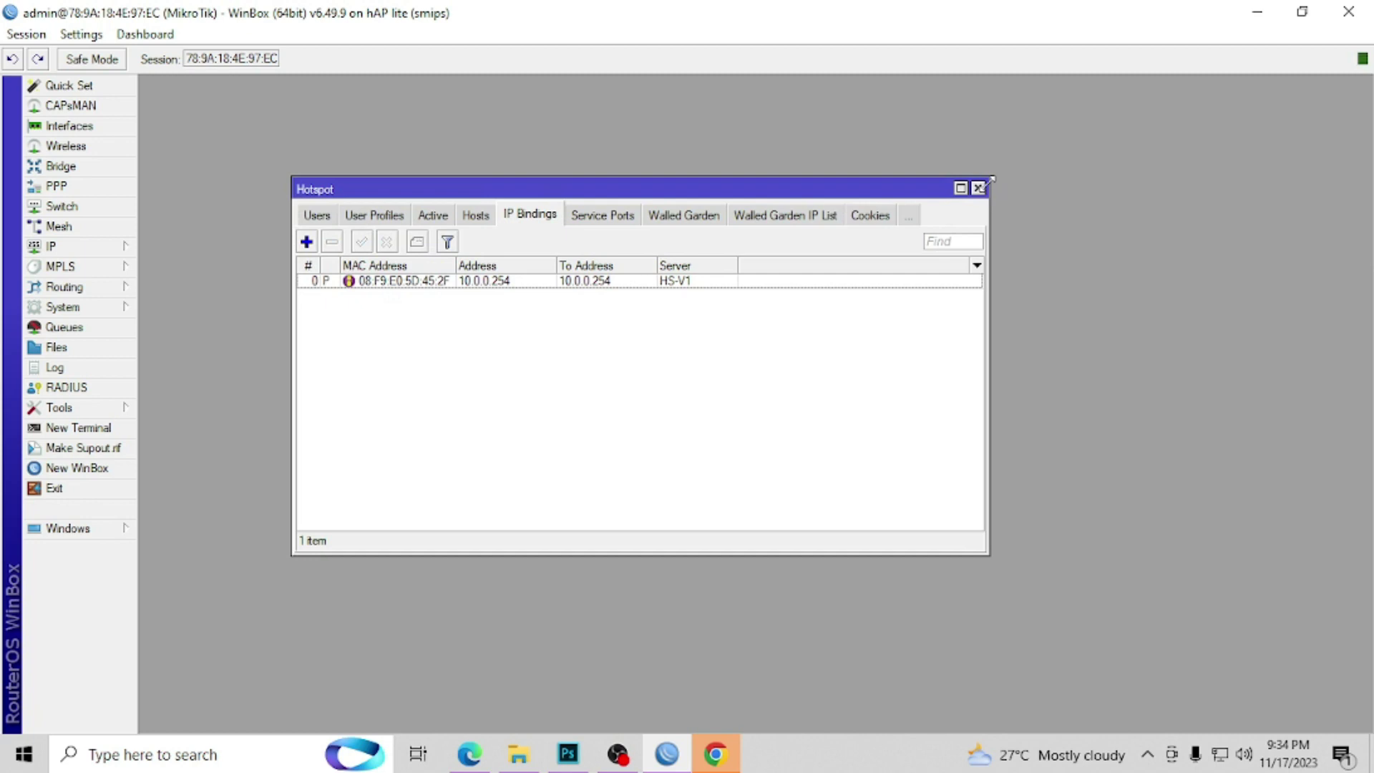
Step: Close Hotspot settings, show the router's 33-item hotspot File List, then minimize WinBox
left_click(978, 188)
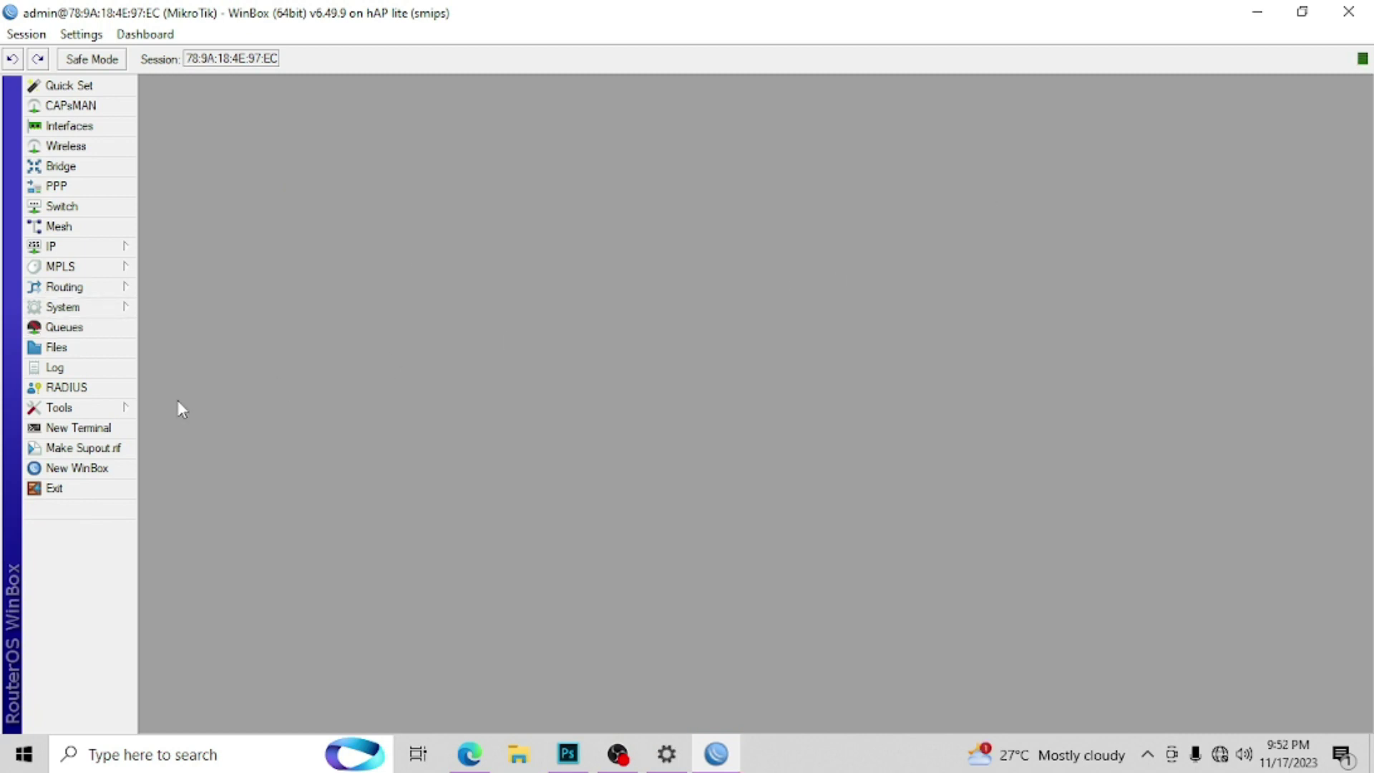
left_click(71, 350)
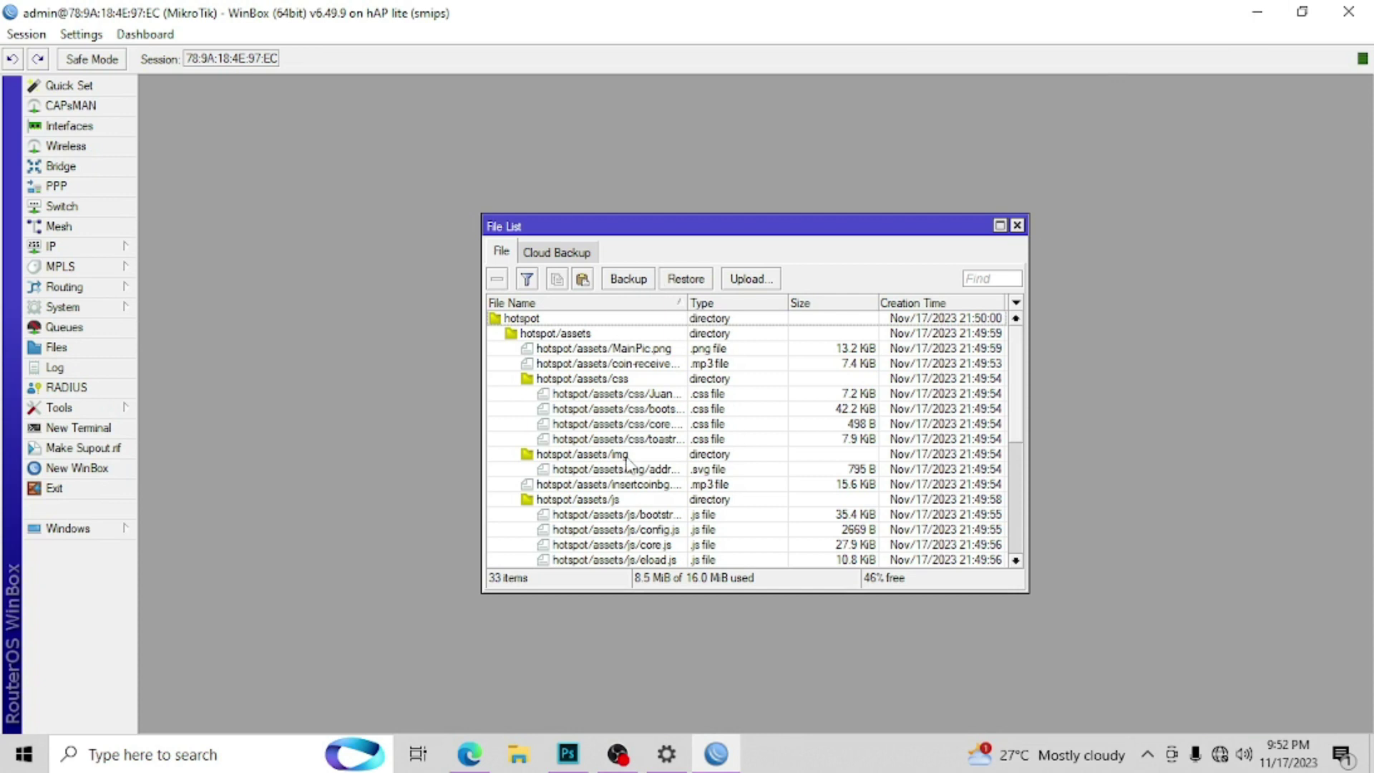
left_click(1255, 13)
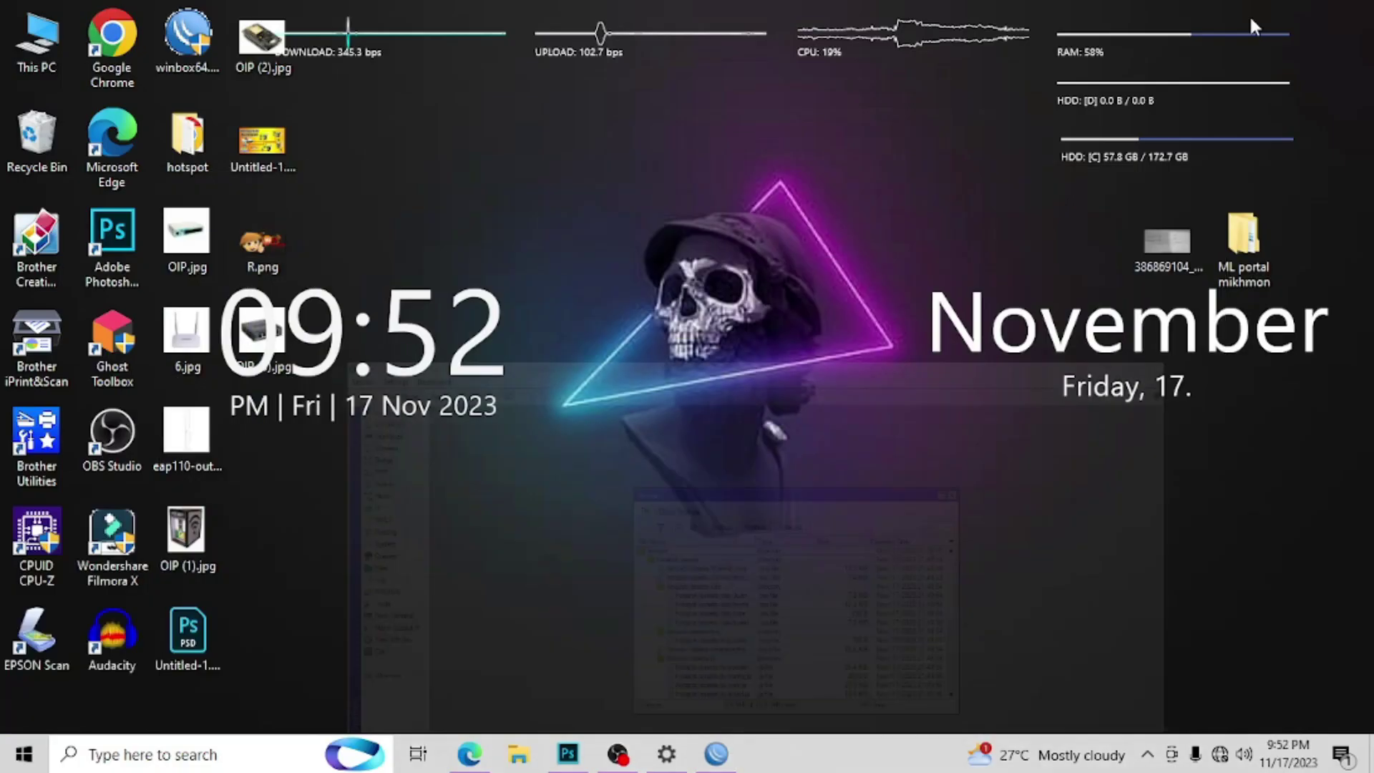
Step: Open config.js from the desktop hotspot\assets\js folder in Notepad
double_click(200, 153)
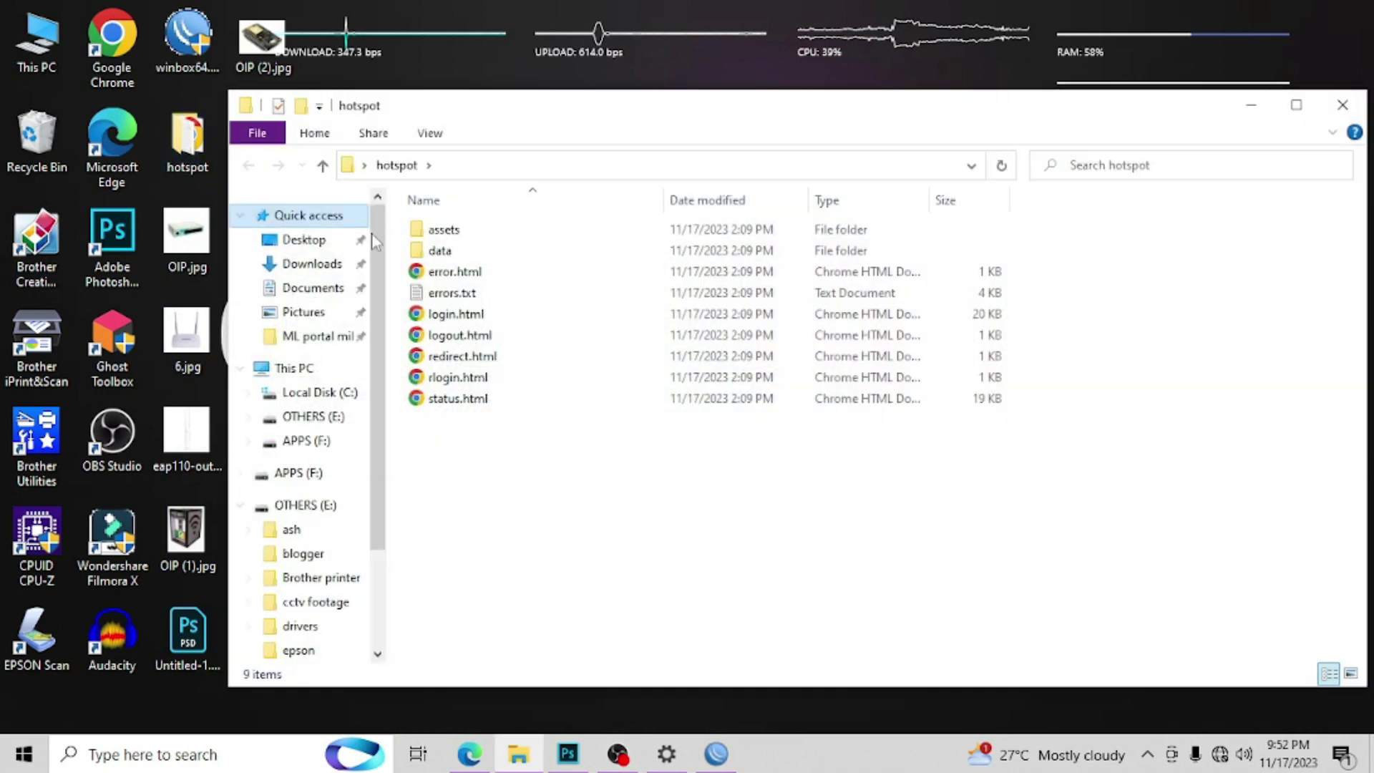
double_click(463, 233)
double_click(463, 275)
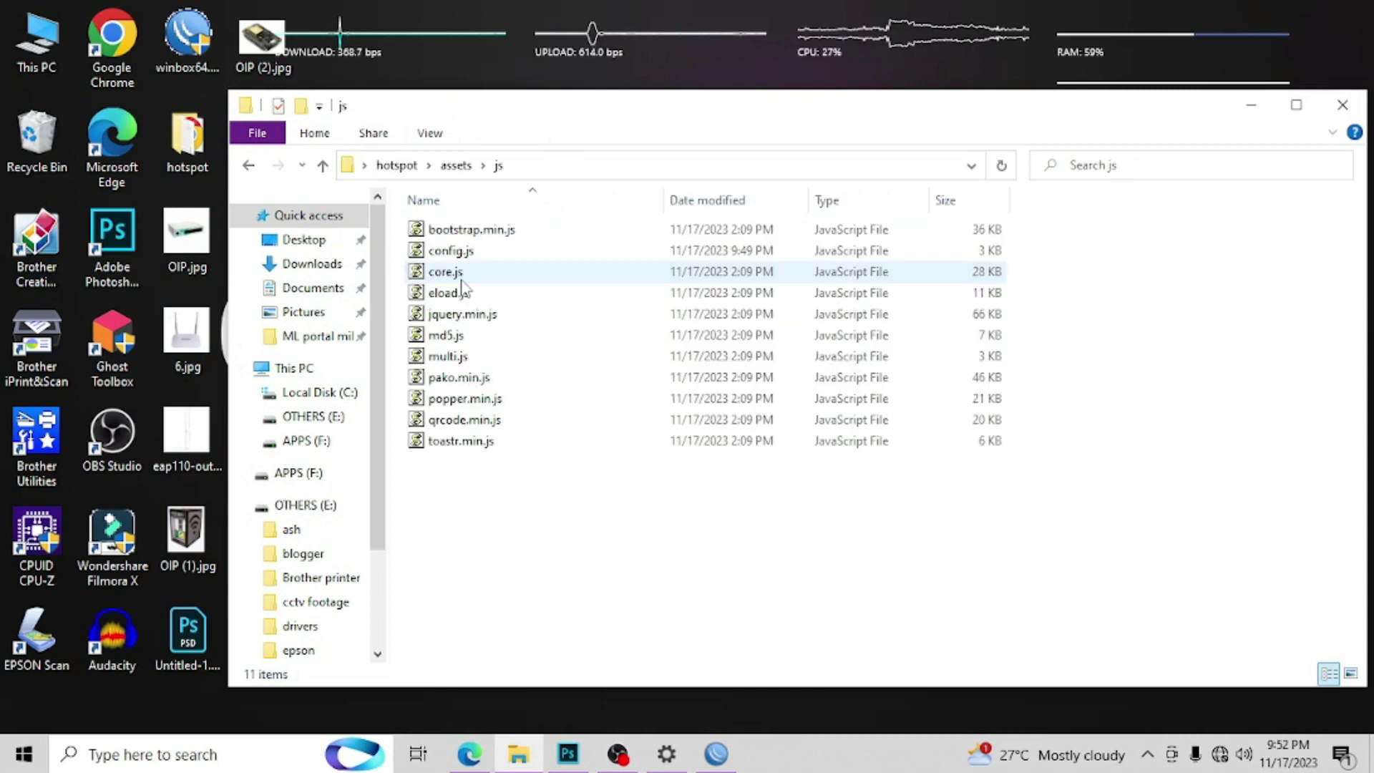
right_click(458, 251)
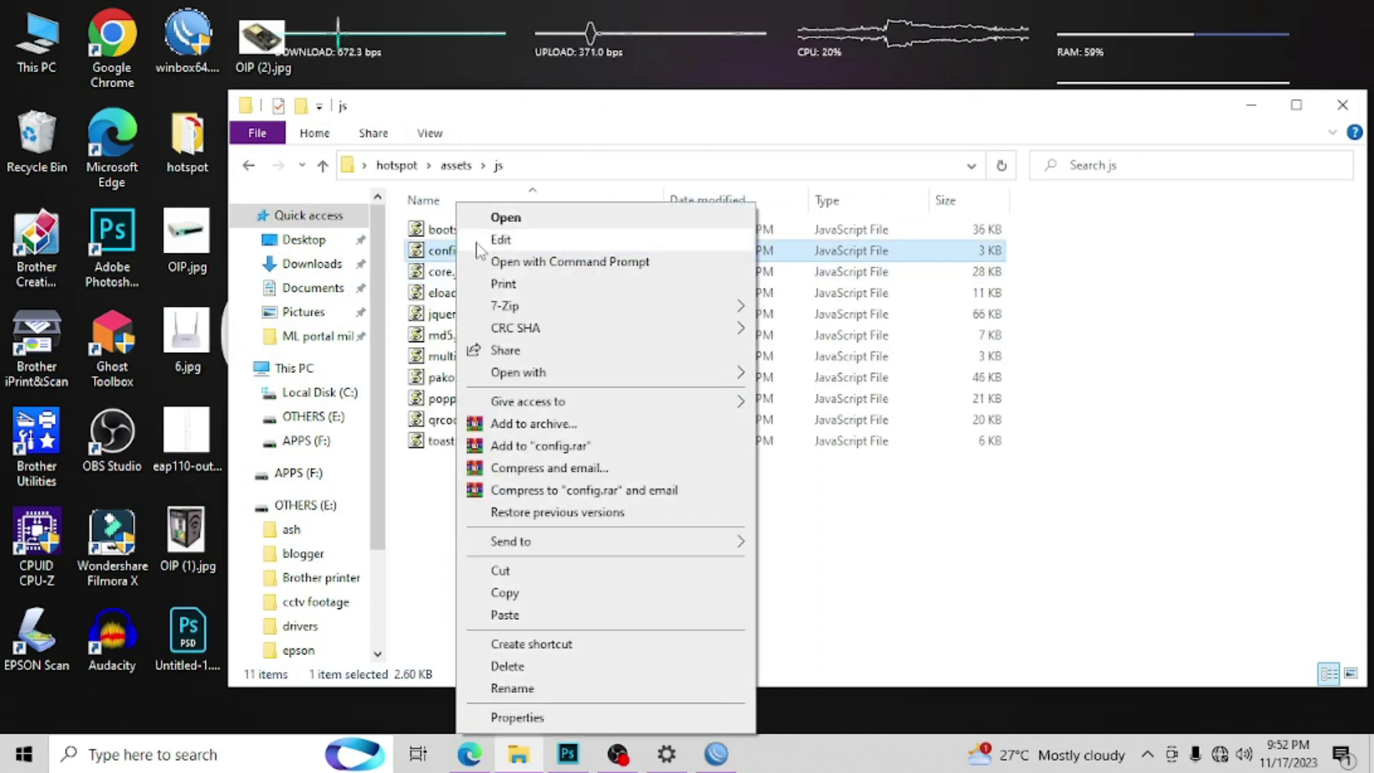
left_click(501, 240)
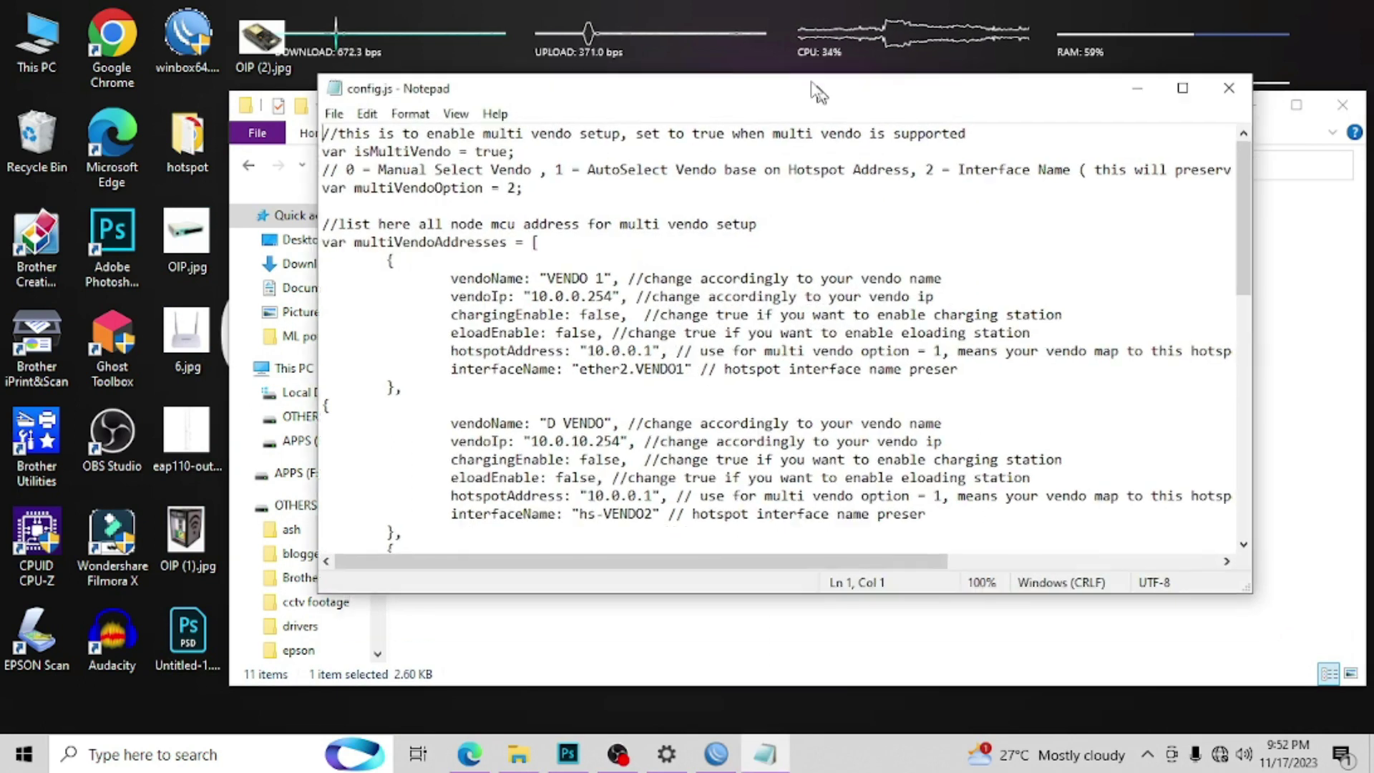
Step: Review config.js values: isMultiVendo true, multiVendoOption 2, and VENDO 1's hotspotAddress and interfaceName
left_click_drag(815, 90, 774, 36)
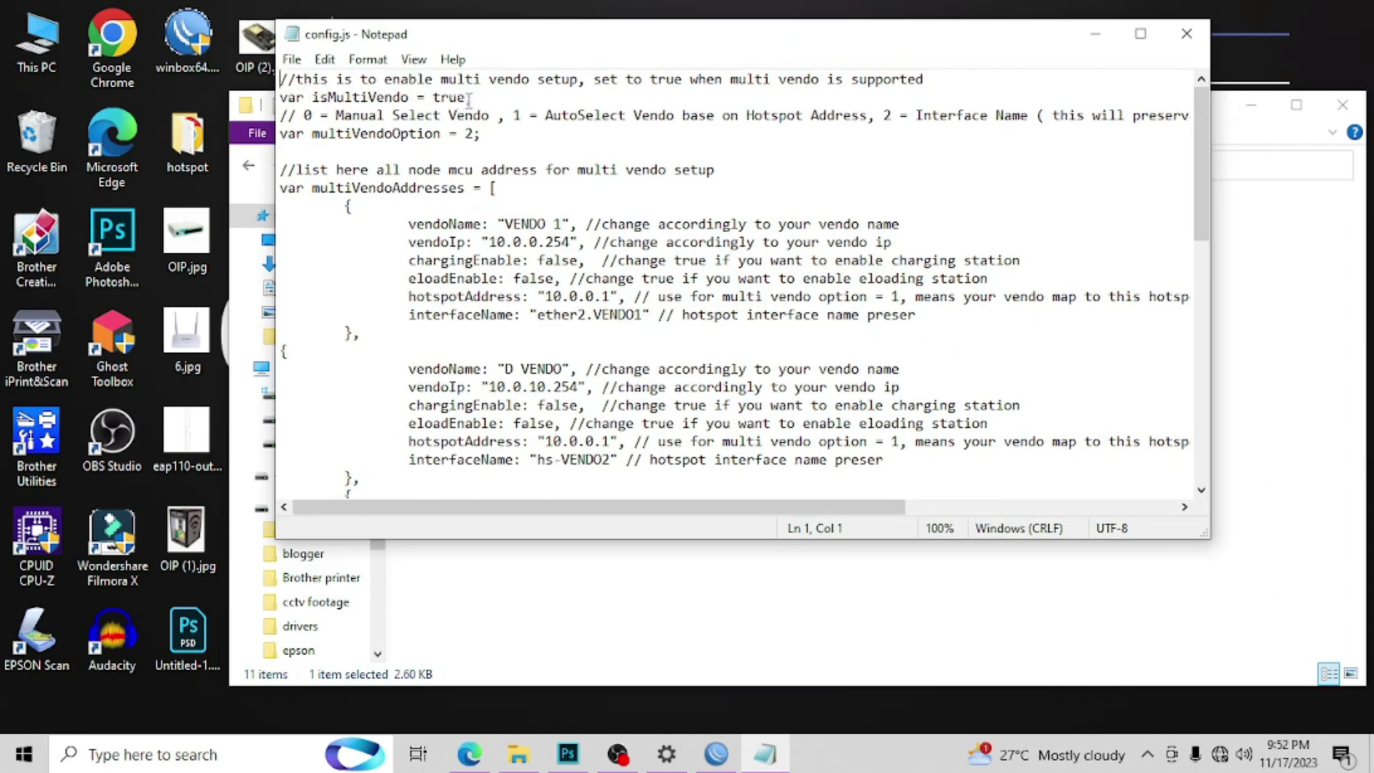
left_click_drag(469, 97, 436, 86)
left_click_drag(610, 296, 538, 297)
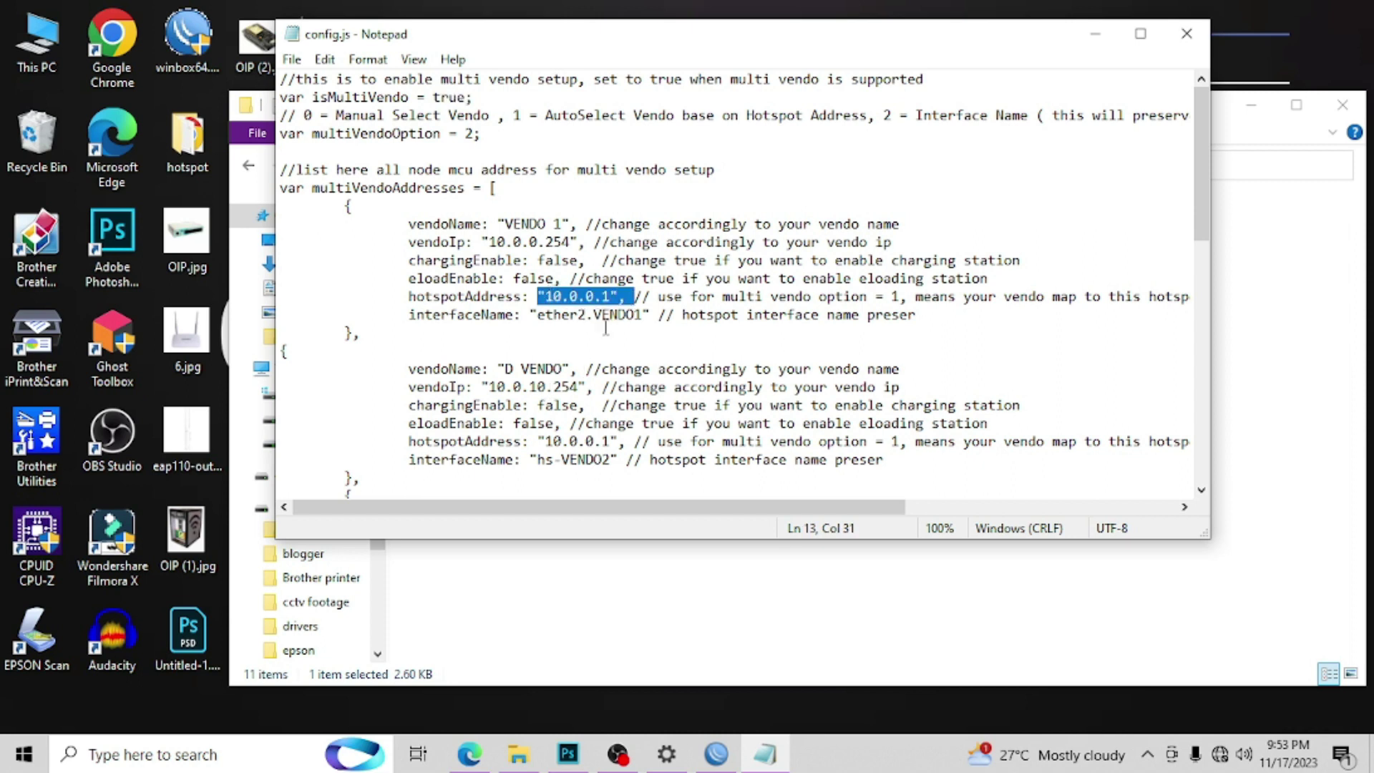
left_click_drag(583, 507, 712, 506)
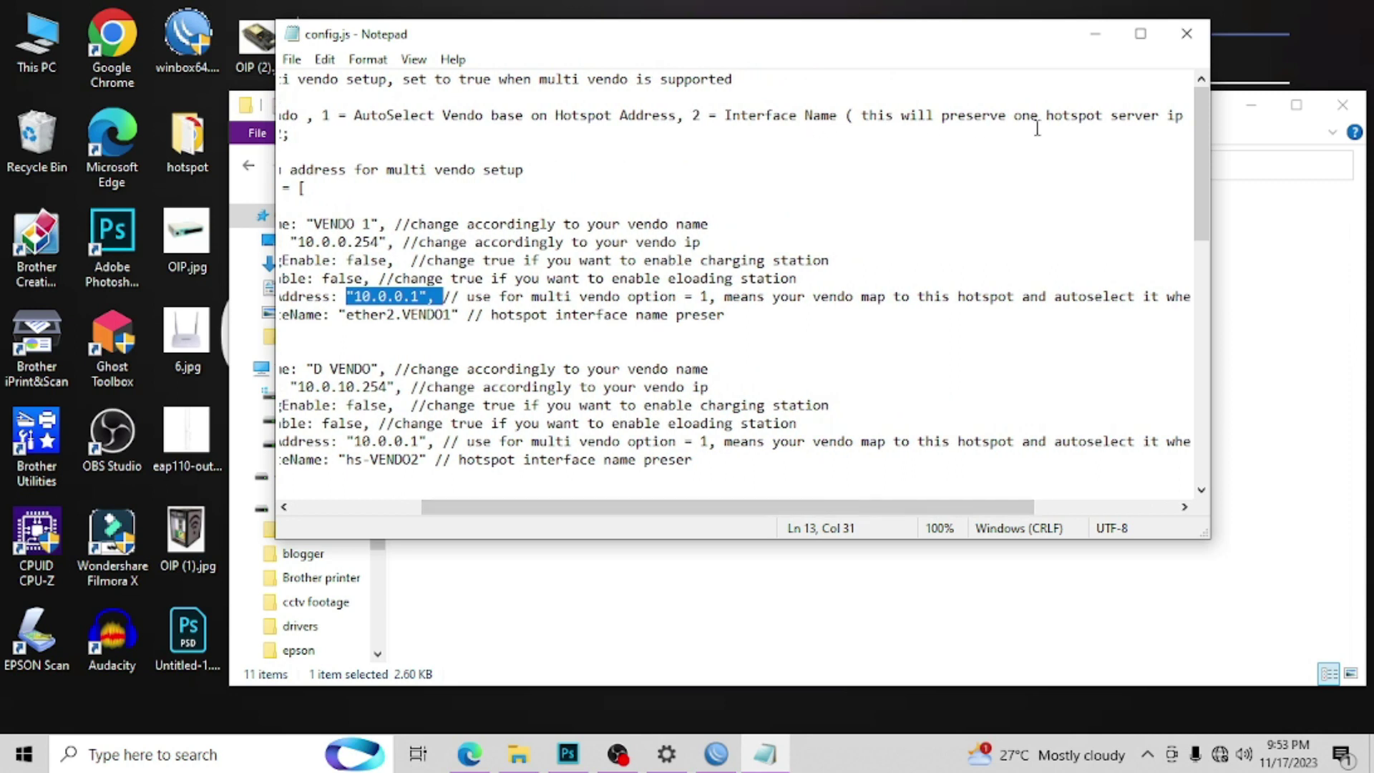
left_click_drag(938, 506, 816, 505)
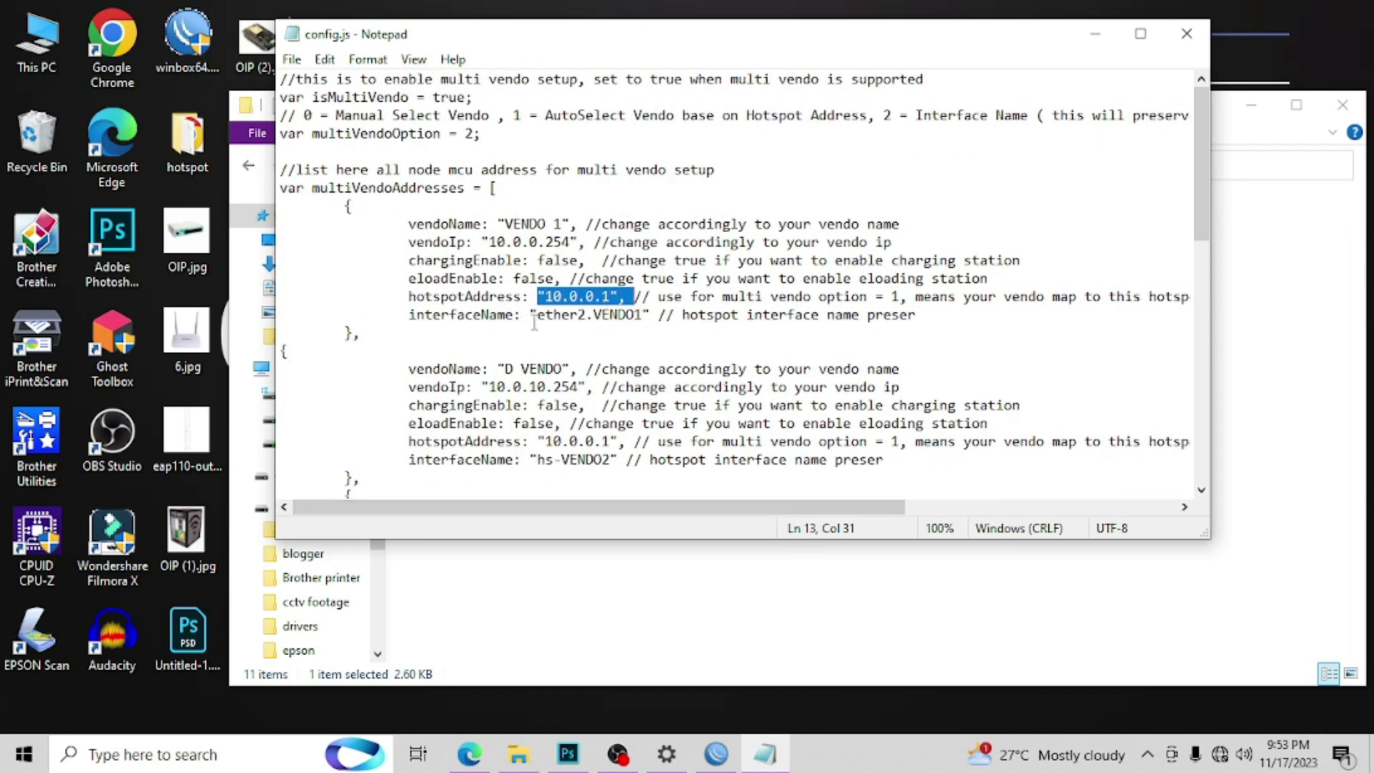
left_click_drag(407, 316, 922, 332)
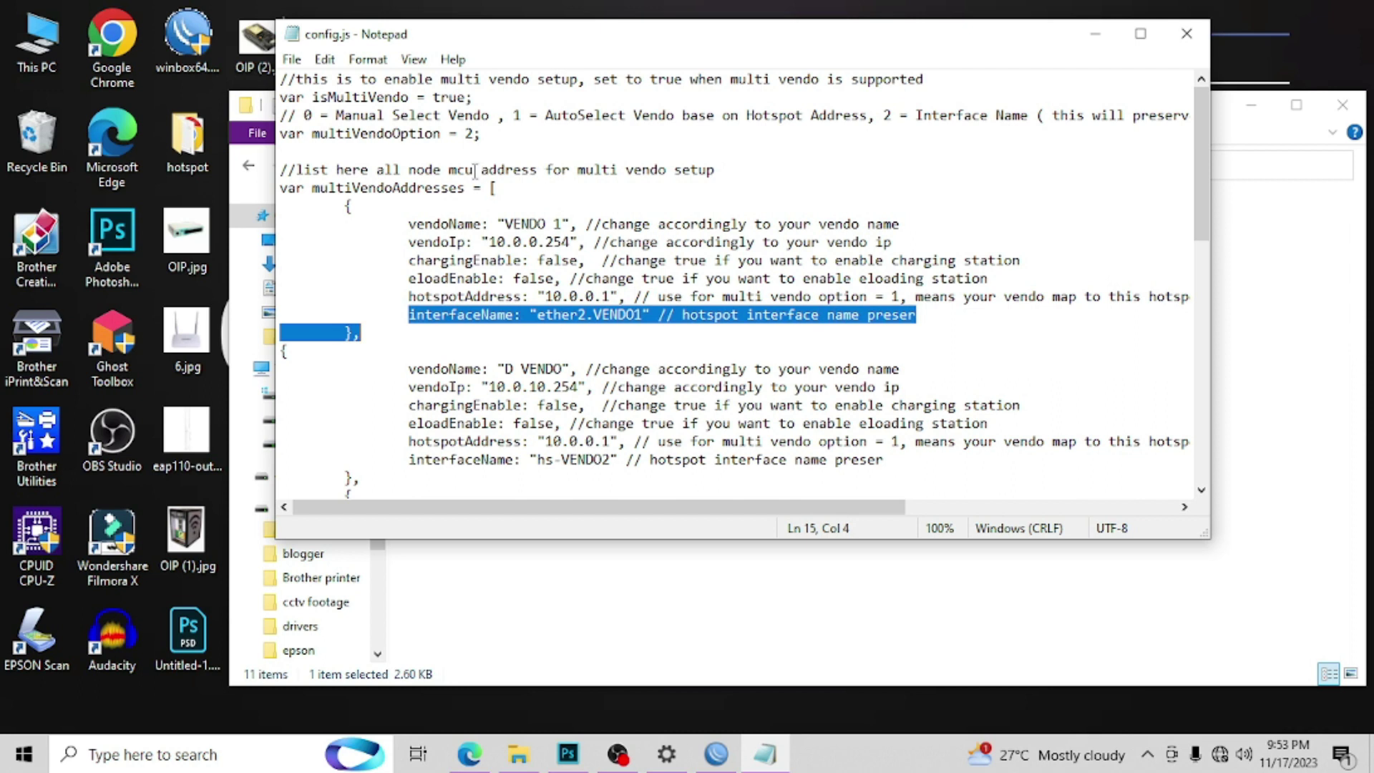
double_click(467, 132)
left_click(633, 314)
left_click_drag(540, 316, 642, 315)
left_click(642, 315)
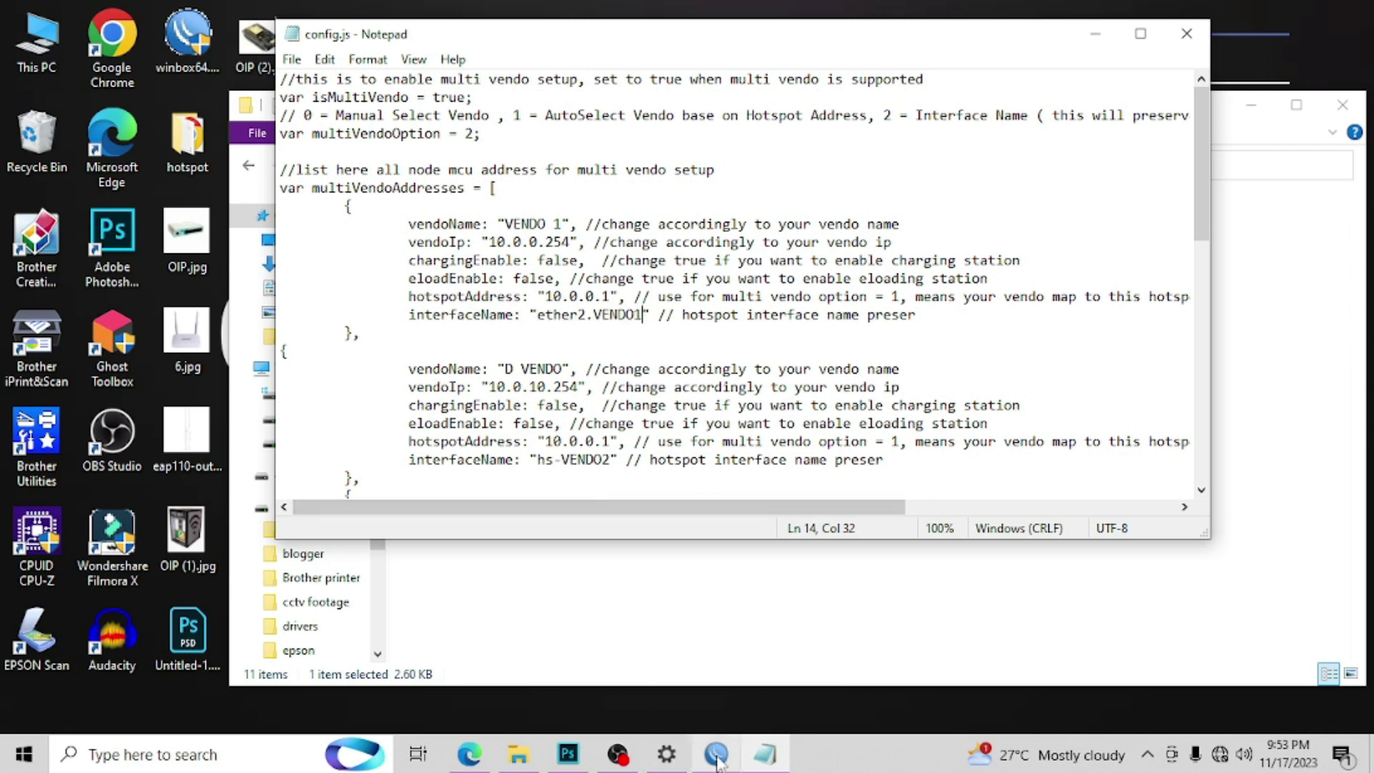
Step: Copy the interface name ether2.VENDO1 from WinBox's Interface list
left_click(719, 754)
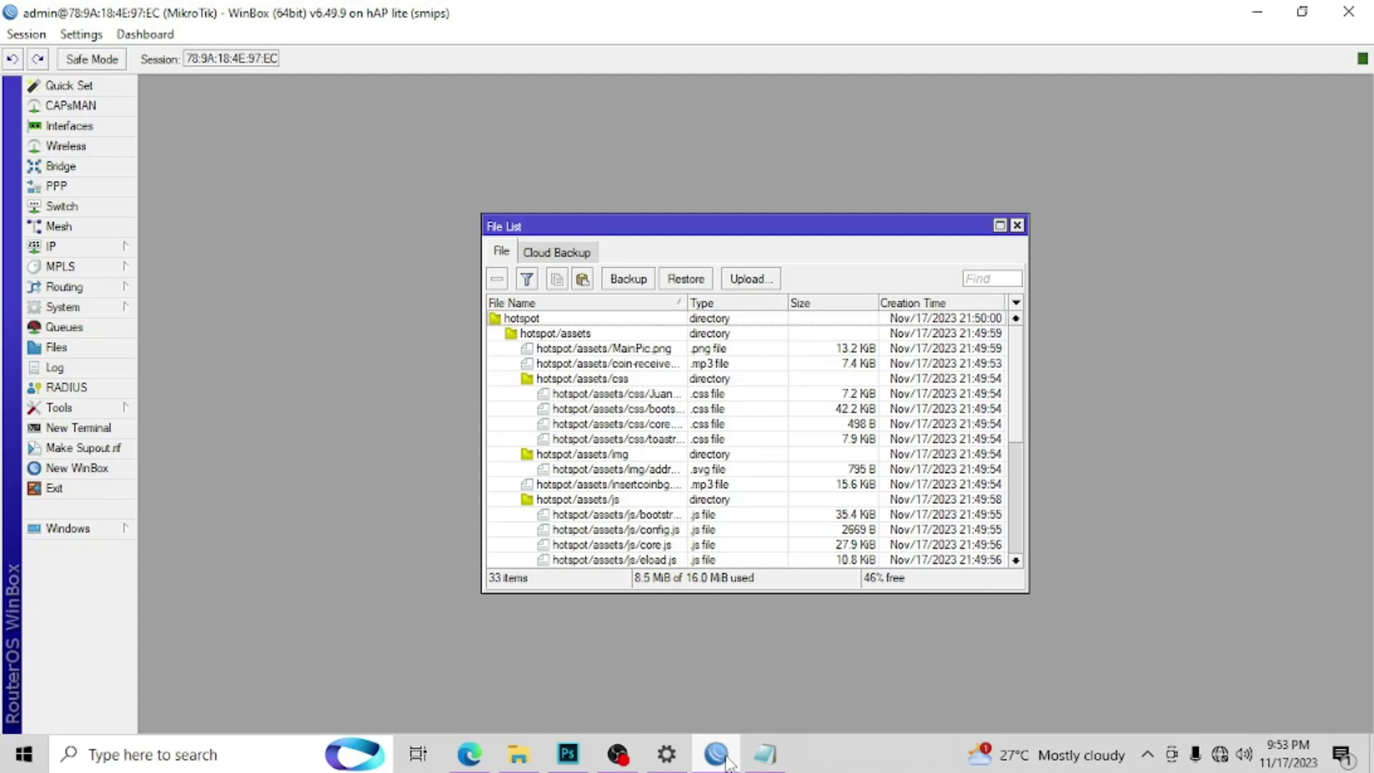
left_click(66, 126)
double_click(224, 380)
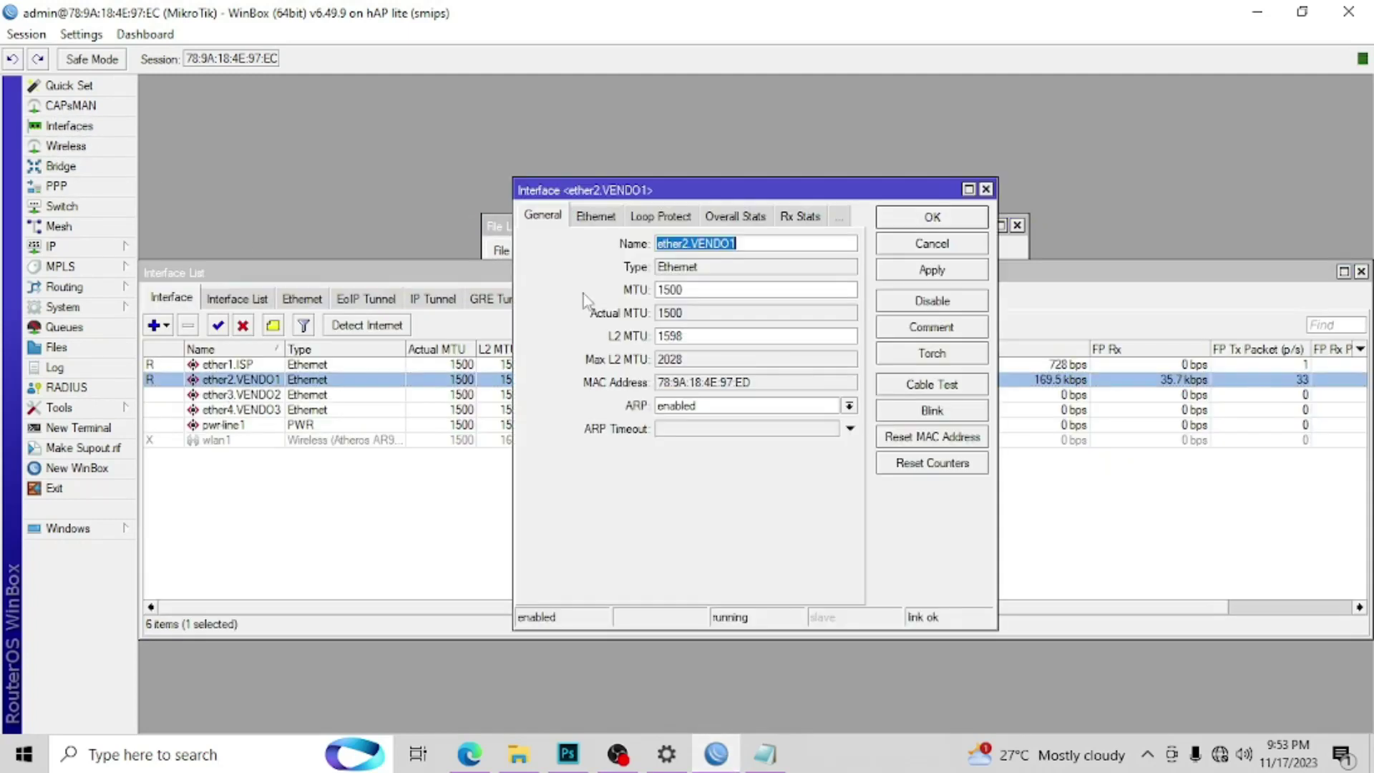
right_click(718, 244)
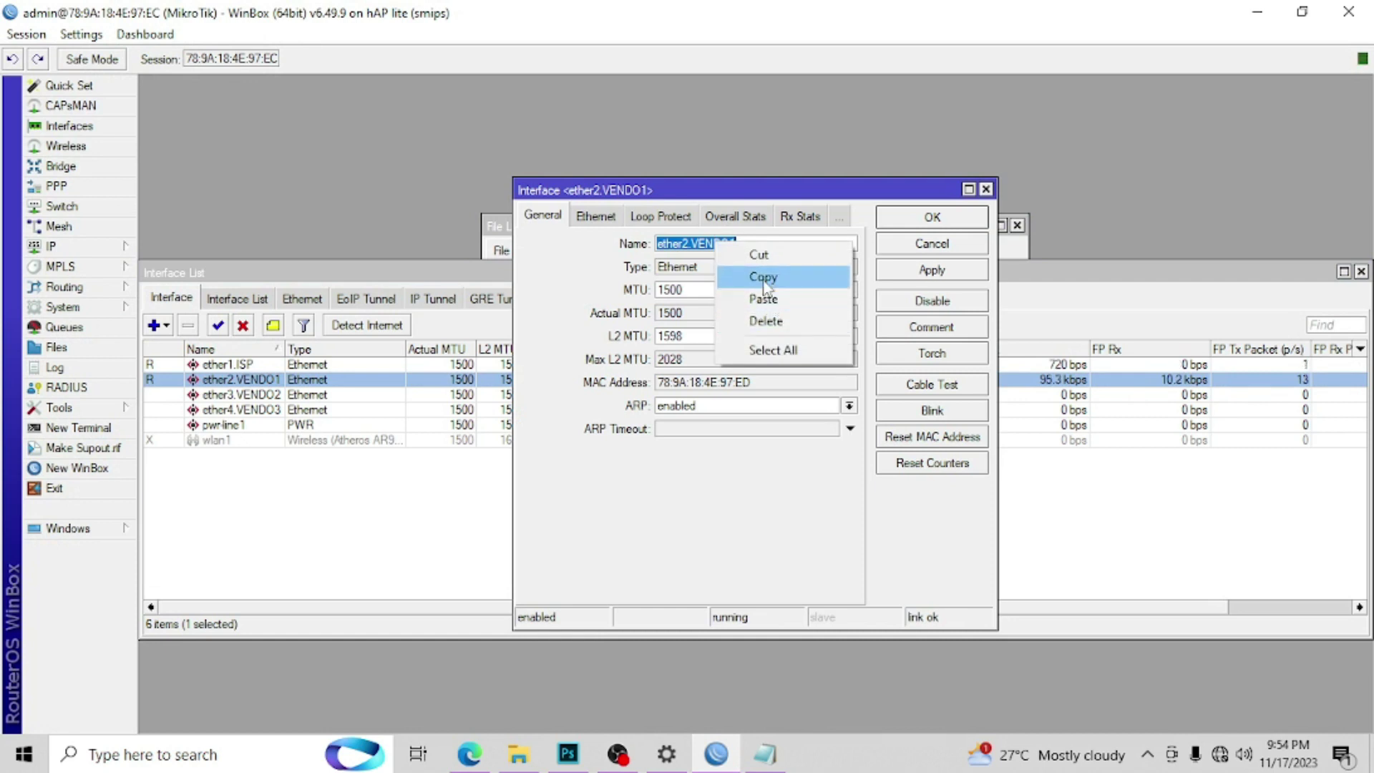
left_click(760, 278)
Step: Paste ether2.VENDO1 as VENDO 1's interfaceName in config.js and save the file
left_click(768, 757)
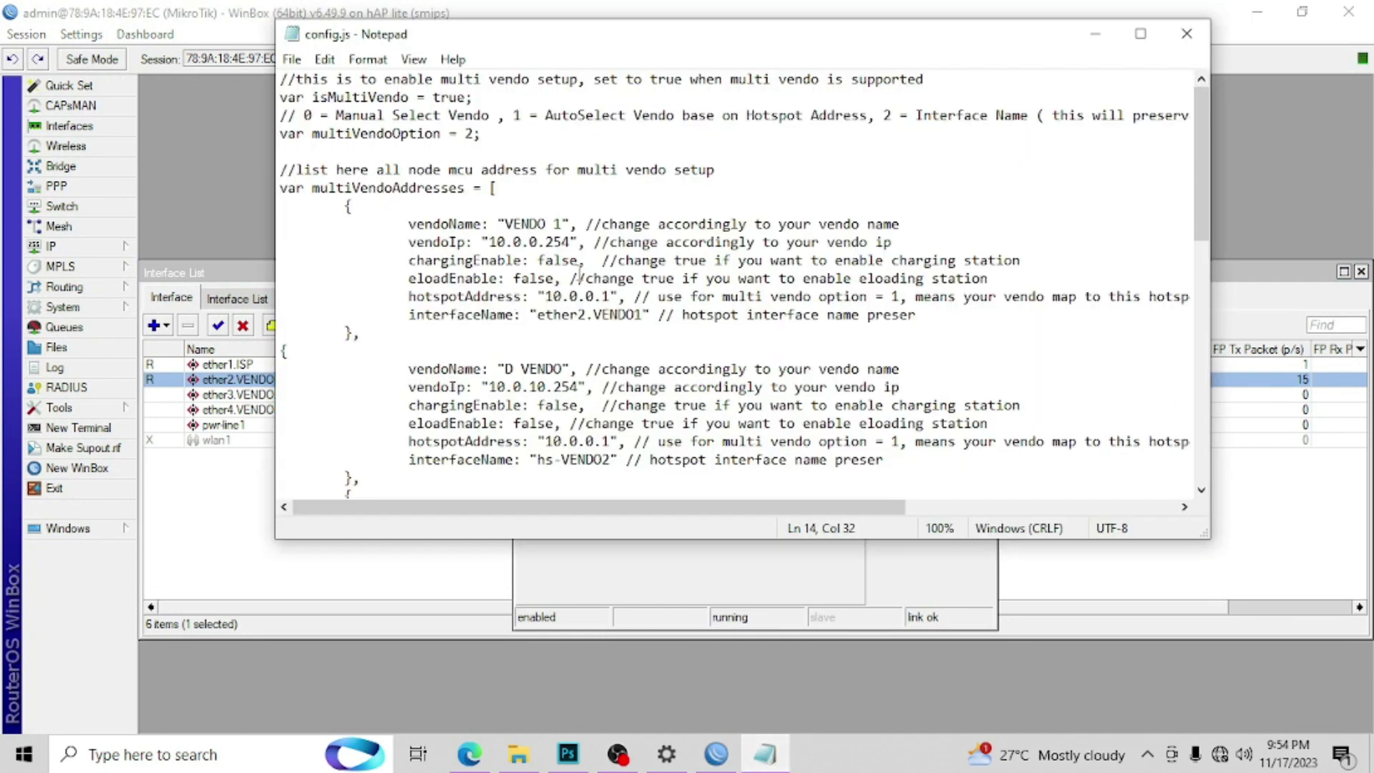
left_click(637, 315)
left_click_drag(641, 315, 538, 316)
left_click(538, 316)
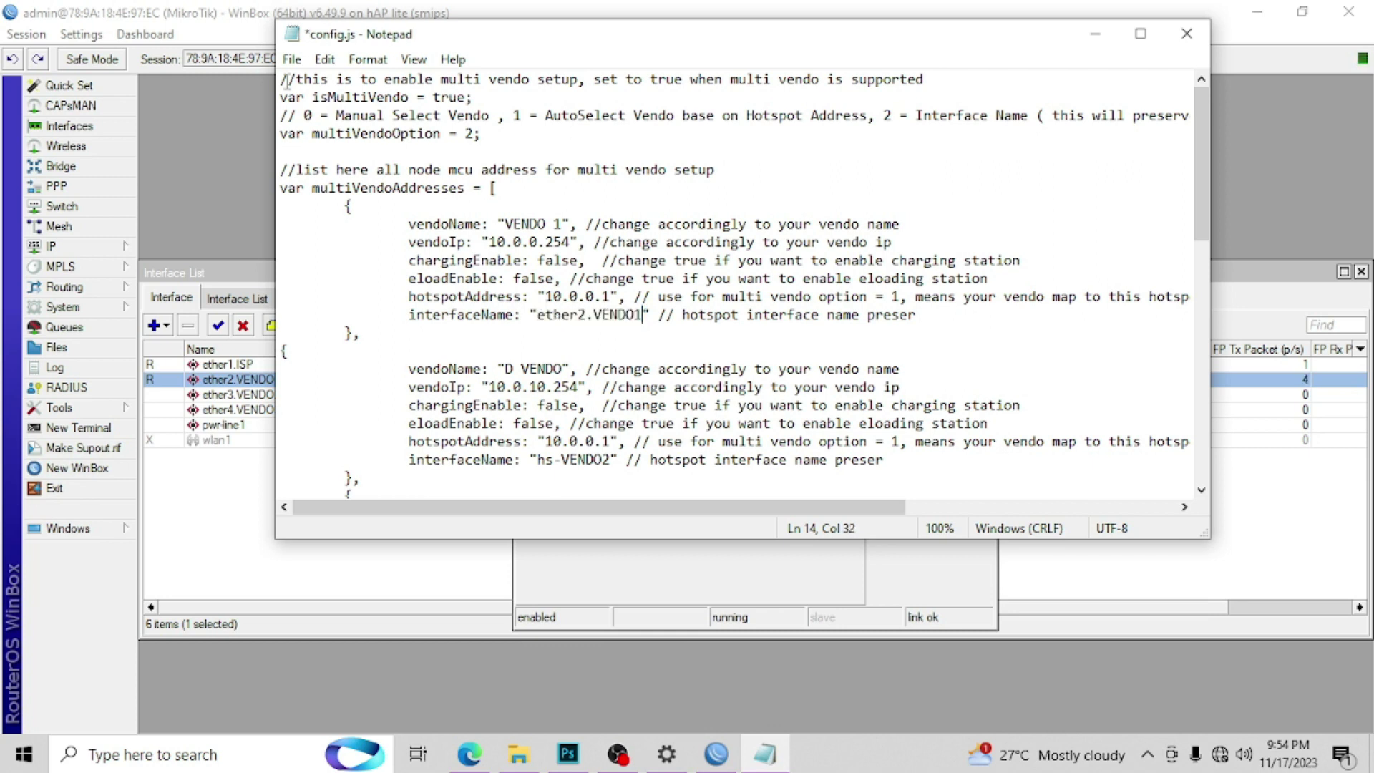
left_click(291, 60)
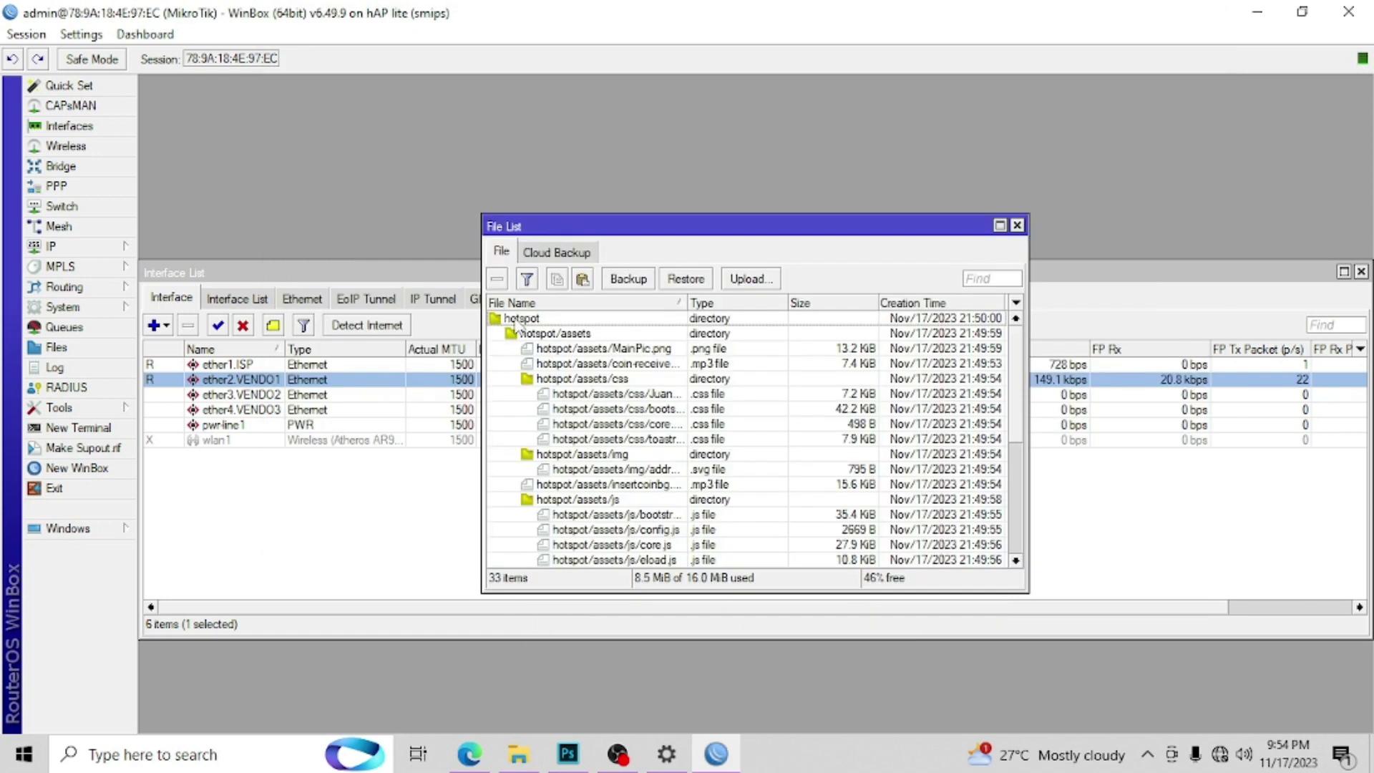
Step: Delete the old hotspot folder from the router's File List
left_click(518, 318)
left_click(497, 278)
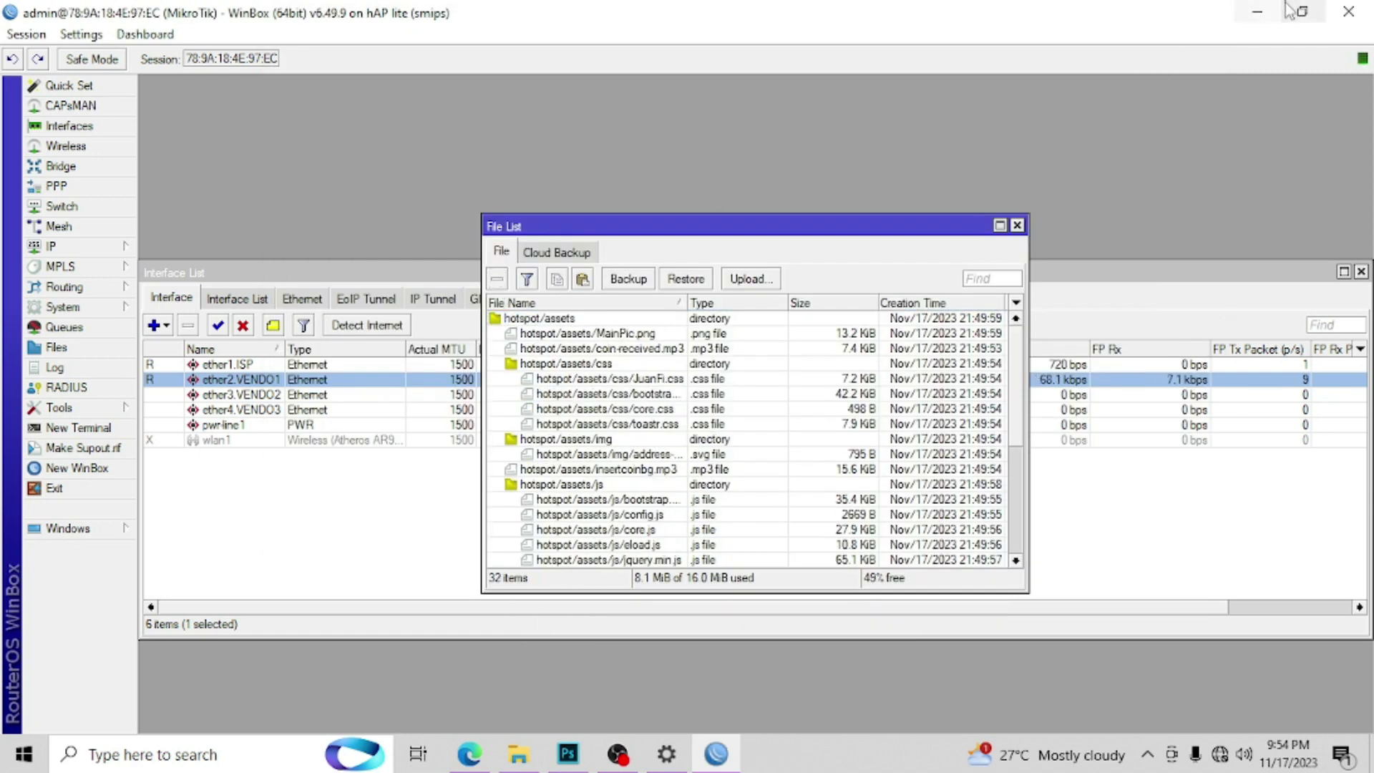
left_click(1258, 12)
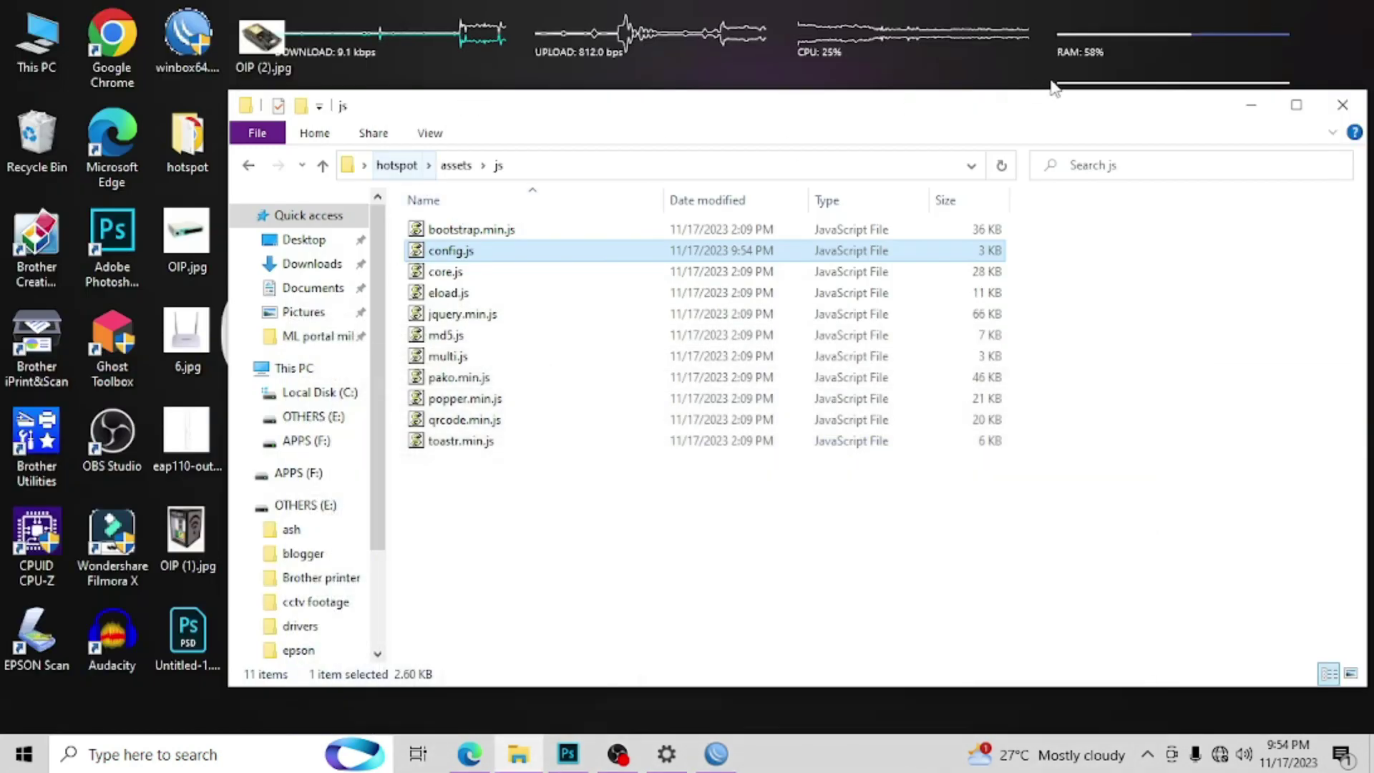
Step: Upload the edited desktop hotspot folder to the router, then confirm Wi-Fi is on TEST_AP1
left_click(1342, 105)
right_click(172, 166)
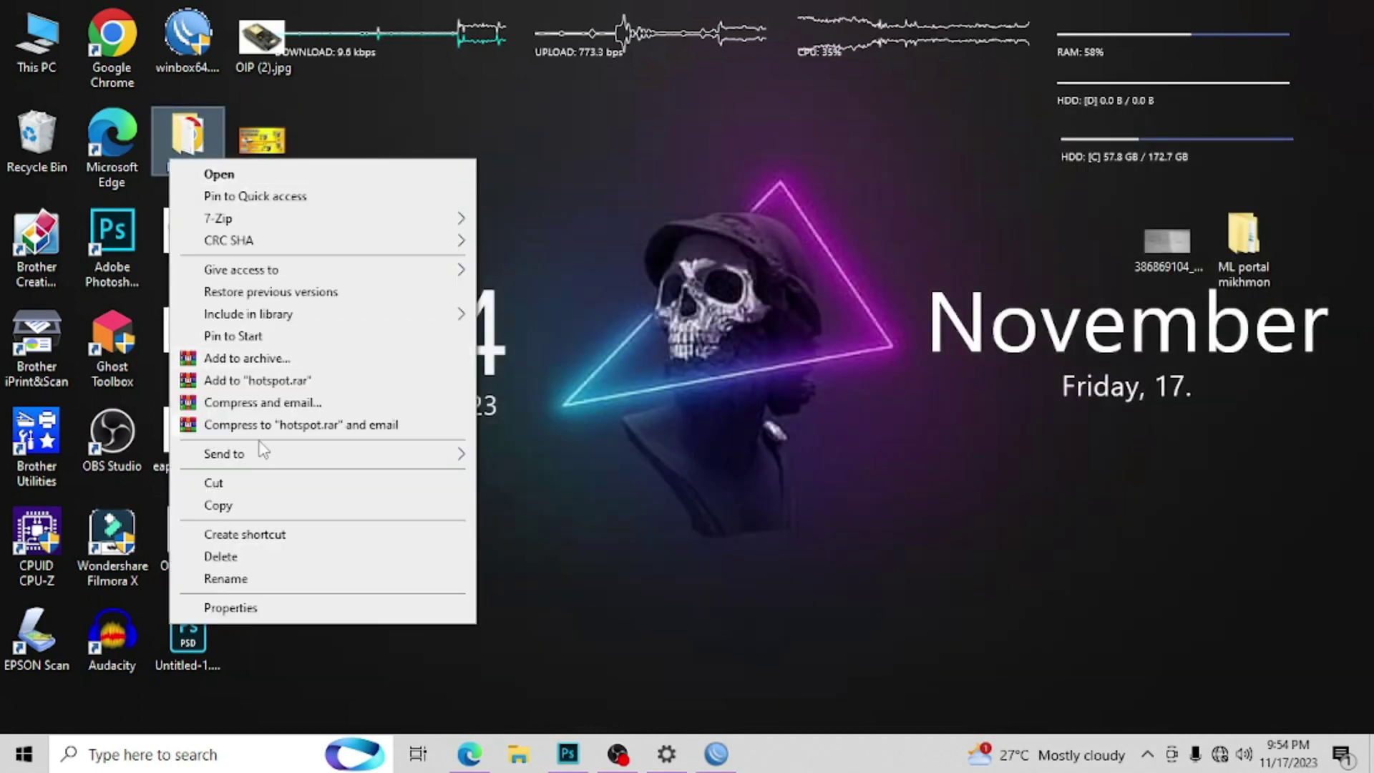
left_click(261, 422)
left_click(715, 753)
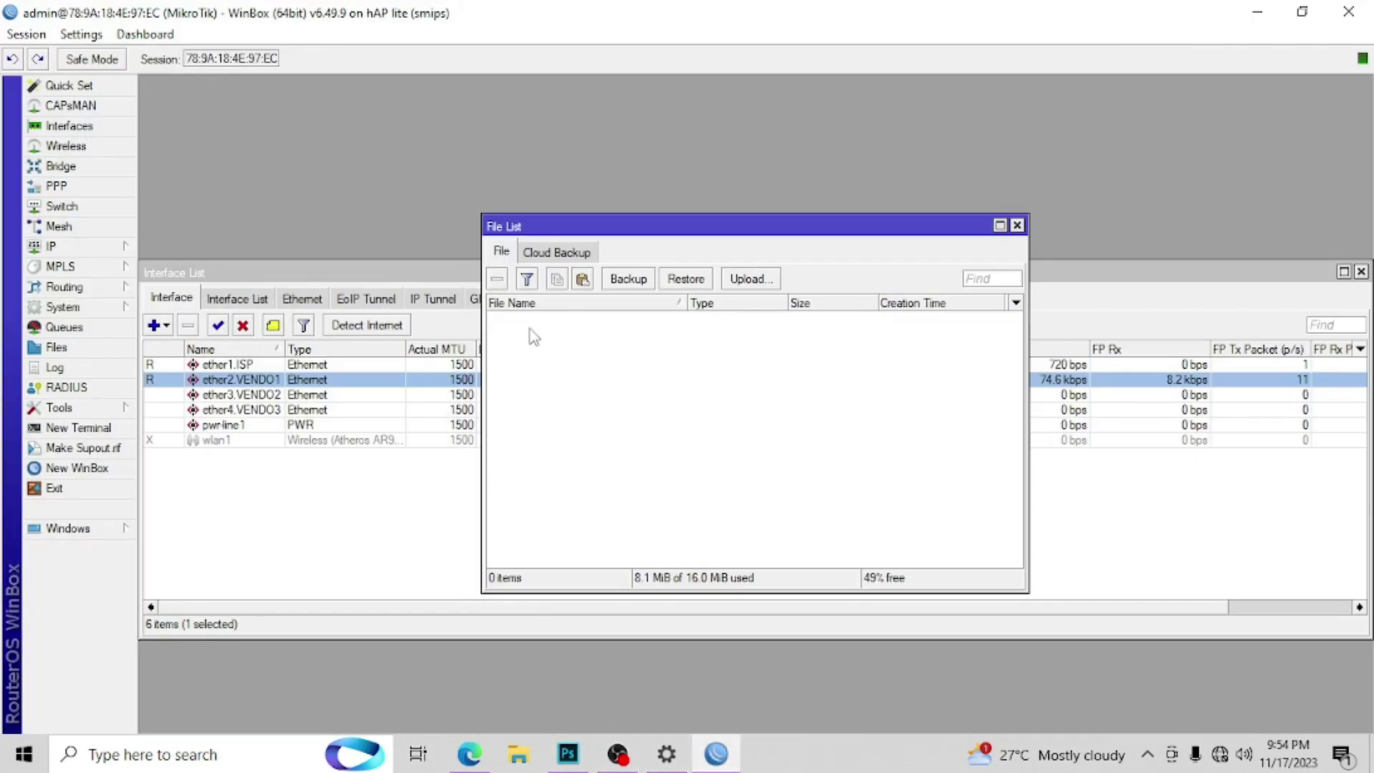
left_click(583, 279)
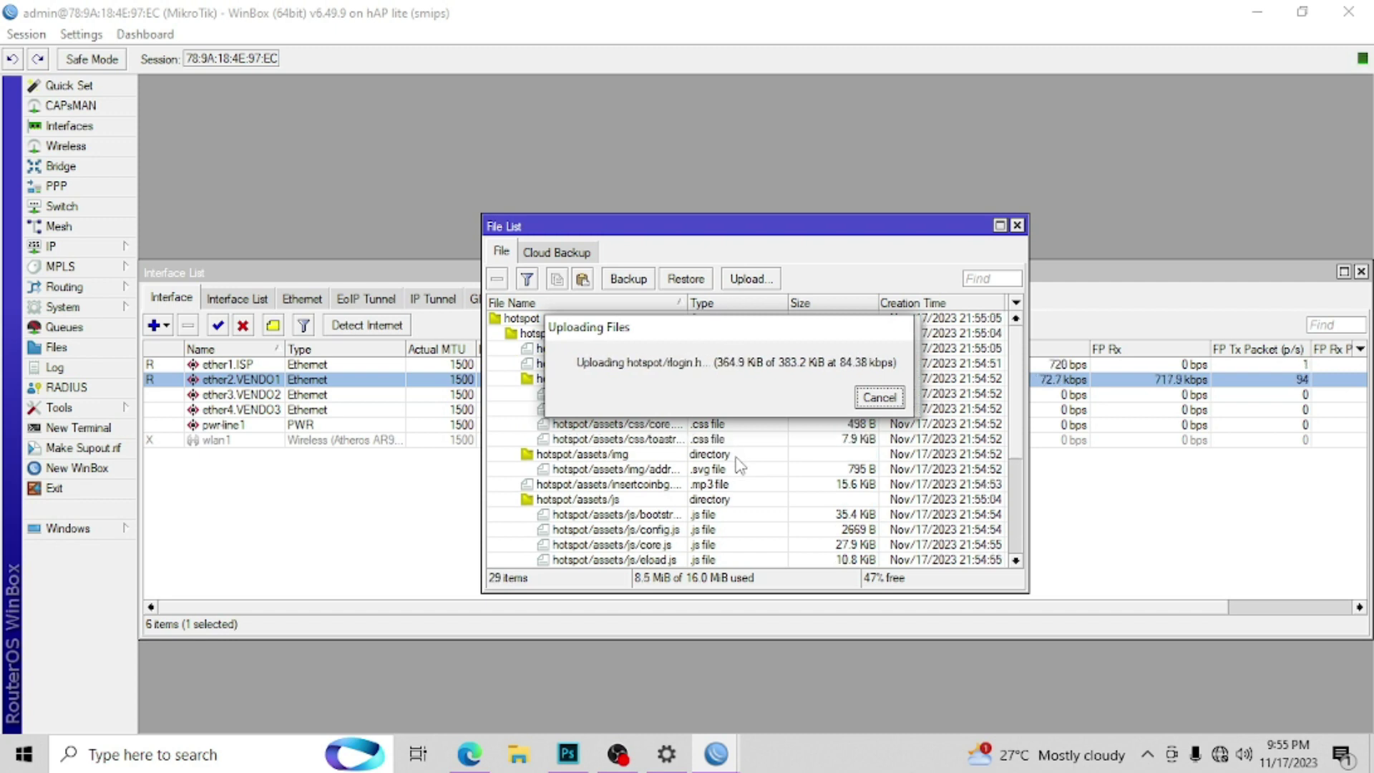
left_click(1016, 226)
left_click(1219, 754)
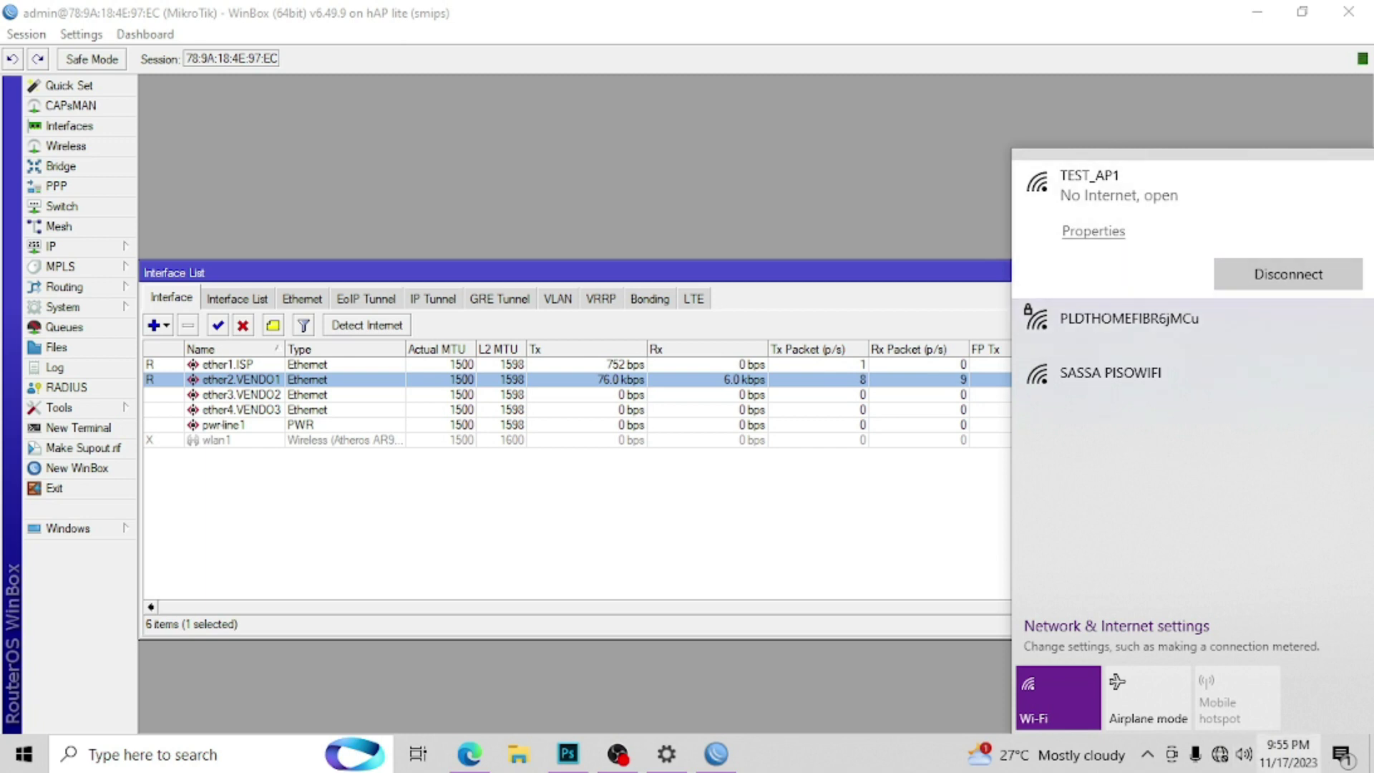
Step: Load the JuanFi hotspot login page at 10.0.0.1 in a new Edge tab
left_click(485, 764)
left_click(546, 17)
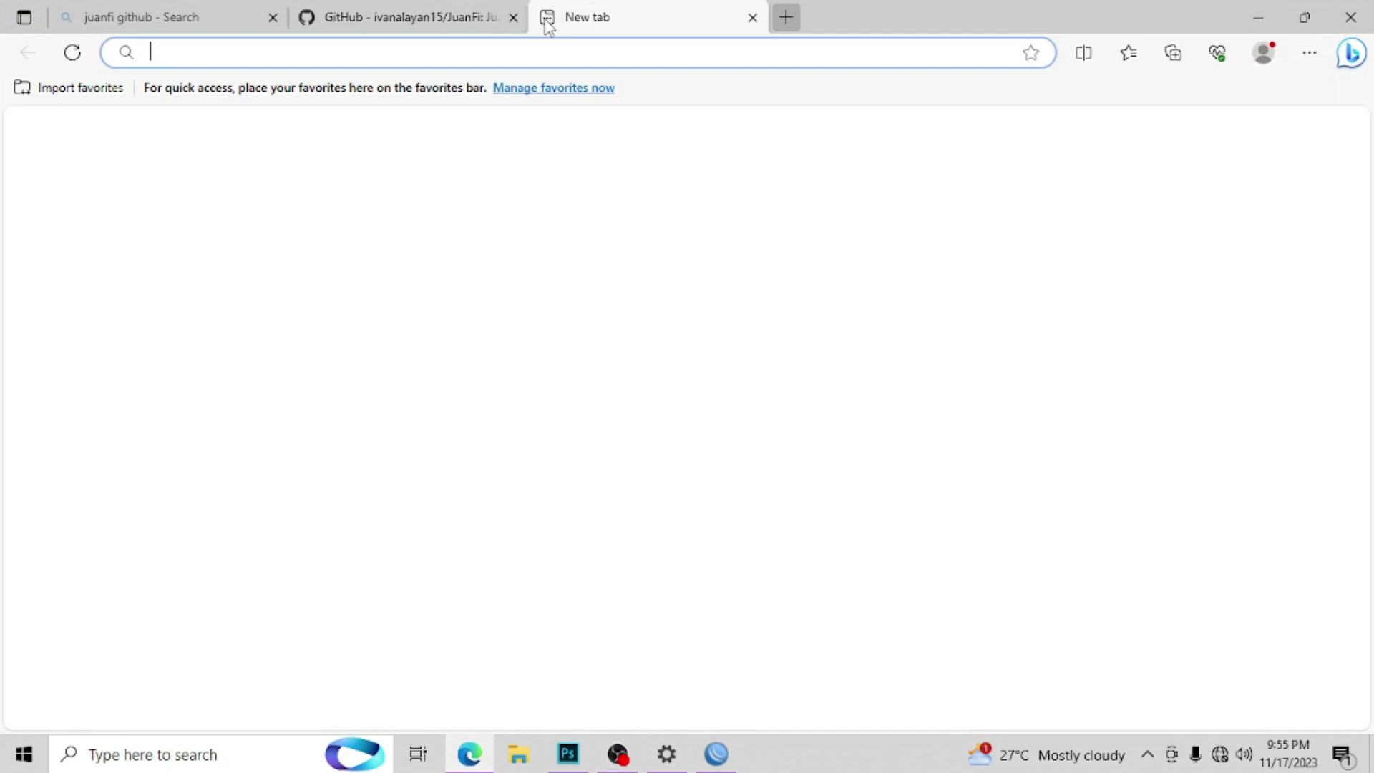
type("10.0")
key("Return")
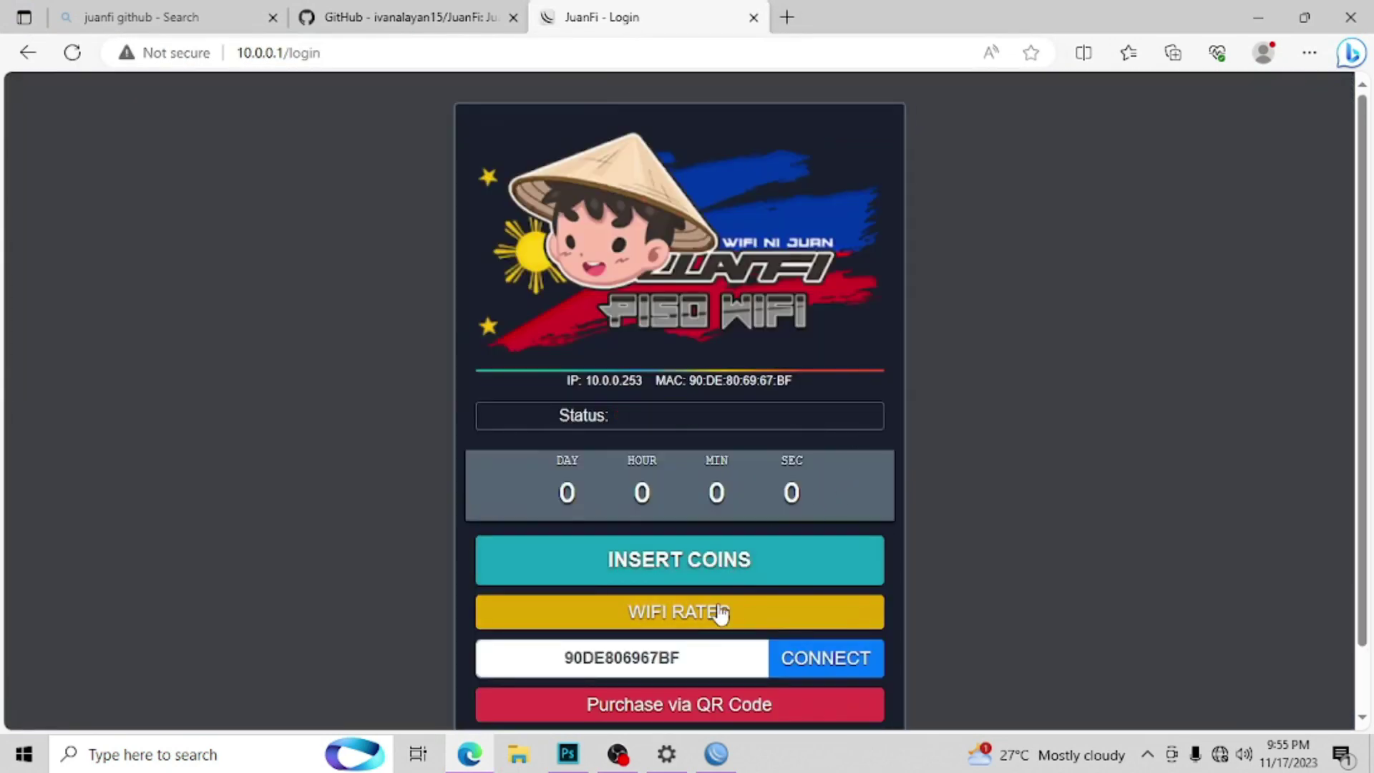
Step: View and close the WIFI RATES table, then try INSERT COINS, which returns a ban error
left_click(717, 611)
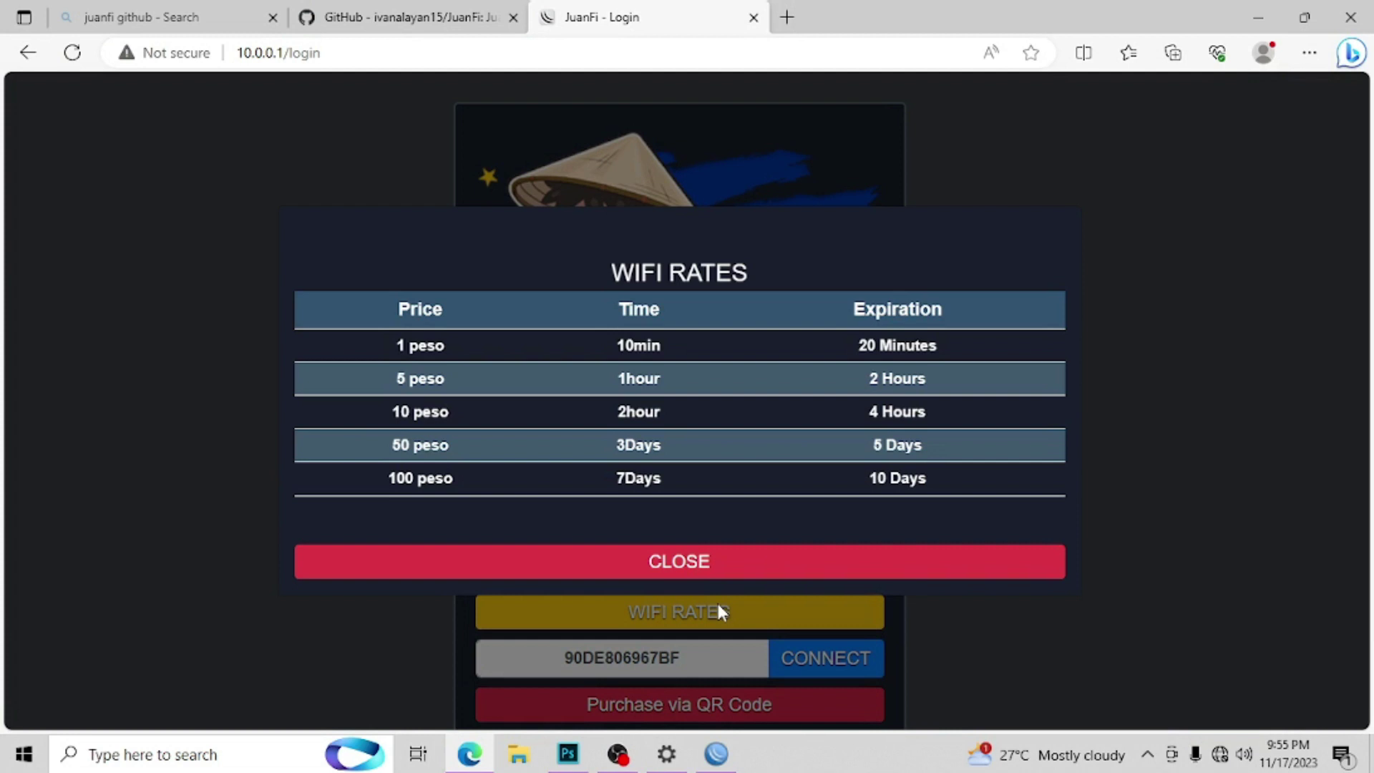
left_click(662, 567)
left_click(663, 567)
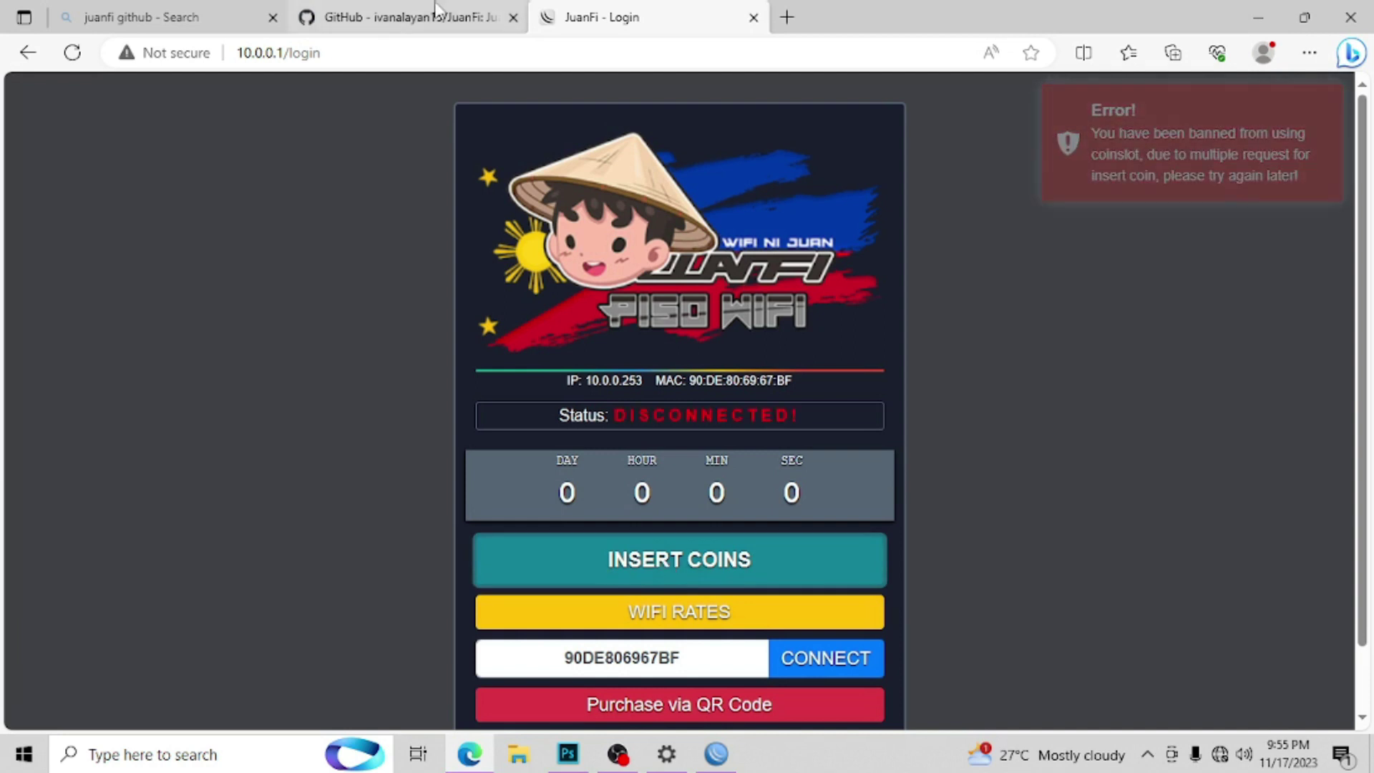
Step: Log in to the JuanFi Admin Console at 10.0.0.254/admin with the saved admin account
left_click(806, 21)
type("10")
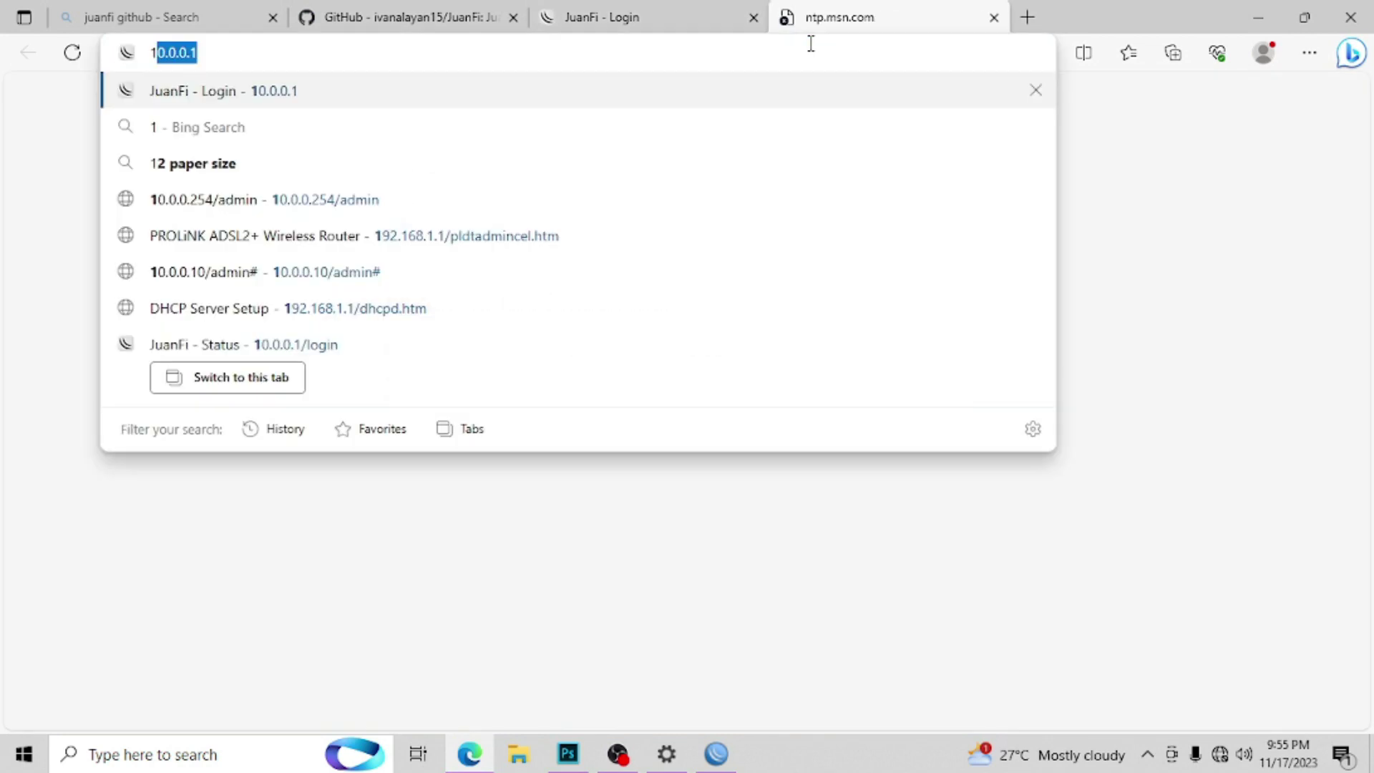
type(".0.0.1")
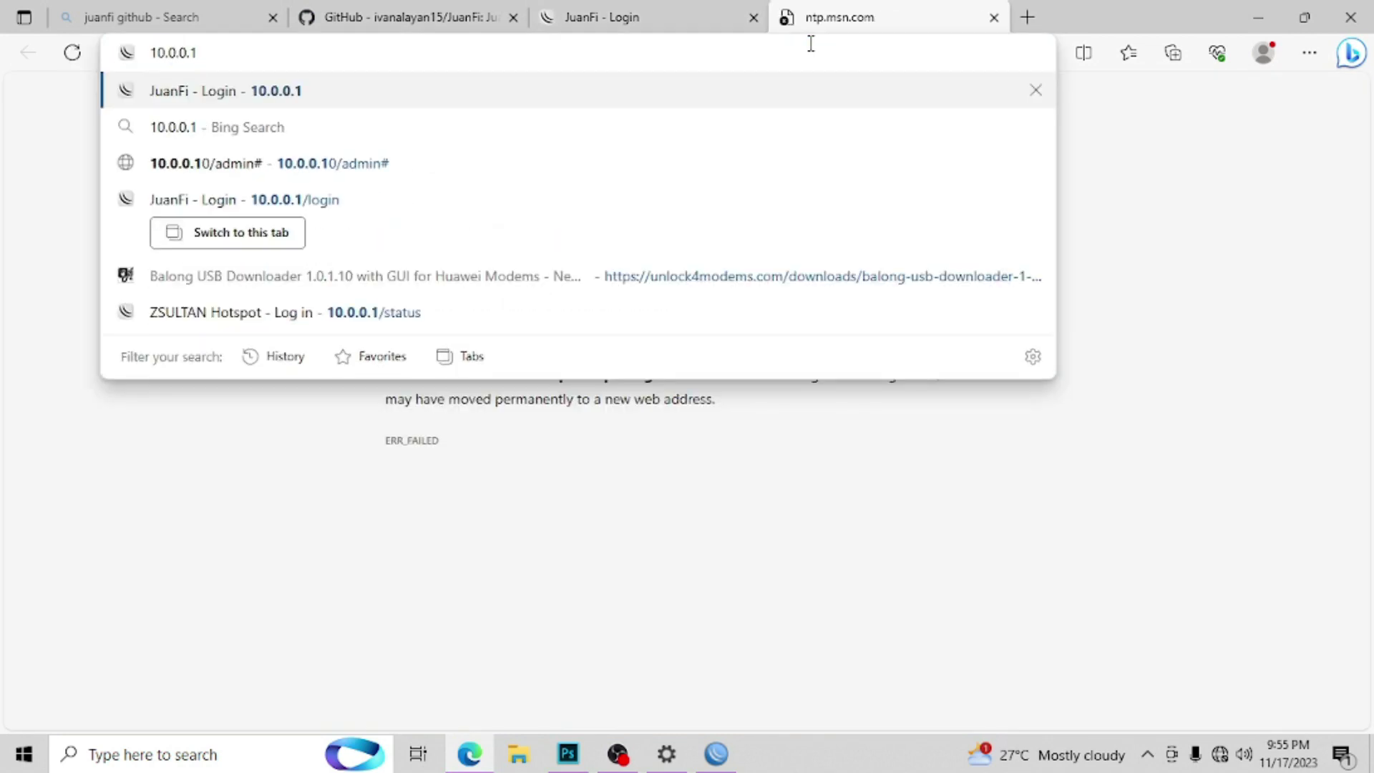
type("/ADMI")
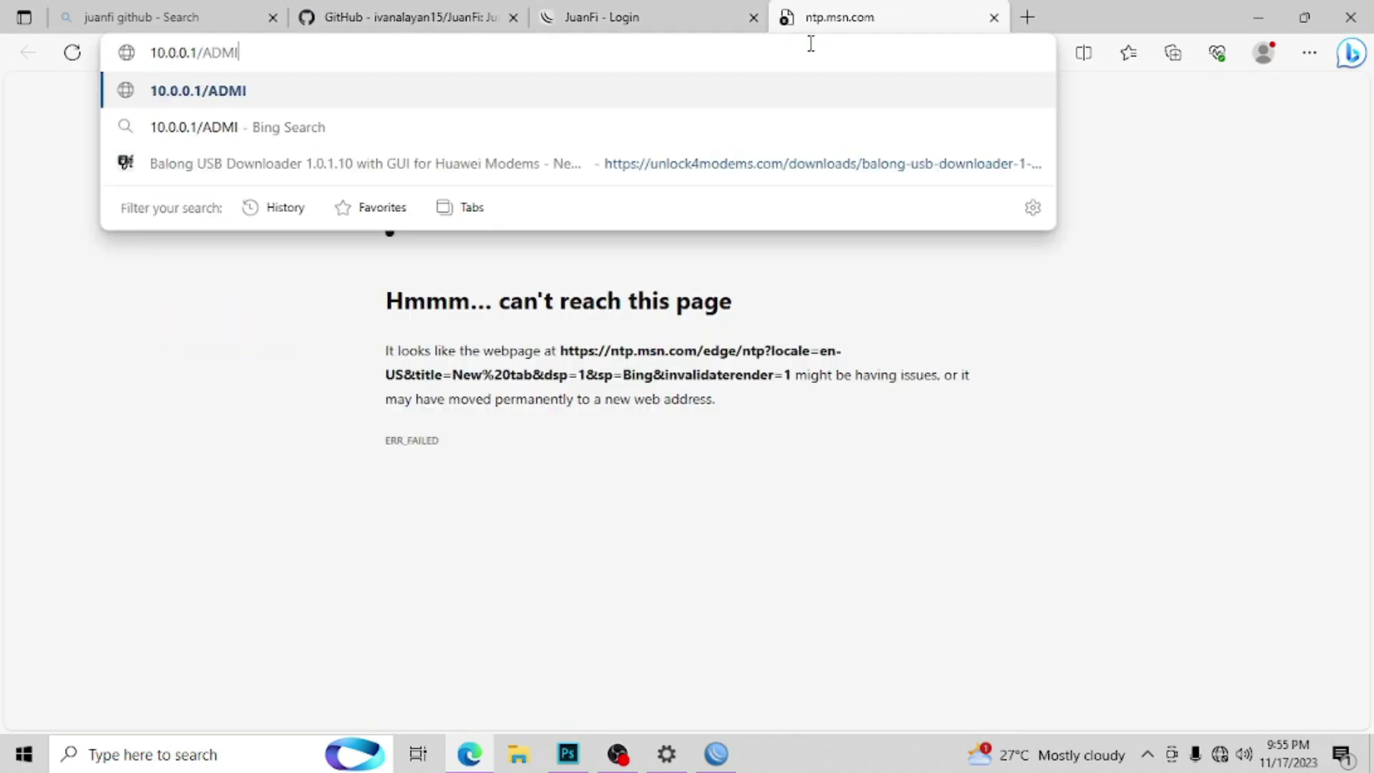
key("BackSpace")
key("BackSpace")
key("BackSpace")
key("BackSpace")
key("BackSpace")
type("2")
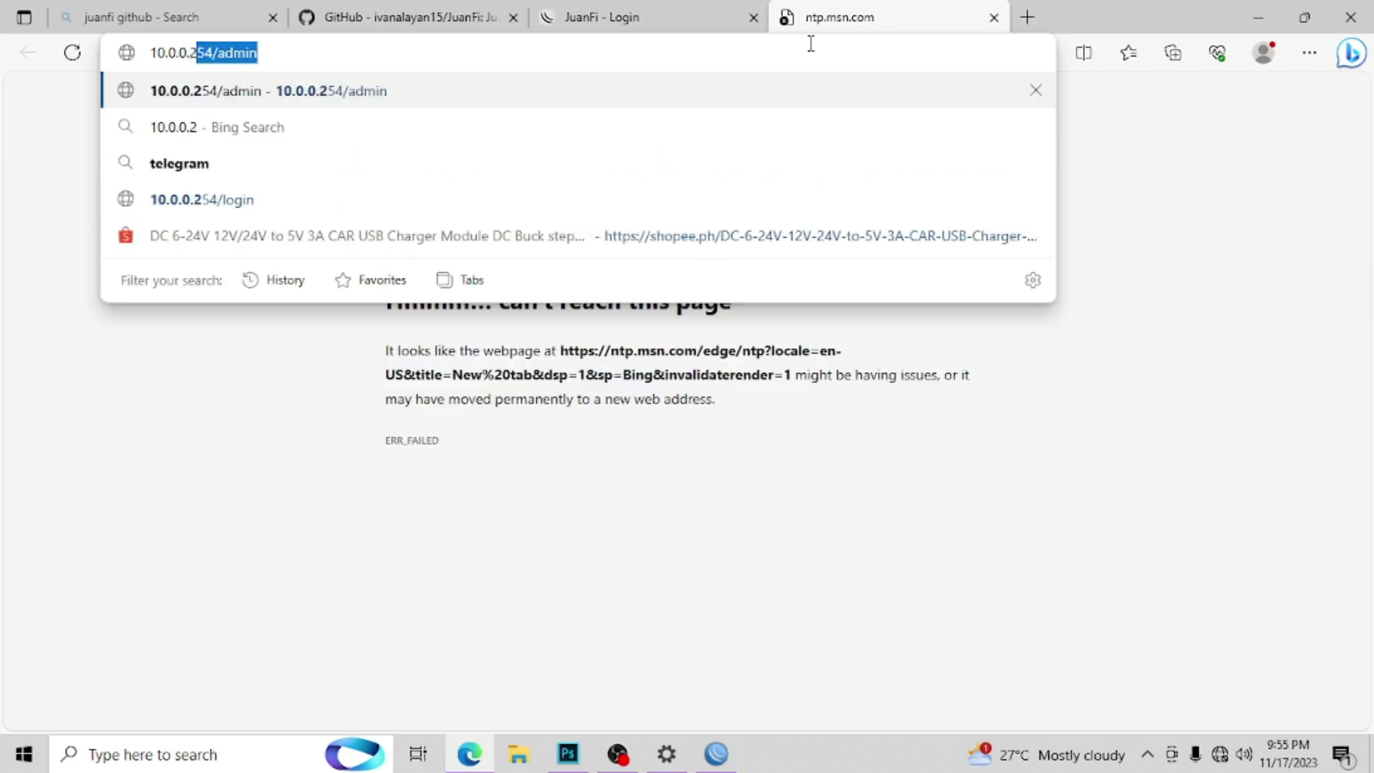
key("Return")
left_click(527, 284)
type("admin")
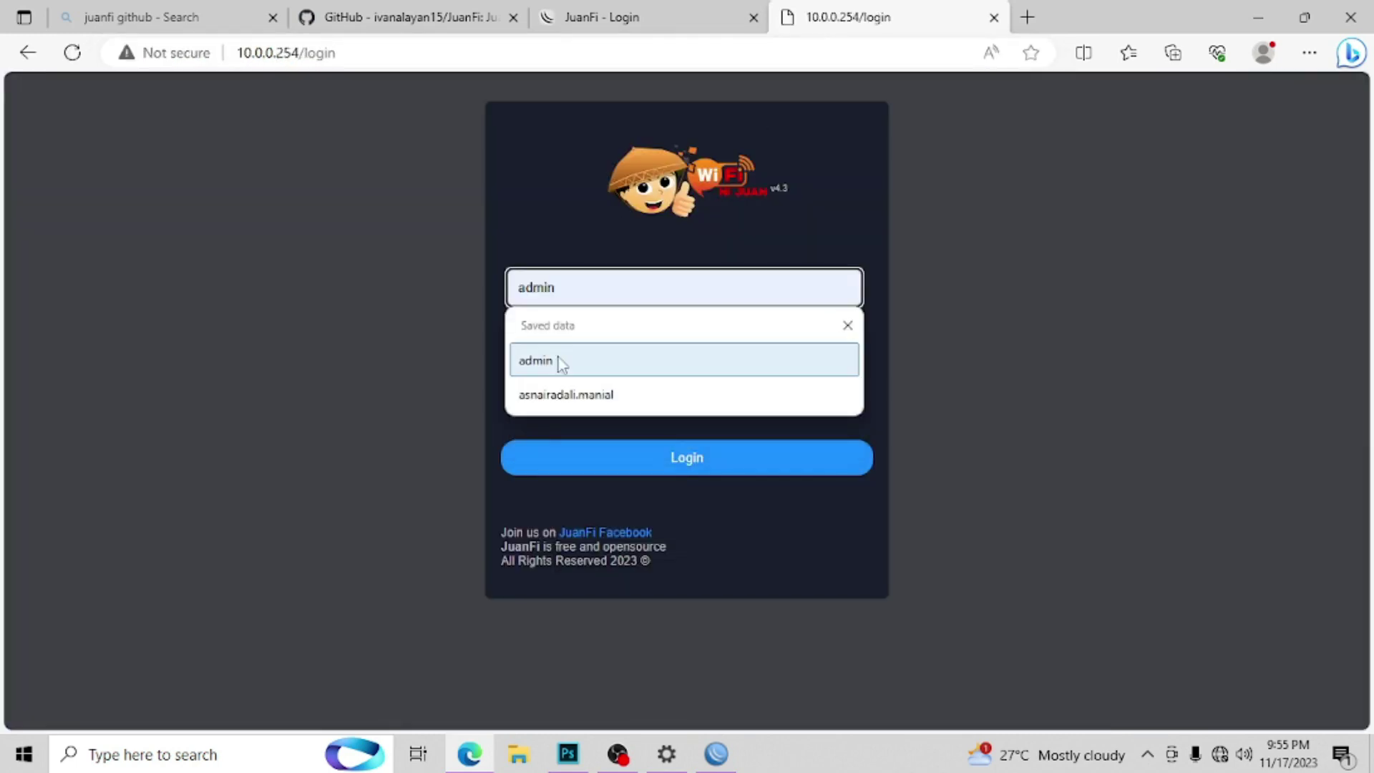
left_click(560, 358)
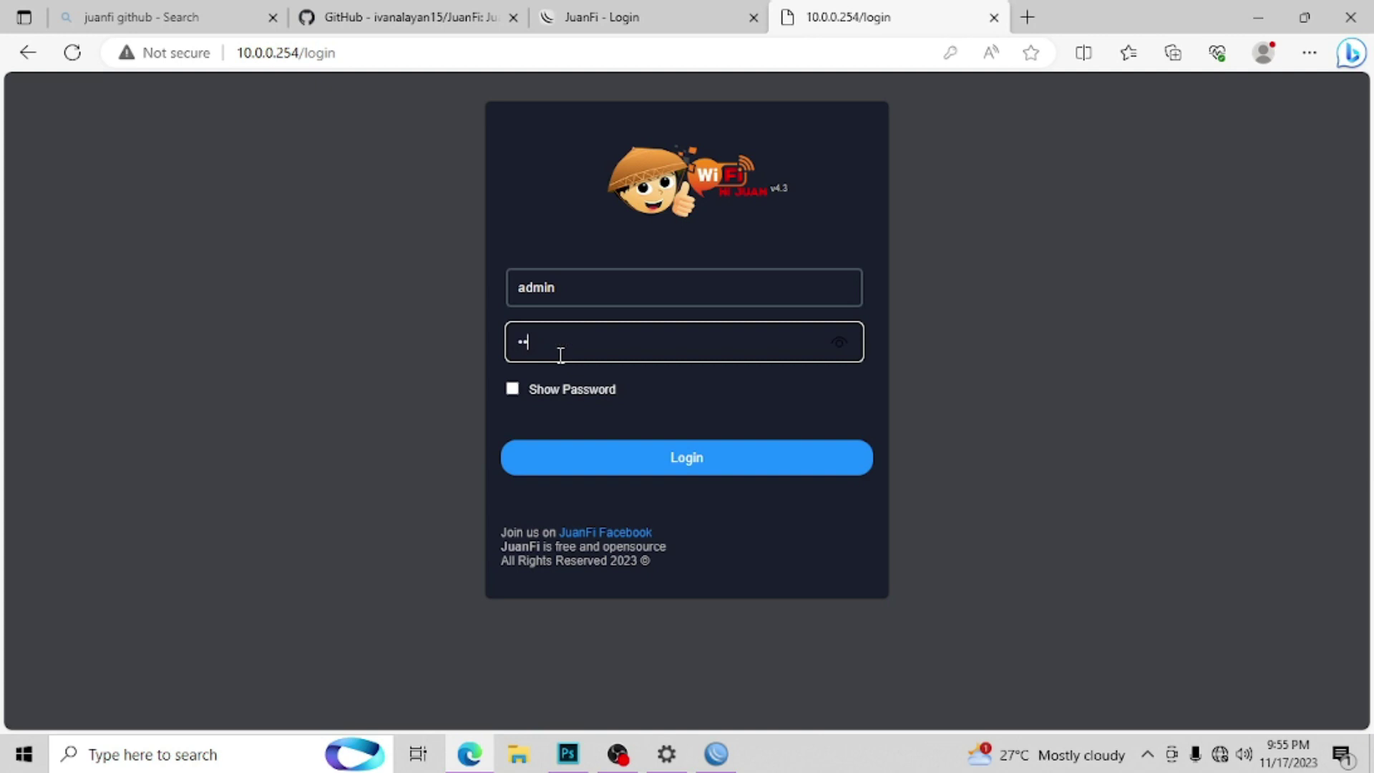
key("Return")
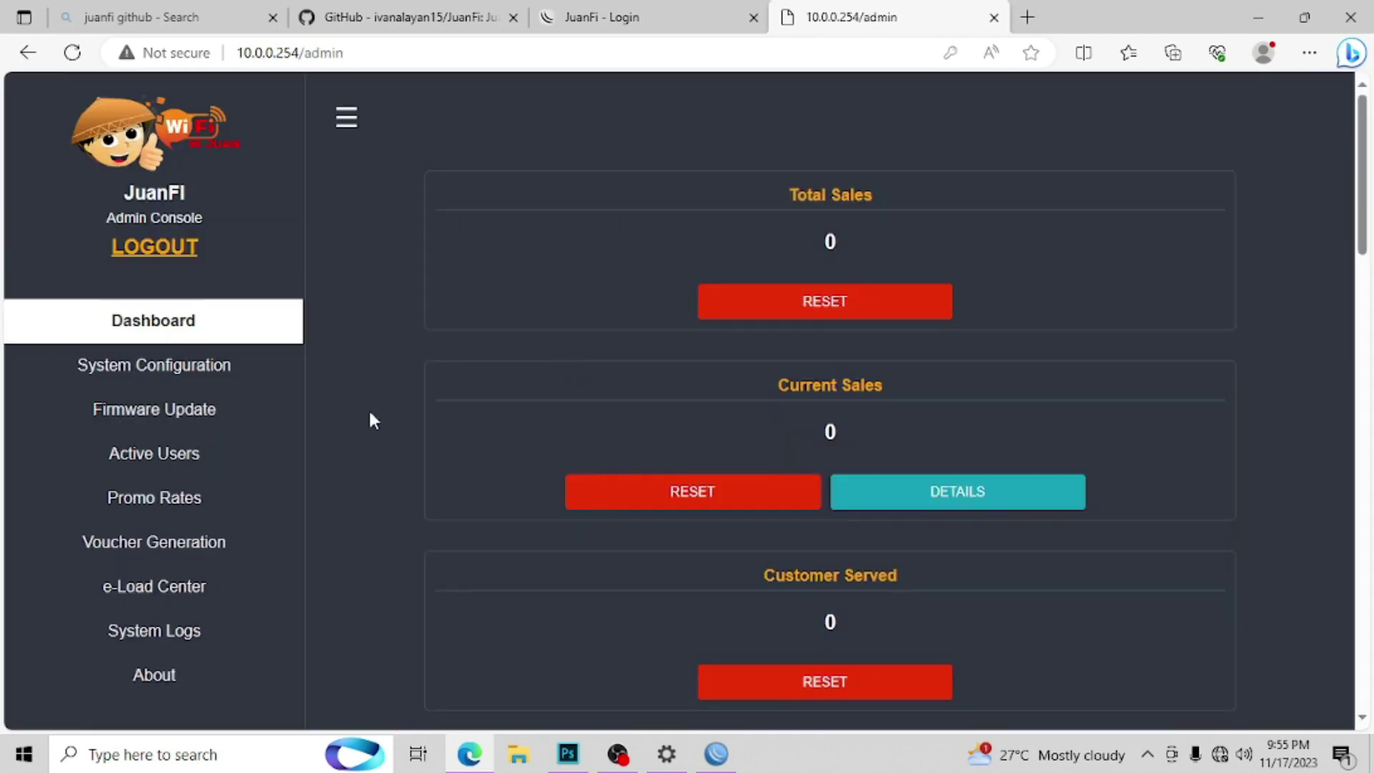
Step: In System Configuration, set Coins Slot Ban Minutes to 1, Abuse Count to 10, and save
left_click(97, 379)
left_click_drag(1371, 132, 1370, 315)
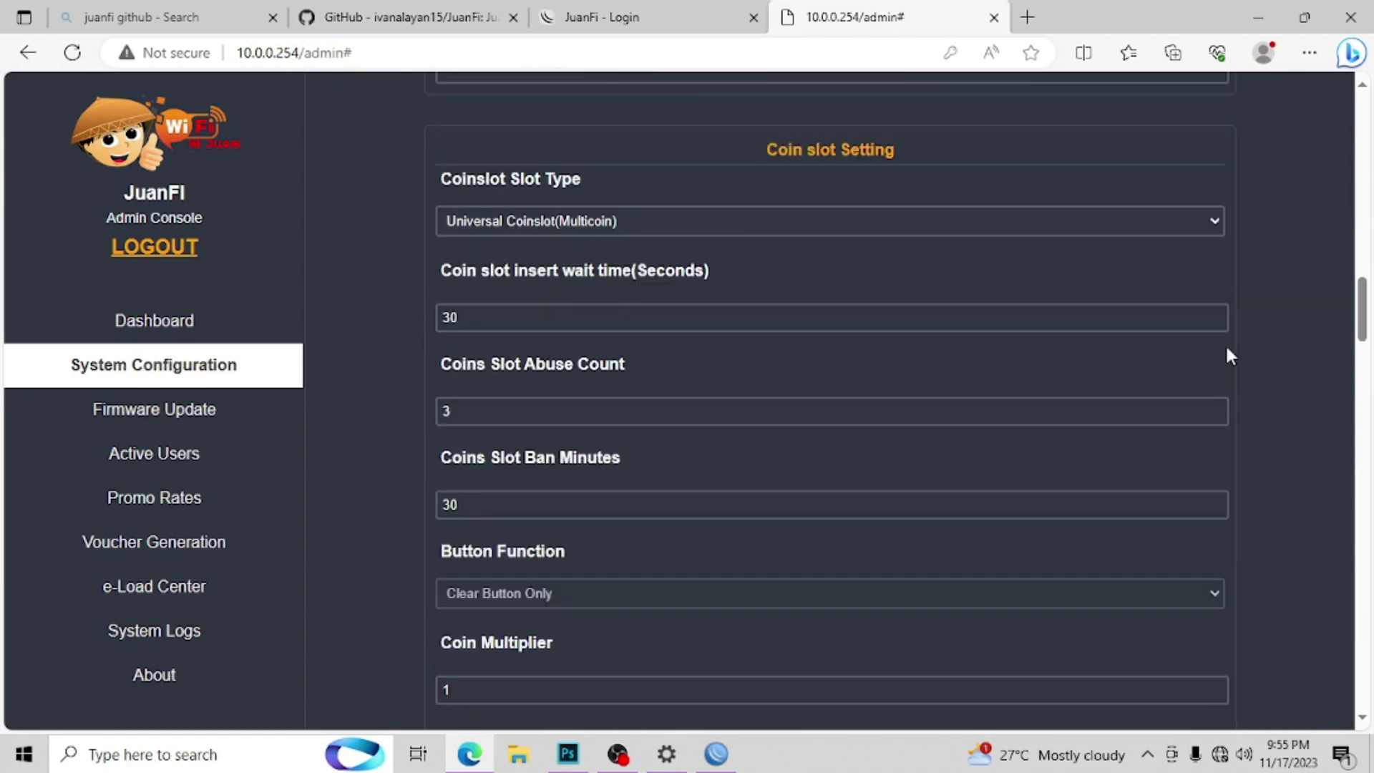
left_click_drag(502, 504, 340, 508)
type("1")
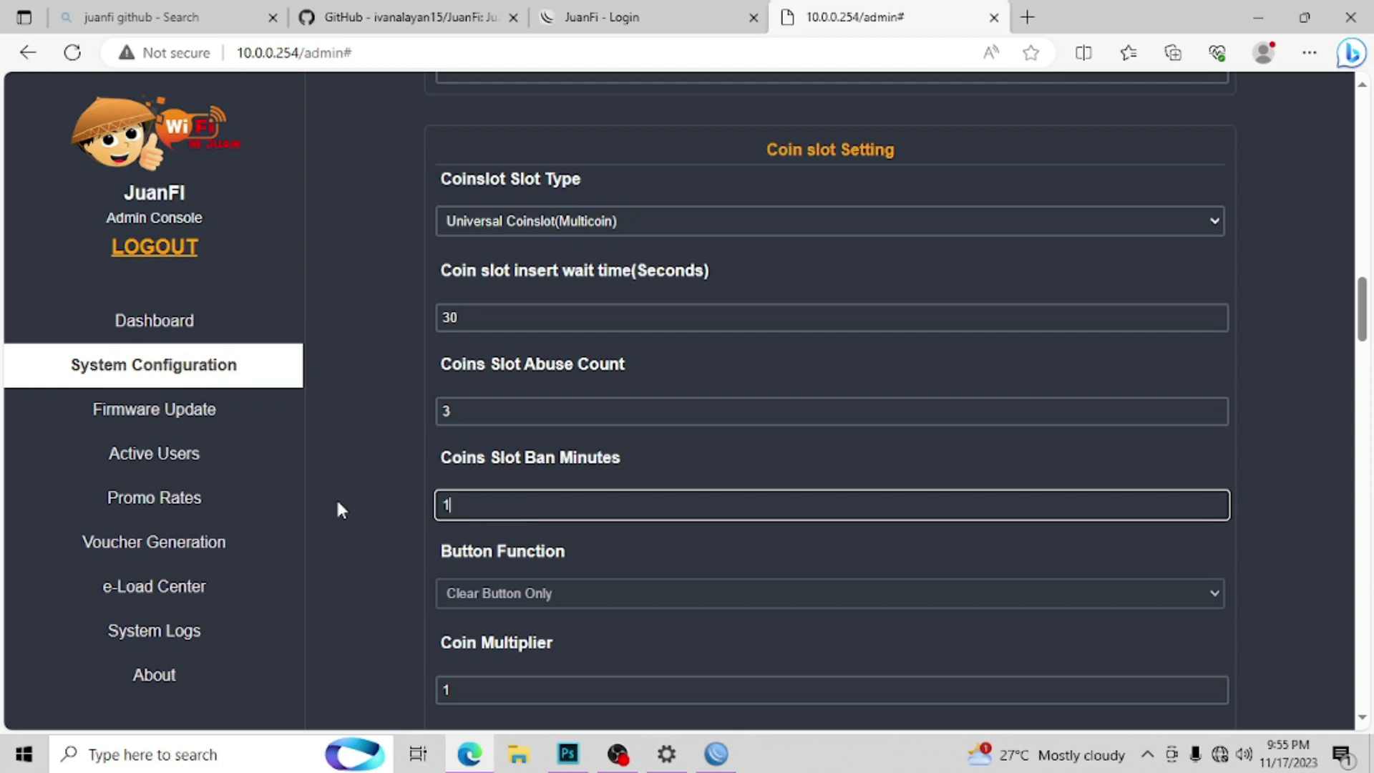
left_click_drag(488, 411, 354, 413)
type("10")
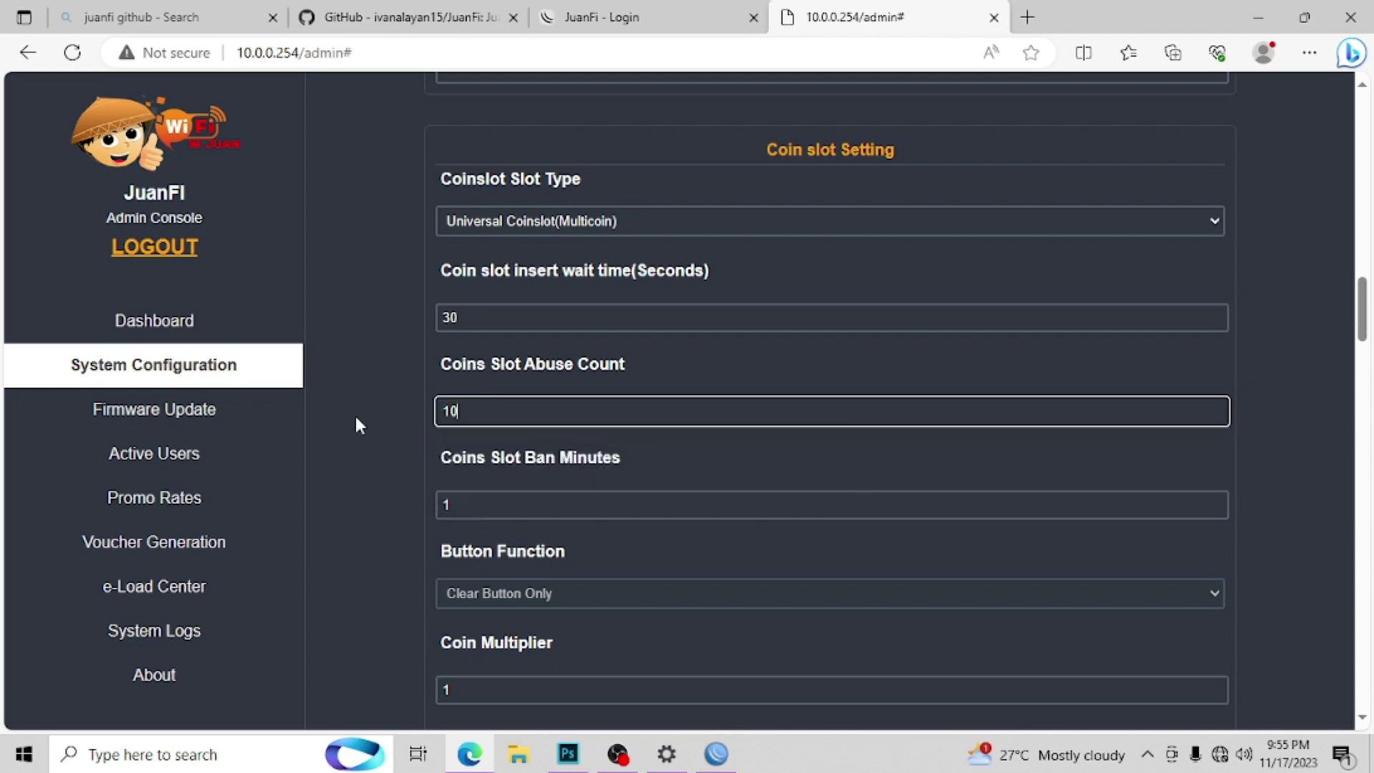
left_click_drag(1363, 315, 1363, 673)
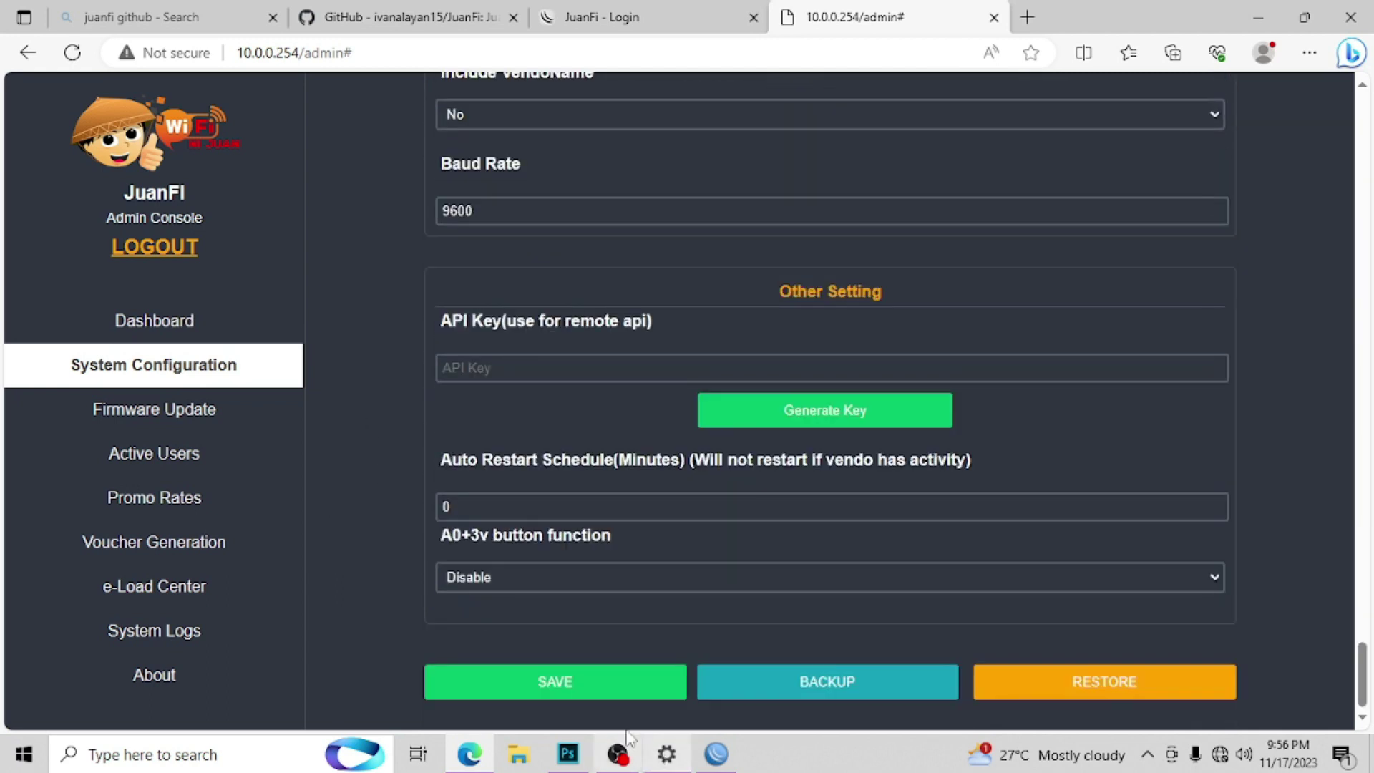
left_click(607, 690)
left_click(841, 188)
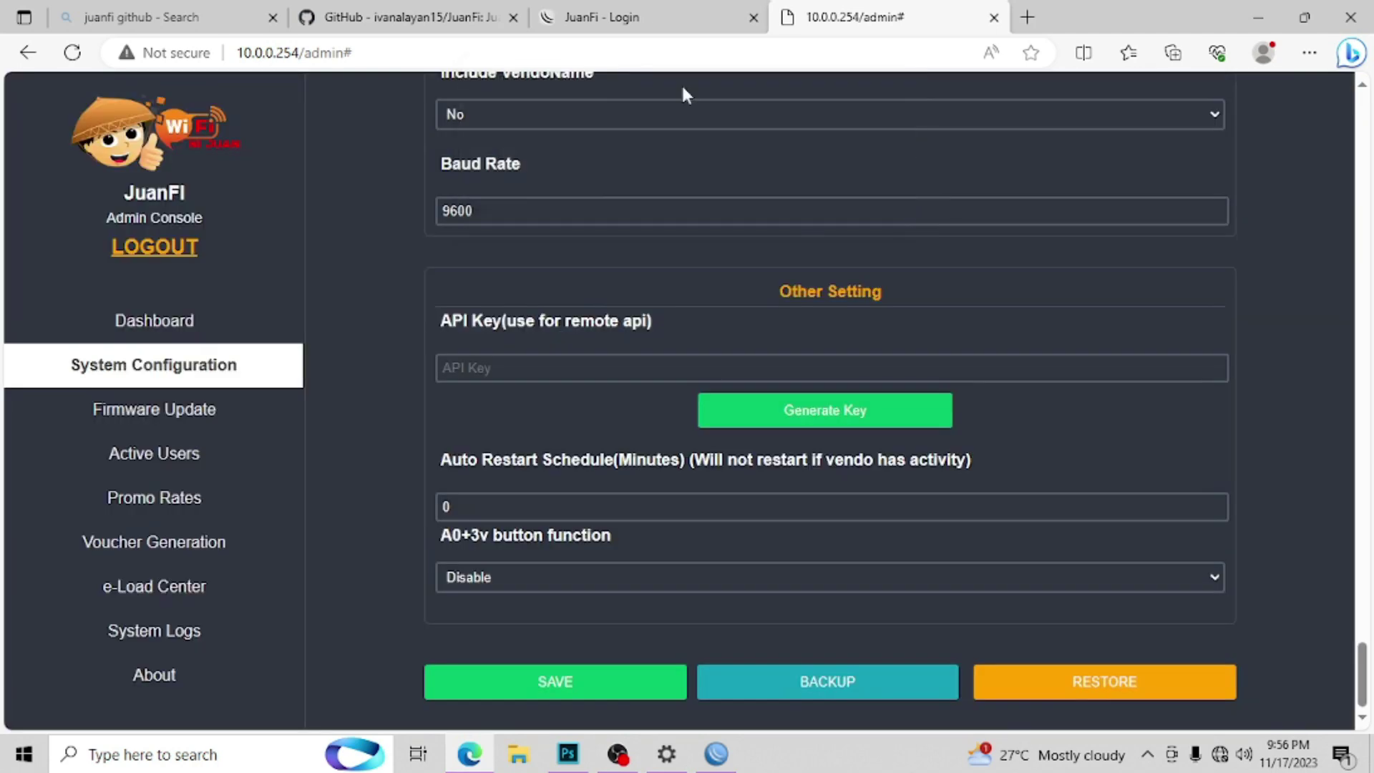
Step: Test INSERT COINS twice on the login page, cancelling each Please Insert Coins countdown
left_click(630, 17)
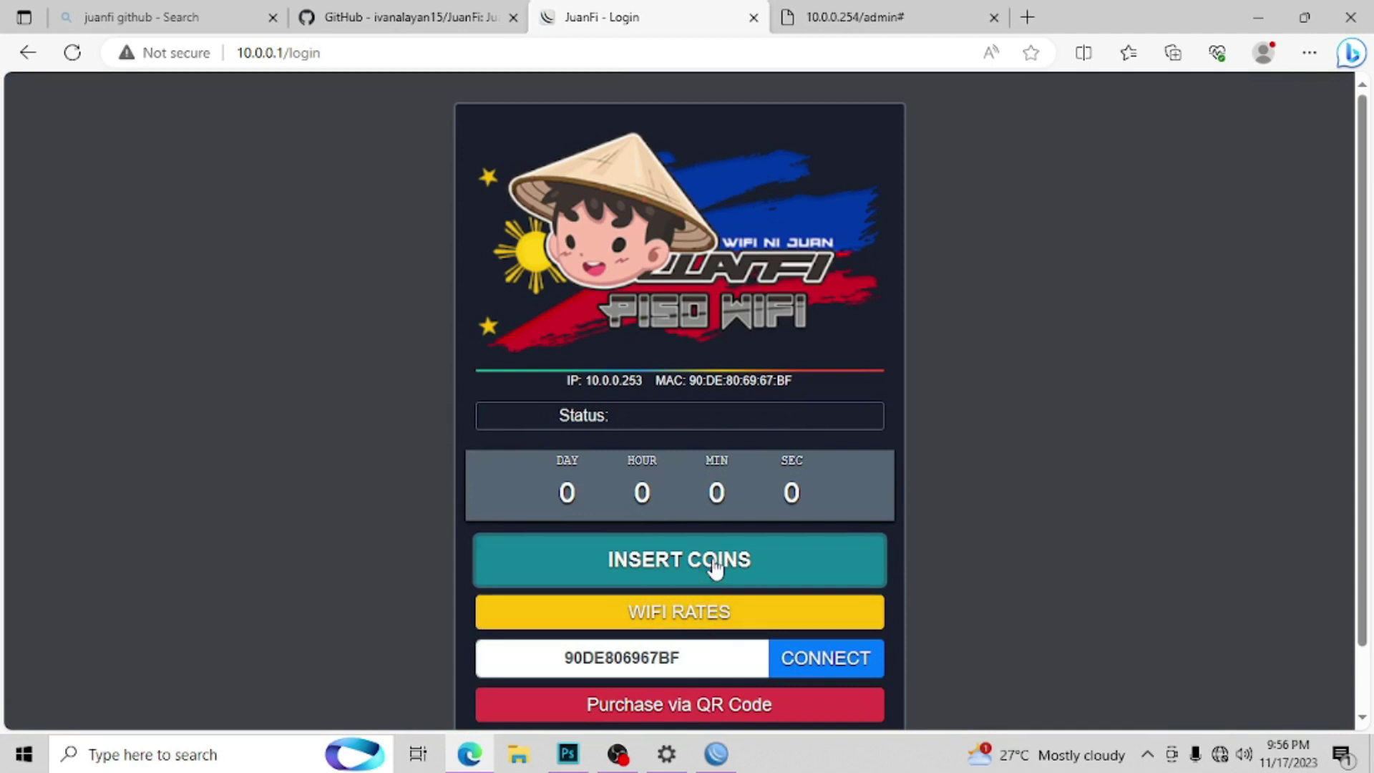
left_click(687, 621)
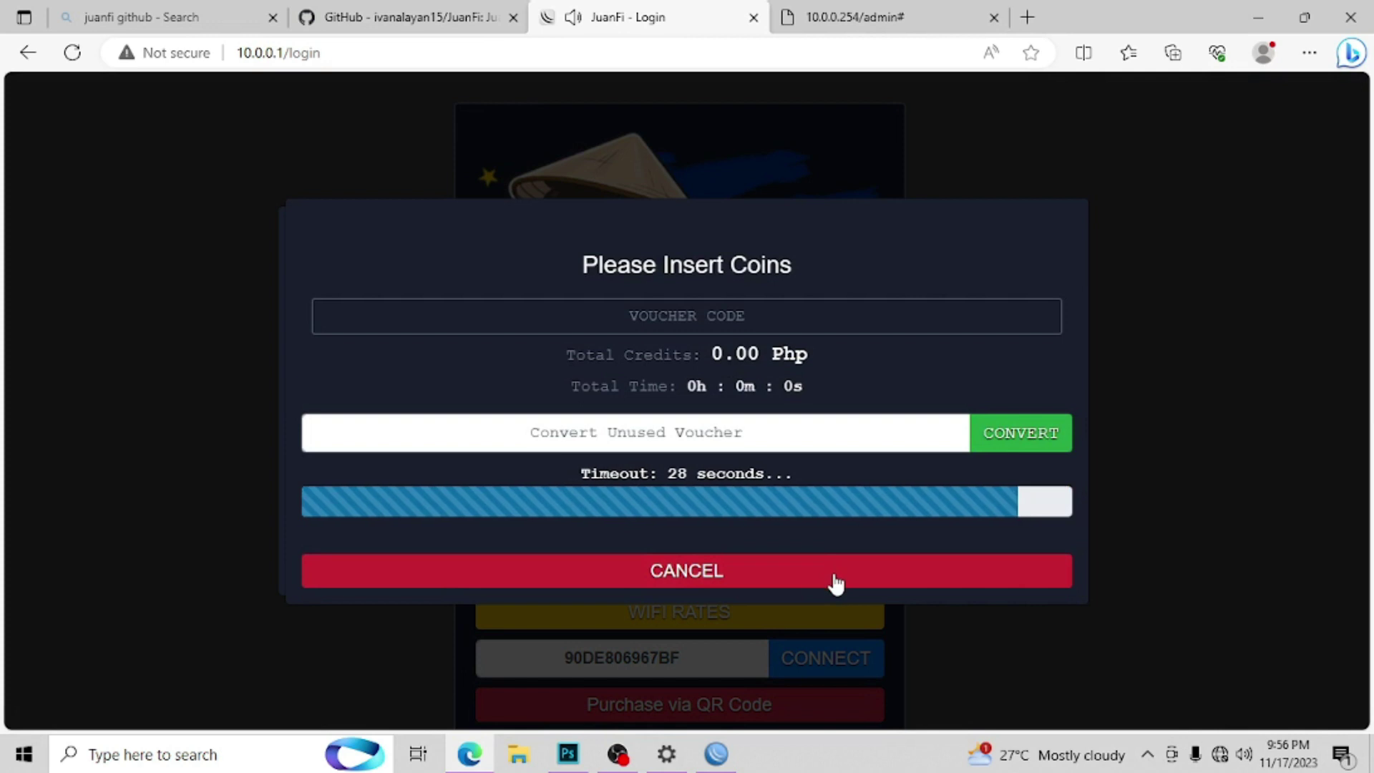
left_click(785, 584)
left_click(786, 572)
left_click(710, 558)
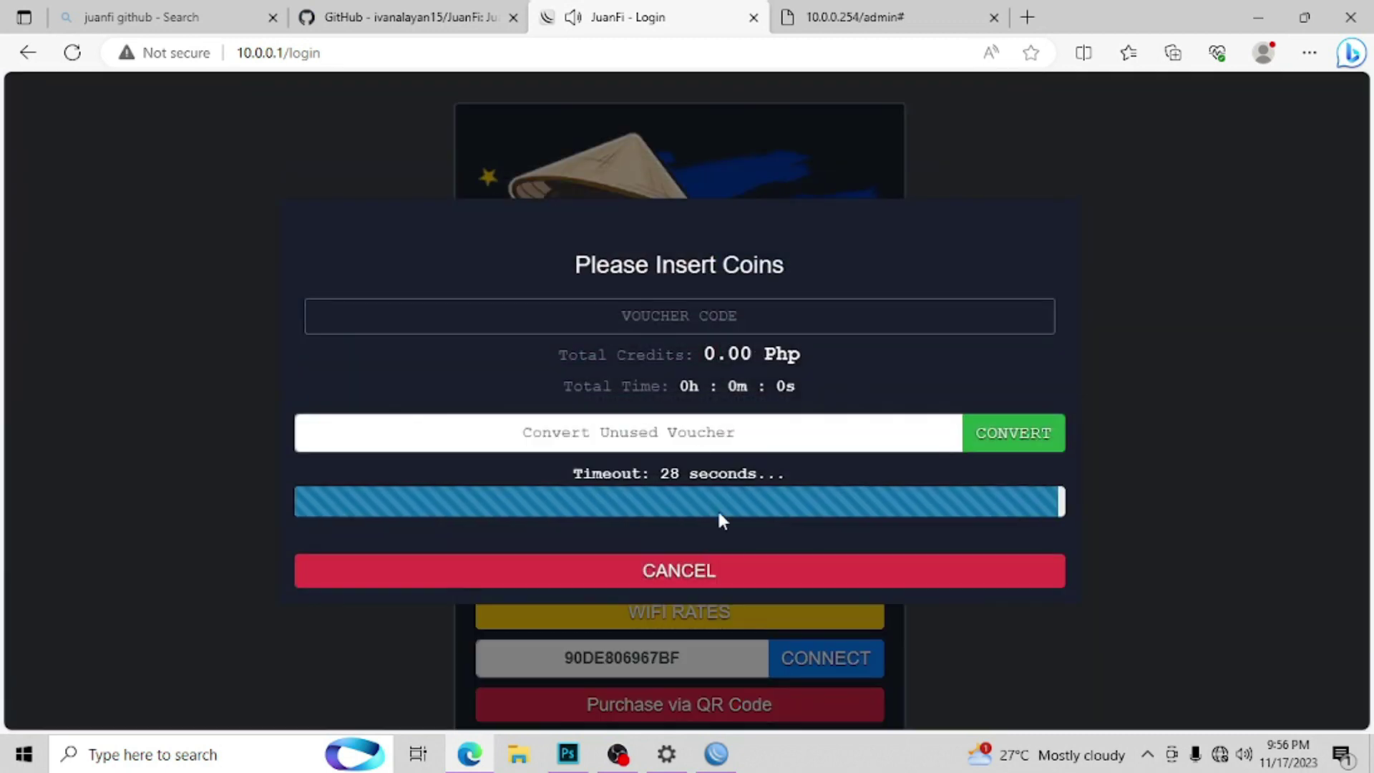
left_click(730, 575)
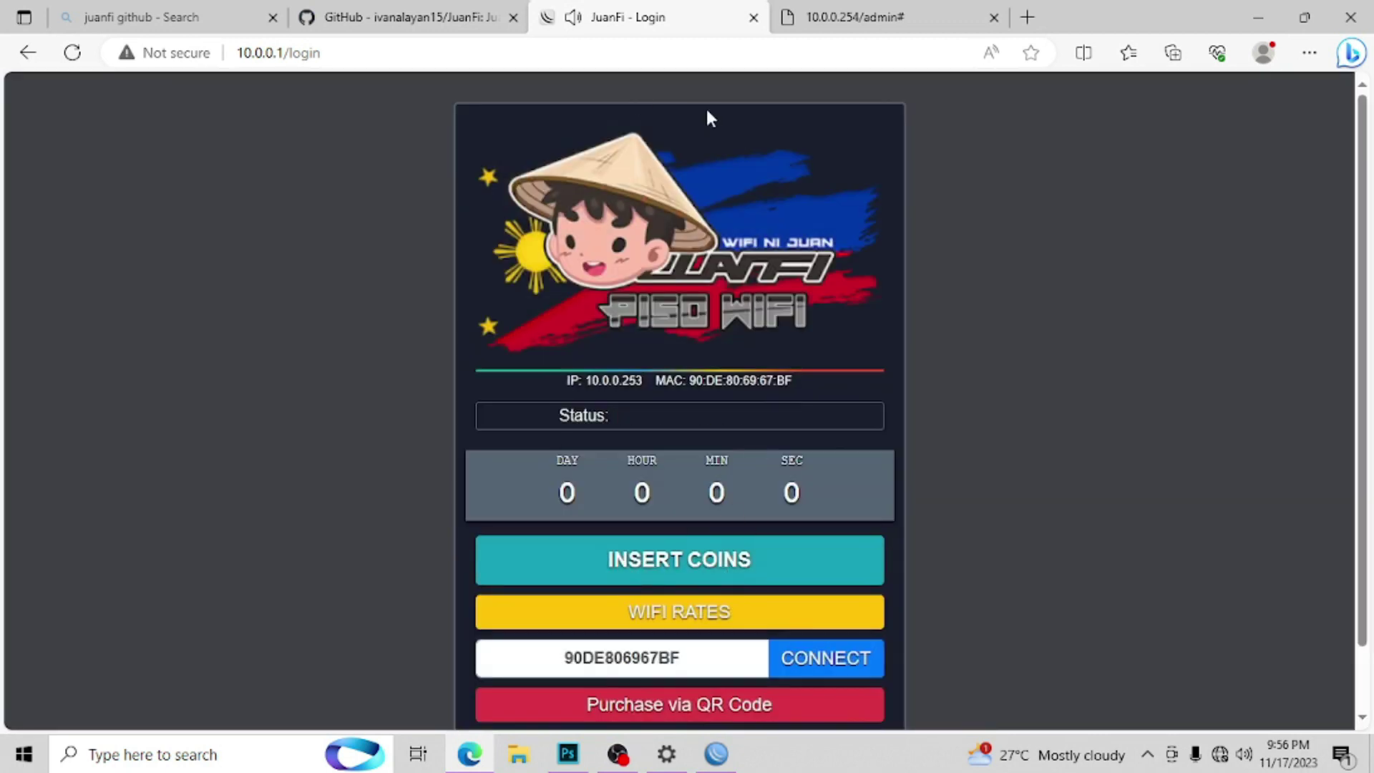
Step: Close the JuanFi Admin Console tab
left_click(869, 16)
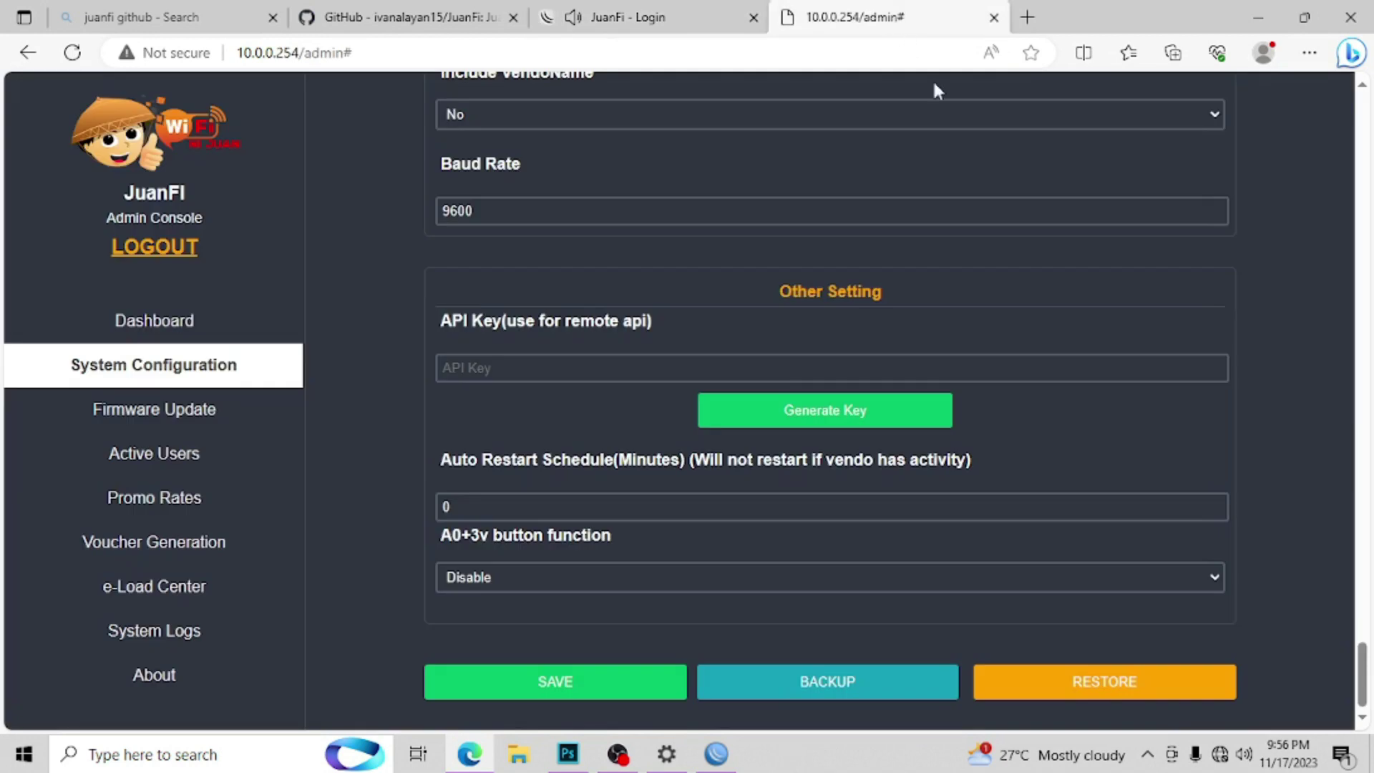
left_click(993, 17)
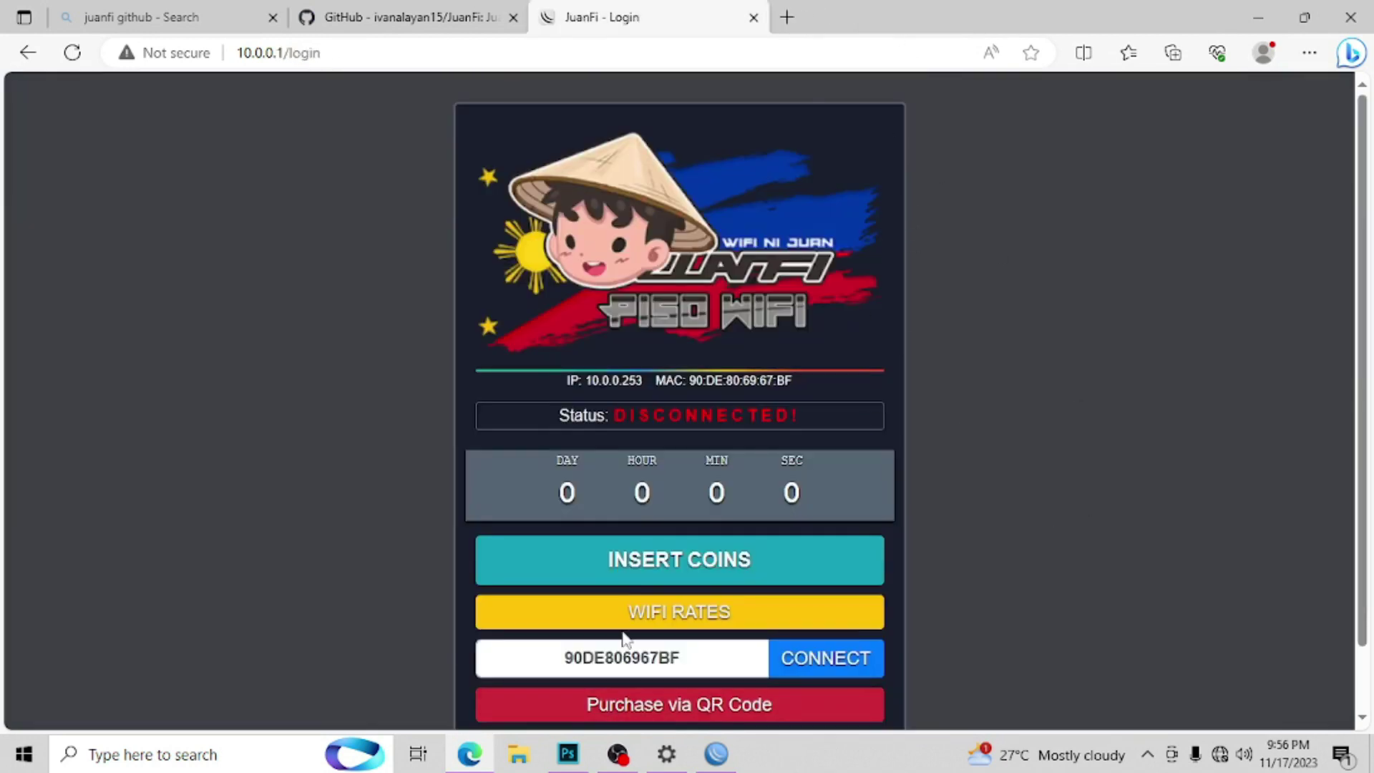
left_click(623, 760)
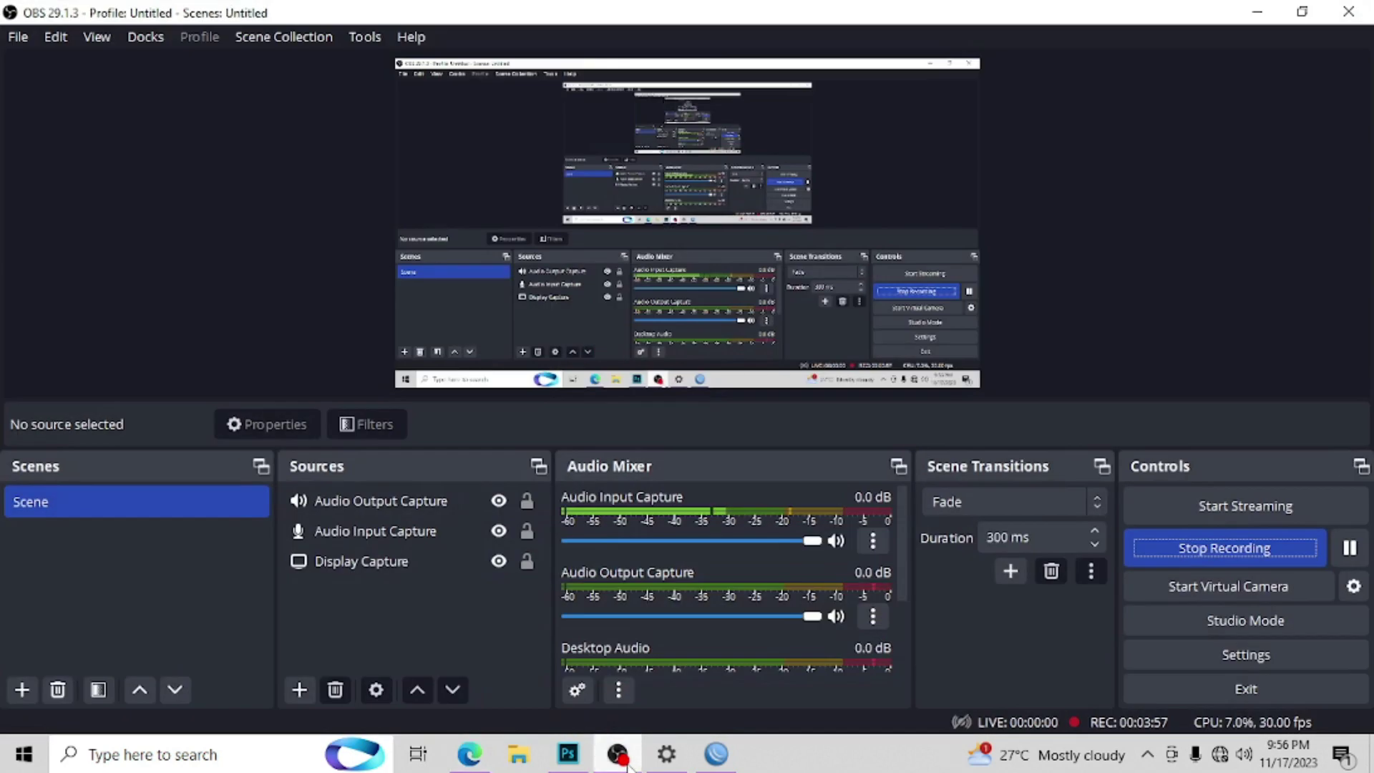
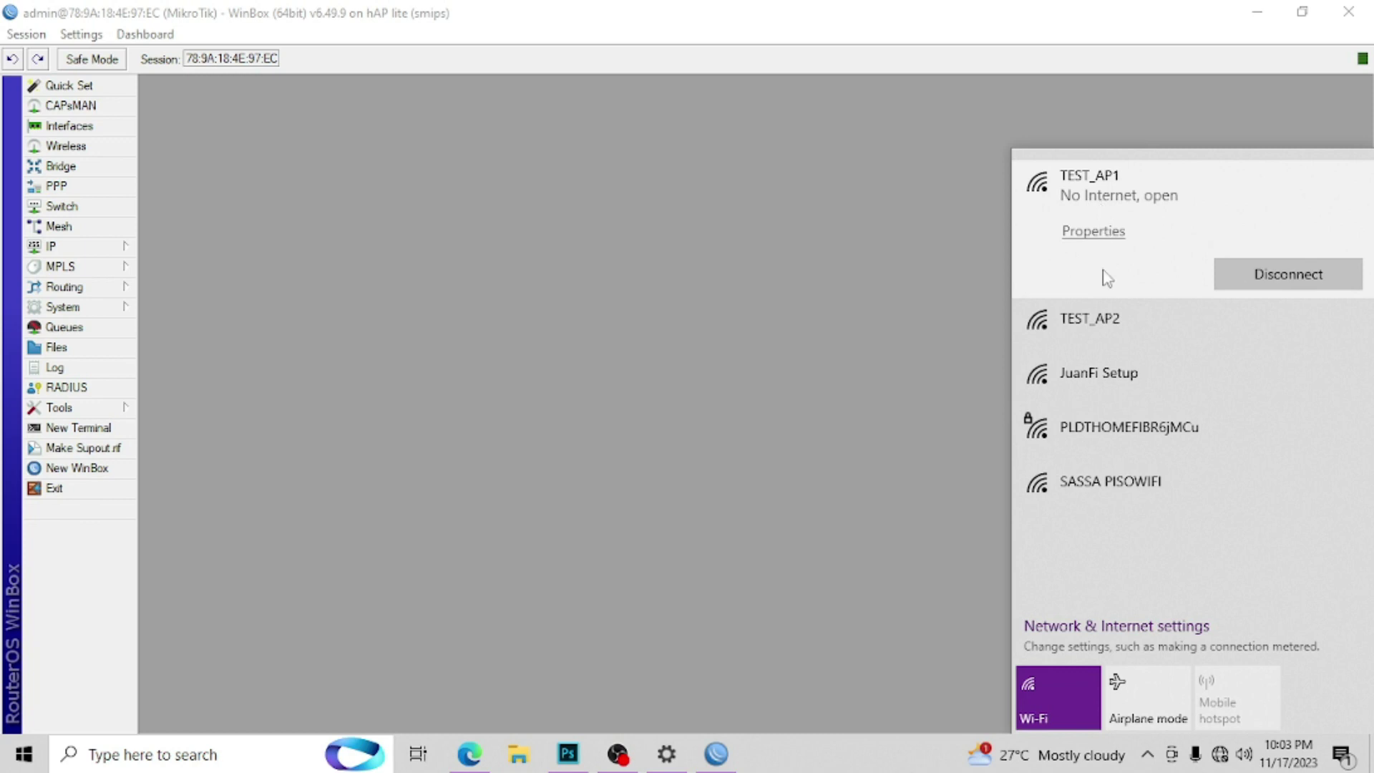
Step: Join the JuanFi Setup Wi-Fi and load 172.217.28.1/admin in a new tab
left_click(1105, 383)
left_click(1257, 429)
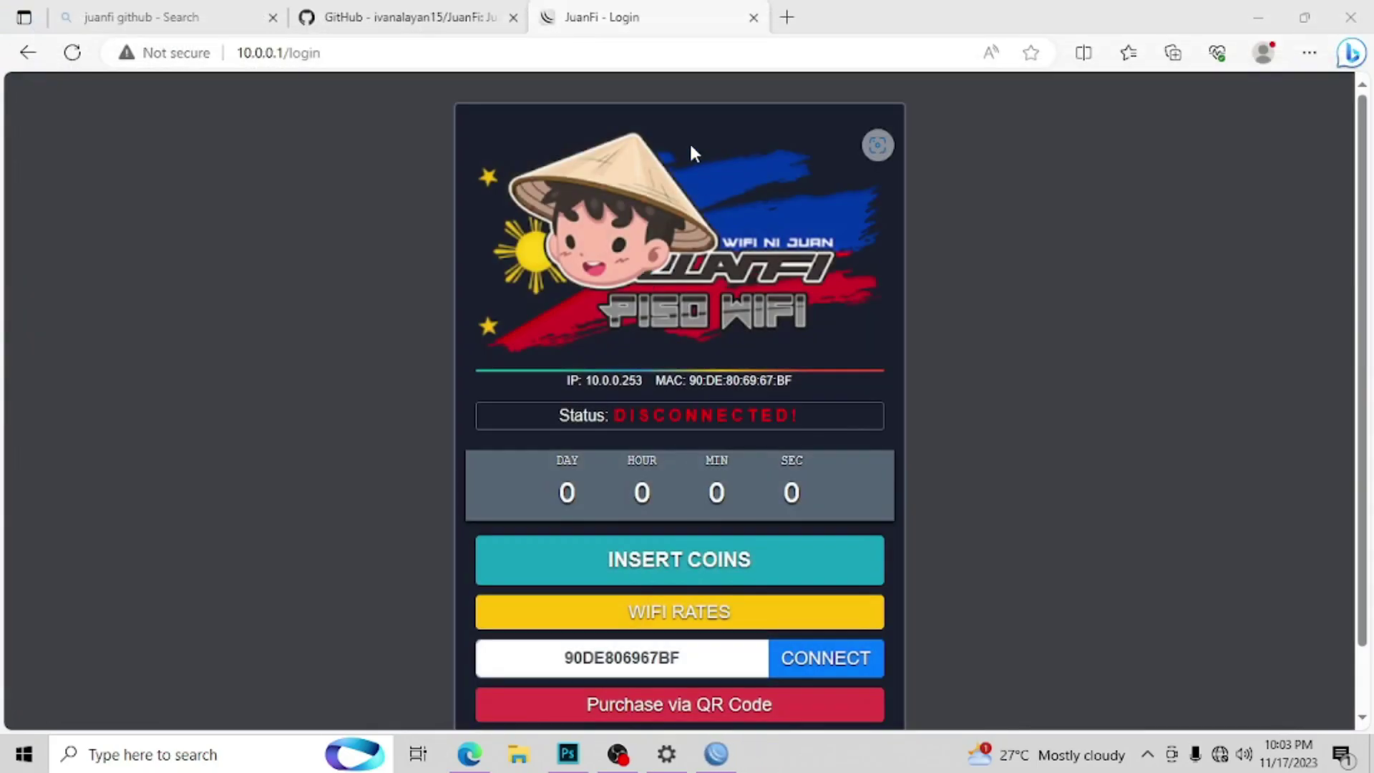
left_click(787, 17)
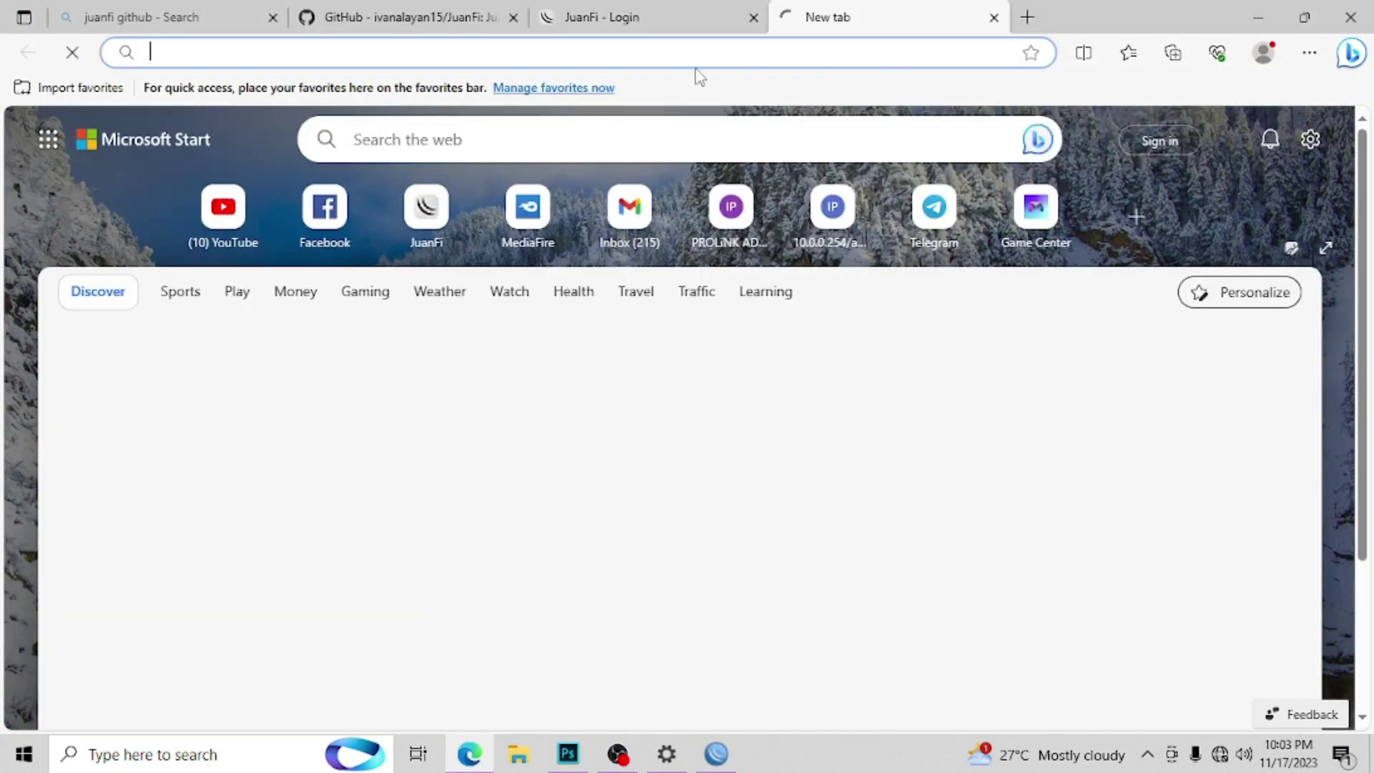
type("1")
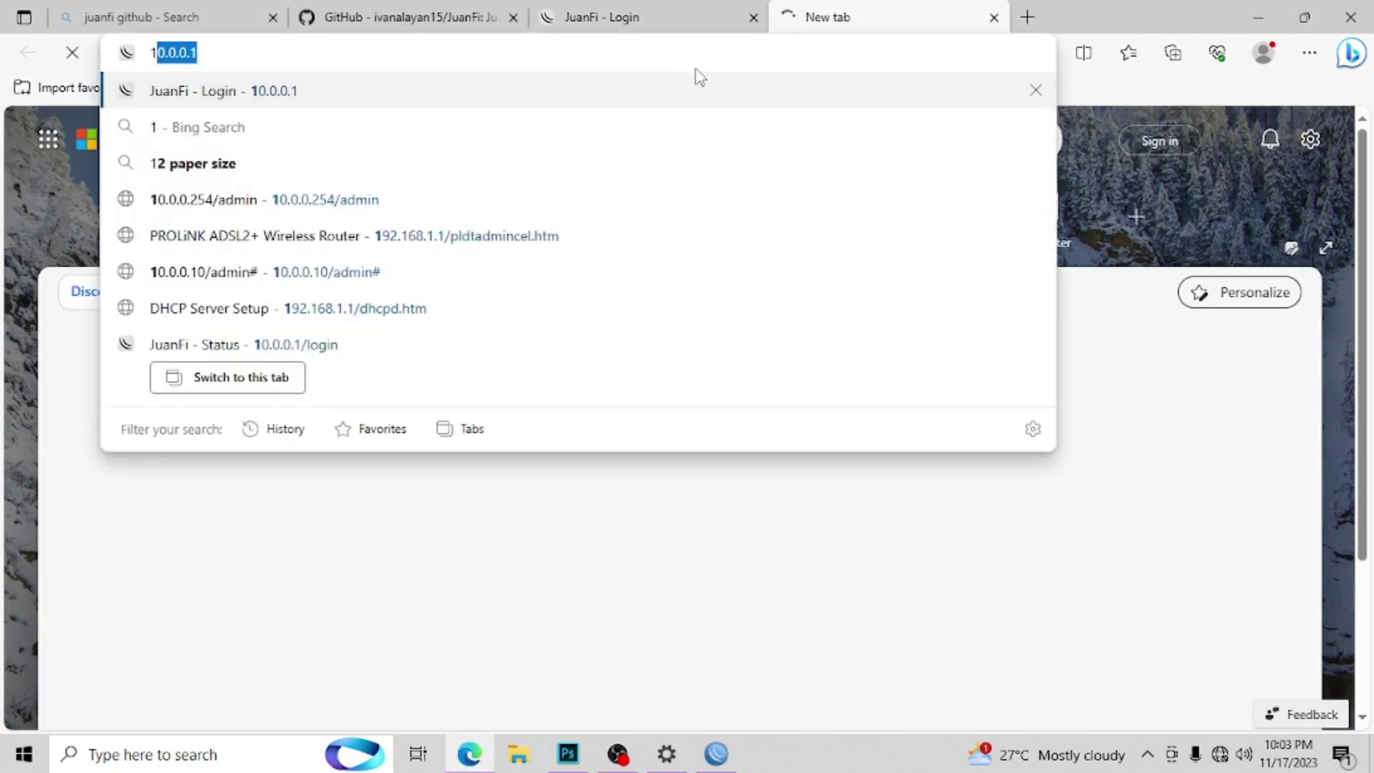
type("2")
key("BackSpace")
key("BackSpace")
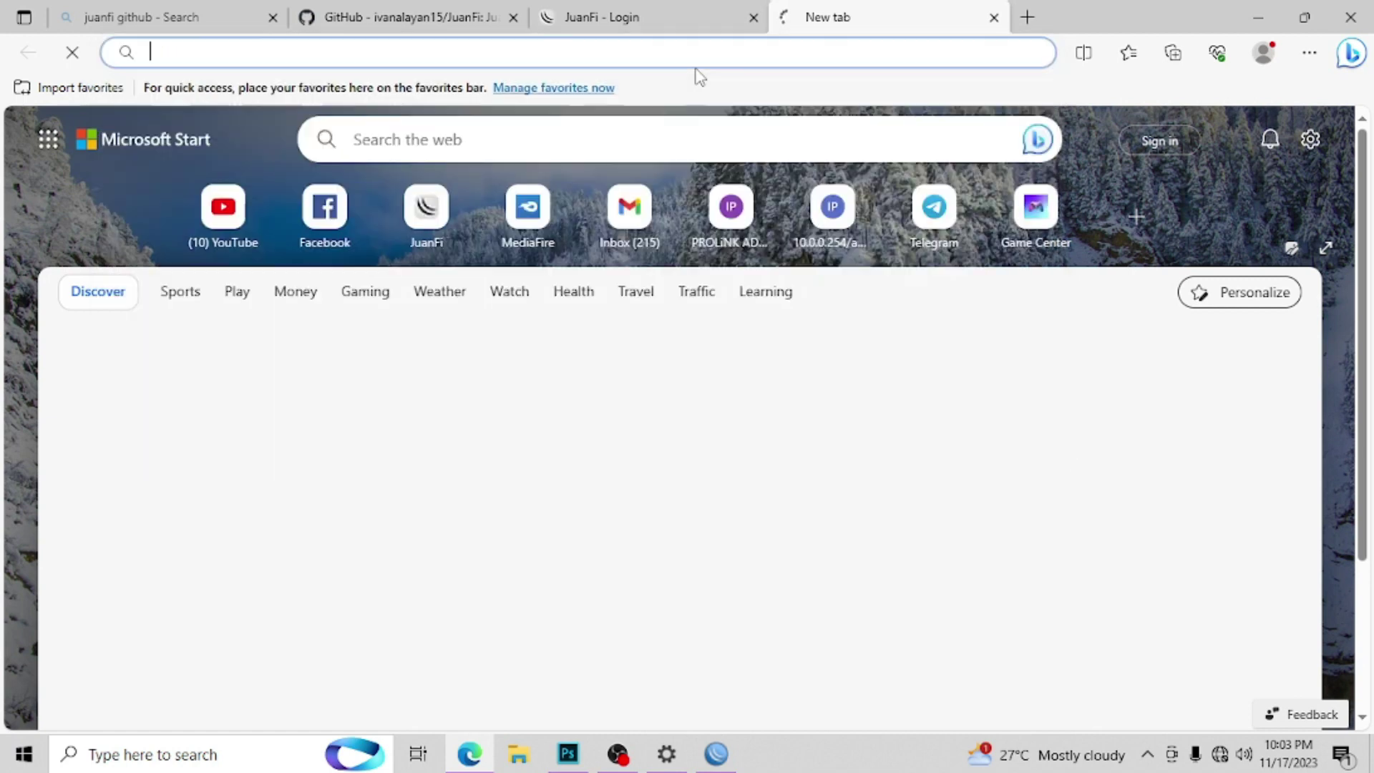
type("217.")
key("BackSpace")
key("BackSpace")
key("BackSpace")
key("BackSpace")
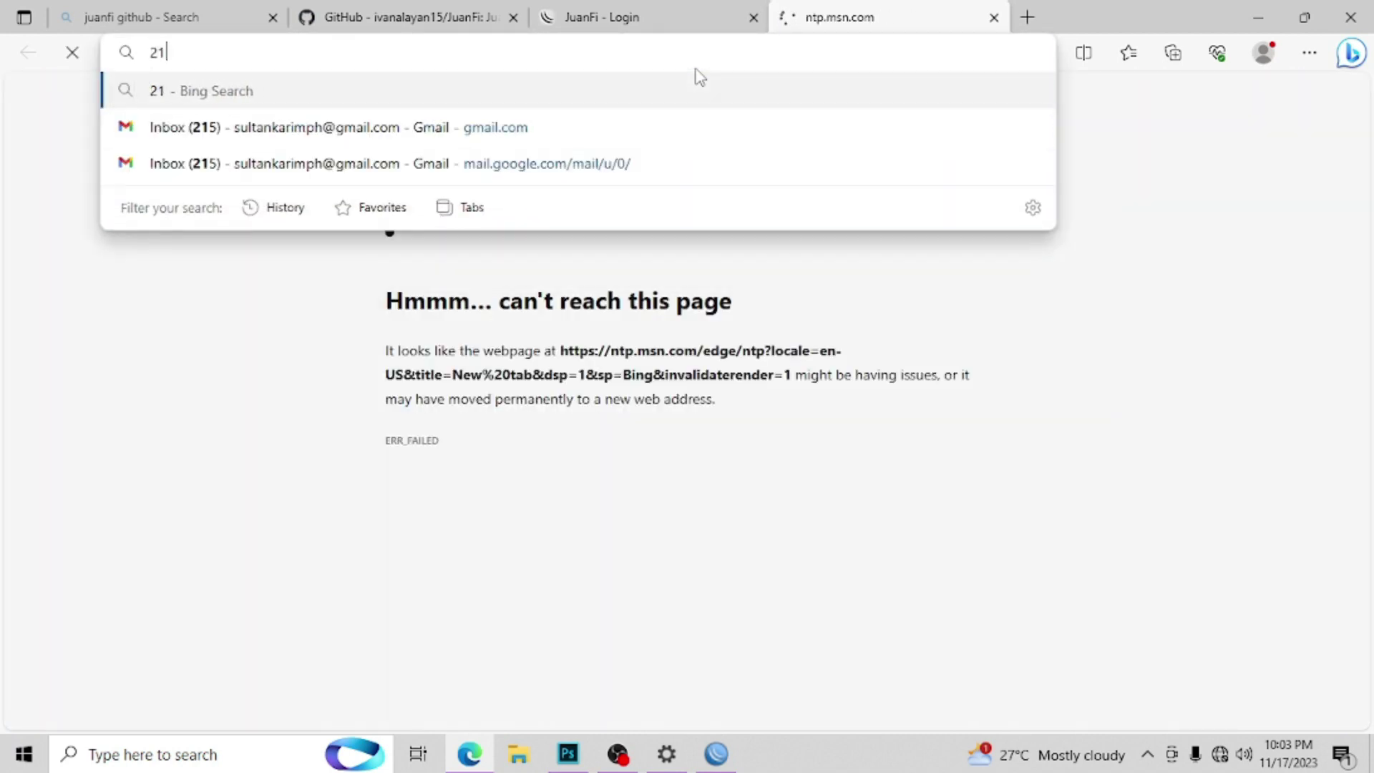
type("172")
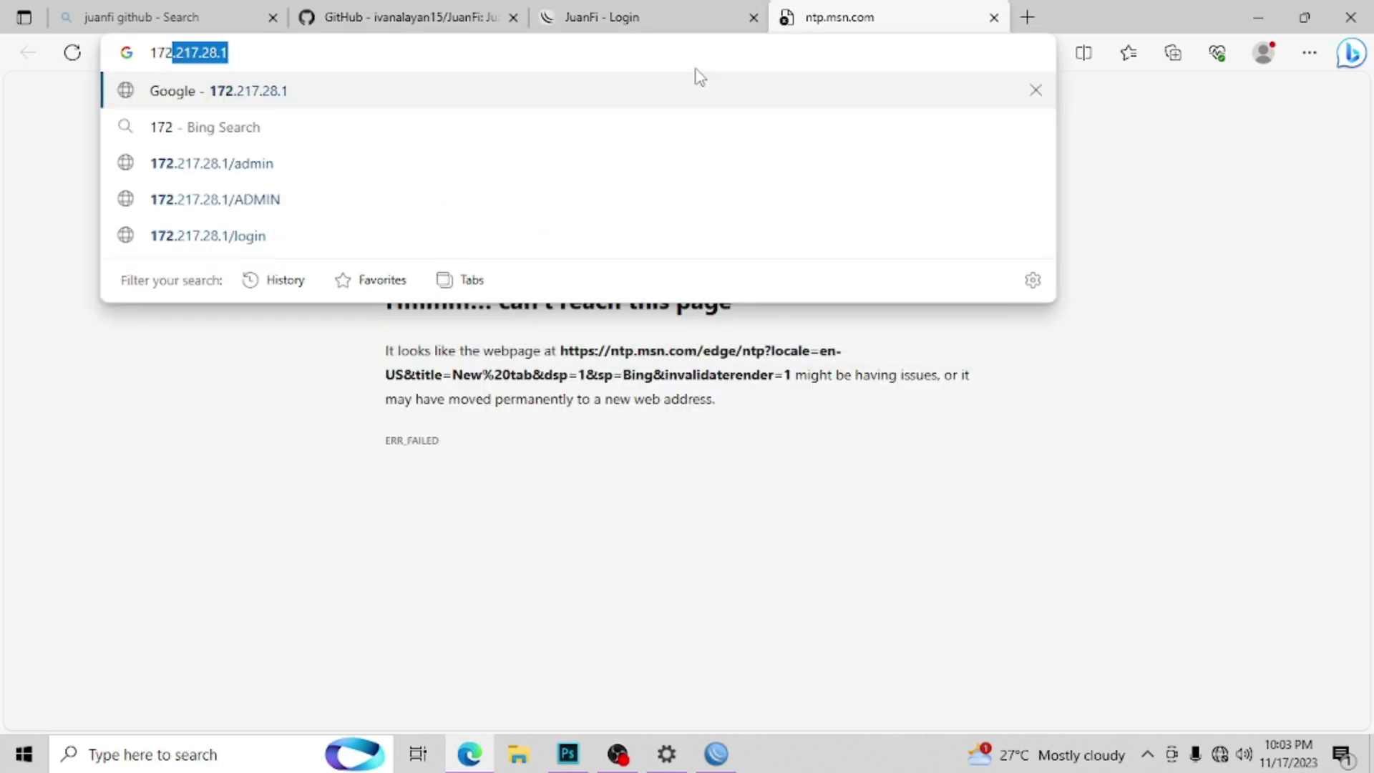
key("Right")
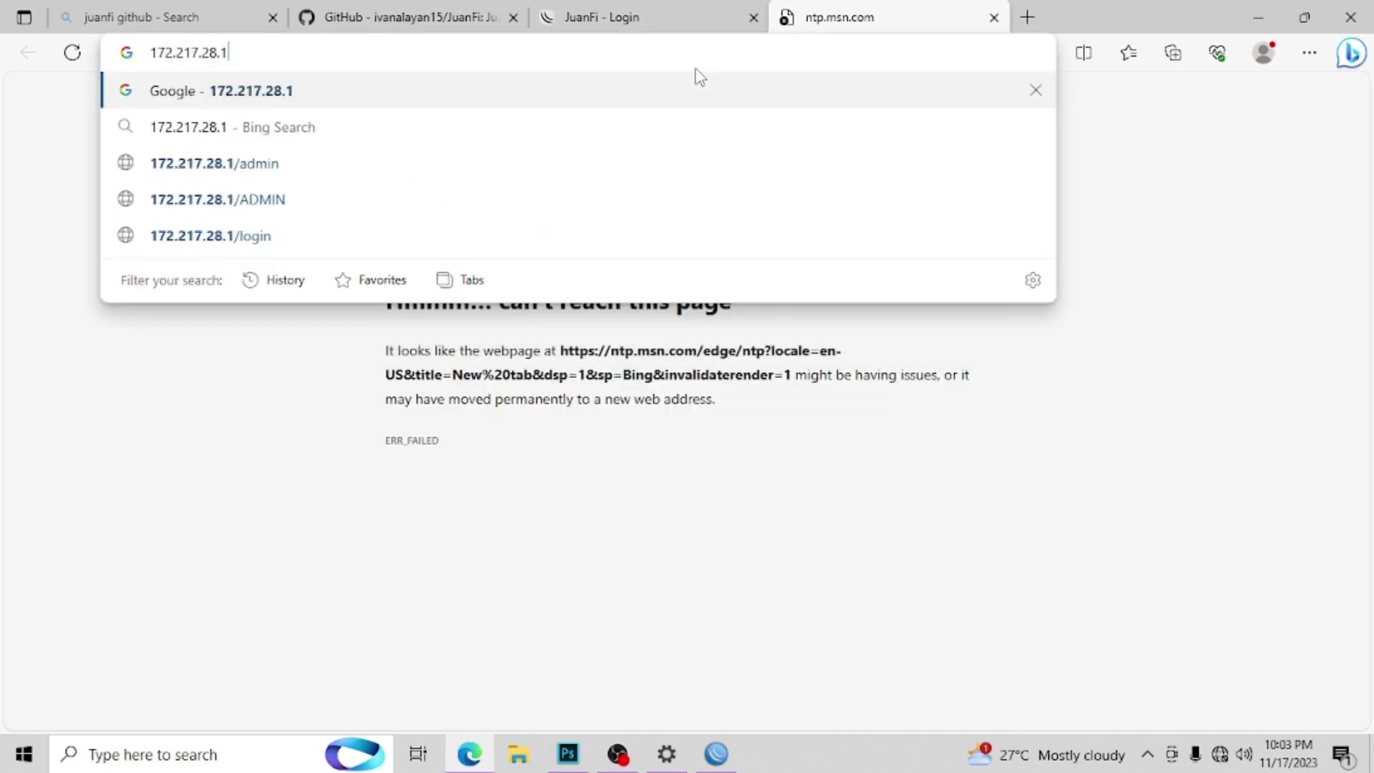
type("/a")
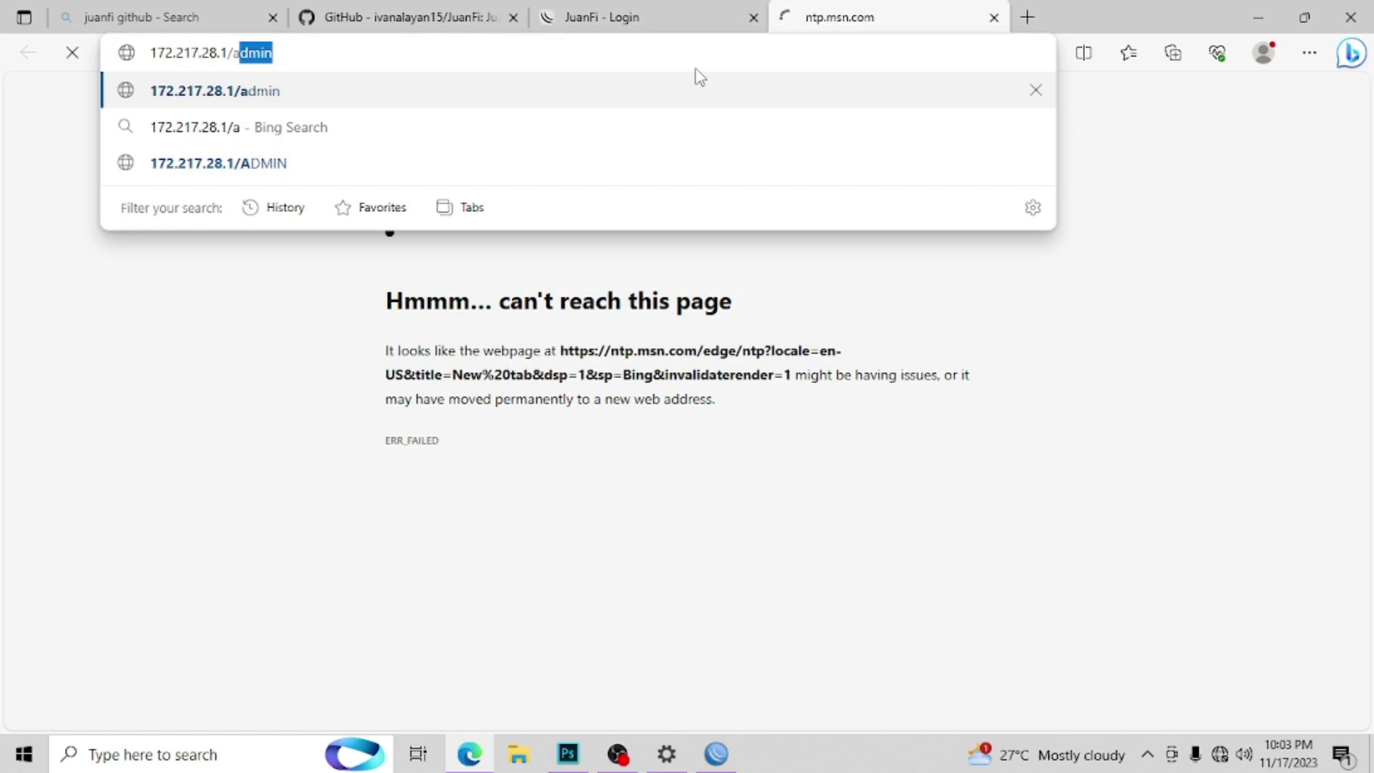
type("dmin")
key("Return")
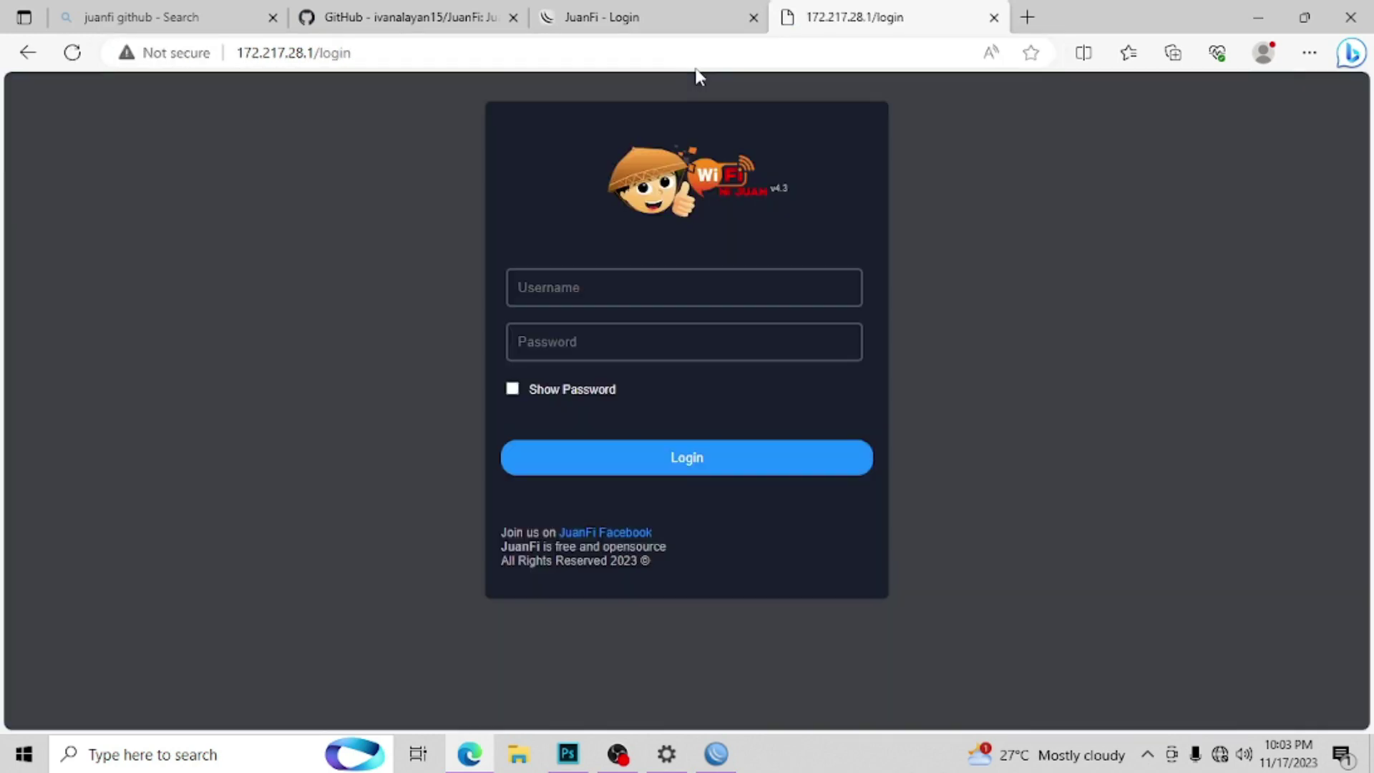
Step: Sign in to the admin console with the saved admin username and password
left_click(663, 282)
left_click(621, 358)
left_click(622, 355)
type("admin")
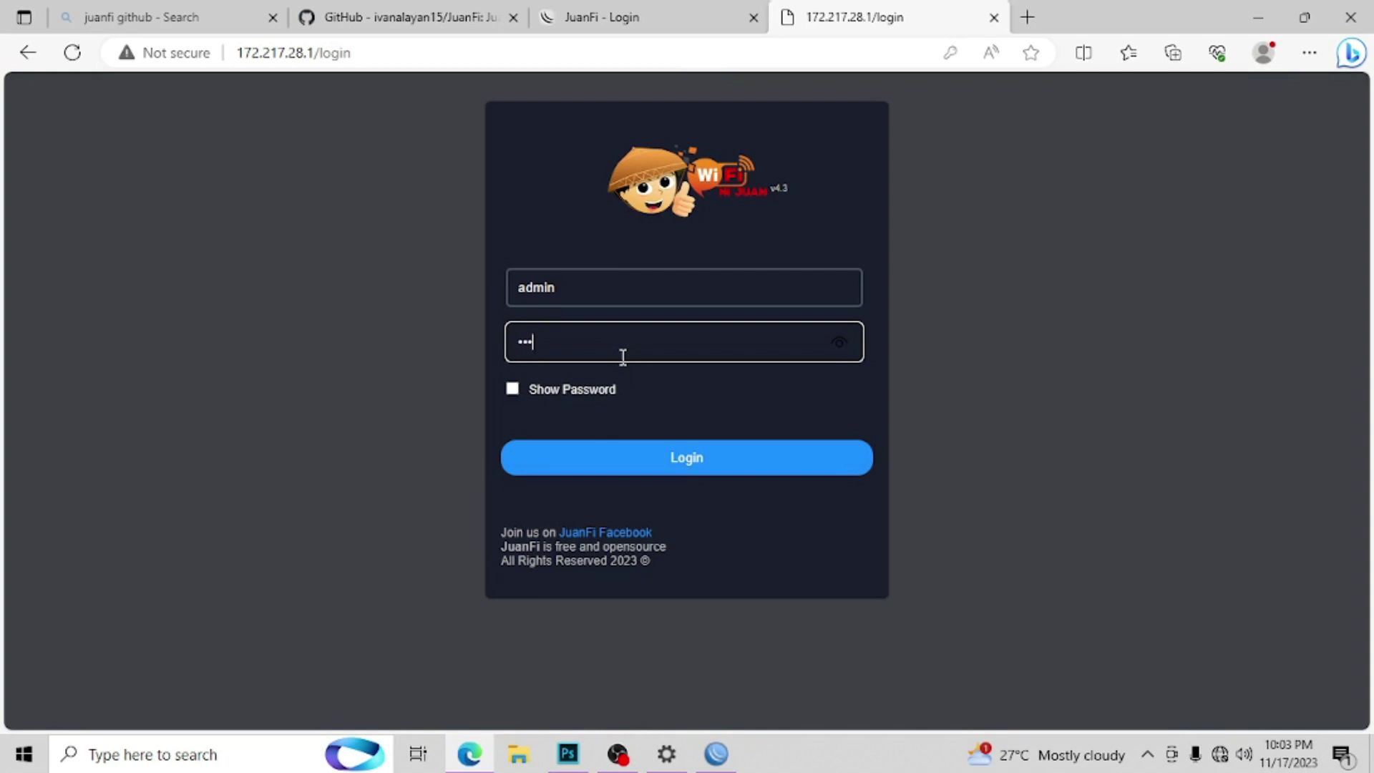
left_click(588, 393)
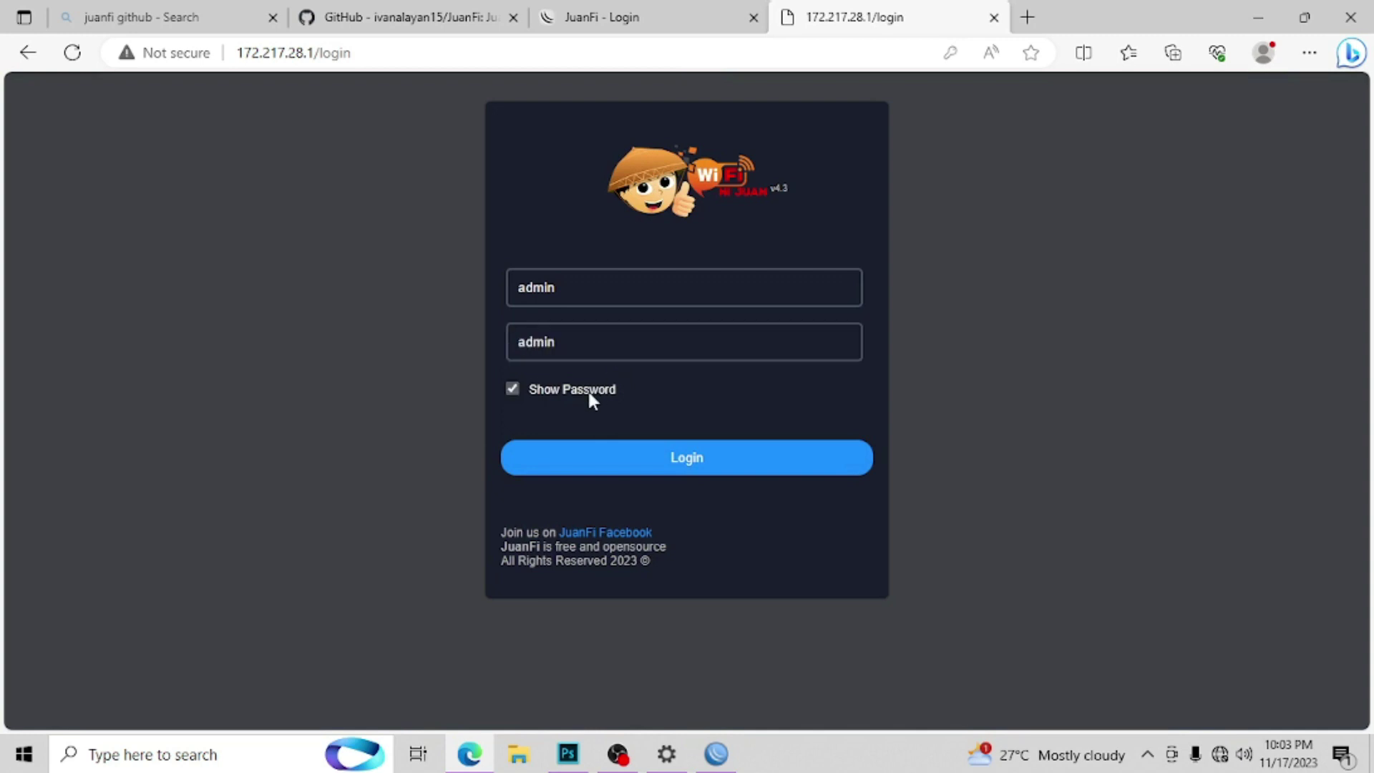
left_click(653, 460)
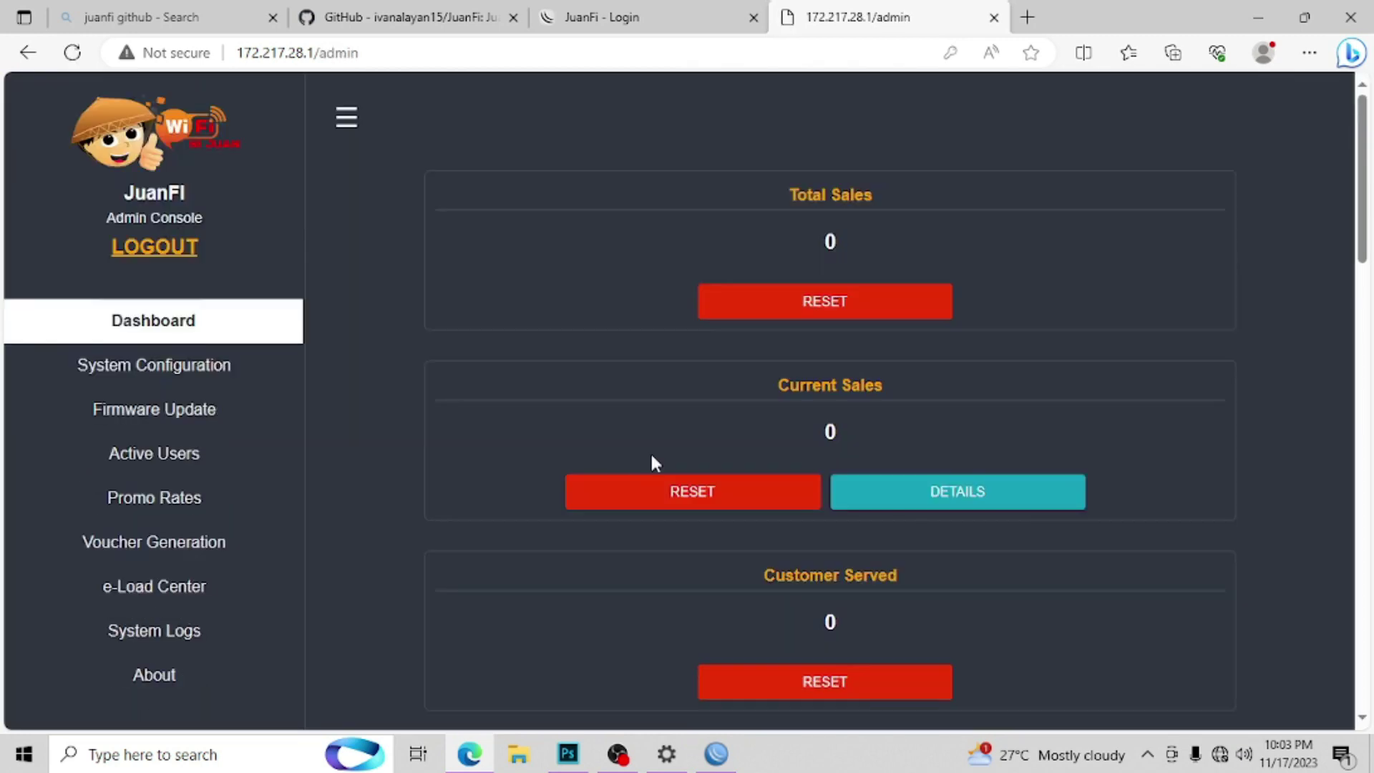
Step: In System Configuration, change the Vendo Name to 'Vendo 2'
left_click(170, 385)
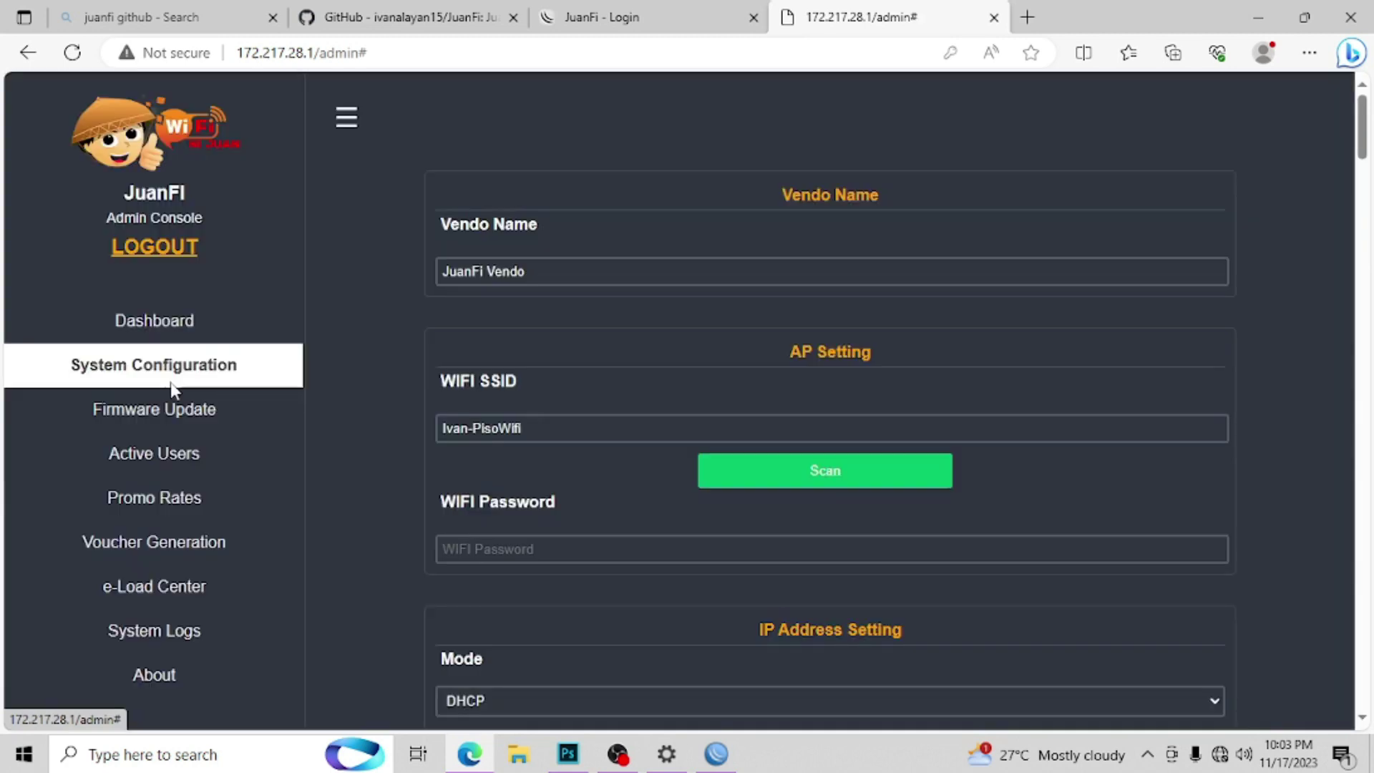
left_click_drag(491, 270, 432, 270)
key("BackSpace")
left_click(515, 269)
type("2")
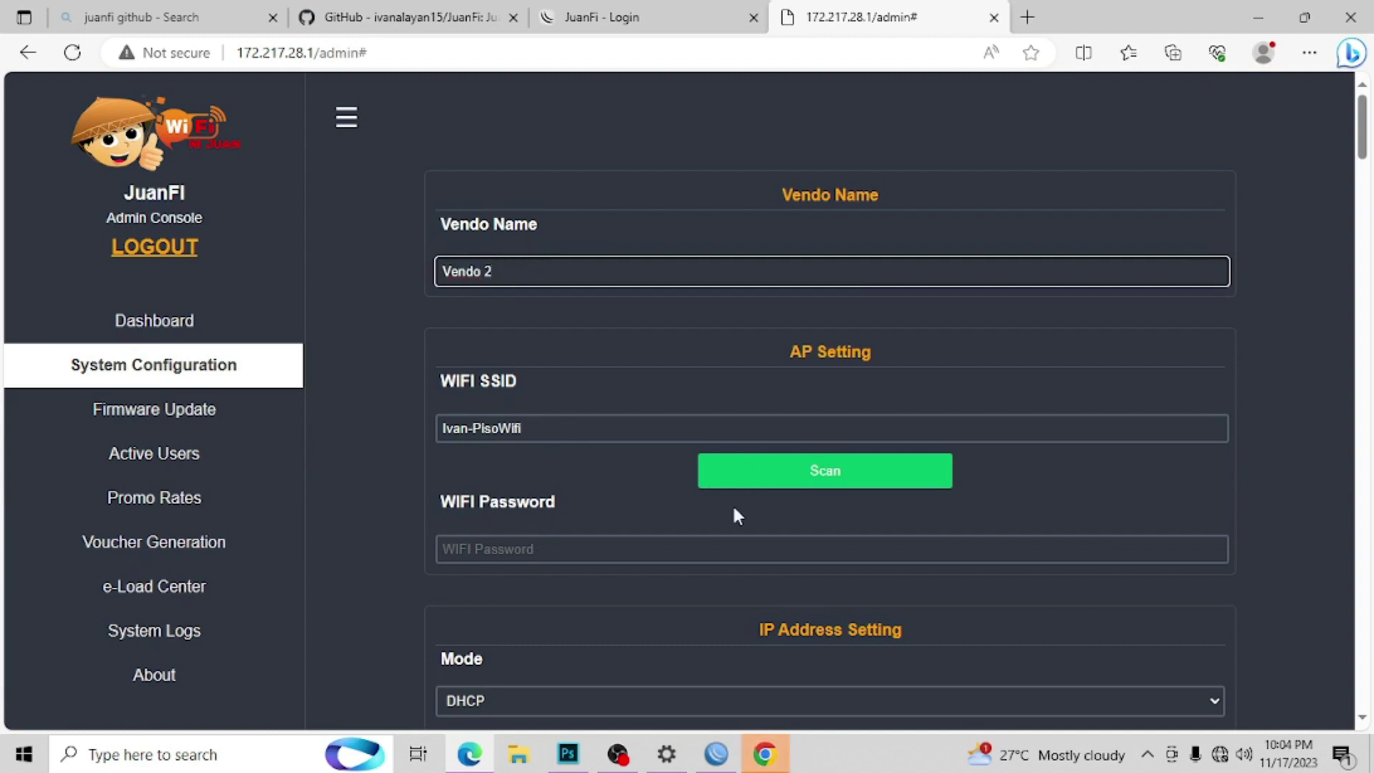
Step: Scan for networks and pick TEST_AP2 as the WIFI SSID, replacing Ivan-PisoWifi
left_click(1219, 754)
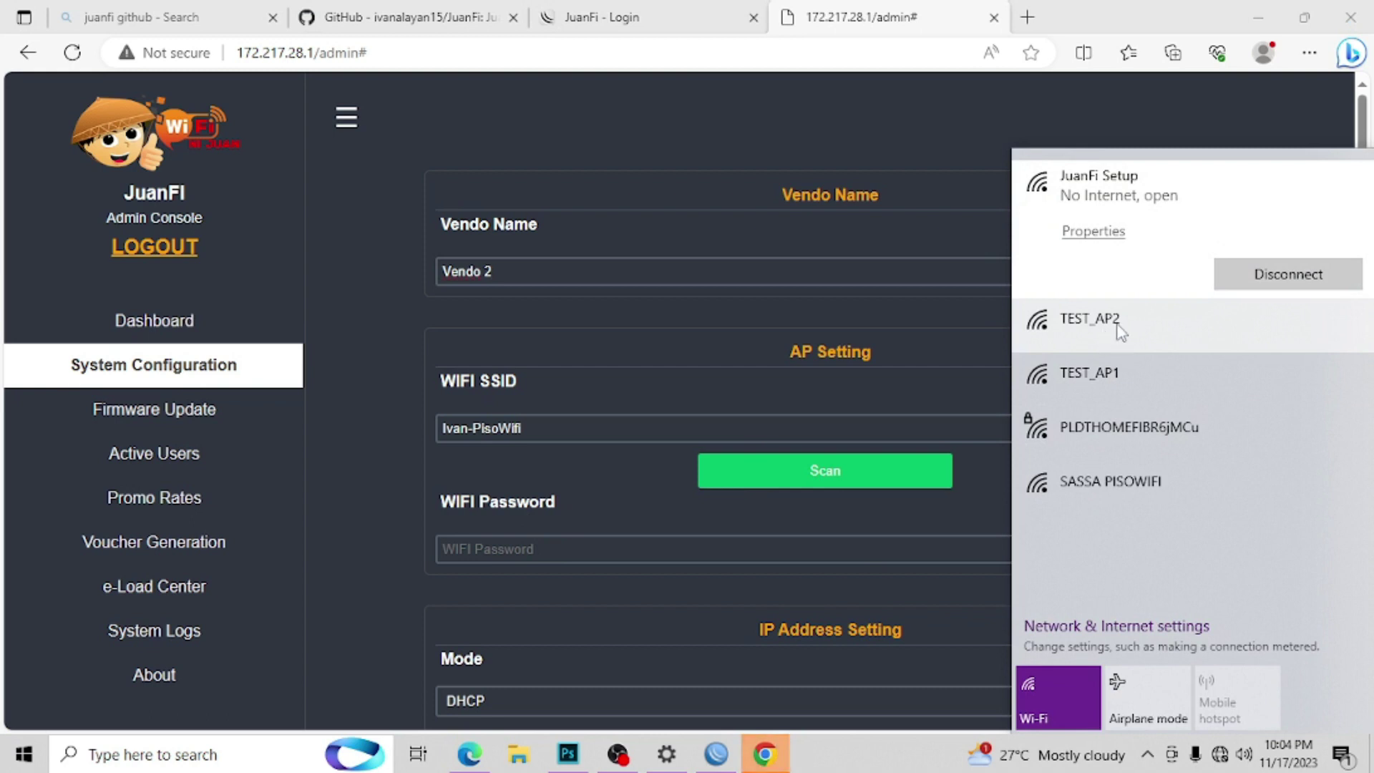
left_click(882, 478)
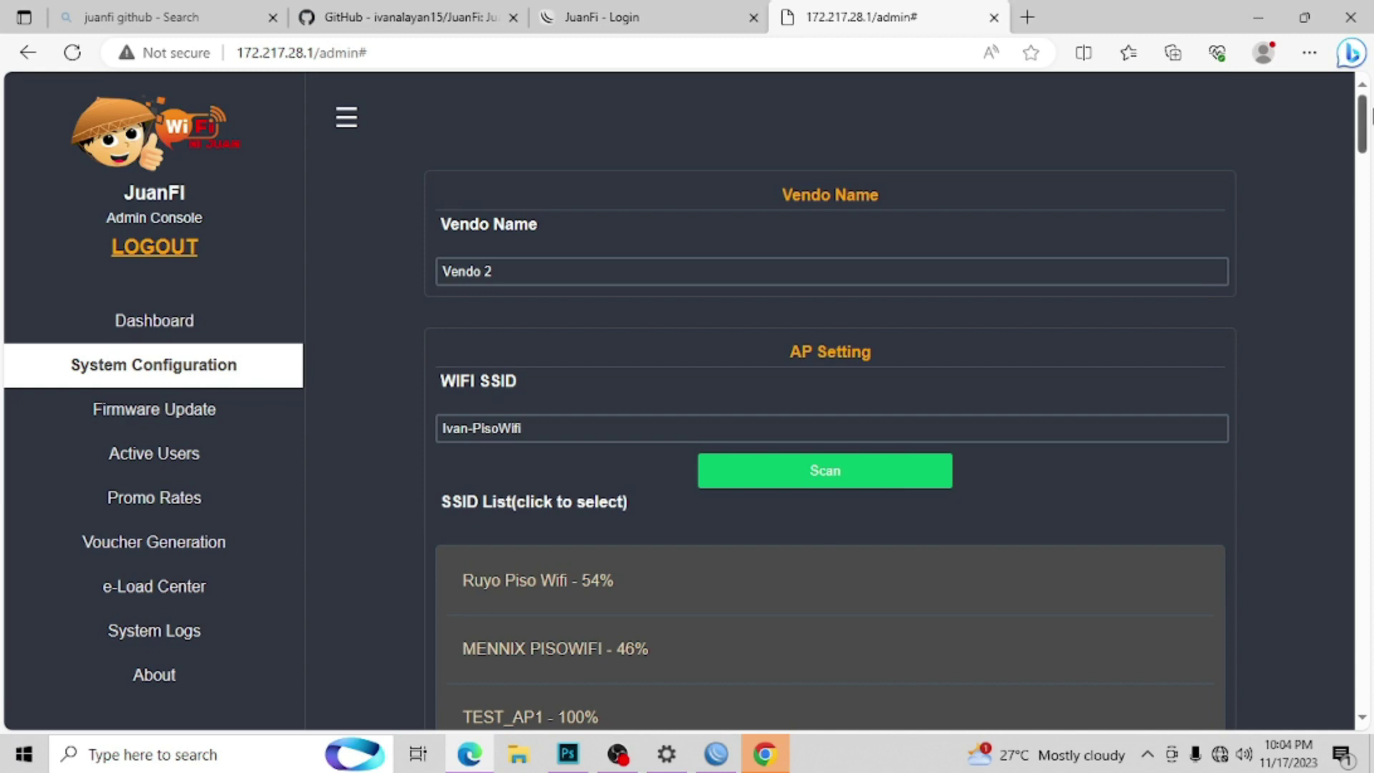
scroll(1369, 129, "down", 5)
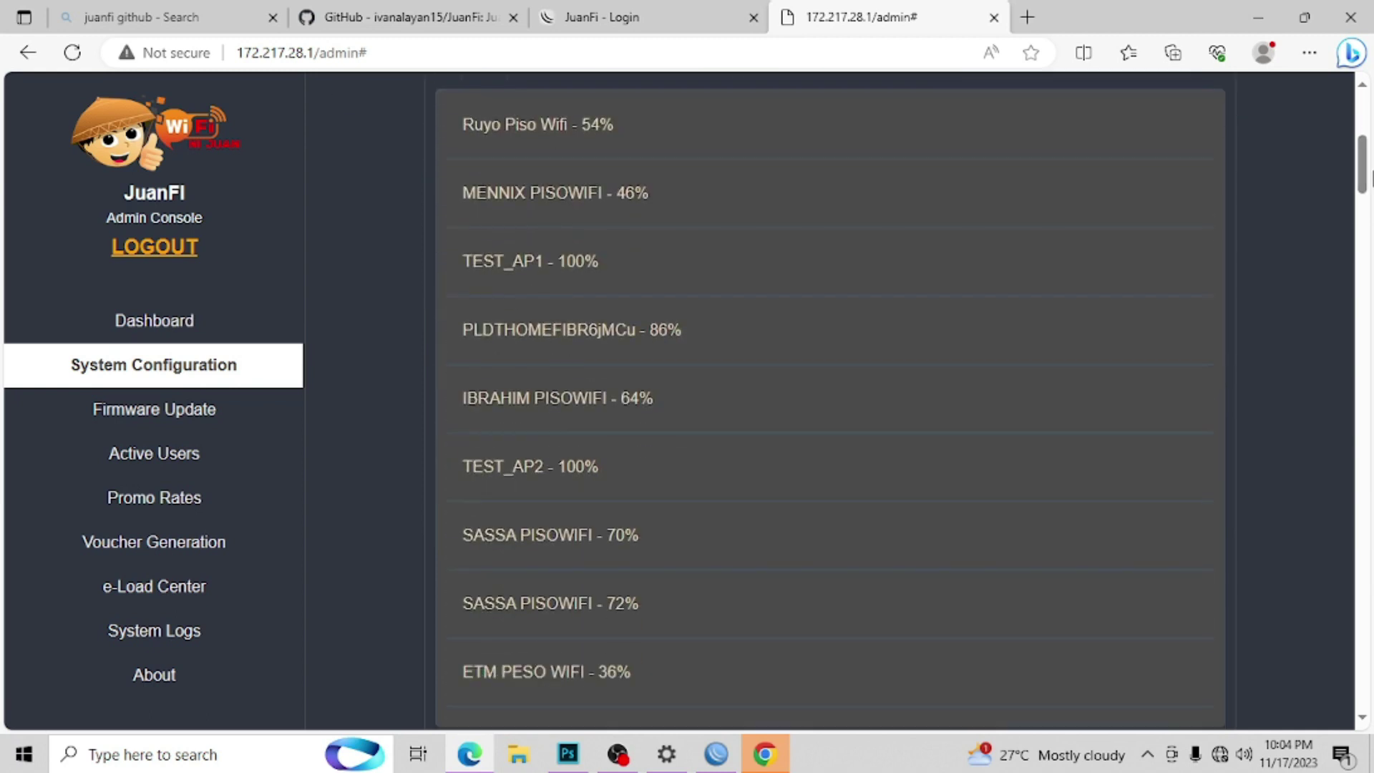
left_click(565, 484)
scroll(1365, 215, "up", 5)
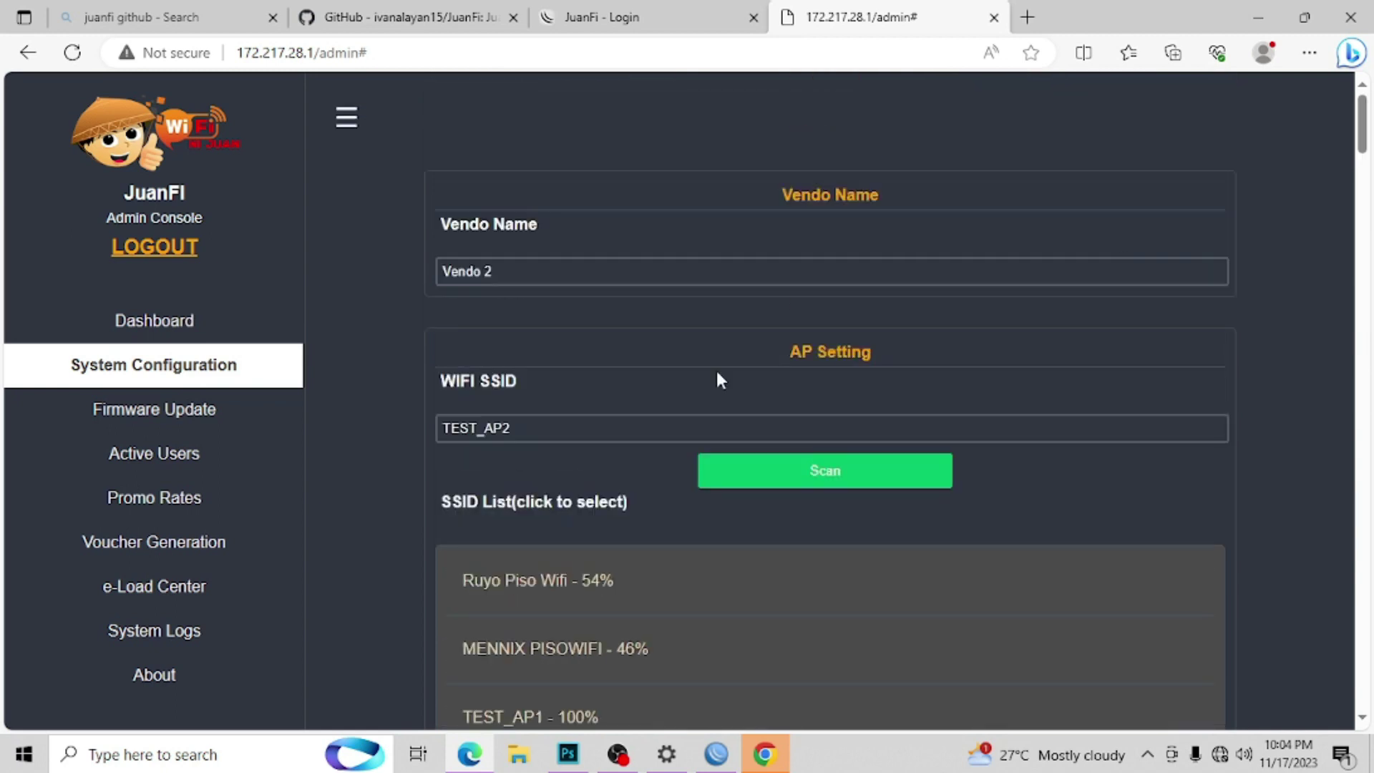
Step: Check the MikroTik Router IP 10.0.10.1, stopping WinBox's reconnection attempts
left_click_drag(1363, 150, 1368, 264)
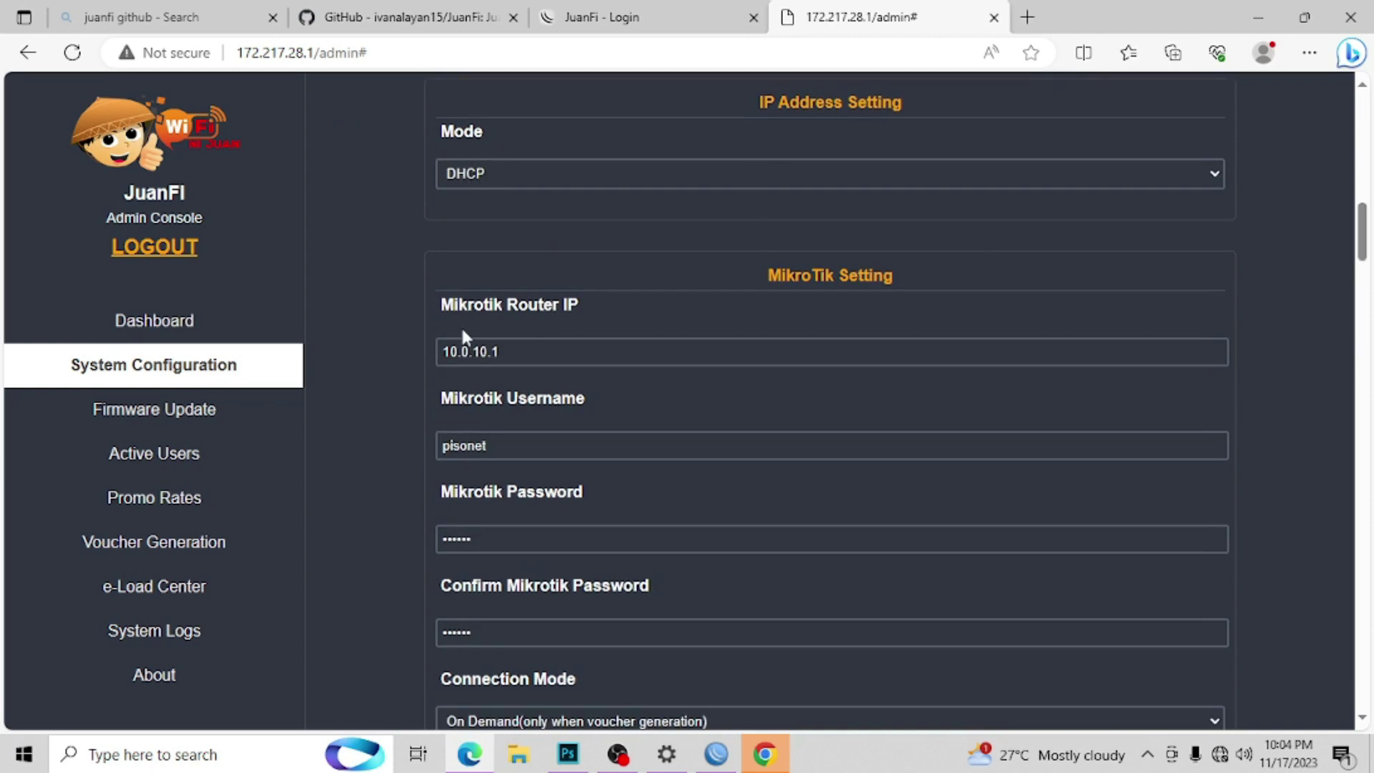
left_click_drag(518, 352, 437, 354)
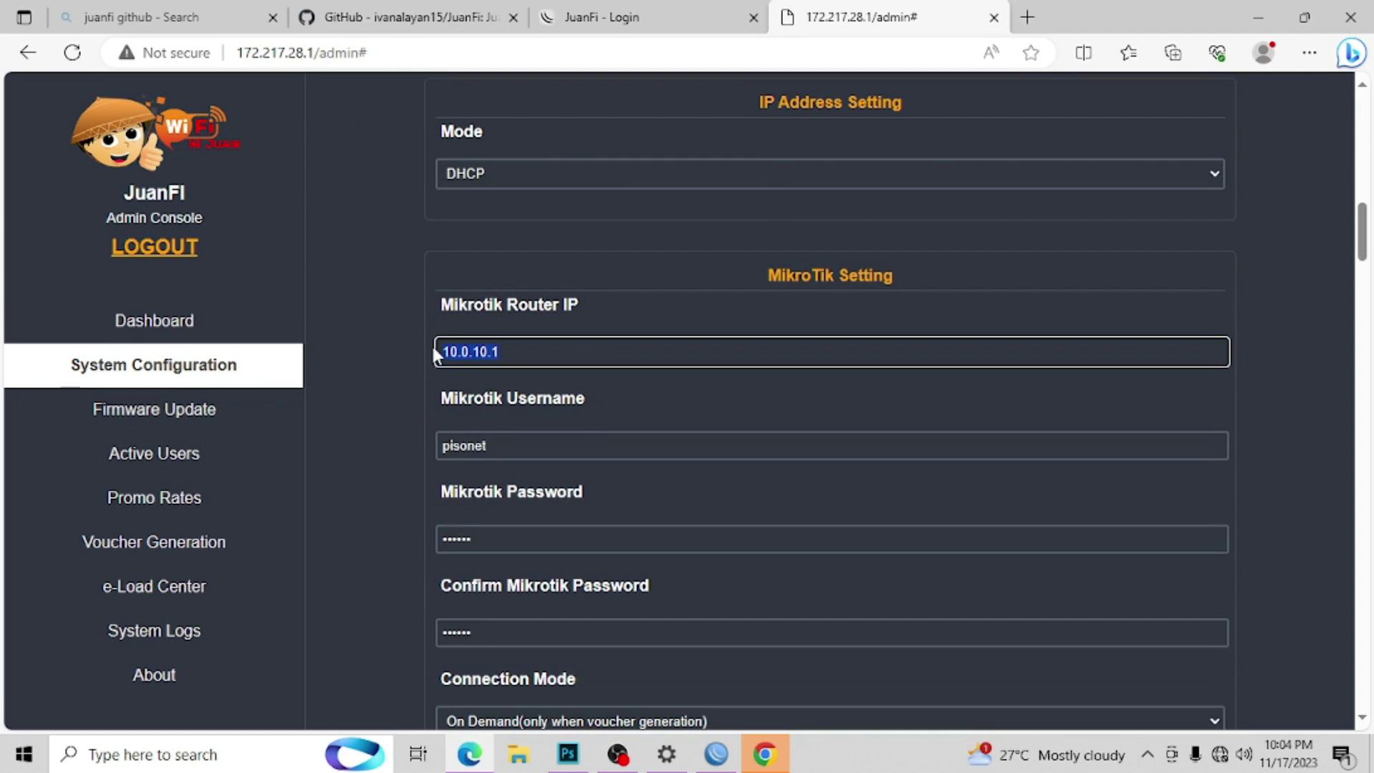
left_click_drag(522, 354, 438, 354)
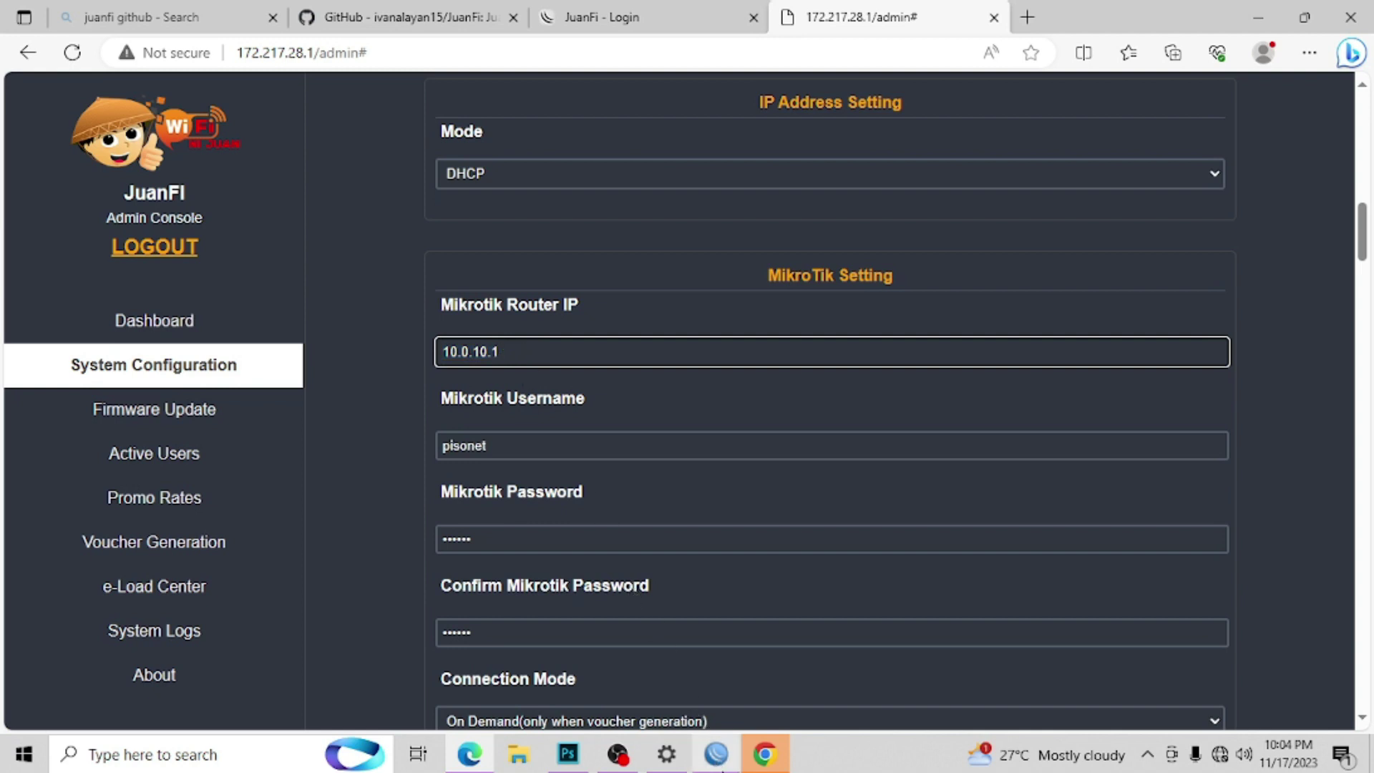
left_click(720, 770)
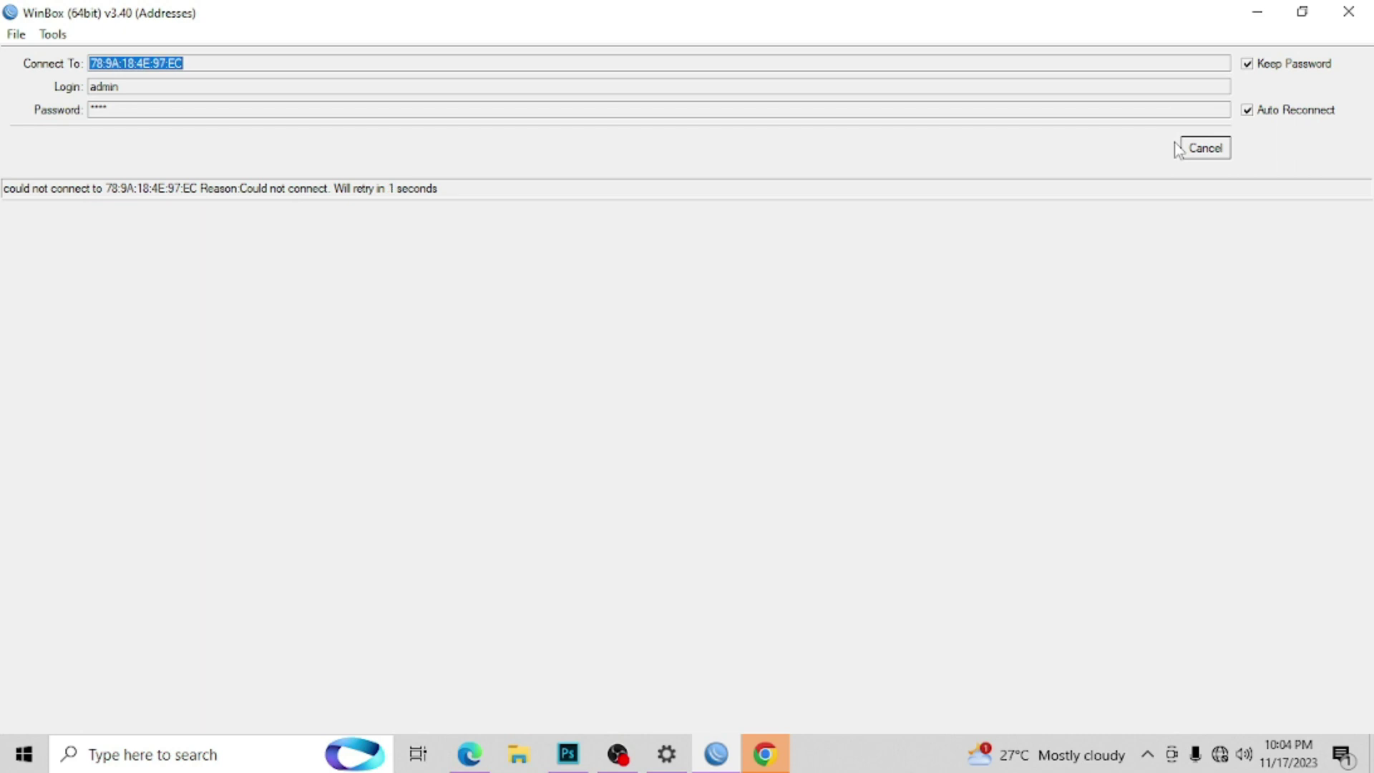
left_click(1215, 154)
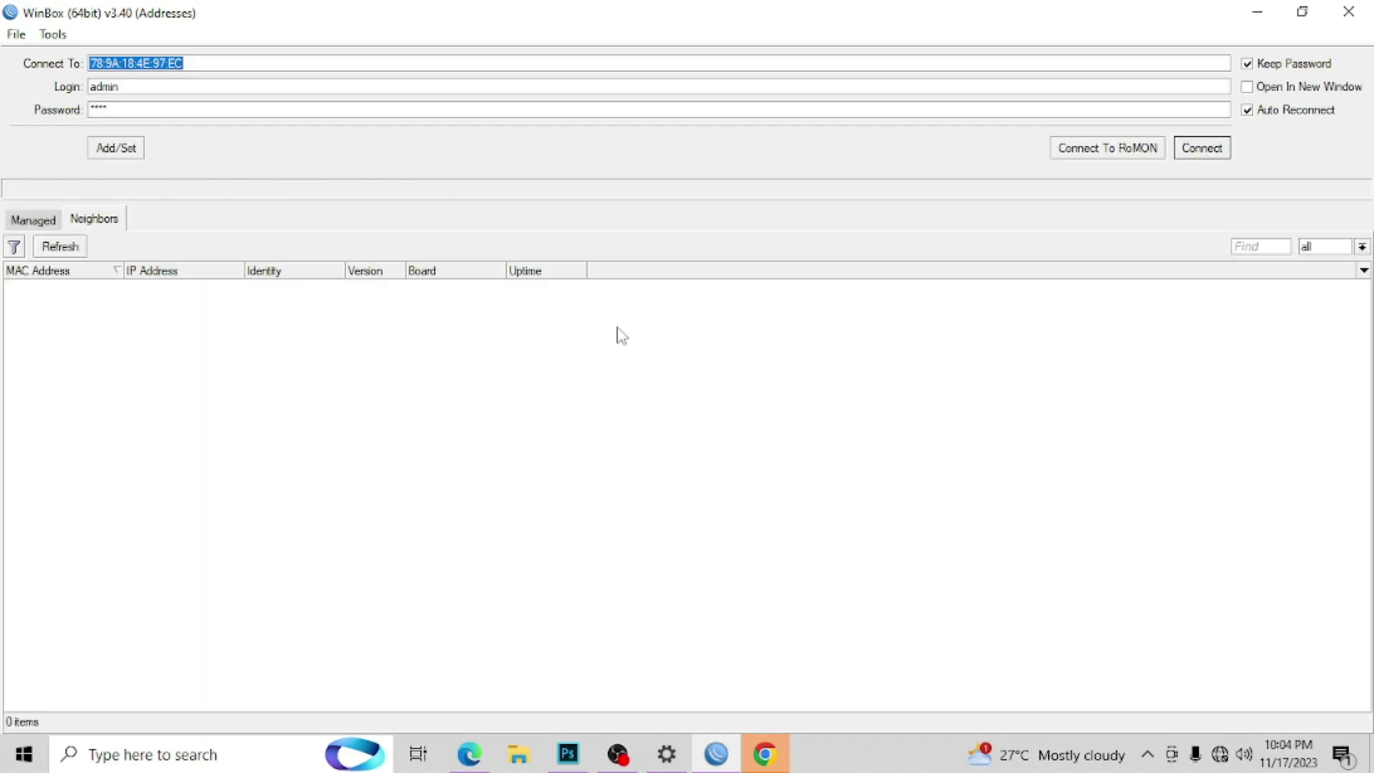
left_click(720, 763)
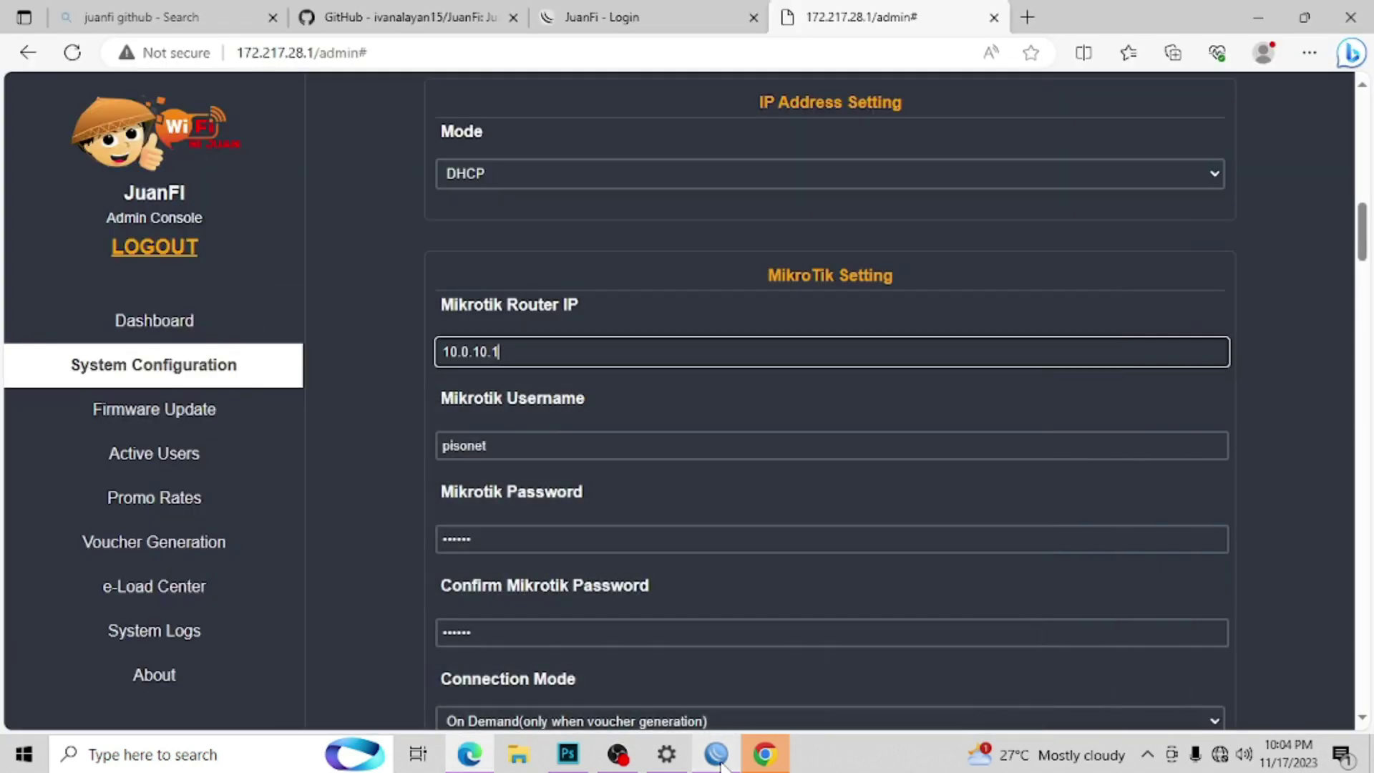
left_click_drag(501, 351, 428, 349)
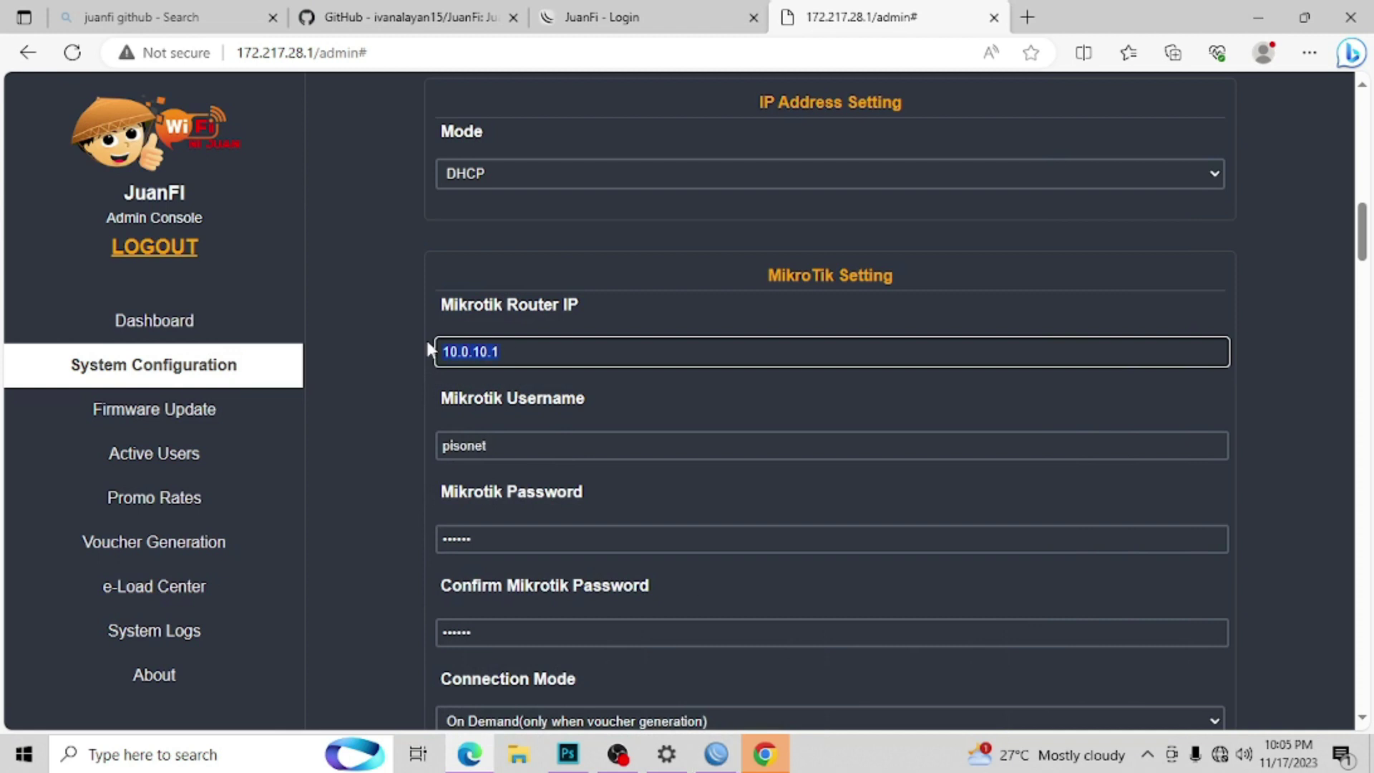
left_click_drag(1362, 242, 1363, 361)
Step: Set Coins Slot Abuse Count to 10 and Ban Minutes to 1, save, and close the admin tab
left_click(464, 404)
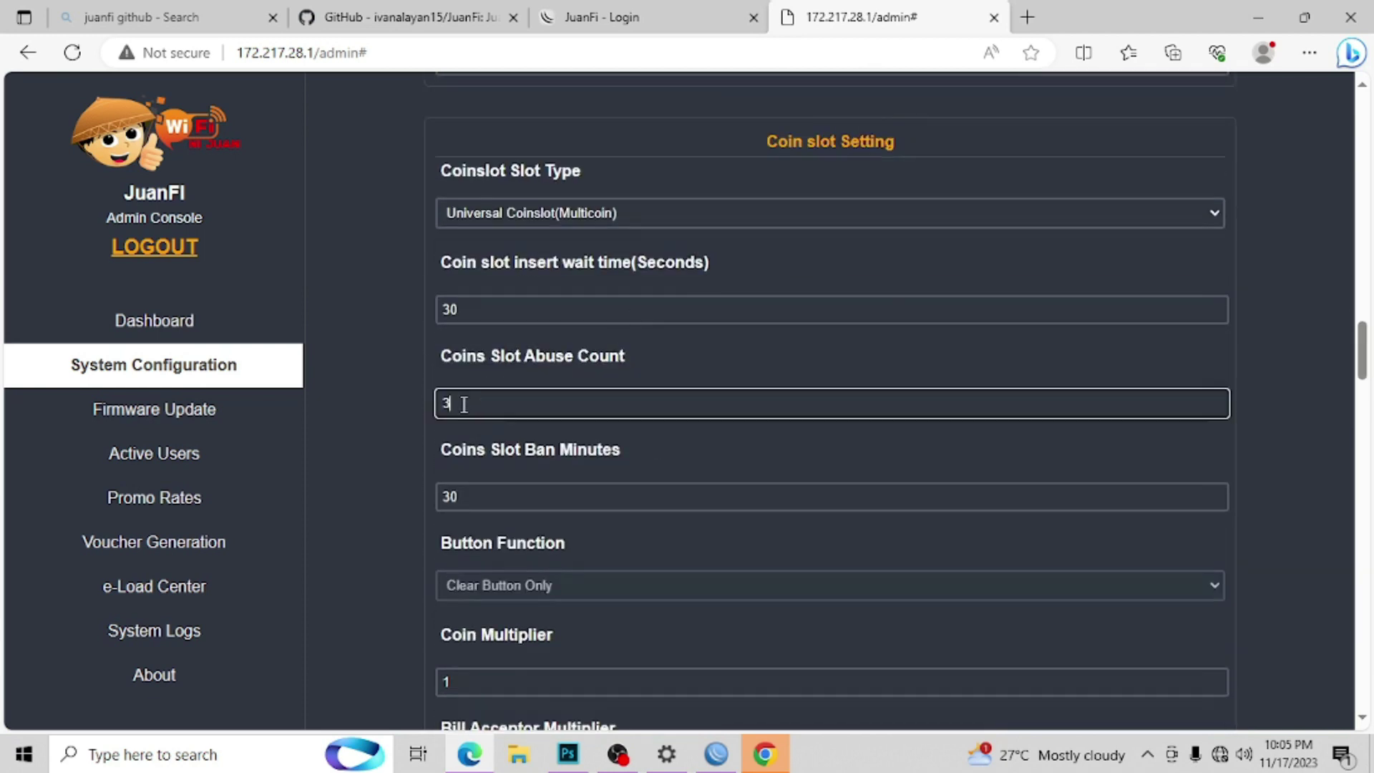
type("10")
left_click(480, 496)
type("5")
key("BackSpace")
type("1")
left_click_drag(1362, 351, 1364, 716)
left_click(625, 683)
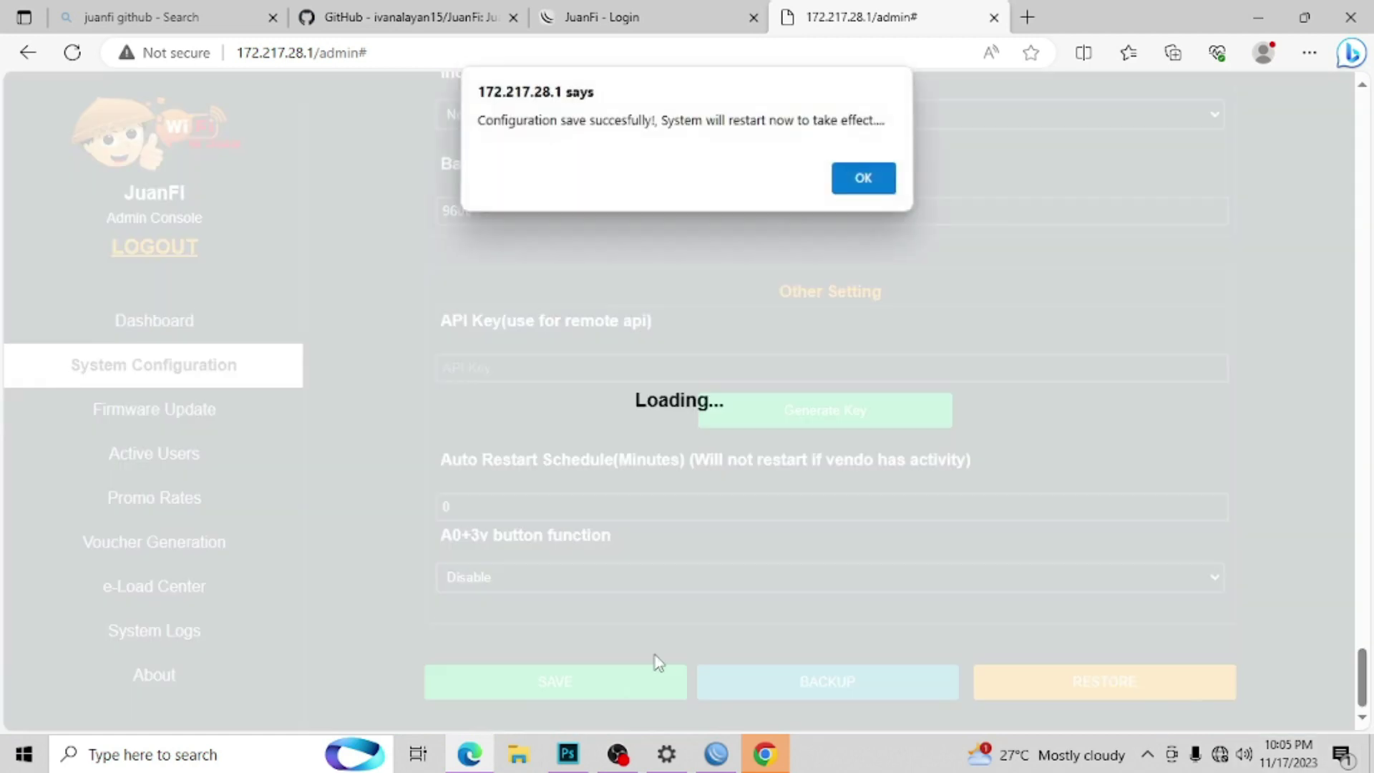
left_click(873, 184)
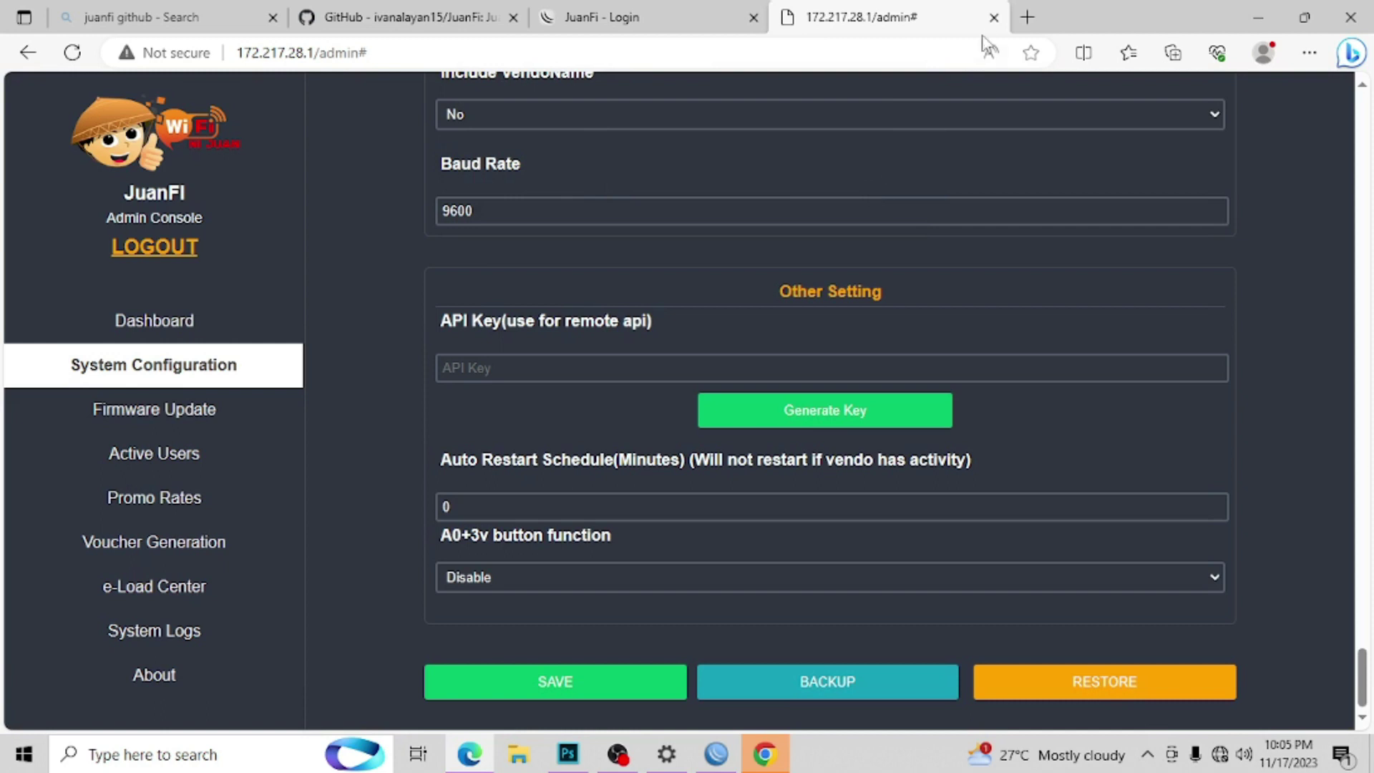
left_click(994, 18)
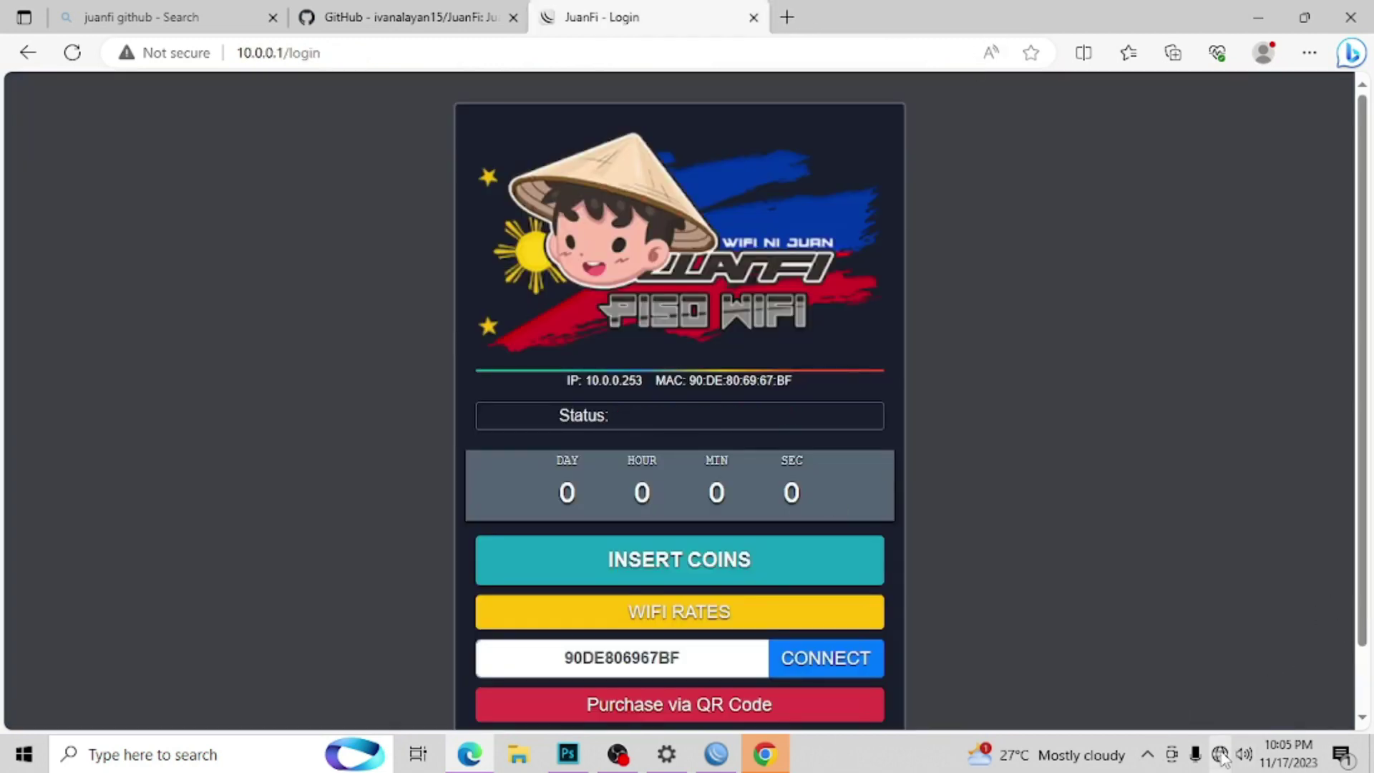
Step: Connect the laptop to TEST_AP2, confirm the portal shows 10.0.10.253, then close the login tab
left_click(1221, 755)
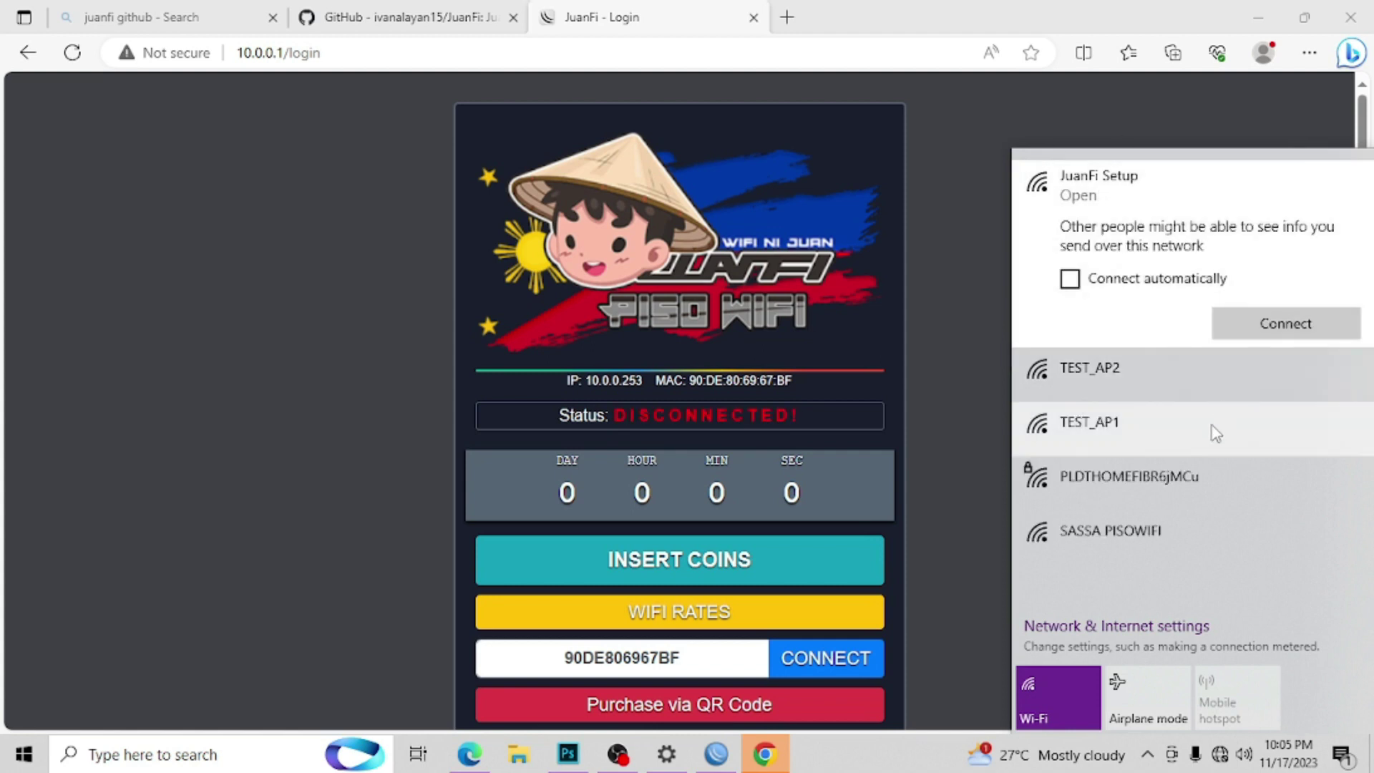
left_click(1120, 380)
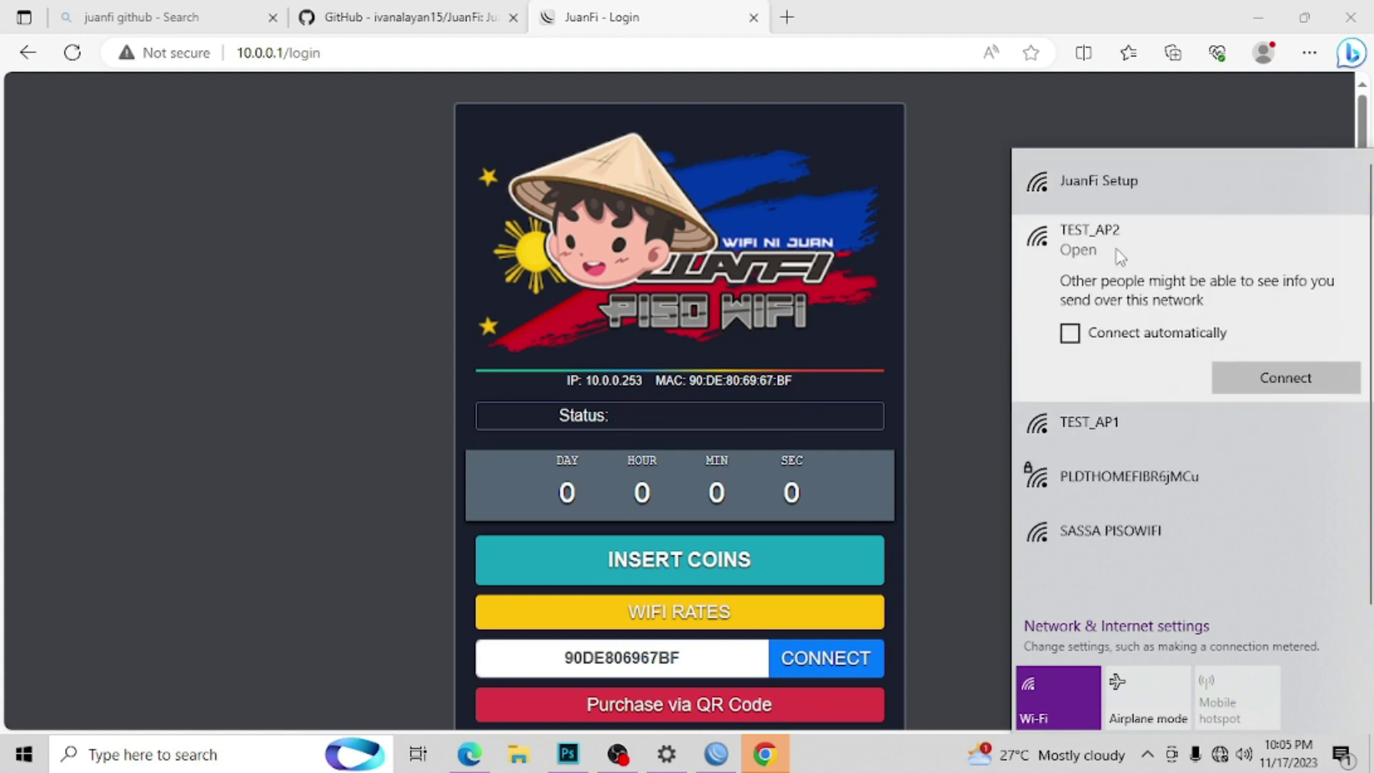
left_click(1263, 376)
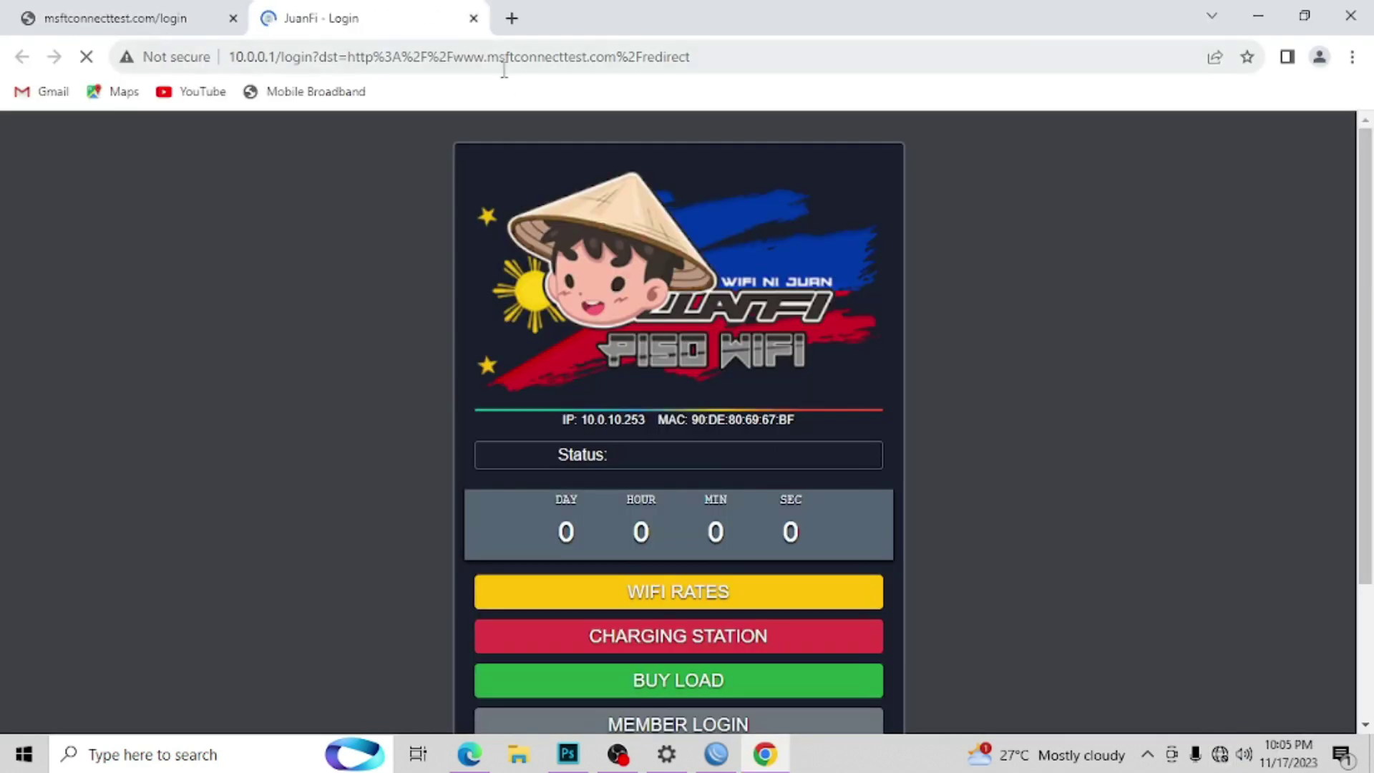
left_click_drag(646, 417, 581, 422)
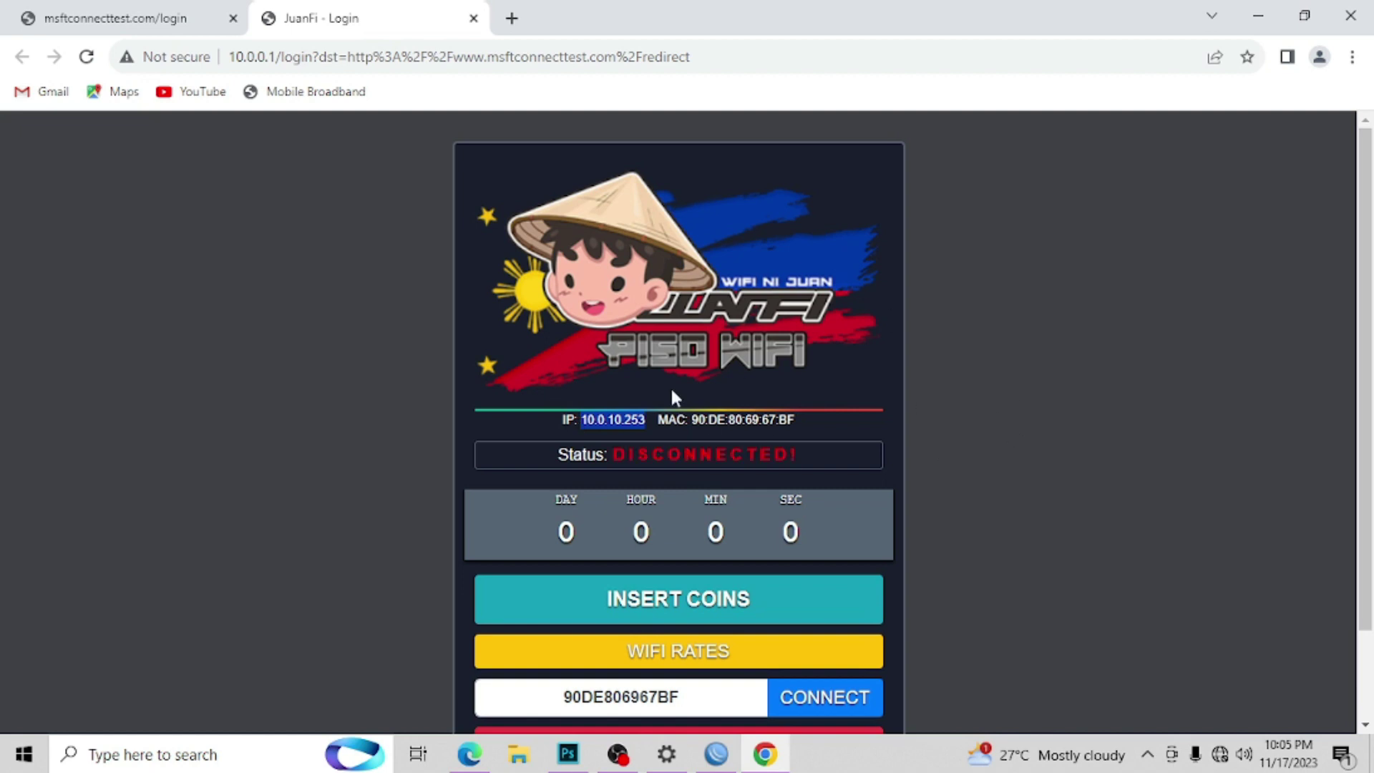
left_click(473, 18)
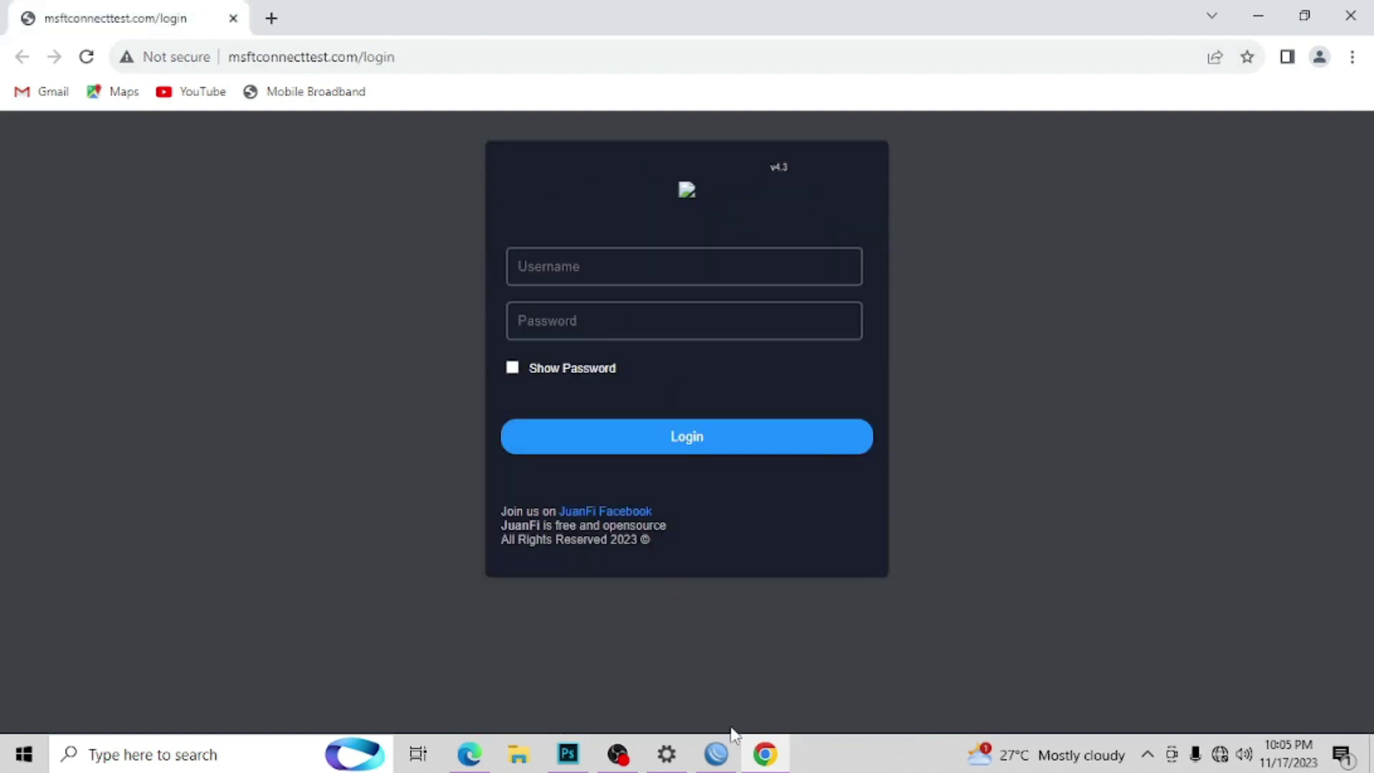
Step: Refresh WinBox Neighbors and connect to the MikroTik router at 10.0.10.1
left_click(719, 757)
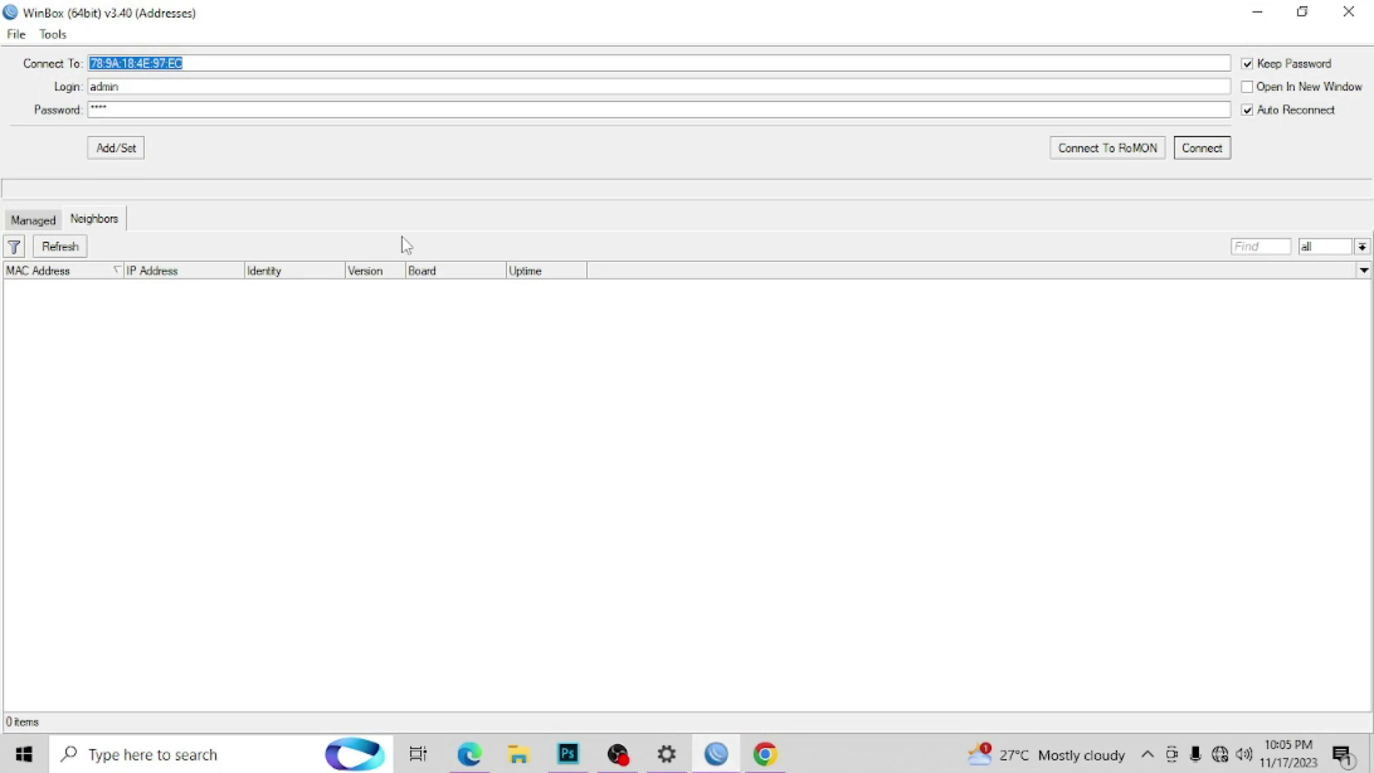
left_click(59, 250)
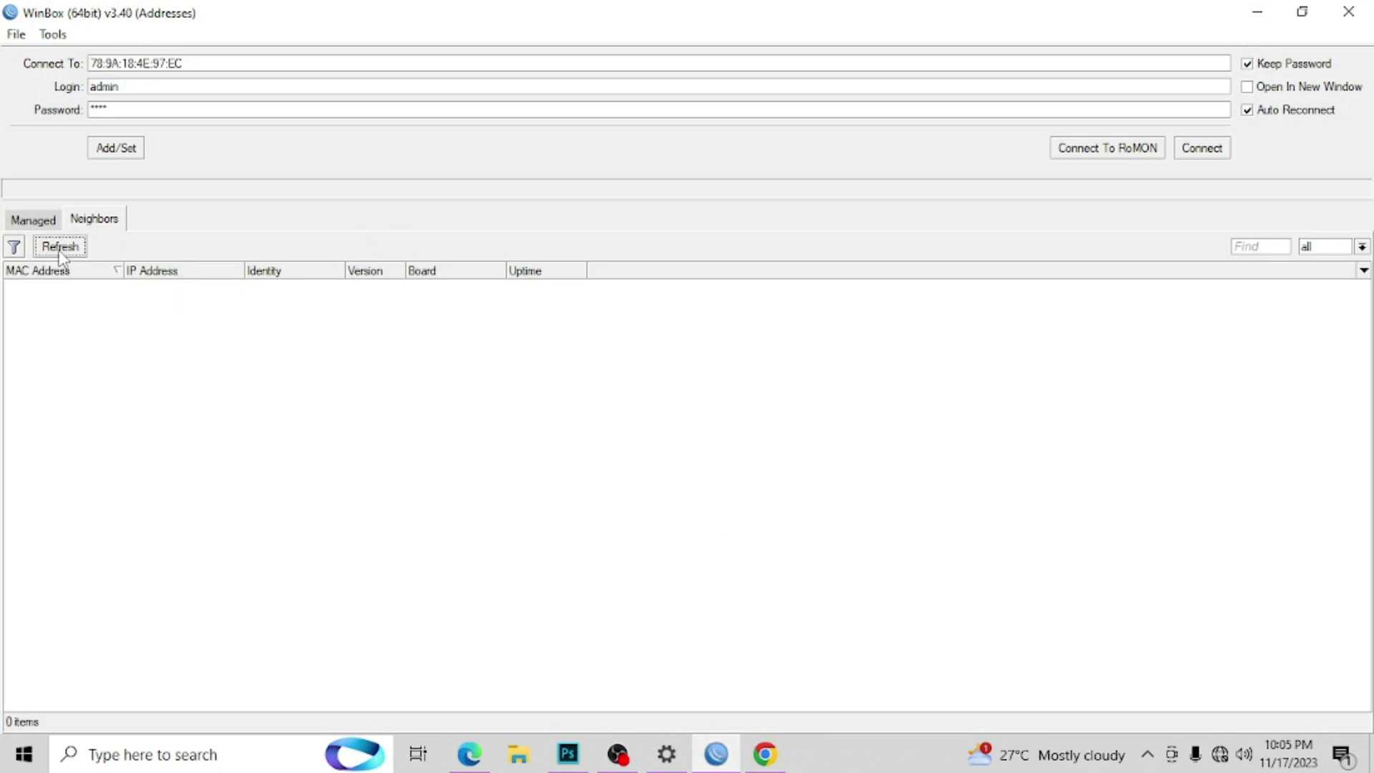
left_click(59, 251)
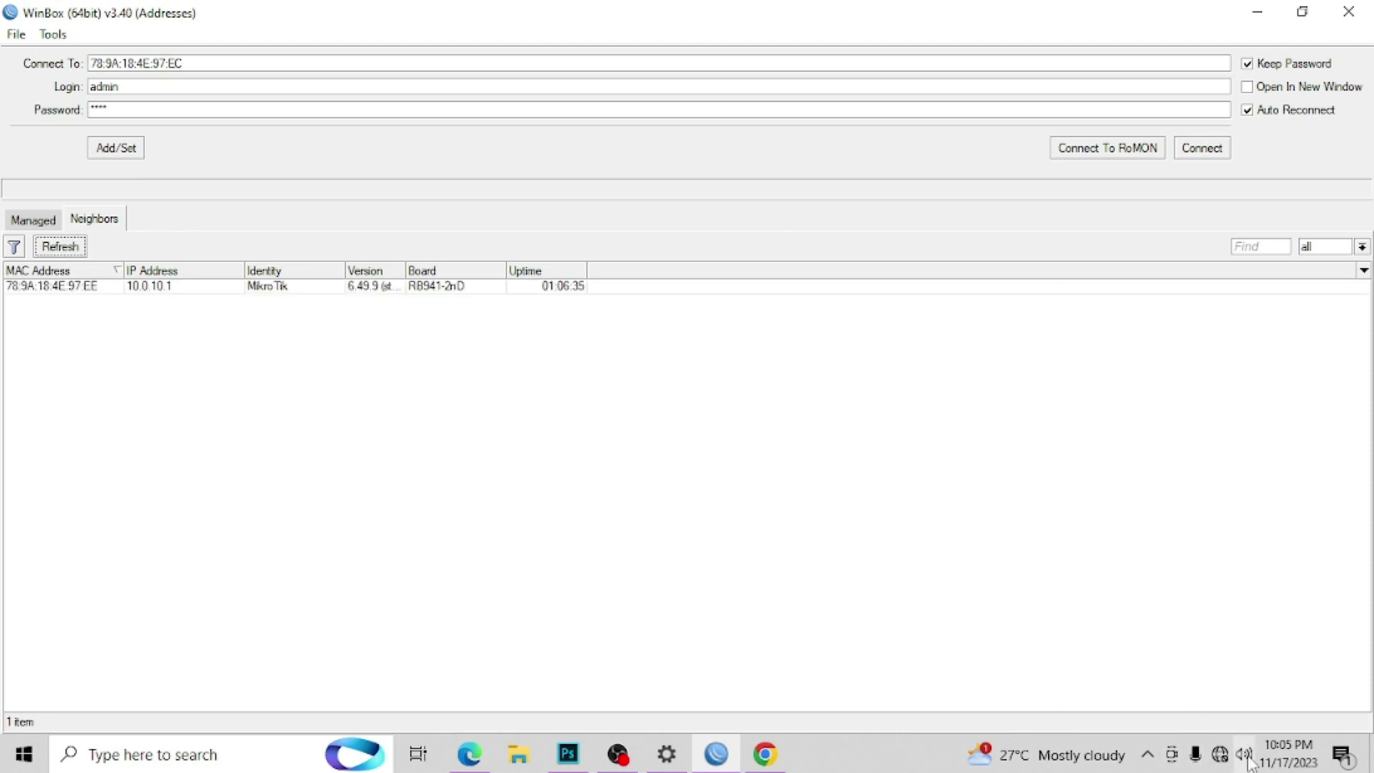
left_click(1220, 754)
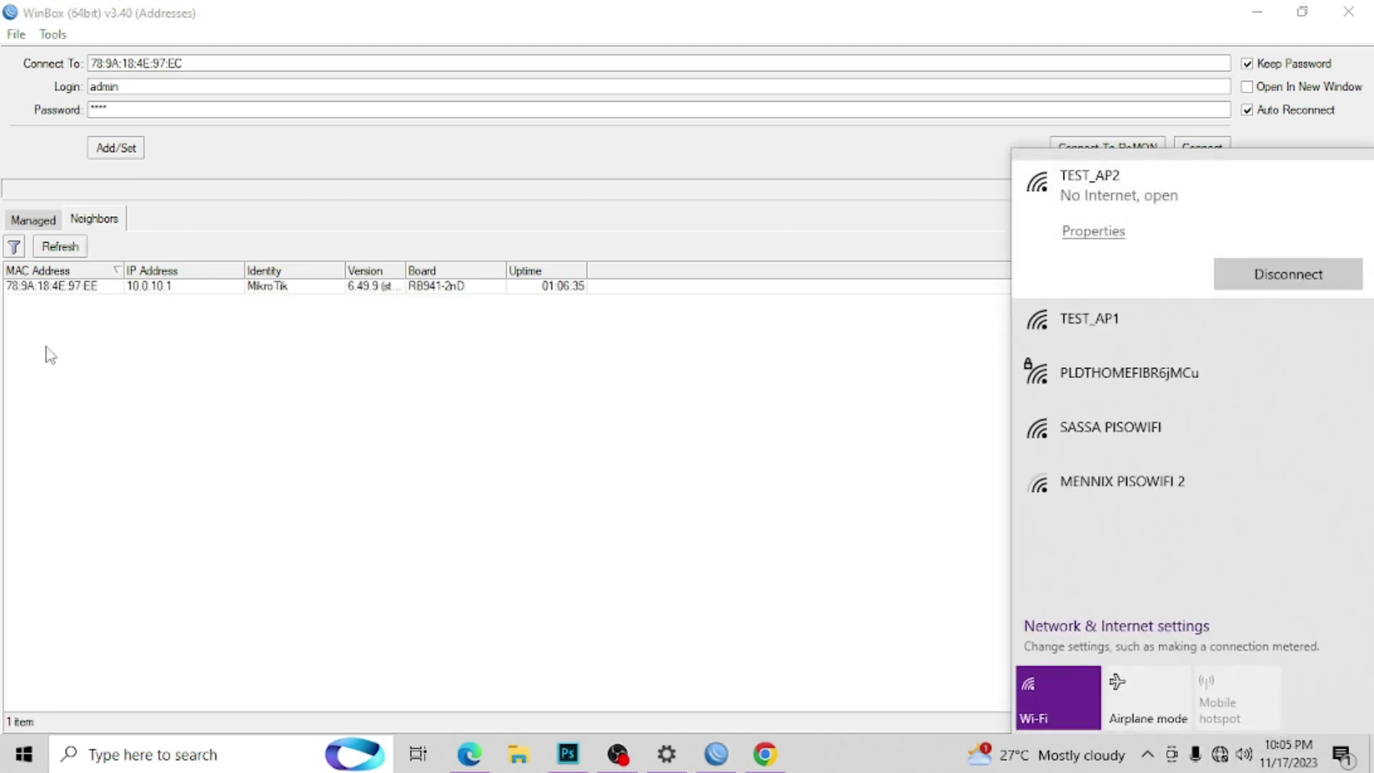
left_click(33, 286)
left_click(1198, 149)
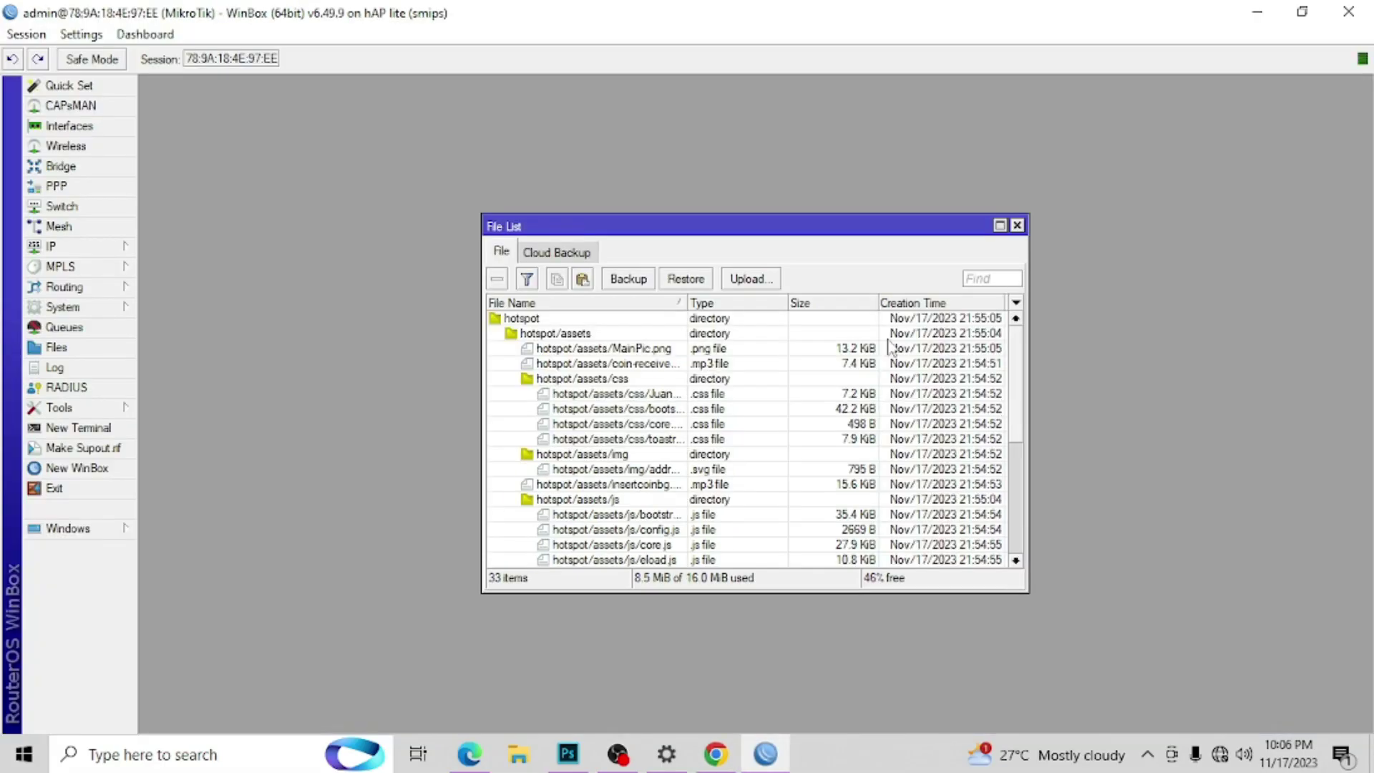
left_click(1017, 226)
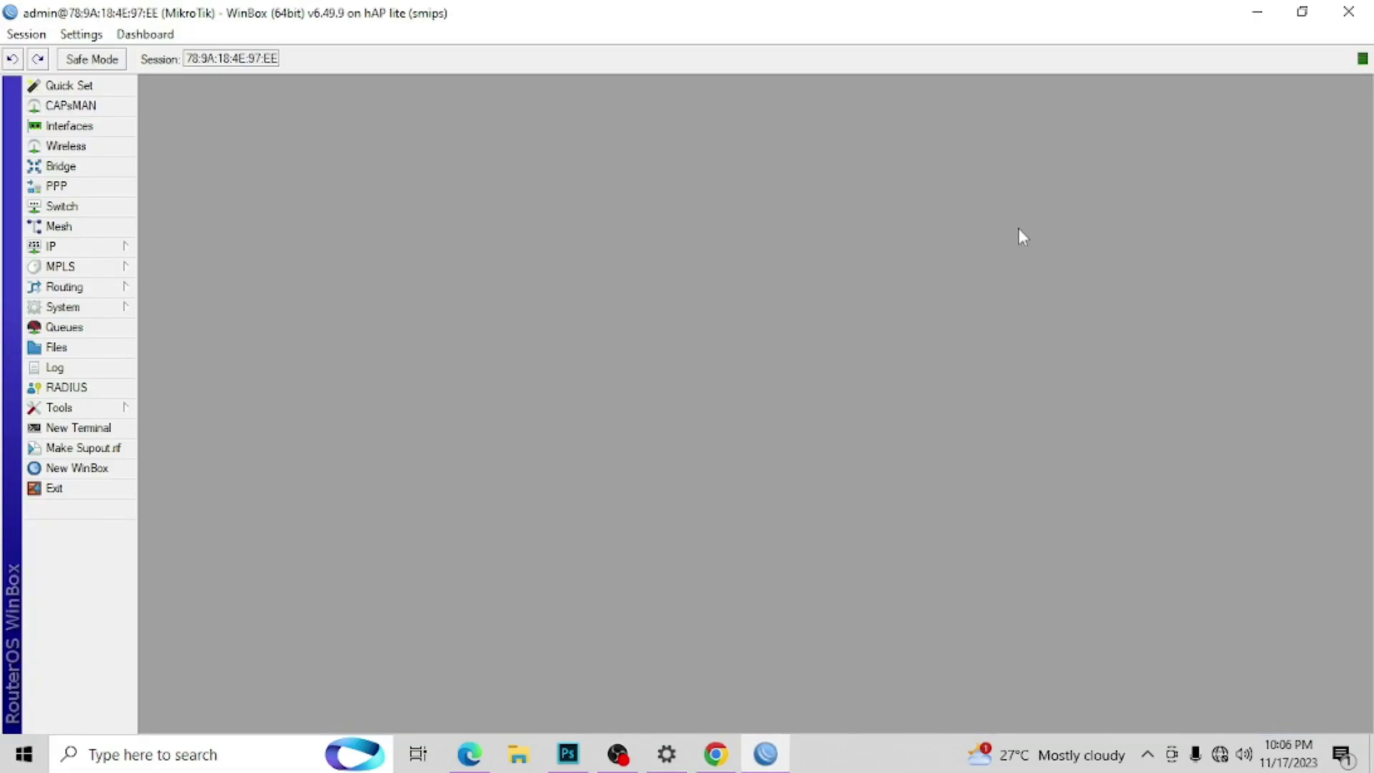
Step: Review the IP Address List entries 10.0.10.1/24 and 10.0.0.1/24
left_click(107, 246)
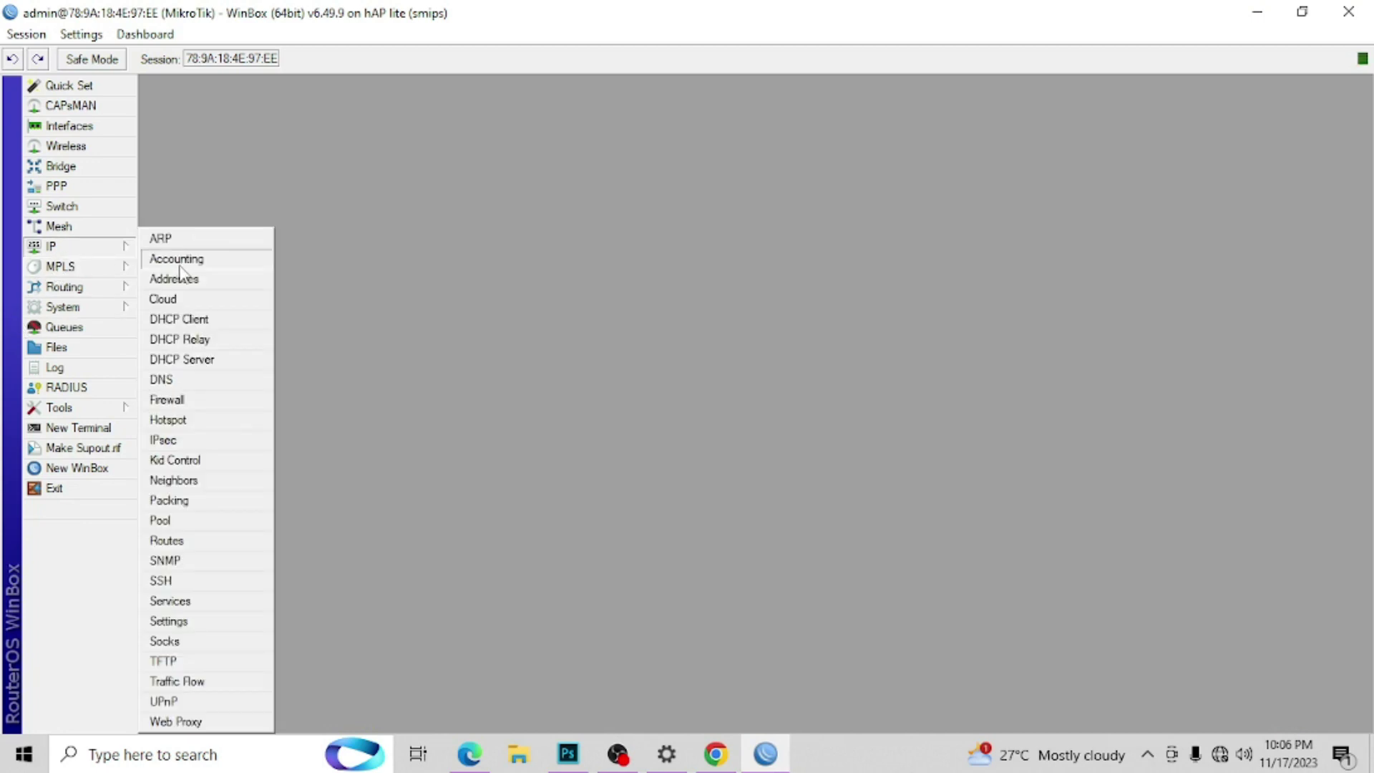
left_click(199, 280)
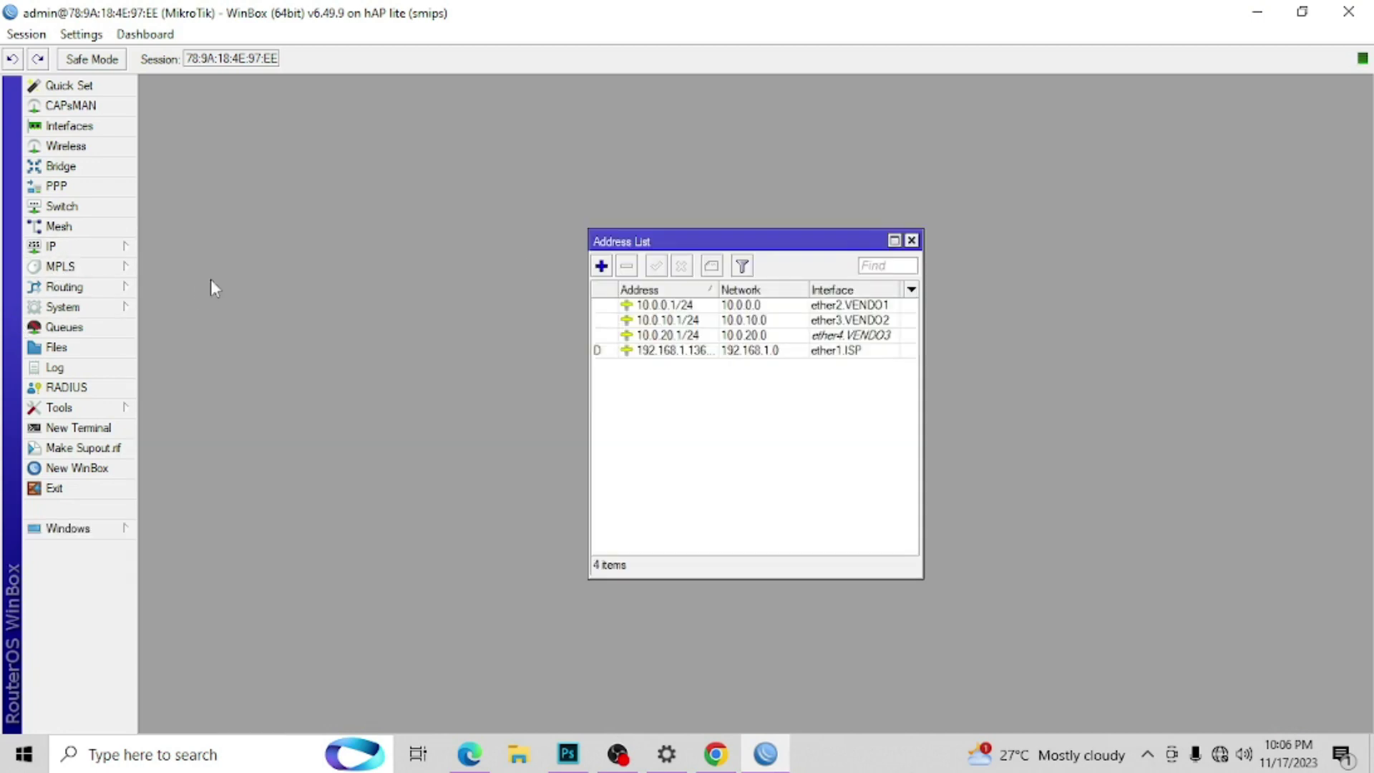
left_click(846, 322)
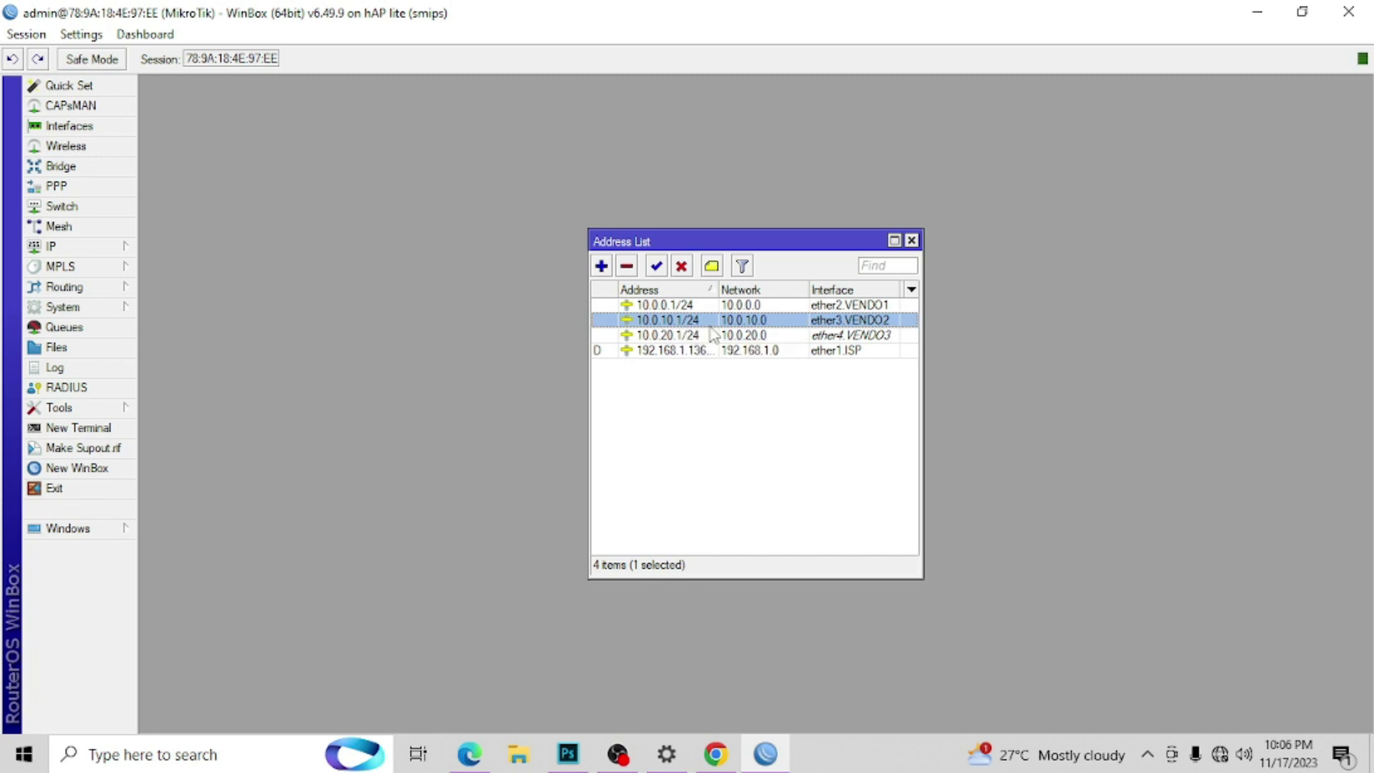
left_click(760, 306)
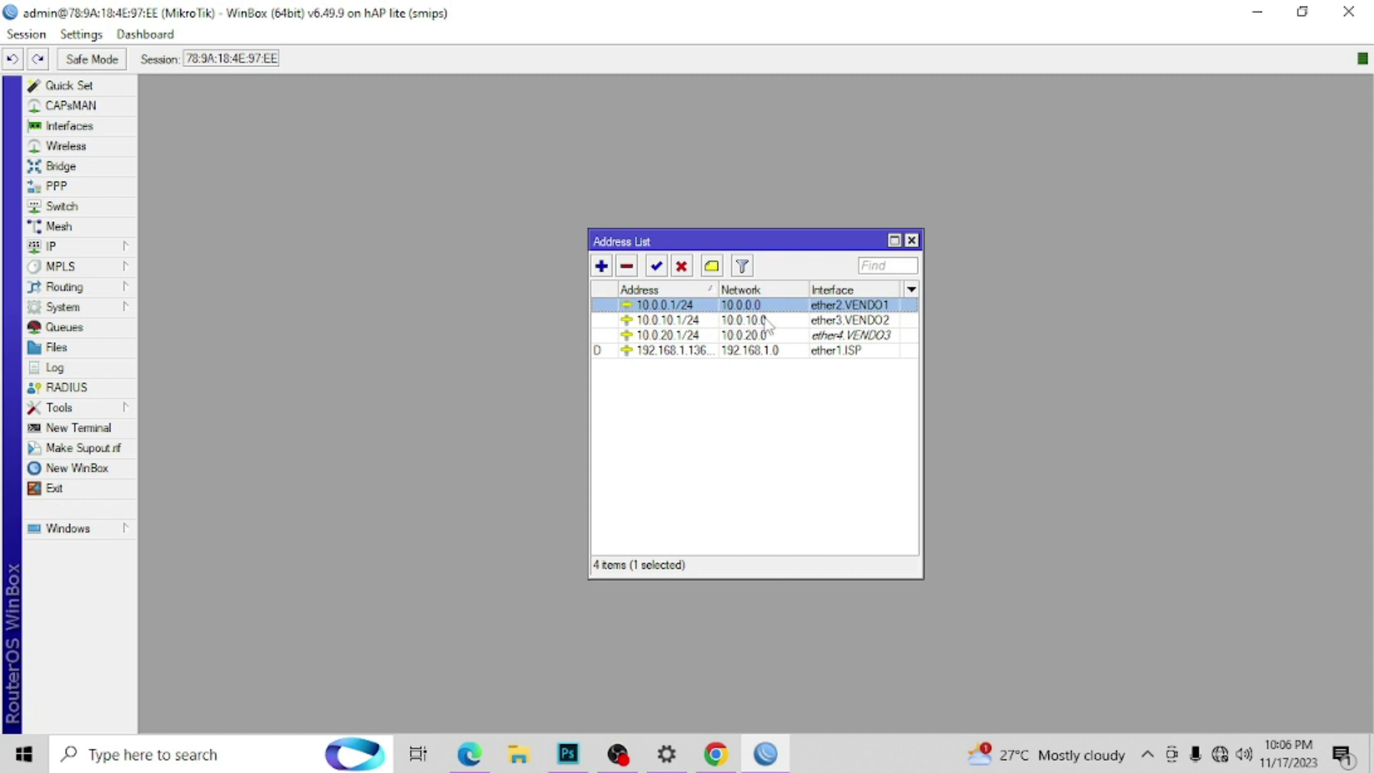
Step: Make the dhcp2 lease for 10.0.10.254 static in the DHCP Server Leases list
double_click(766, 321)
left_click(849, 322)
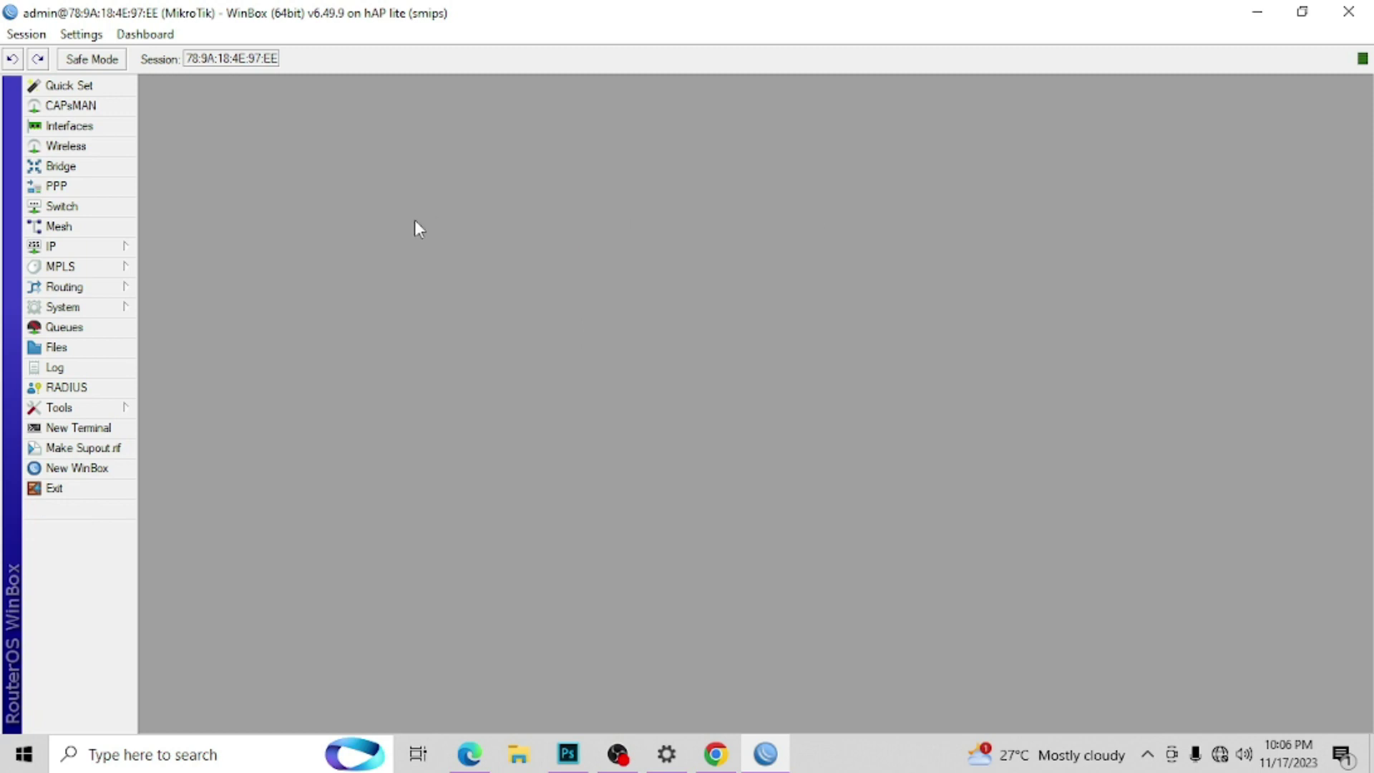
left_click(129, 247)
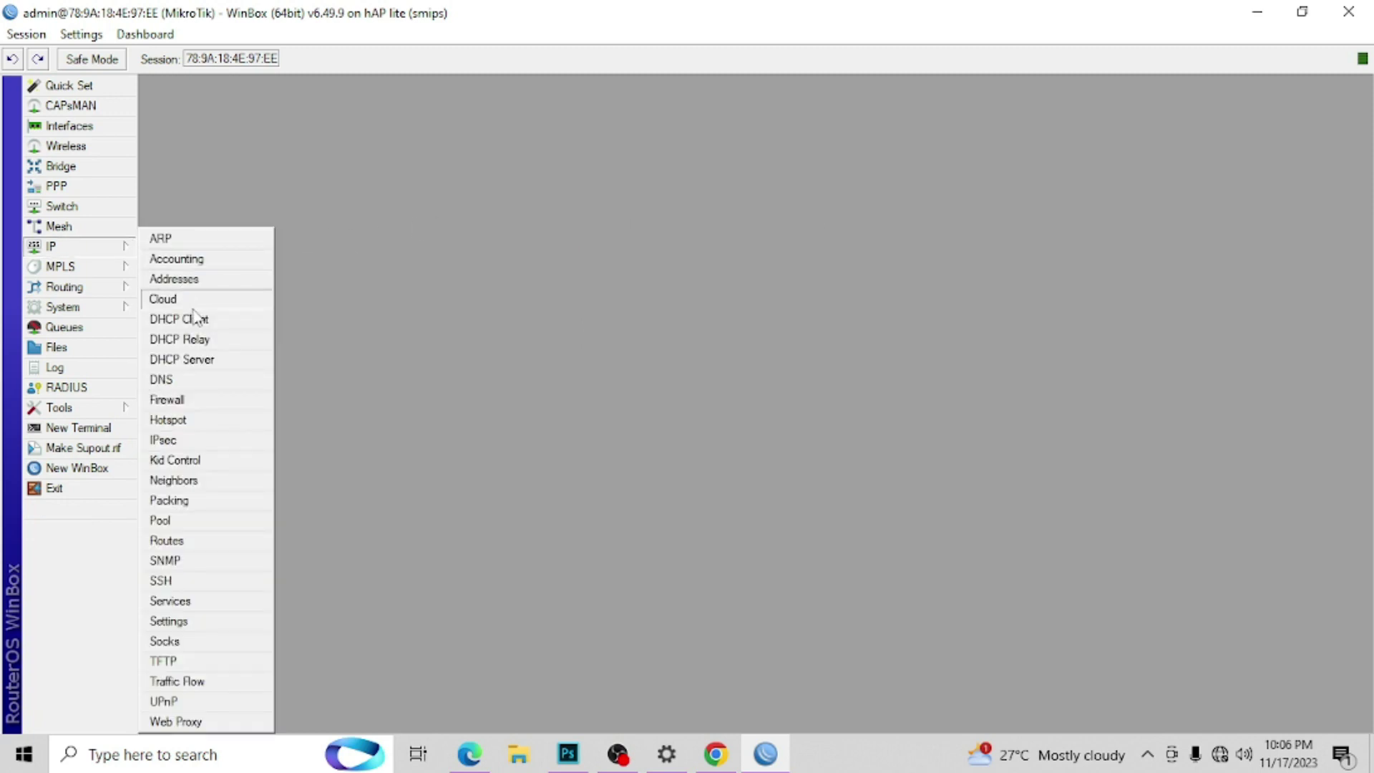
left_click(212, 365)
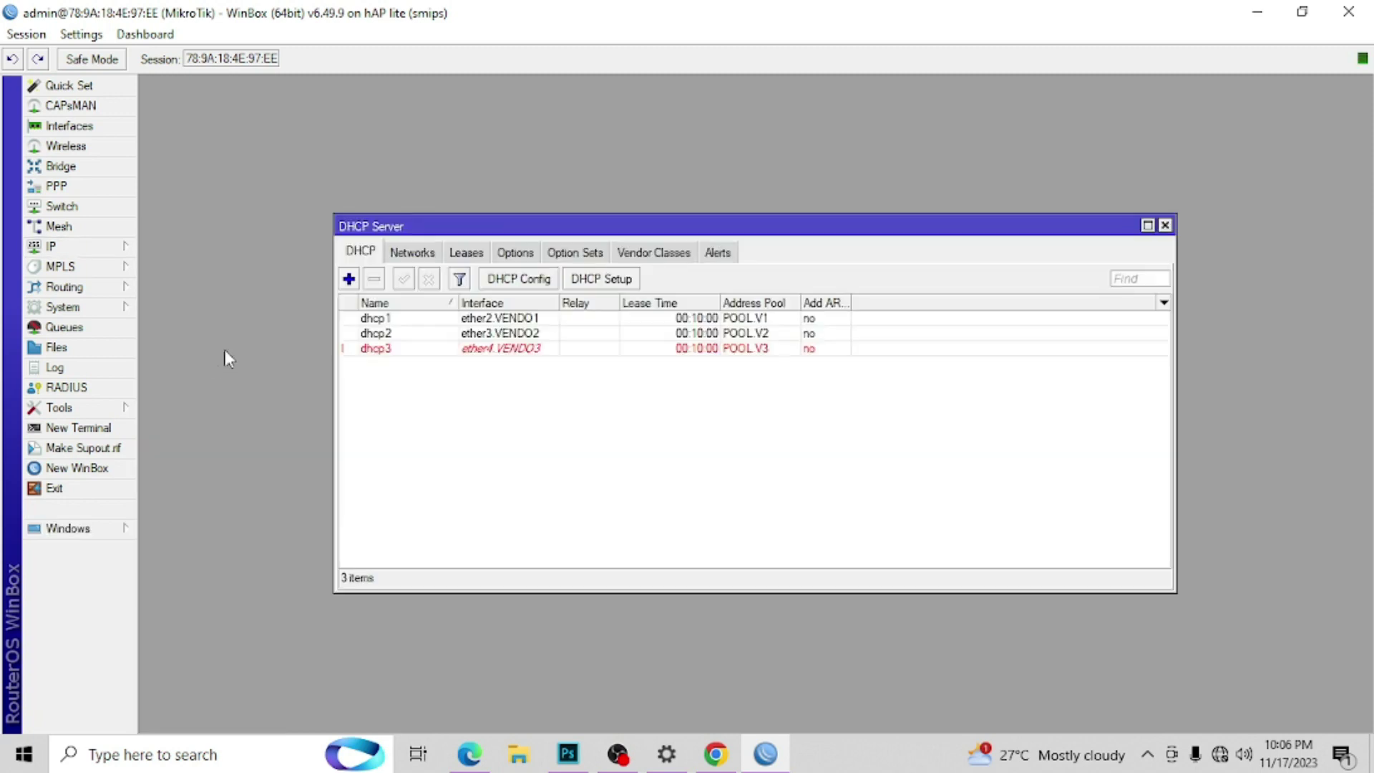
left_click(467, 254)
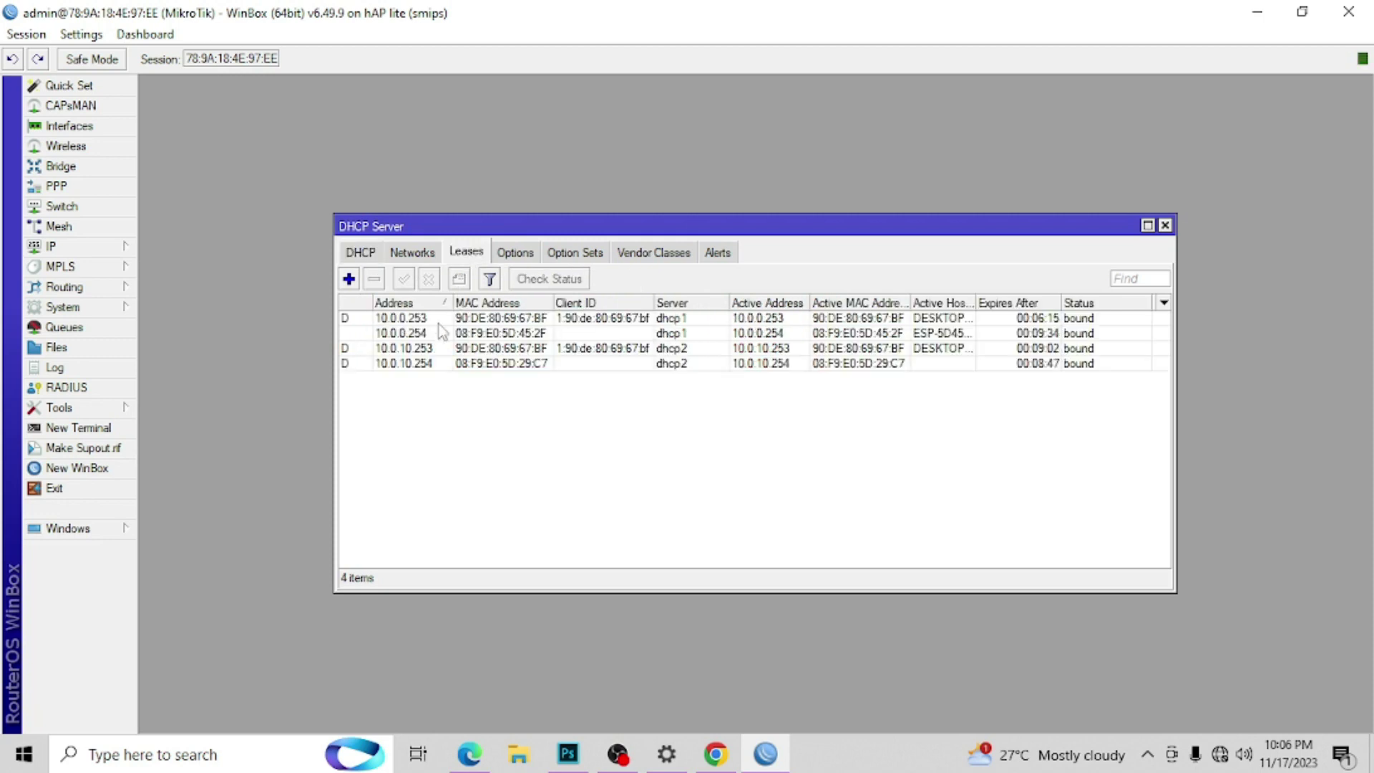
left_click(414, 366)
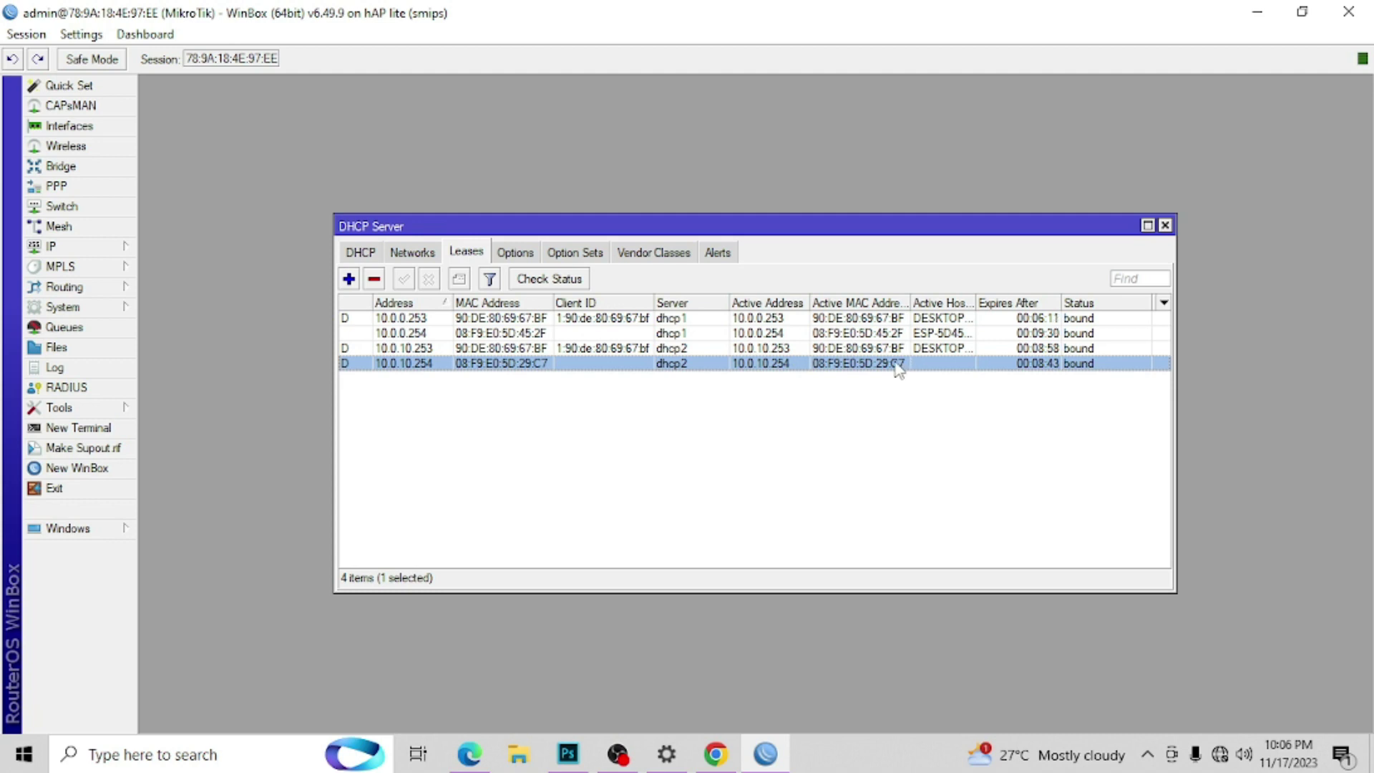
right_click(411, 370)
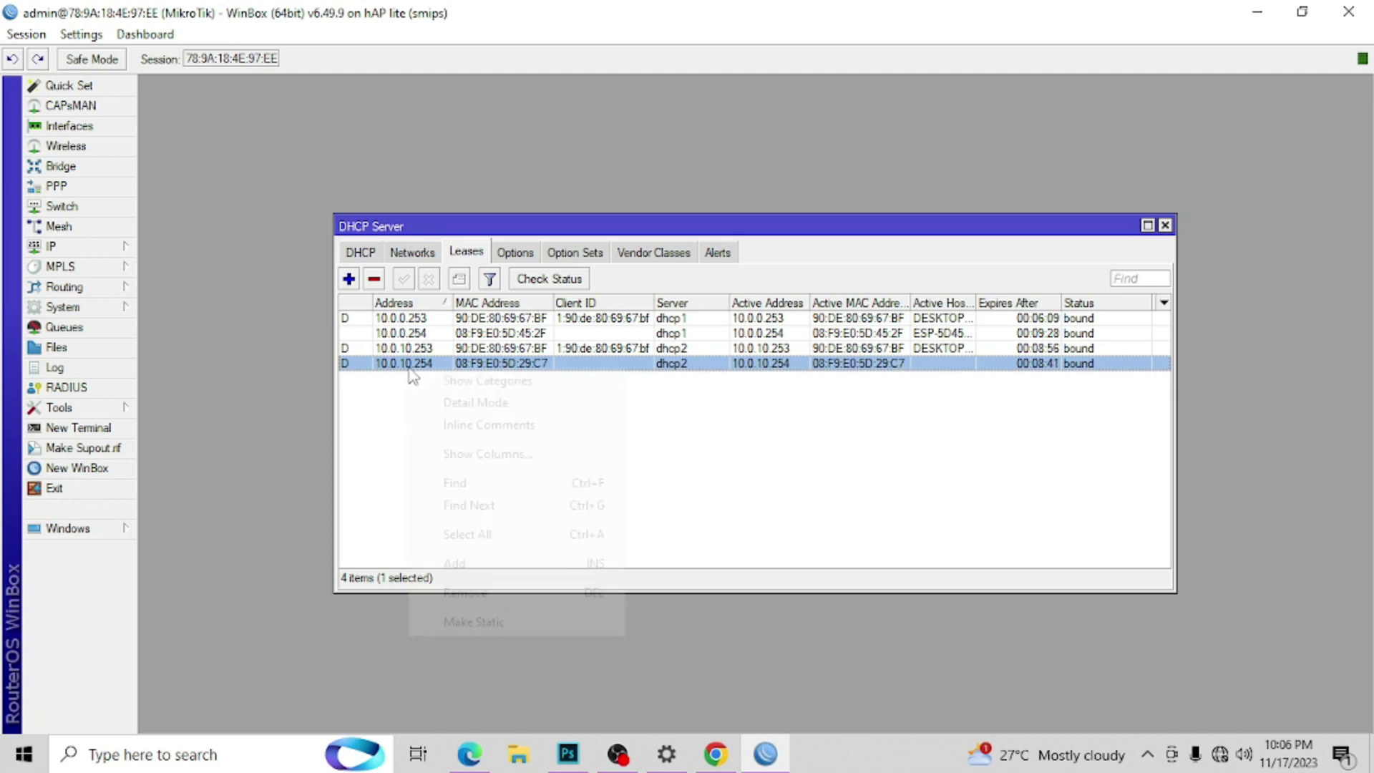
left_click(475, 622)
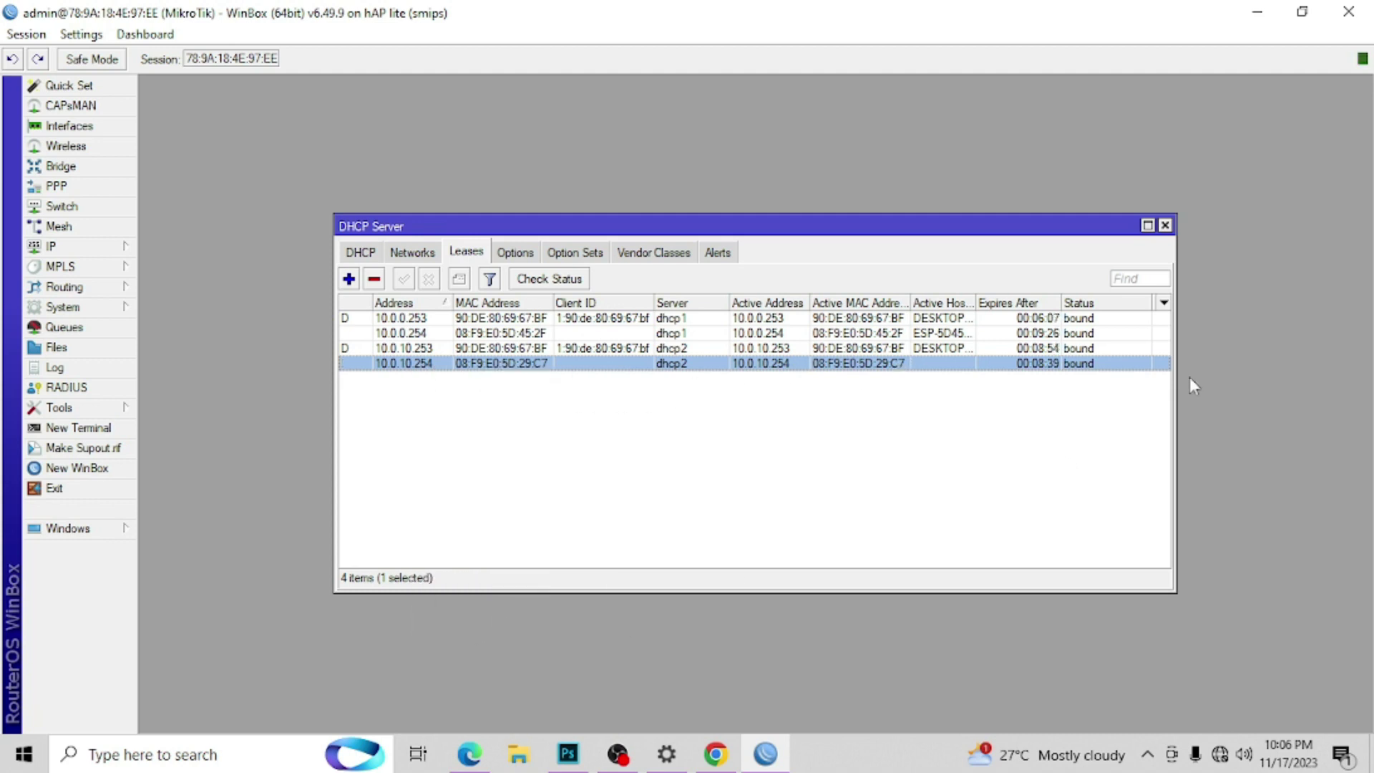
left_click(1165, 226)
left_click(118, 247)
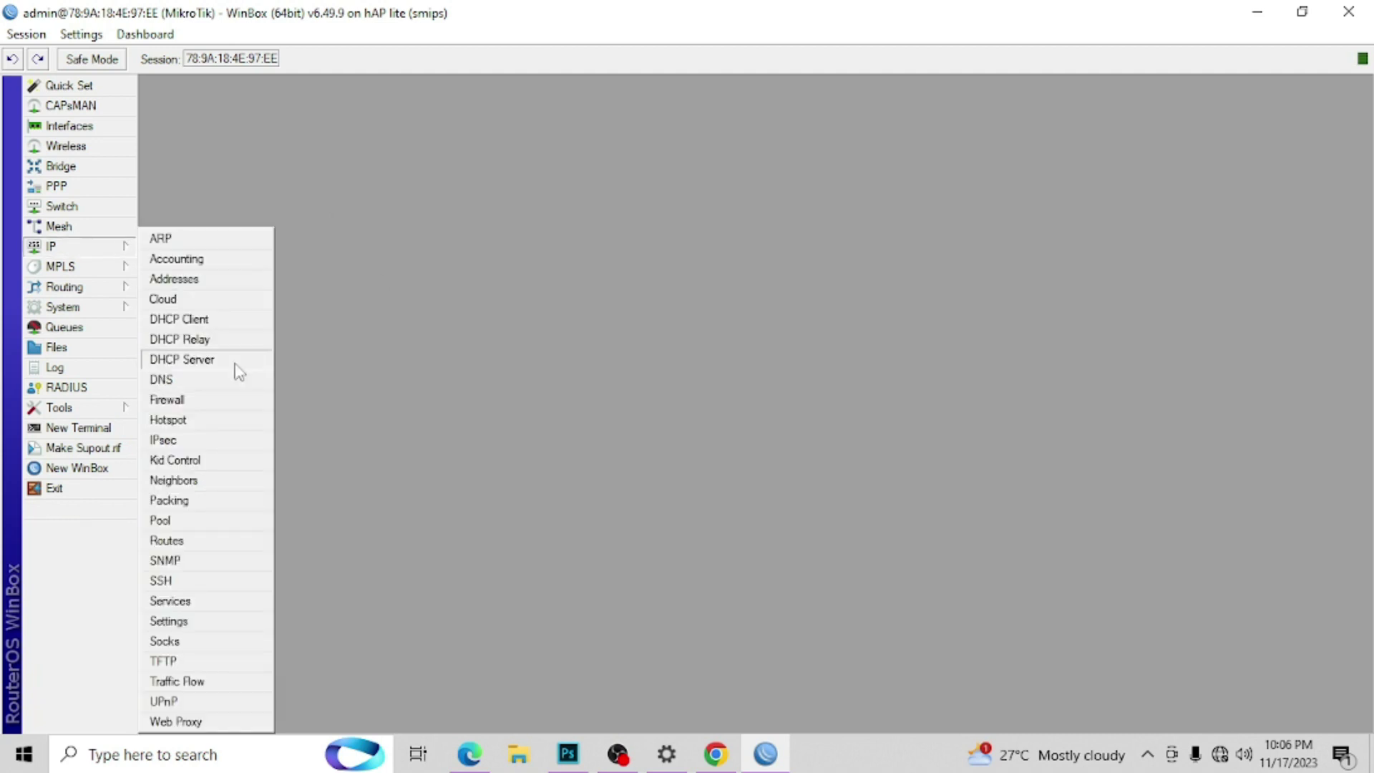
Step: Bind the HS-V2 hotspot host 10.0.10.254 as a bypassed IP binding
left_click(203, 422)
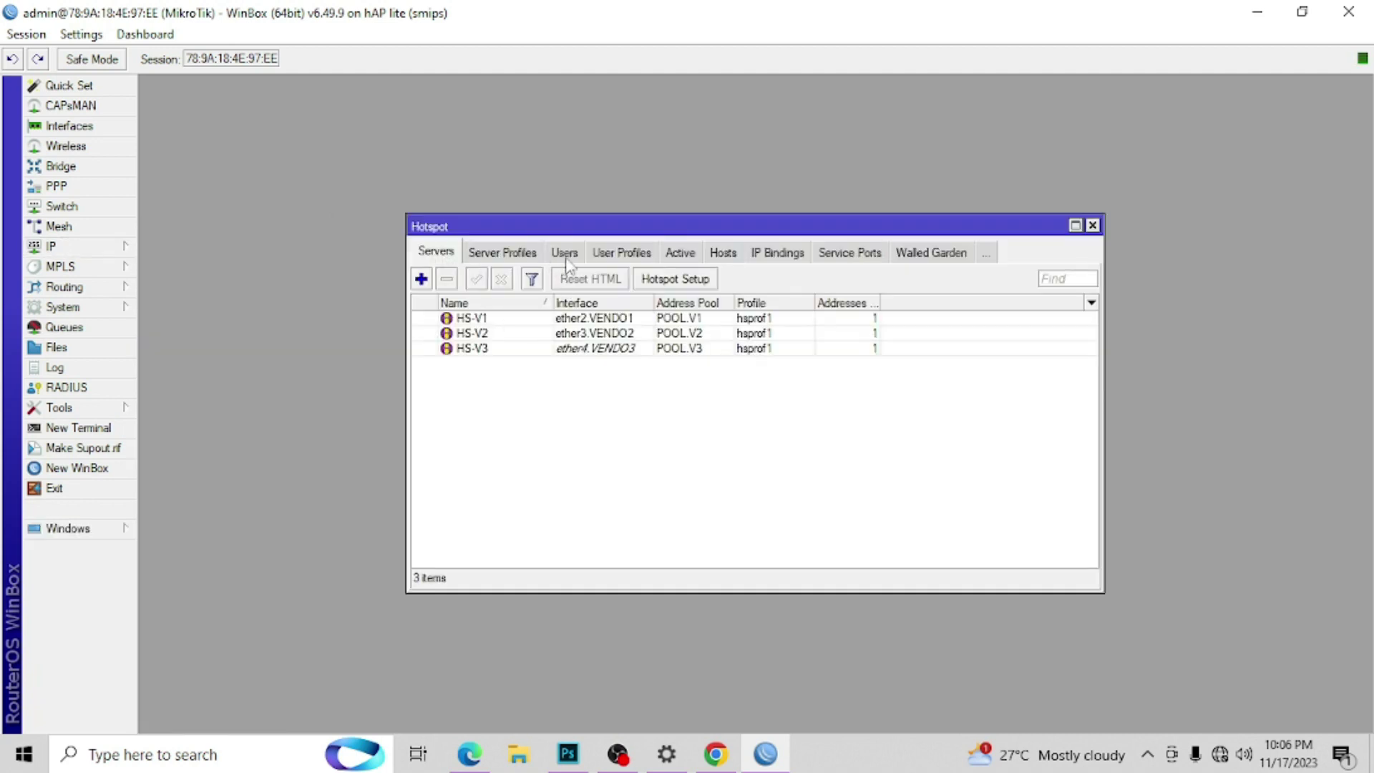
left_click(725, 256)
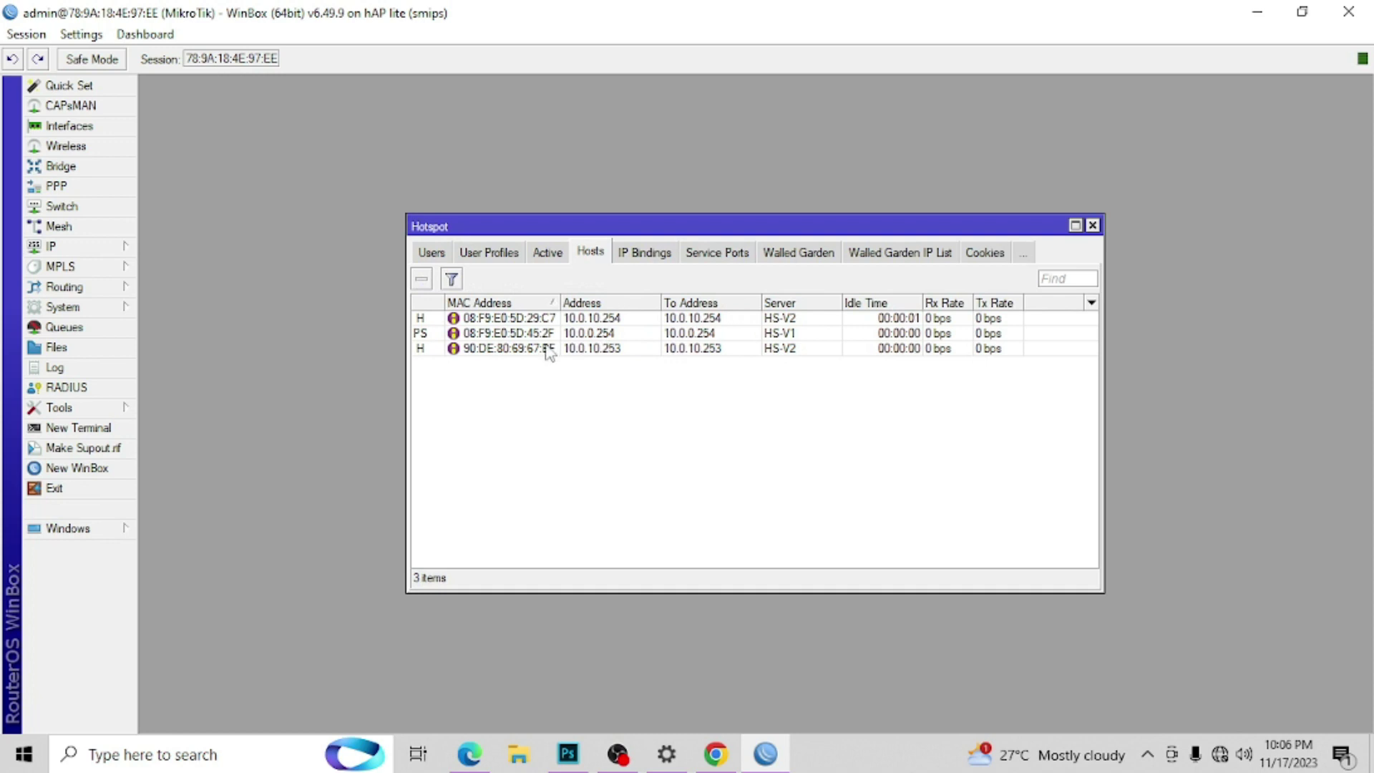
left_click(607, 324)
right_click(608, 324)
left_click(697, 488)
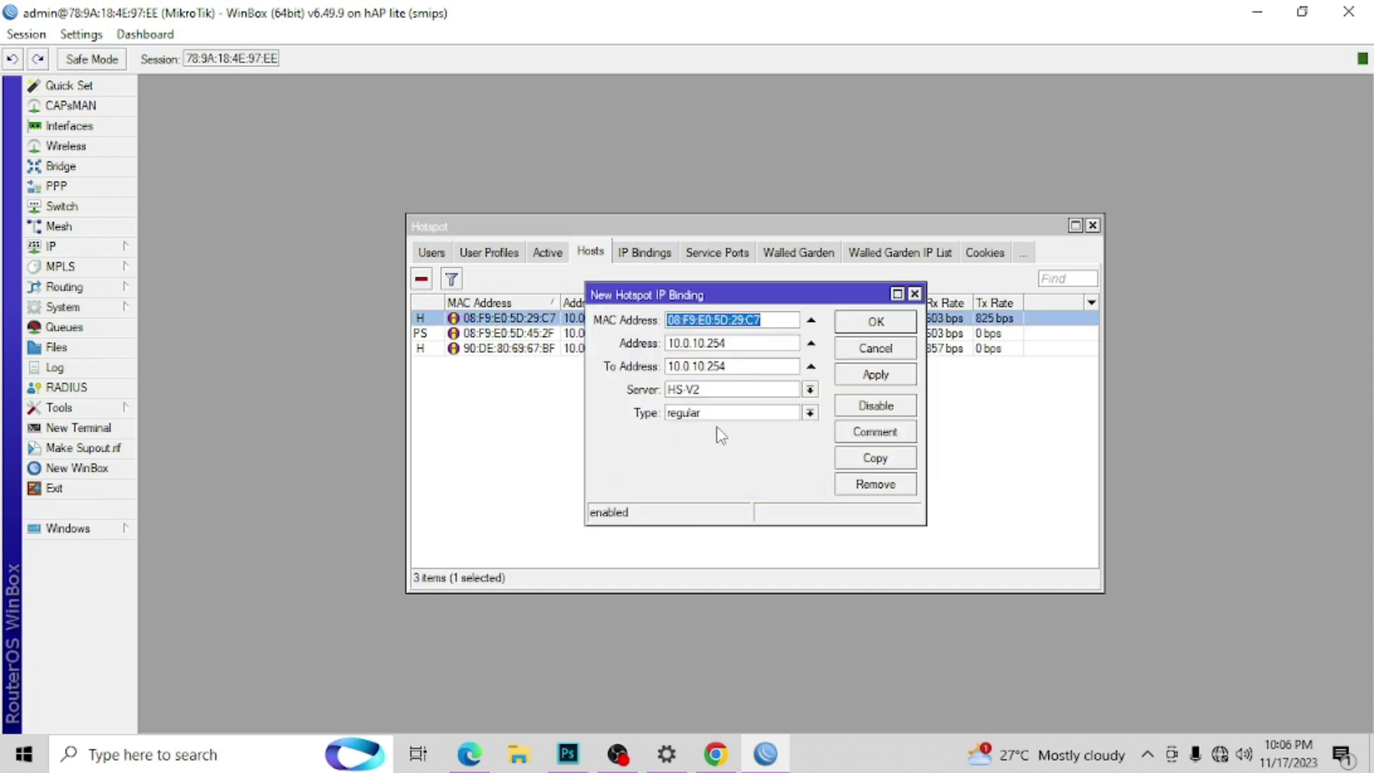
left_click(719, 418)
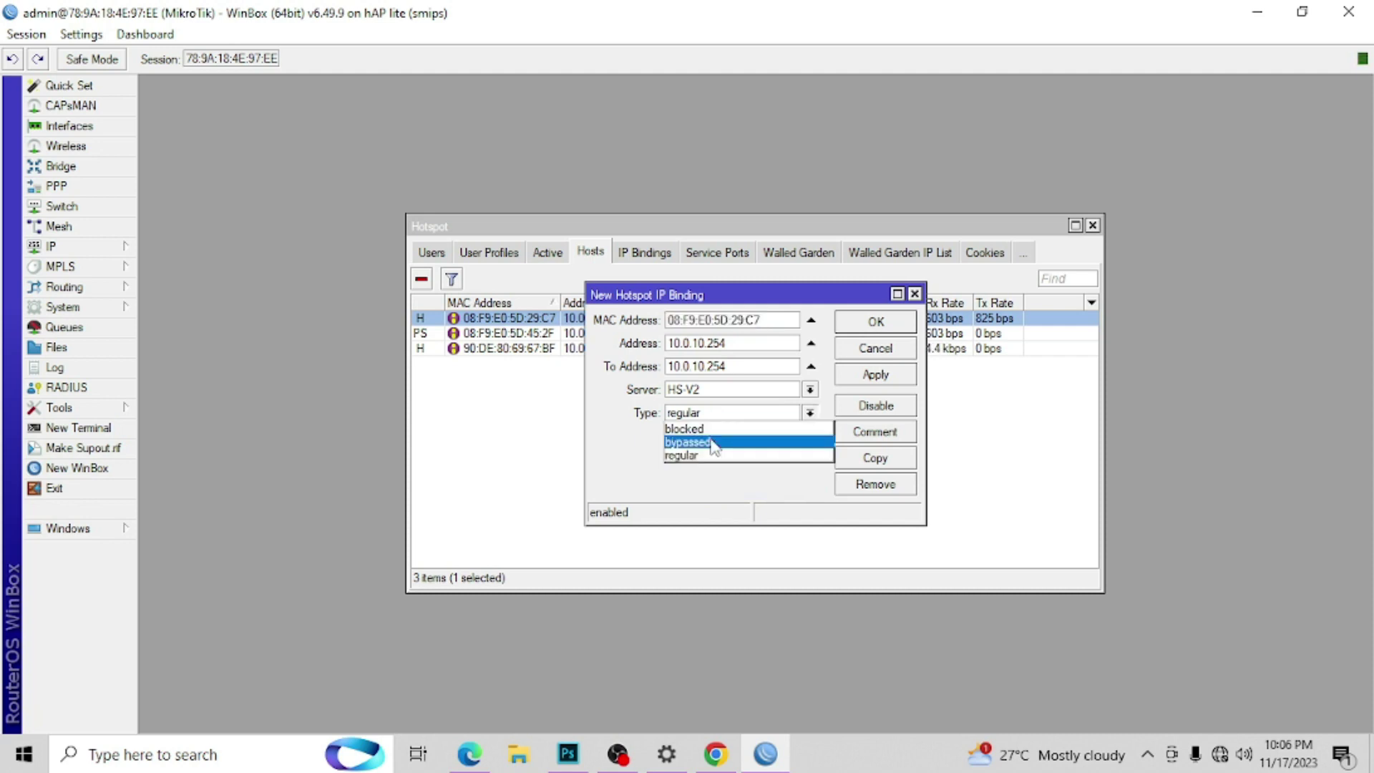
left_click(709, 440)
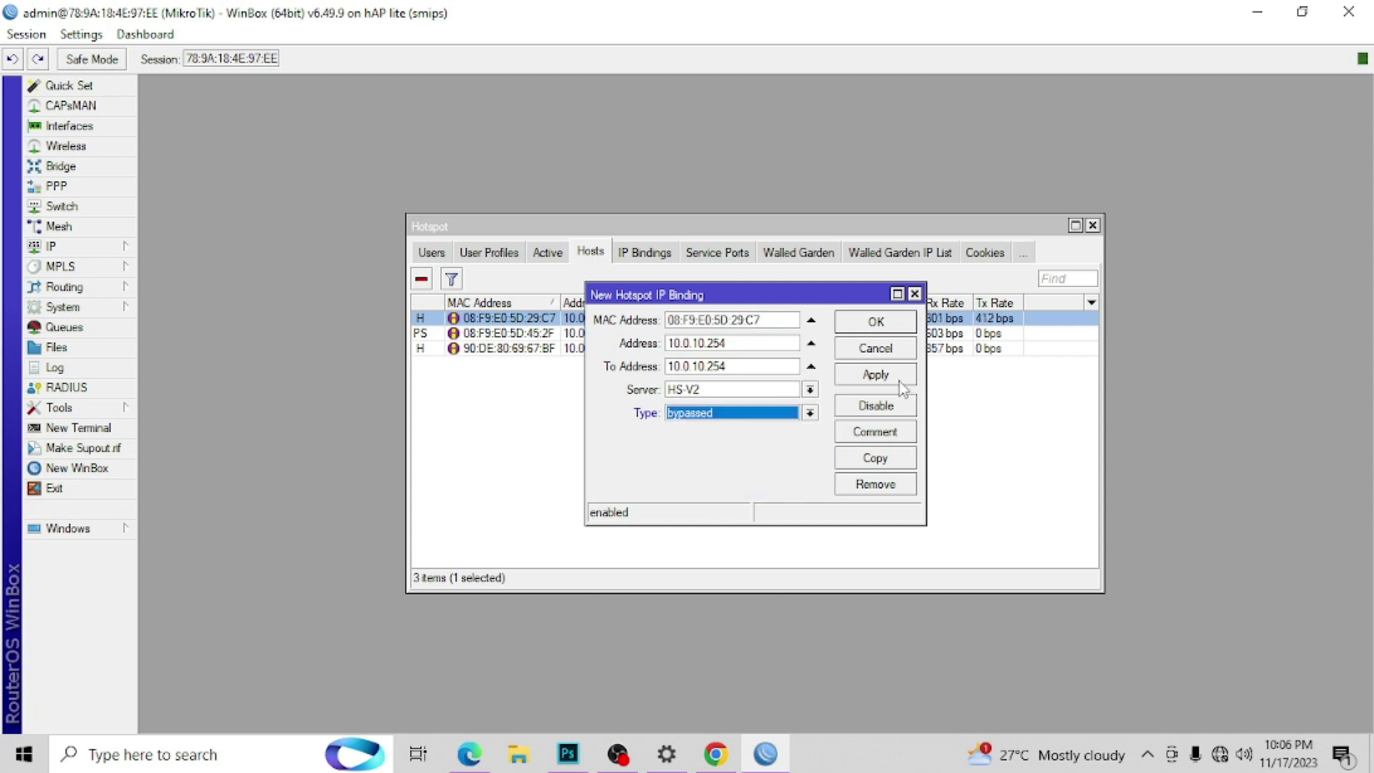
left_click(900, 379)
left_click(898, 327)
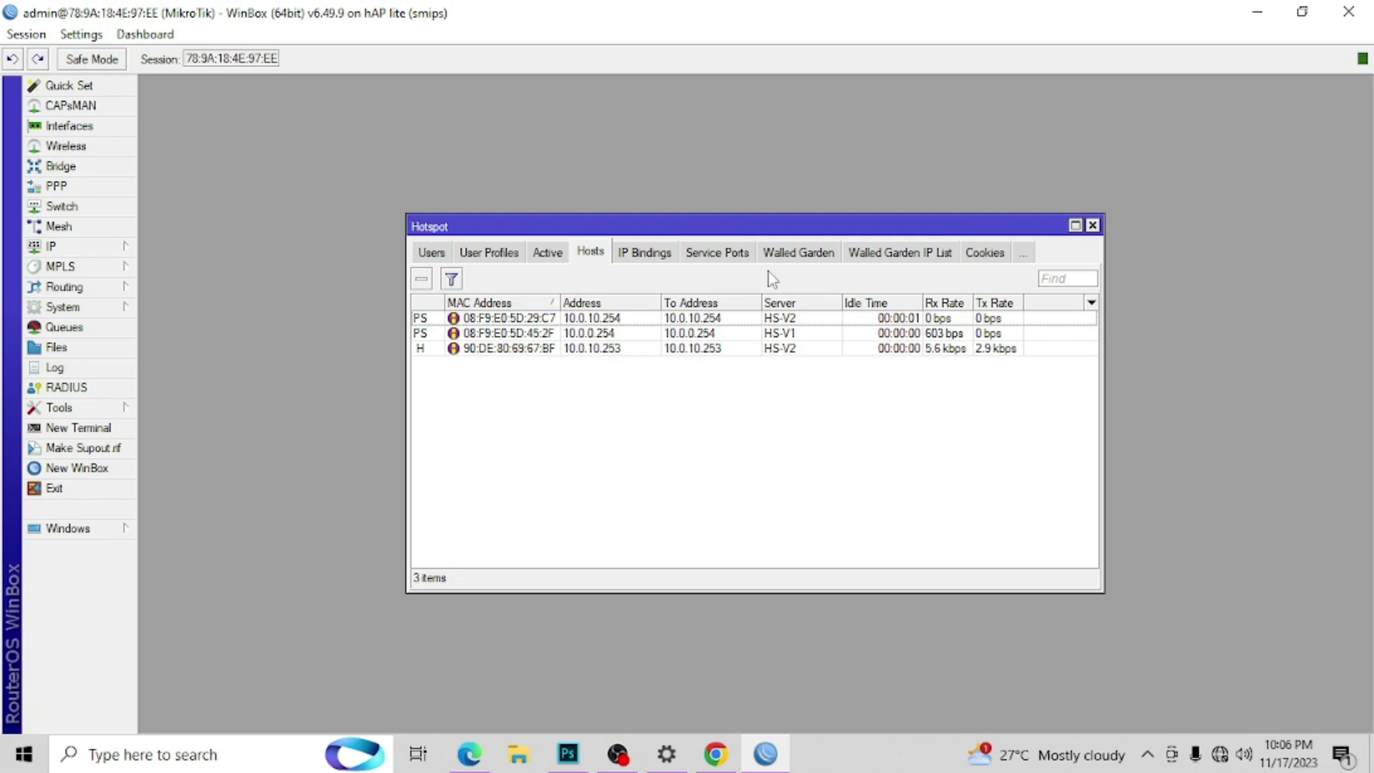
Step: Copy the walled garden IP entry with Dst. Address 10.0.10.254 and verify both entries
left_click(911, 259)
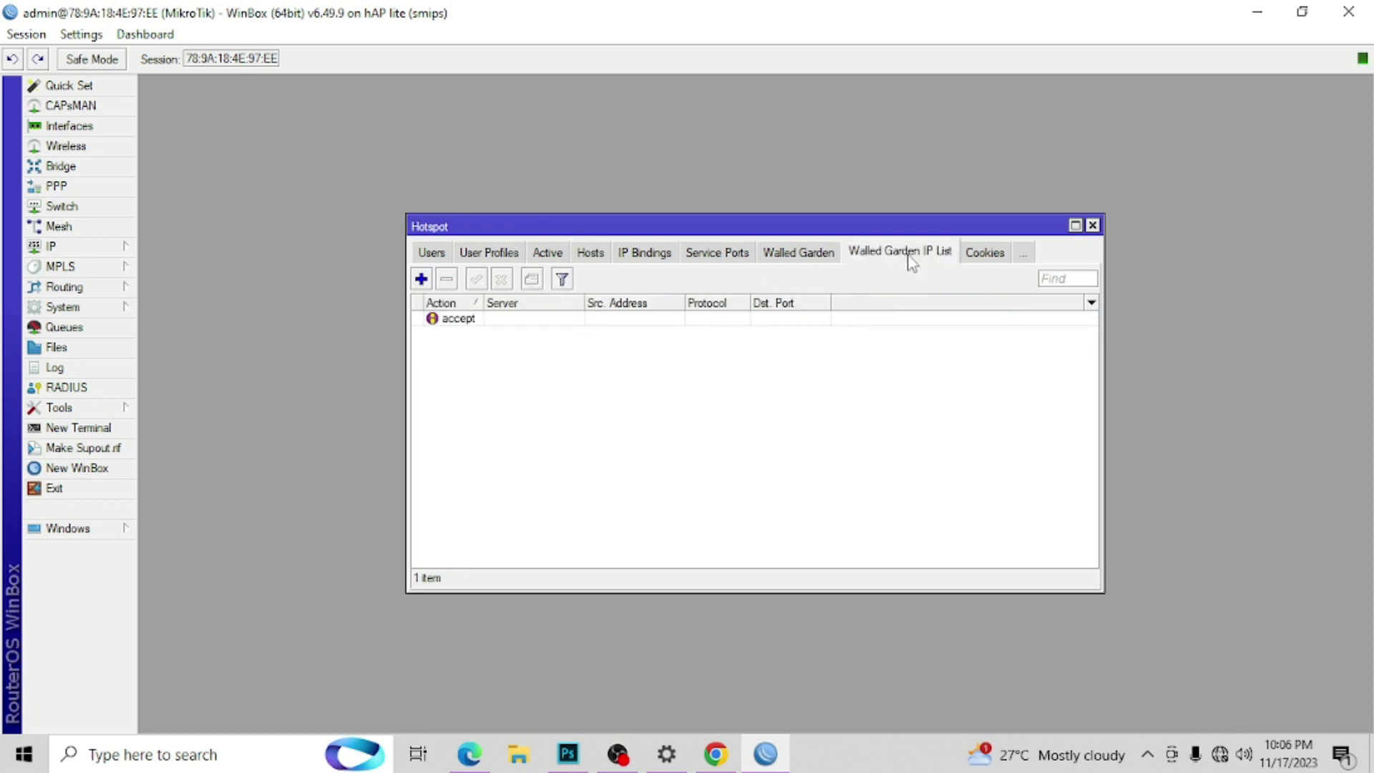
double_click(458, 320)
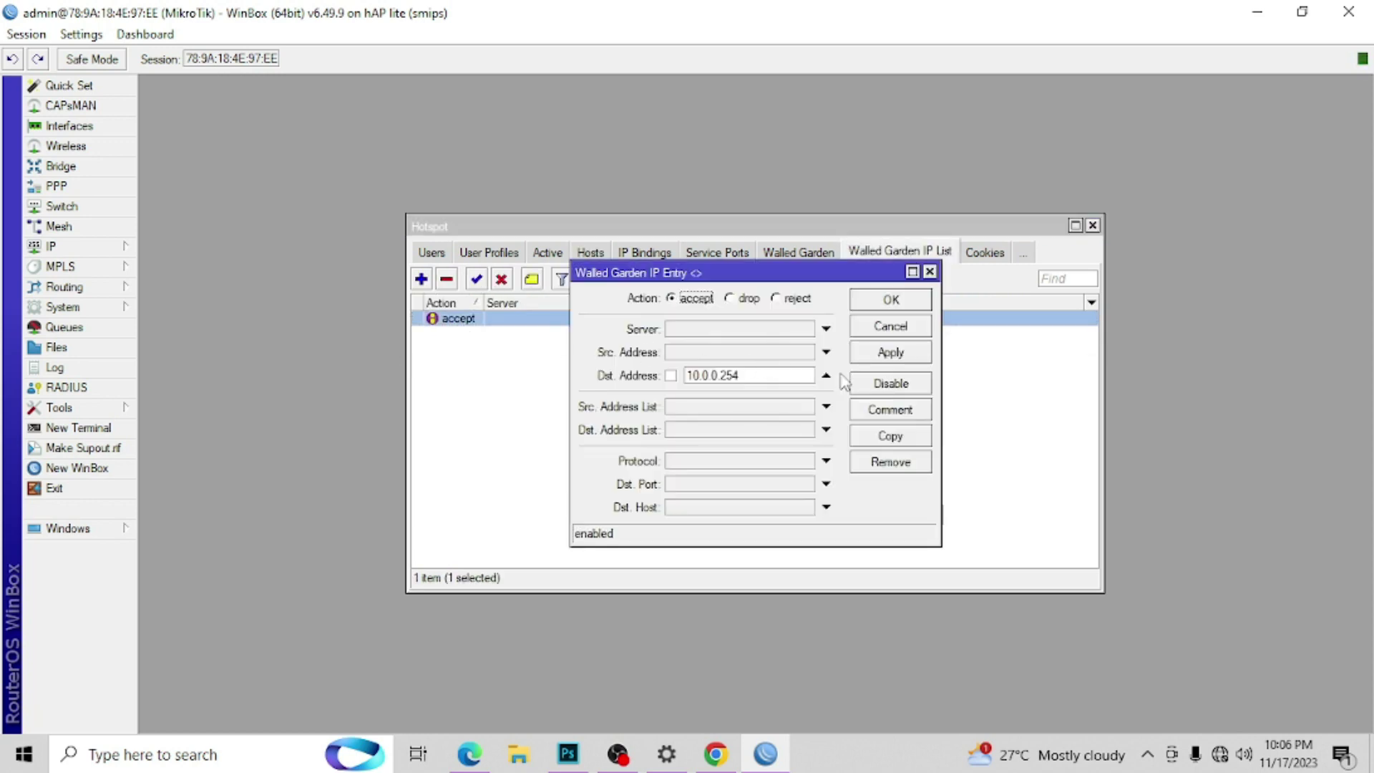
left_click(893, 436)
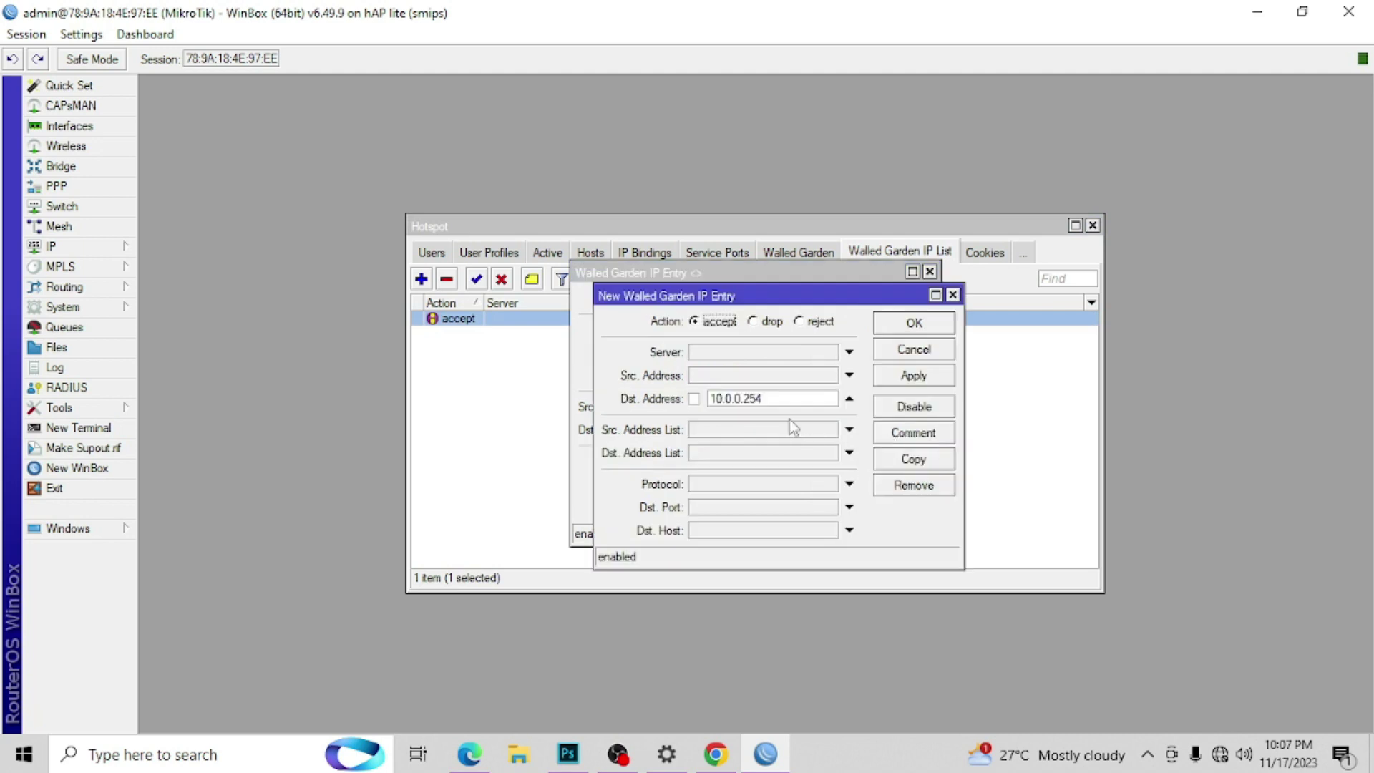
left_click(735, 398)
left_click(916, 326)
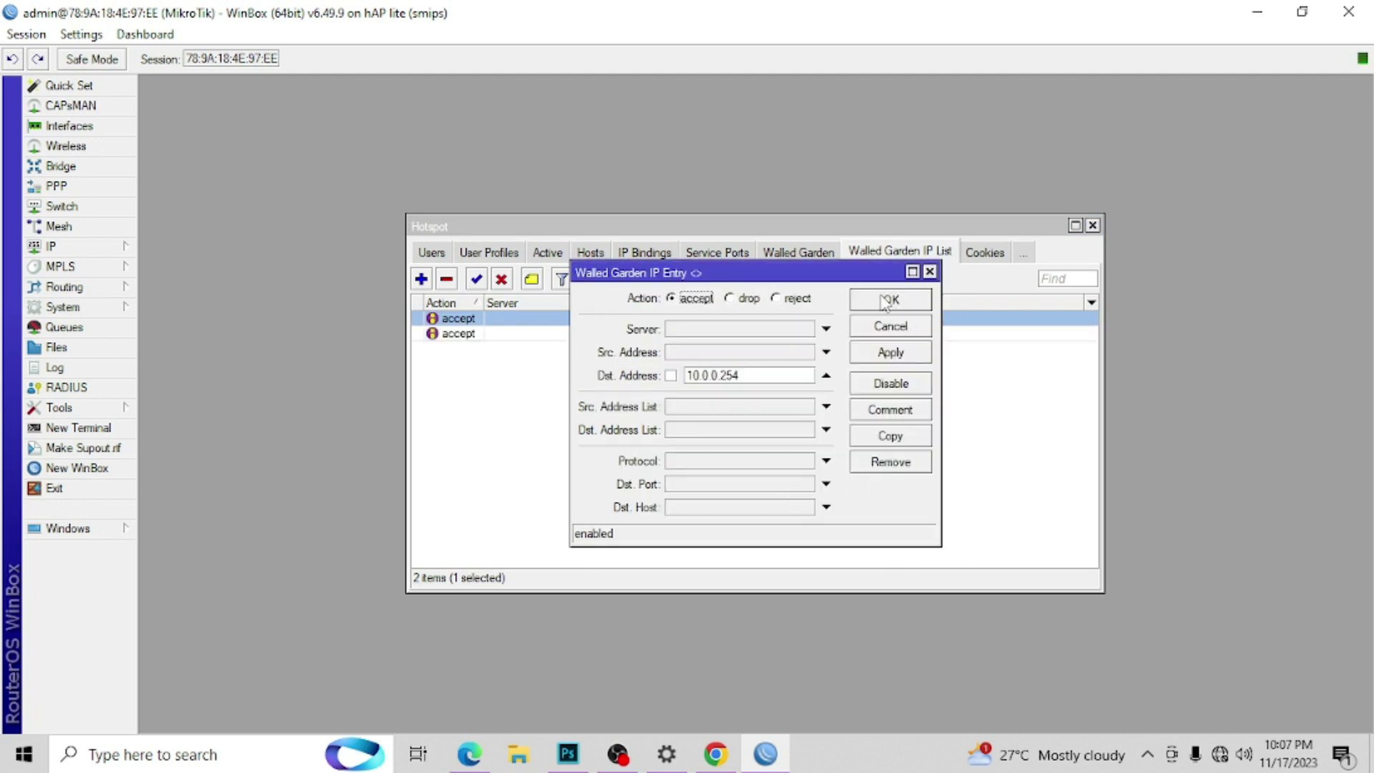
left_click(887, 301)
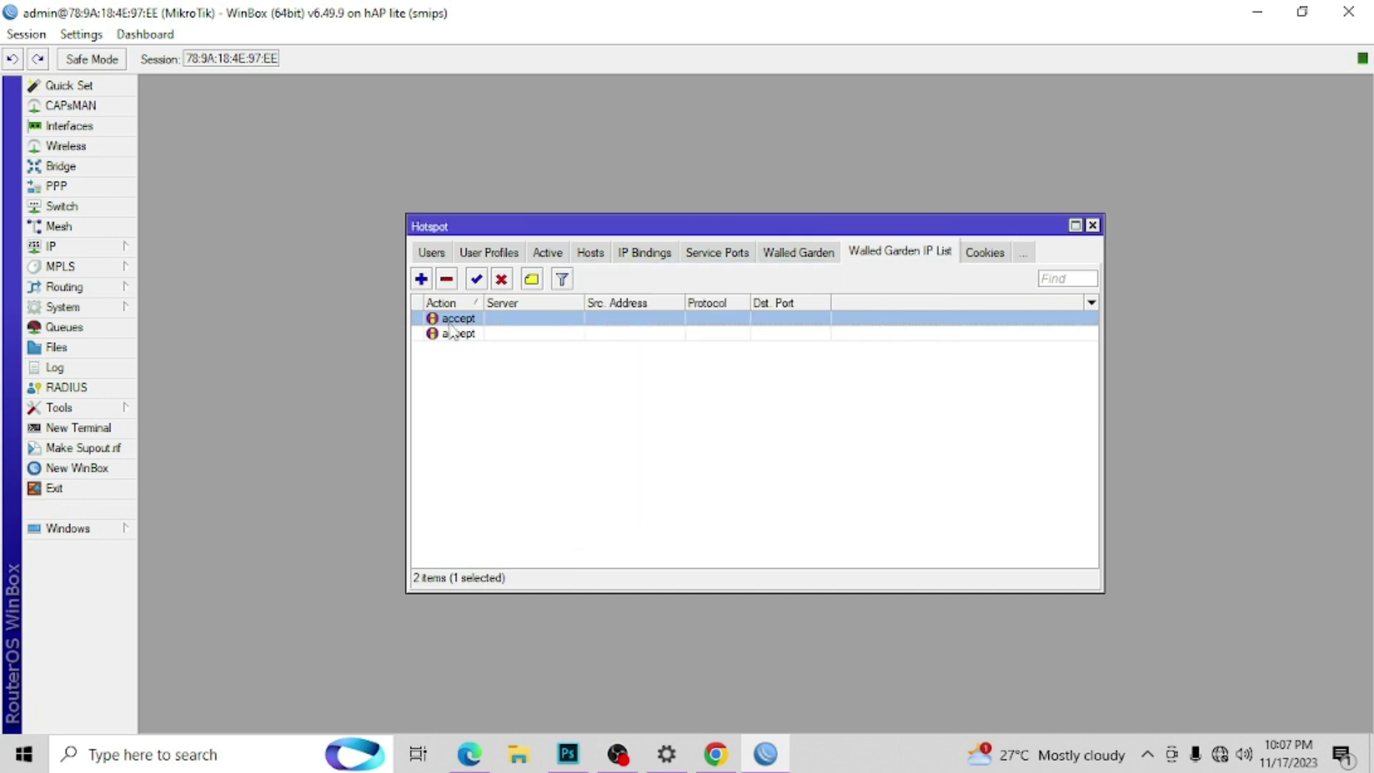
double_click(477, 321)
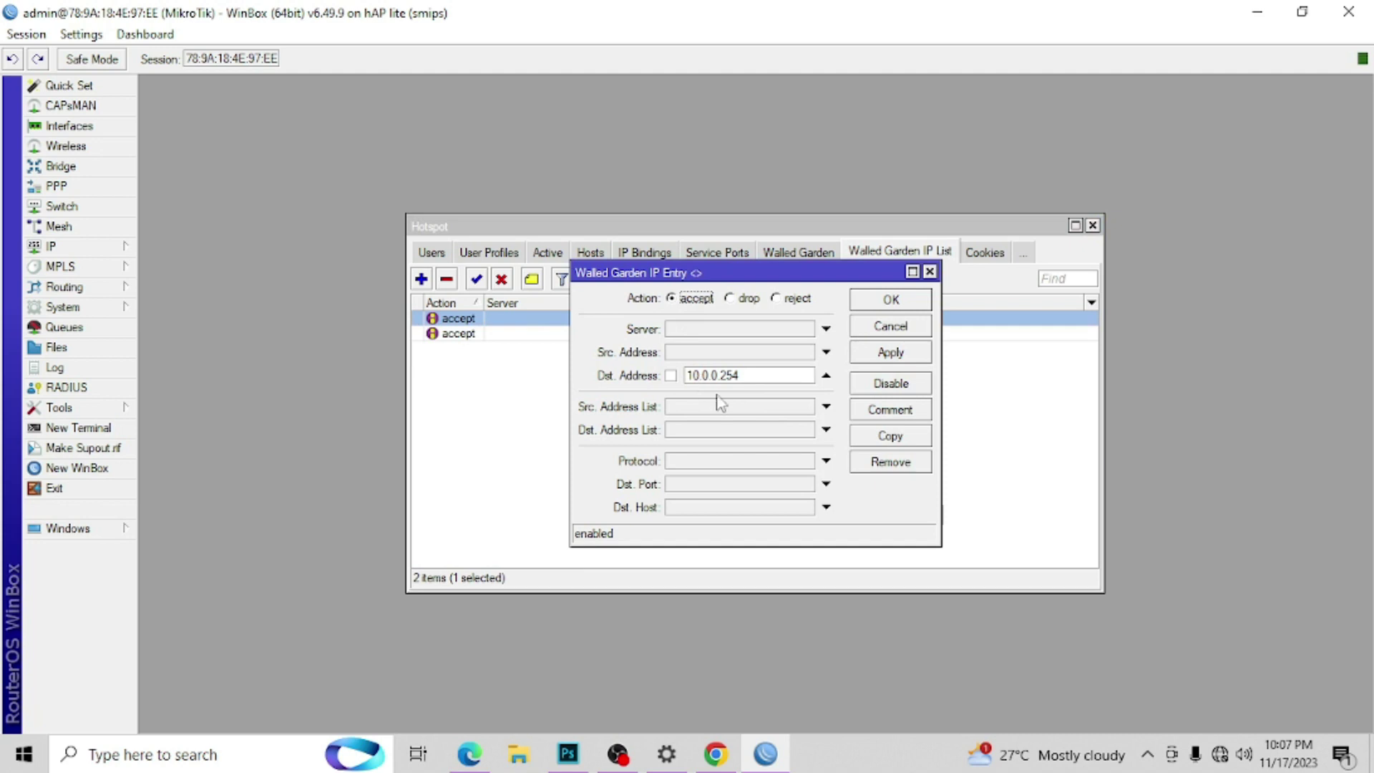
left_click(882, 325)
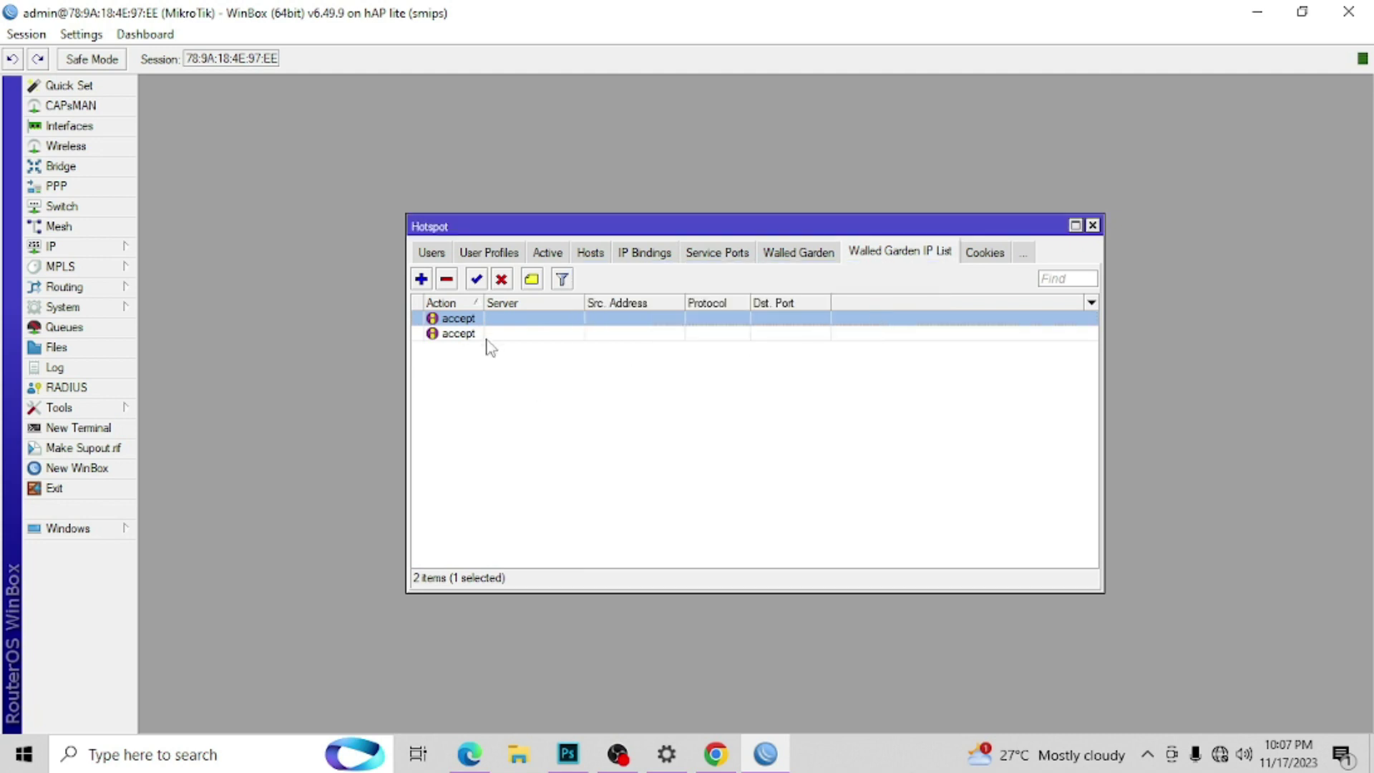
double_click(487, 335)
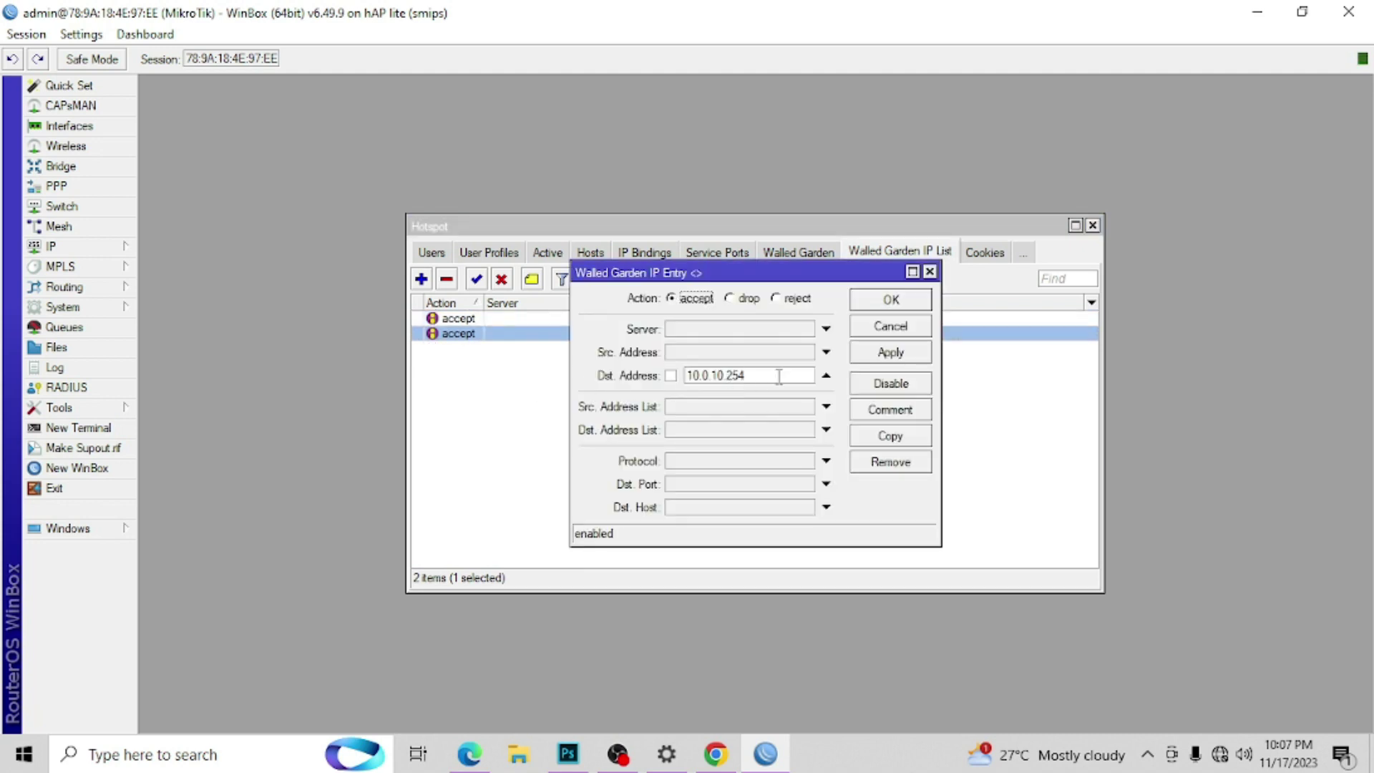
left_click(890, 301)
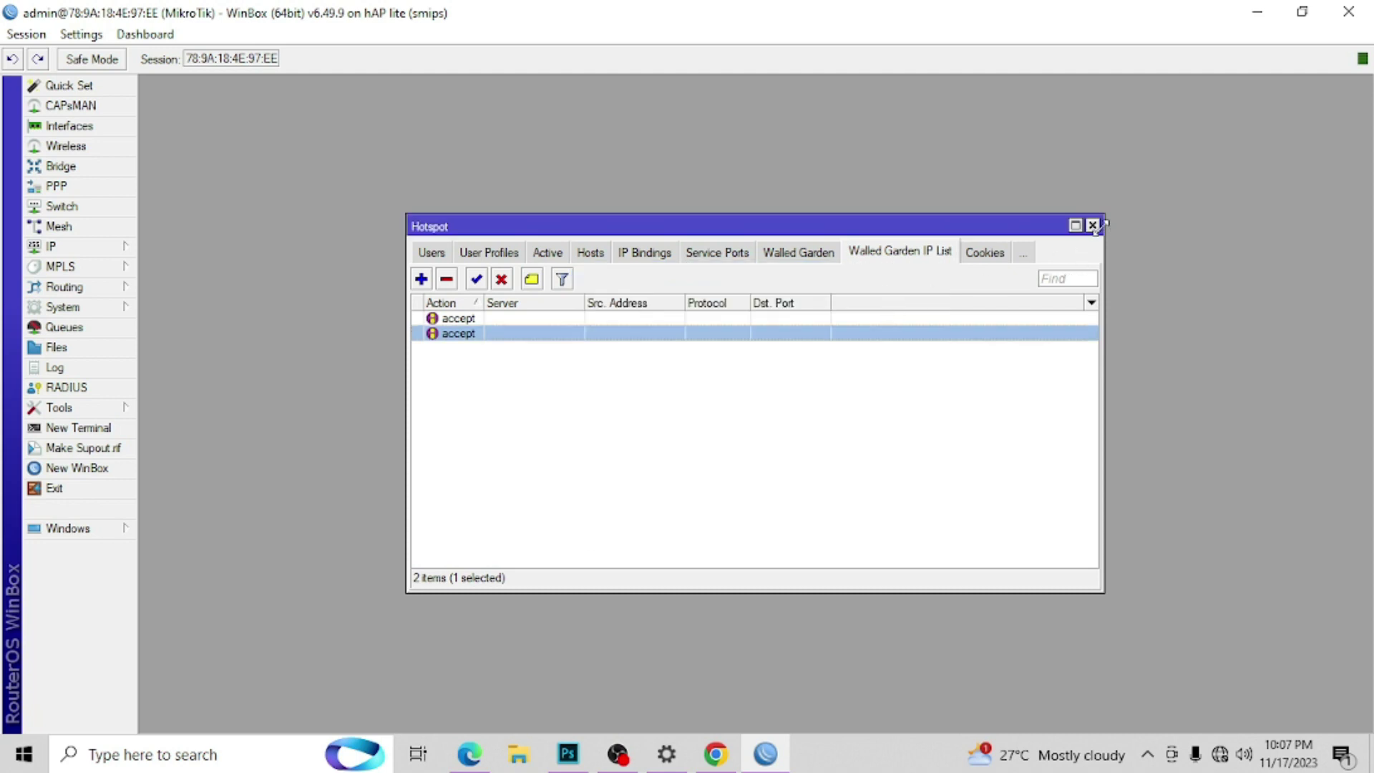
Step: Comment the walled garden entries vendo1 and vendo2, then close the Hotspot window
double_click(715, 318)
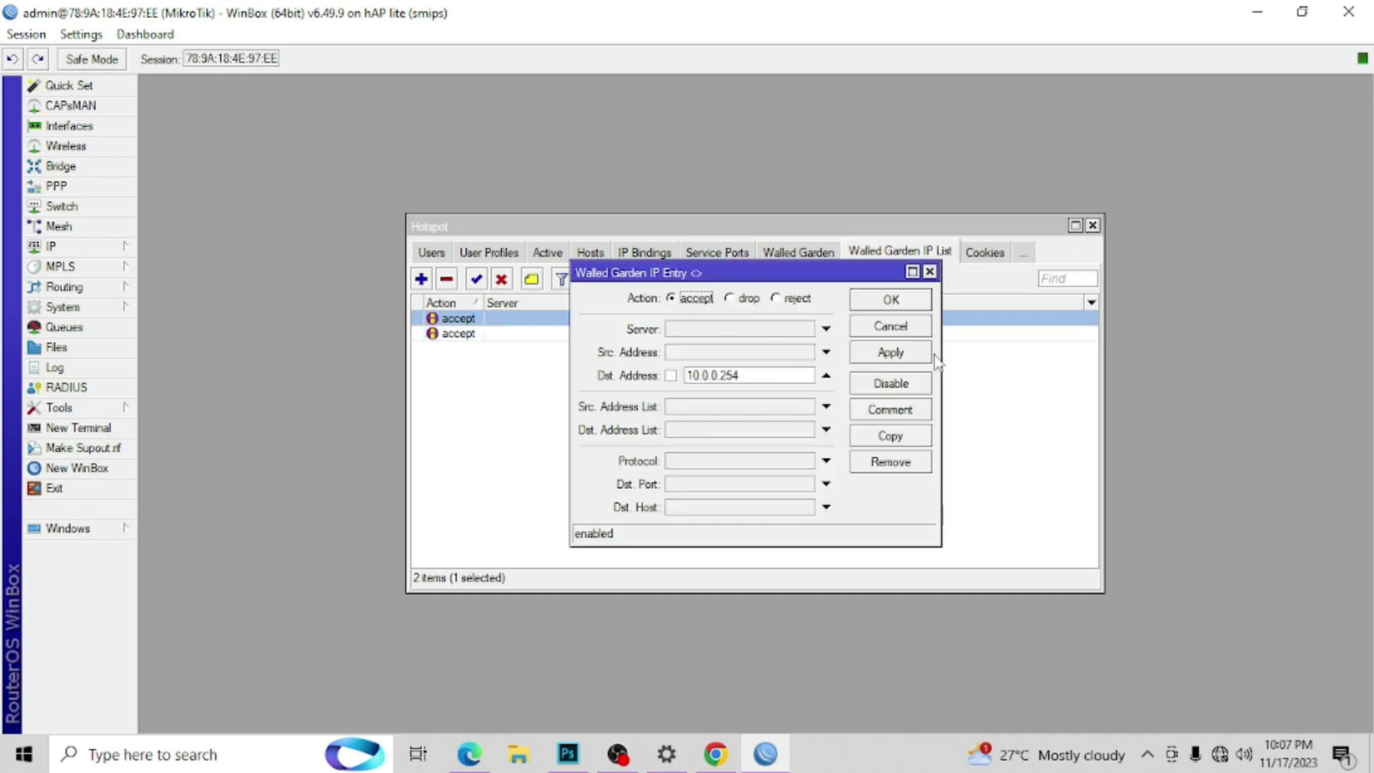
left_click(900, 418)
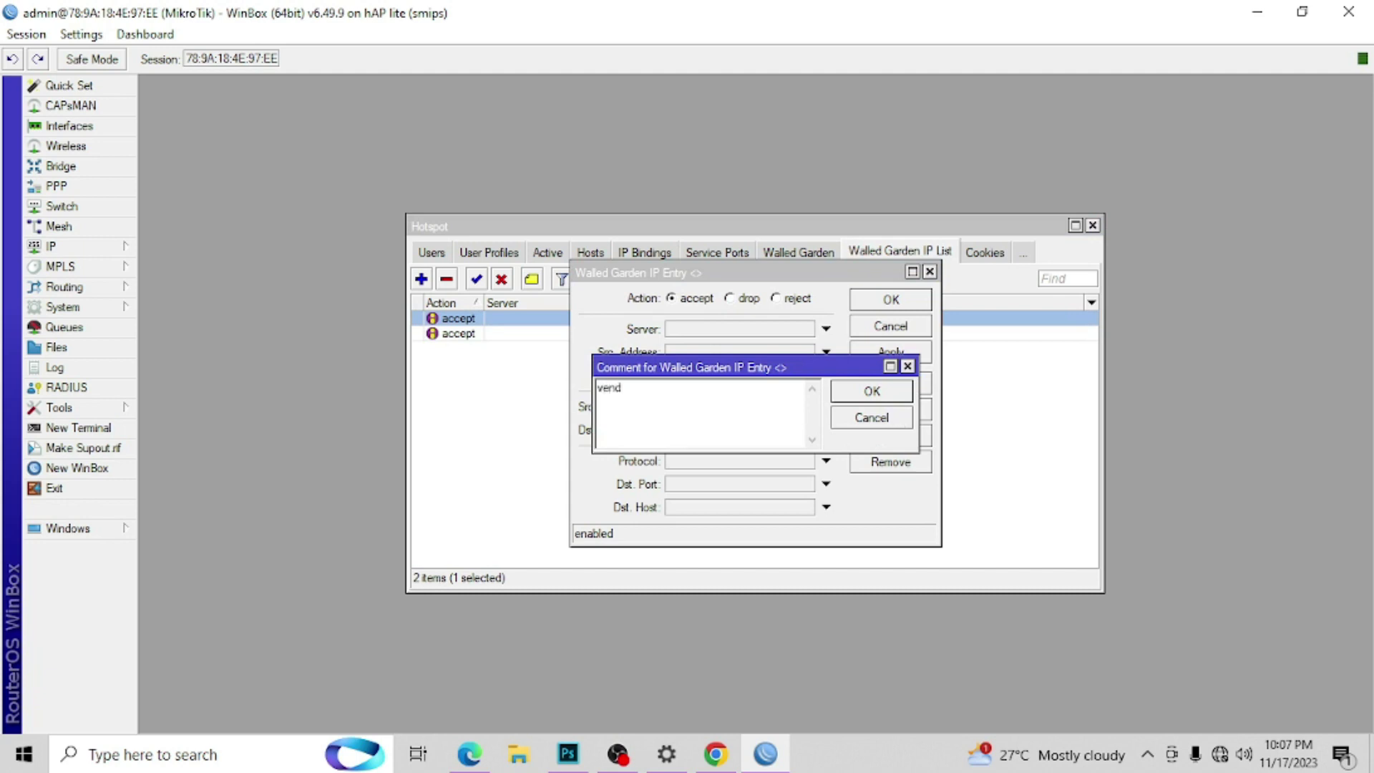
key("Return")
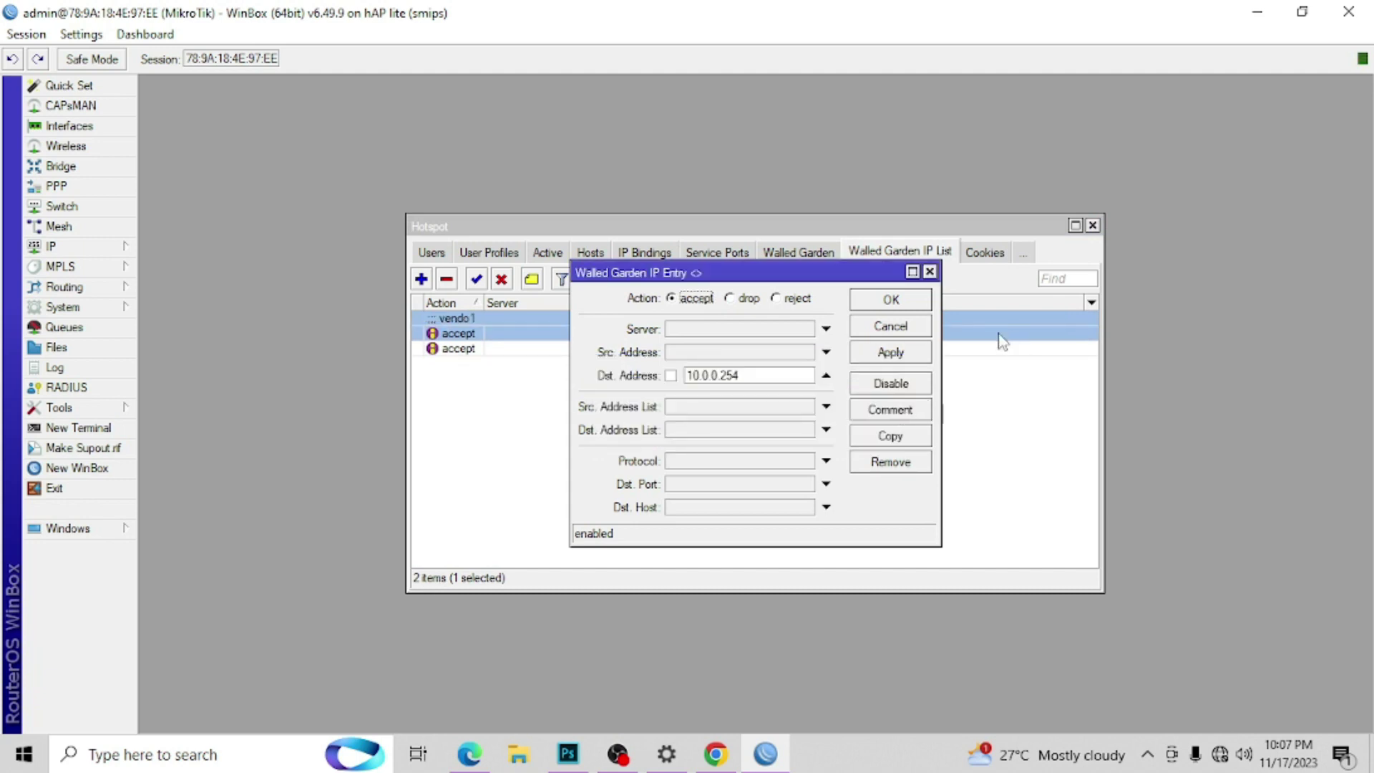
left_click(896, 299)
left_click(491, 351)
double_click(491, 352)
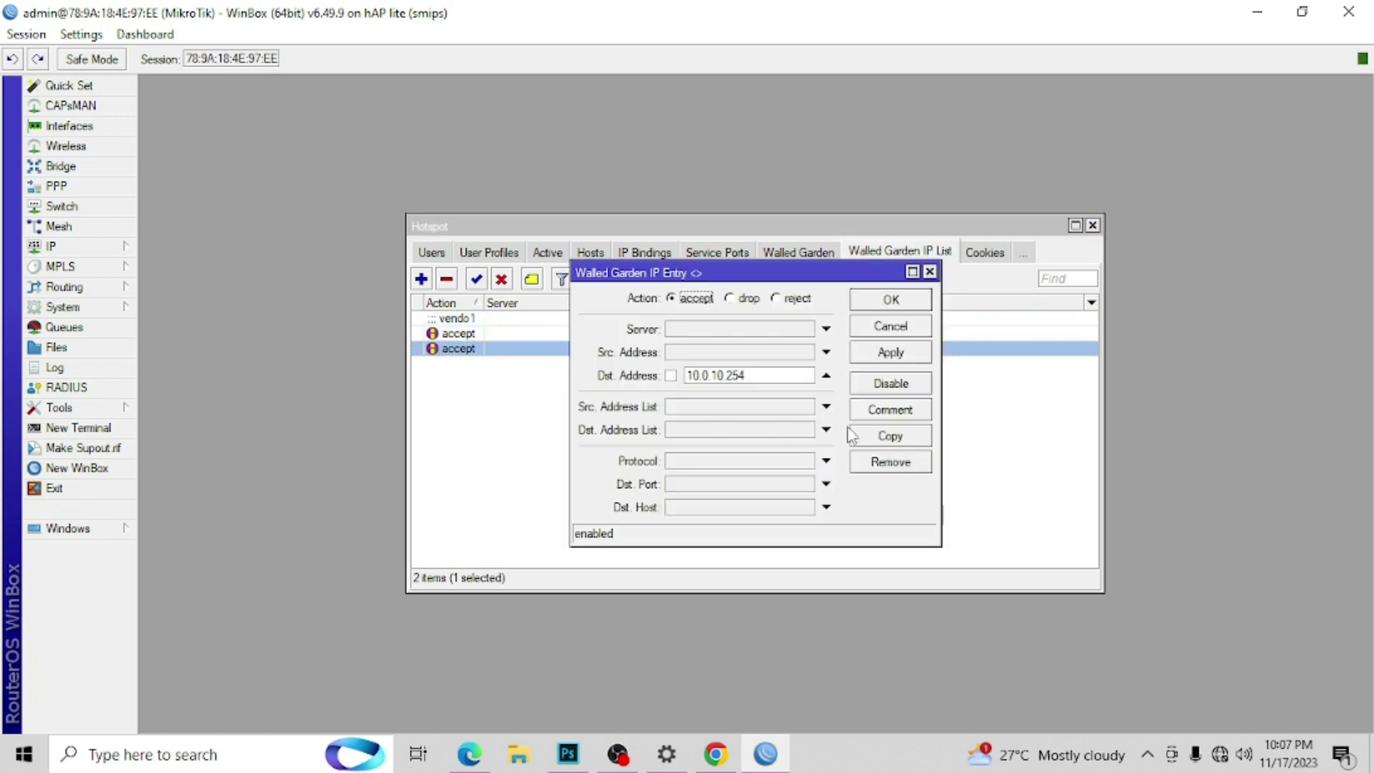
left_click(888, 410)
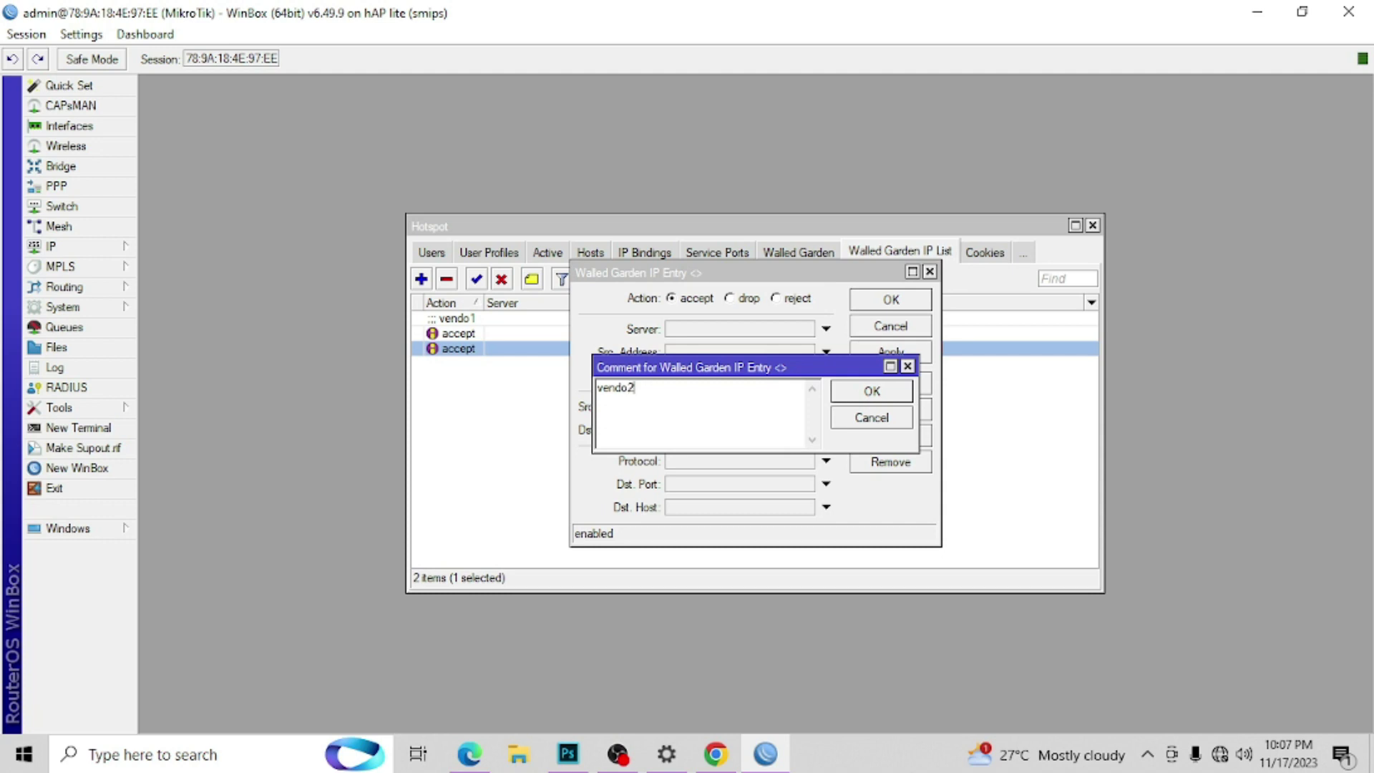
type("vendo2")
key("Return")
left_click(896, 305)
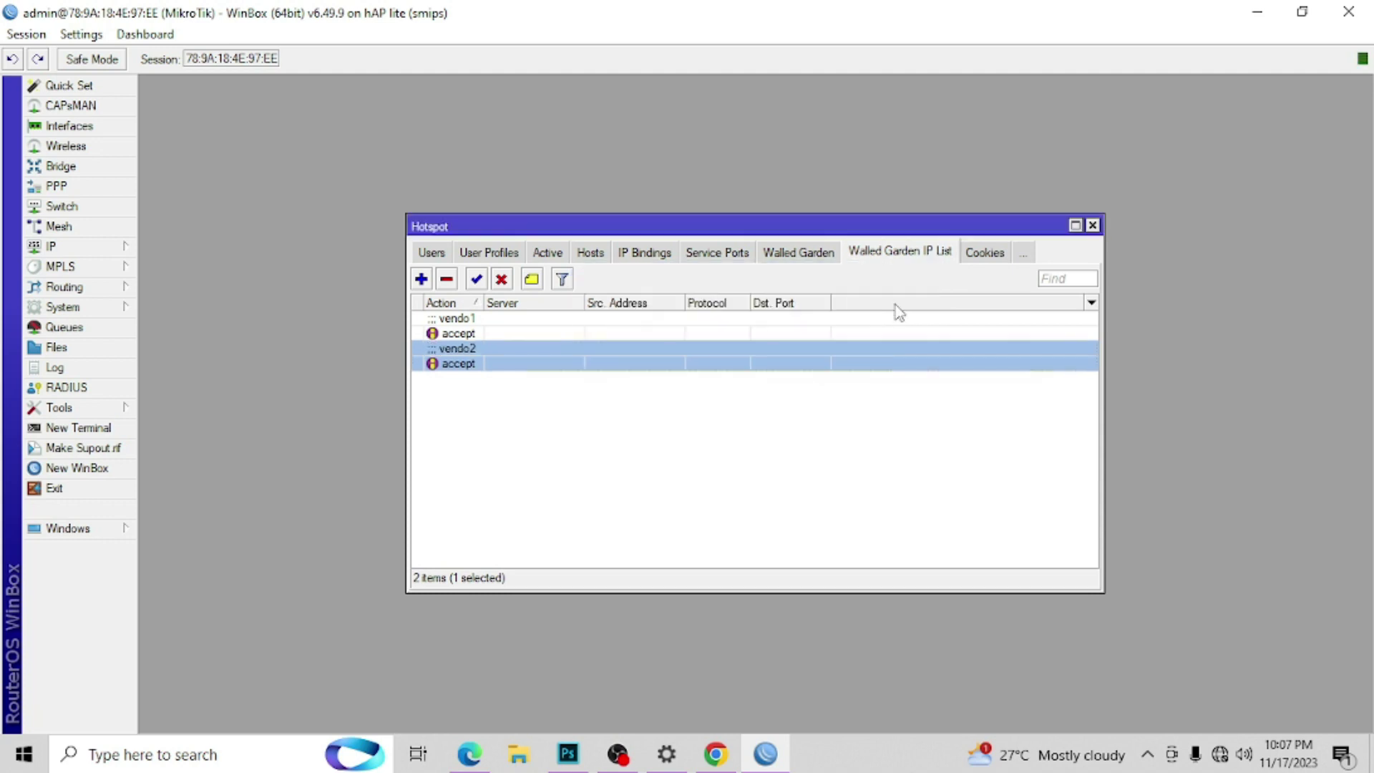
left_click(1093, 226)
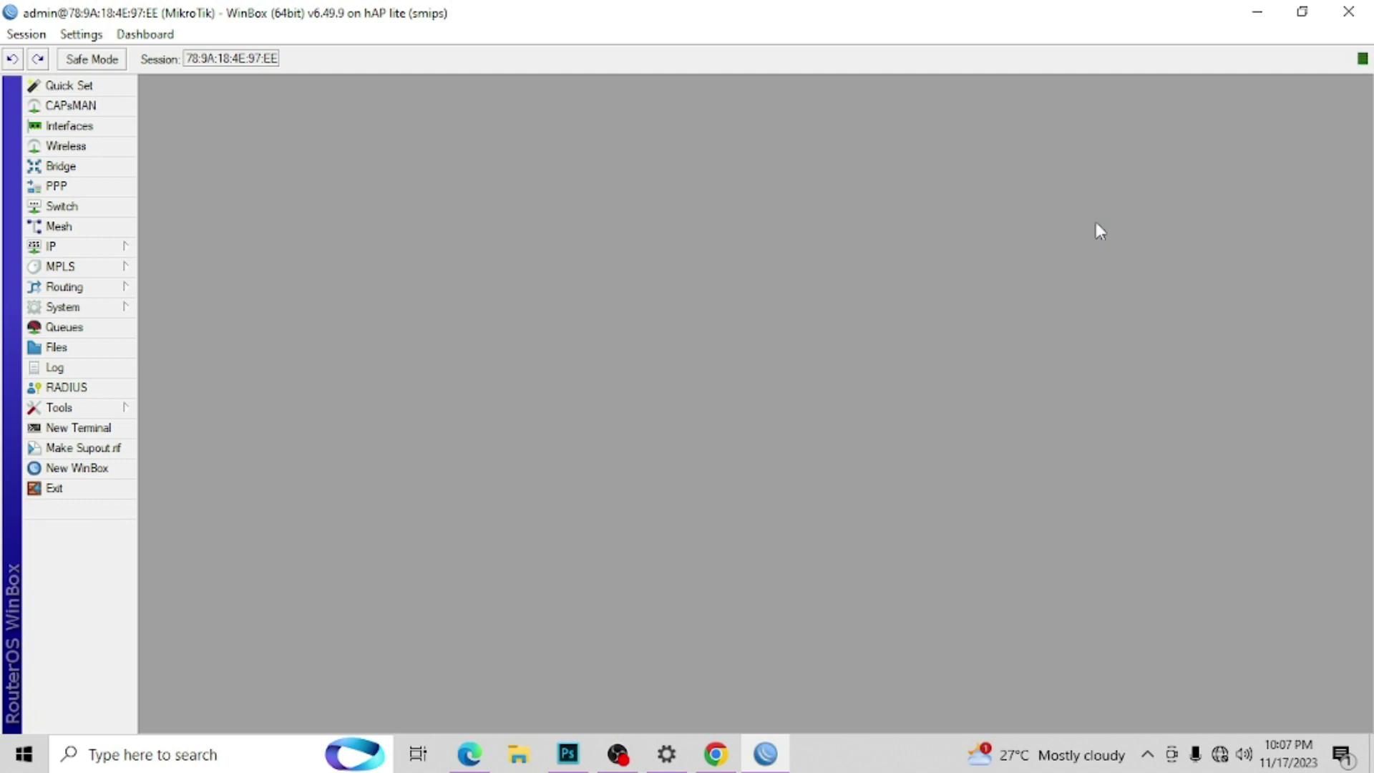
Step: Duplicate the VENDO1-IP filter rule and rename the copy's comment to VENDO2-IP
left_click(117, 246)
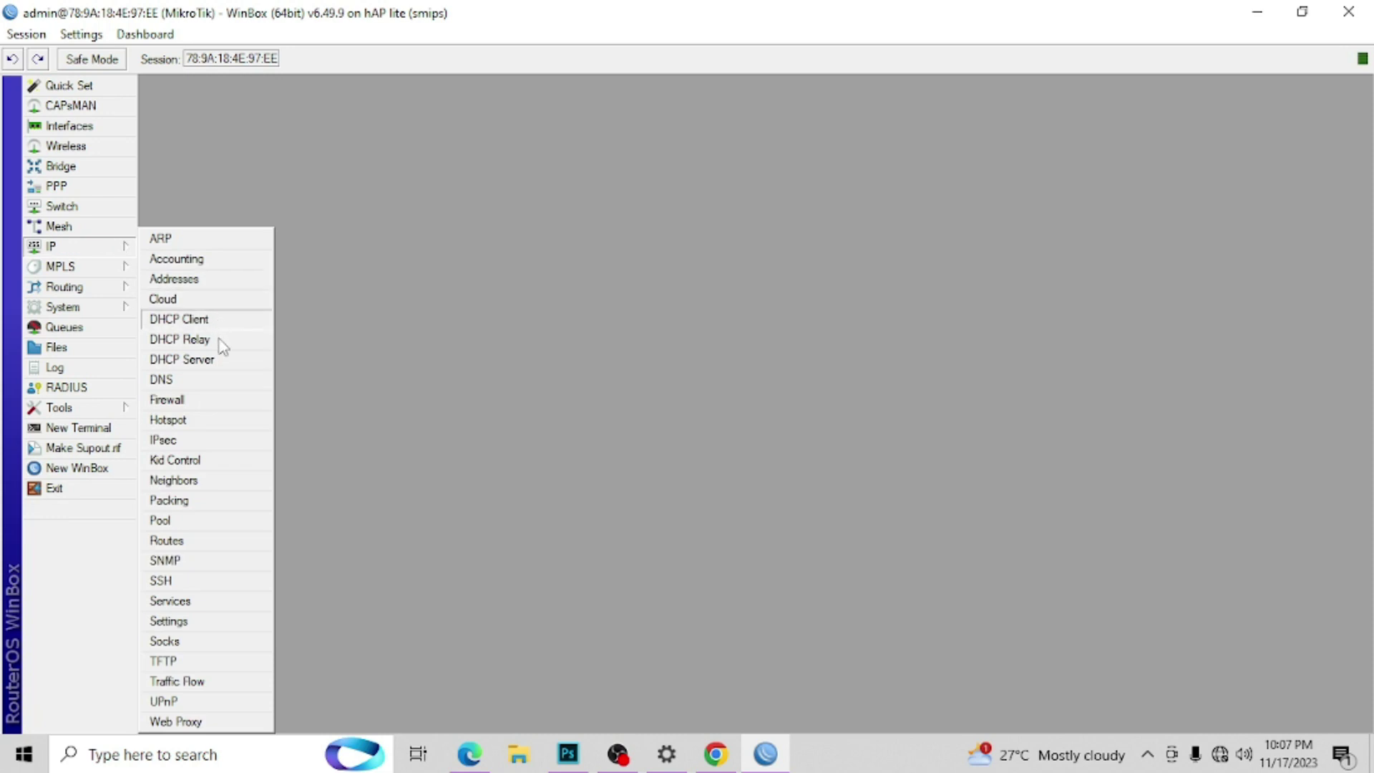
left_click(231, 401)
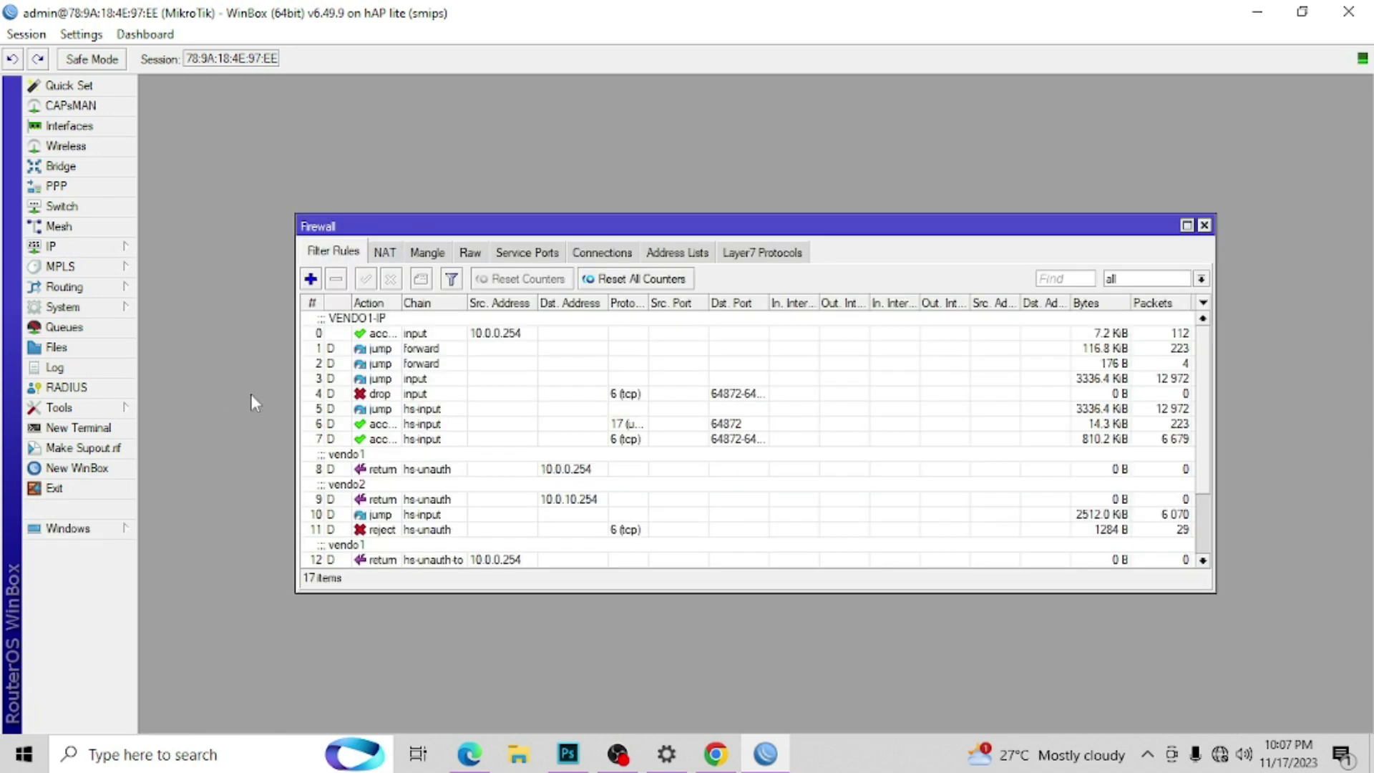
double_click(414, 335)
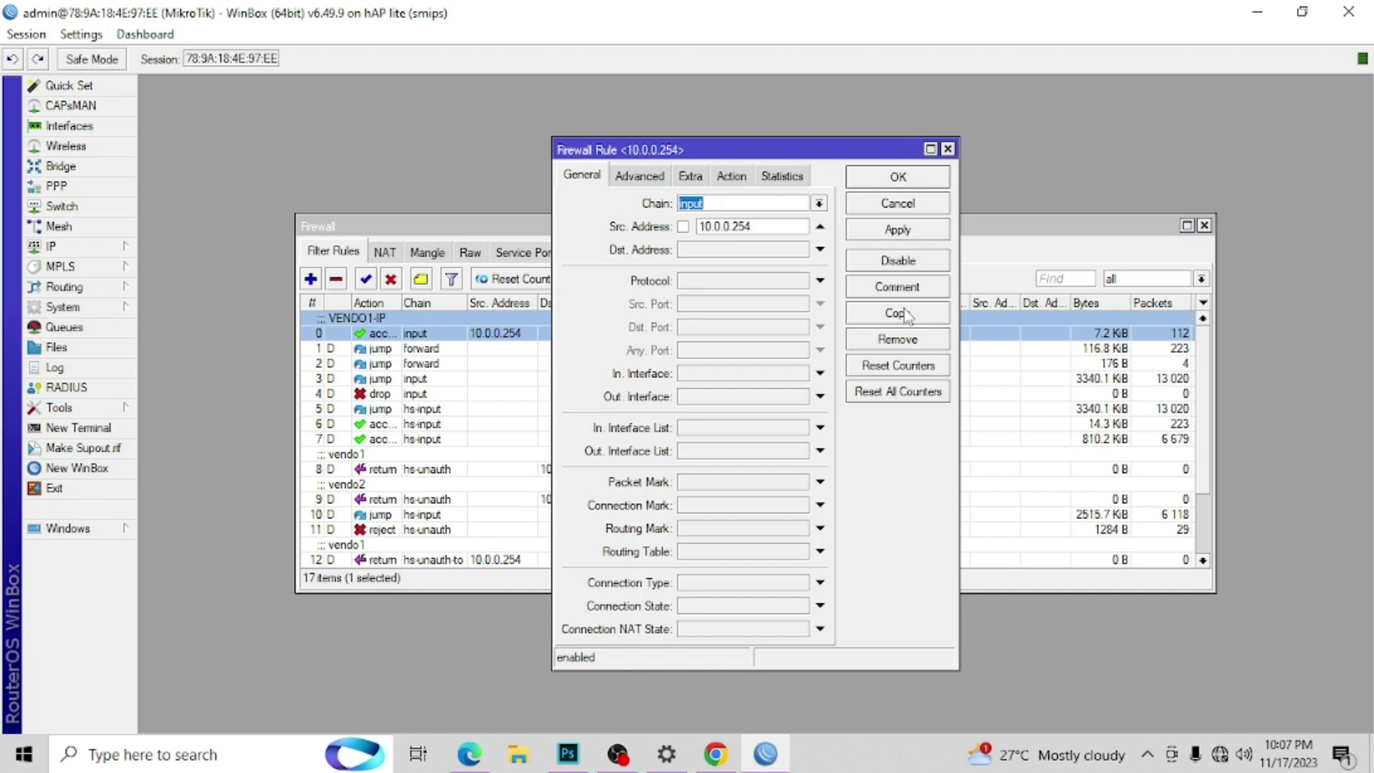
left_click(905, 317)
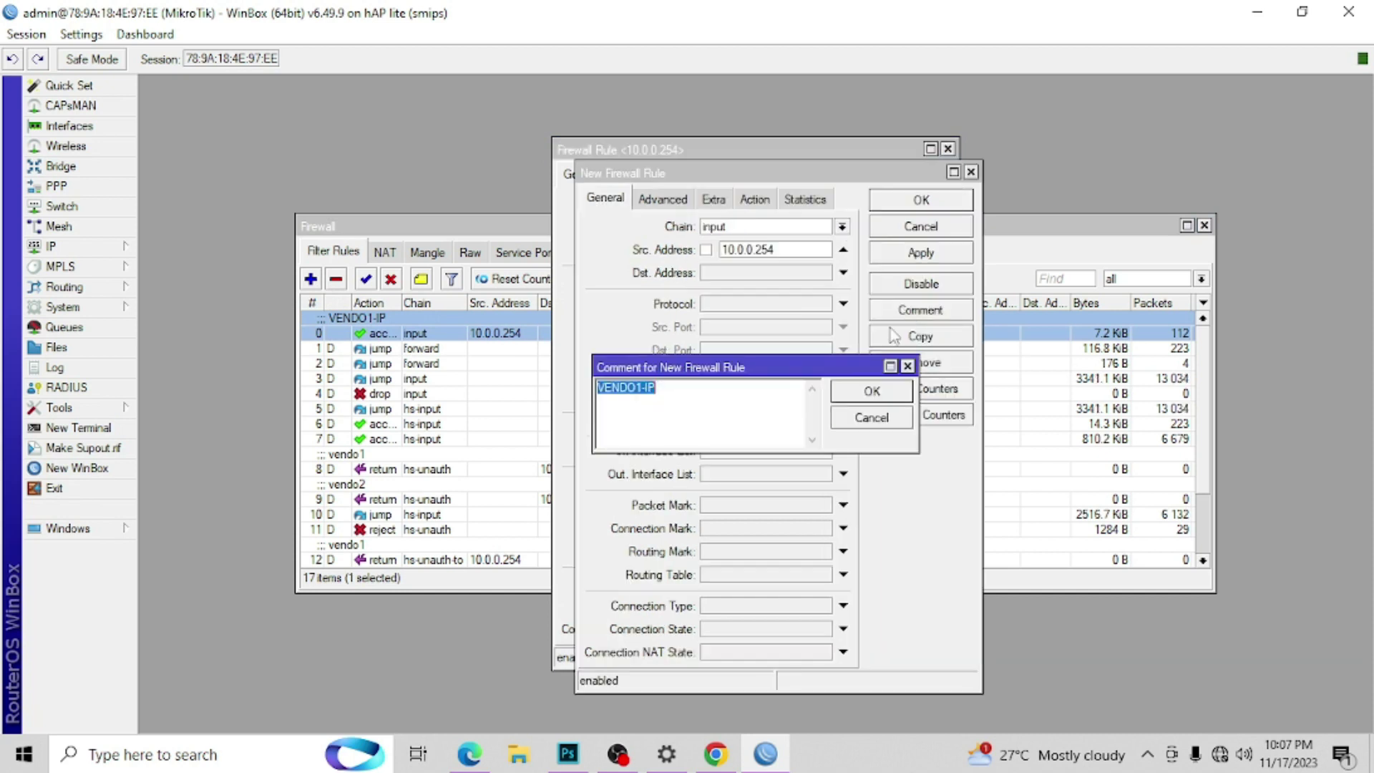
left_click(645, 392)
type("2")
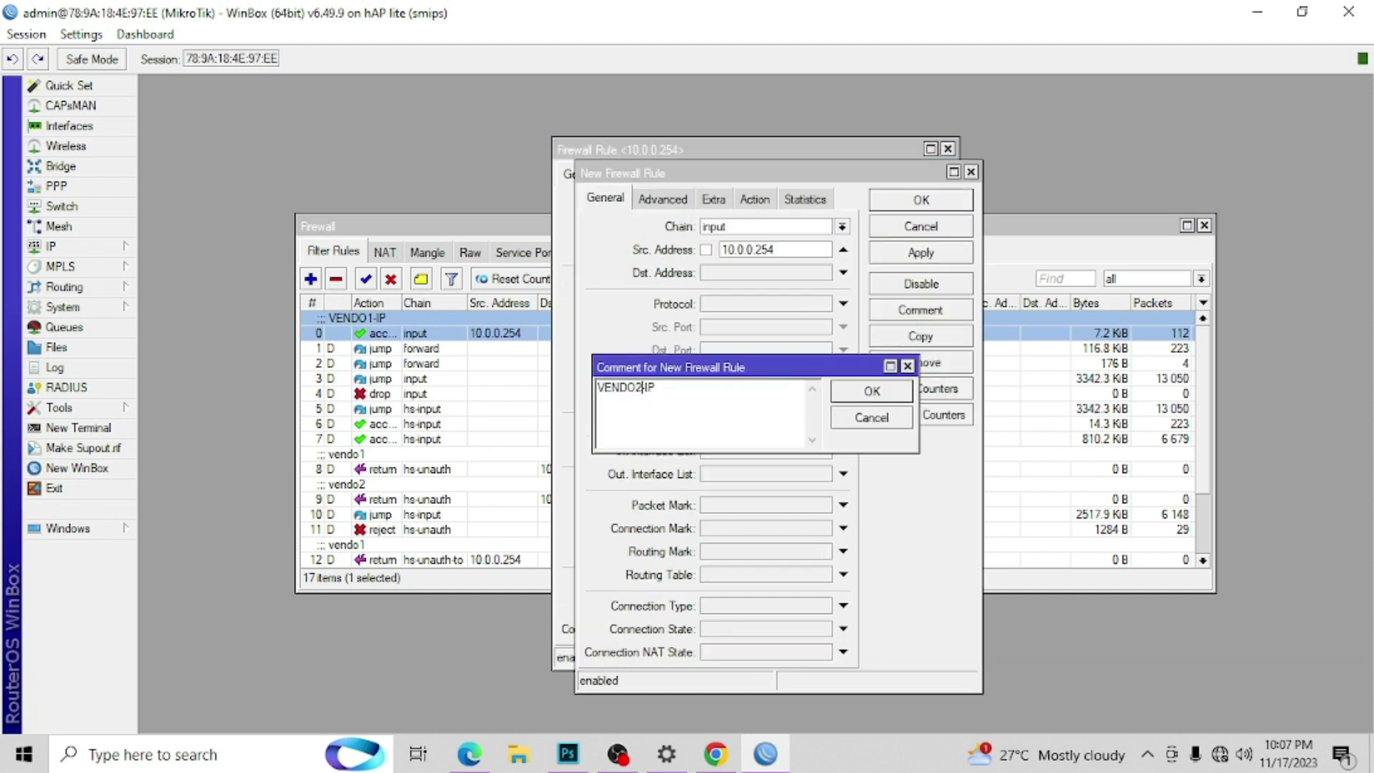
left_click(871, 391)
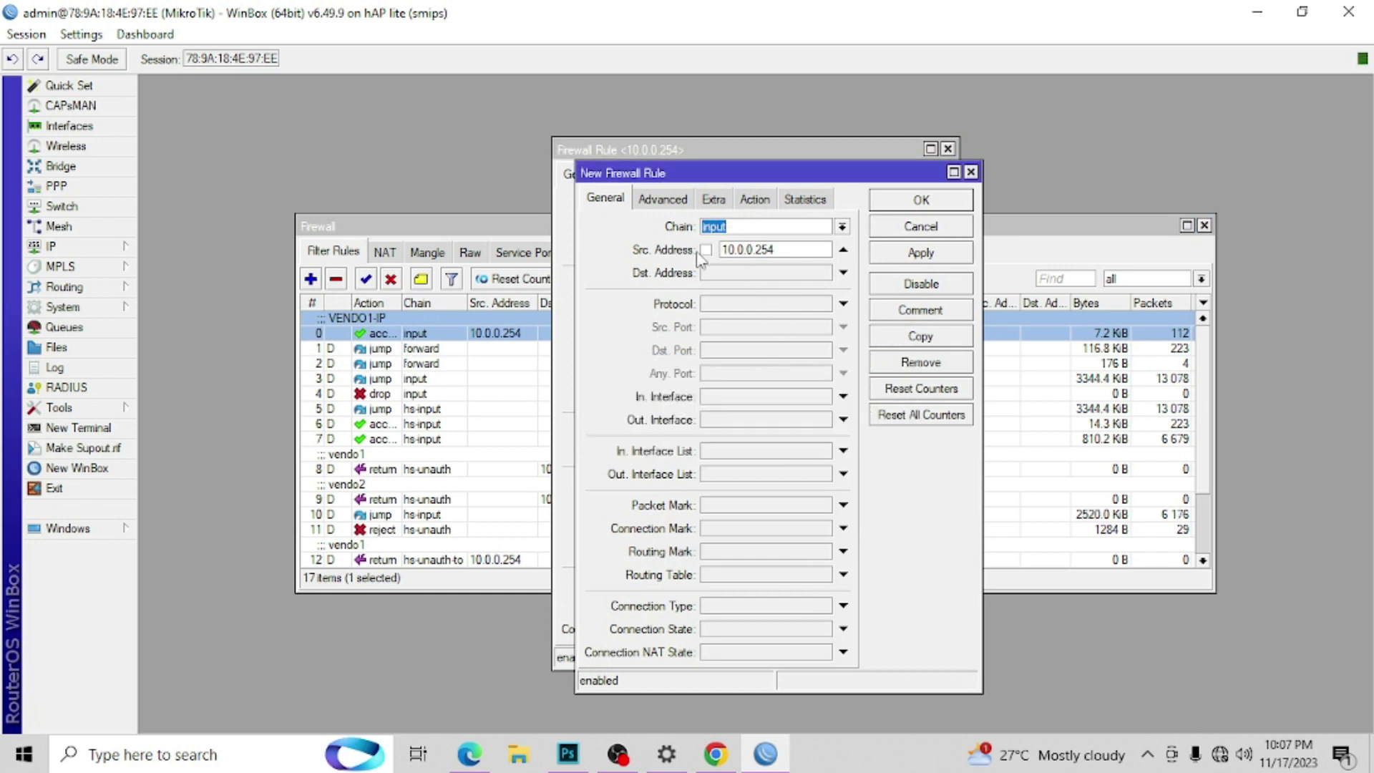
Step: Set the VENDO2-IP rule's Src. Address to 10.0.10.254, save it, and close Firewall
left_click(747, 250)
double_click(747, 250)
left_click(747, 249)
type("1")
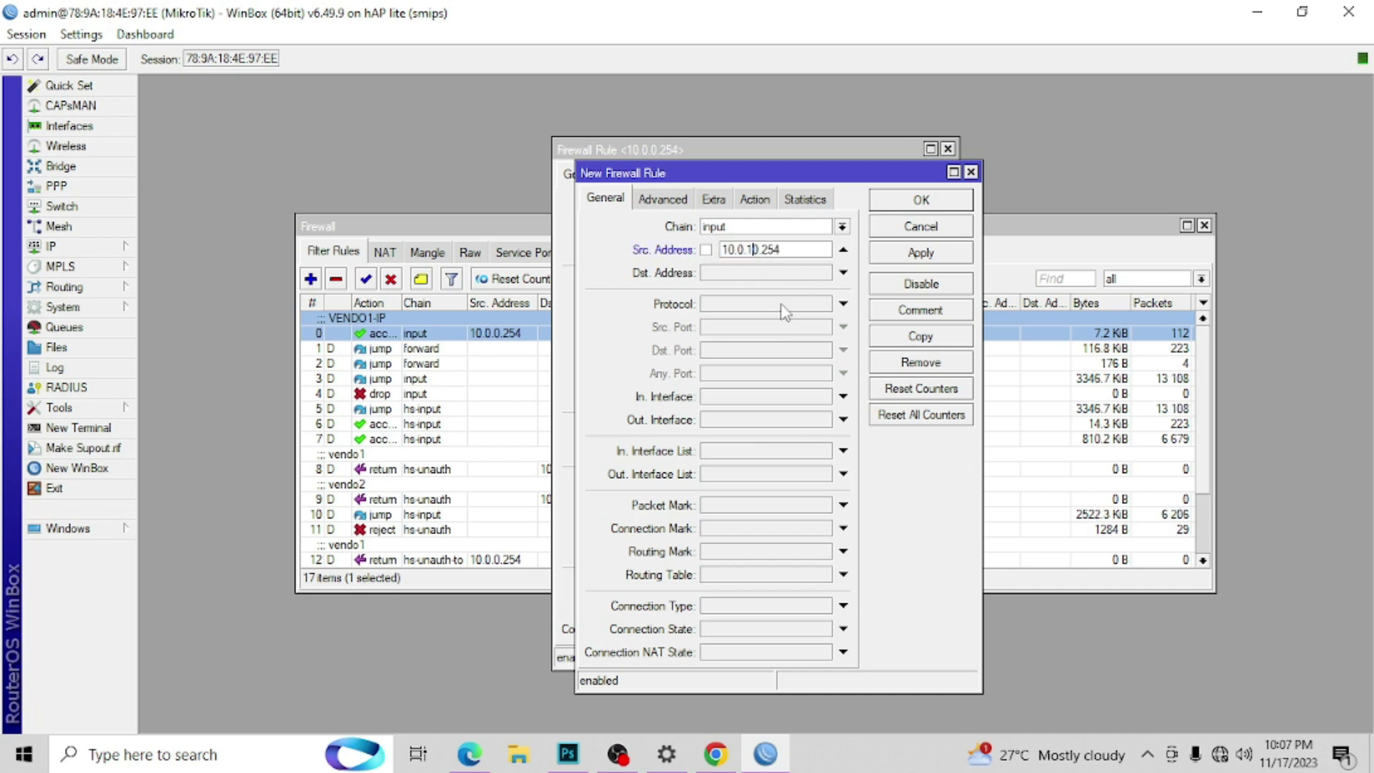
left_click(903, 202)
left_click(899, 177)
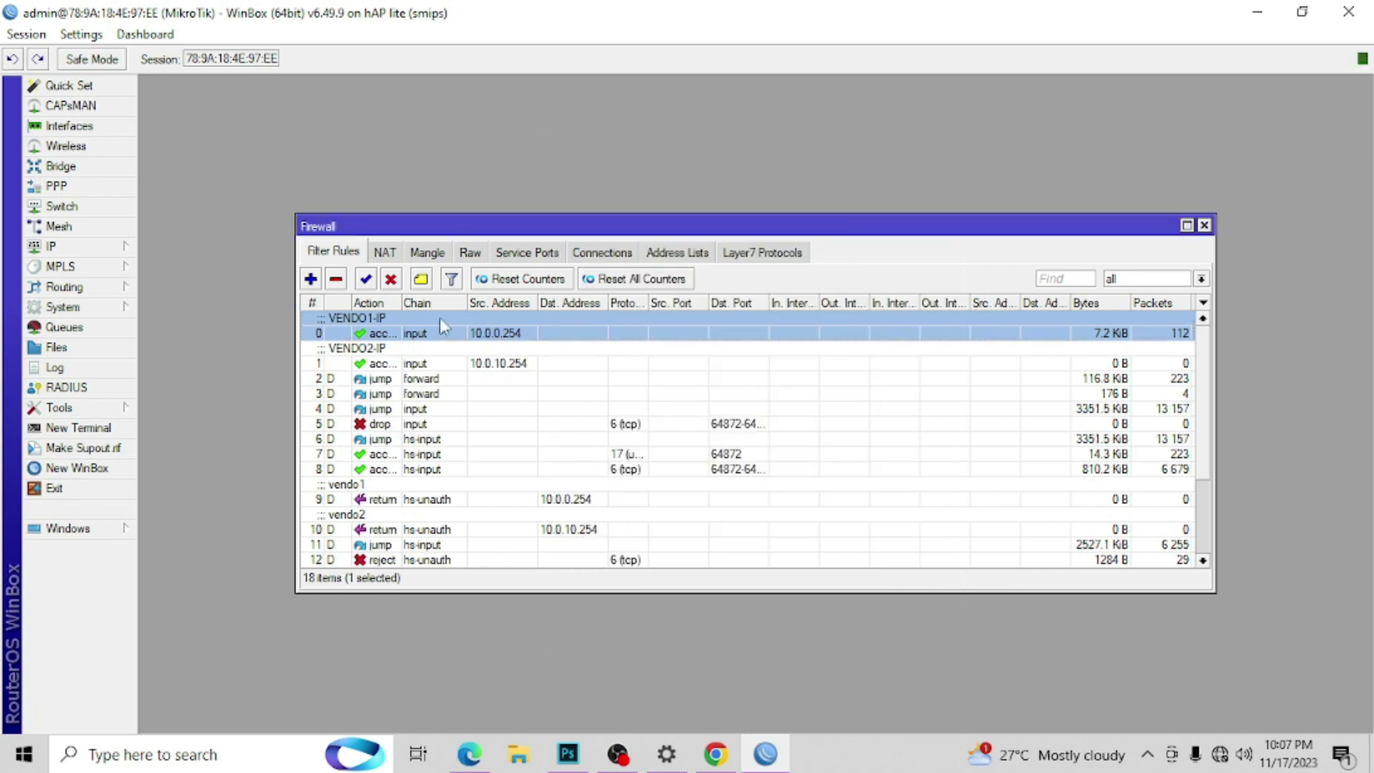
left_click(1205, 225)
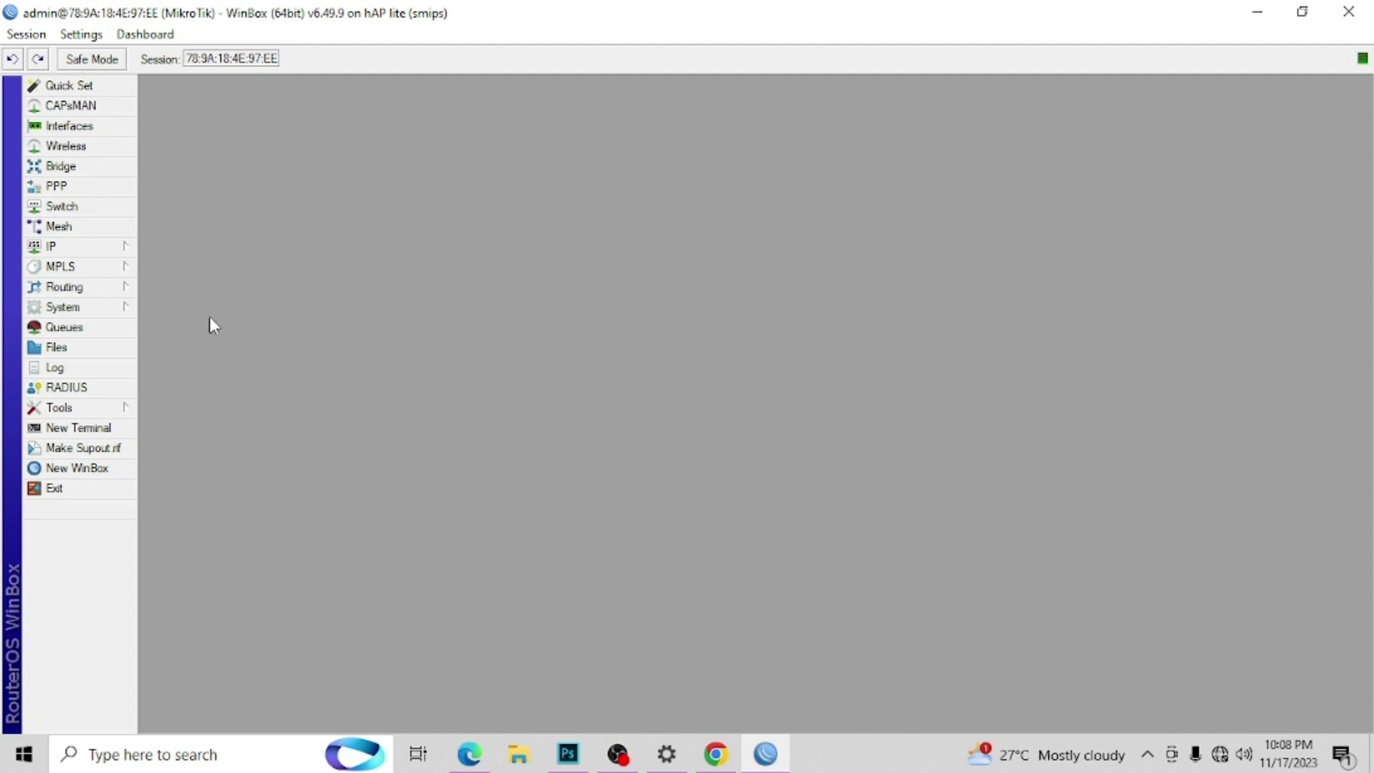
Step: Minimize the open windows and open hotspot\assets\js\config.js in Notepad
left_click(1247, 12)
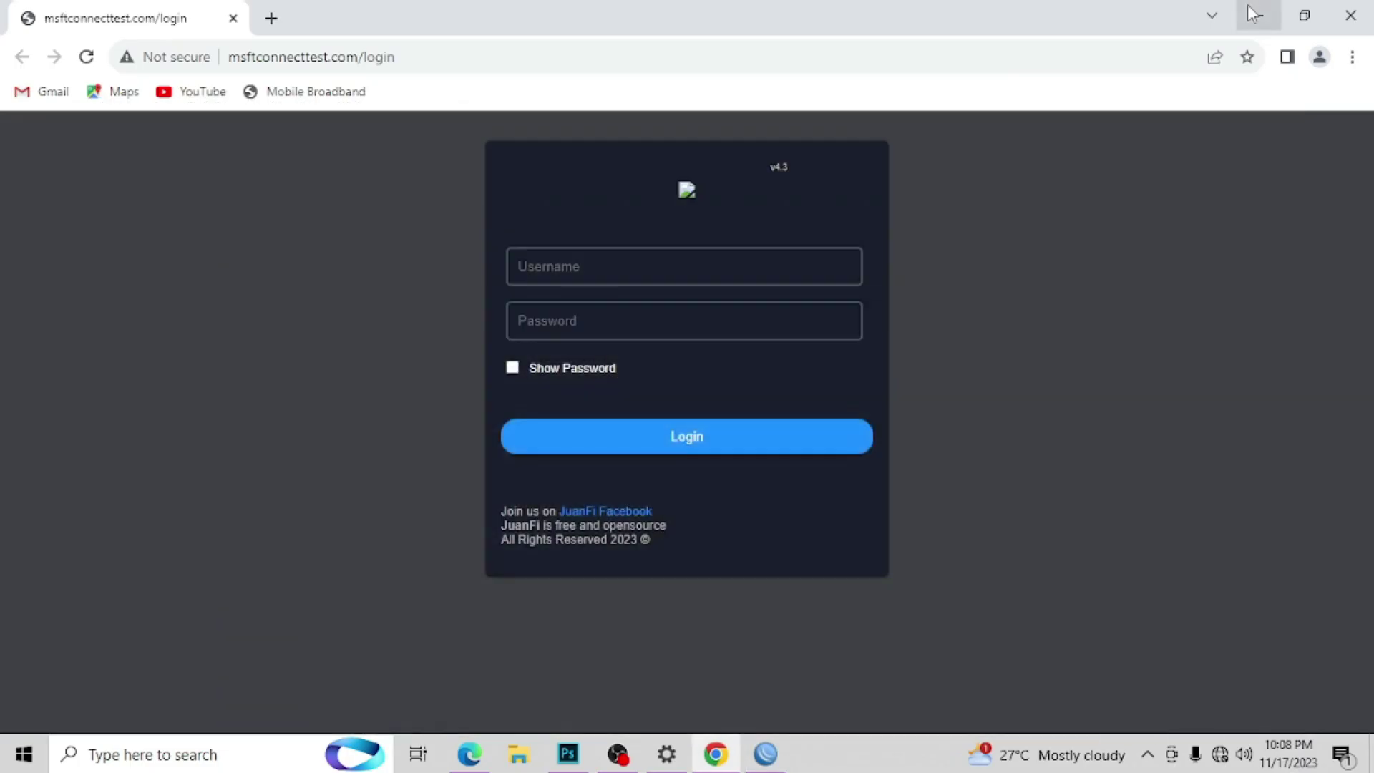
left_click(1247, 11)
left_click(1246, 4)
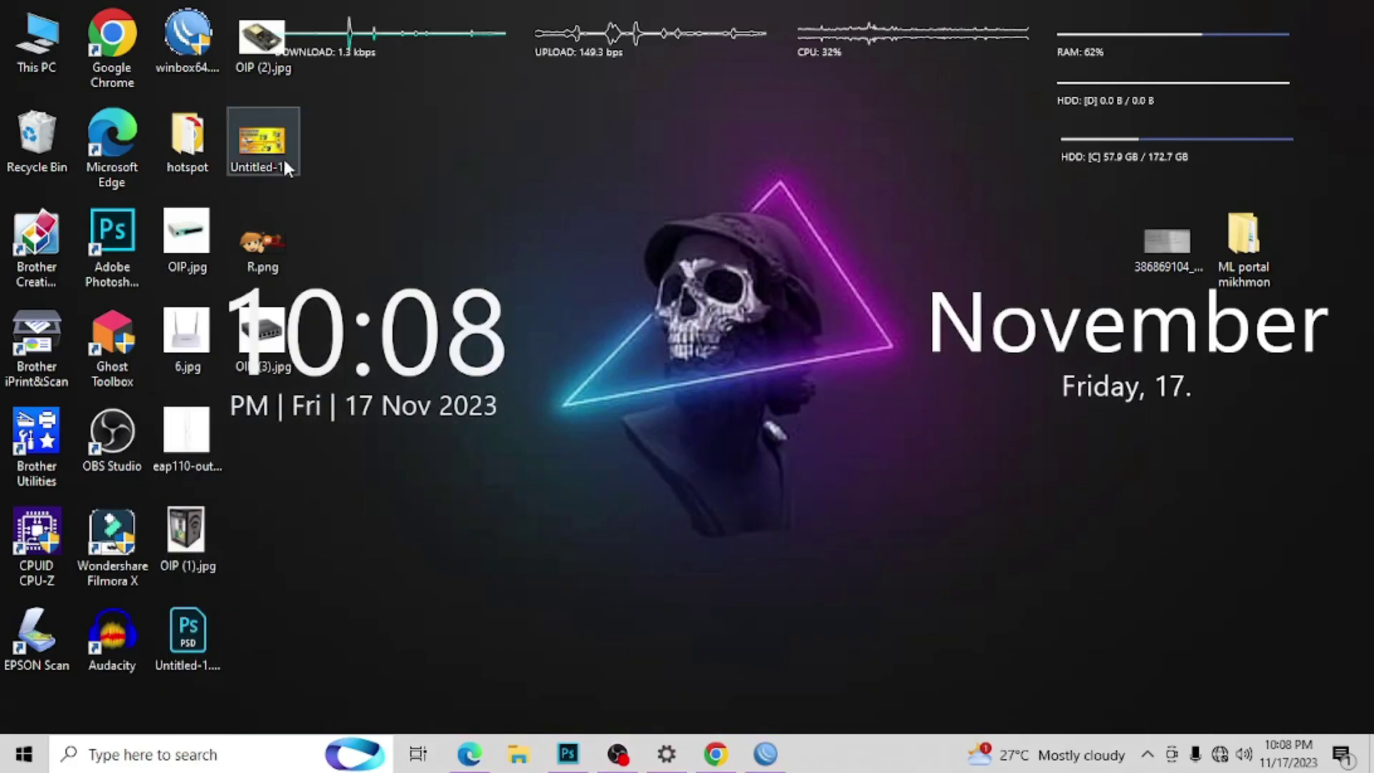
double_click(212, 144)
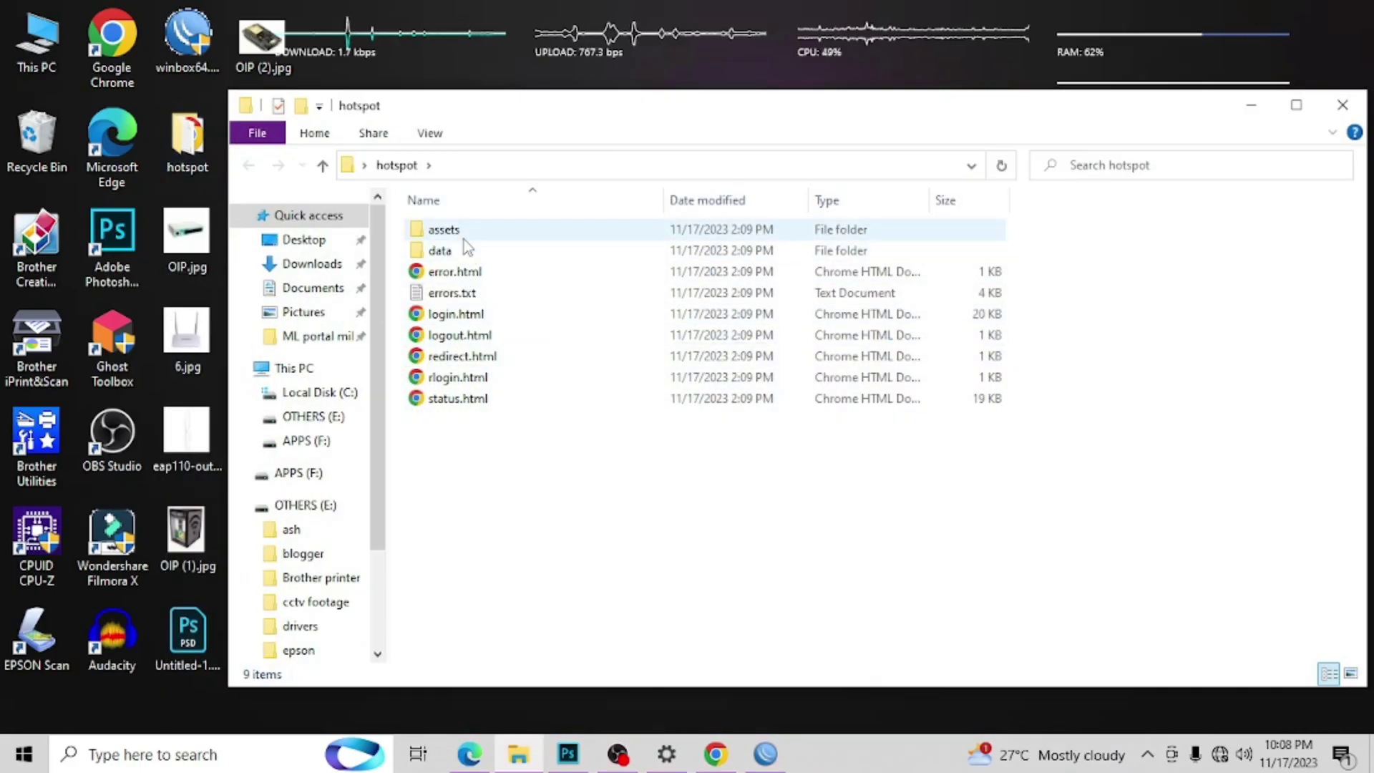
double_click(463, 239)
double_click(452, 271)
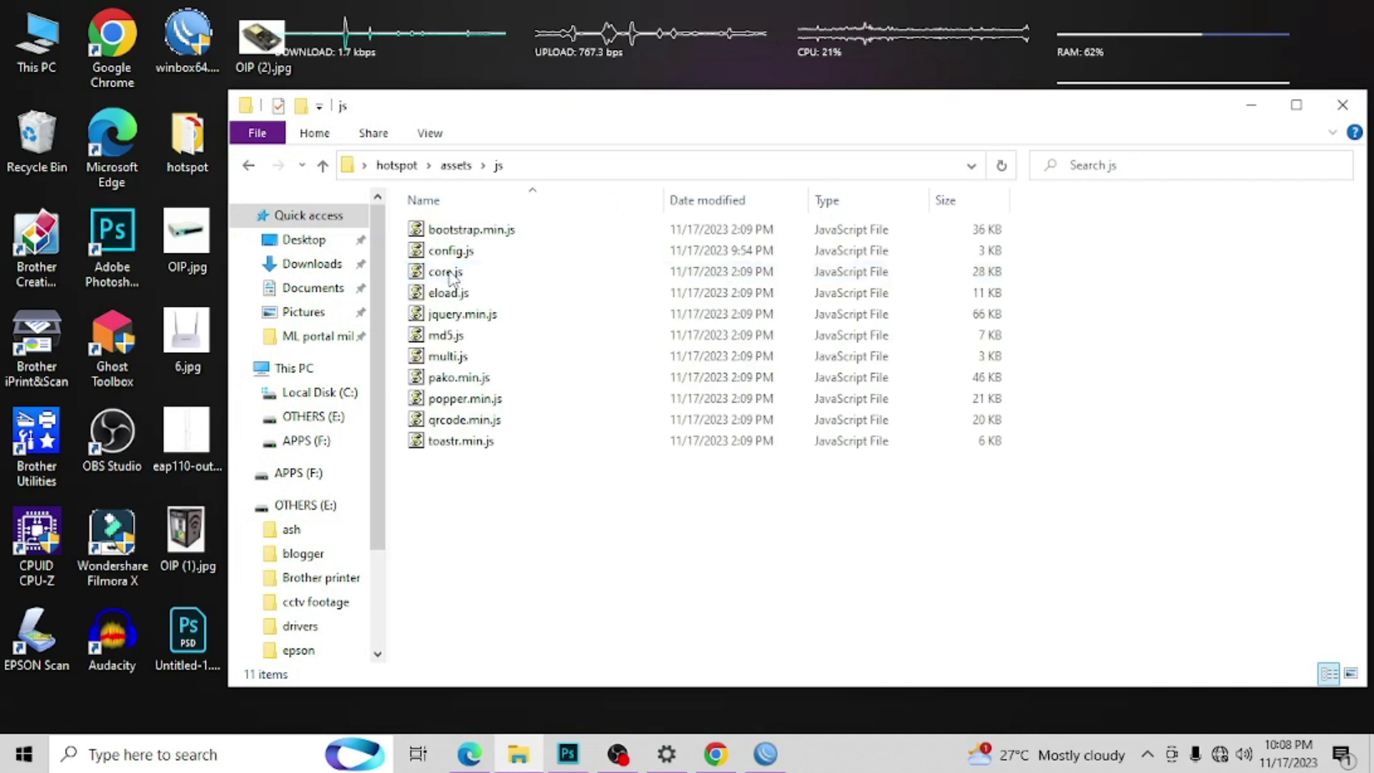
right_click(454, 257)
left_click(543, 236)
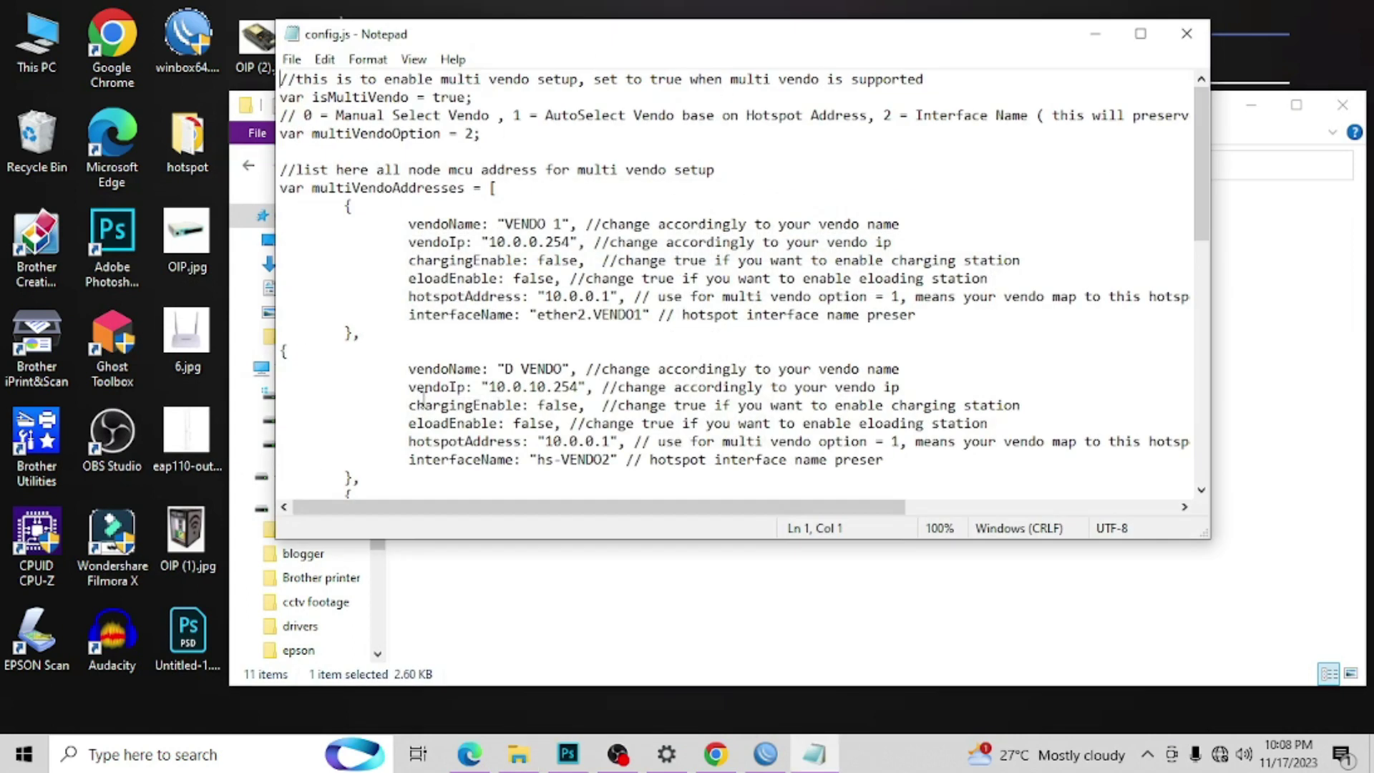
Step: Change the second vendoName in config.js to 'VENDO 2' and select the first interfaceName value
left_click_drag(1202, 215, 1202, 262)
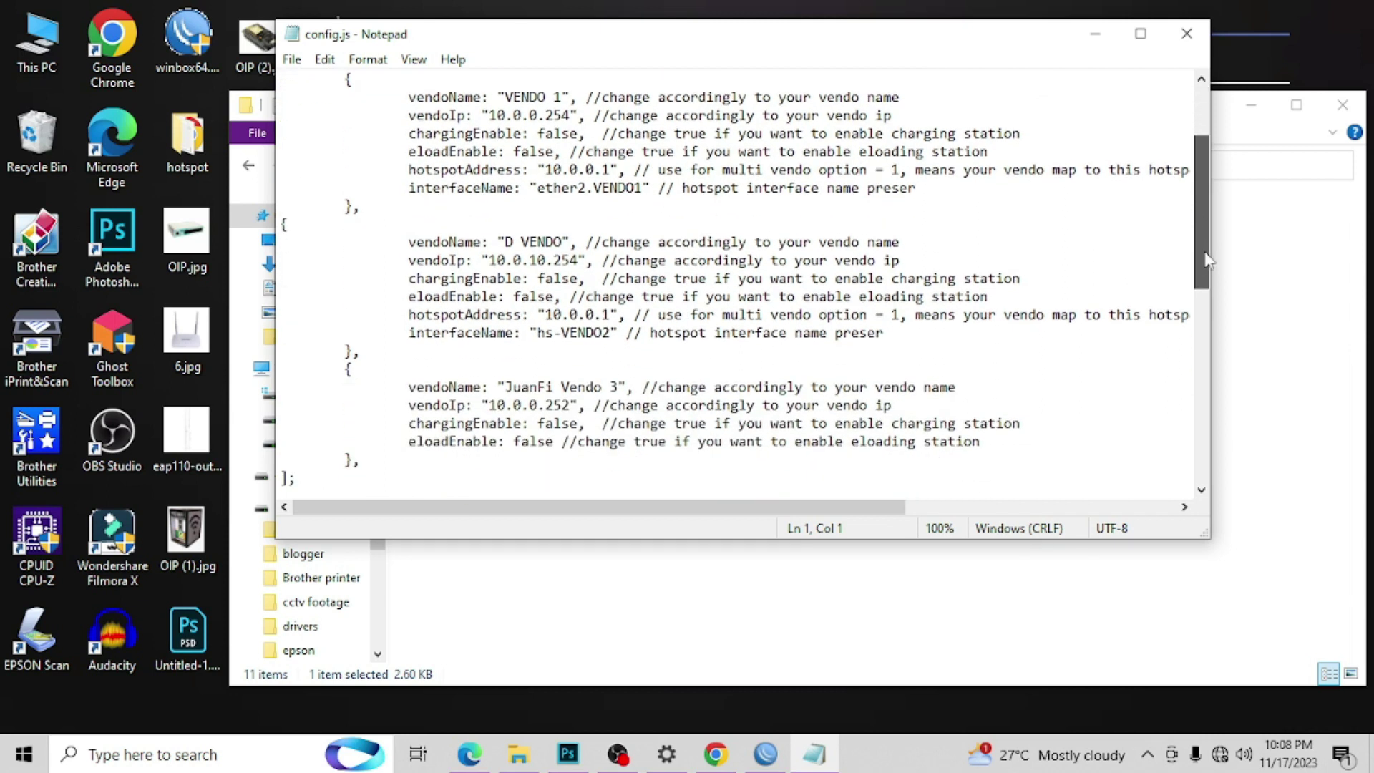
left_click(521, 244)
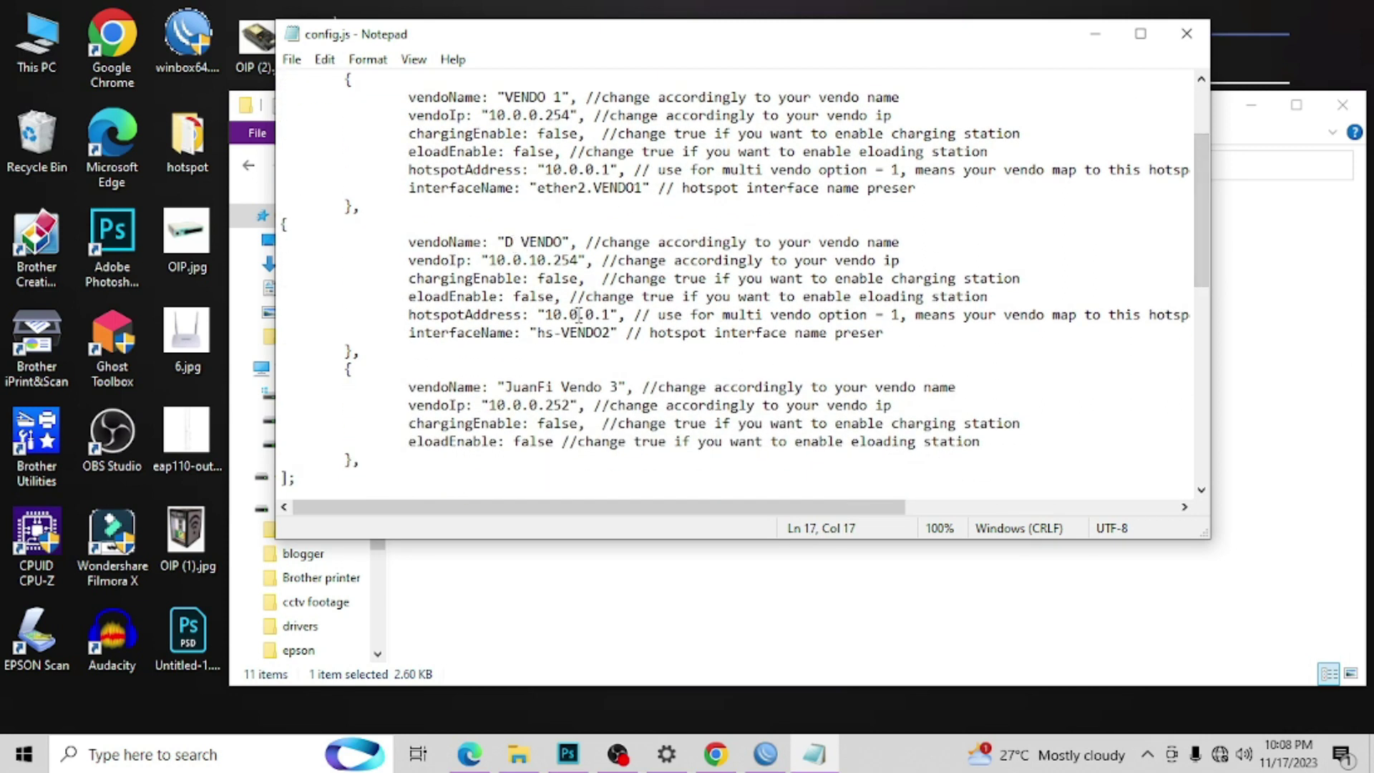
key("BackSpace")
key("BackSpace")
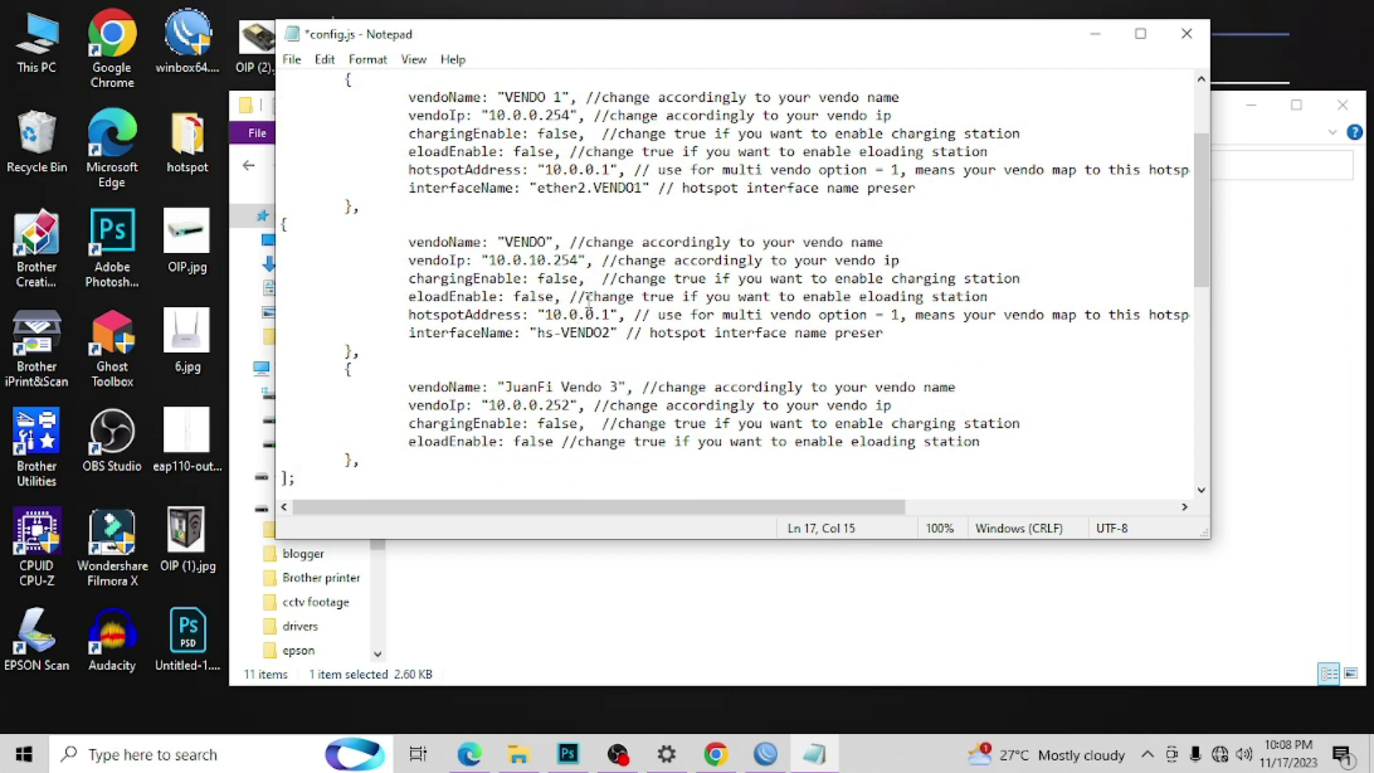
left_click(548, 243)
type("2")
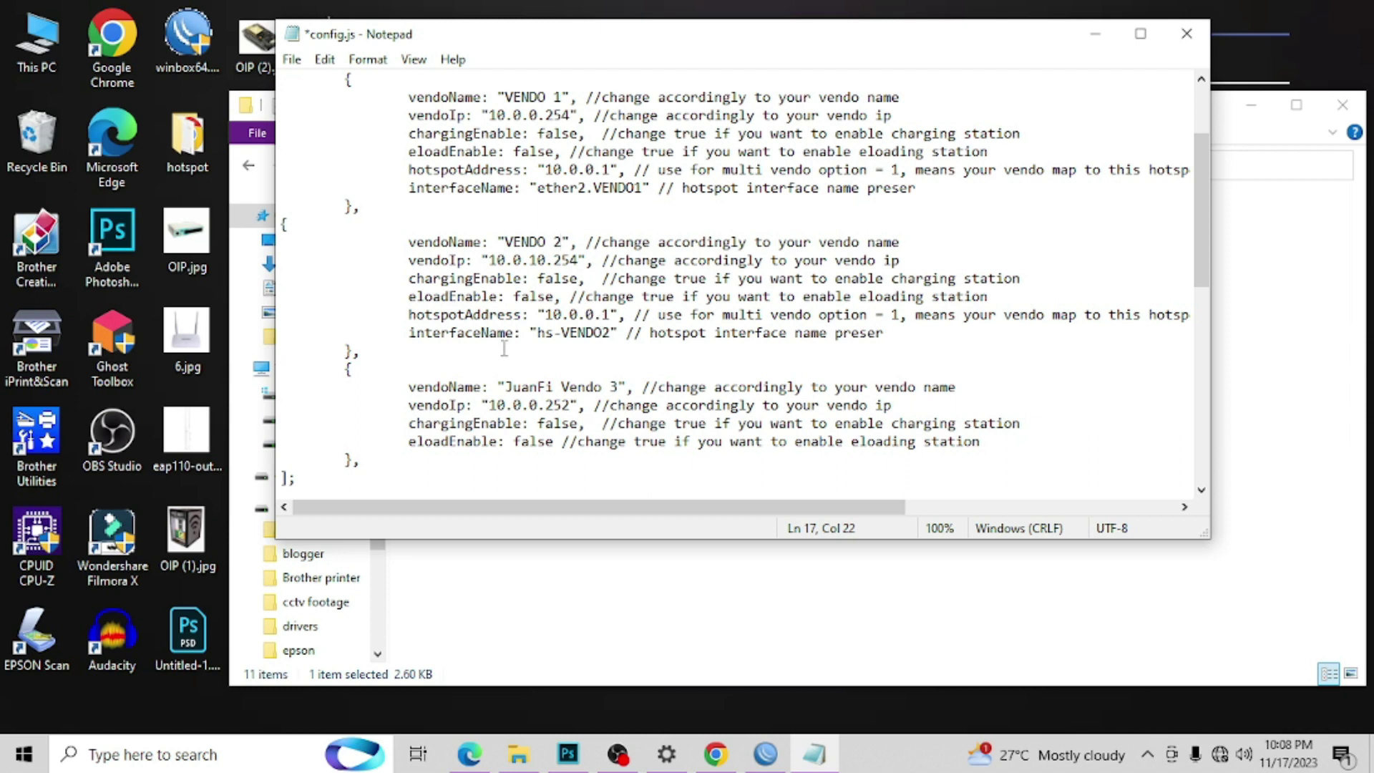
left_click_drag(643, 187, 544, 197)
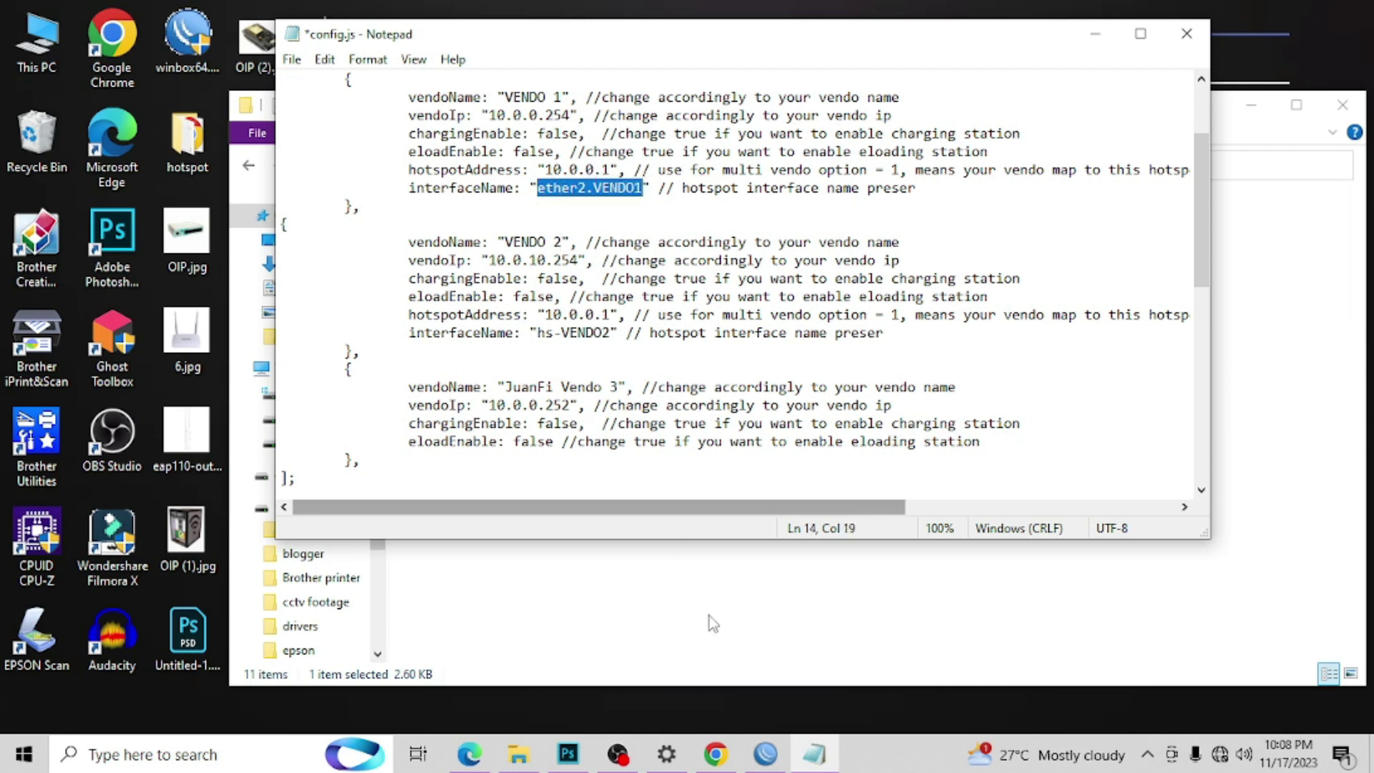
left_click(765, 753)
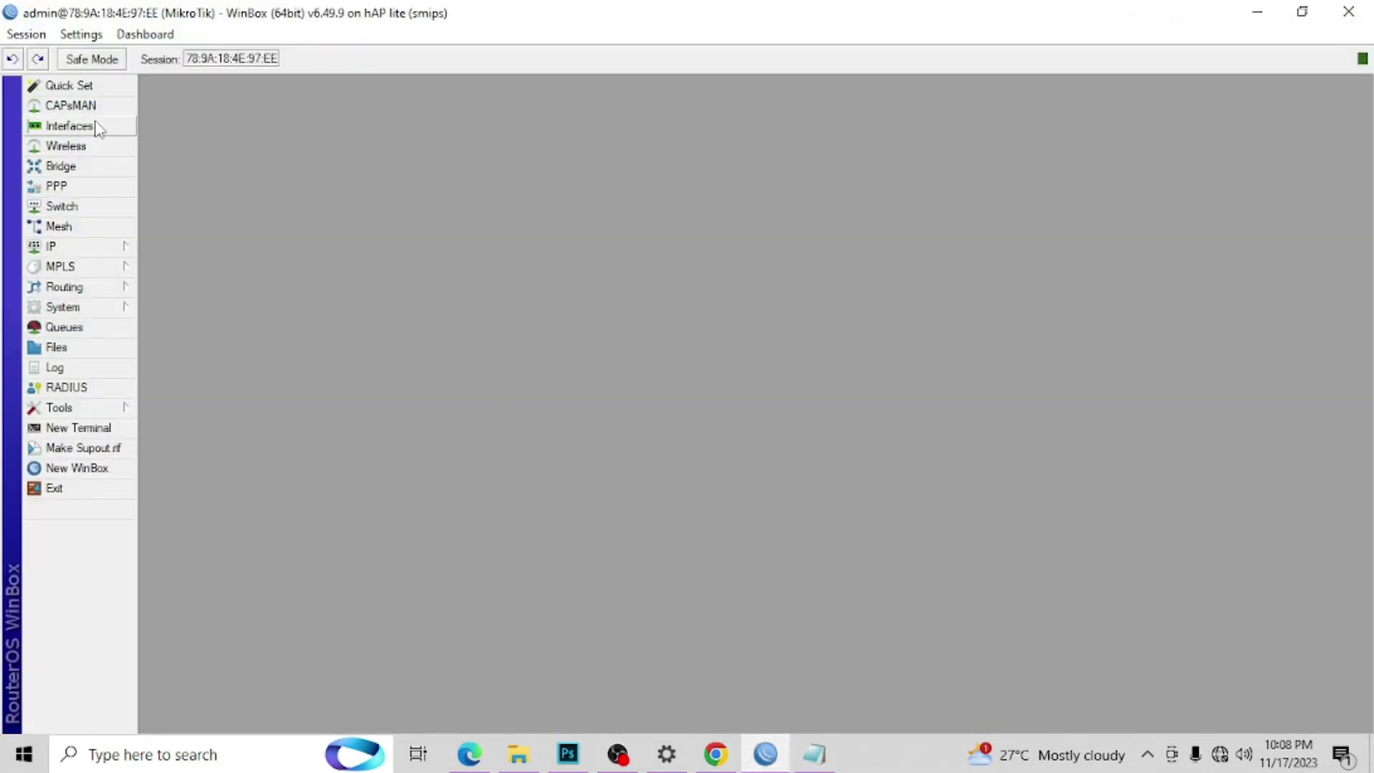
Step: Copy the ether3.VENDO2 interface name from WinBox's Interface list
left_click(98, 128)
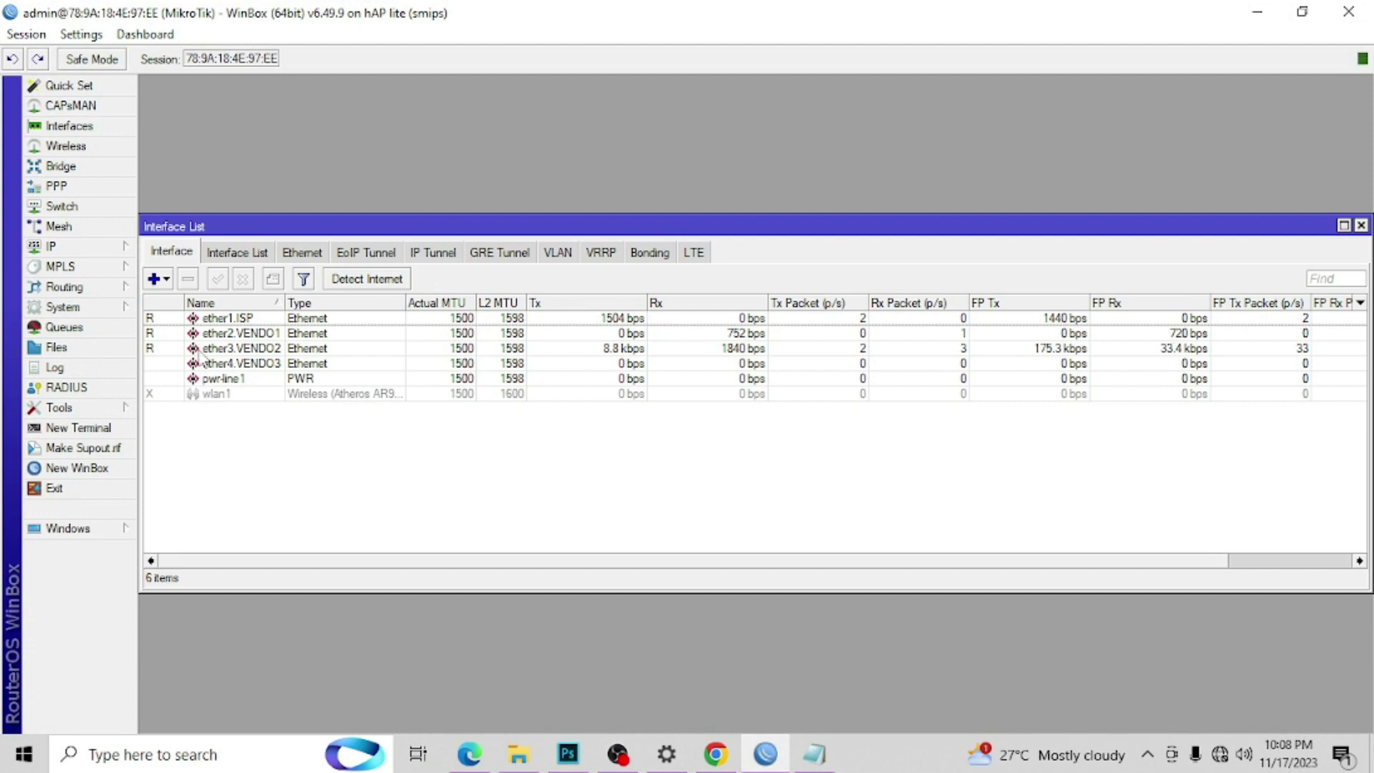
double_click(226, 350)
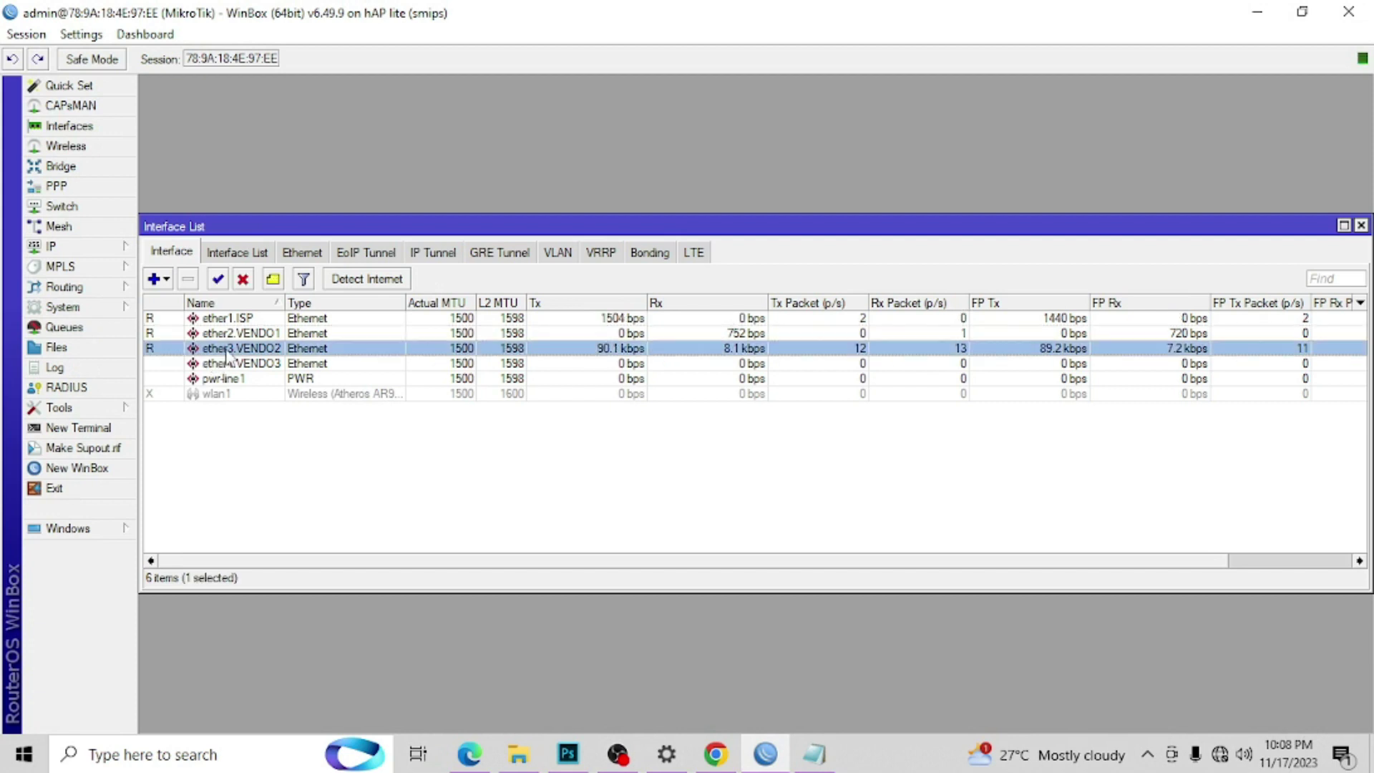
right_click(727, 246)
left_click(760, 285)
left_click(878, 221)
Step: Replace hs-VENDO2 with ether3.VENDO2 as the second vendo's interfaceName, then save and close config.js
left_click(773, 755)
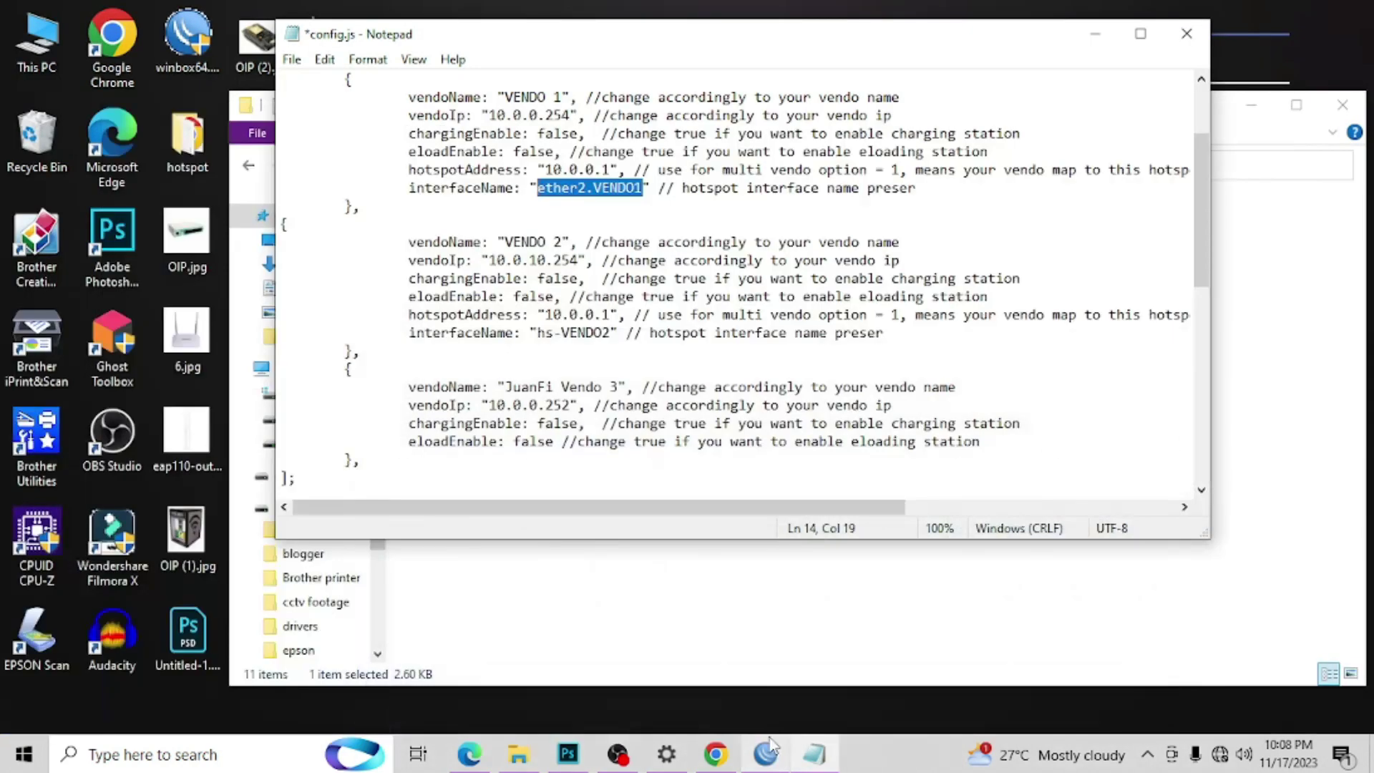
left_click_drag(611, 333, 541, 336)
key("ctrl+v")
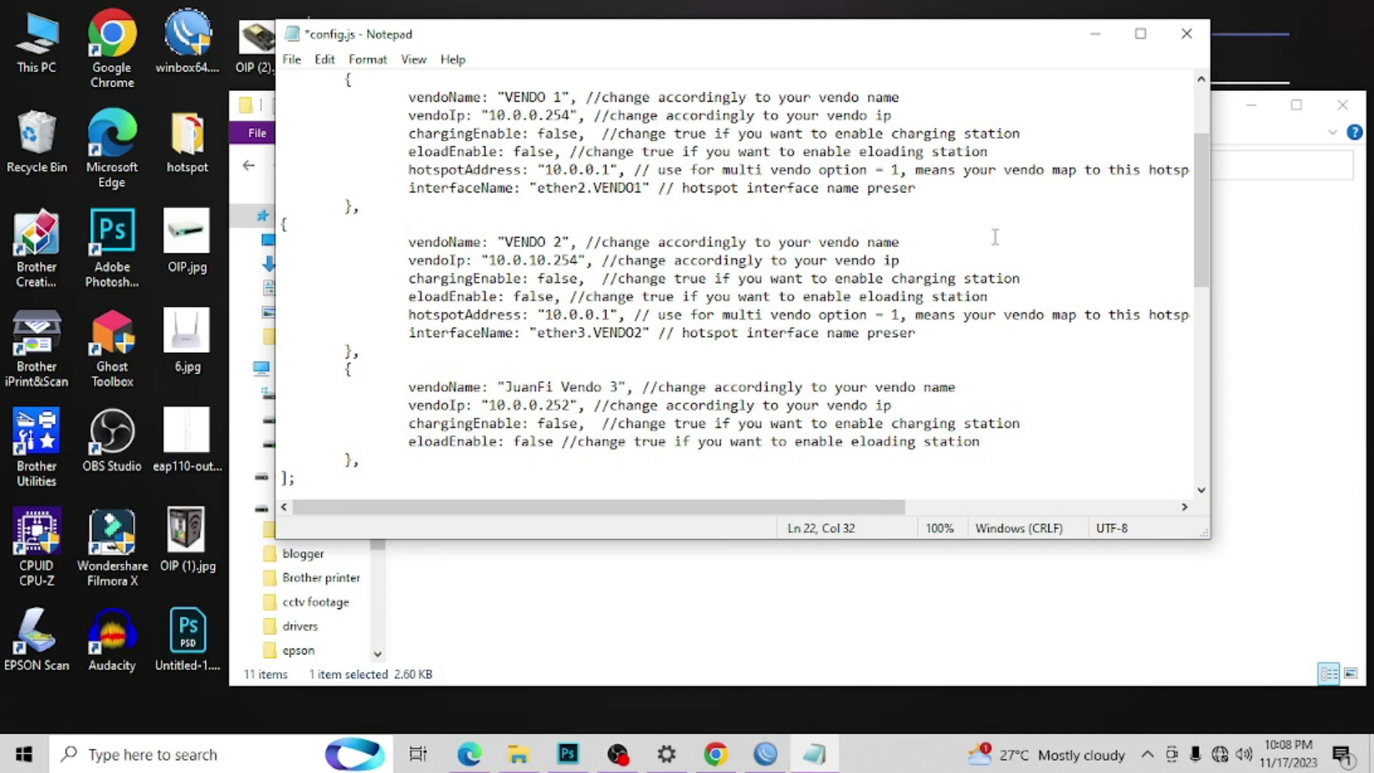
left_click(324, 60)
mouse_move(294, 60)
left_click(308, 144)
left_click(1186, 34)
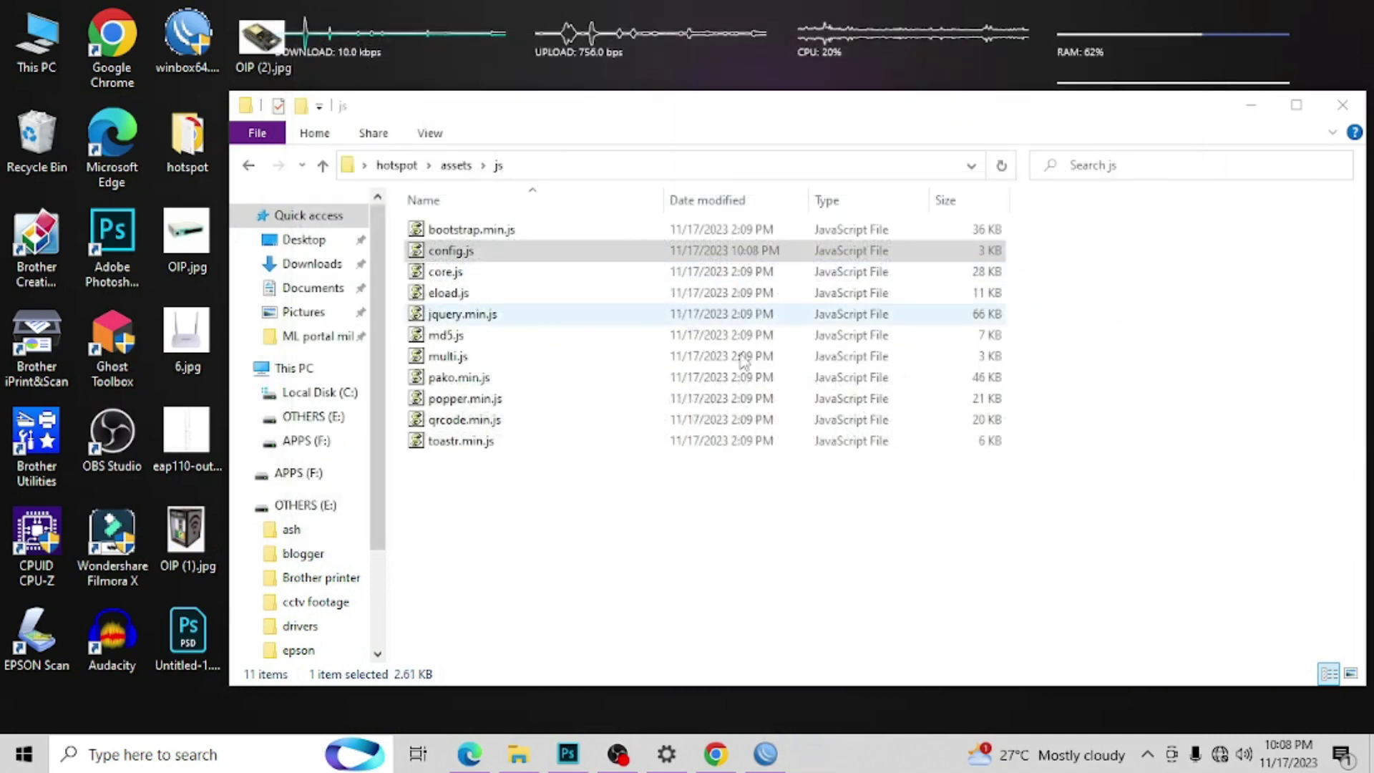
Step: Copy the edited hotspot folder from the PC
left_click(1342, 105)
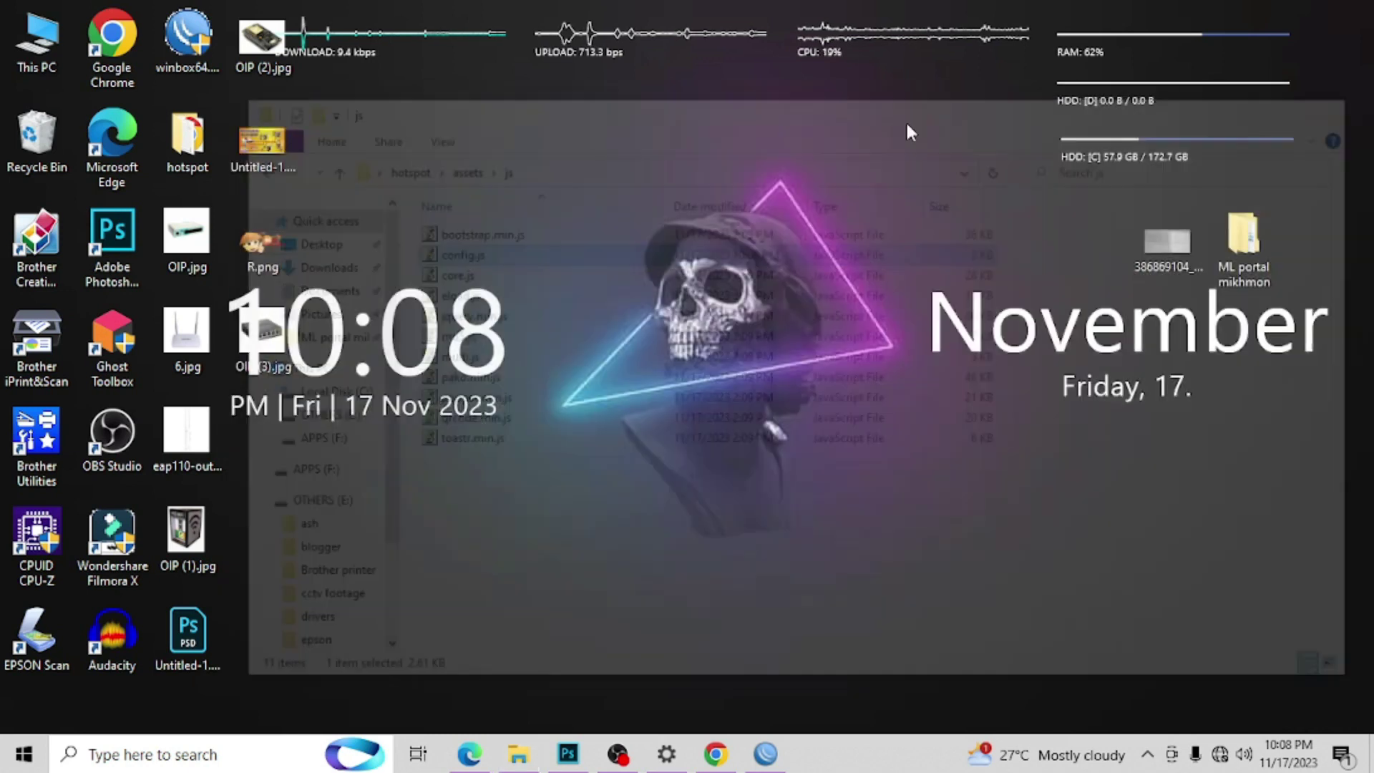
right_click(191, 159)
left_click(256, 508)
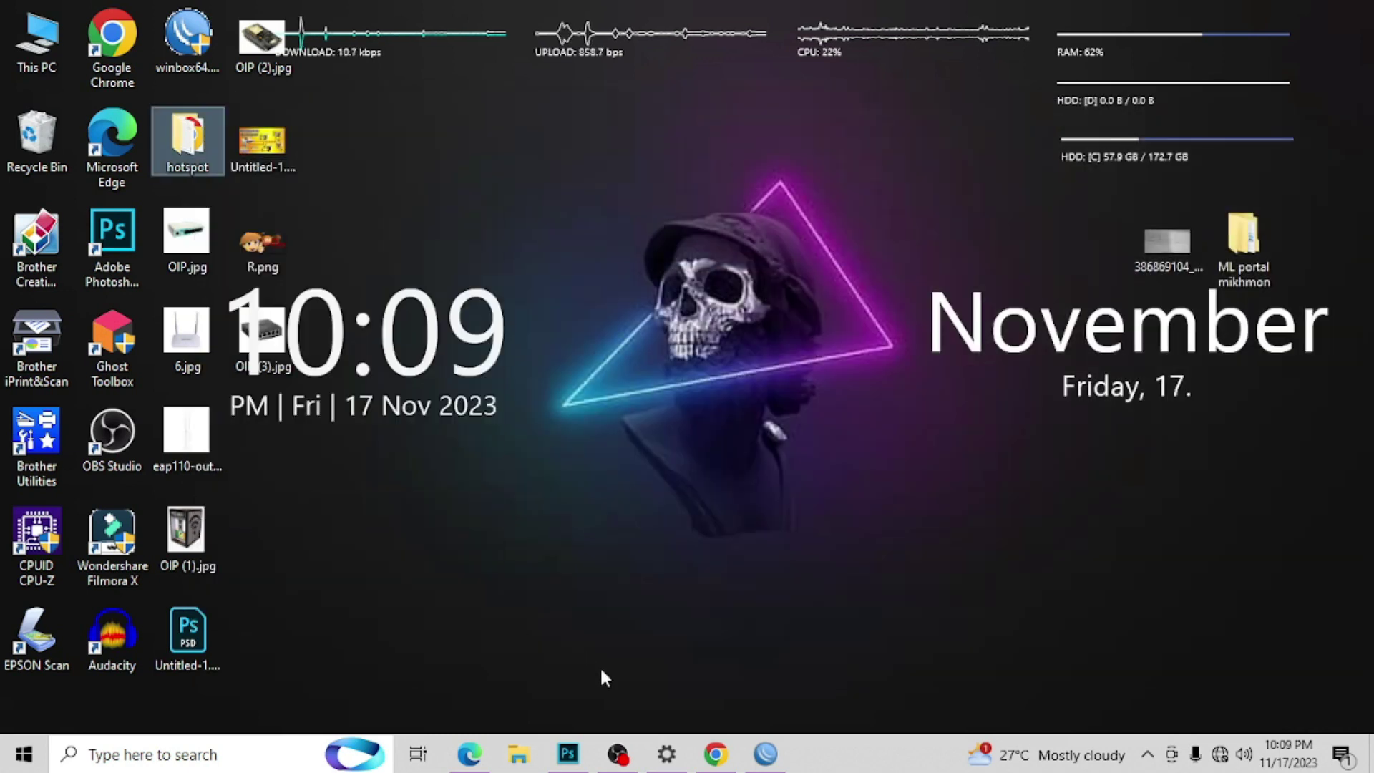
left_click(764, 754)
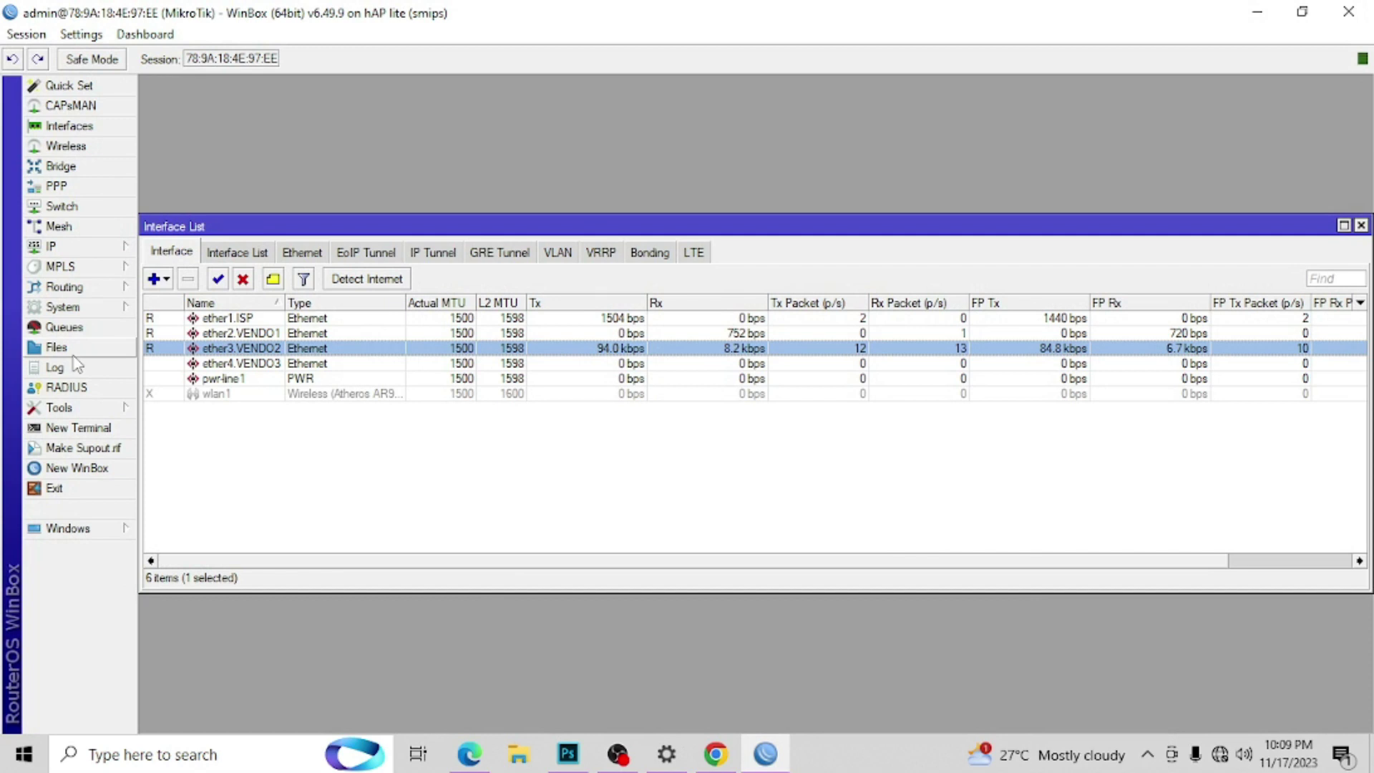
Step: Remove the router's old hotspot folder in Files and paste in the edited hotspot folder
left_click(57, 347)
left_click(522, 319)
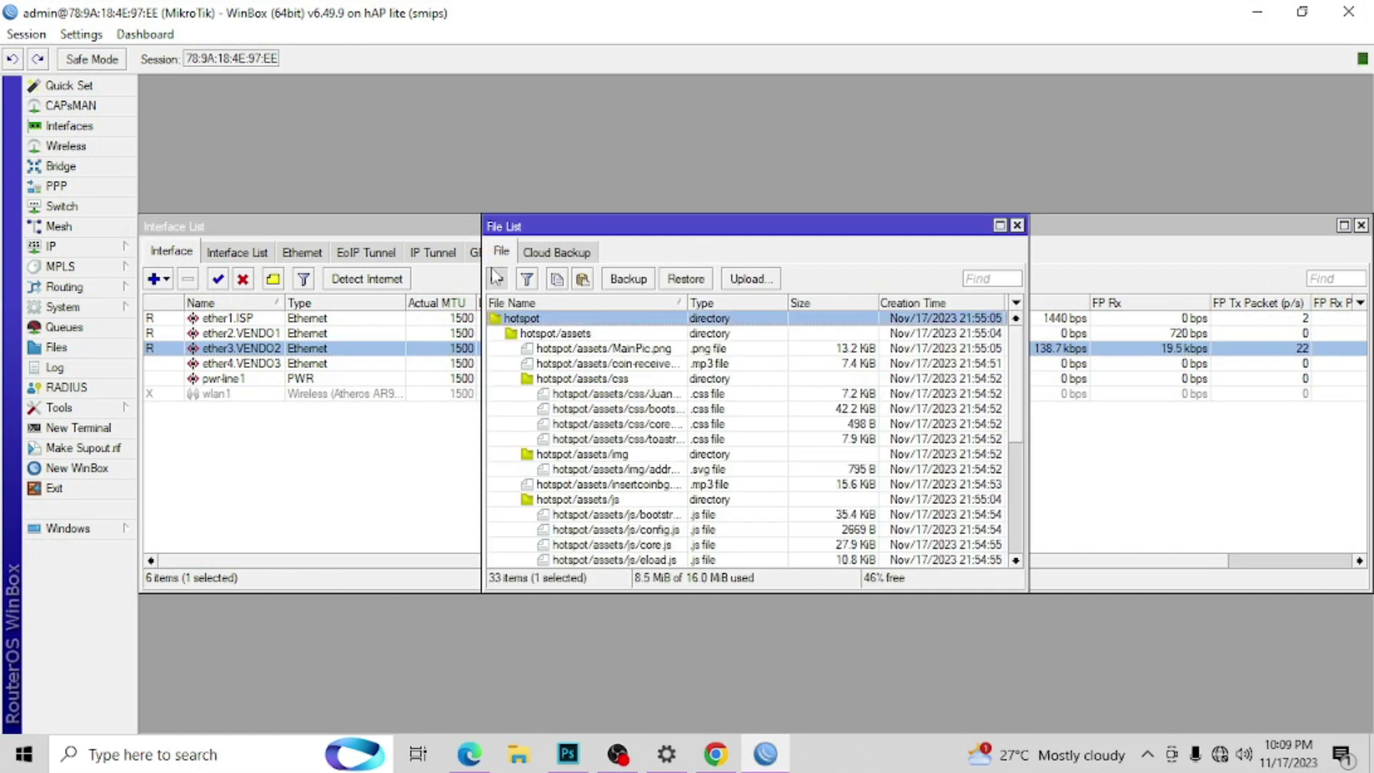
left_click(496, 279)
left_click(582, 279)
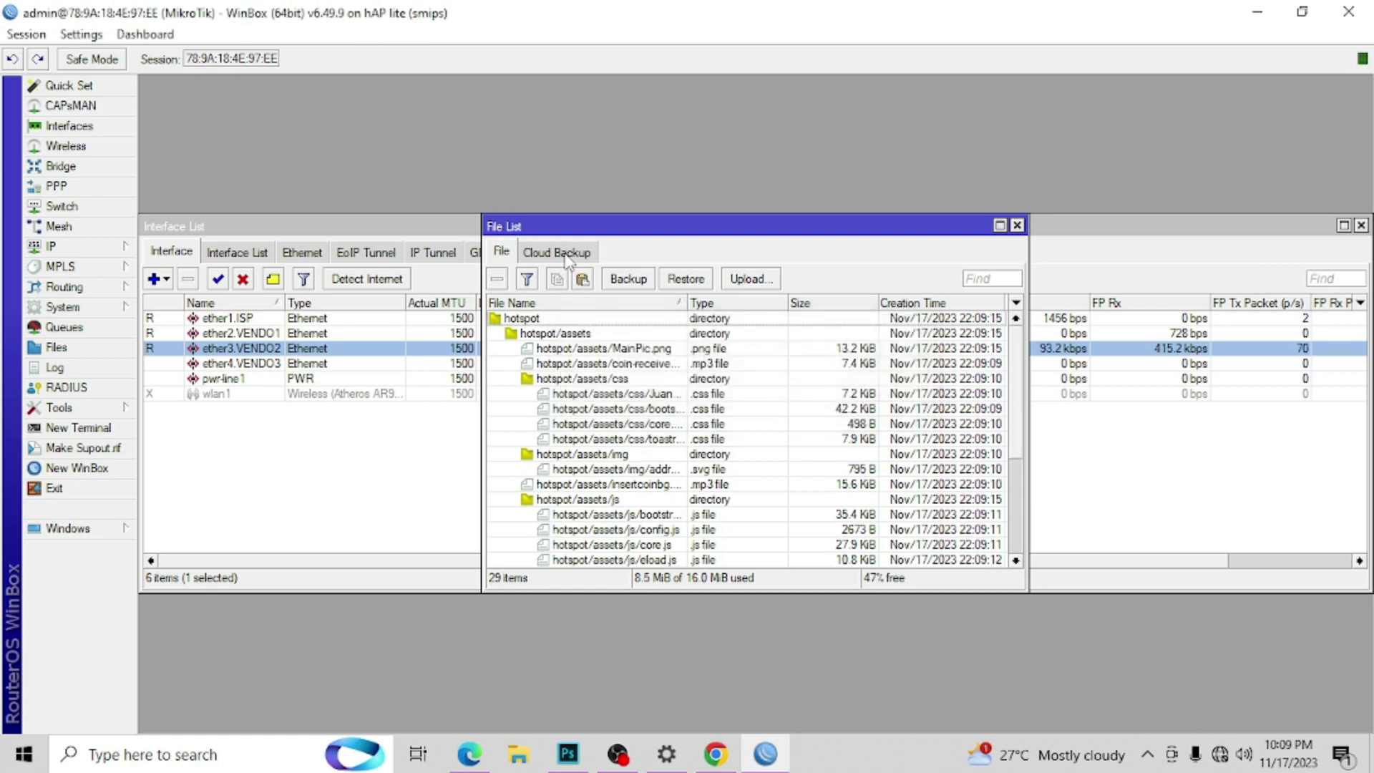
Step: Close the Chrome login window and go to the JuanFi page in Edge
left_click(715, 758)
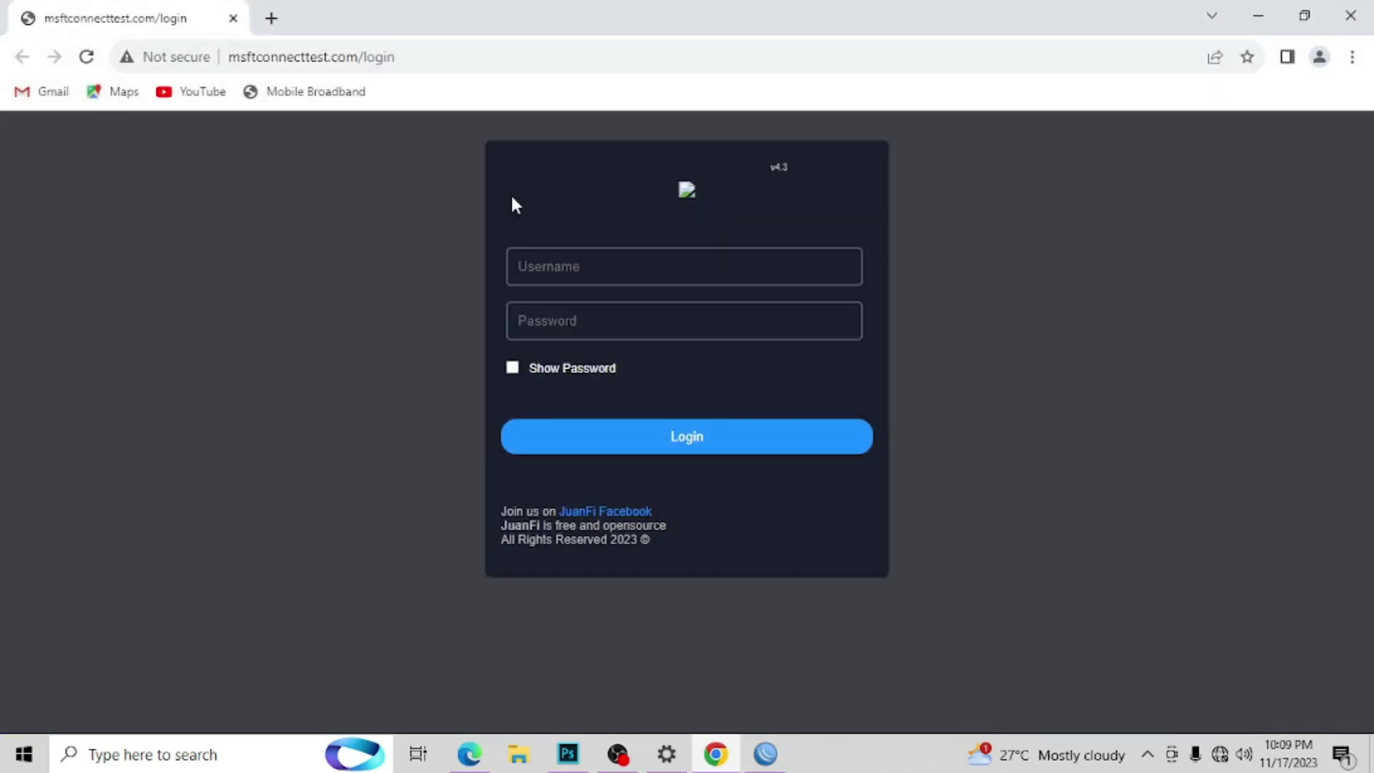
left_click(1305, 15)
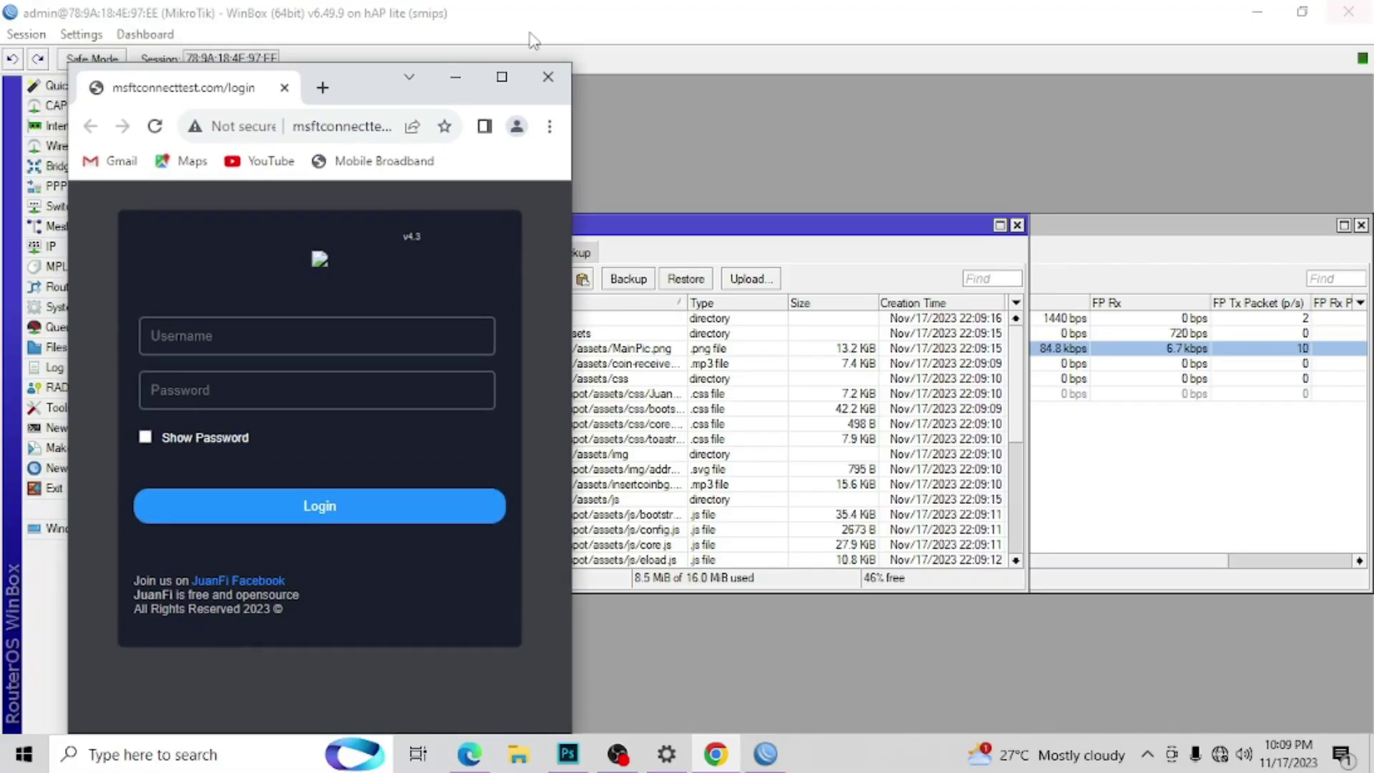
left_click(548, 76)
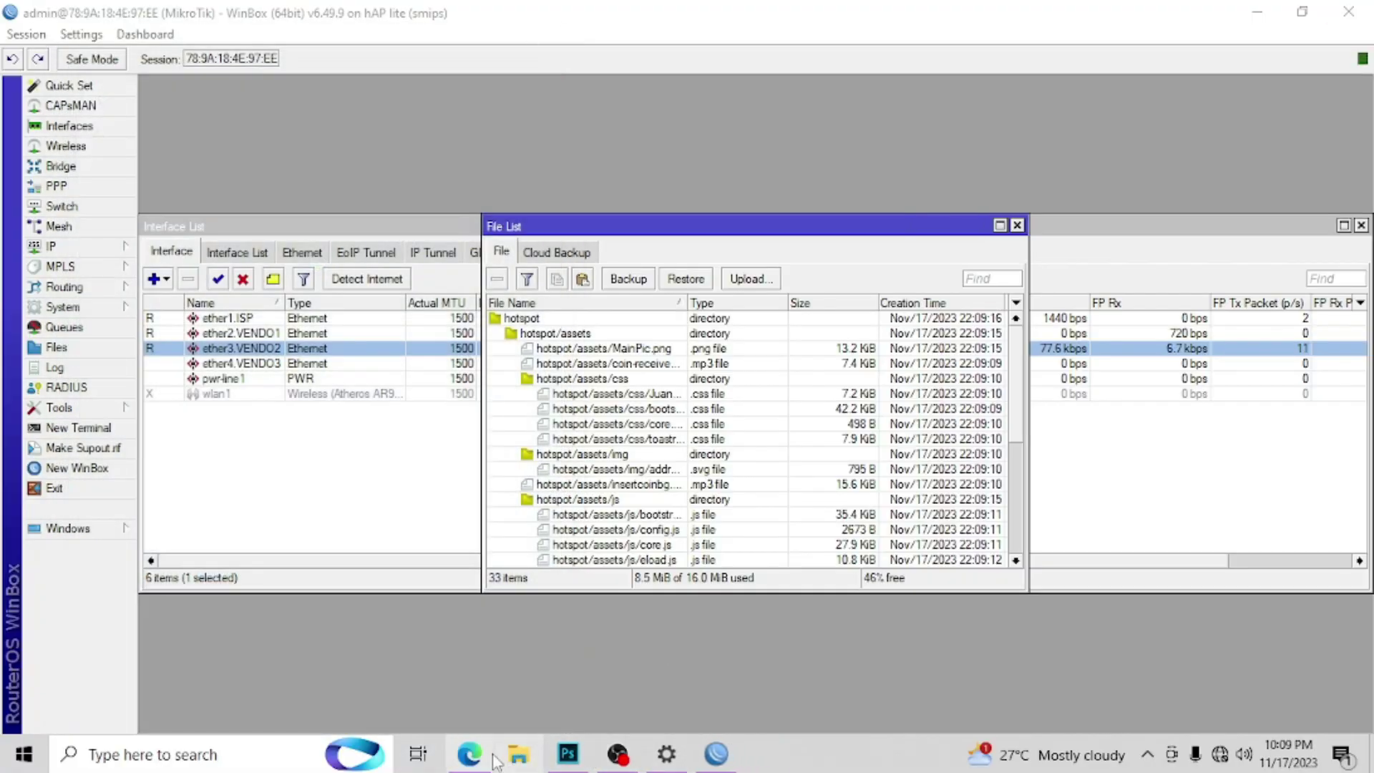
left_click(471, 756)
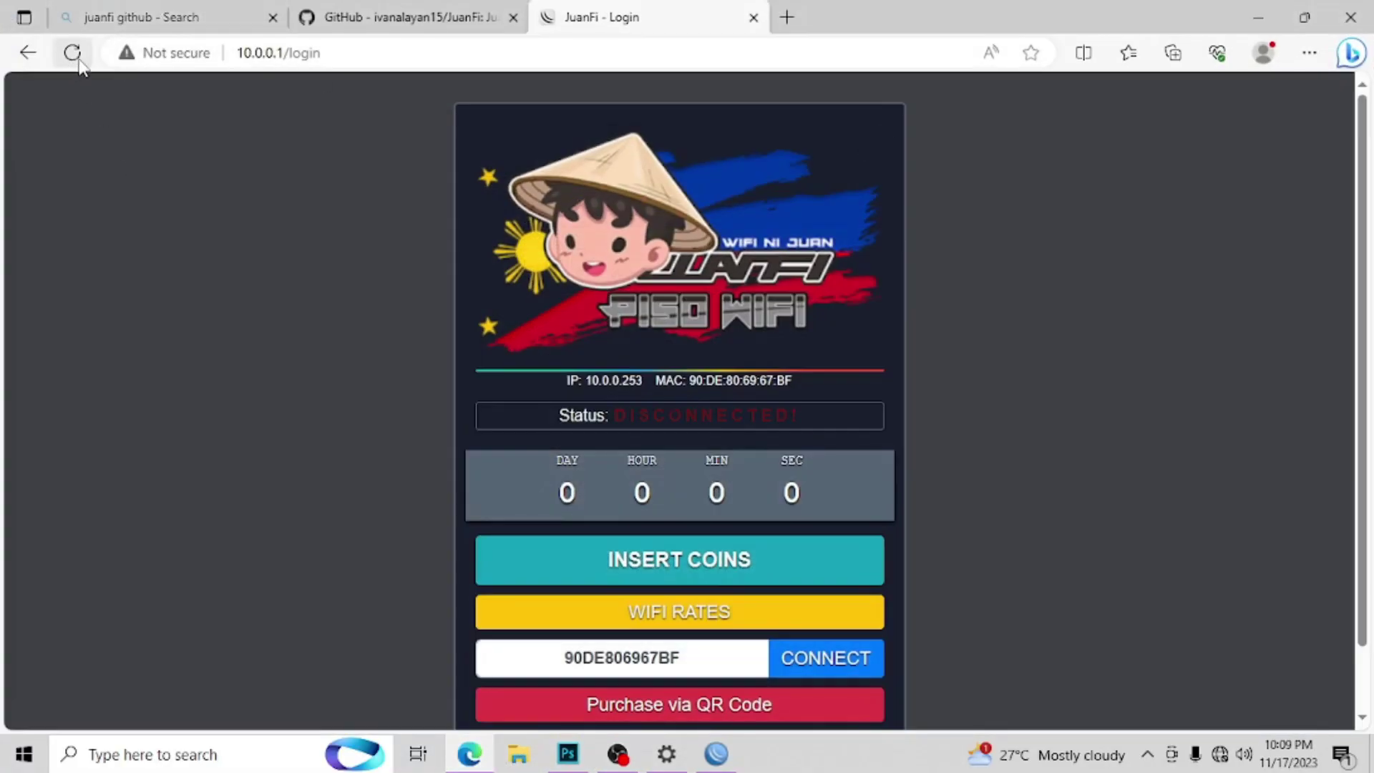
Step: Reload 10.0.0.1/login so it shows client IP 10.0.10.253 disconnected, and check INSERT COINS and the MAC
left_click(321, 52)
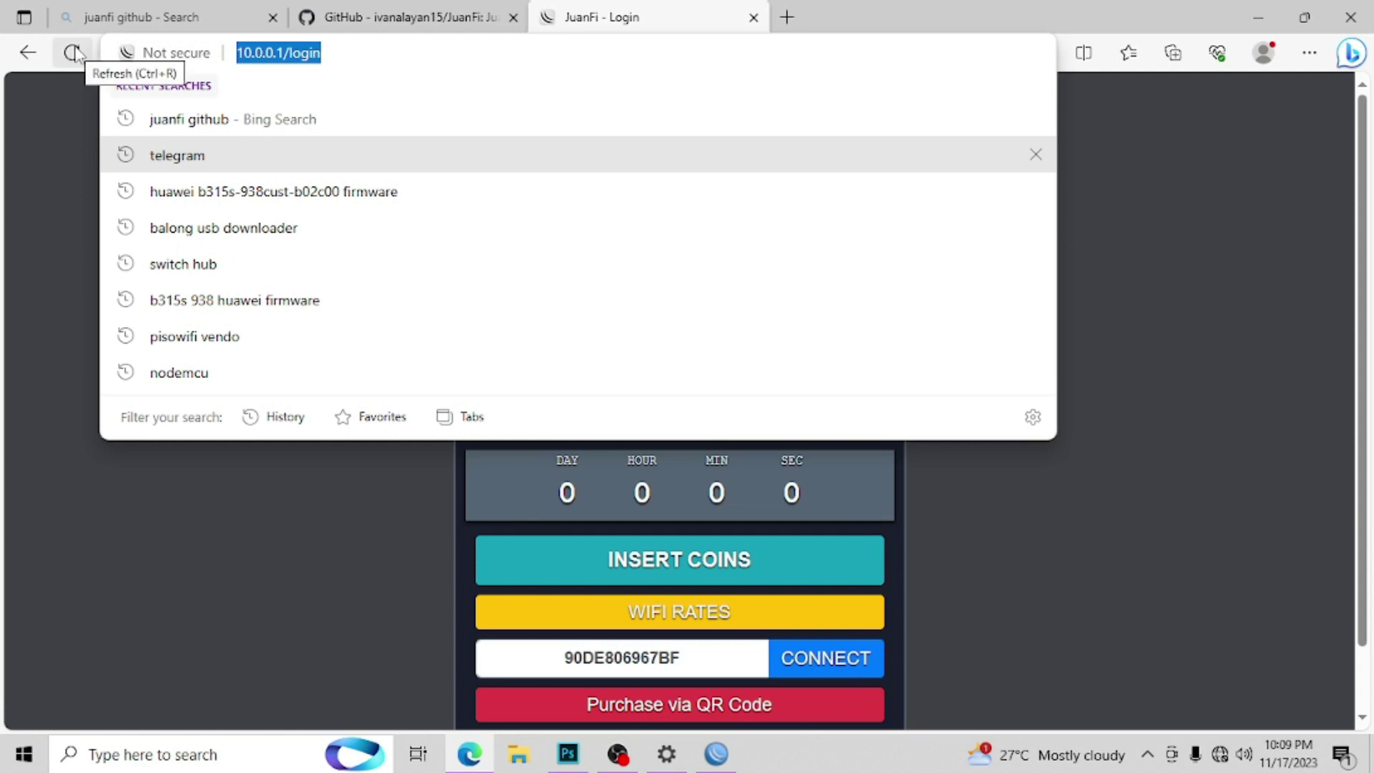
left_click(75, 53)
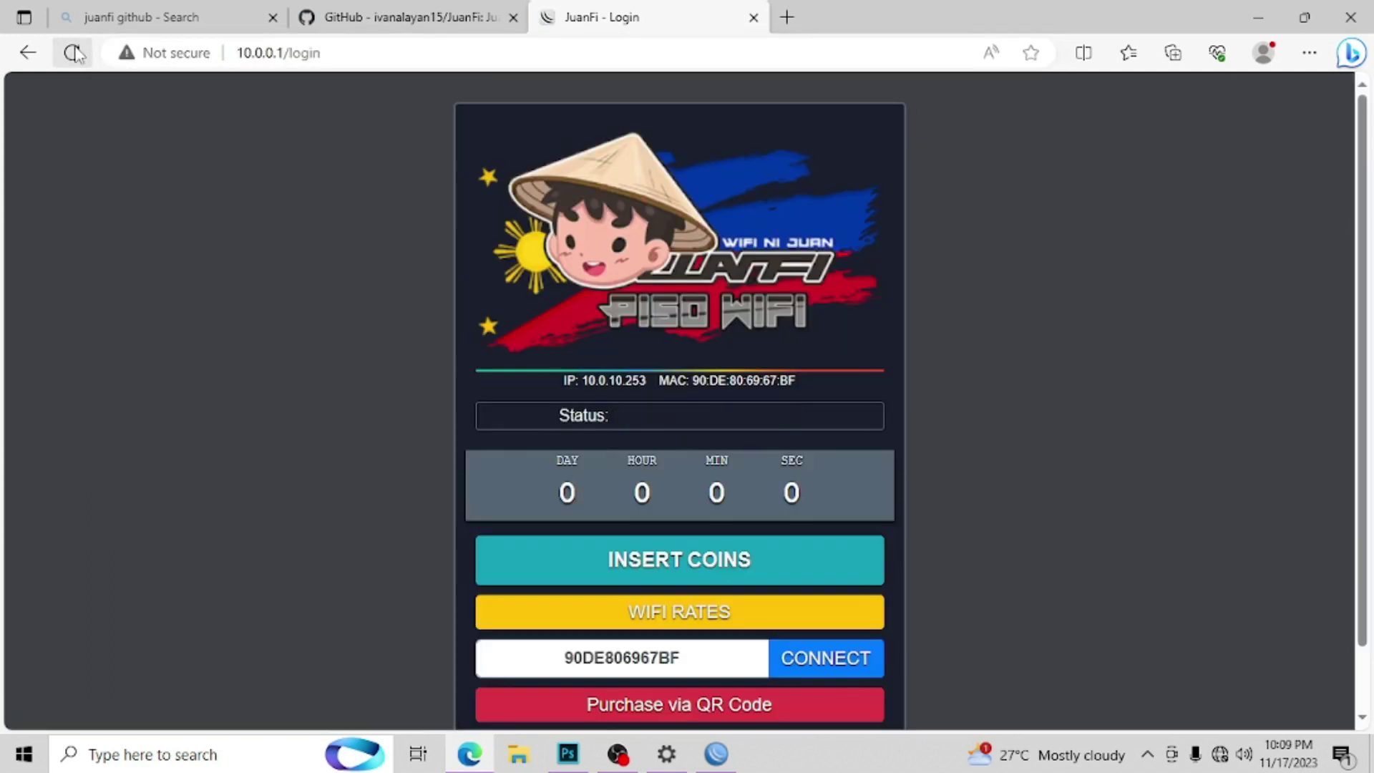
left_click_drag(646, 380, 581, 382)
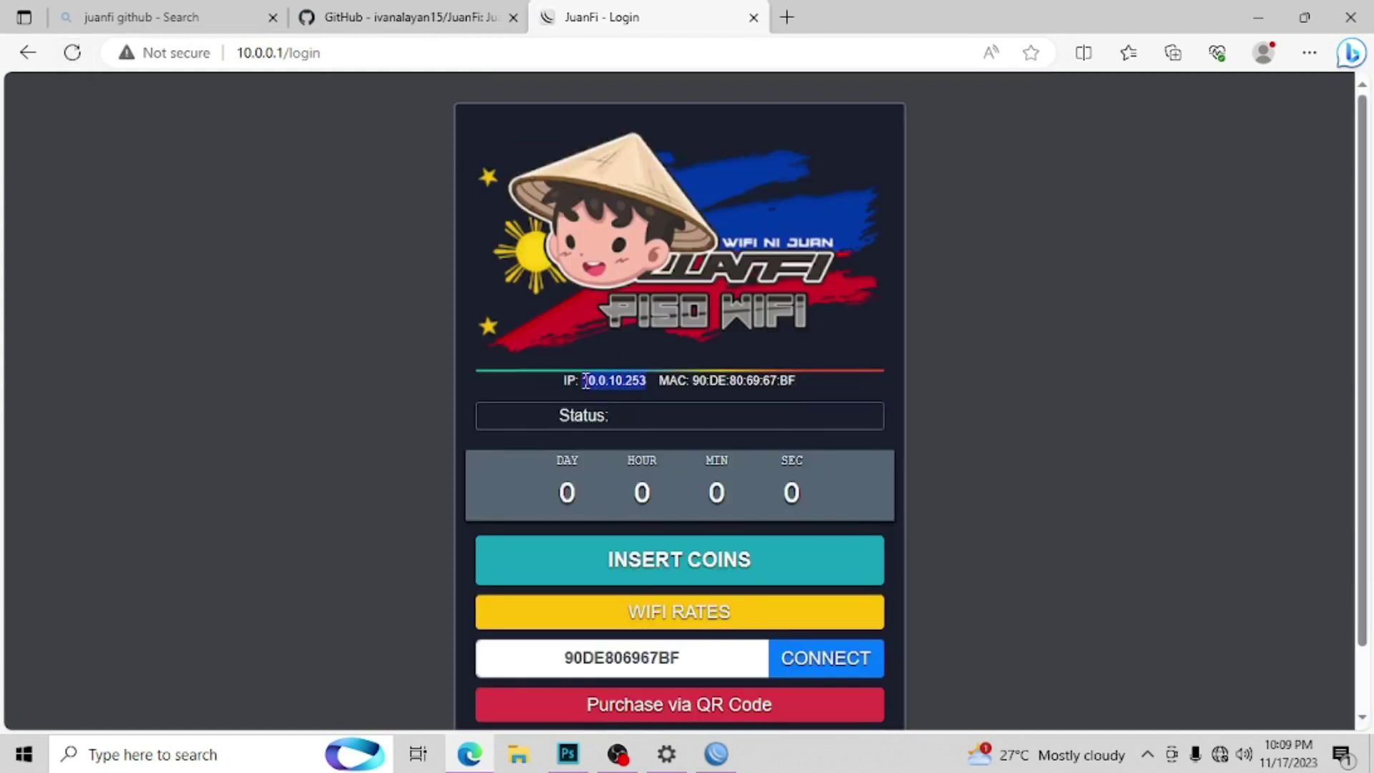
left_click(72, 52)
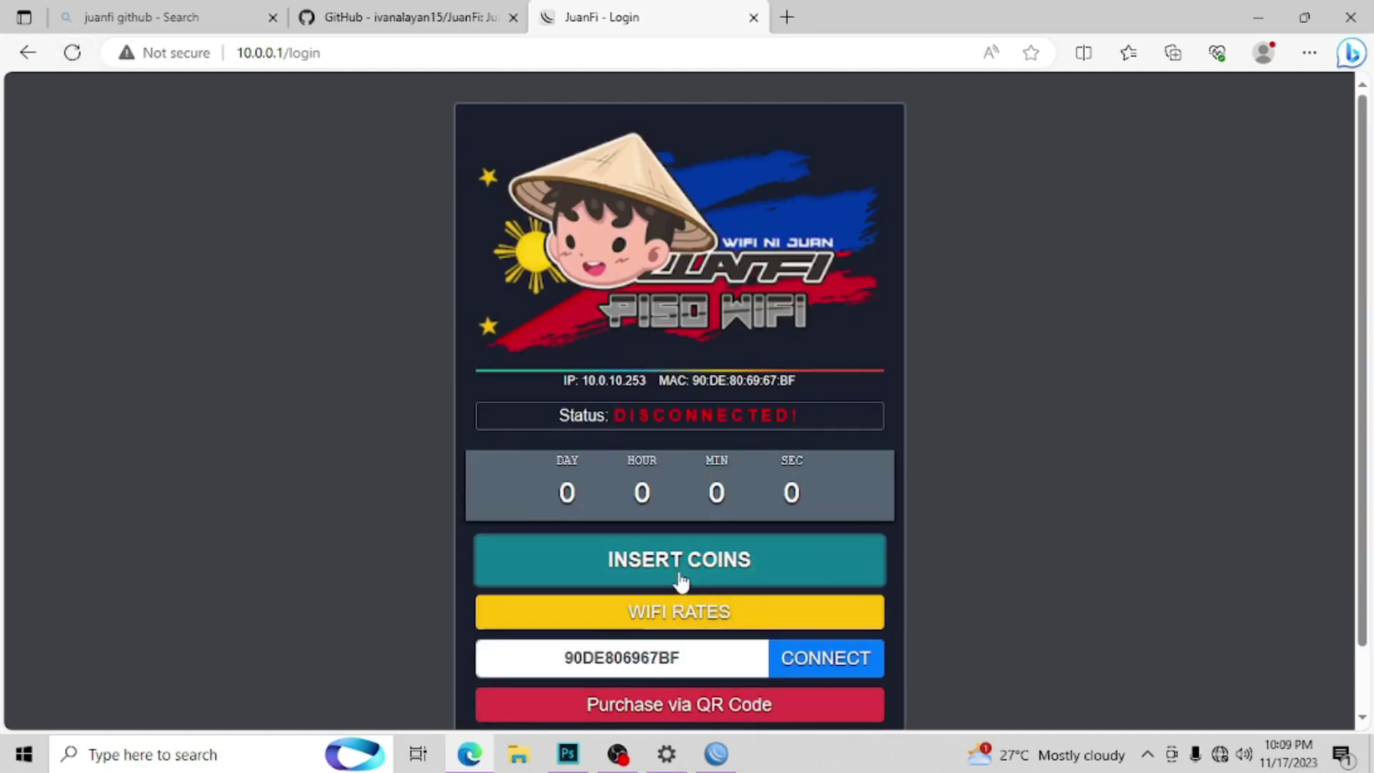
left_click(678, 572)
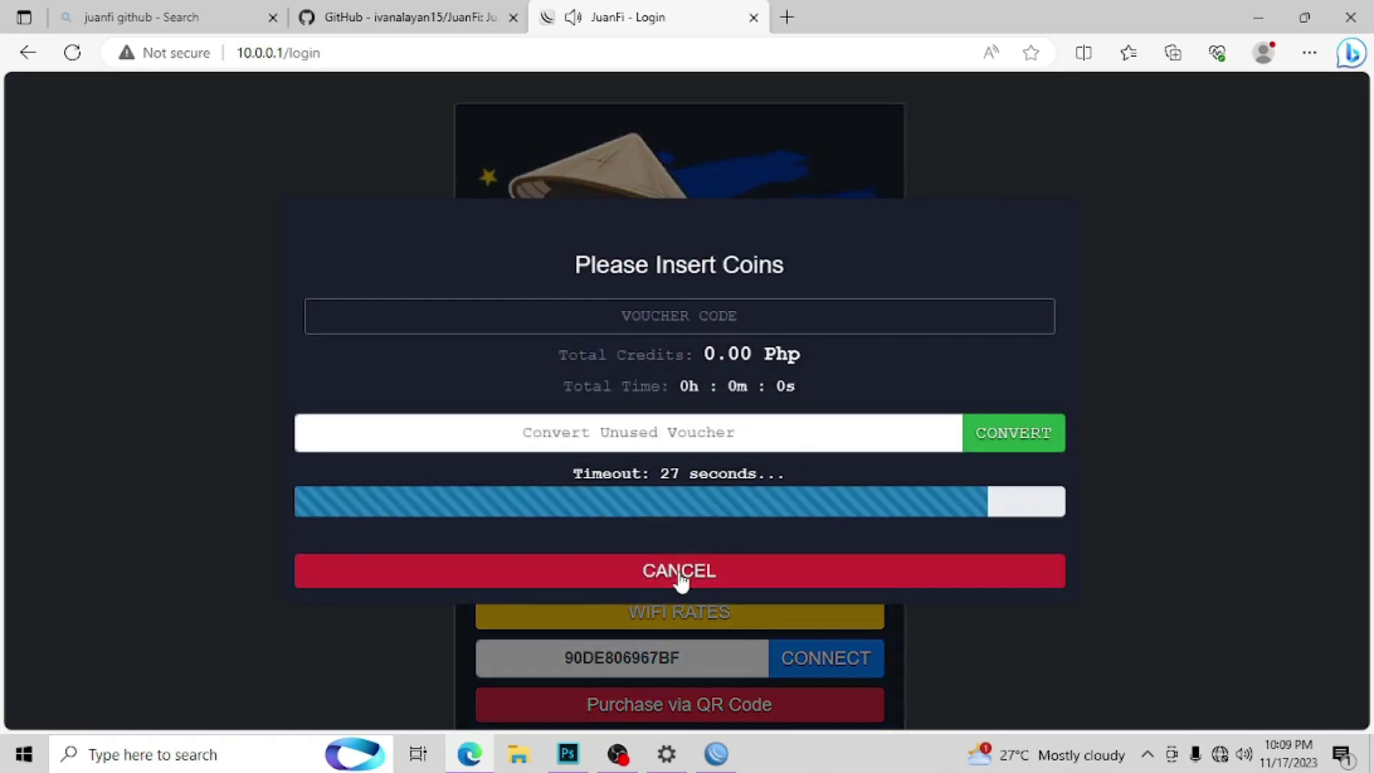
left_click(679, 576)
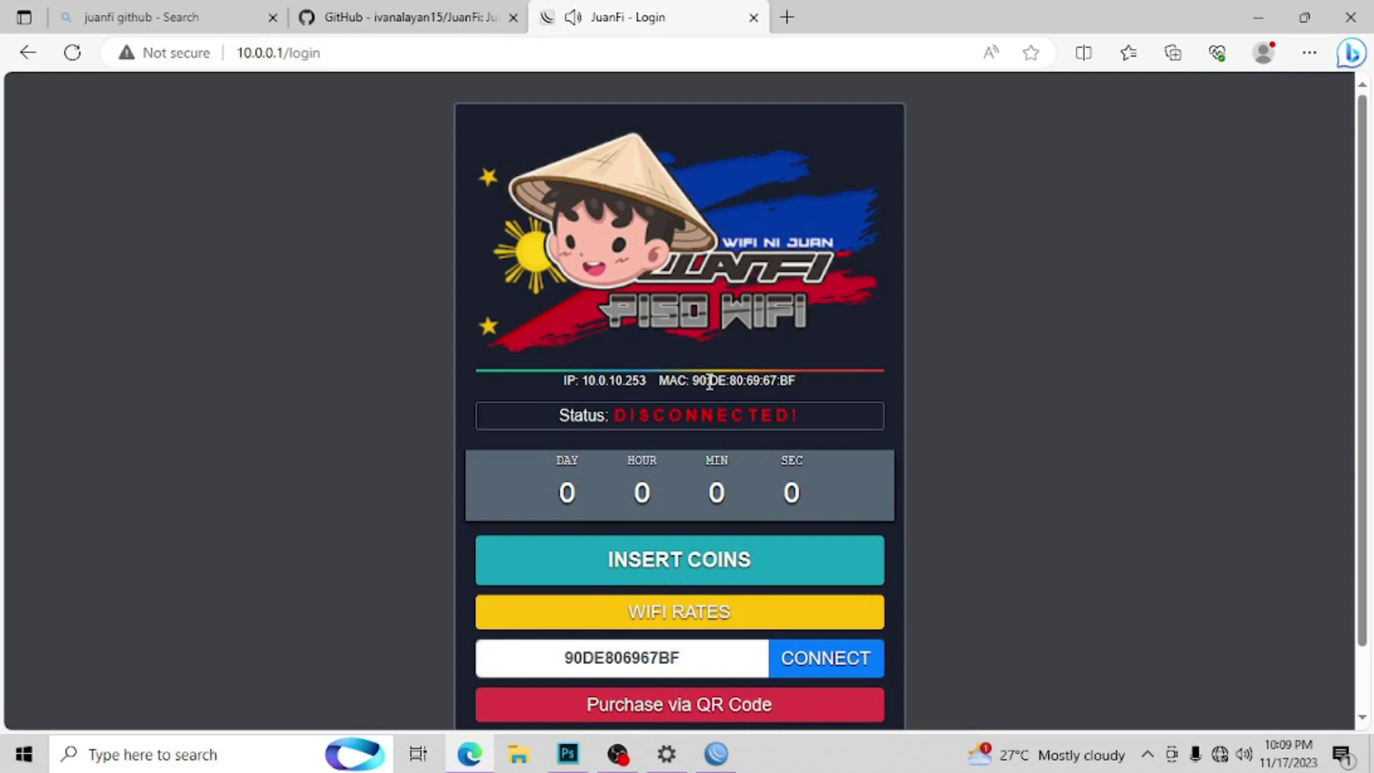
left_click_drag(800, 379, 691, 381)
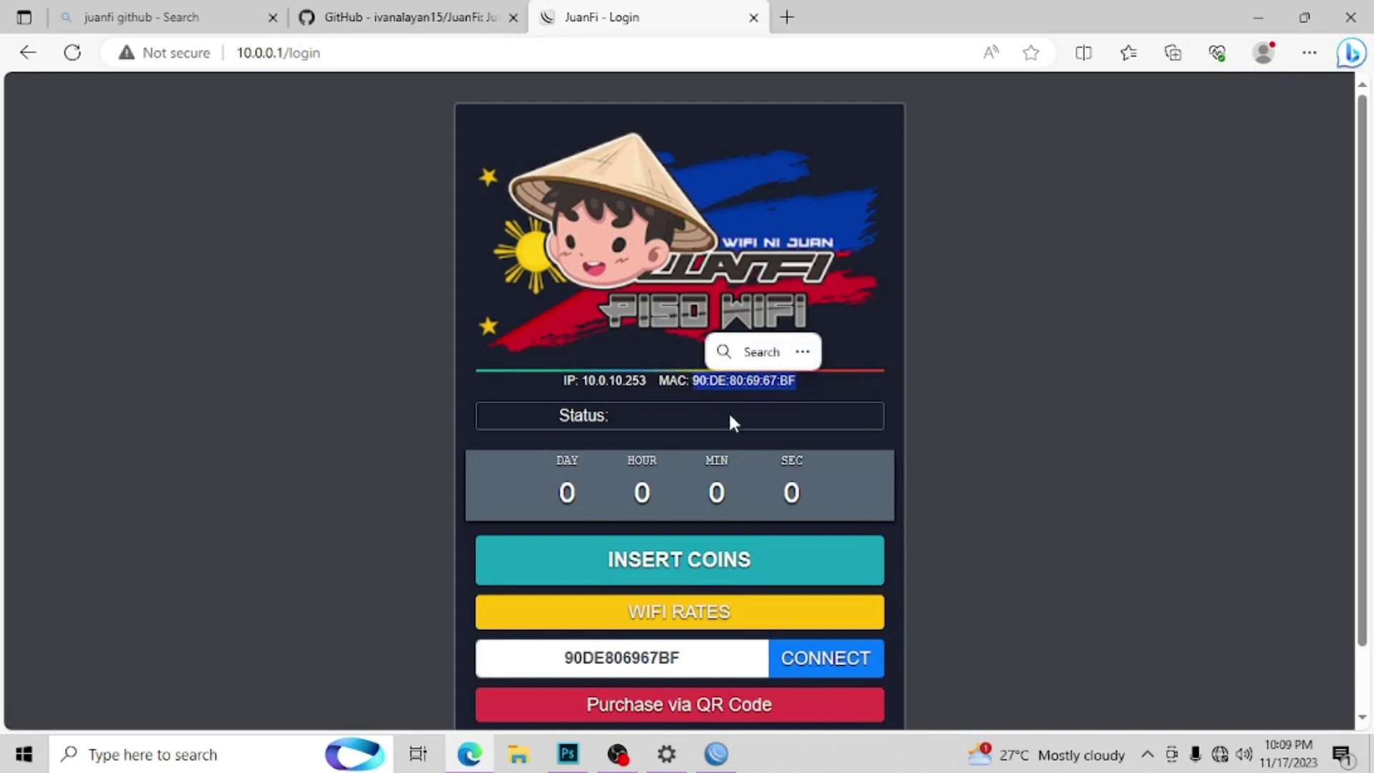
Step: Connect the laptop to the open TEST_AP1 Wi-Fi network and cancel WinBox's reconnect attempt
left_click(1220, 754)
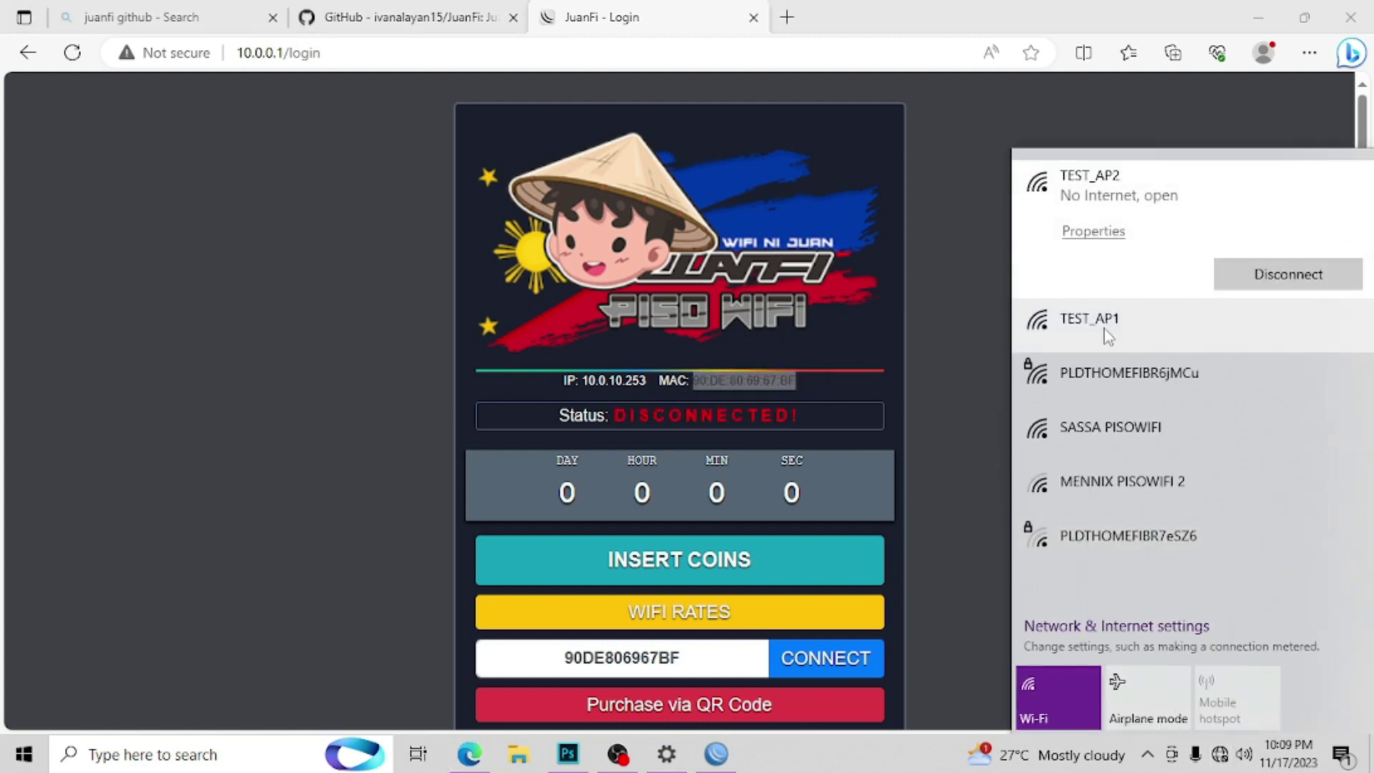
left_click(1108, 333)
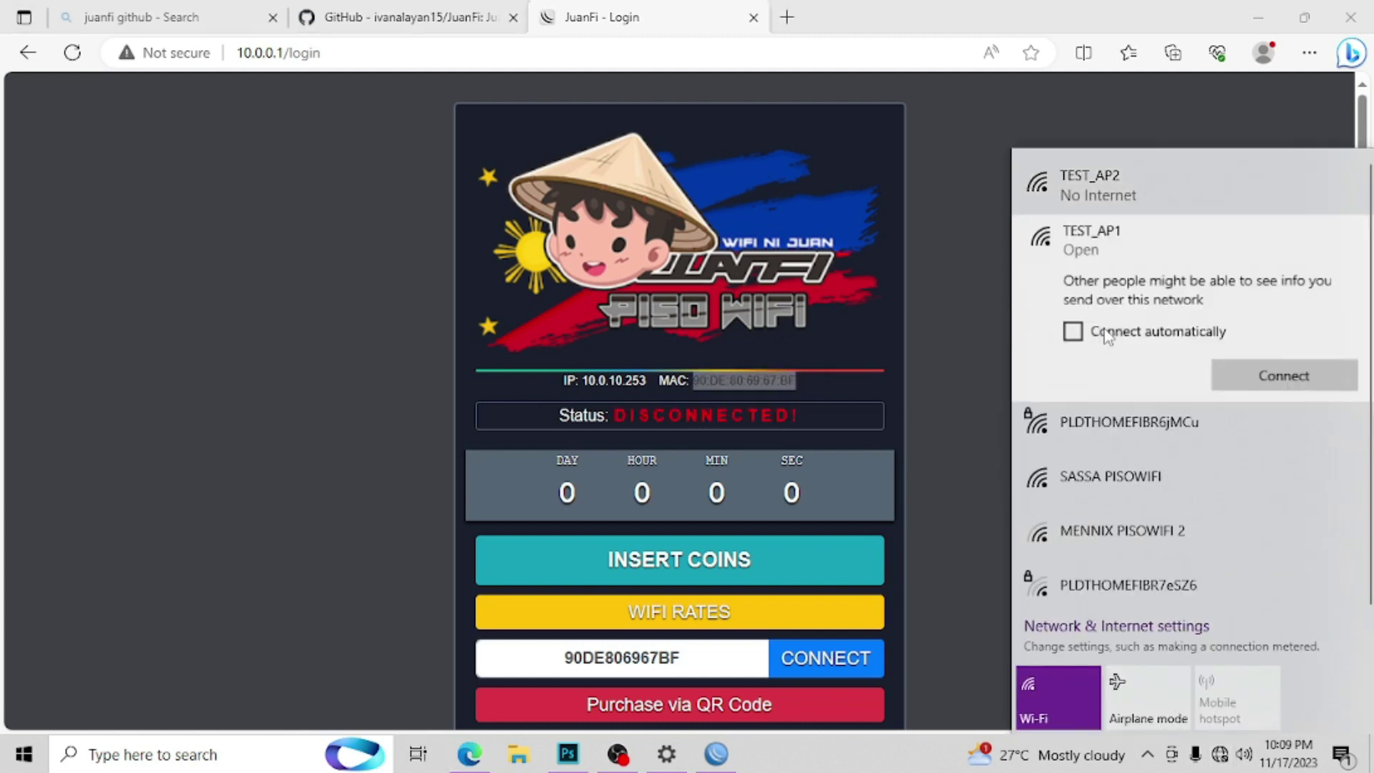
left_click(1285, 378)
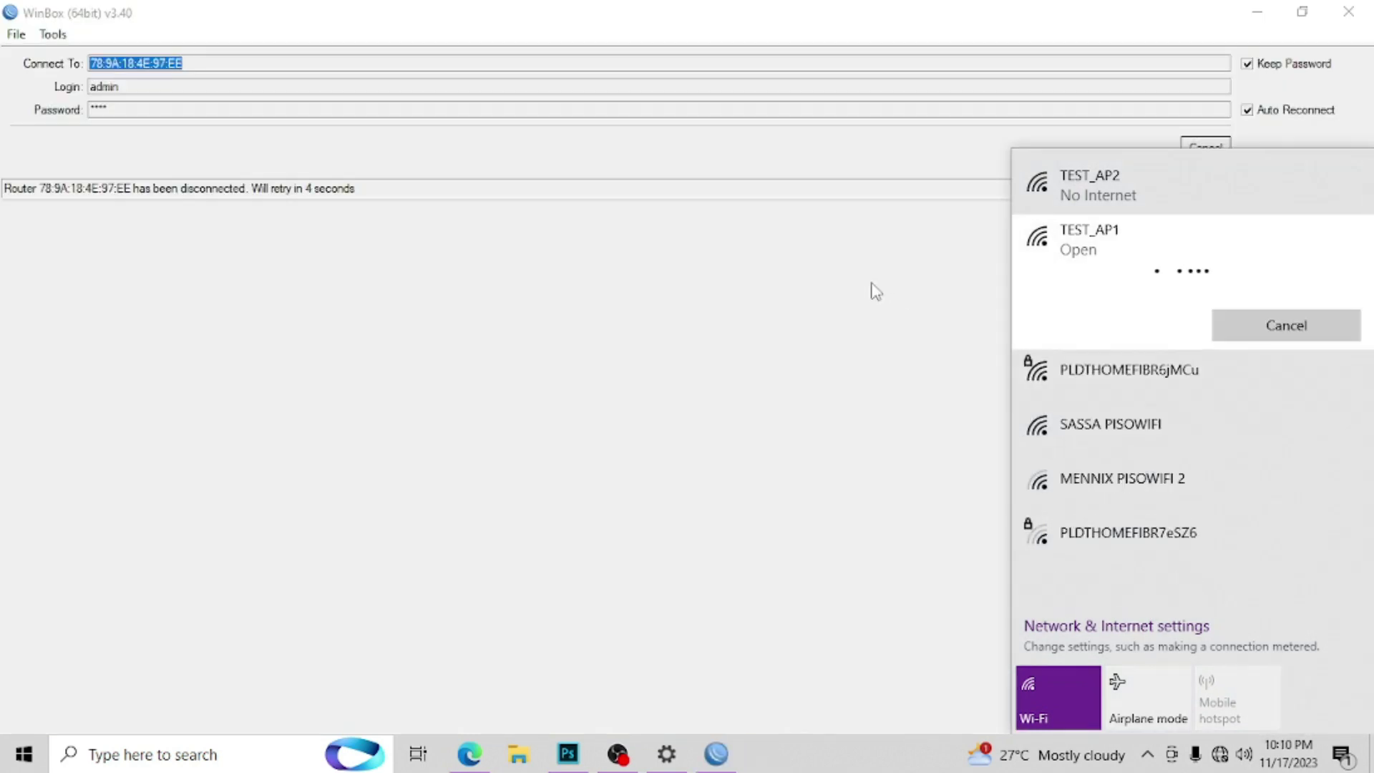
left_click(875, 290)
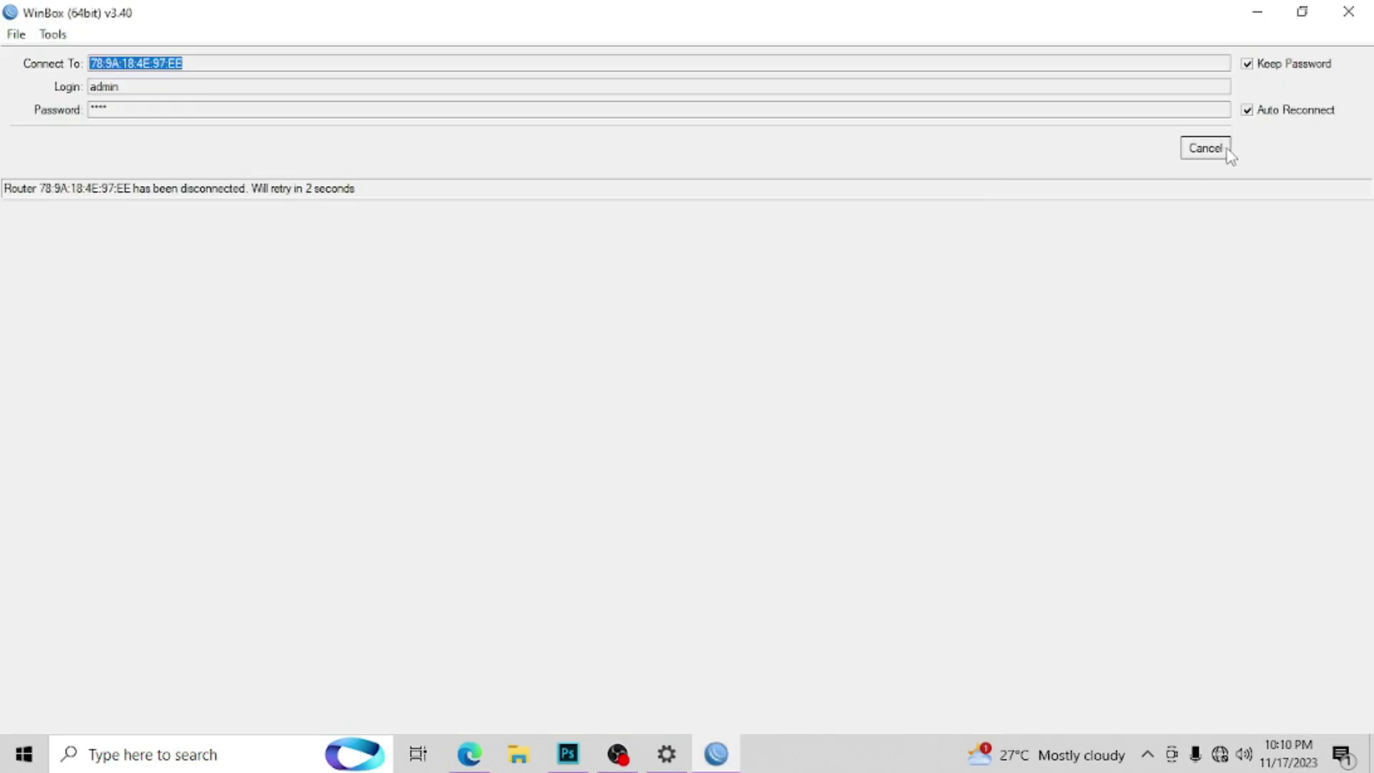
left_click(1225, 149)
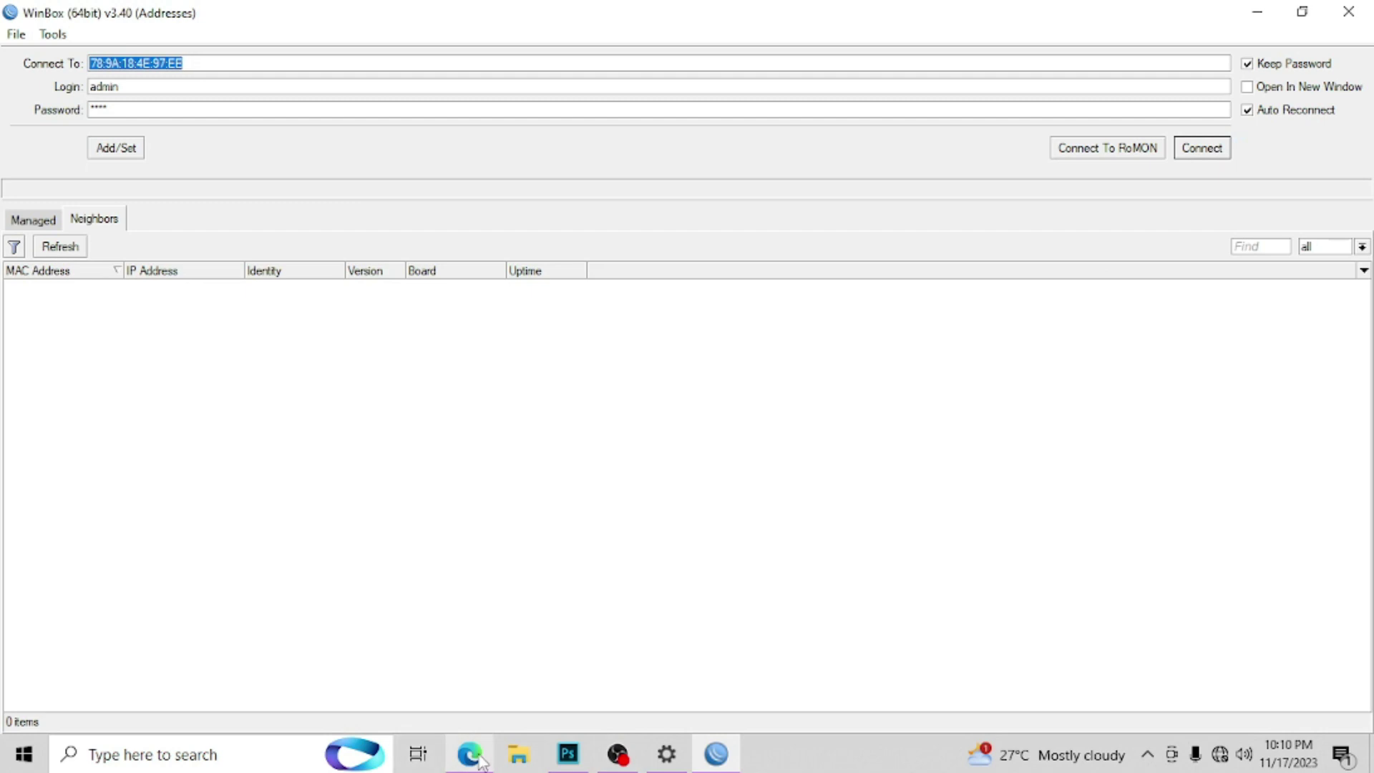
left_click(479, 762)
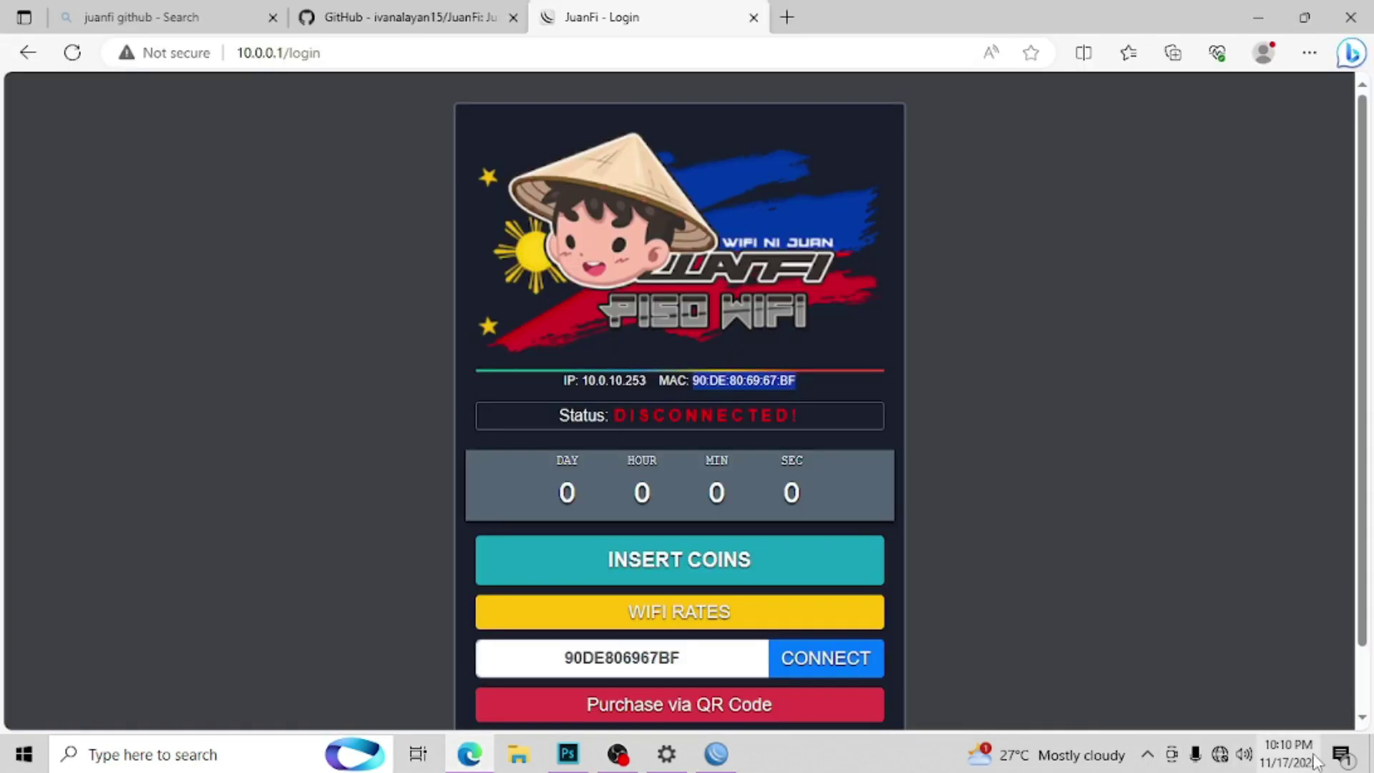
Step: Reload the portal login page and check the client's MAC and IP 10.0.0.253
left_click(1225, 755)
left_click(435, 297)
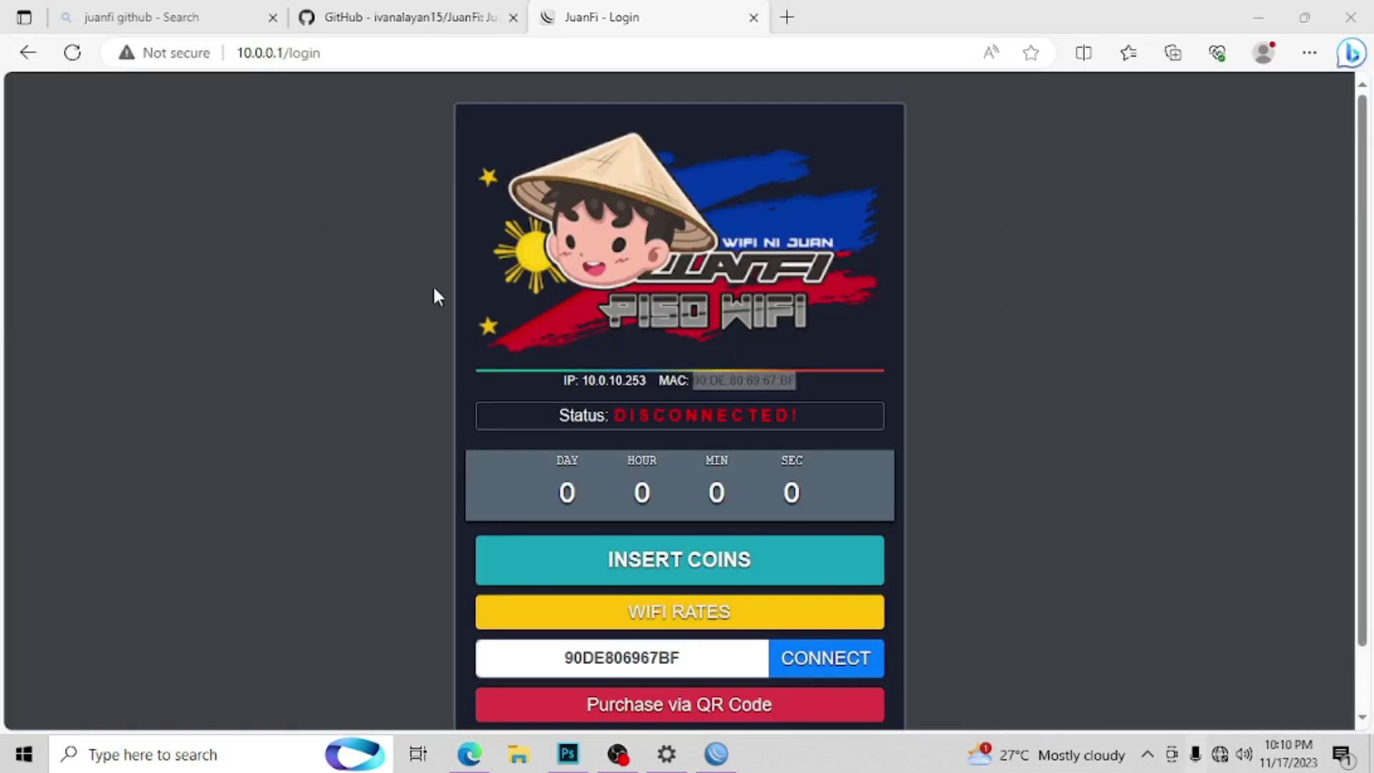
left_click(72, 53)
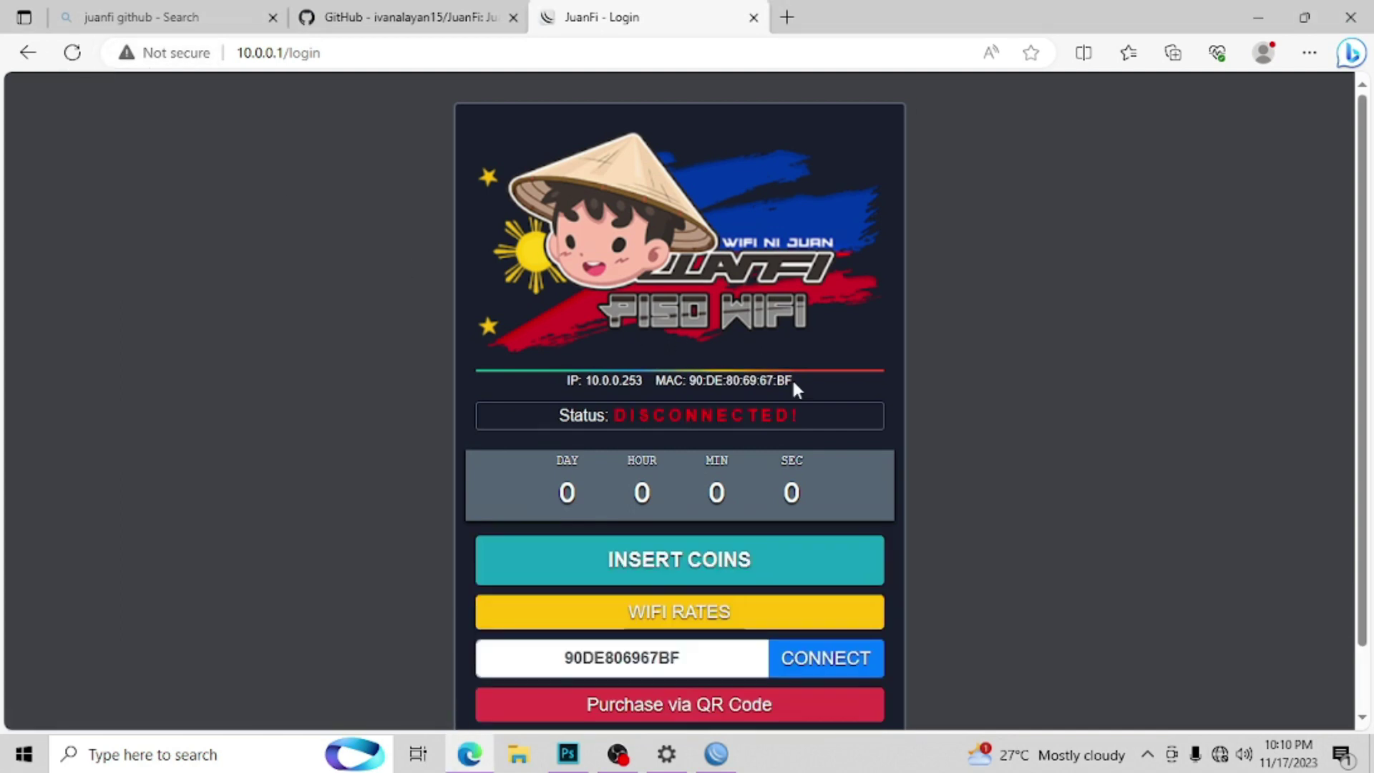
left_click_drag(792, 382, 686, 380)
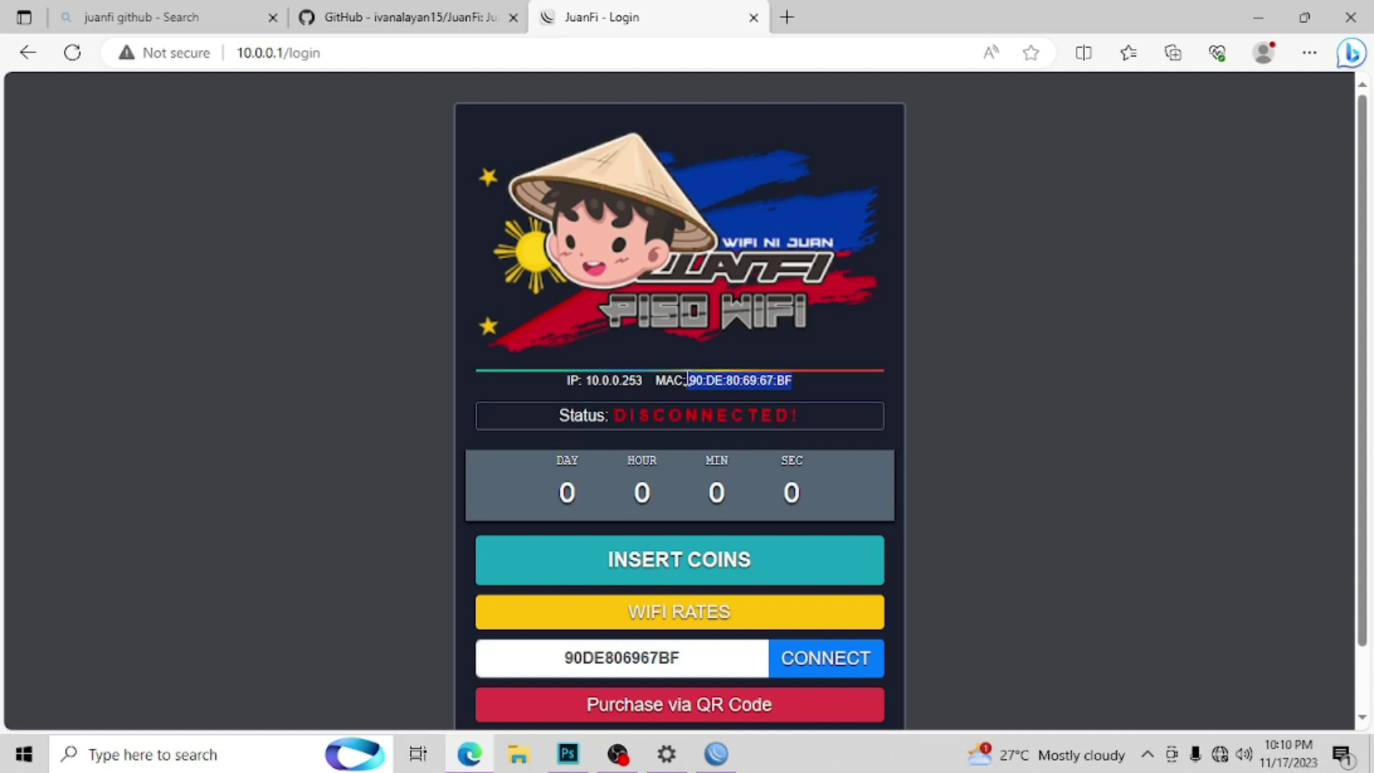
left_click(840, 381)
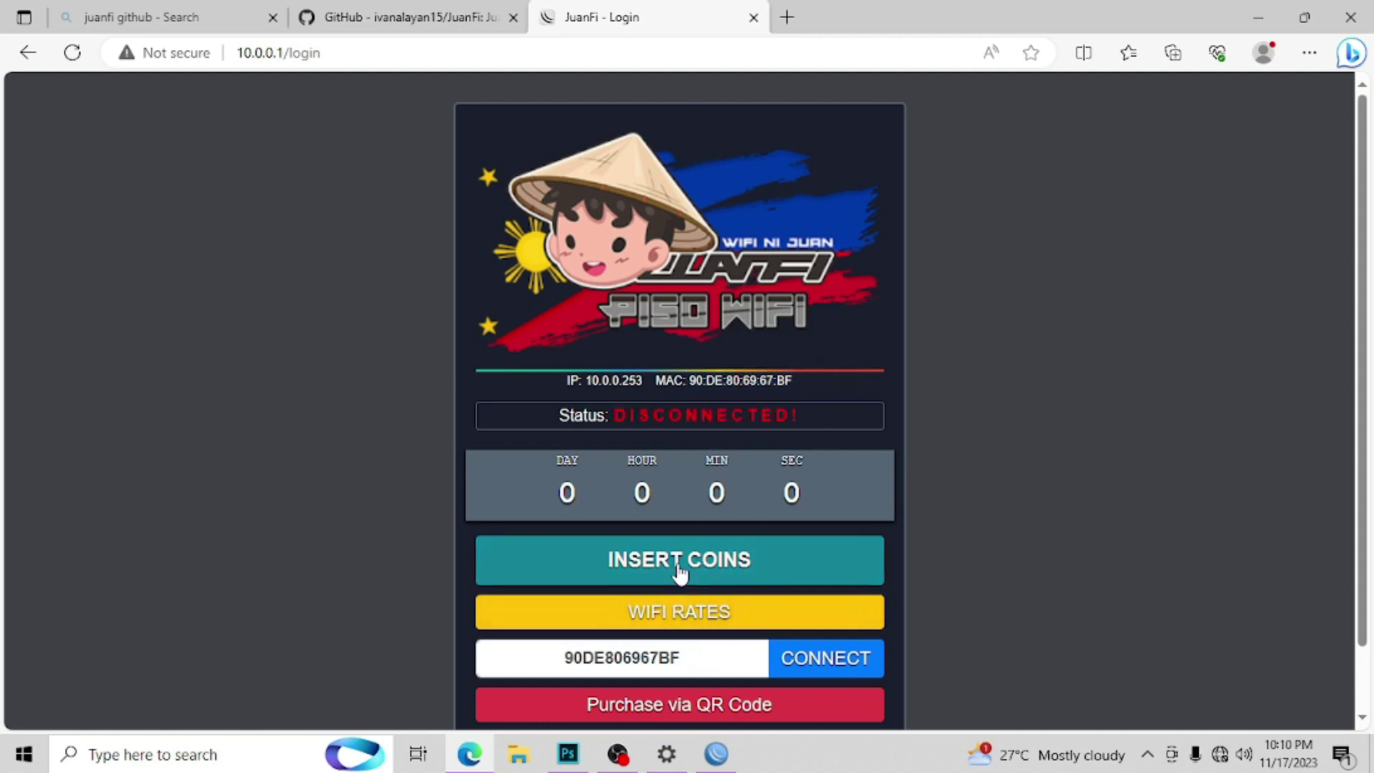
double_click(639, 380)
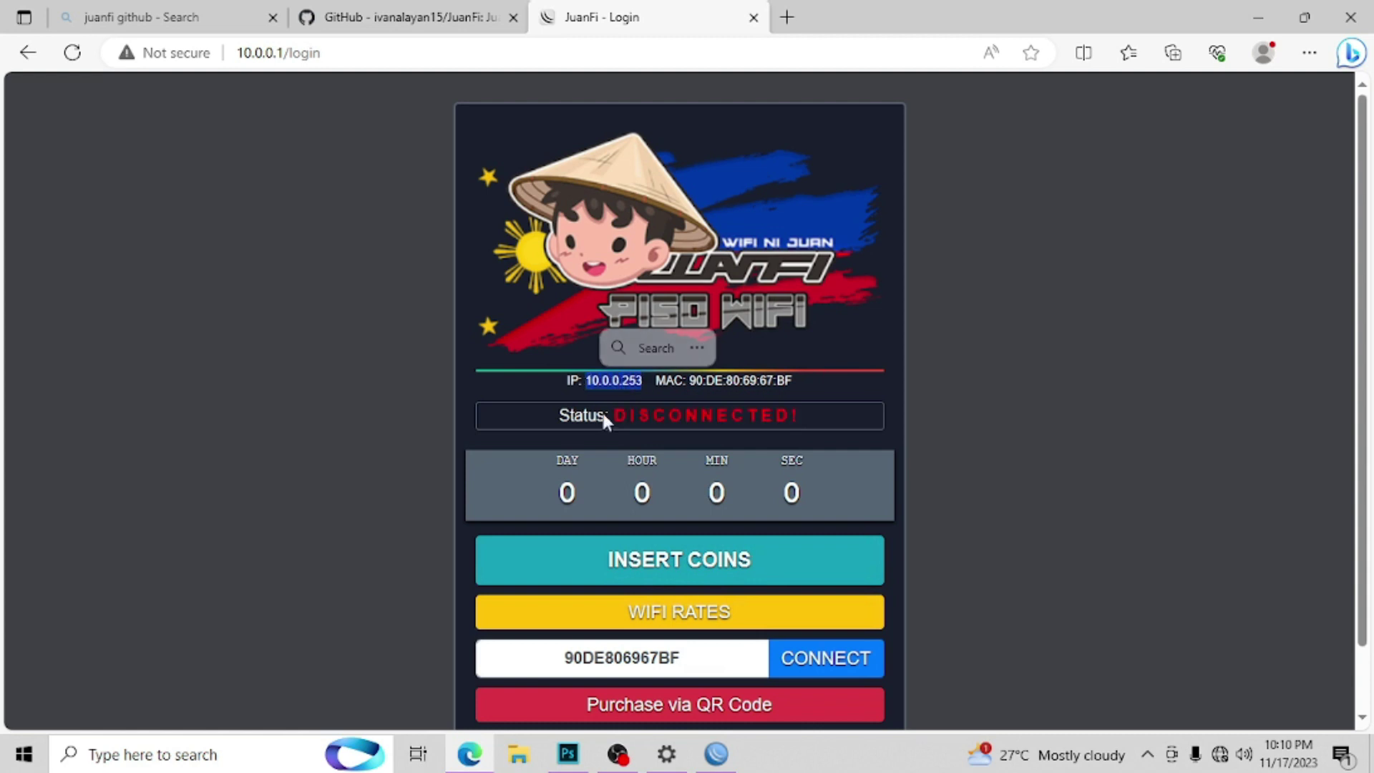
Step: Open and cancel INSERT COINS, then view and close the WIFI RATES table
left_click(693, 579)
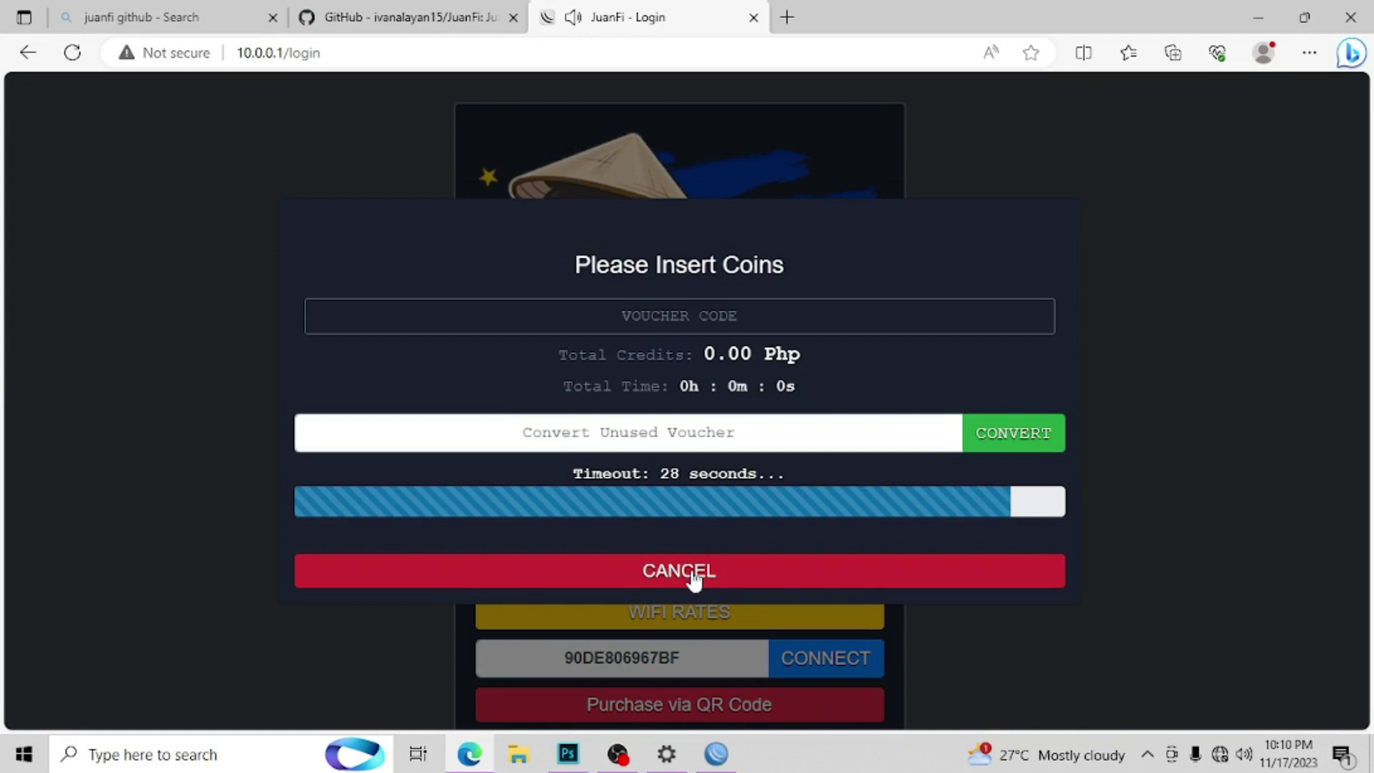
left_click(693, 579)
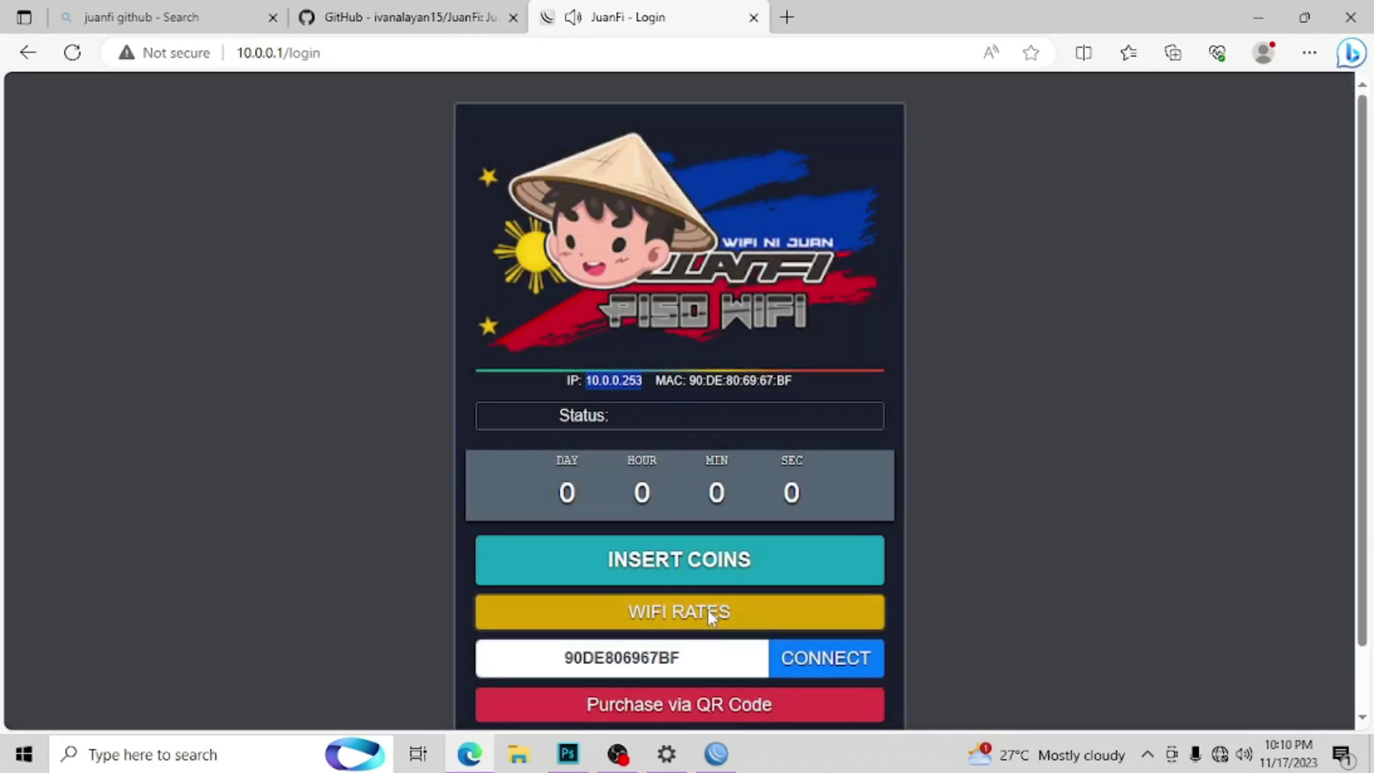
left_click(707, 610)
left_click(748, 569)
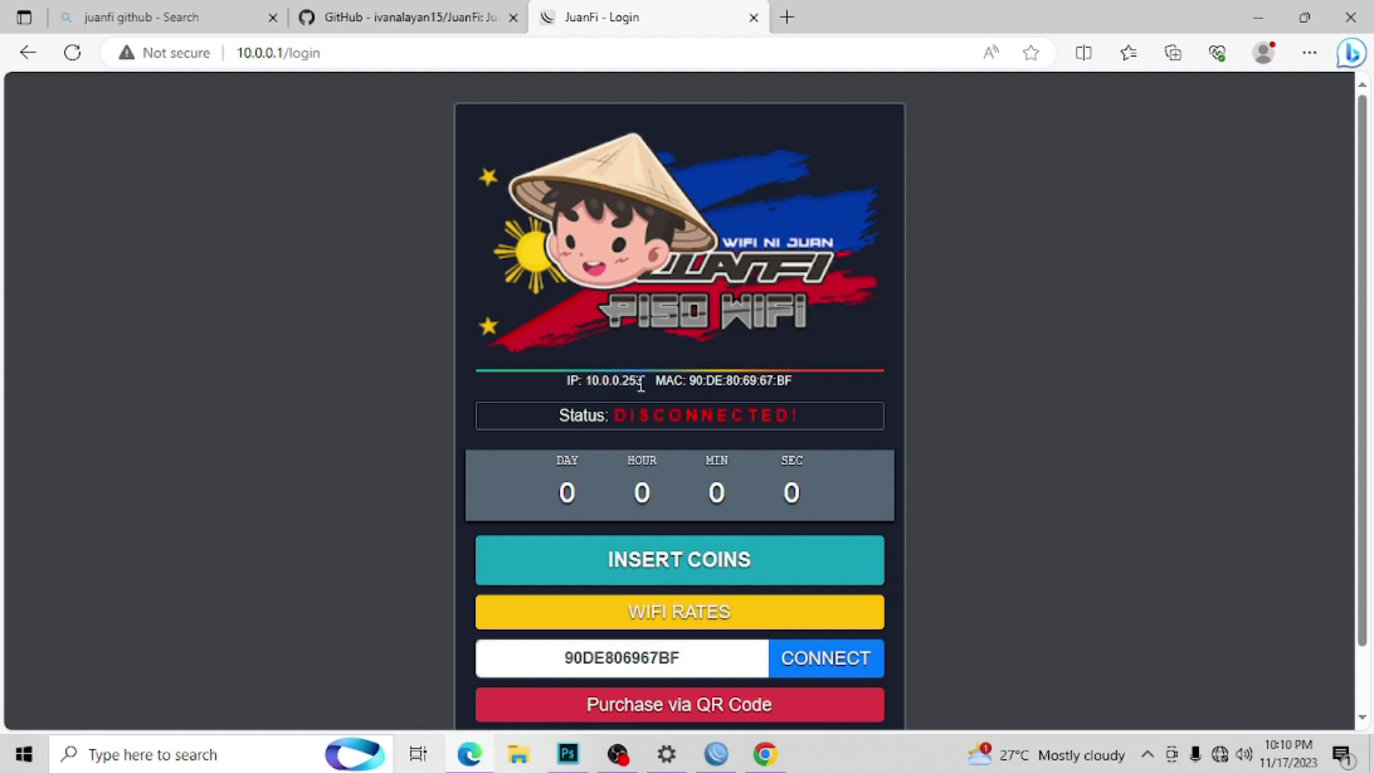
Step: Log in to the JuanFi admin console at 10.0.0.254/admin with the saved admin credentials
left_click(787, 17)
type("10")
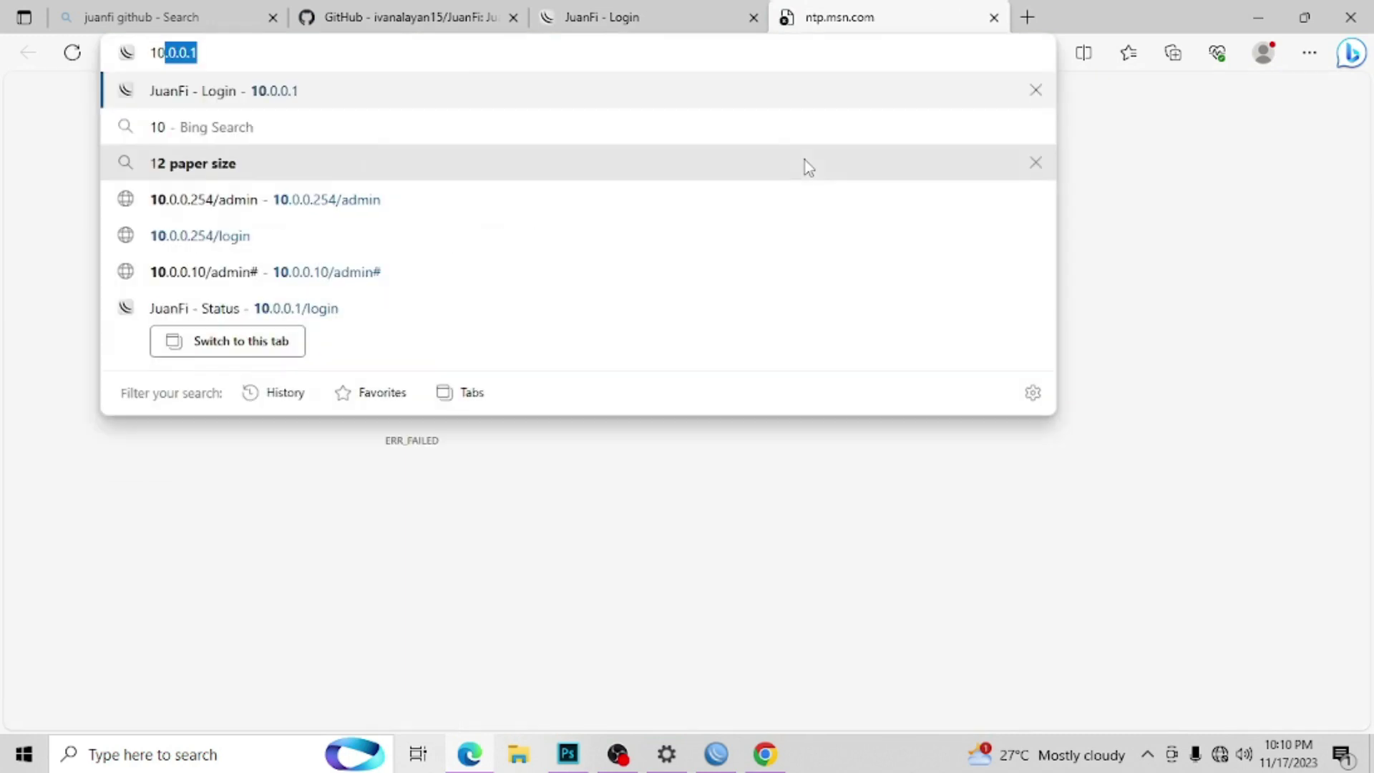
type(".0.0.2")
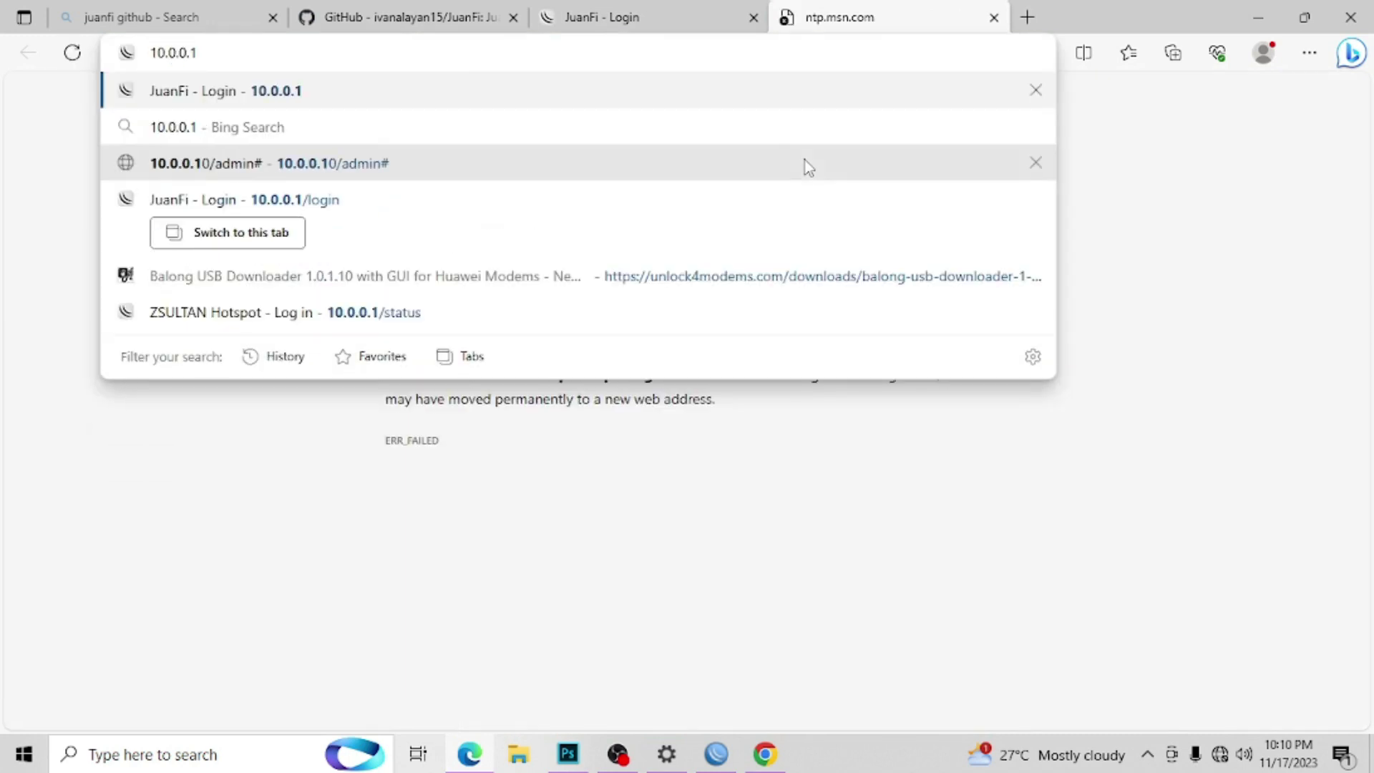
key("Return")
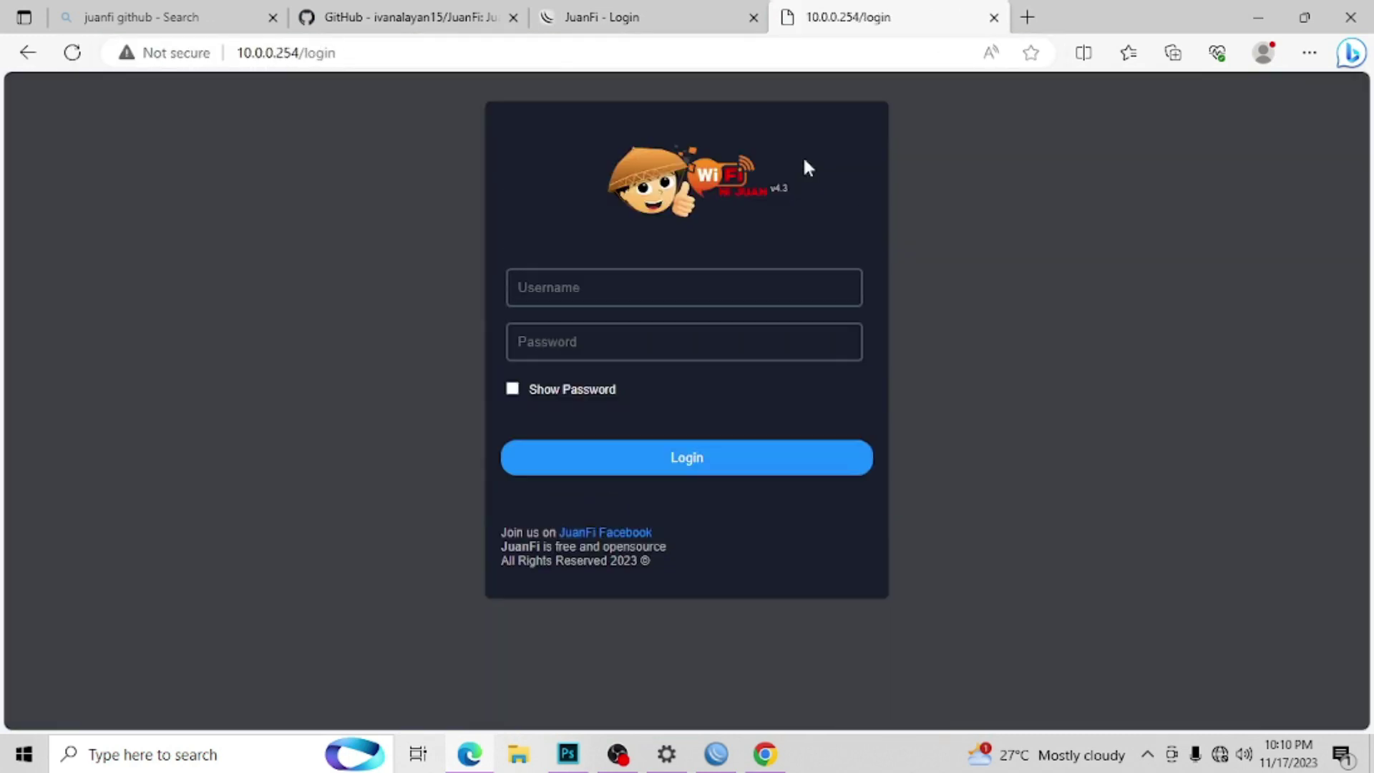
left_click(666, 293)
left_click(629, 360)
left_click(629, 348)
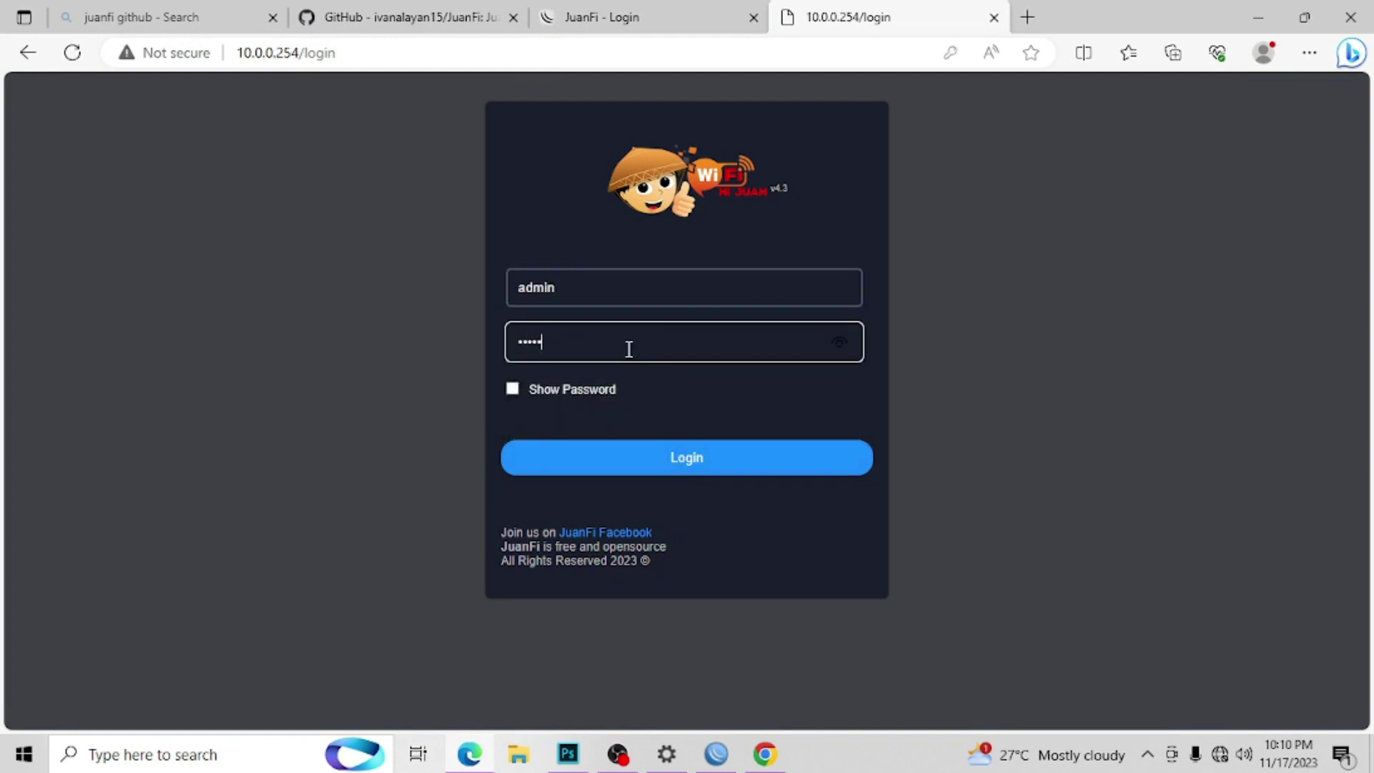
key("Return")
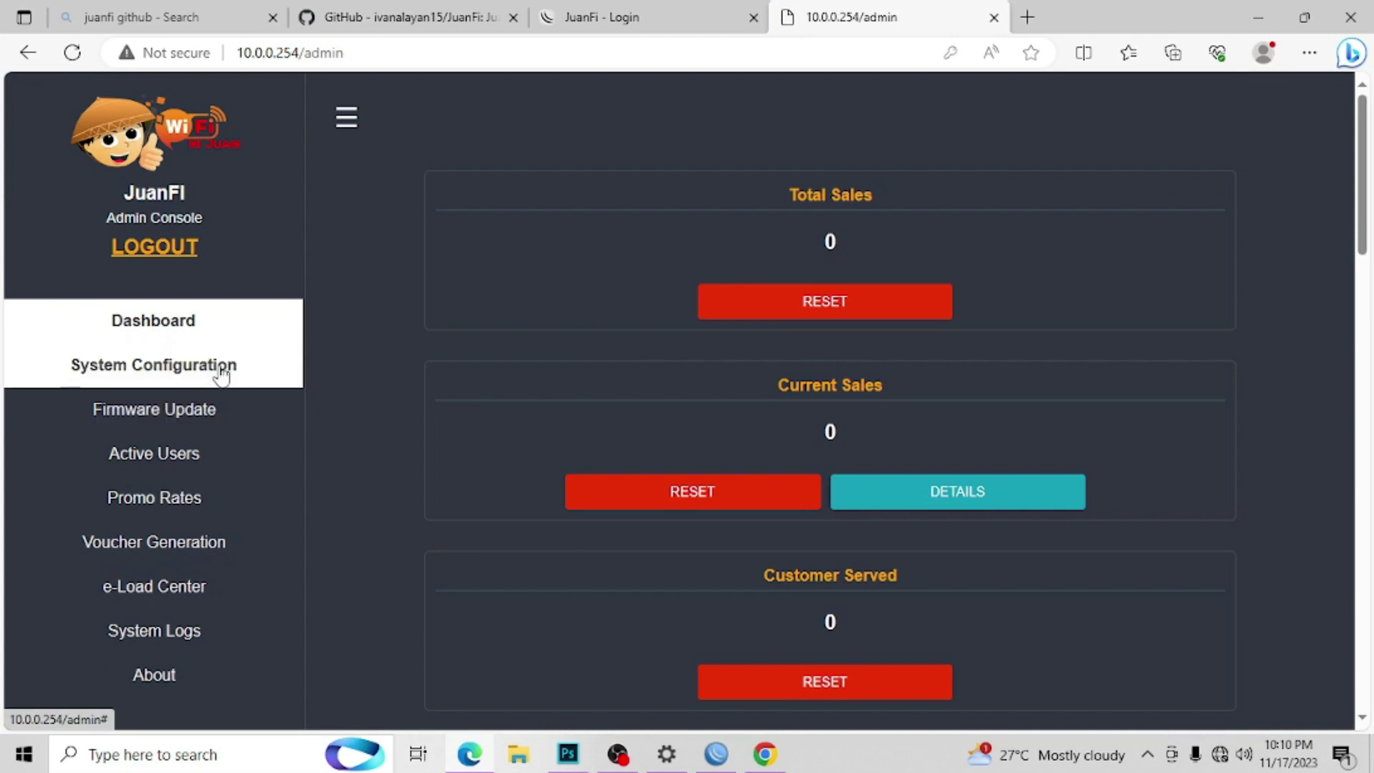
Step: Open System Configuration, Promo Rates, then the Voucher Generation form with prefix VC, amount 50
left_click(224, 368)
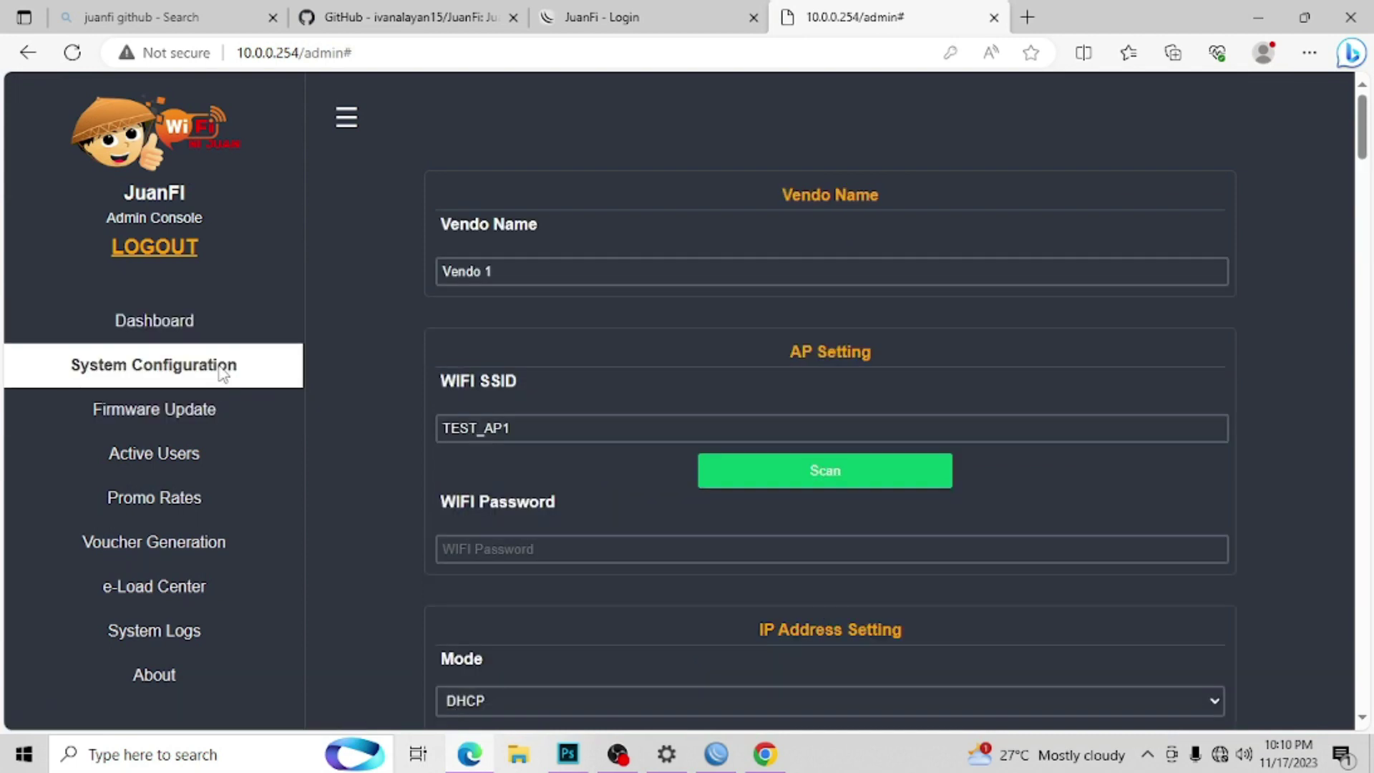
left_click(172, 505)
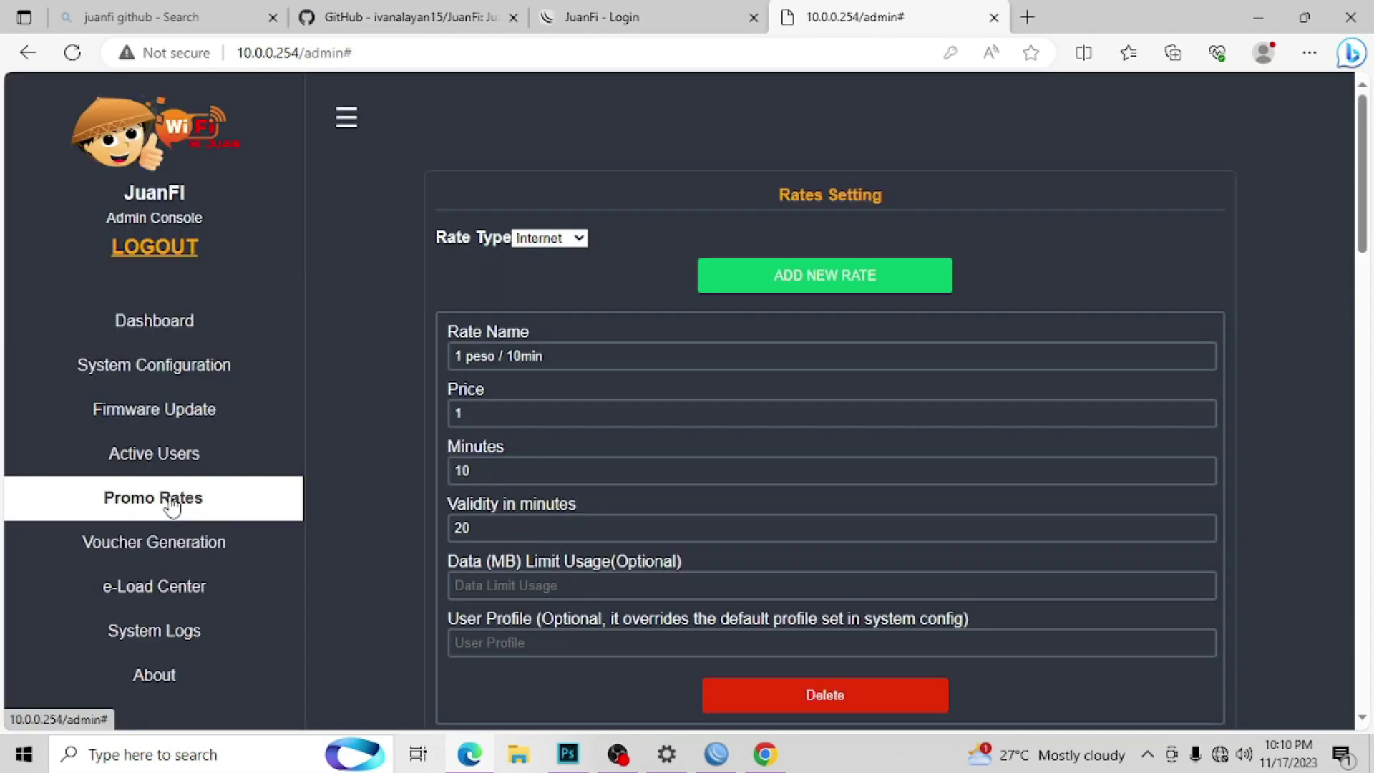
left_click(136, 541)
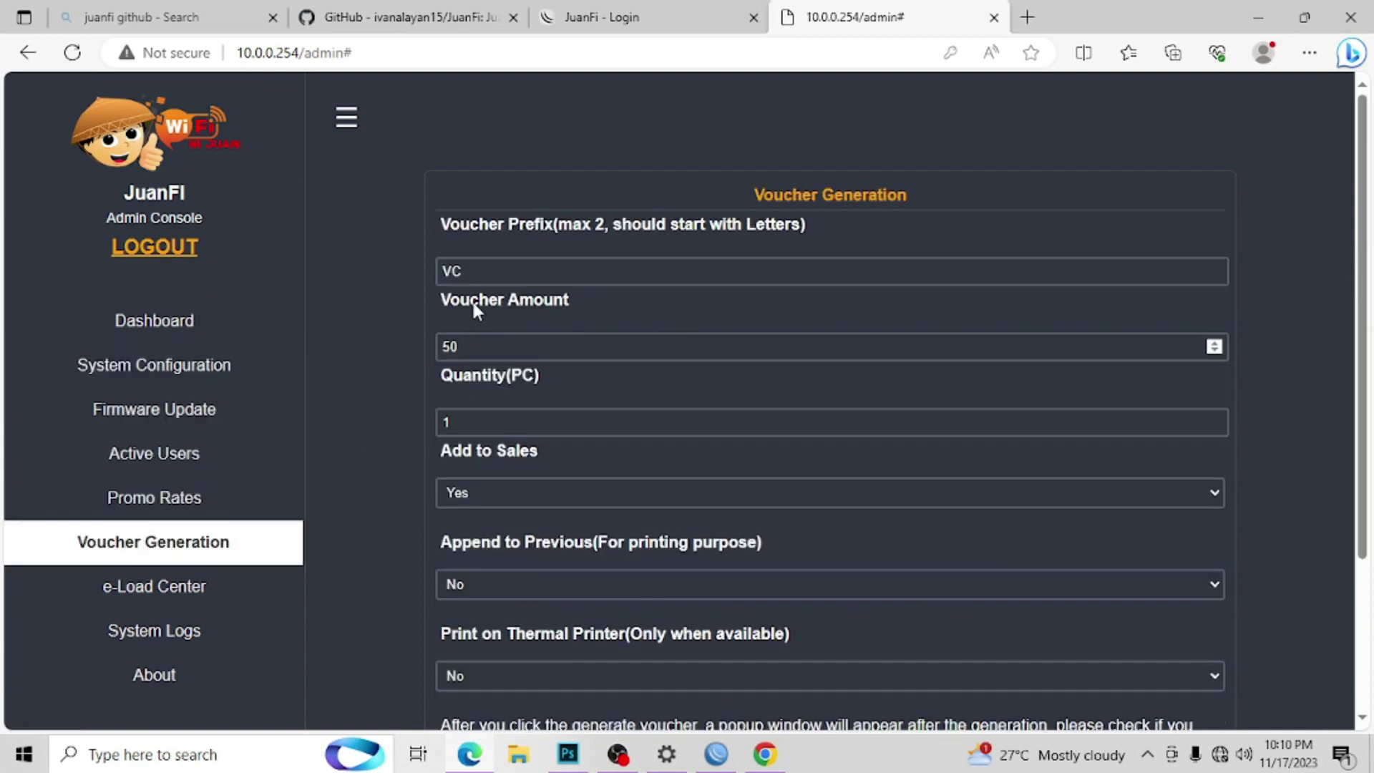
scroll(1365, 236, "down", 3)
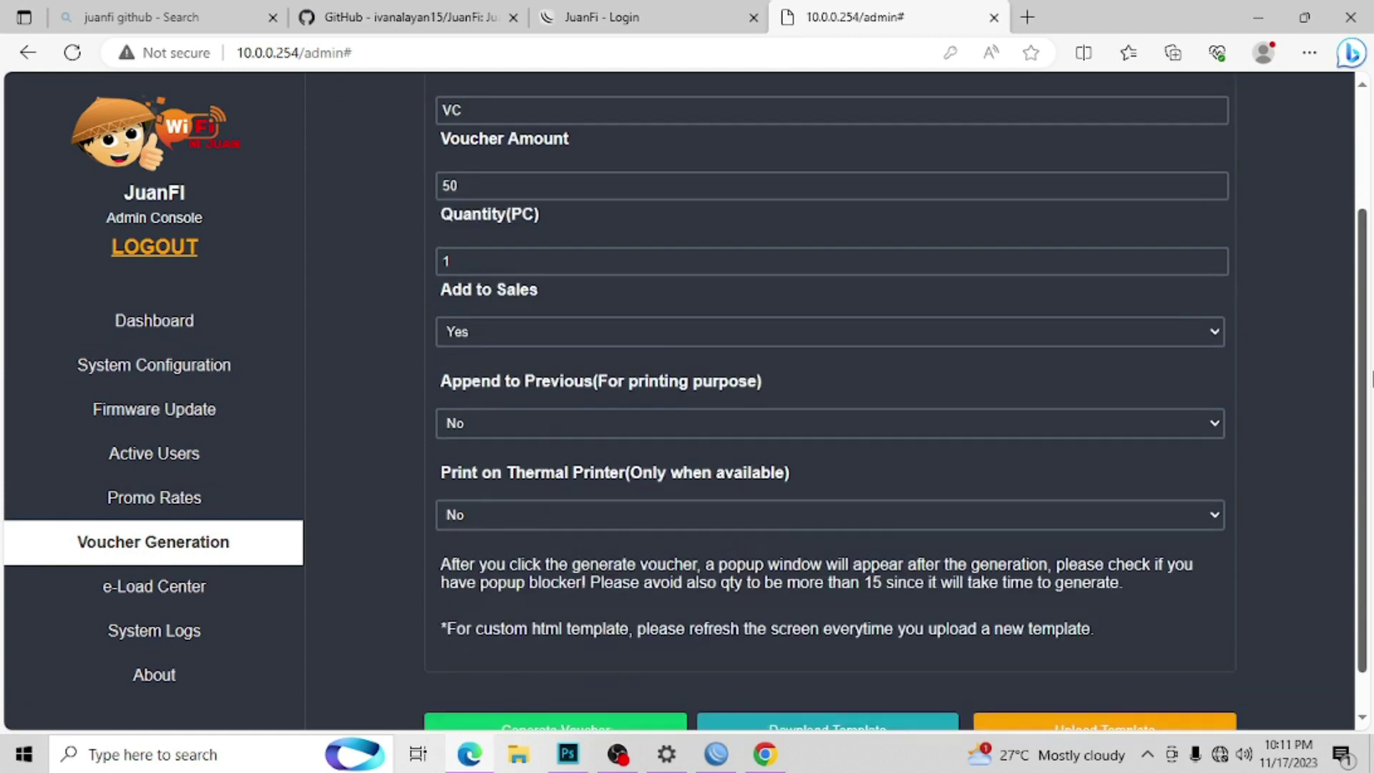
Step: Generate a 50-peso voucher and return to the portal login tab
left_click(614, 682)
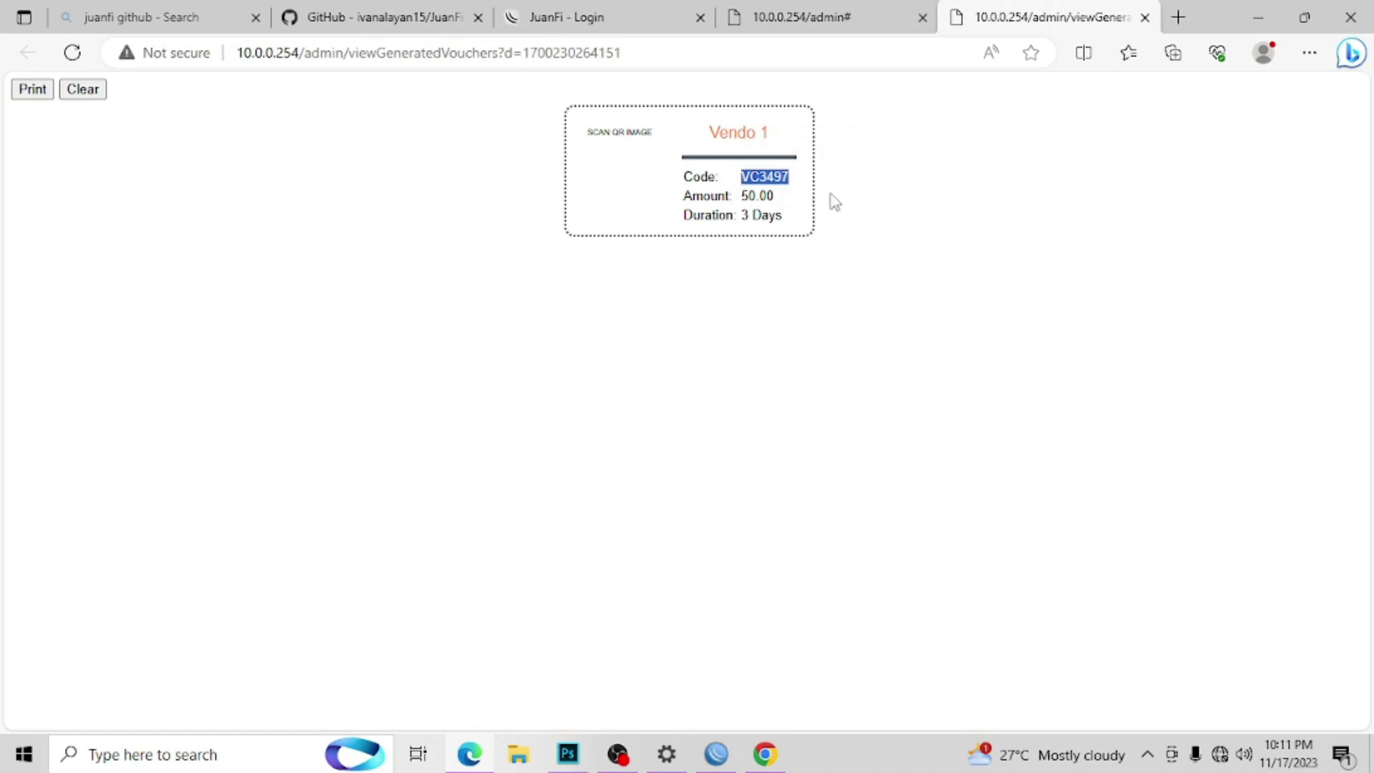
left_click(1144, 17)
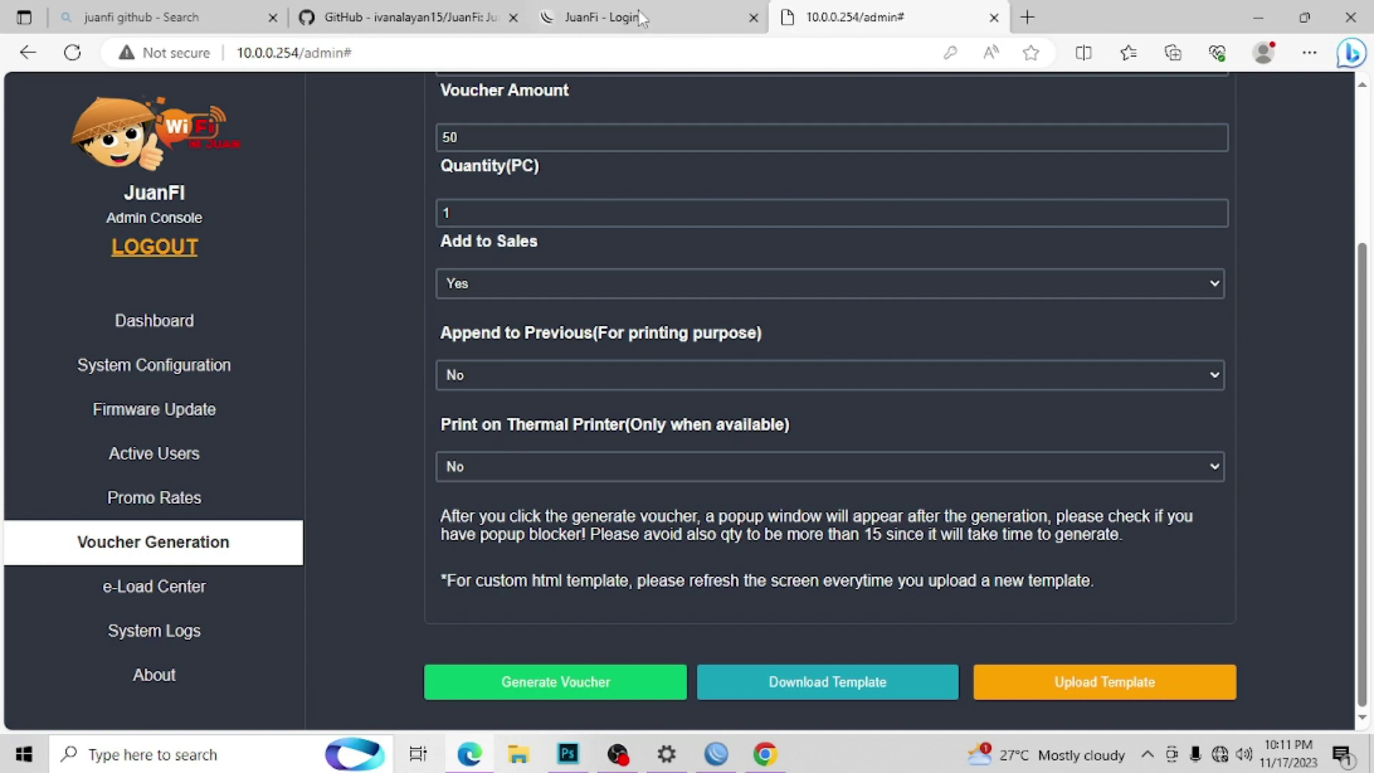
left_click(627, 17)
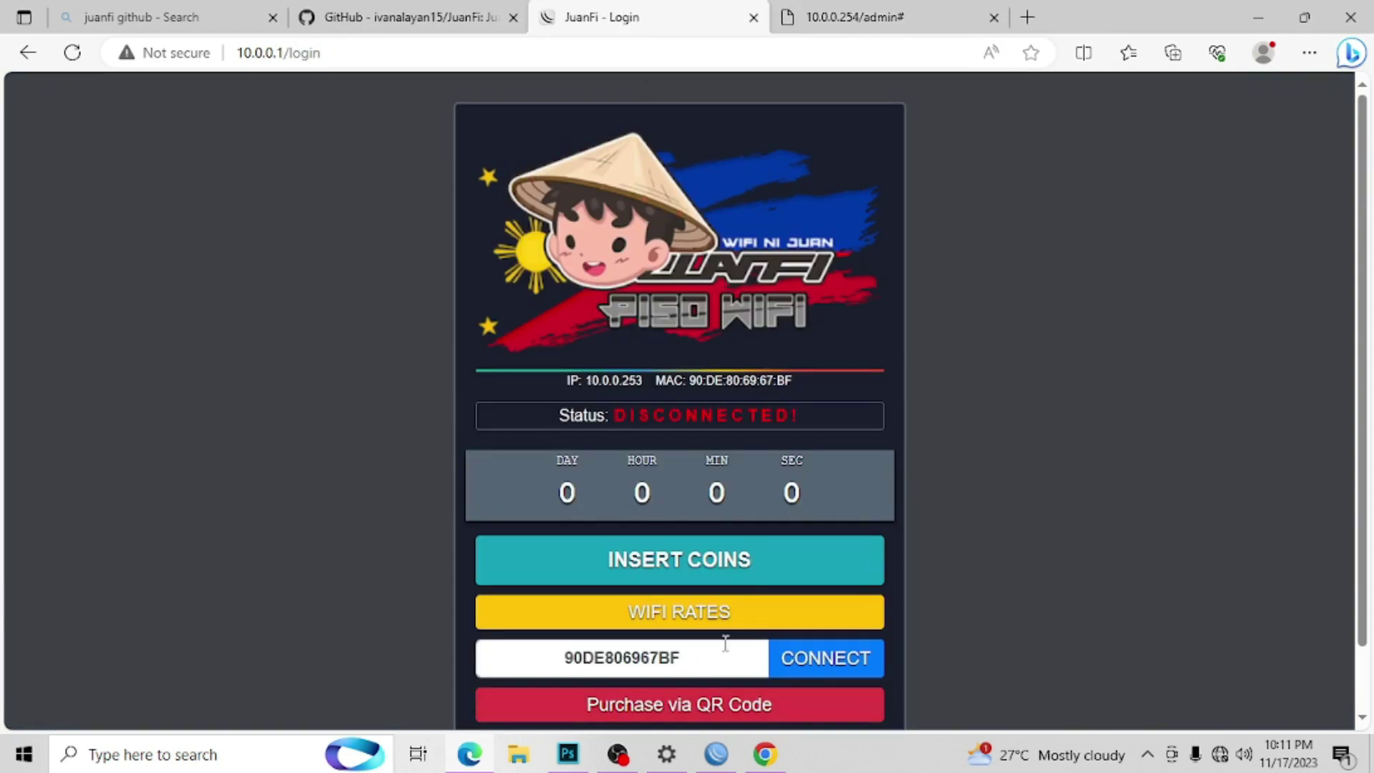
Step: Redeem the voucher code via INSERT COINS and CONVERT, then connect with about 3 days of time
left_click(708, 577)
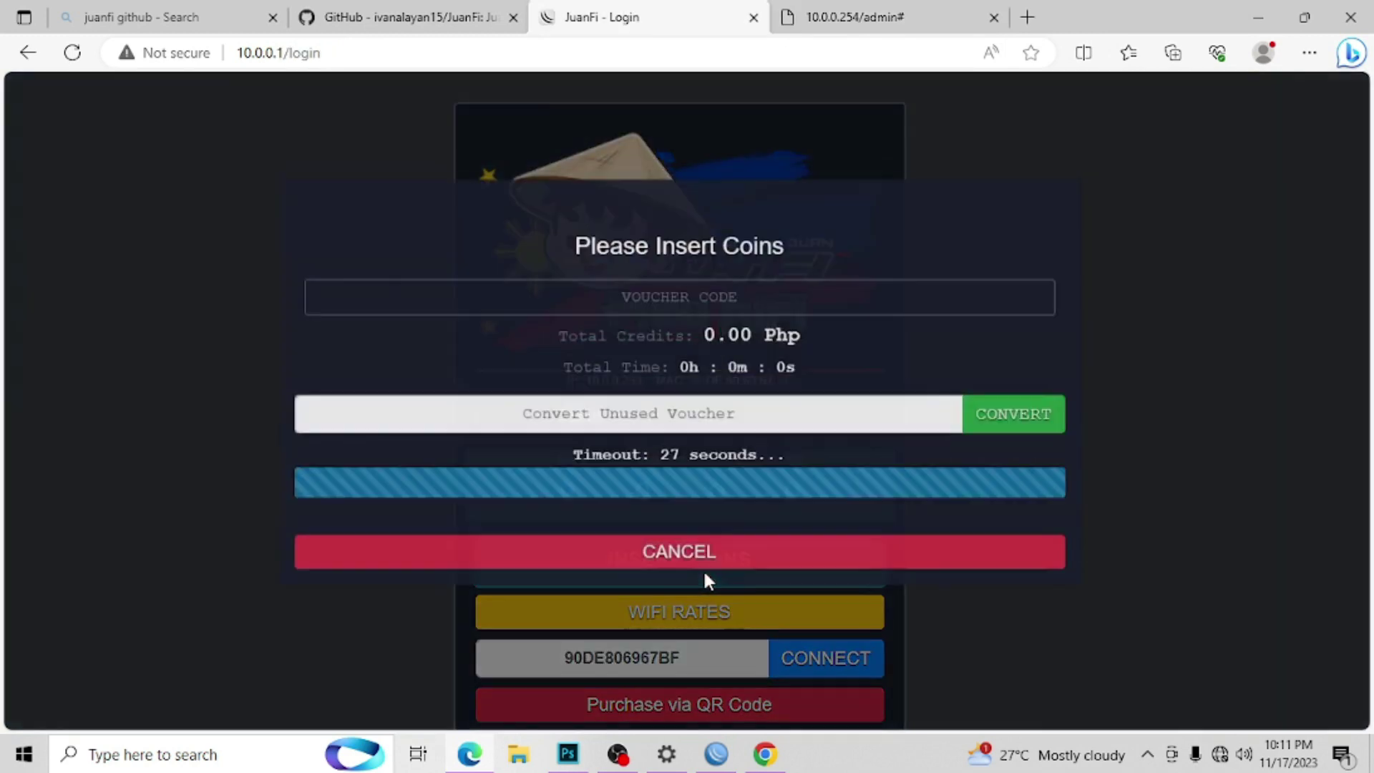
type("VC3497")
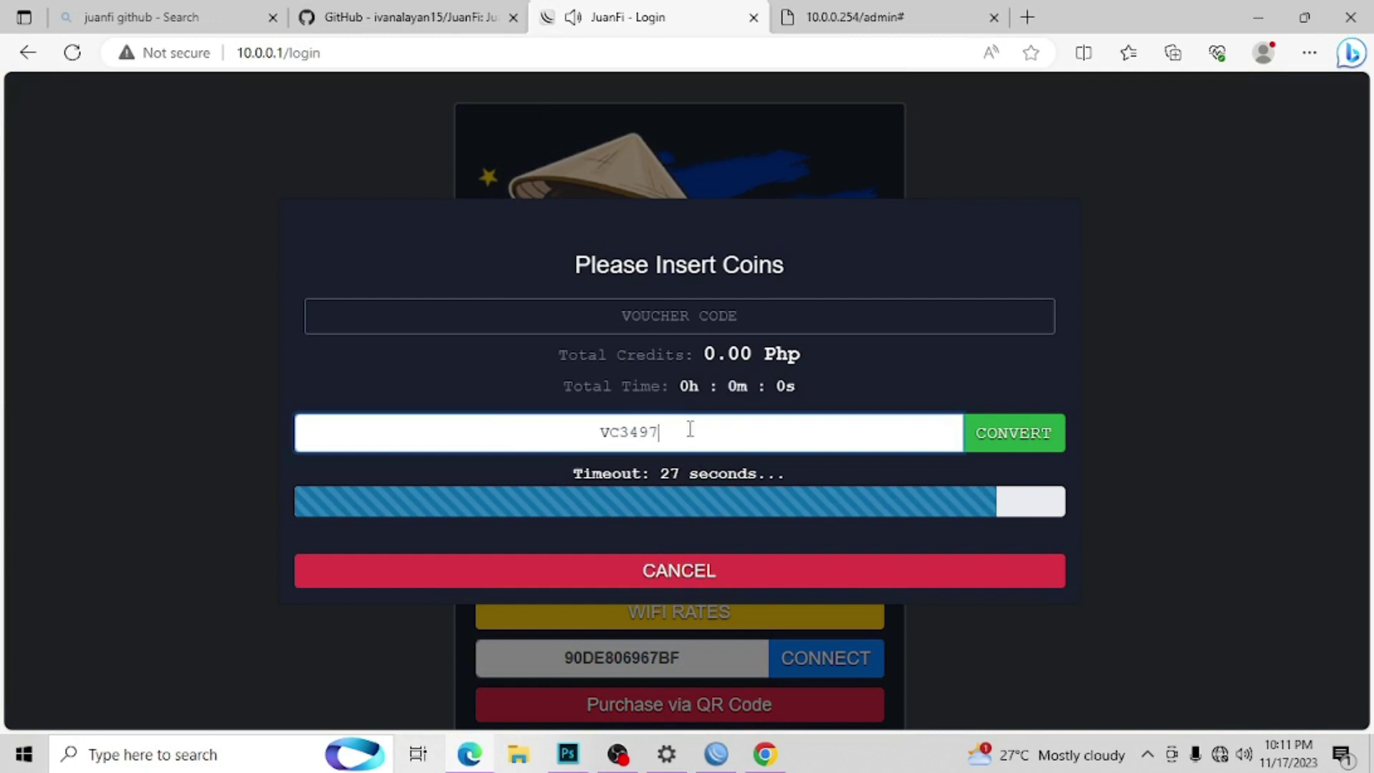
left_click(999, 438)
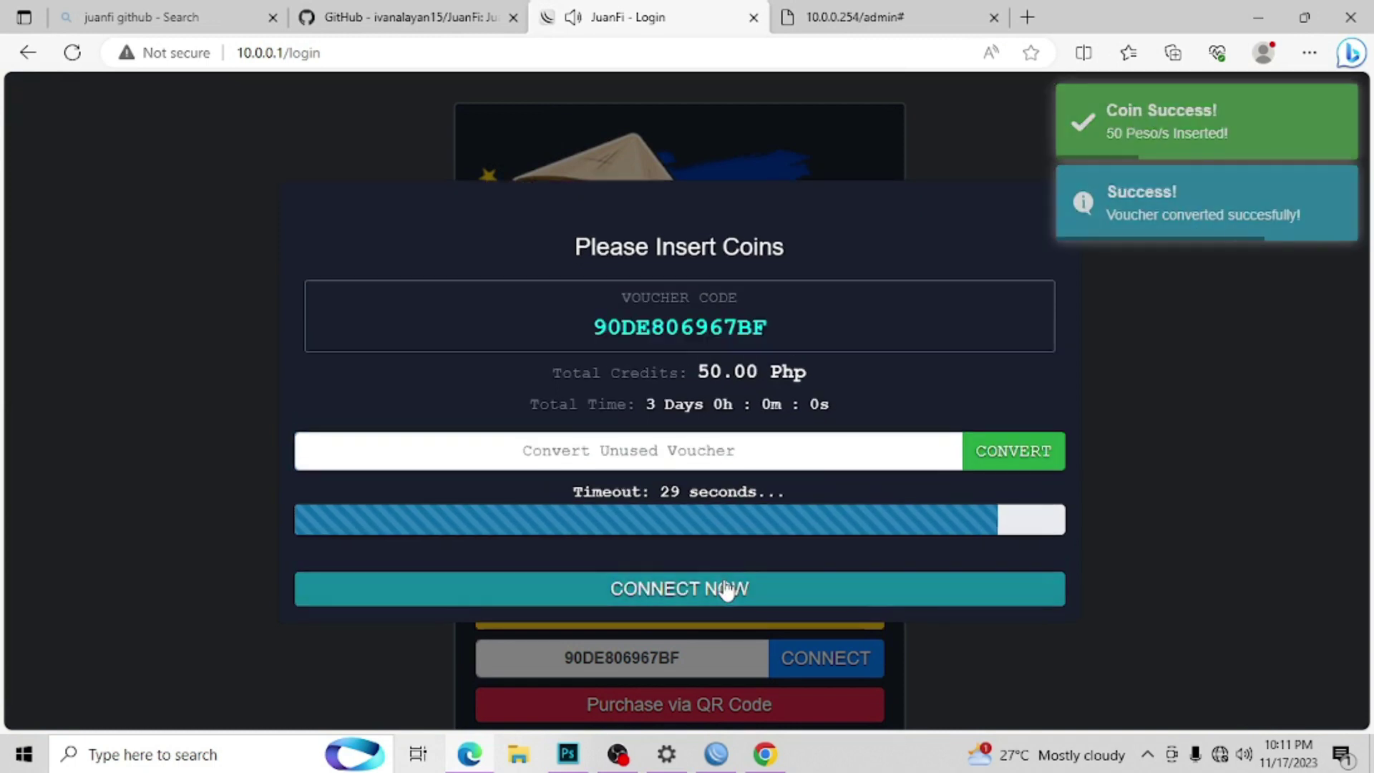
left_click(716, 594)
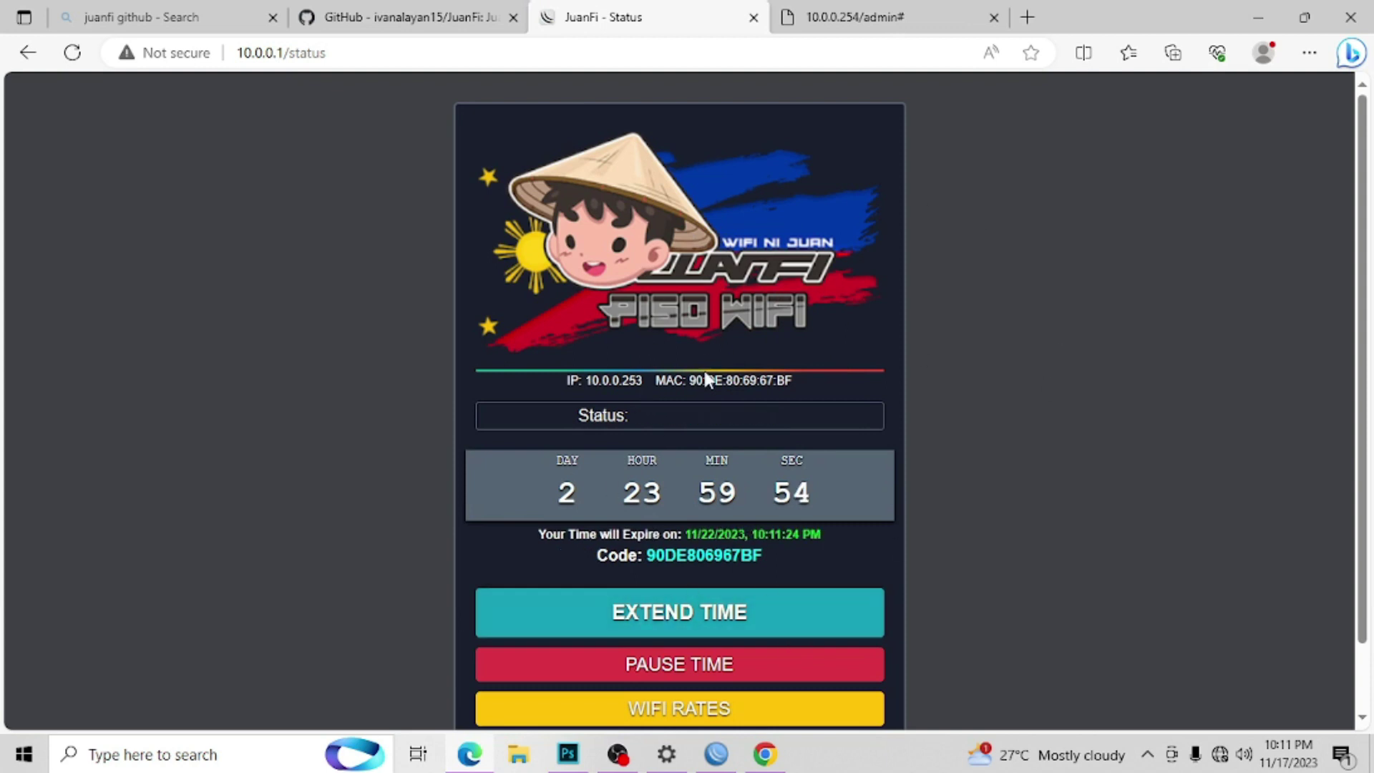
scroll(1367, 229, "down", 1)
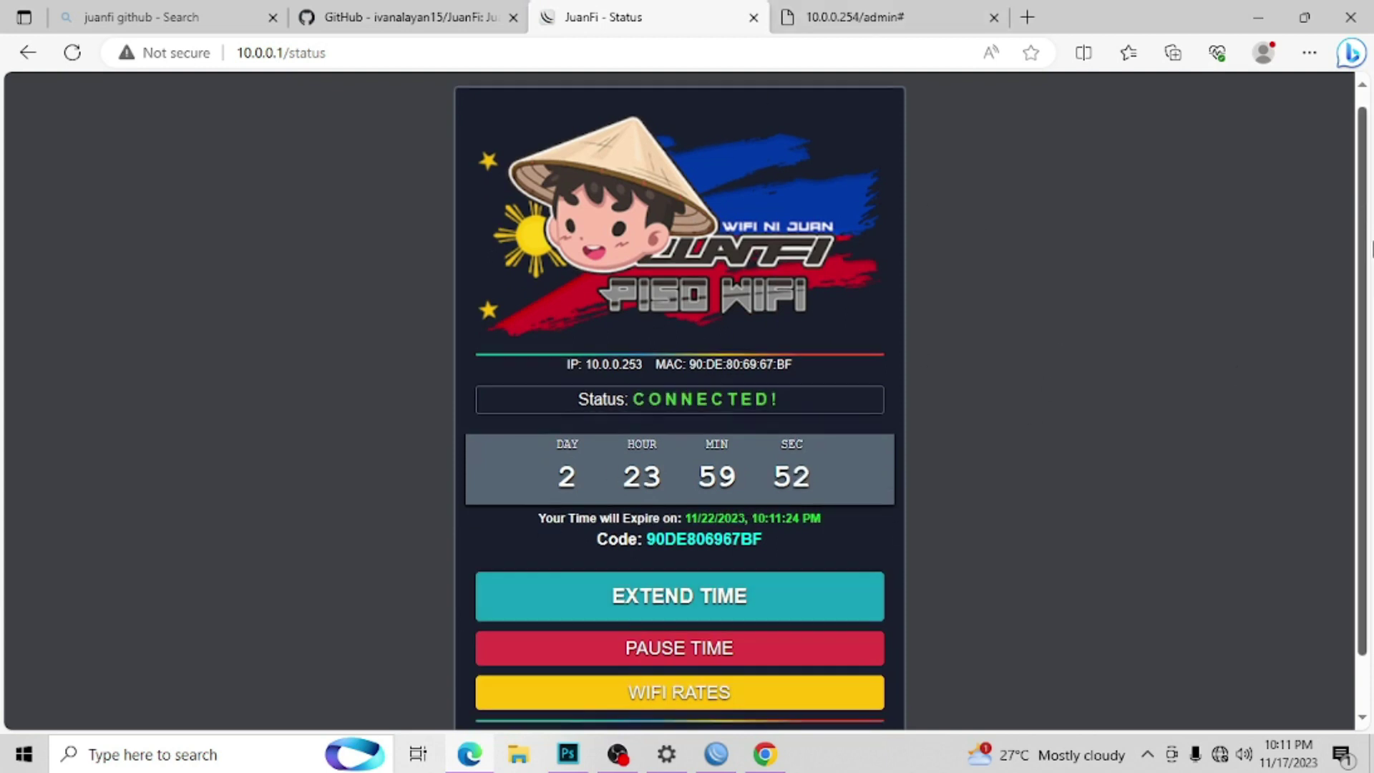
scroll(1370, 247, "down", 1)
scroll(1370, 301, "up", 1)
scroll(1370, 343, "down", 1)
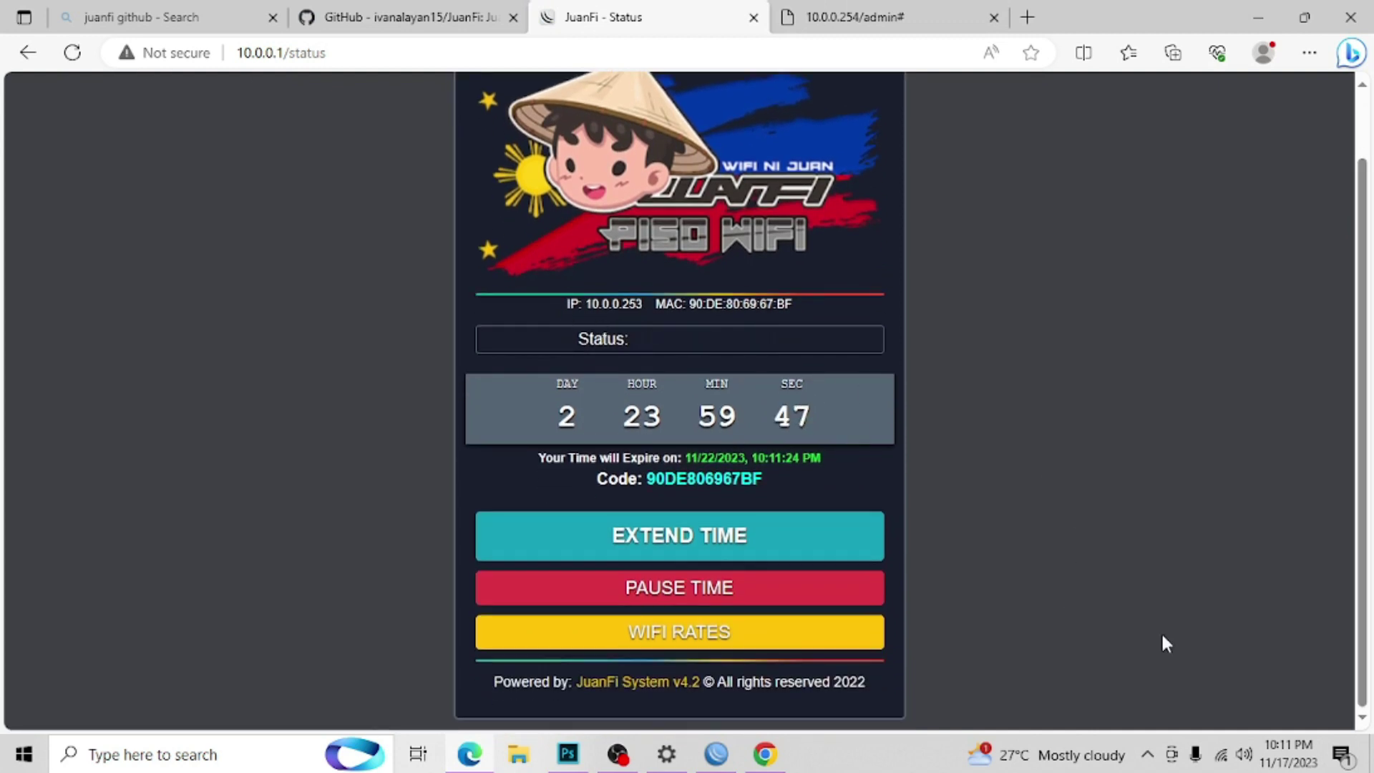
left_click(1220, 754)
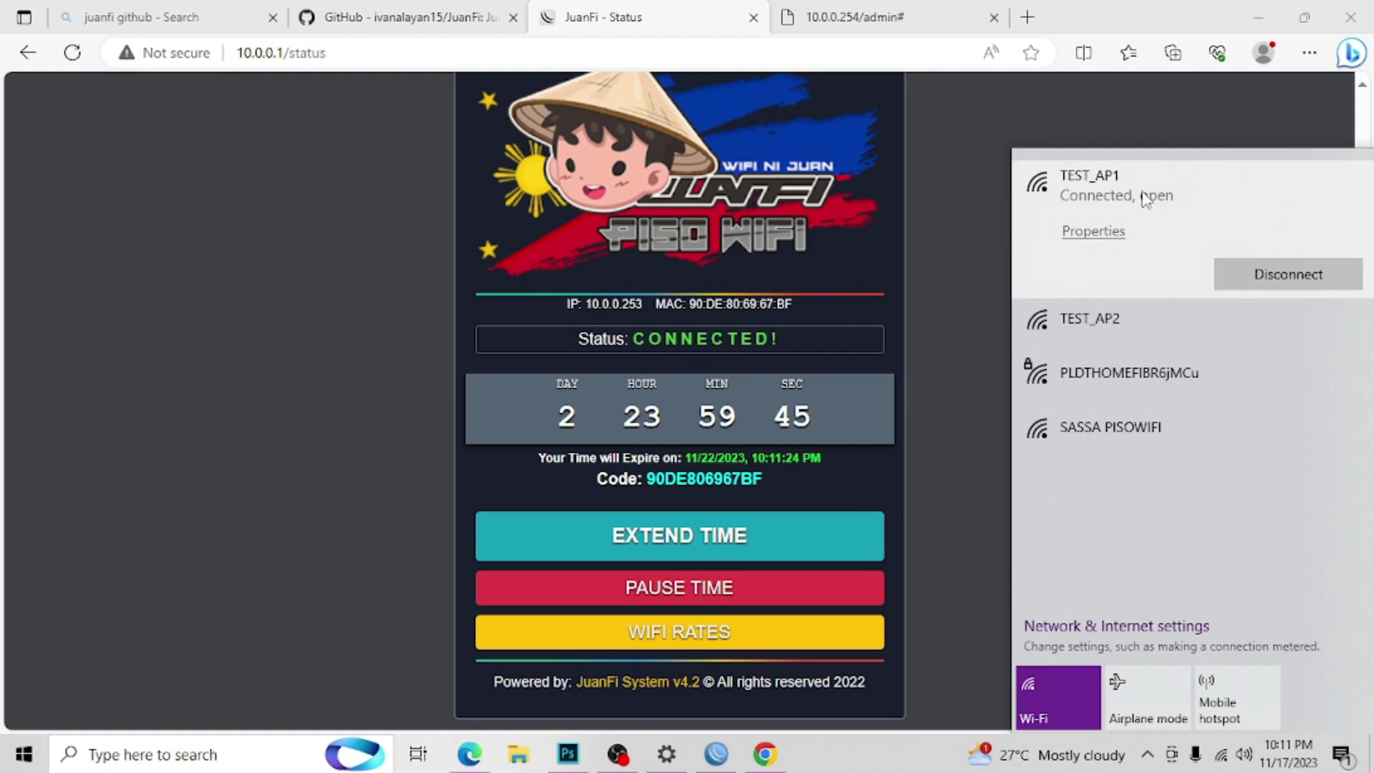
Step: Check the TEST_AP1 connection, the client IP 10.0.0.253 and the remaining countdown
left_click(1069, 179)
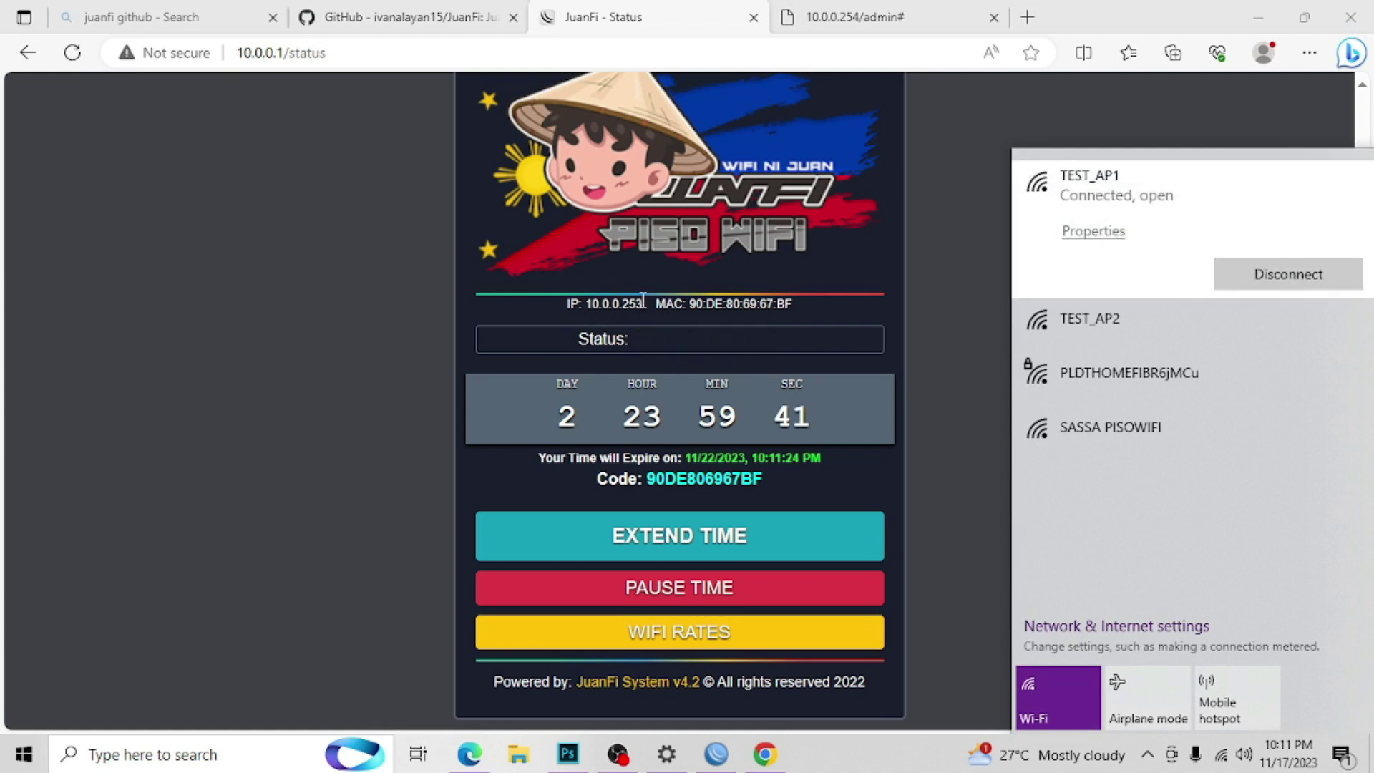
left_click_drag(641, 302, 529, 301)
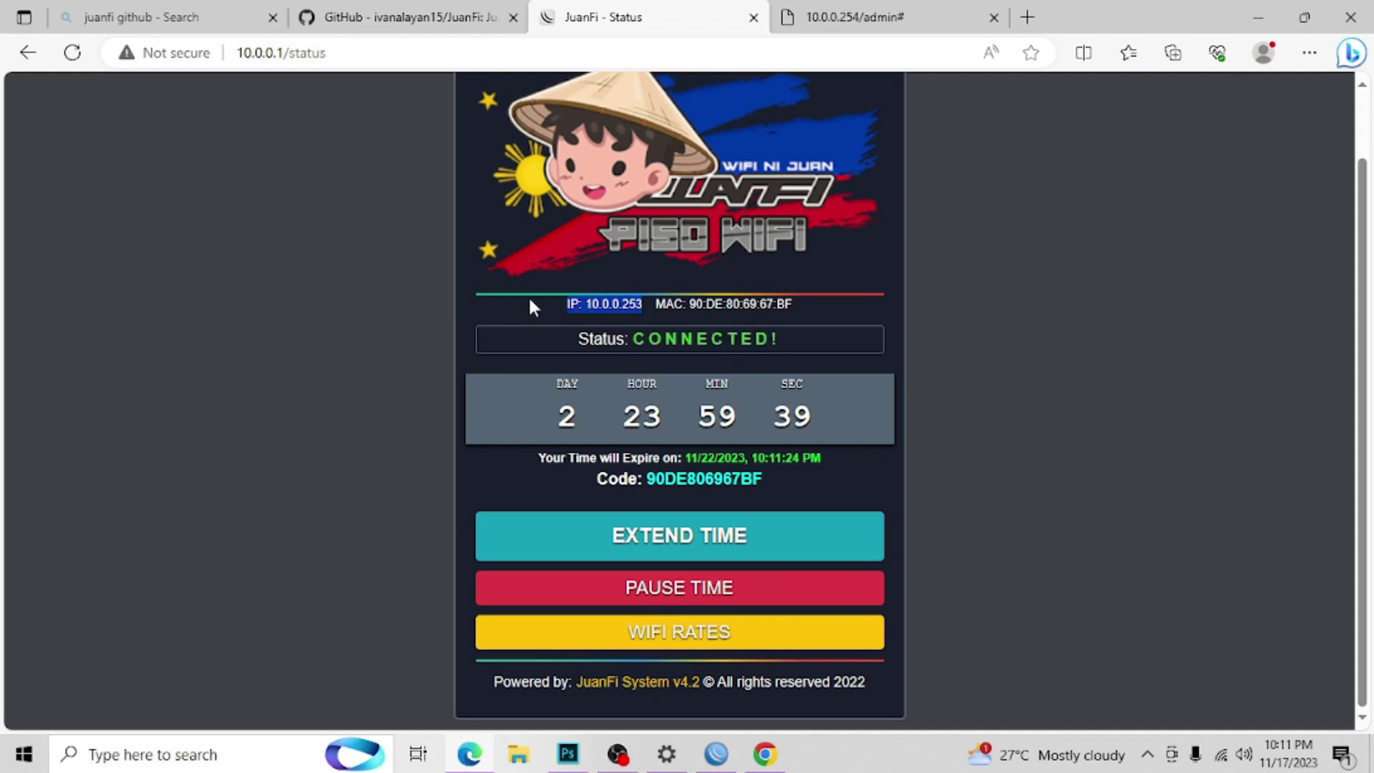
double_click(791, 416)
left_click_drag(718, 409, 551, 411)
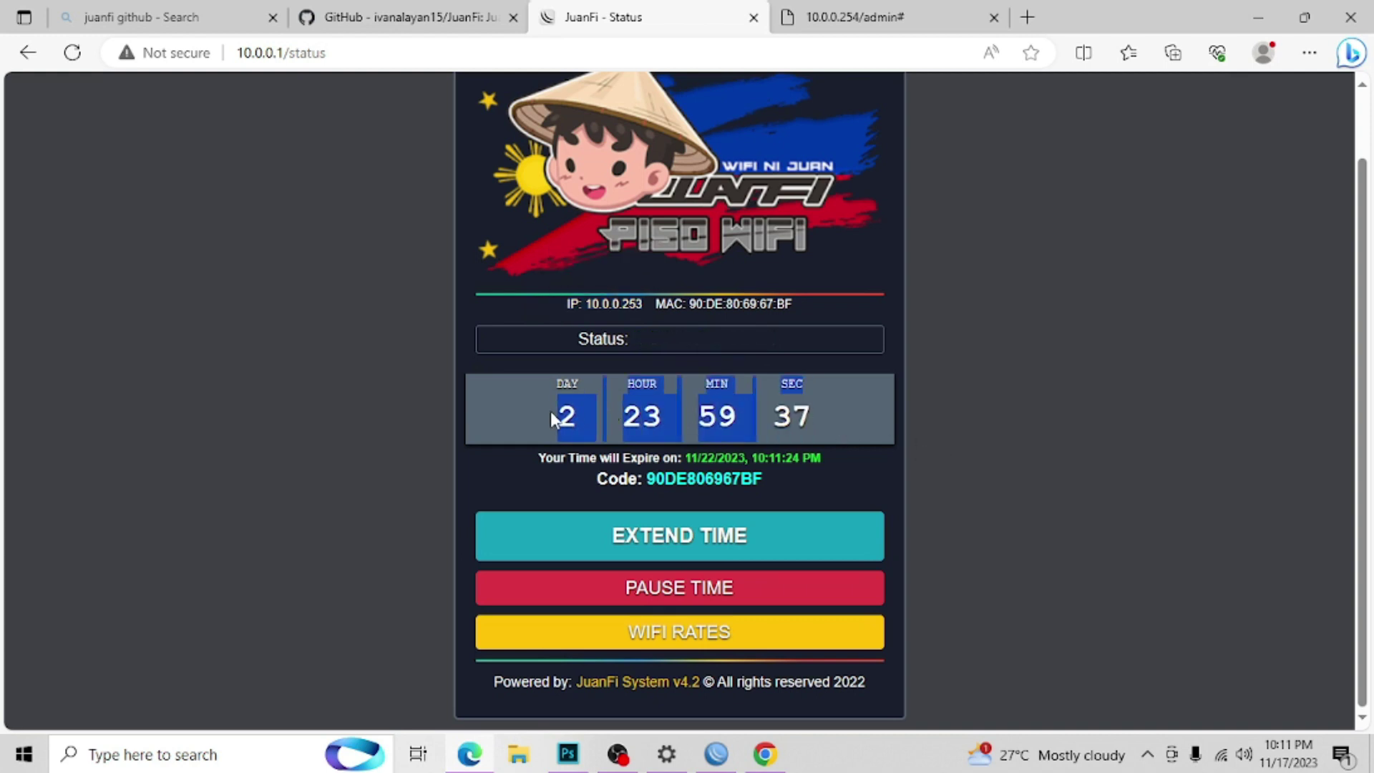
left_click(981, 388)
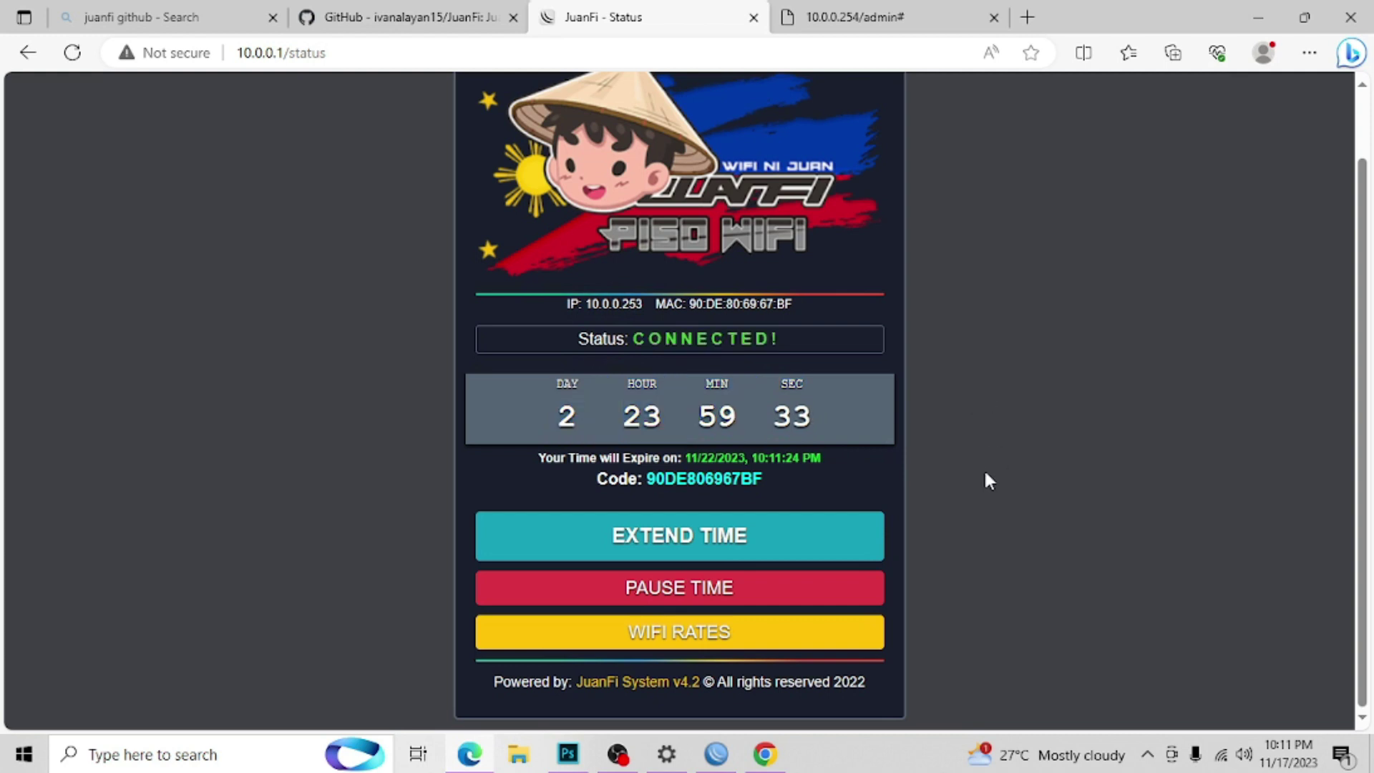
Step: Switch the laptop to the TEST_AP2 Wi-Fi network and reload the status page
left_click(1219, 753)
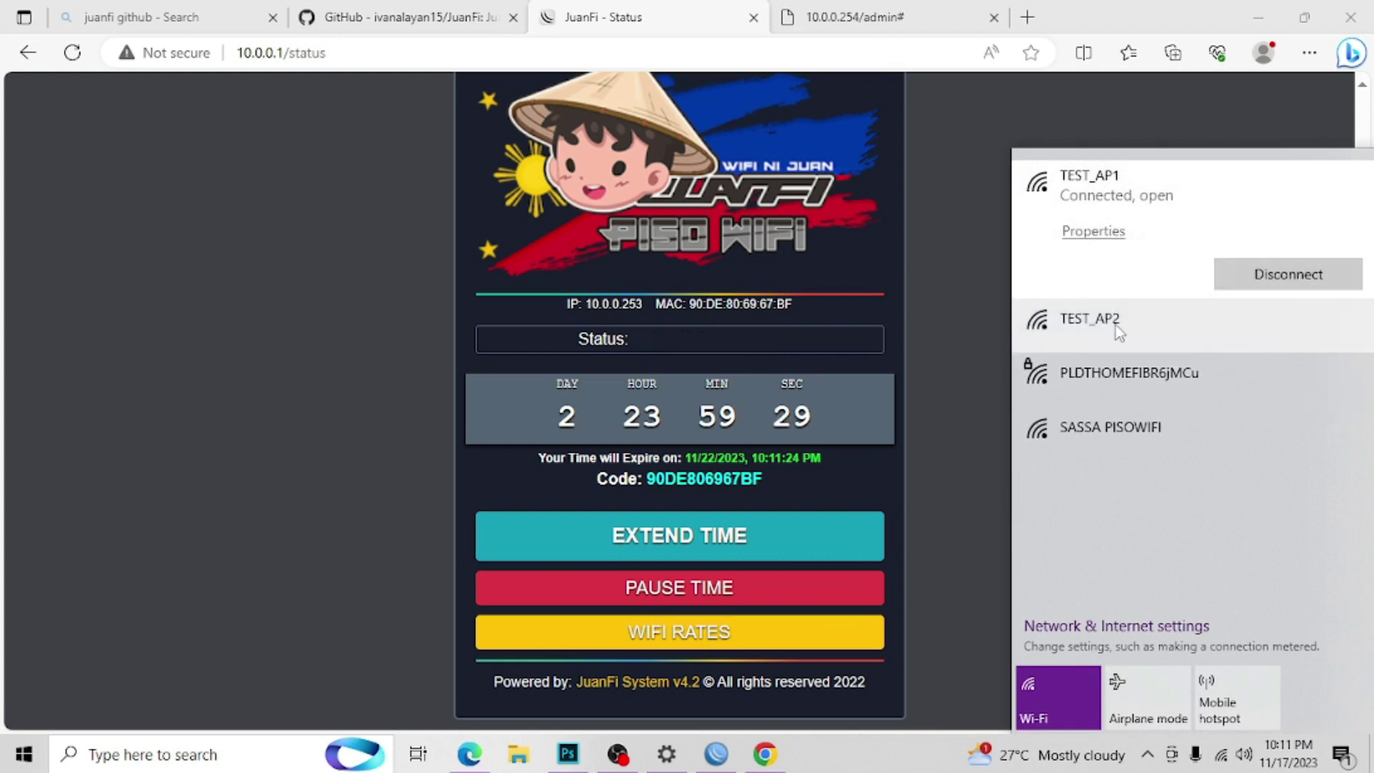
left_click(1114, 325)
left_click(1284, 394)
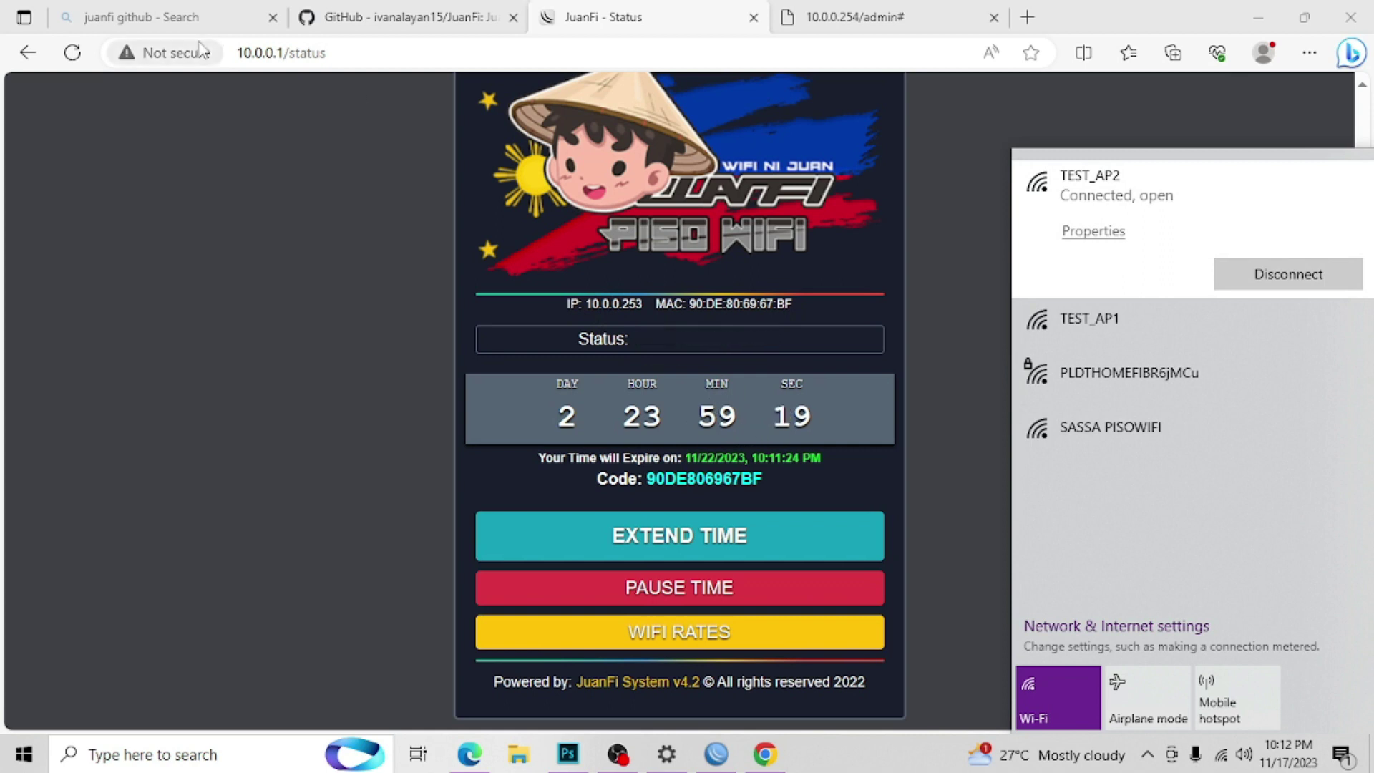
left_click(843, 190)
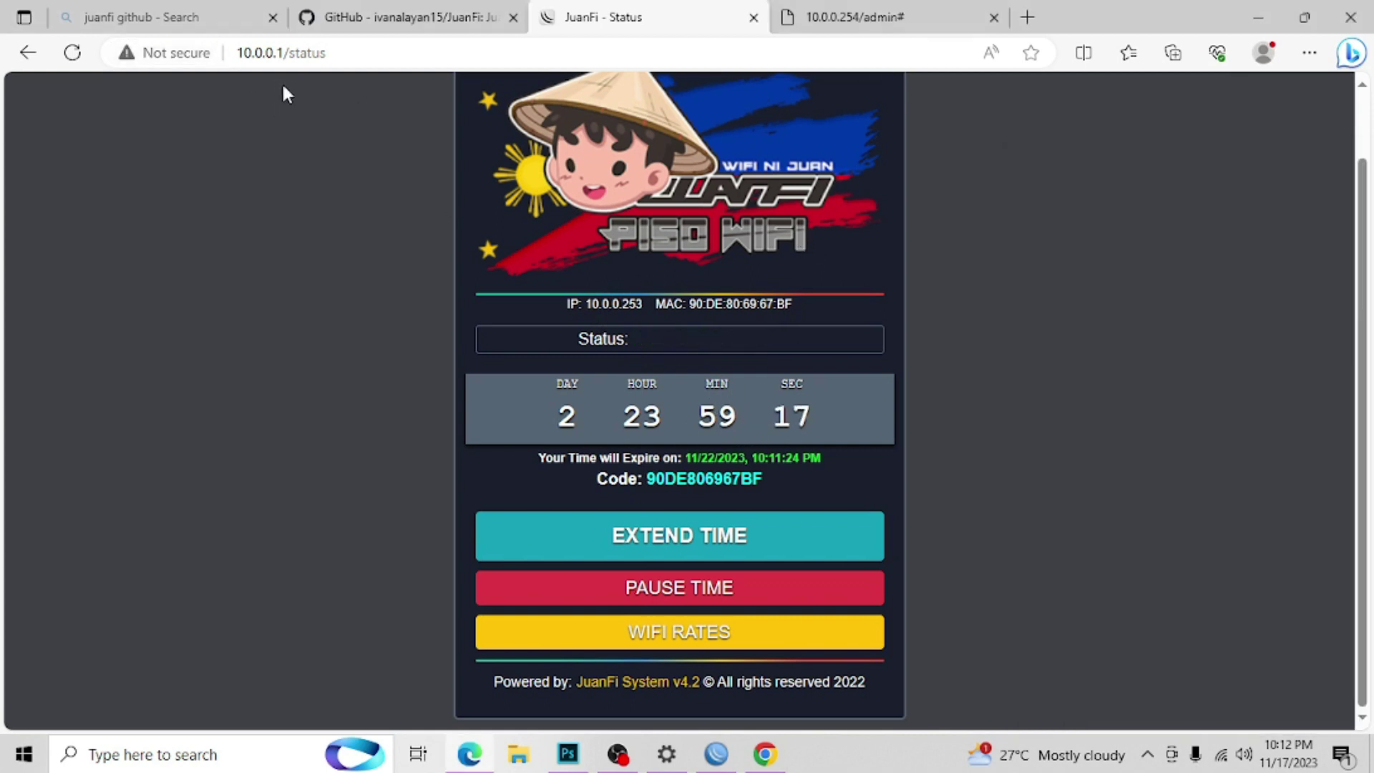
left_click(73, 53)
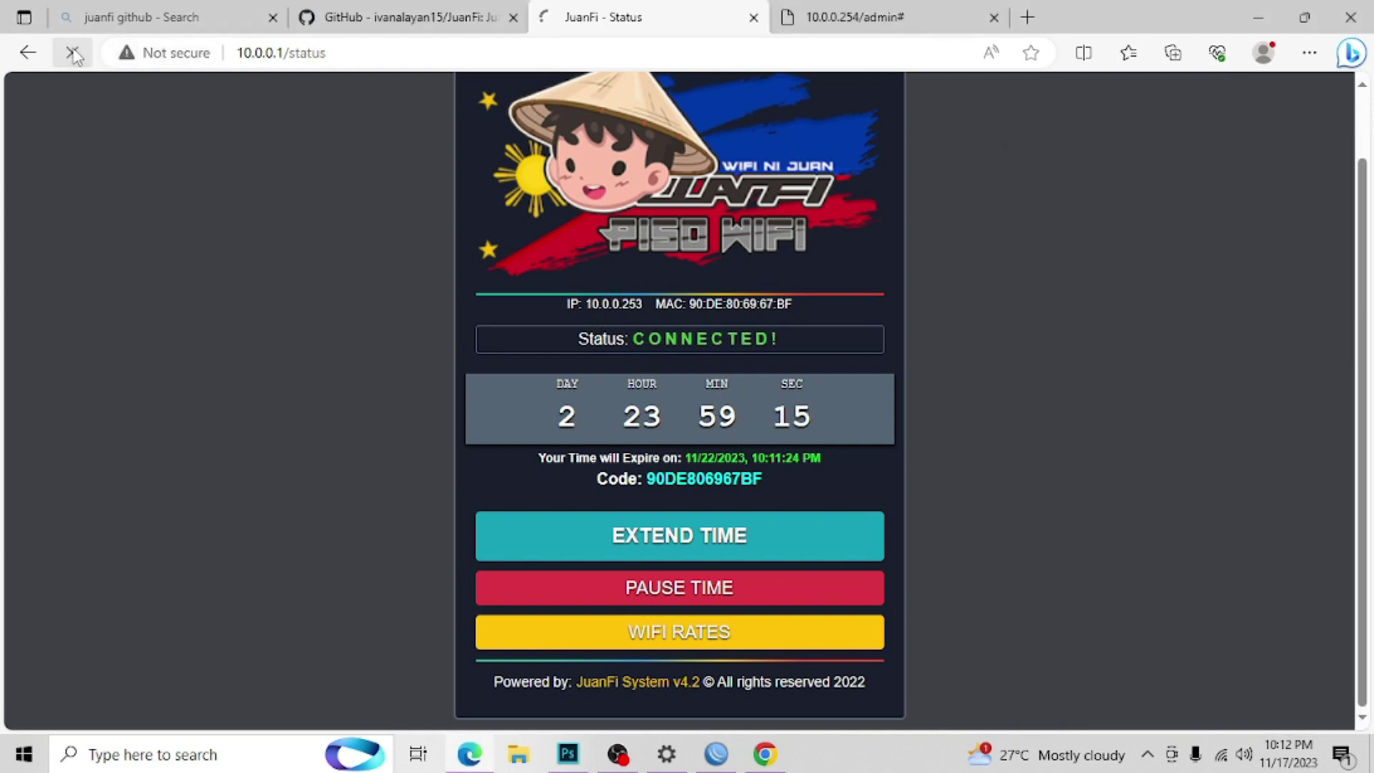
Step: Reopen the portal at 10.0.0.1 in a new tab, showing IP 10.0.10.253 and the running countdown
left_click(343, 52)
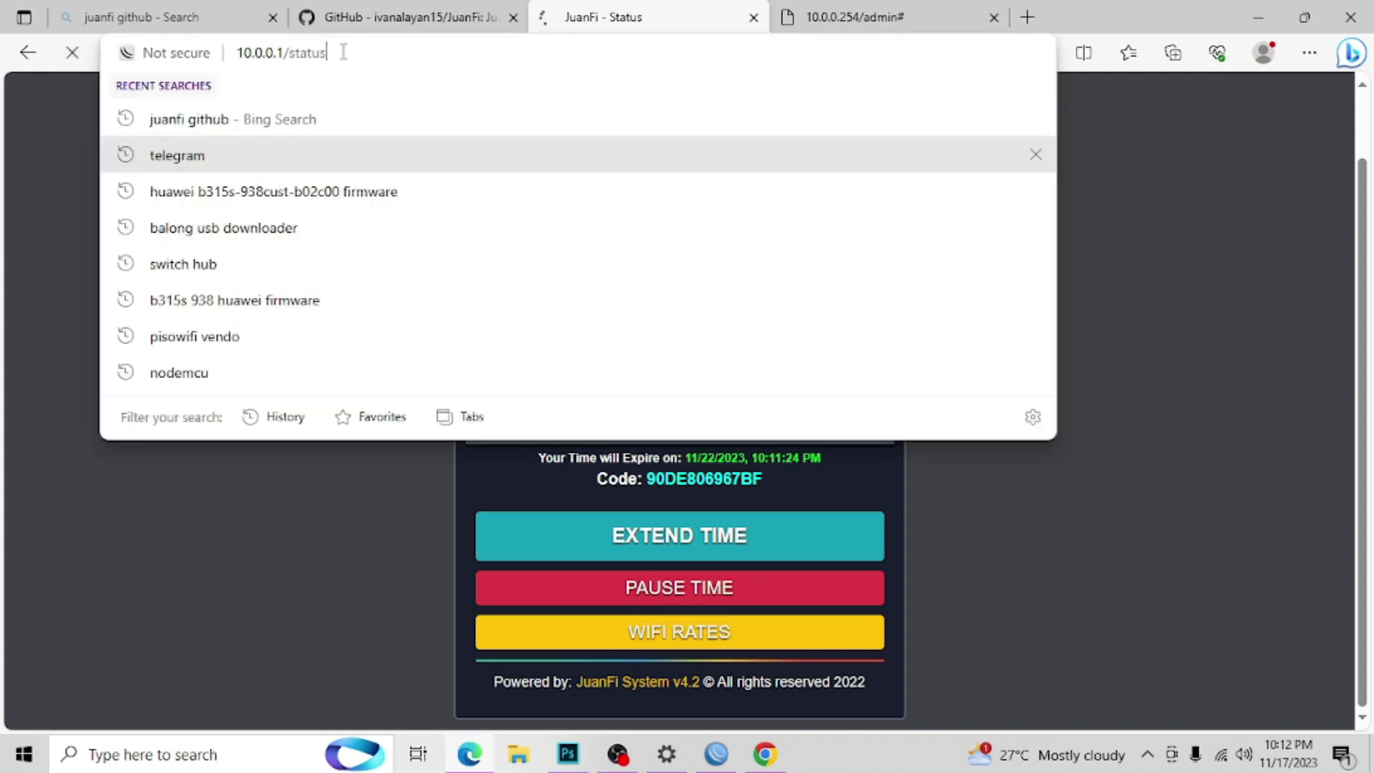
left_click(1332, 478)
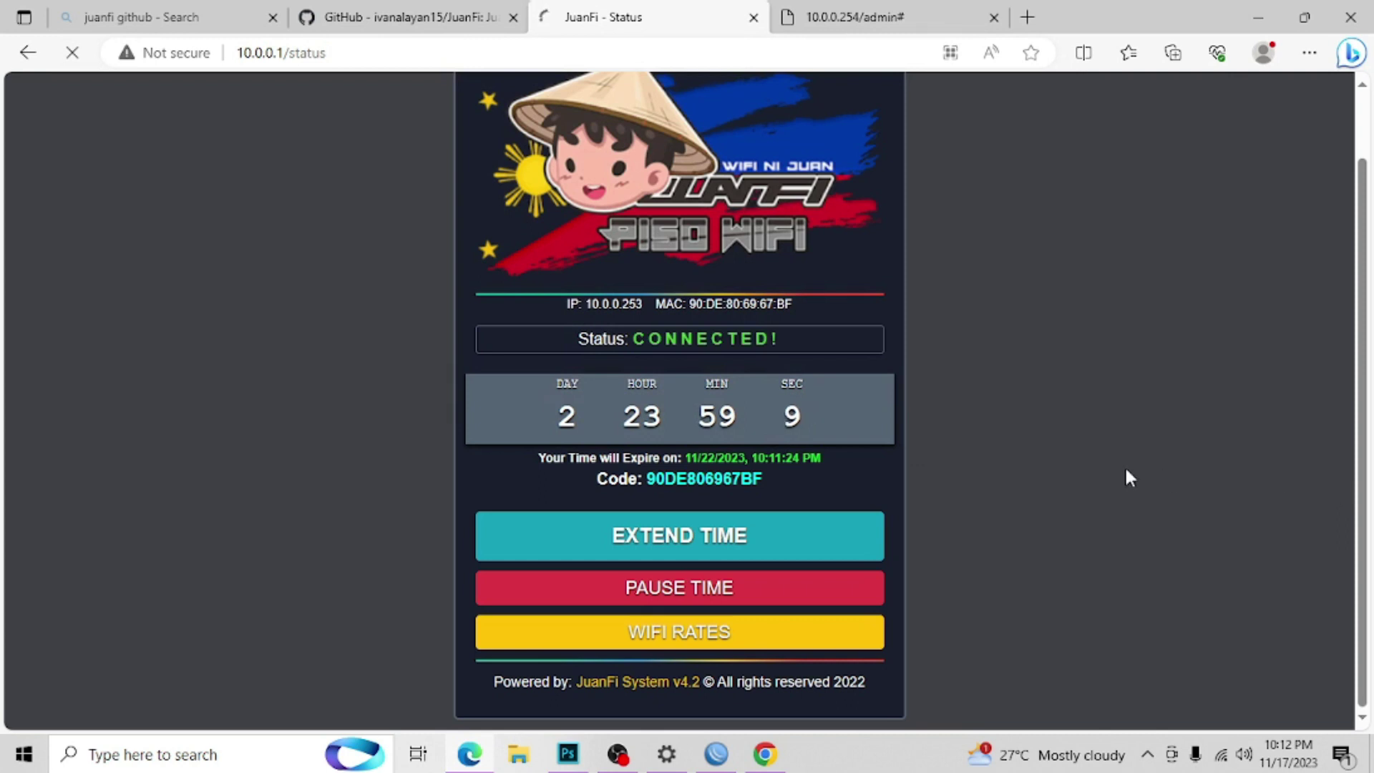
left_click(755, 18)
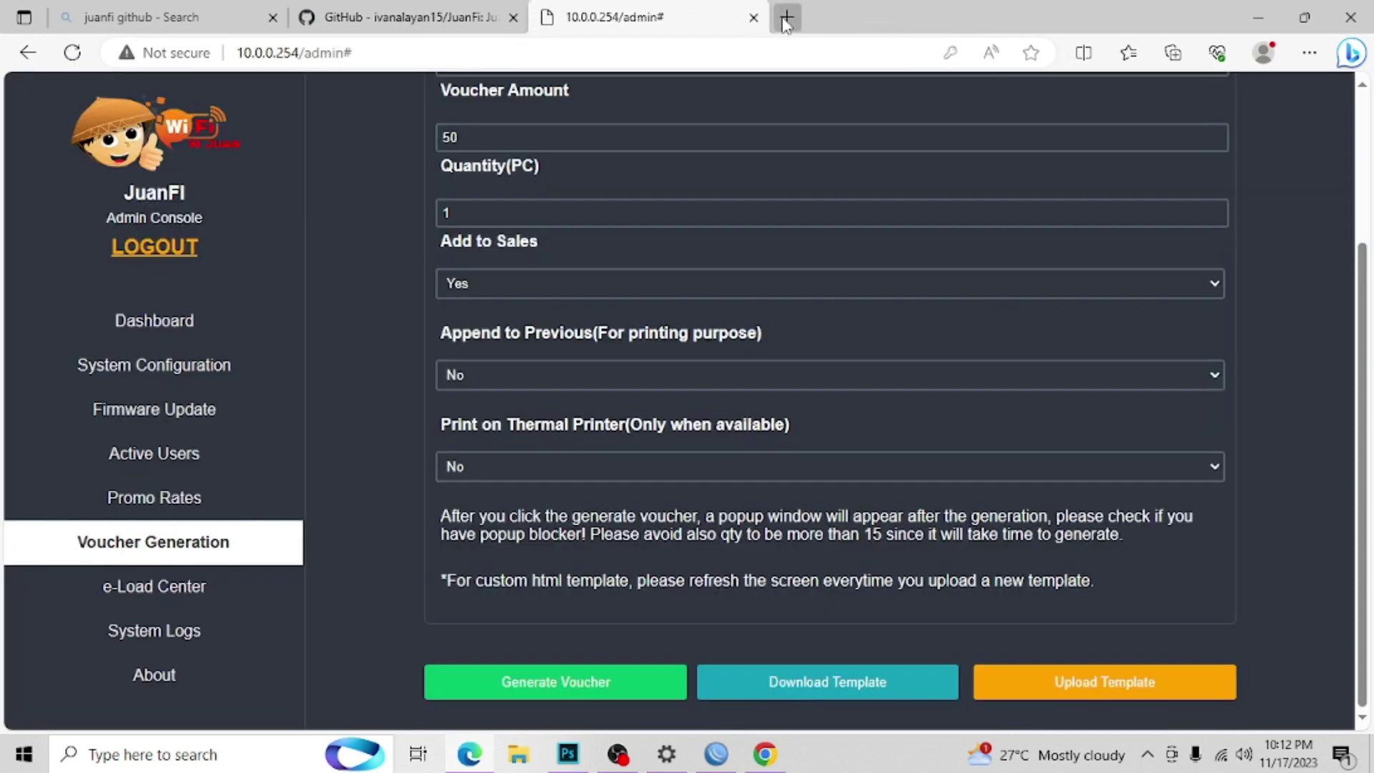
left_click(786, 19)
type("1")
key("Return")
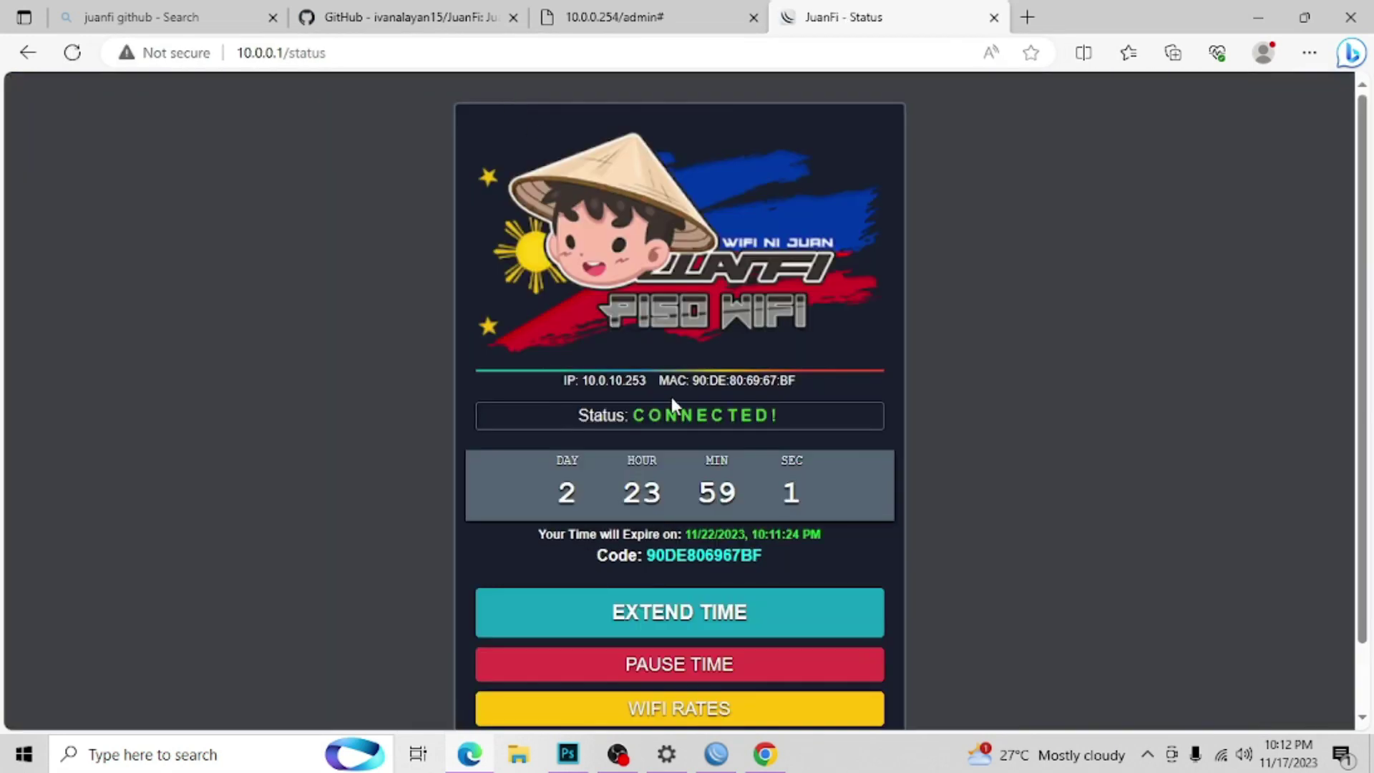
scroll(1259, 415, "down", 2)
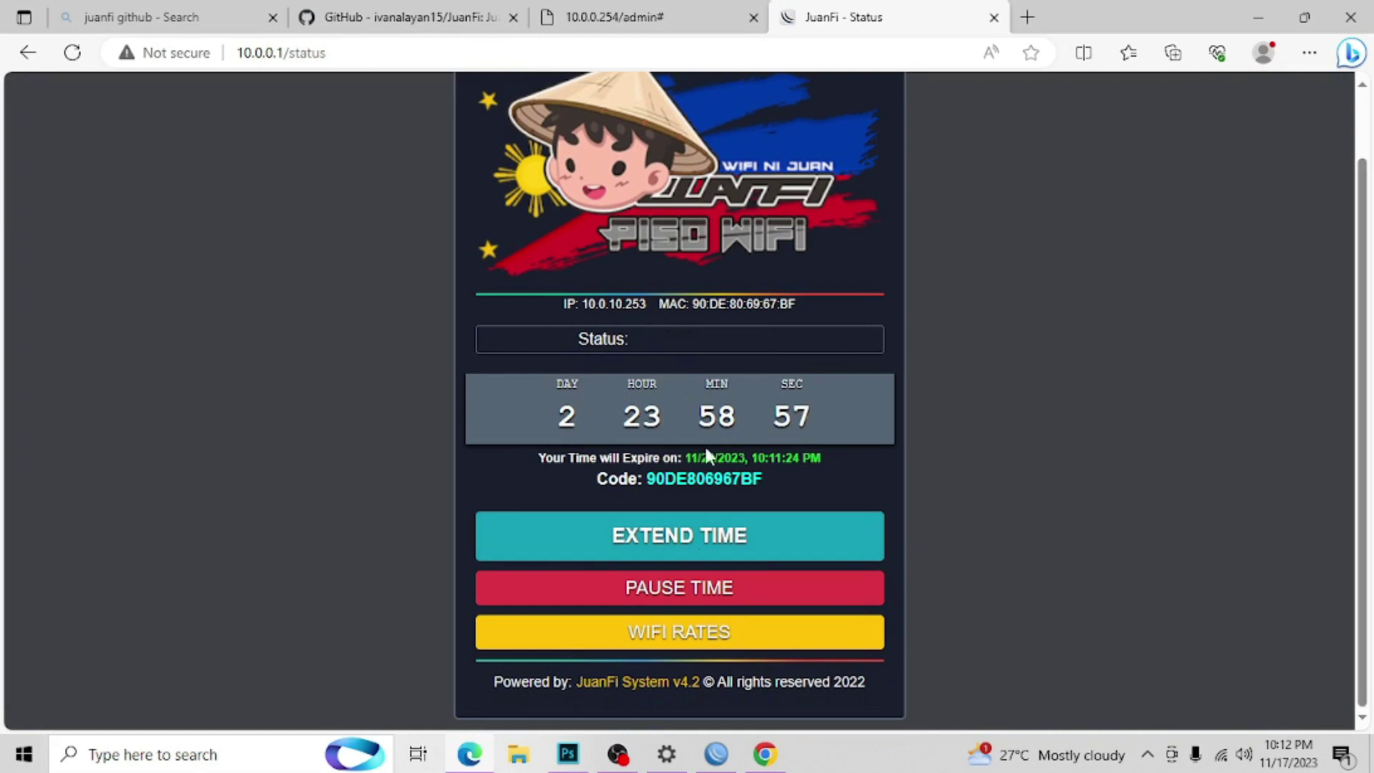
left_click_drag(704, 447, 583, 311)
left_click(796, 301)
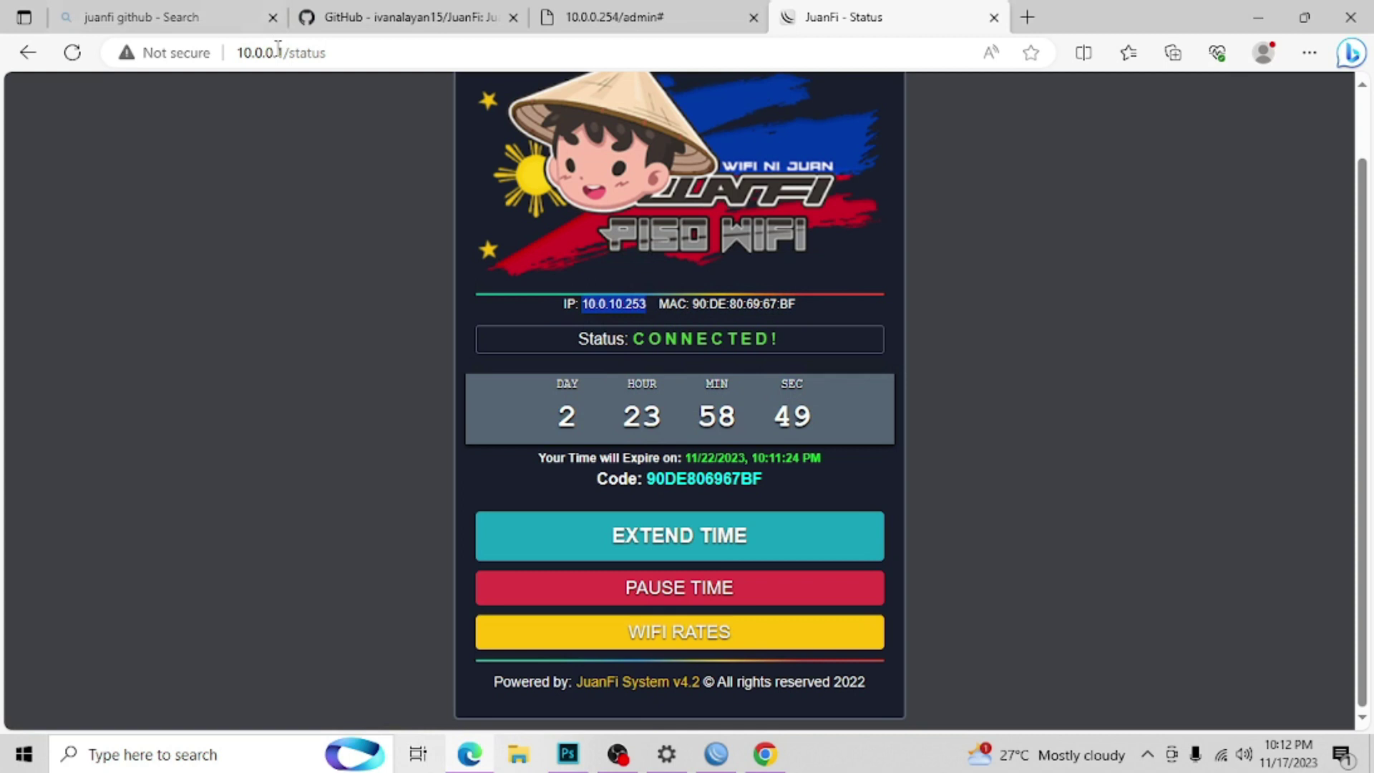
Step: Confirm the portal address and that the laptop is connected to TEST_AP2
left_click_drag(240, 55, 333, 66)
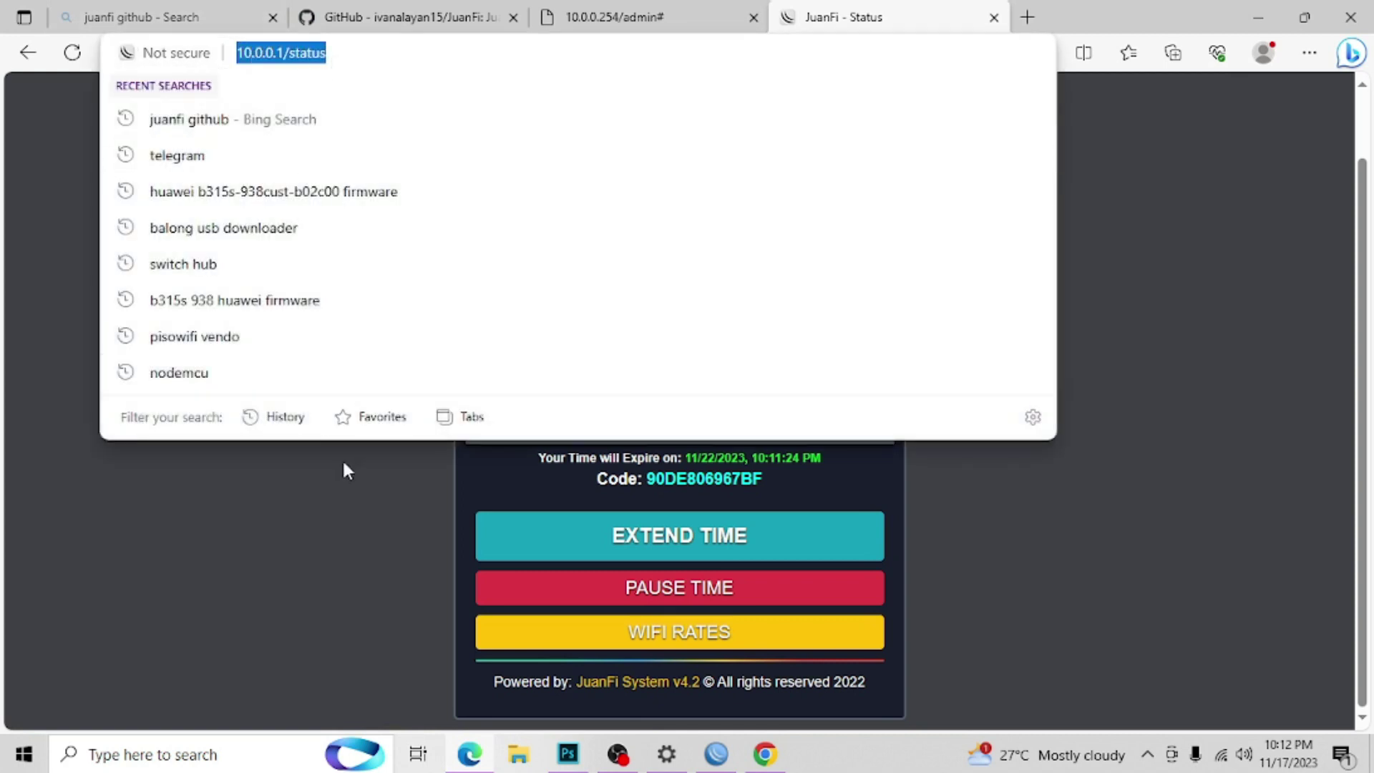
left_click(342, 458)
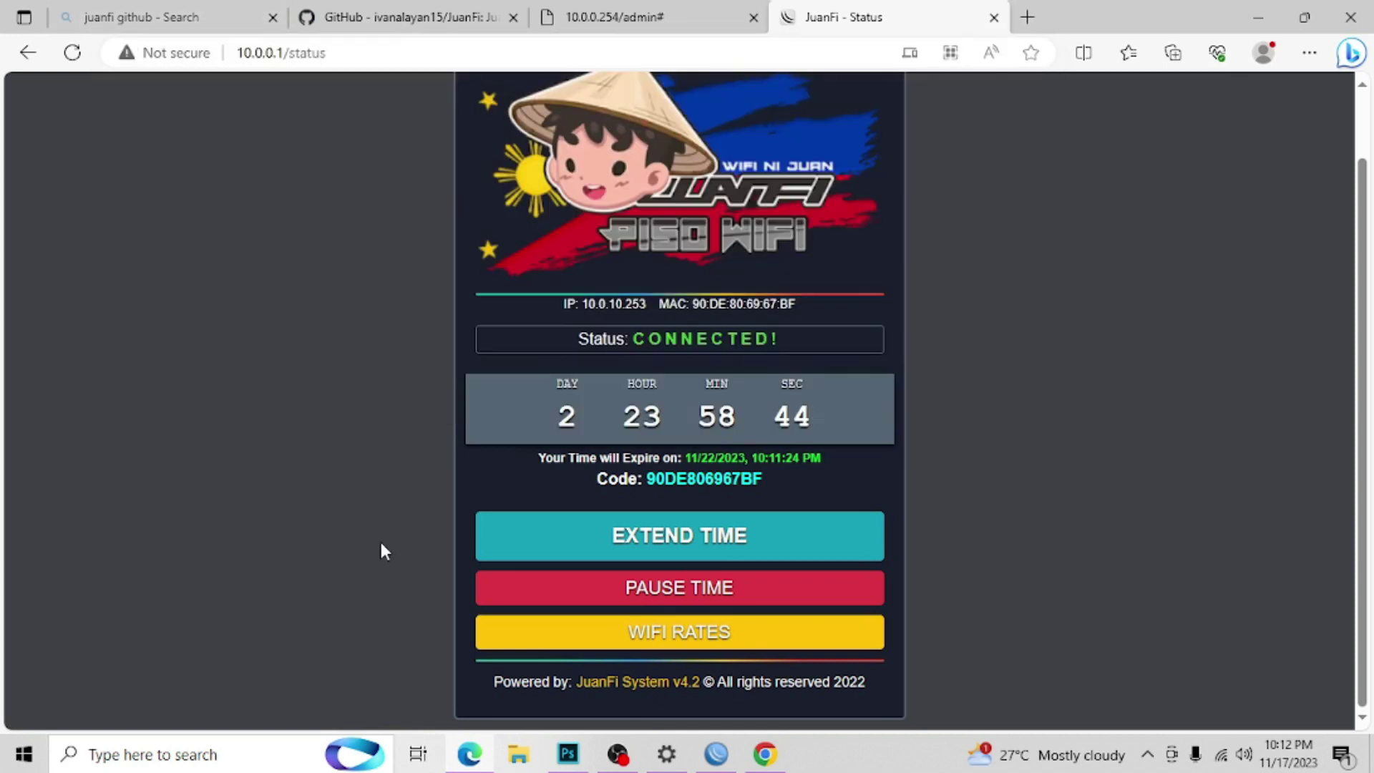
left_click(1221, 757)
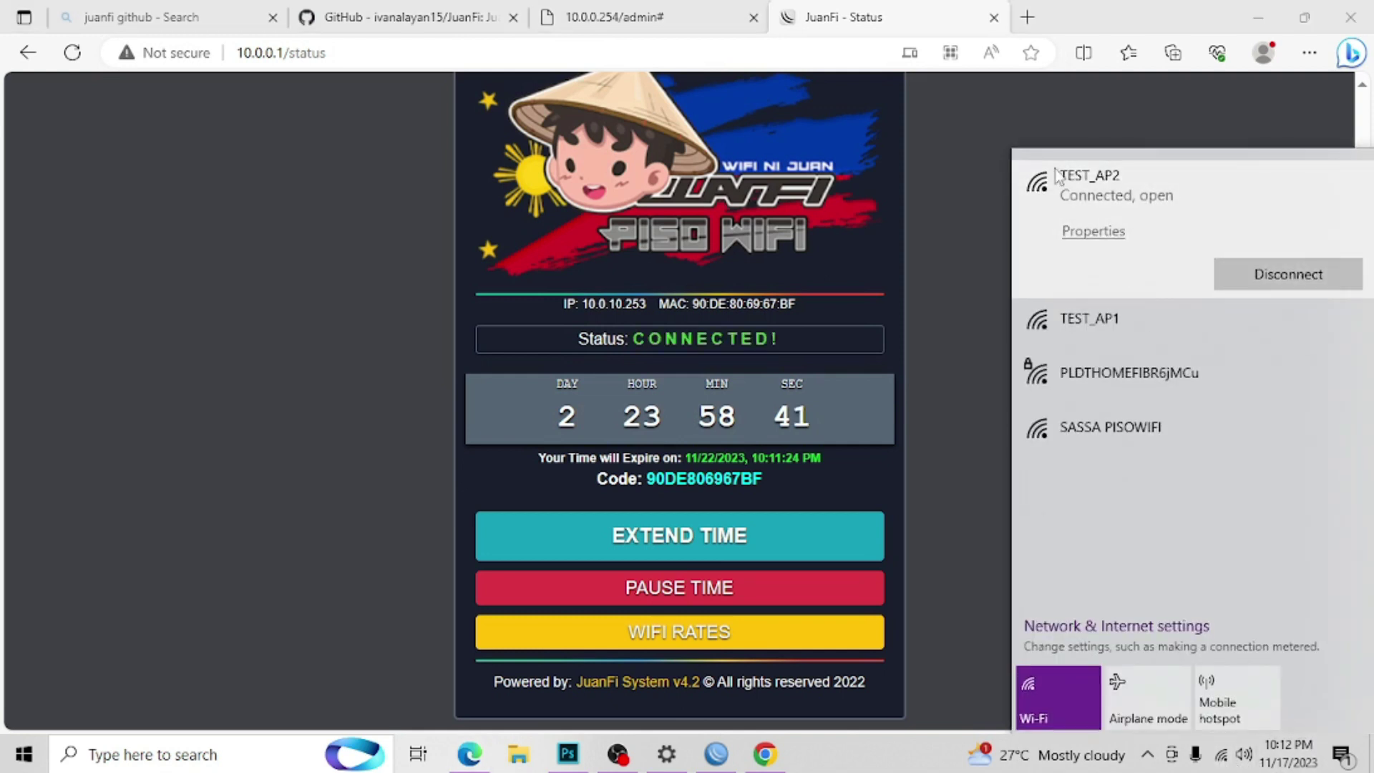
left_click(899, 277)
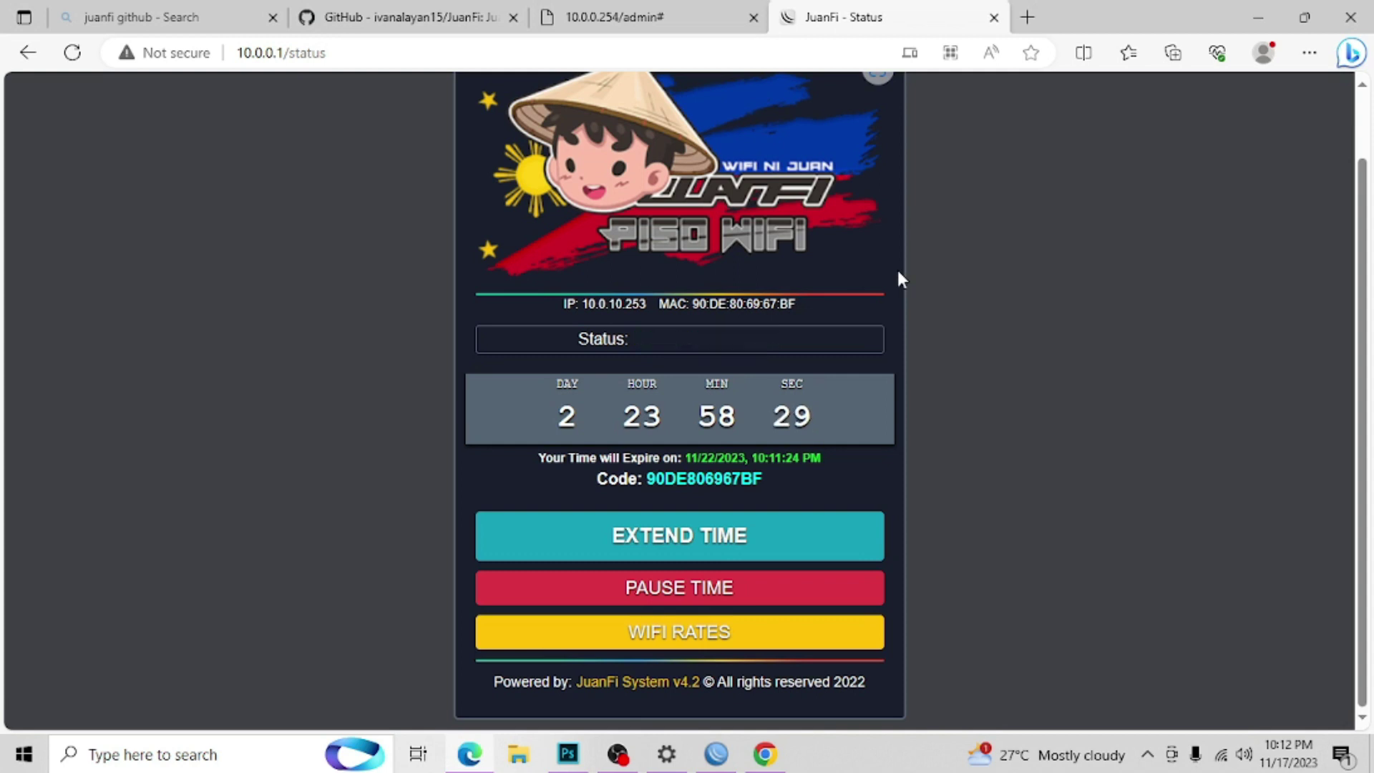
left_click(1028, 17)
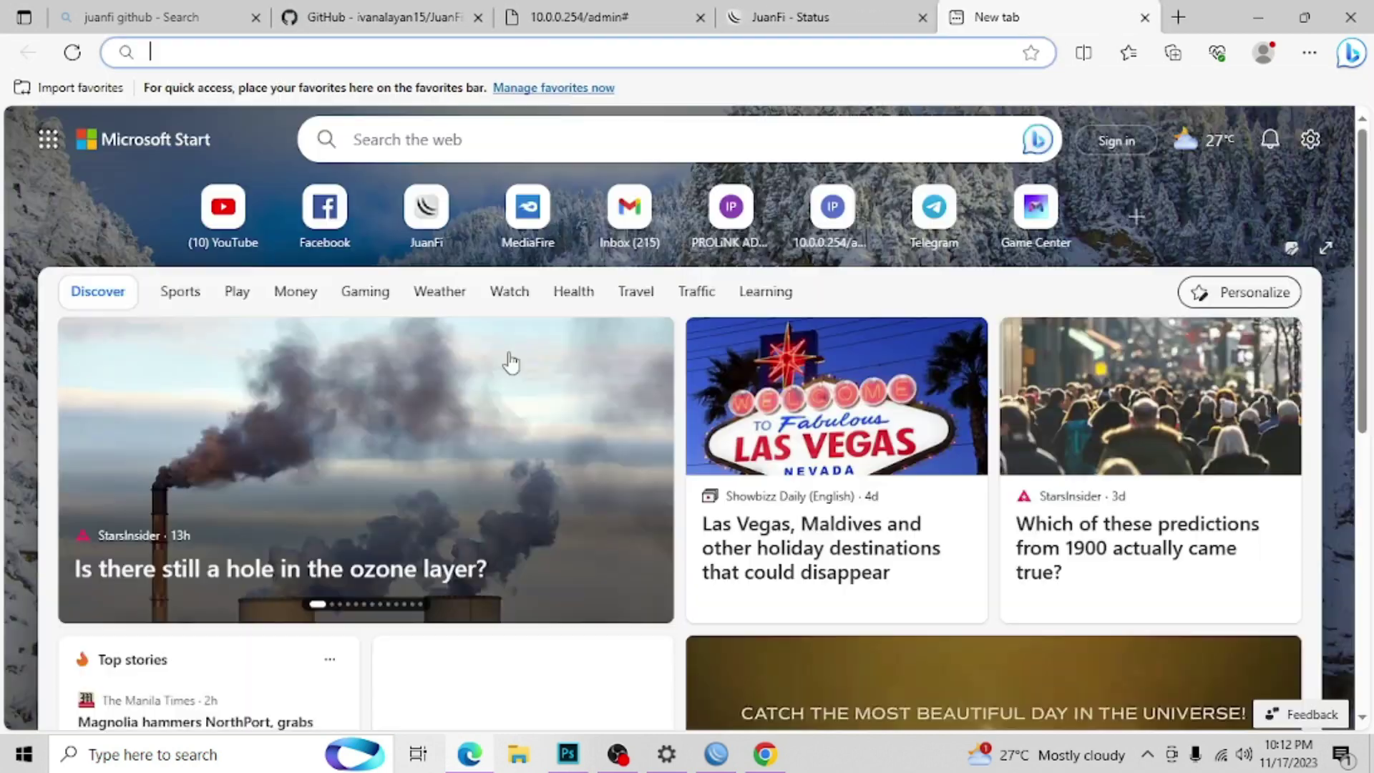
left_click(330, 219)
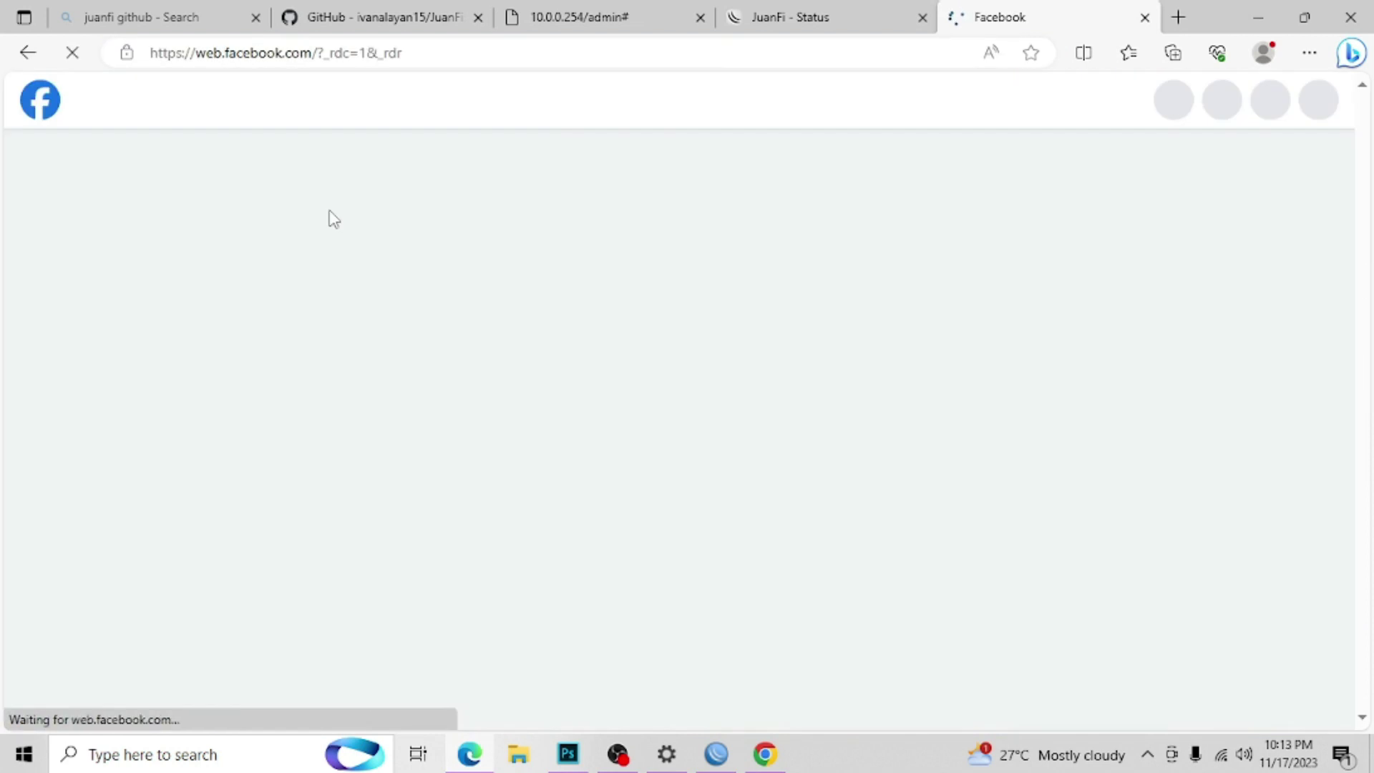
left_click(649, 60)
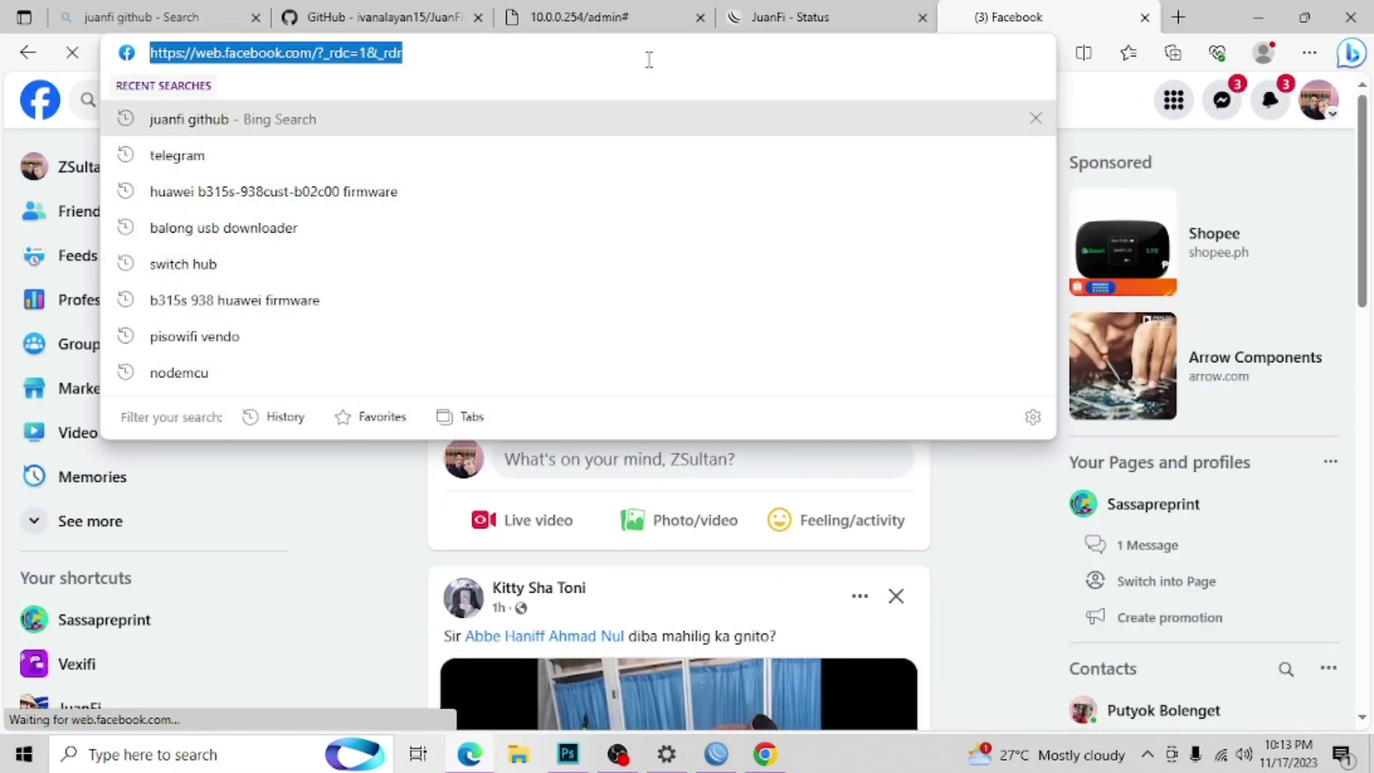
type("spe")
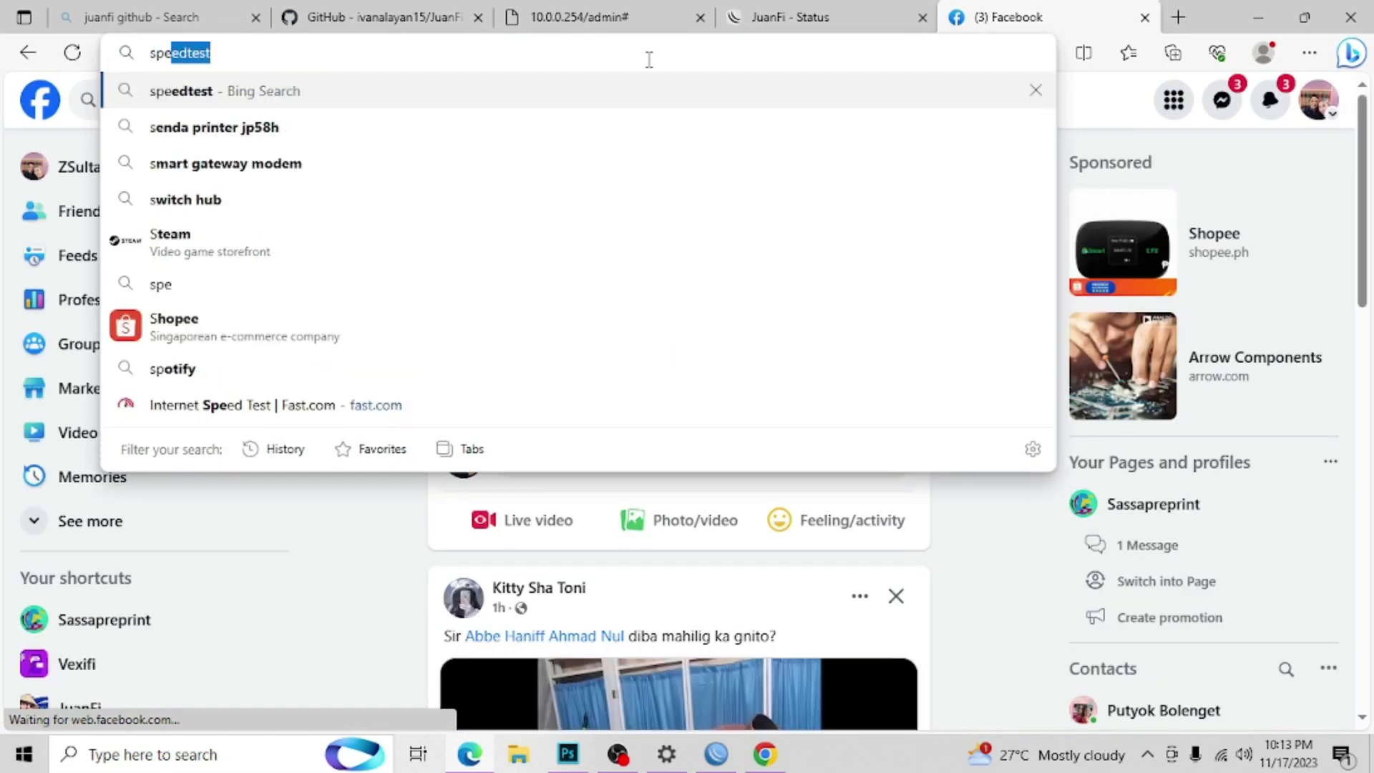
key("Return")
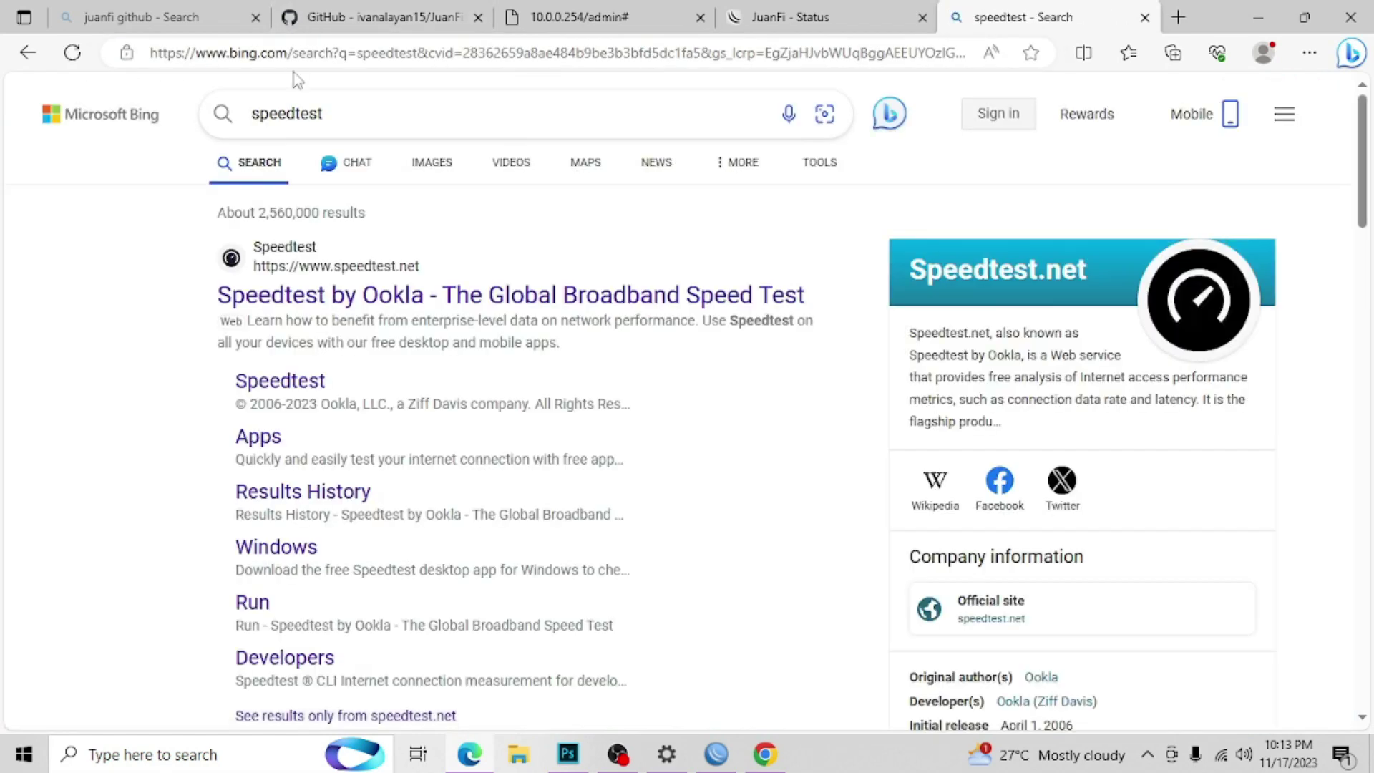
left_click(329, 66)
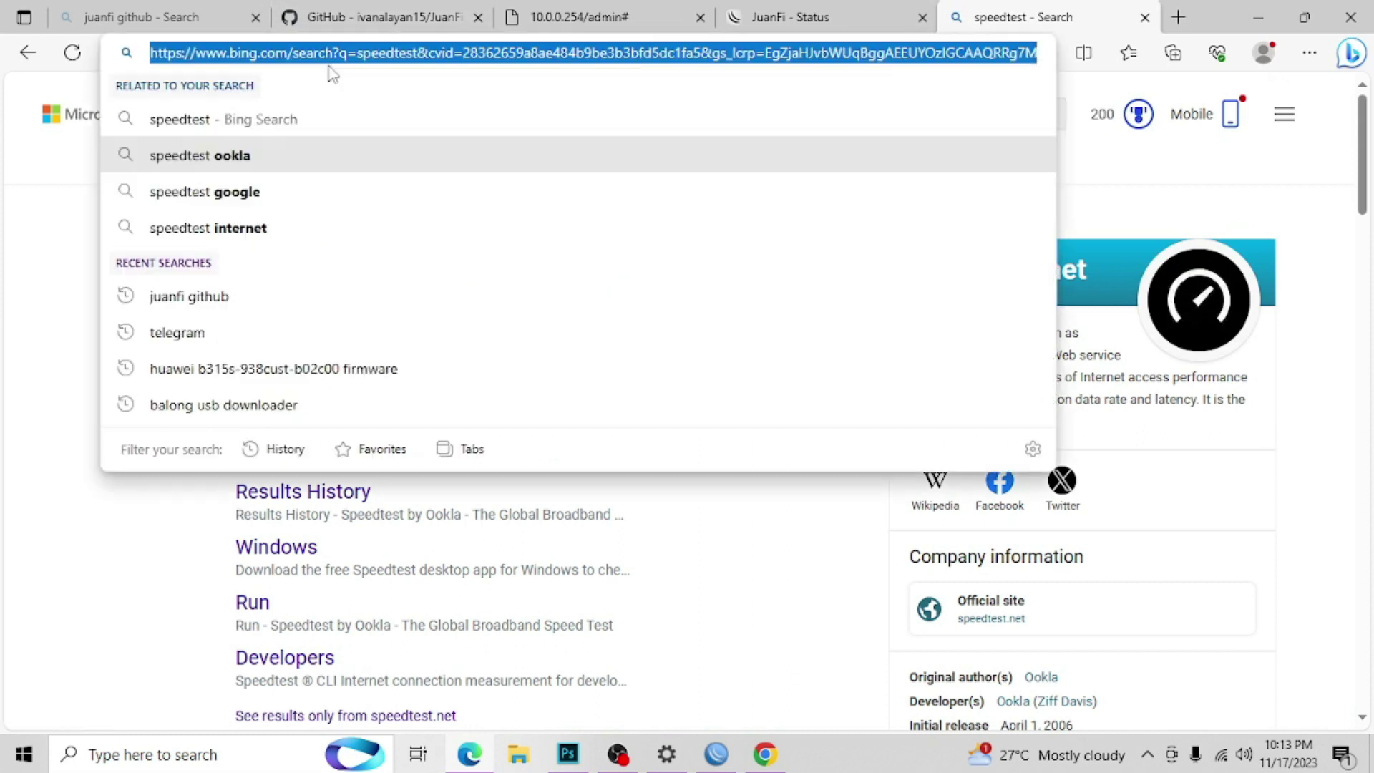
type("fast.co")
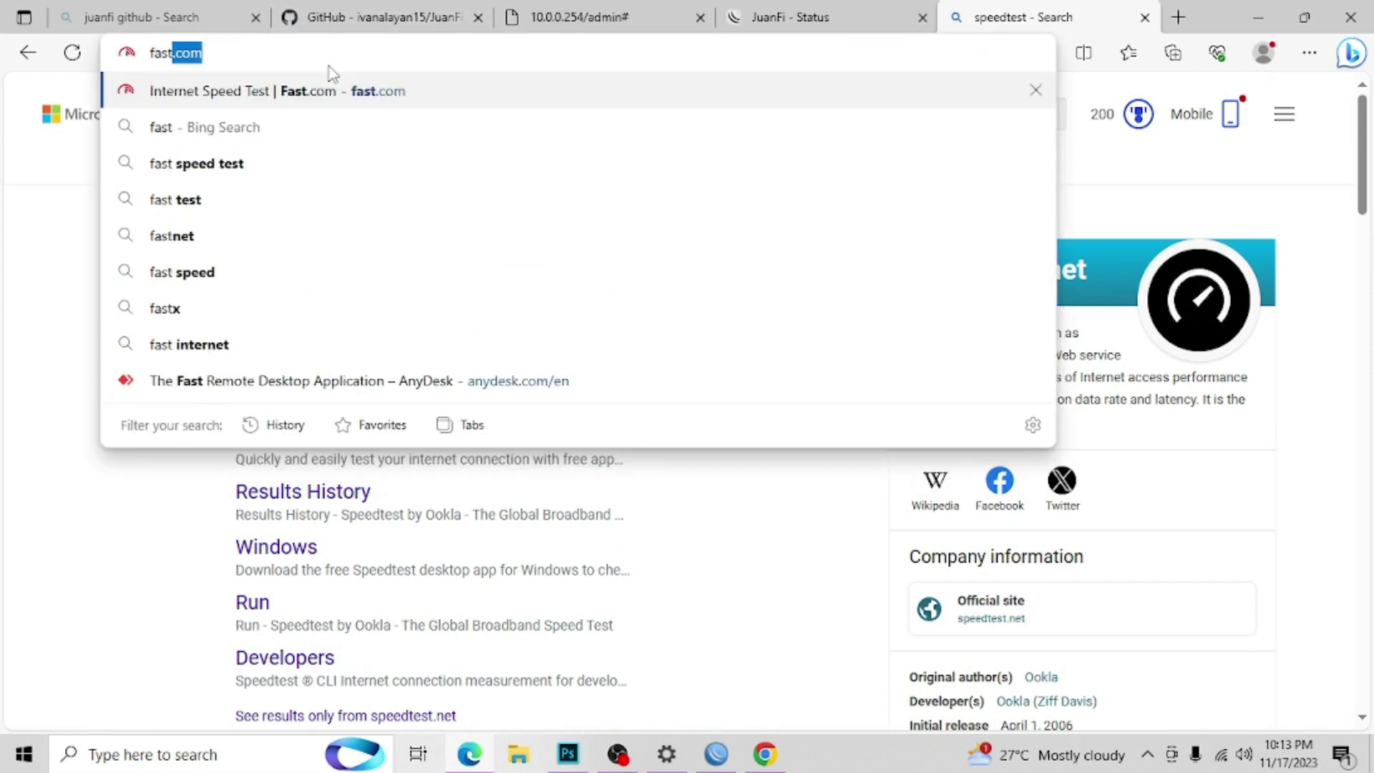
type("m")
key("Return")
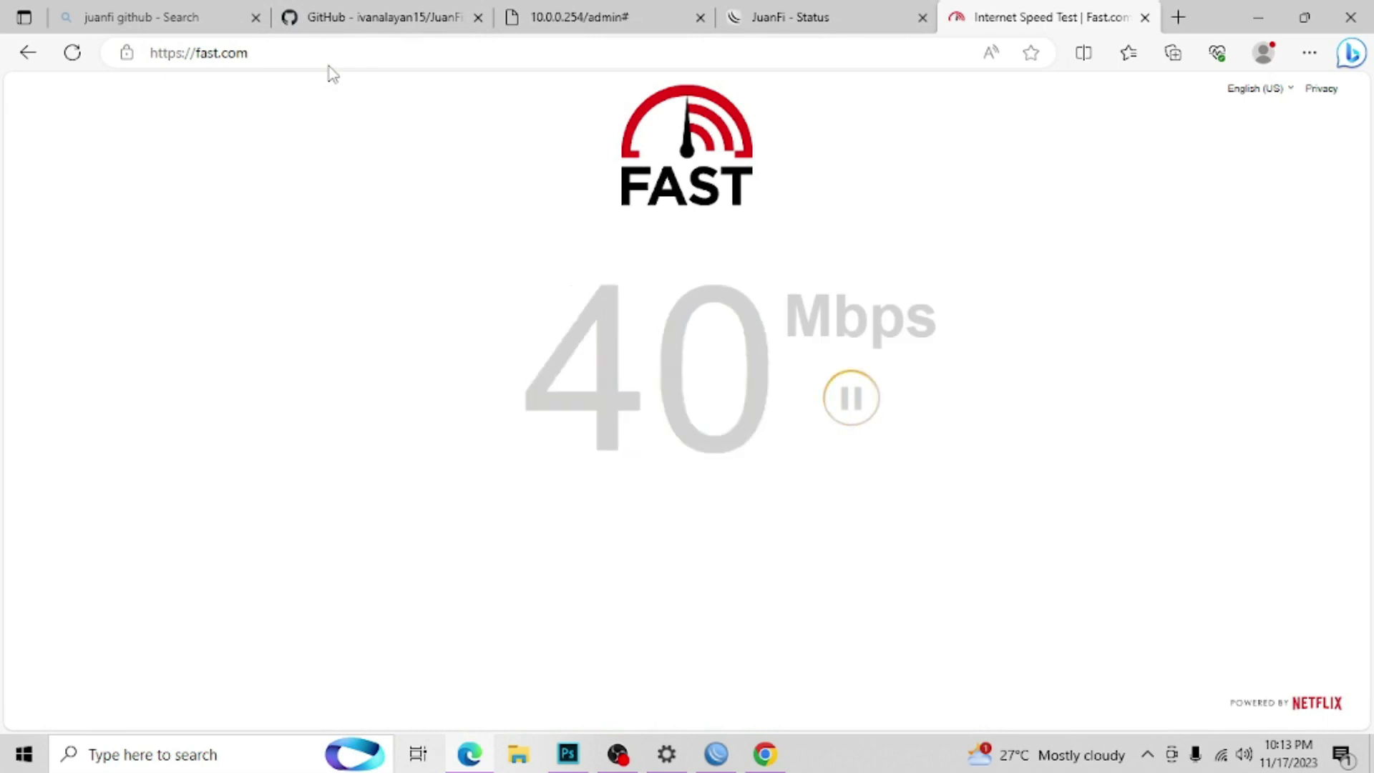
left_click(1144, 17)
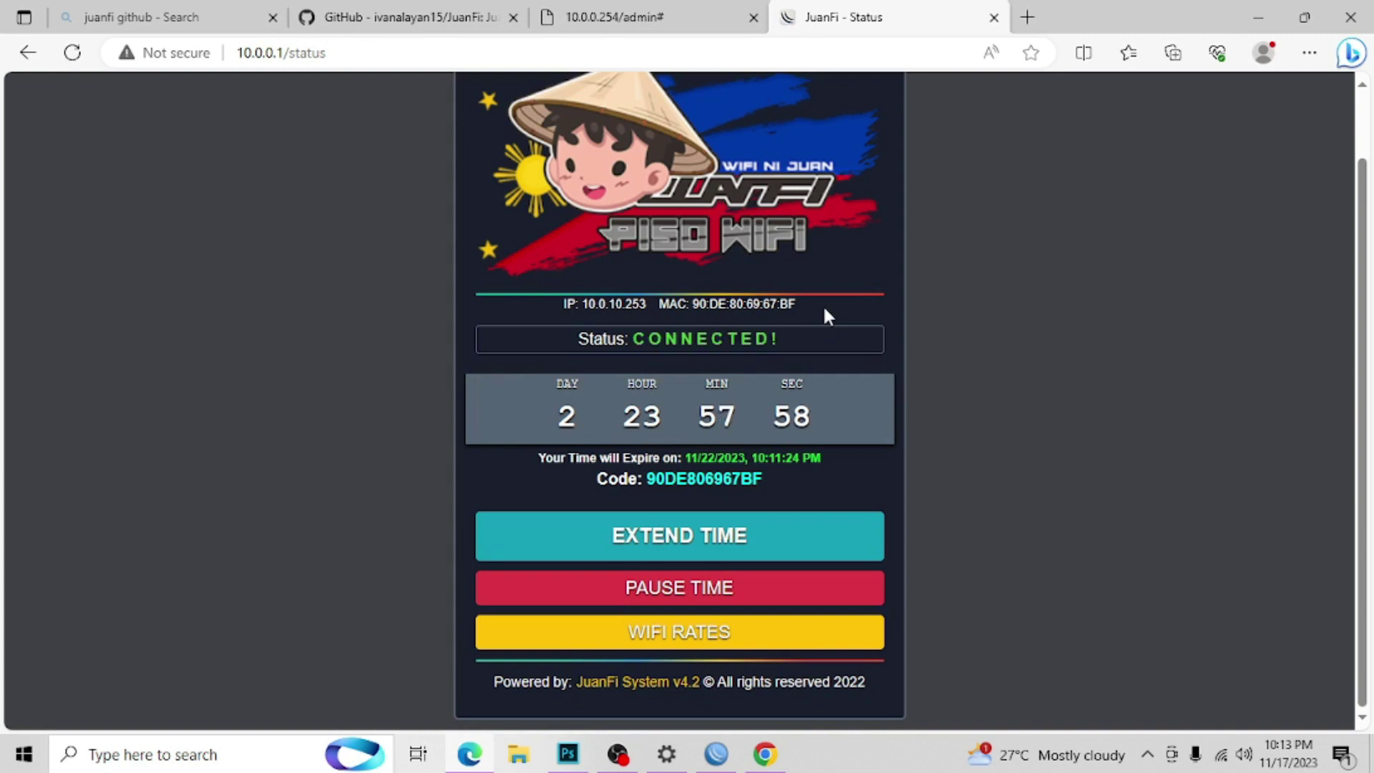
left_click_drag(805, 304, 554, 313)
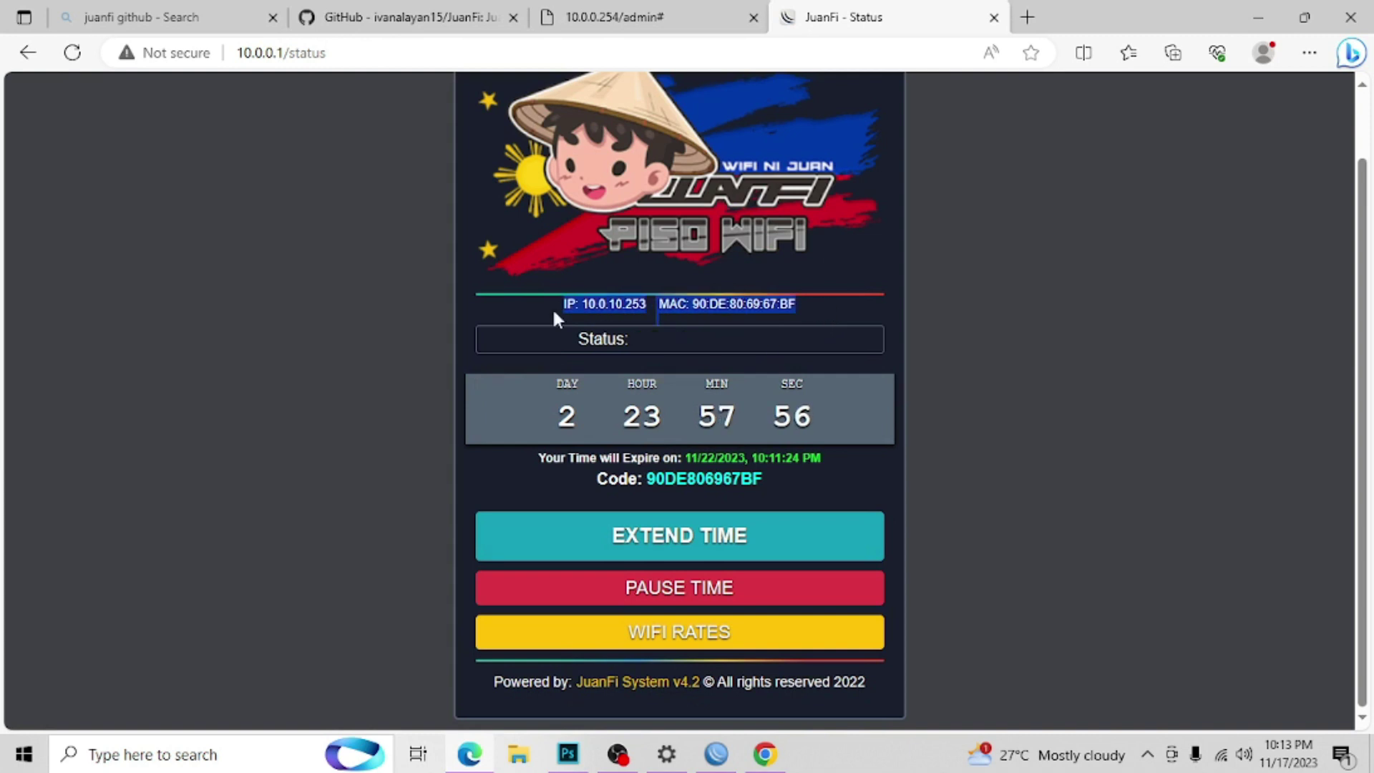